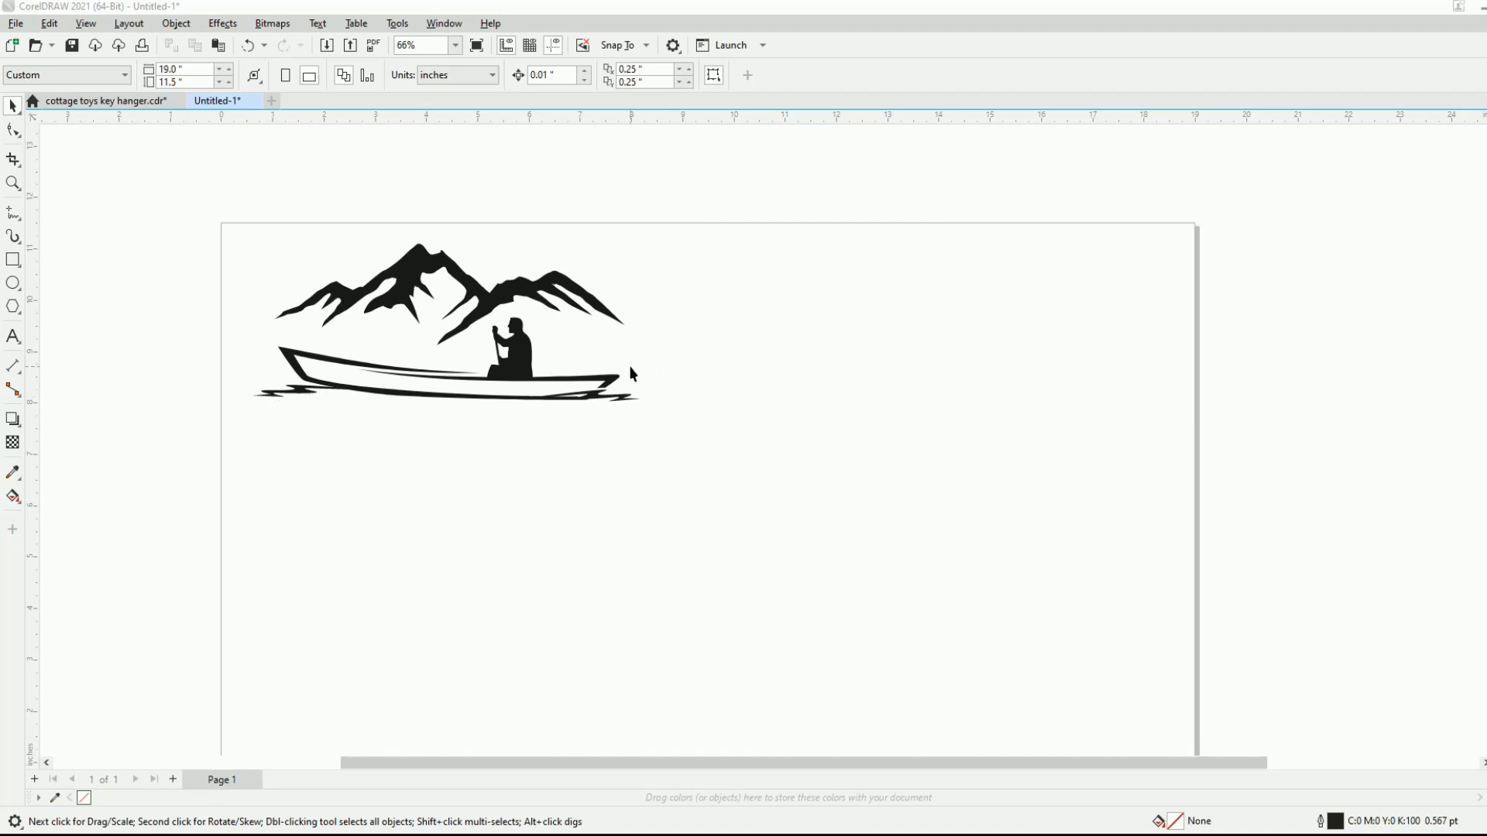
- Add the text "Lake Life" and enlarge it to about 6.65 inches wide, placed directly beneath the boat
left_click(15, 339)
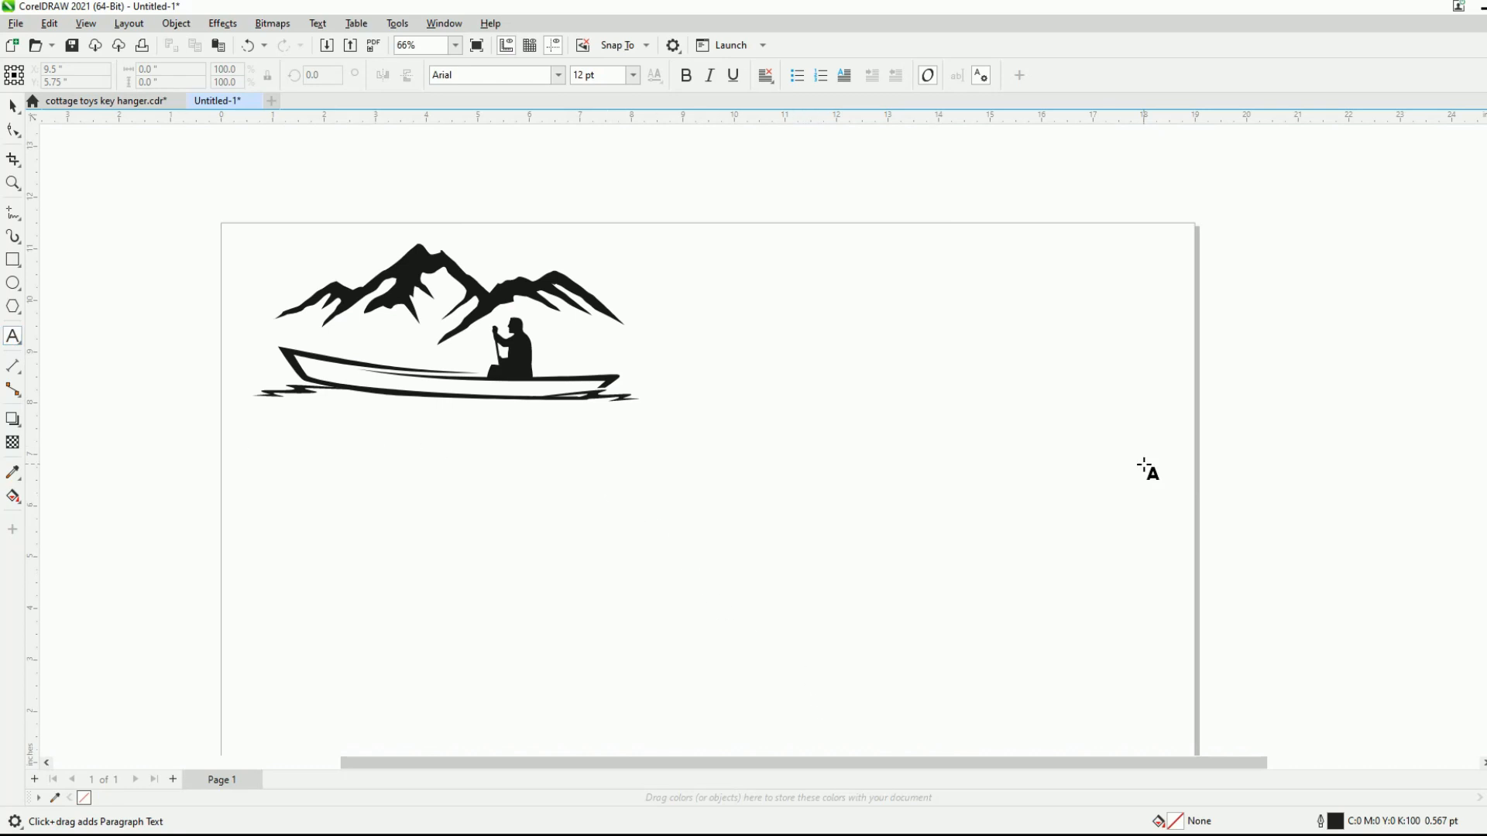
left_click(593, 469)
type("Lake Life")
key("Escape")
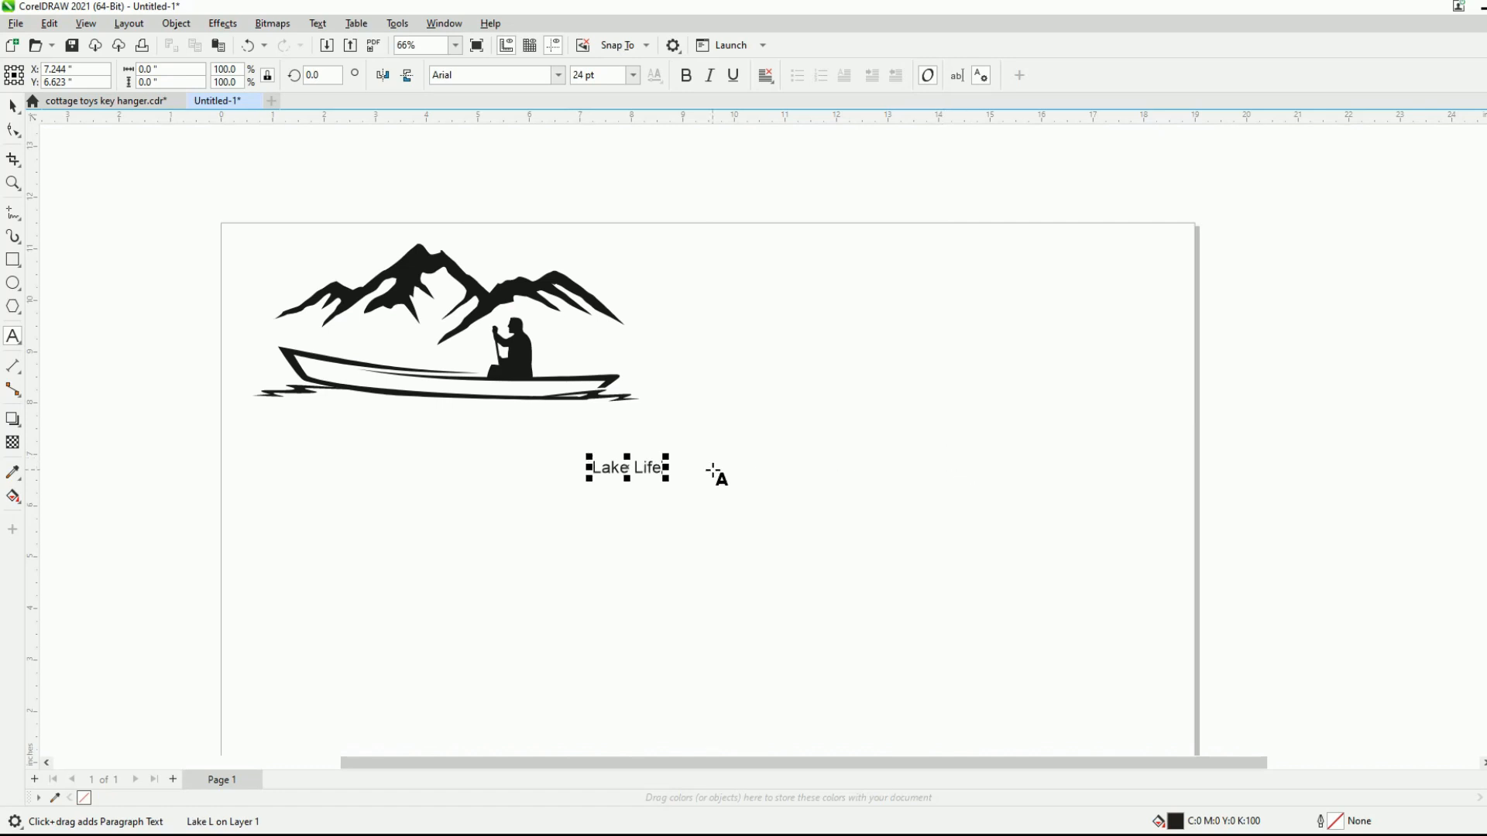
left_click_drag(665, 457, 939, 315)
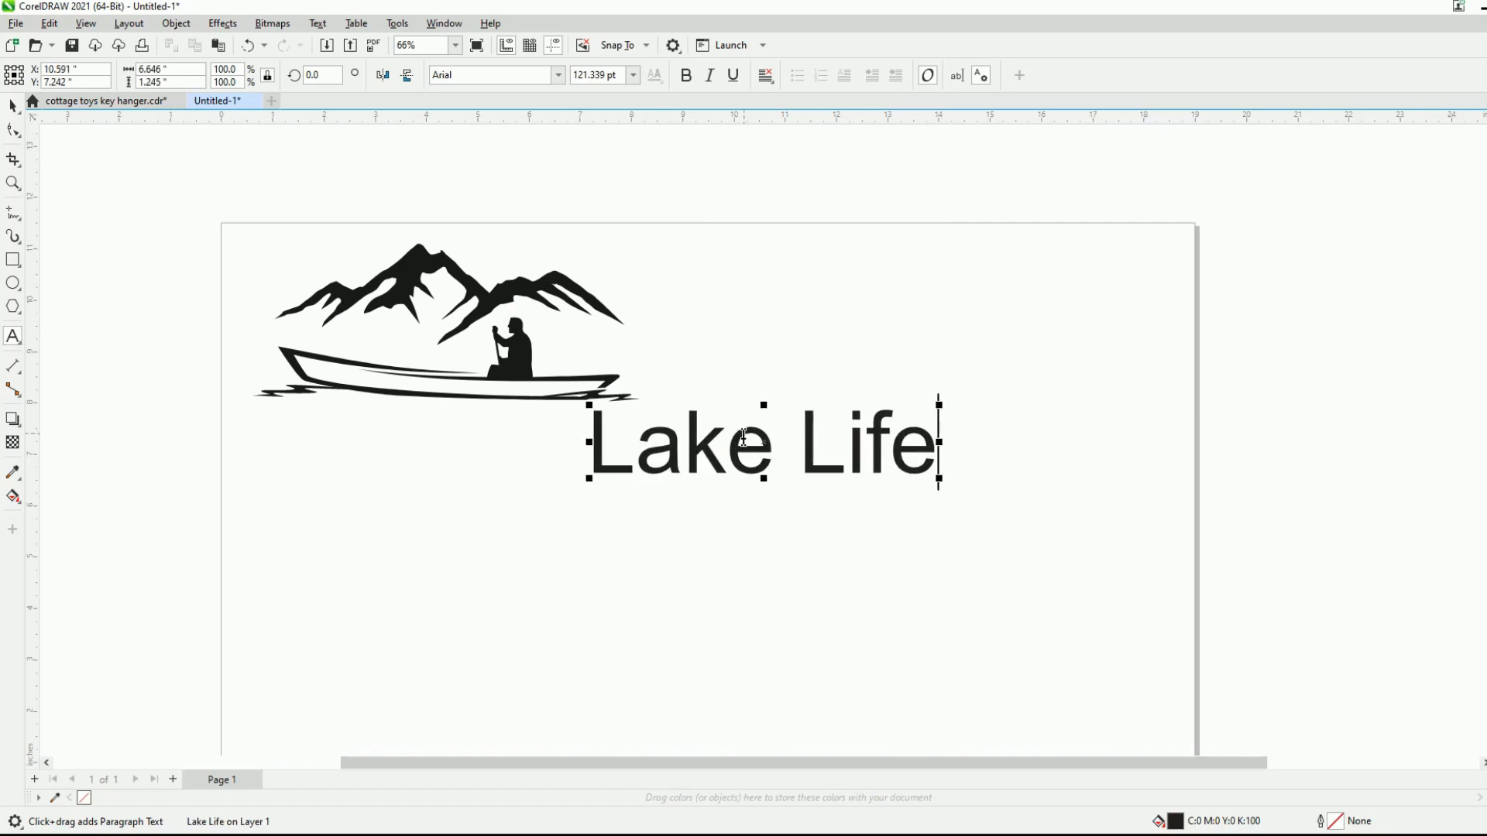
left_click_drag(764, 441, 452, 446)
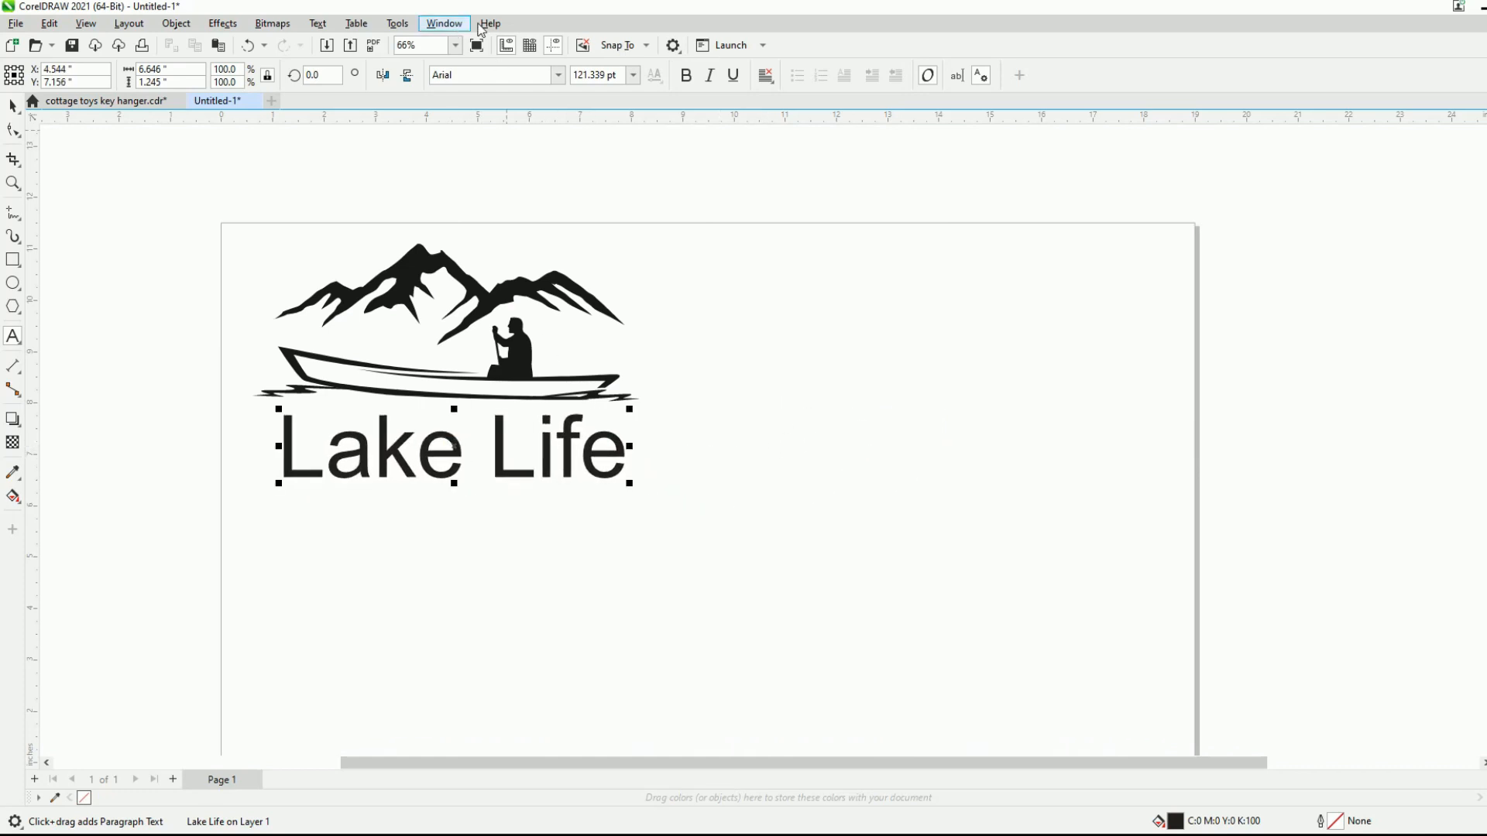
- Set the Lake Life text in the Andhyta font and scale it up to about 6.78 inches wide
left_click(558, 75)
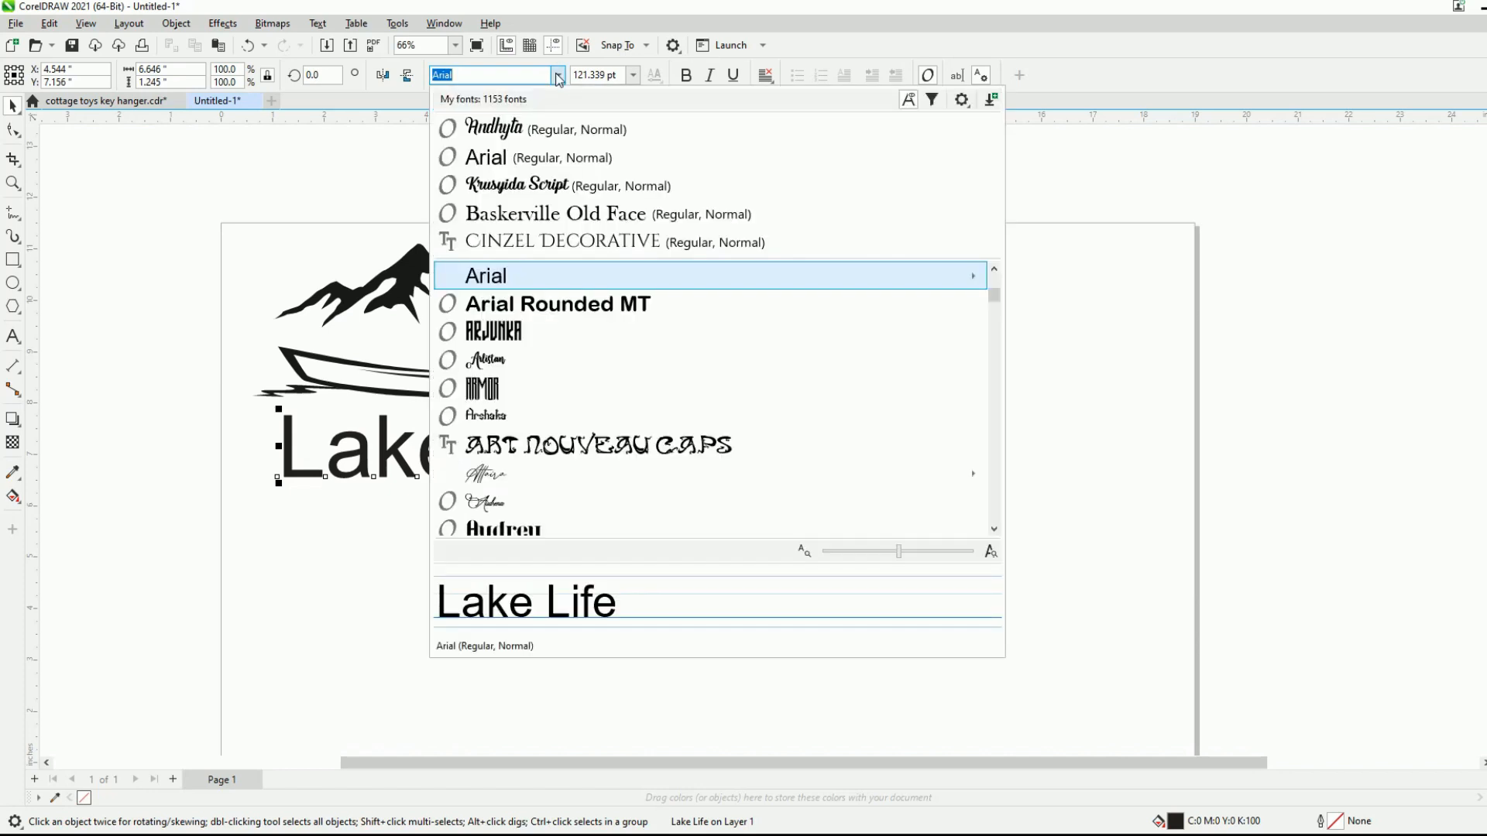
left_click(502, 127)
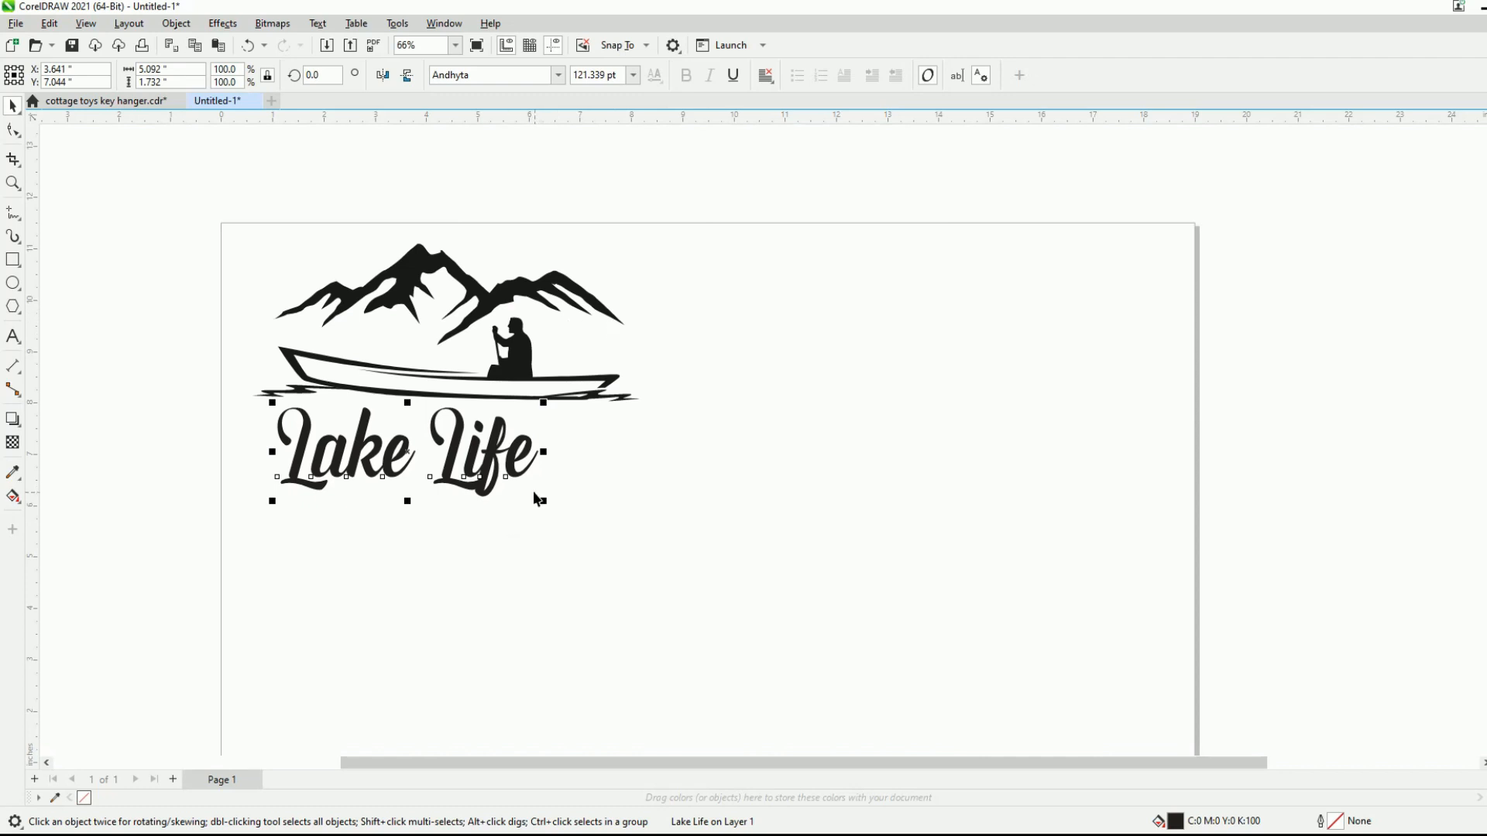
left_click_drag(547, 501, 635, 548)
left_click(666, 477)
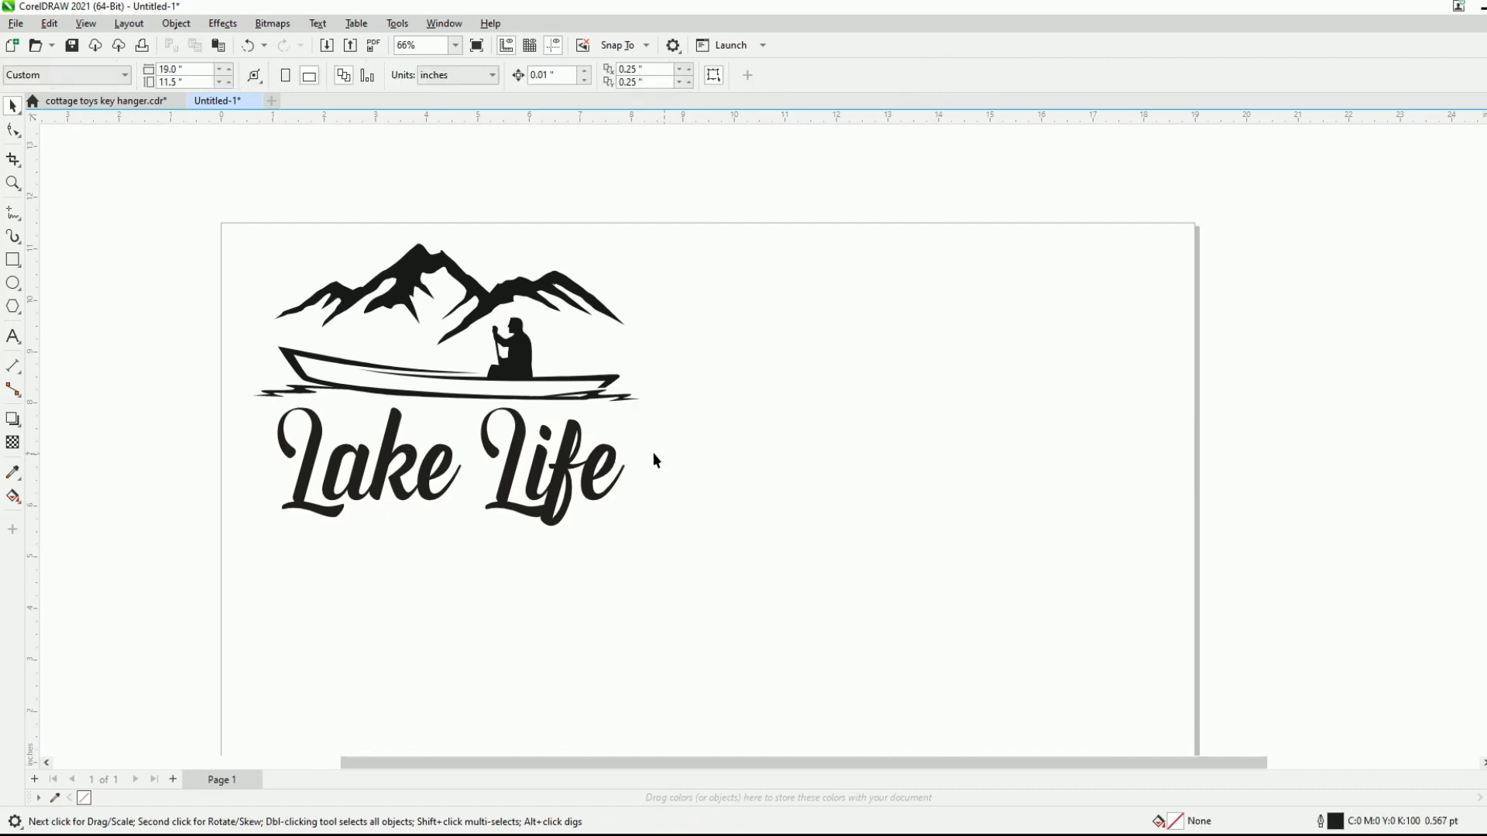
left_click(432, 469)
left_click(731, 458)
- Weld the five mountain, boat and paddler shapes above the text into a single curve
left_click_drag(227, 205, 683, 416)
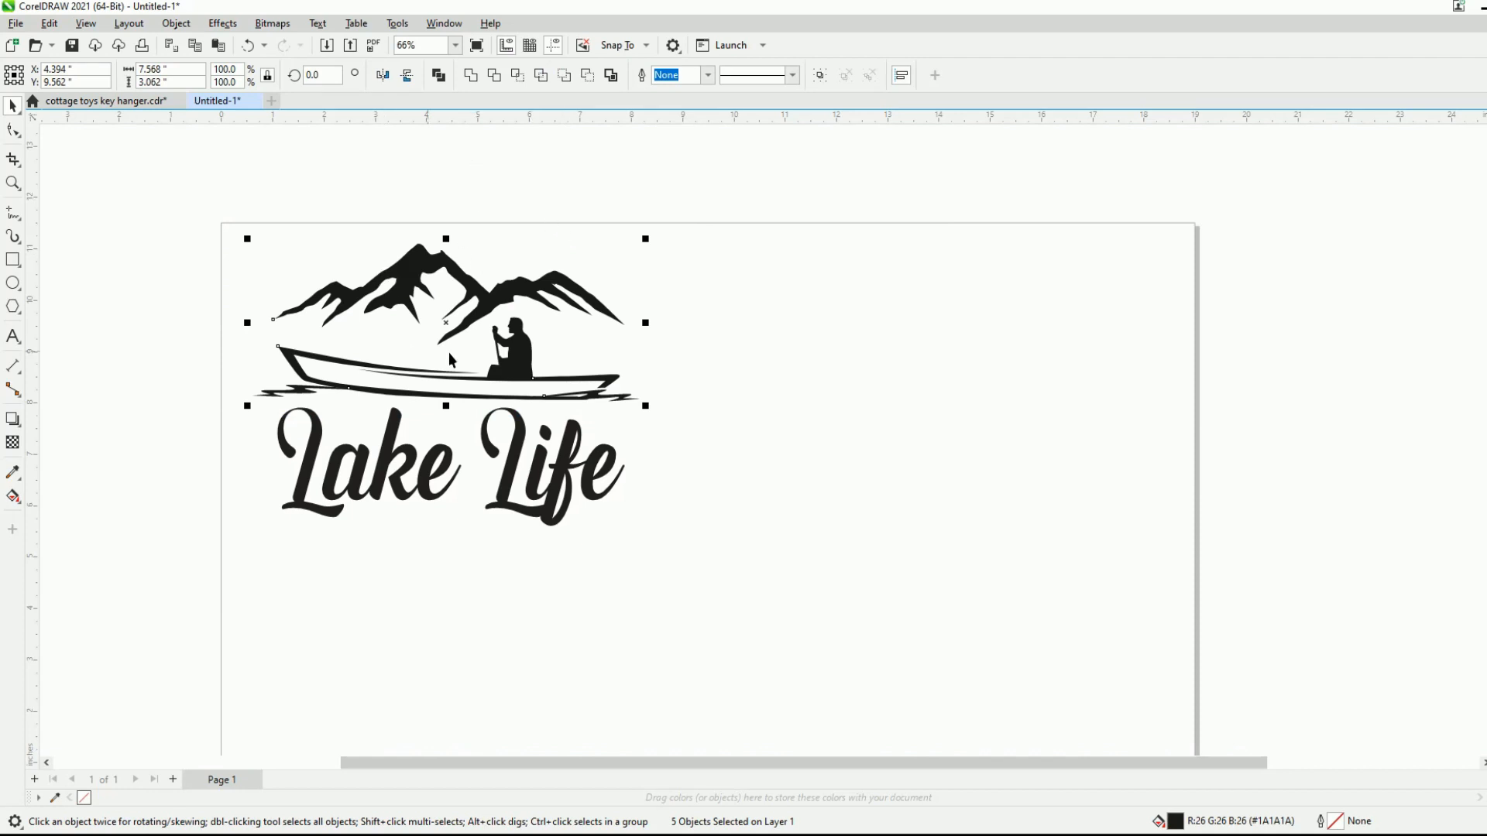
scroll(402, 291, "up", 4)
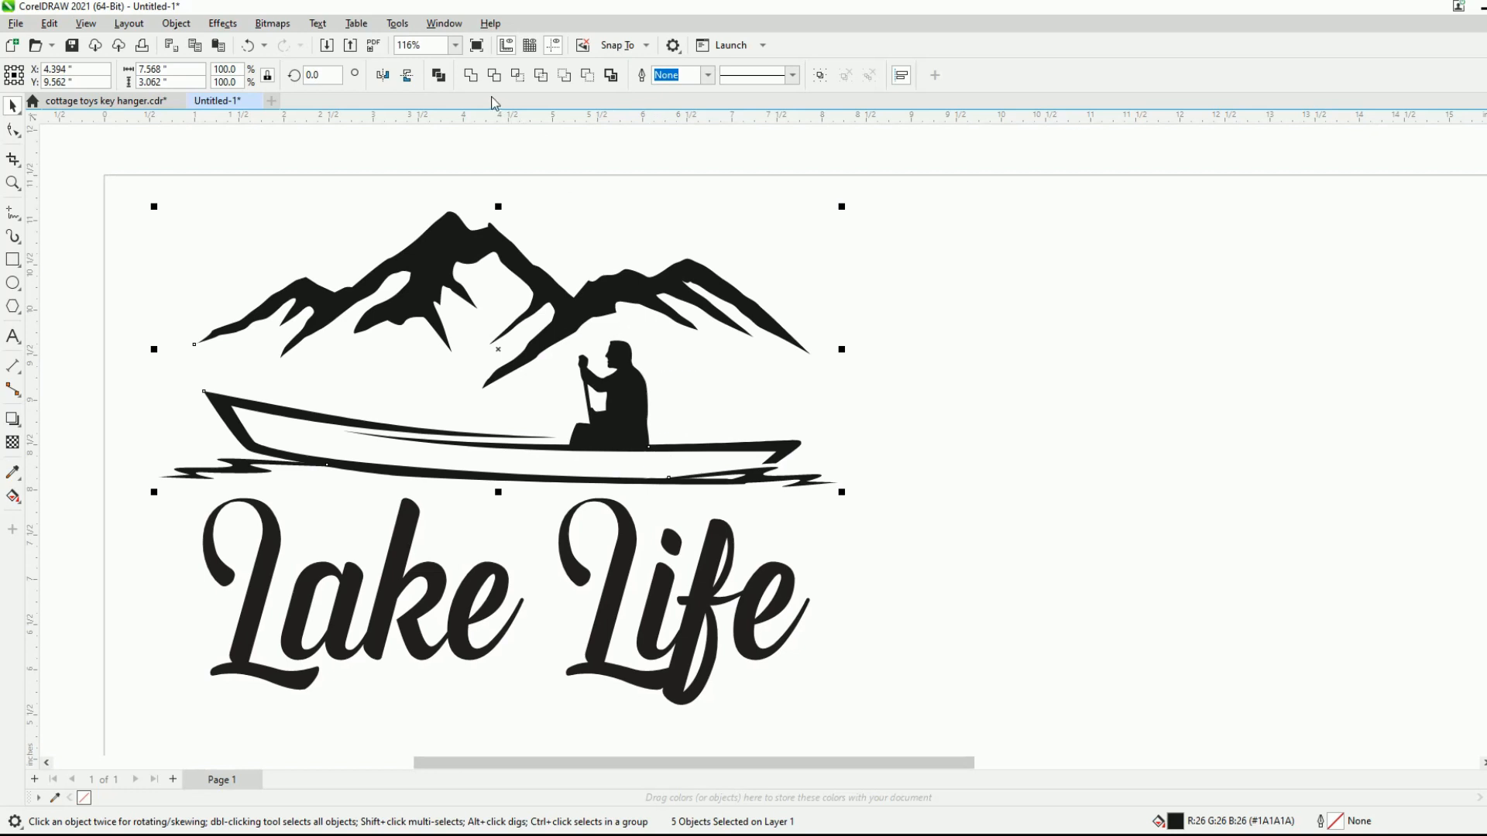
left_click(438, 75)
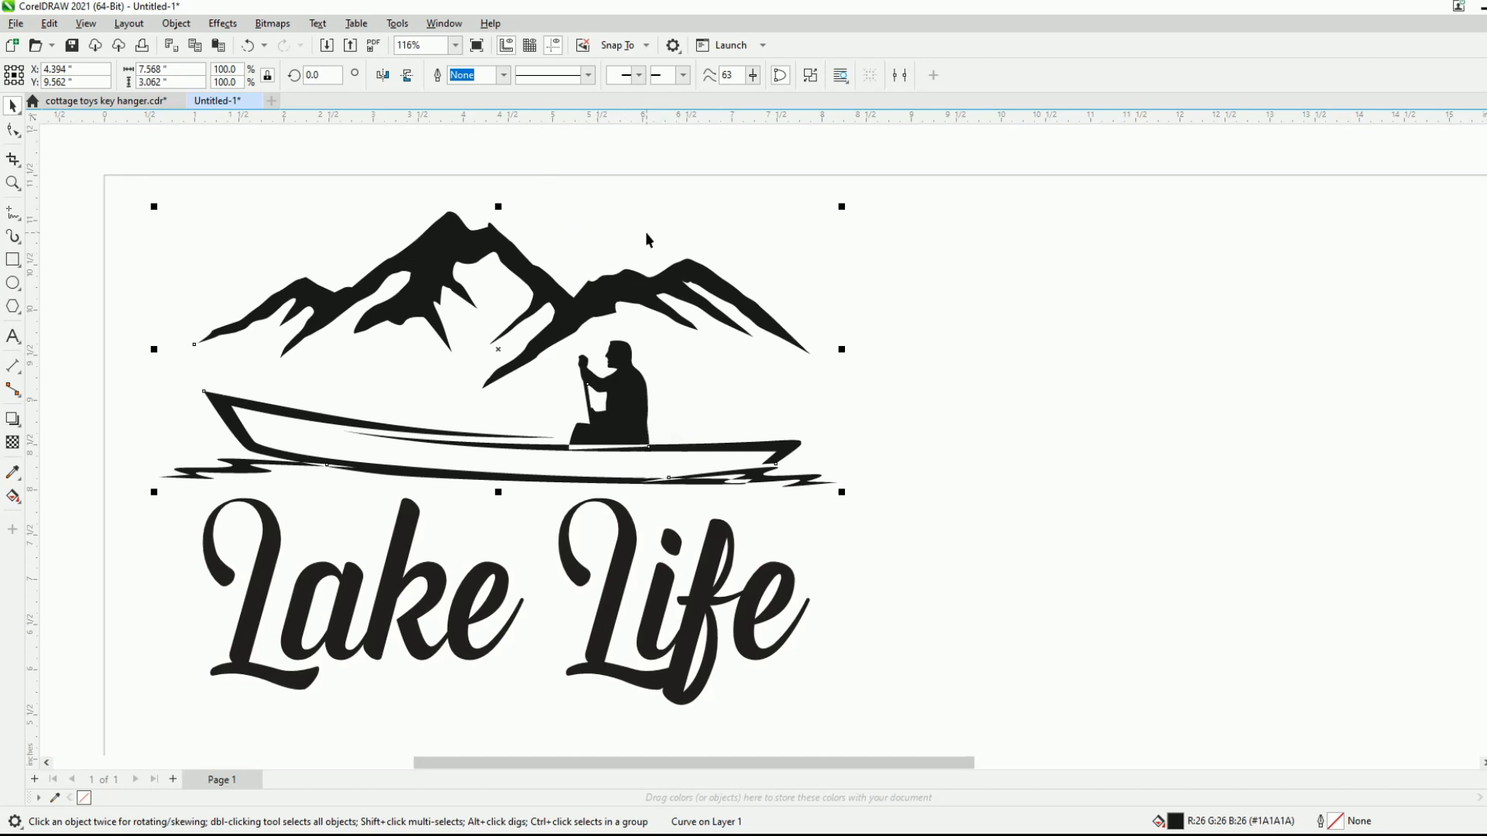
key("ctrl+z")
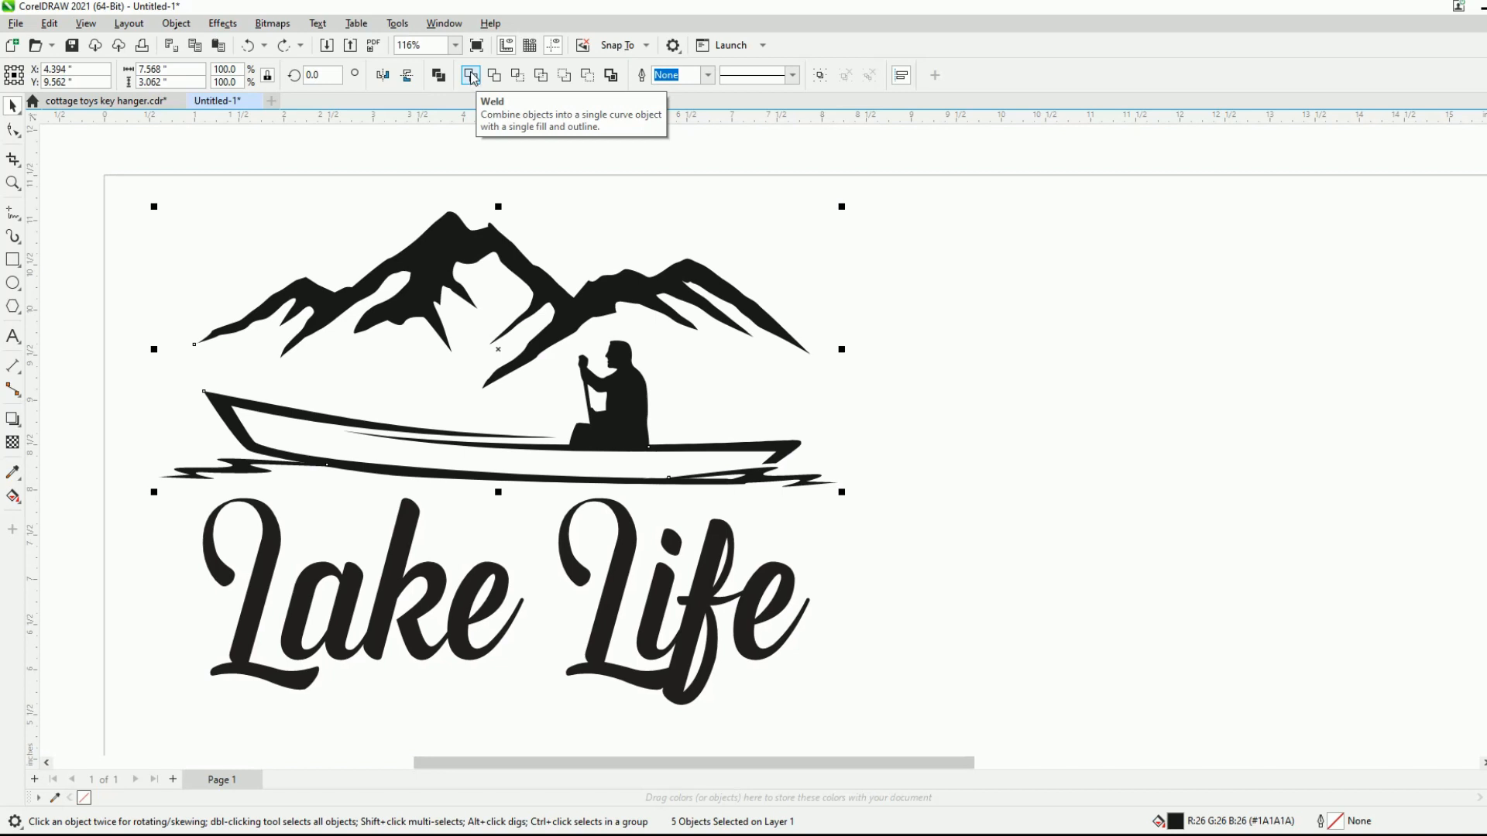
left_click(470, 76)
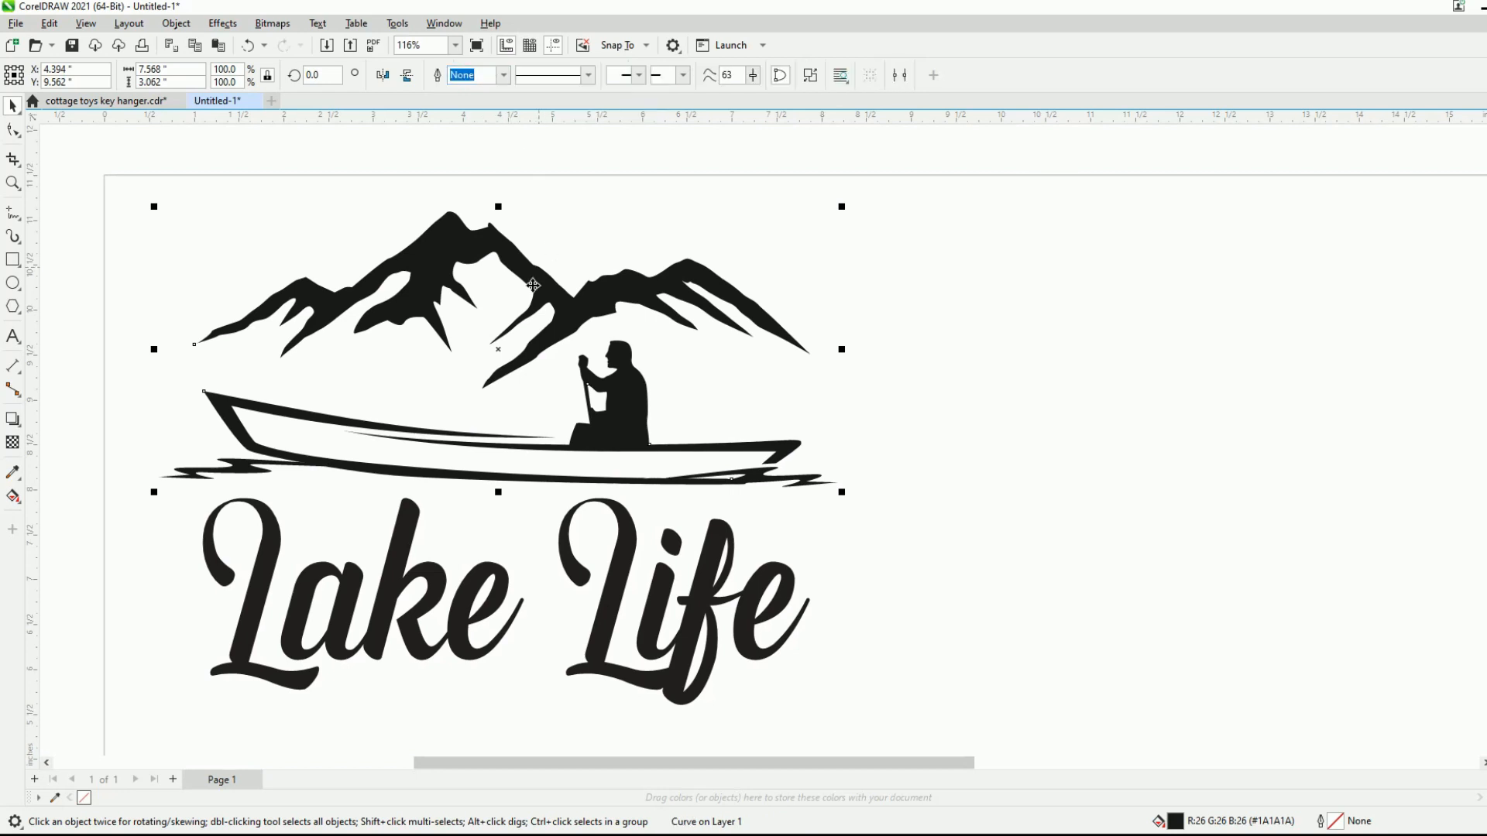
- Shift the welded mountain and boat artwork aside to inspect its merged outlines, and return it to its place
left_click_drag(514, 357, 1123, 364)
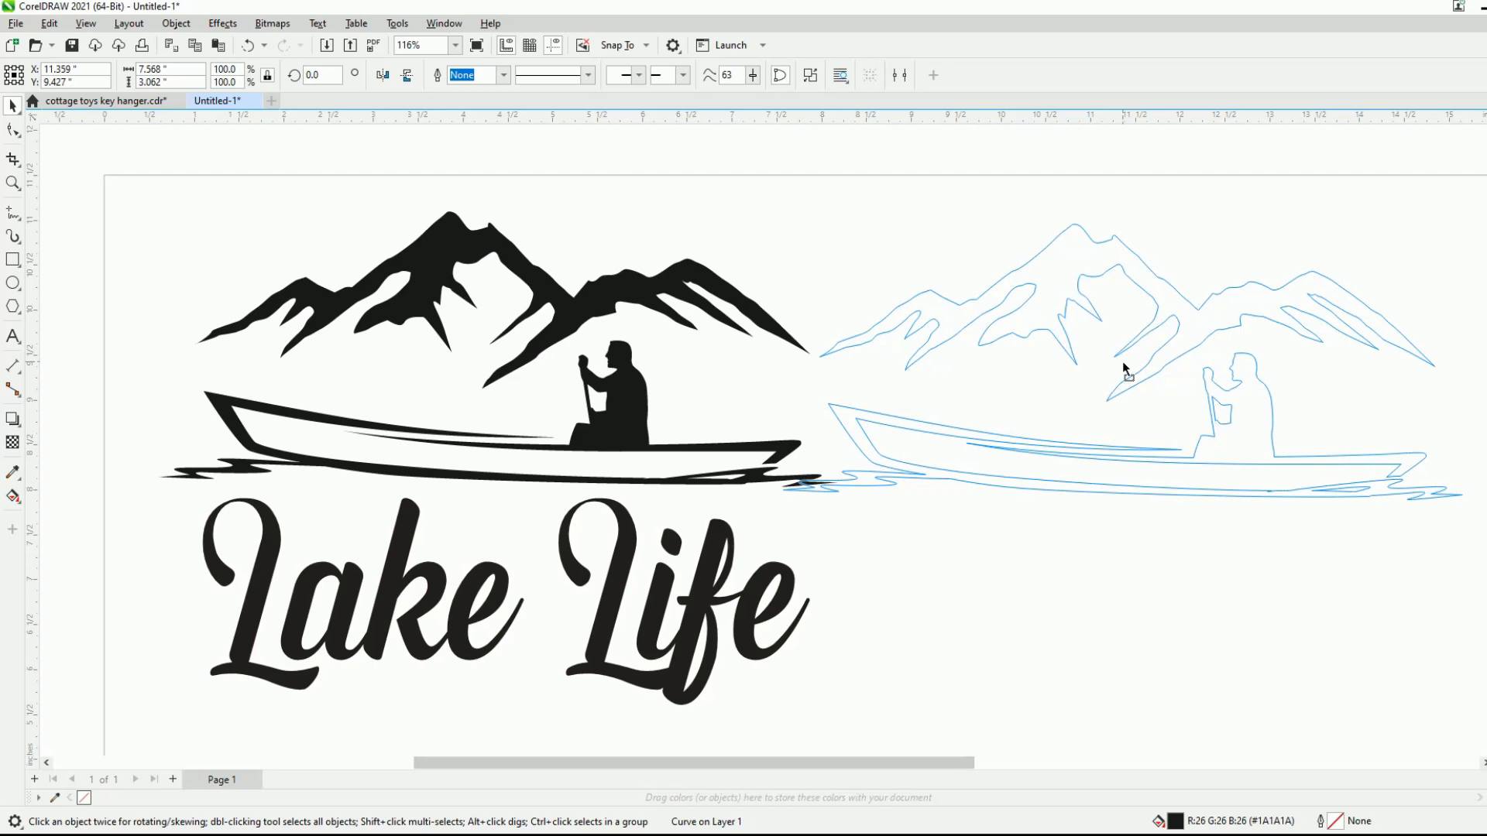
left_click_drag(1122, 361, 497, 349)
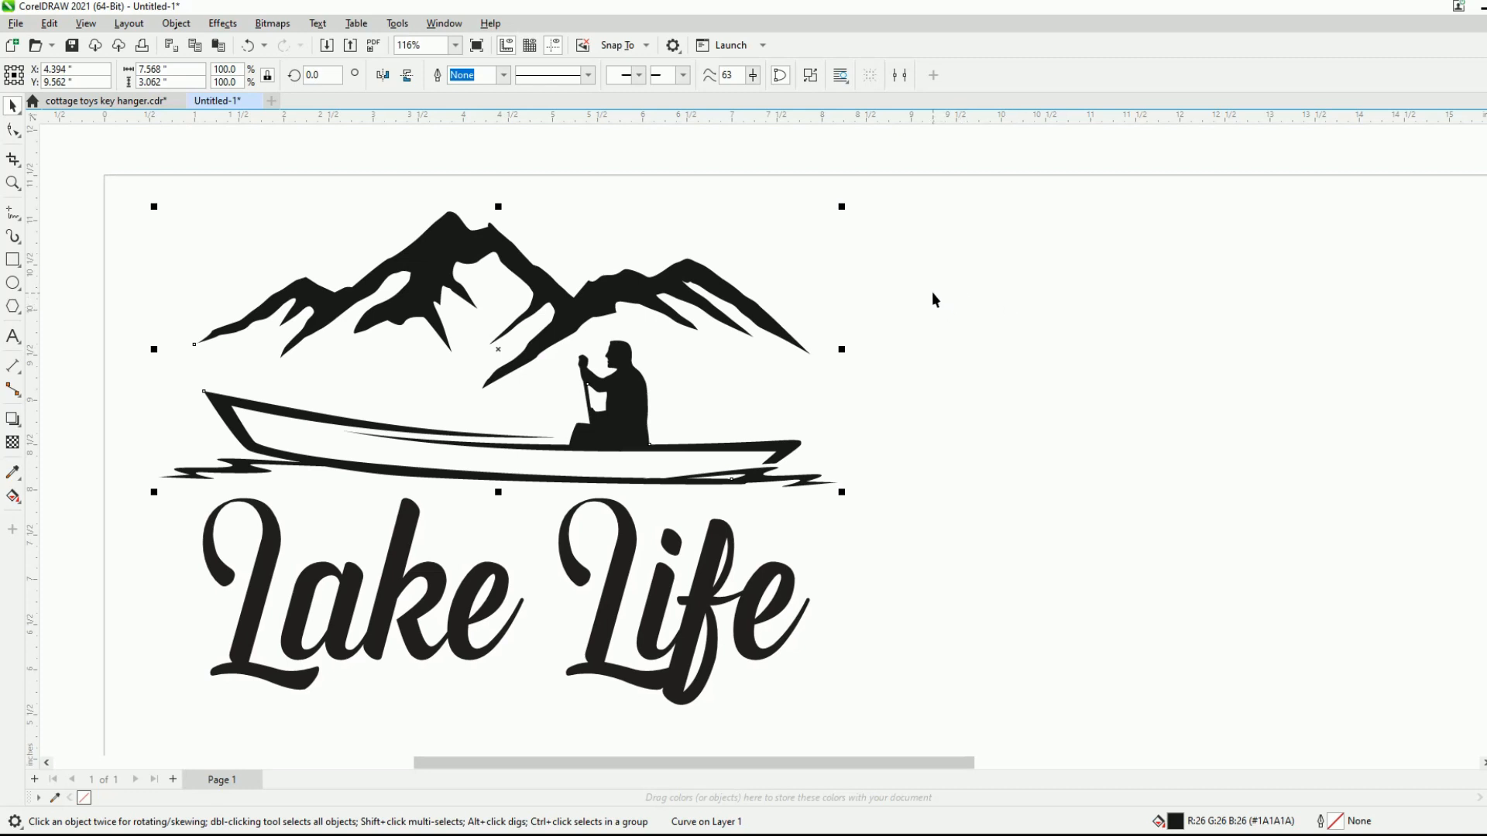
scroll(992, 308, "down", 1)
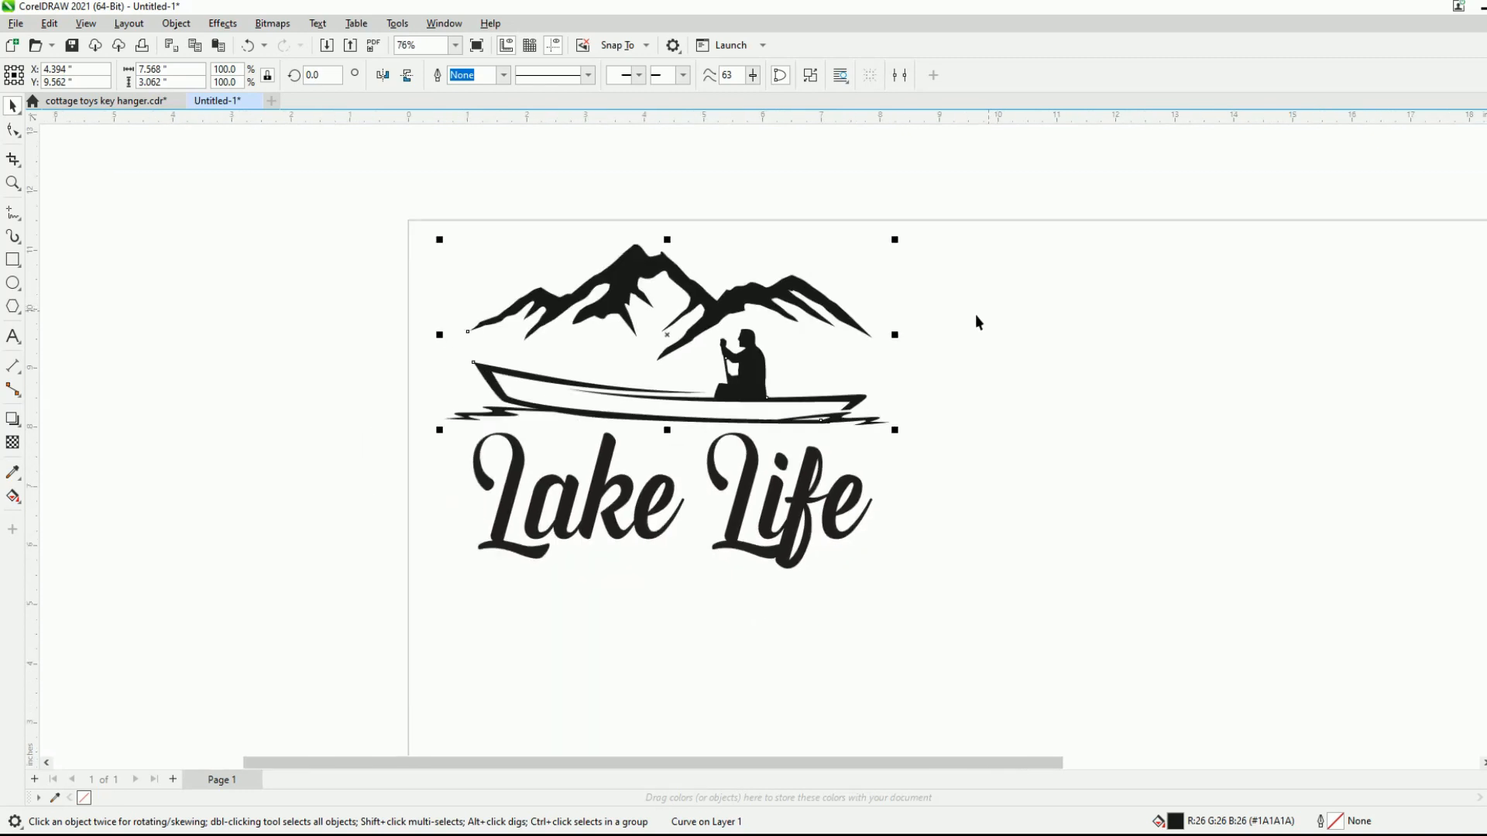
scroll(734, 343, "up", 1)
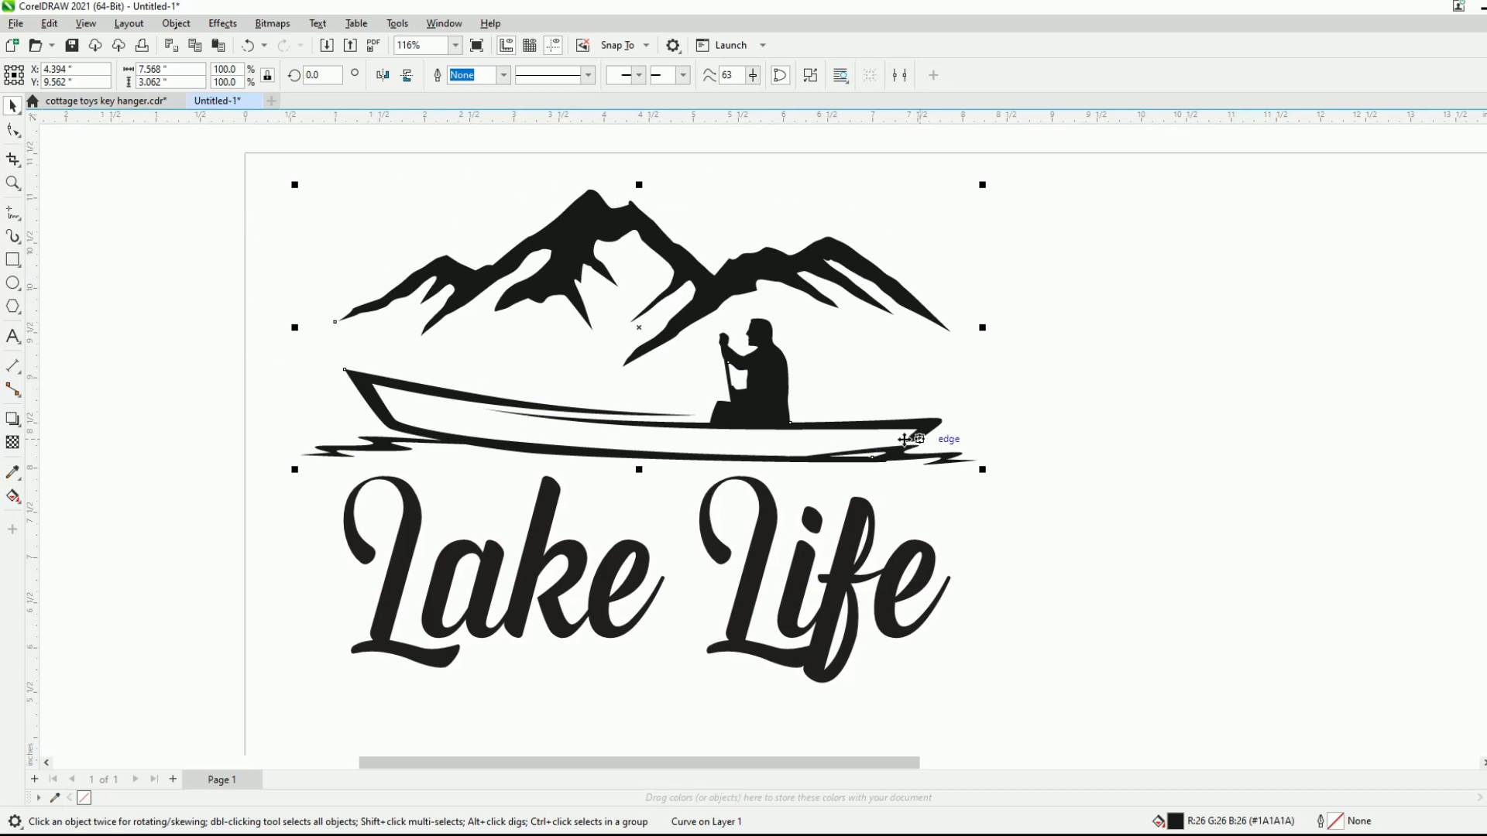
- Shift the Lake Life text slightly away from the boat and convert it to curves
left_click(574, 569)
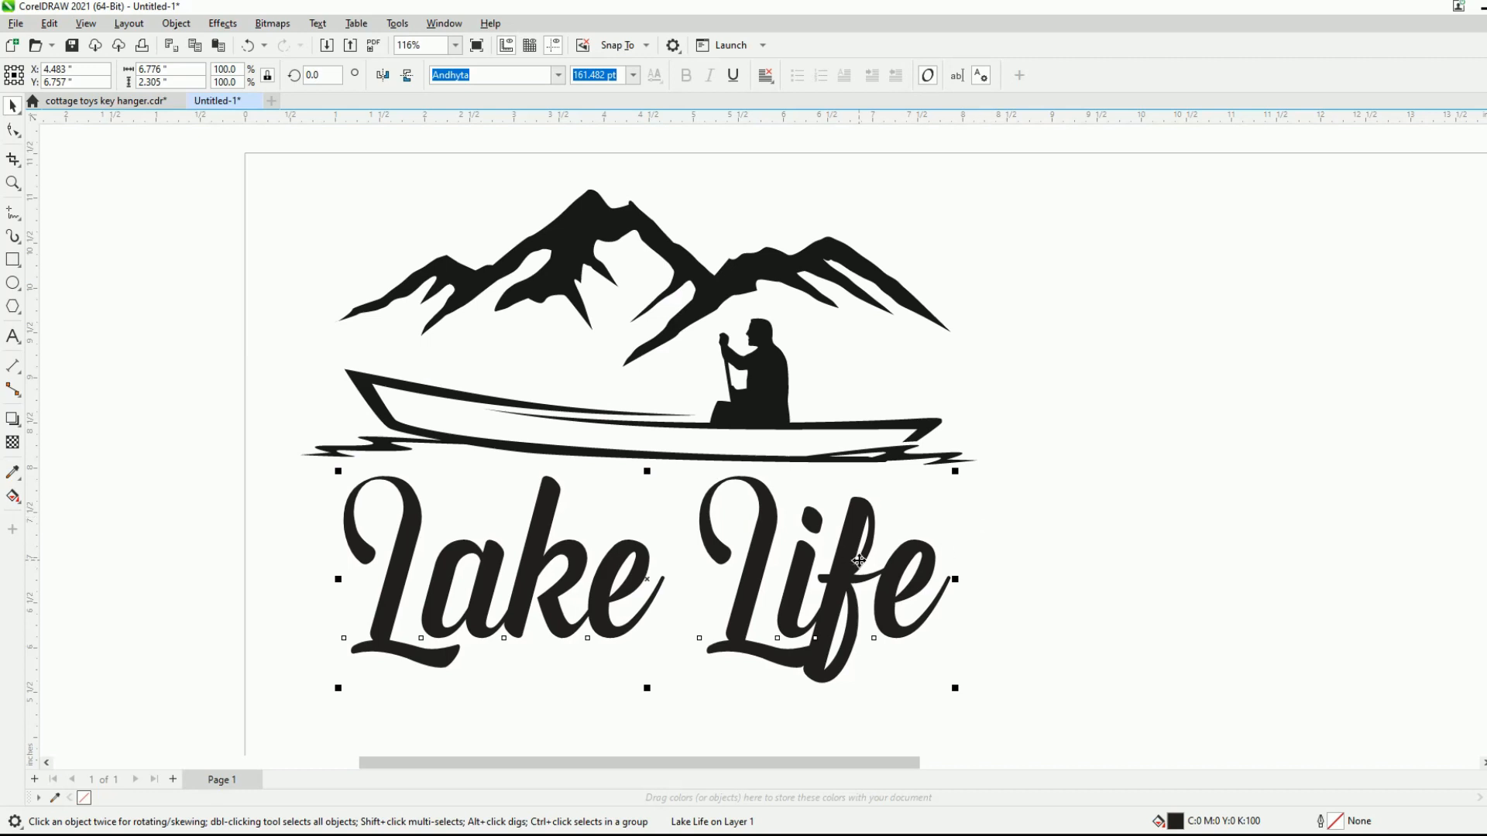
mouse_move(662, 587)
left_mouse_down()
mouse_move(778, 596)
mouse_move(680, 598)
left_mouse_up()
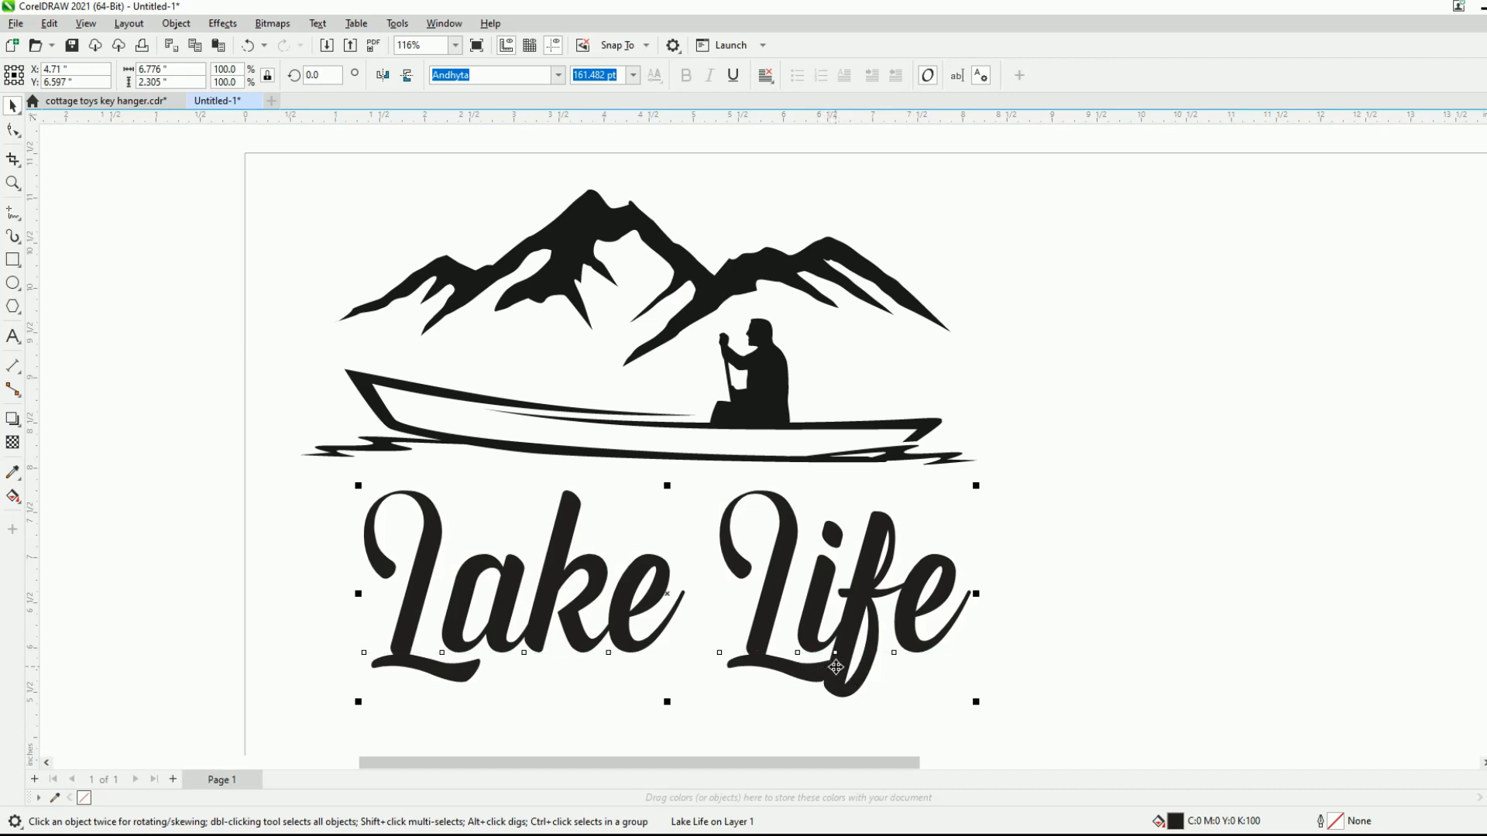
left_click(177, 24)
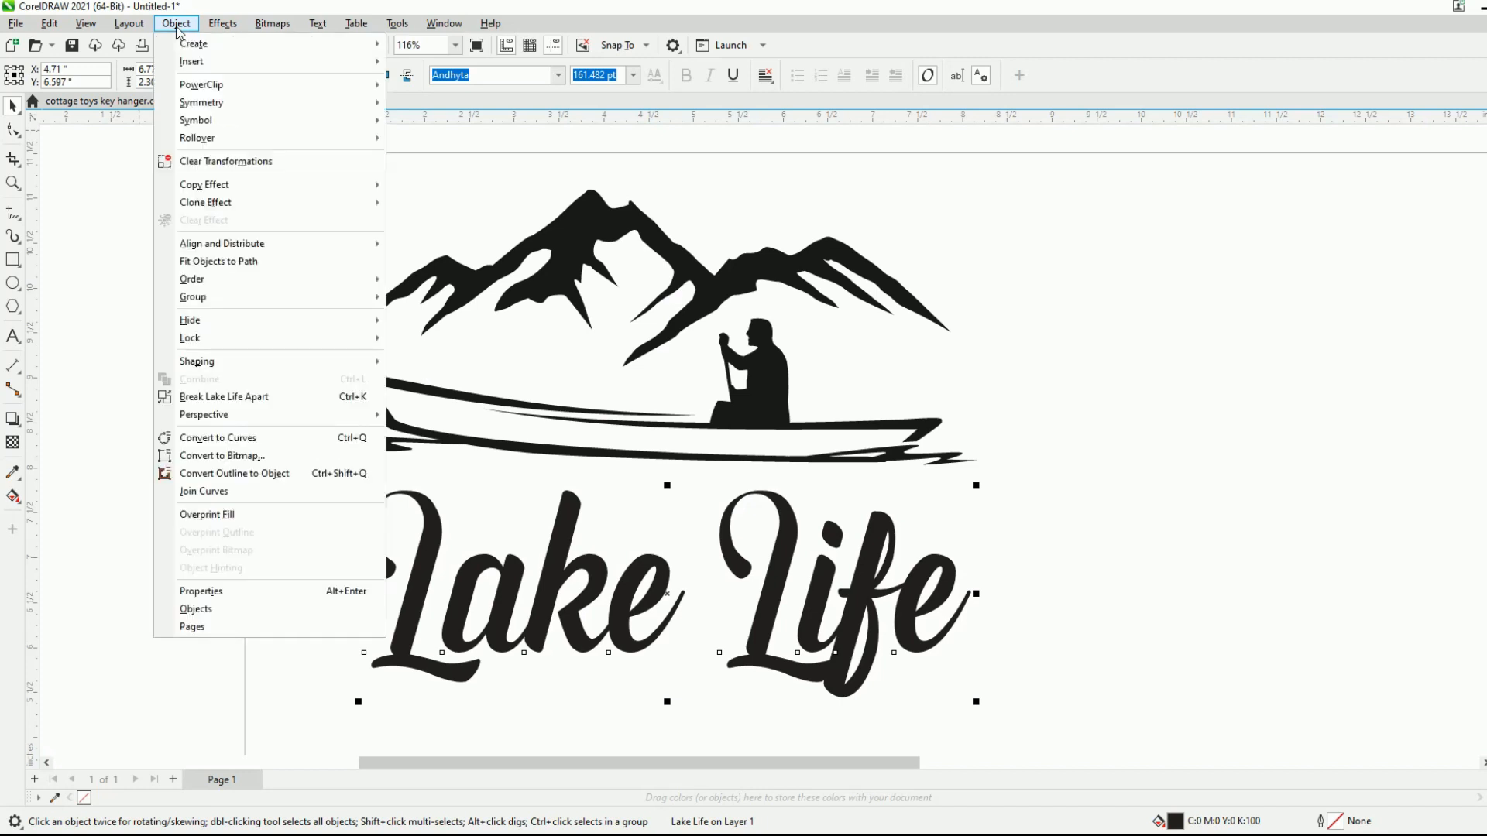
mouse_move(267, 369)
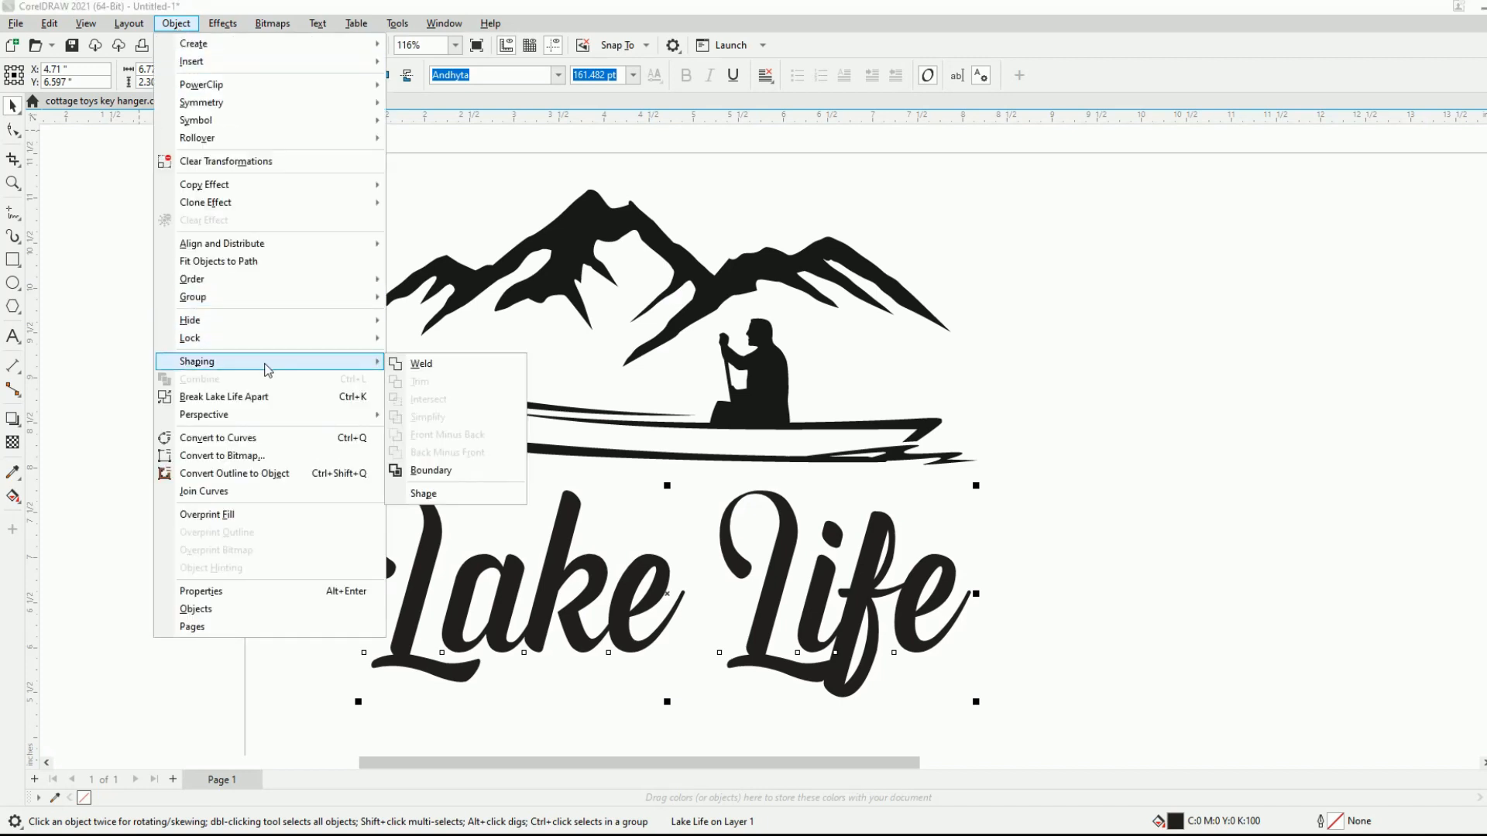
left_click(261, 439)
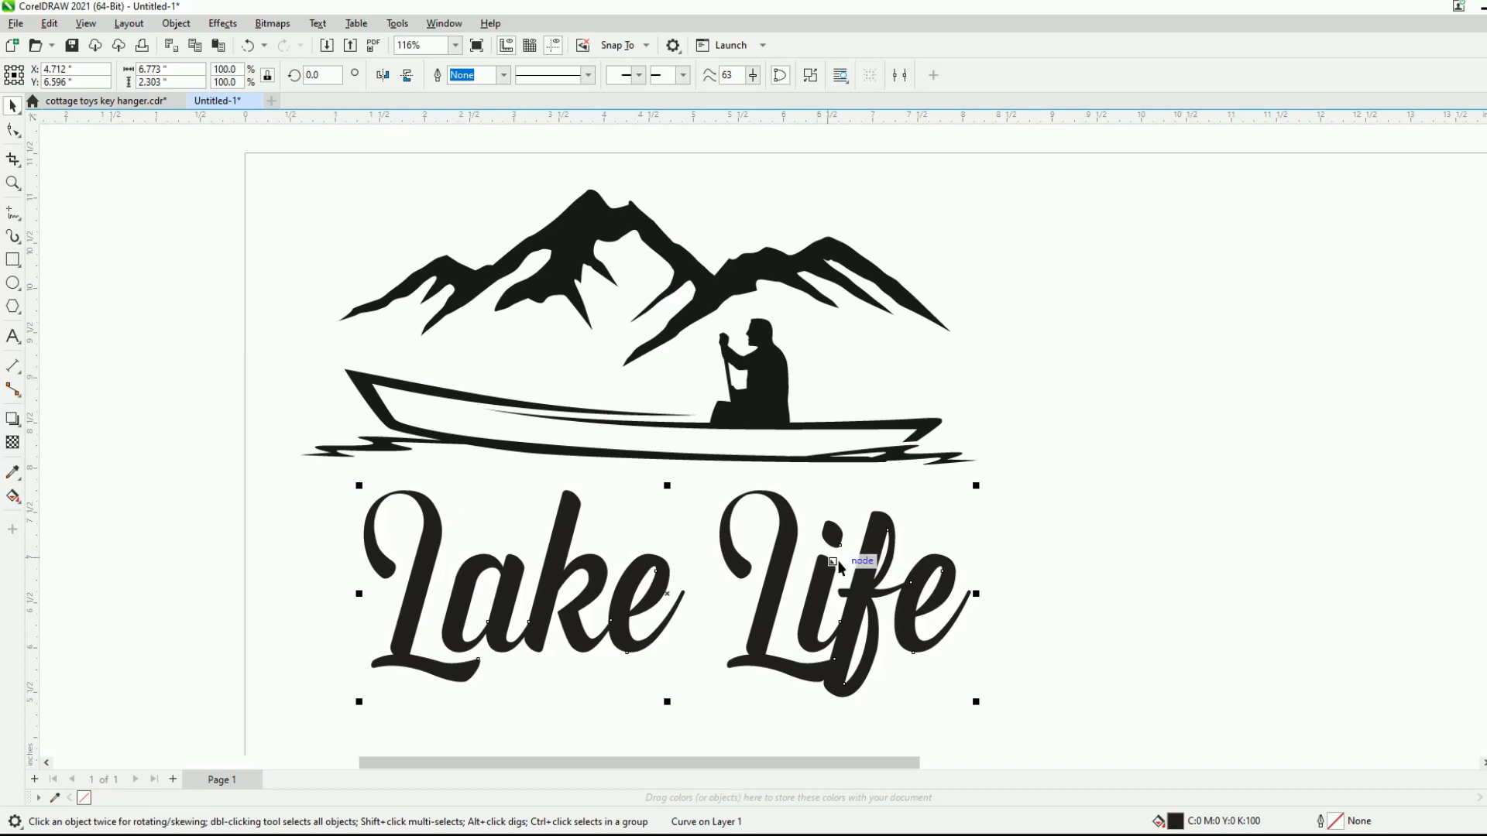
left_click_drag(675, 594, 1178, 516)
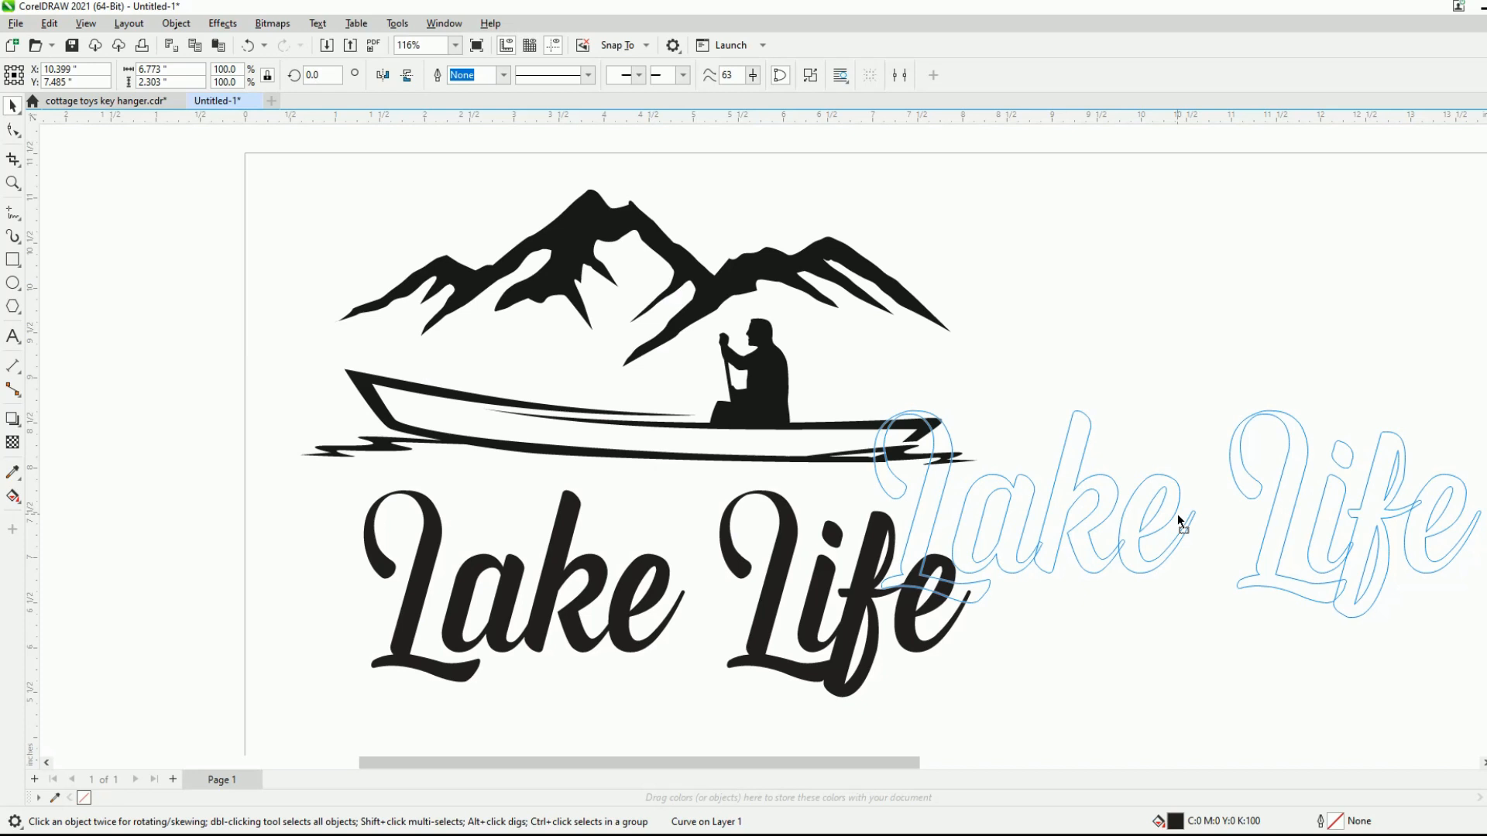
left_click_drag(1180, 520, 640, 598)
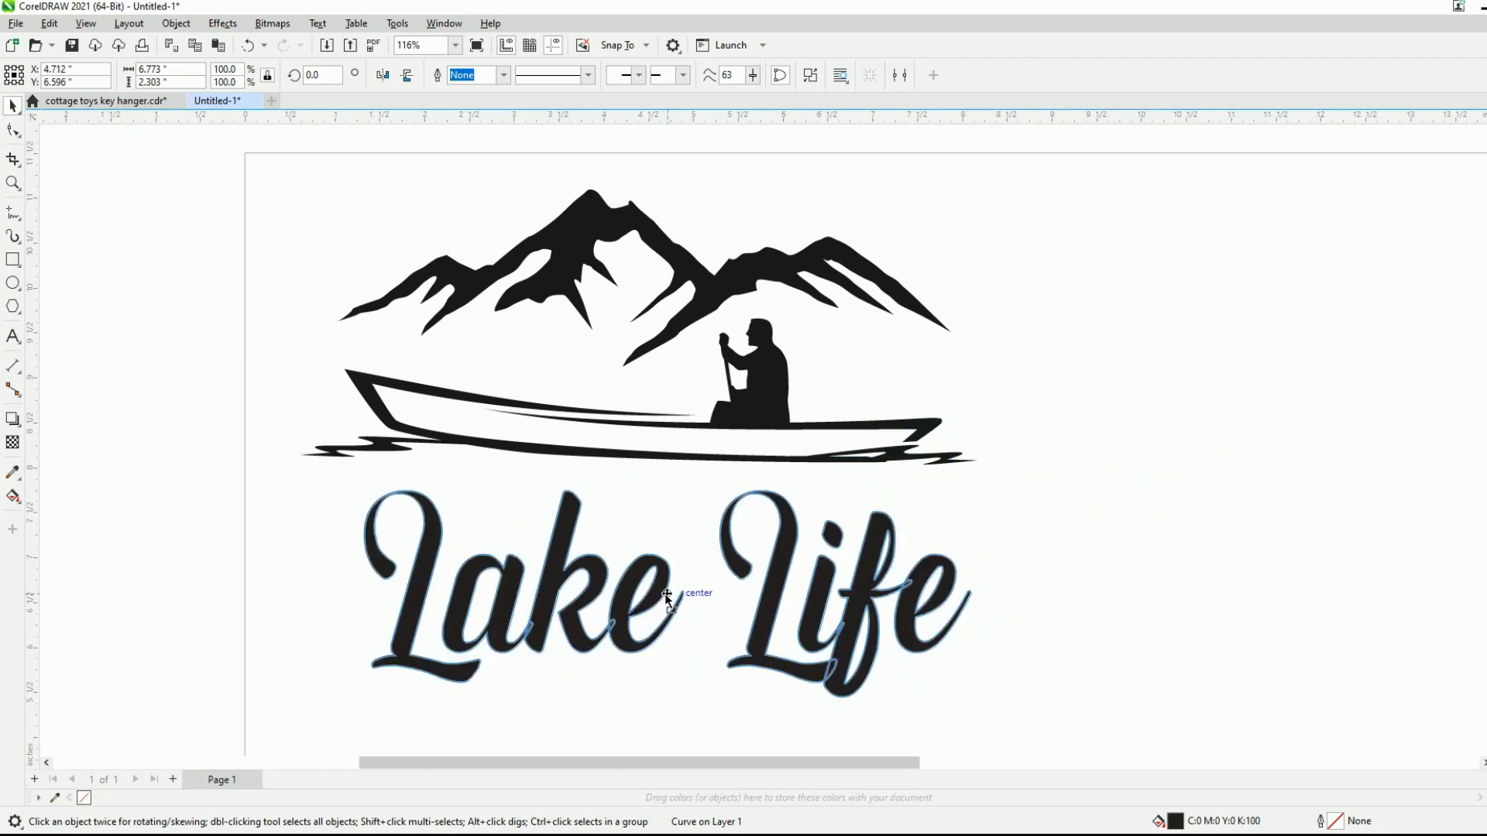
- Weld the overlapping letters of Lake Life into one outline and place the lettering slightly closer to the boat
left_click(177, 24)
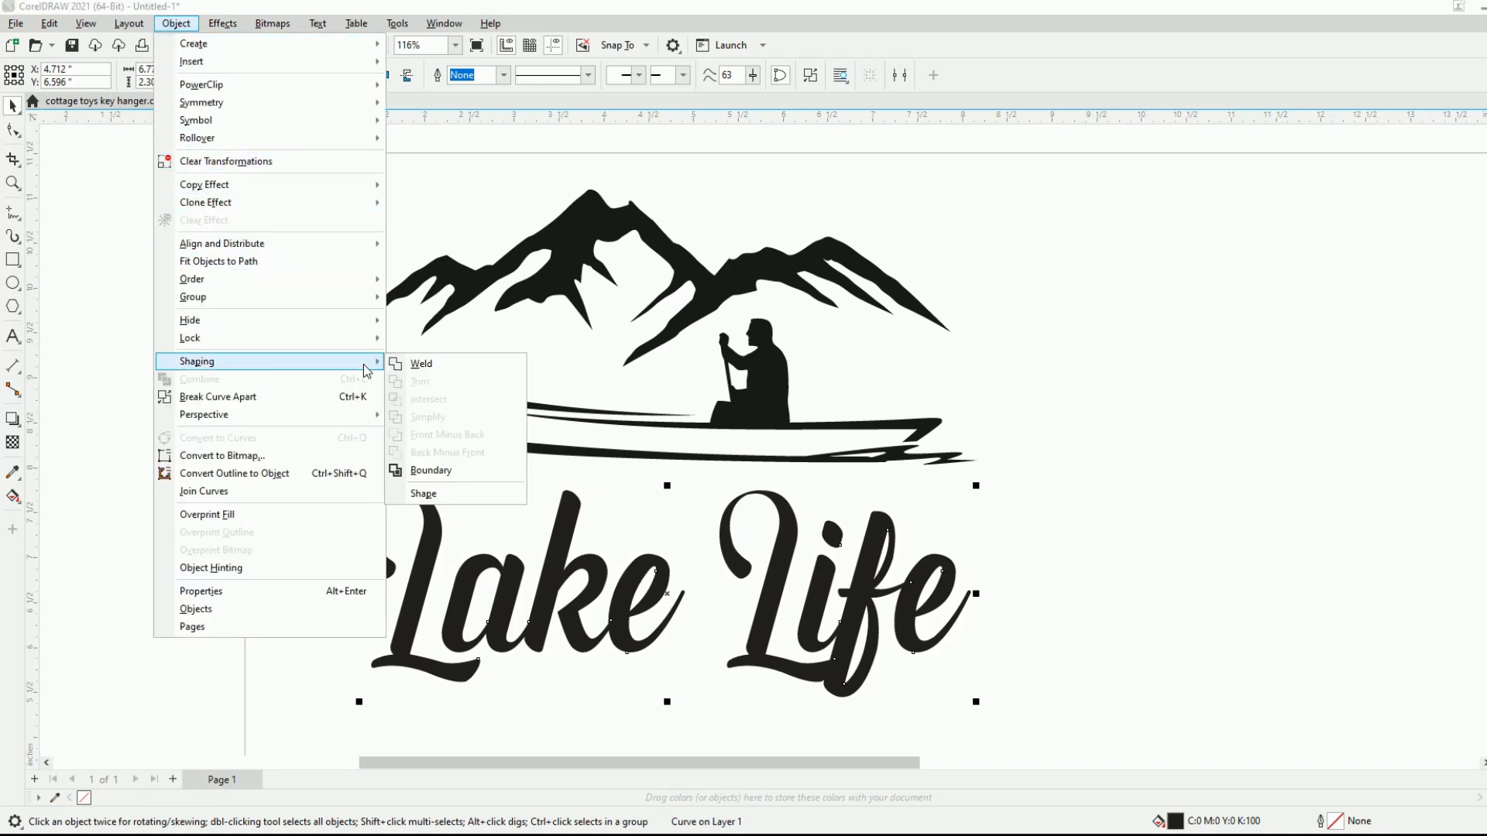
left_click(426, 365)
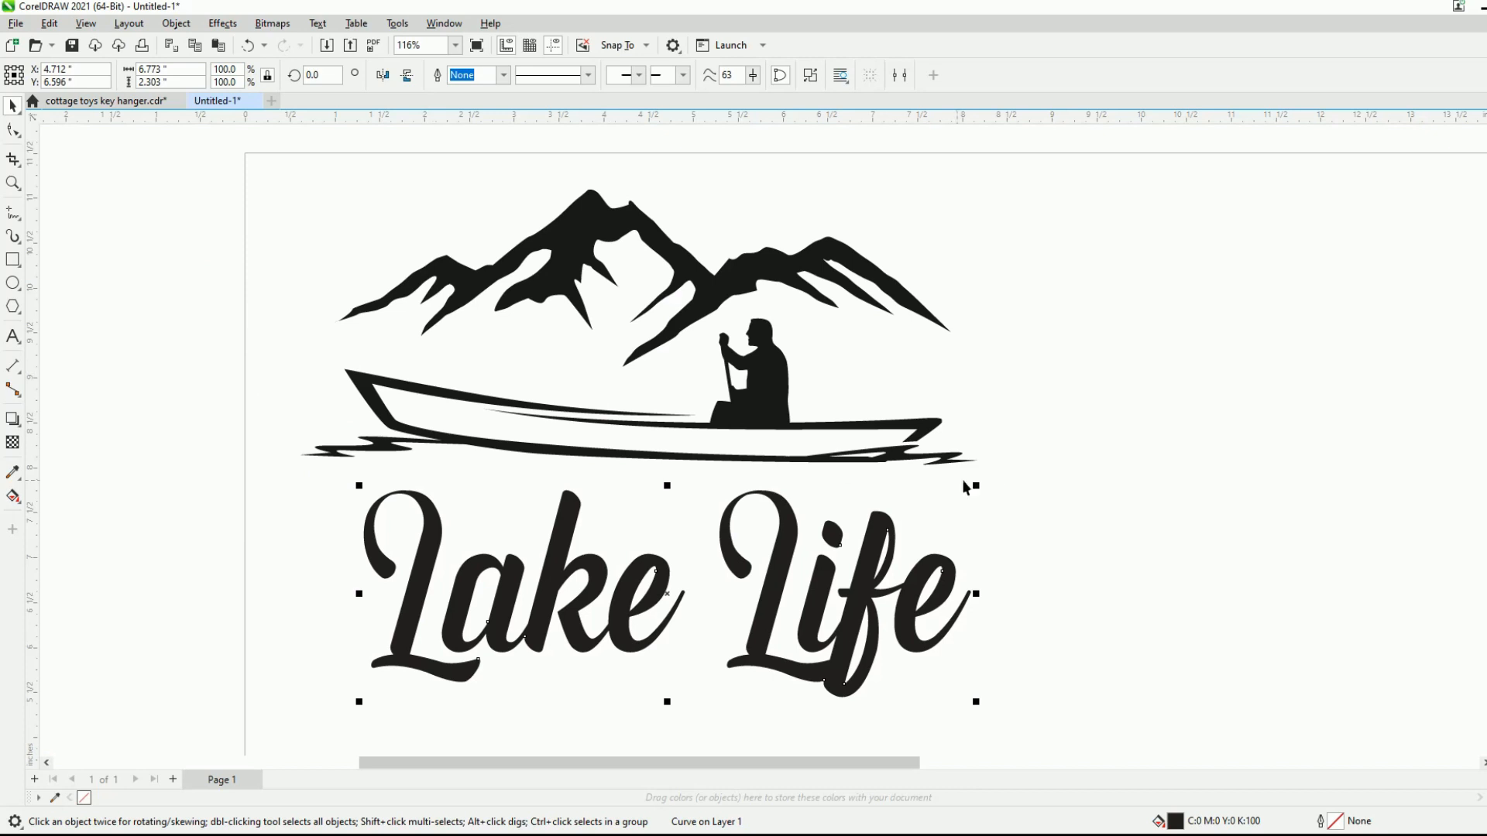
left_click_drag(689, 597, 1178, 523)
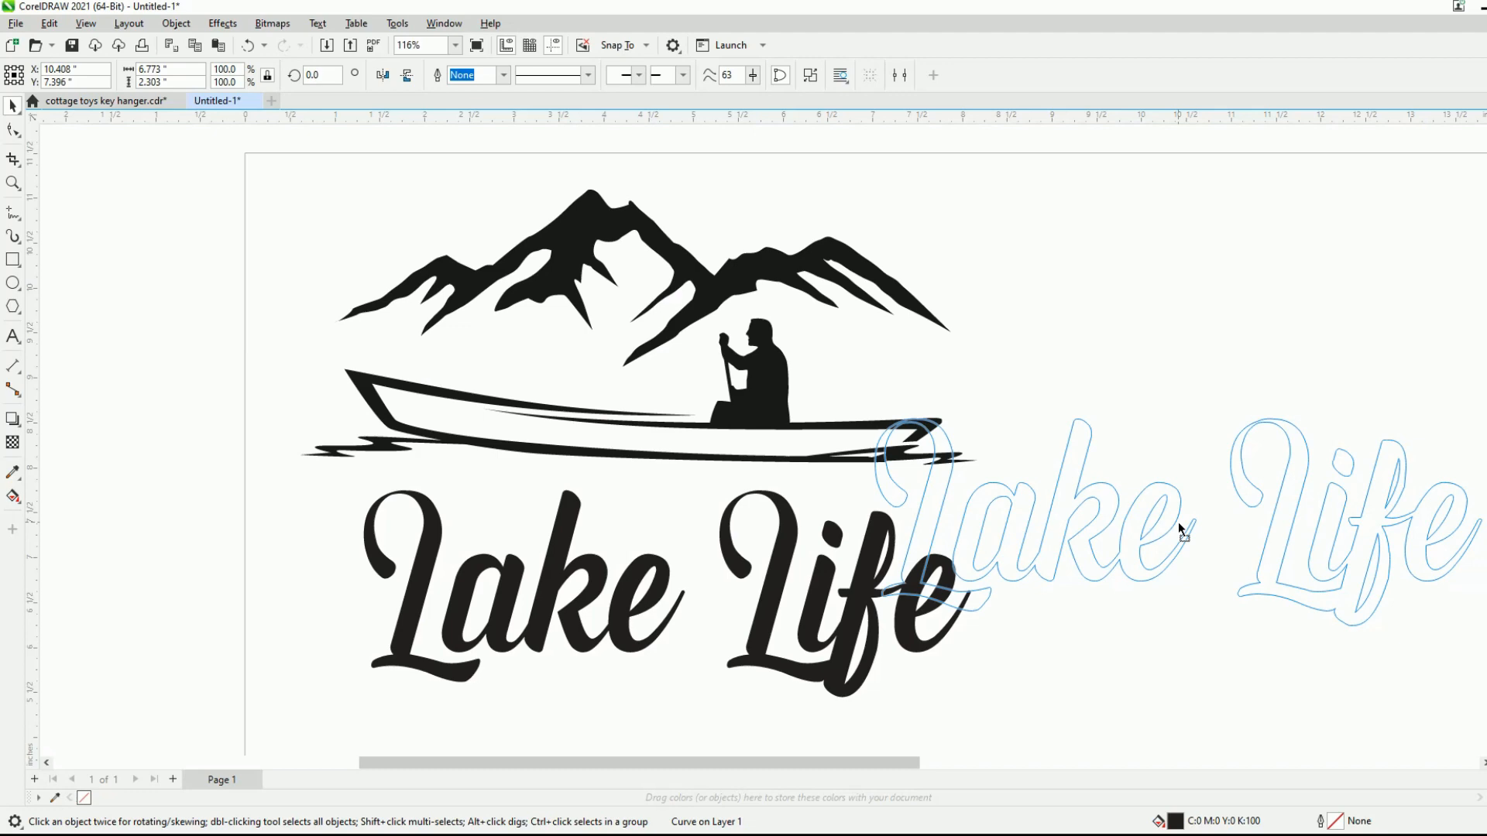
left_click_drag(1179, 529, 702, 596)
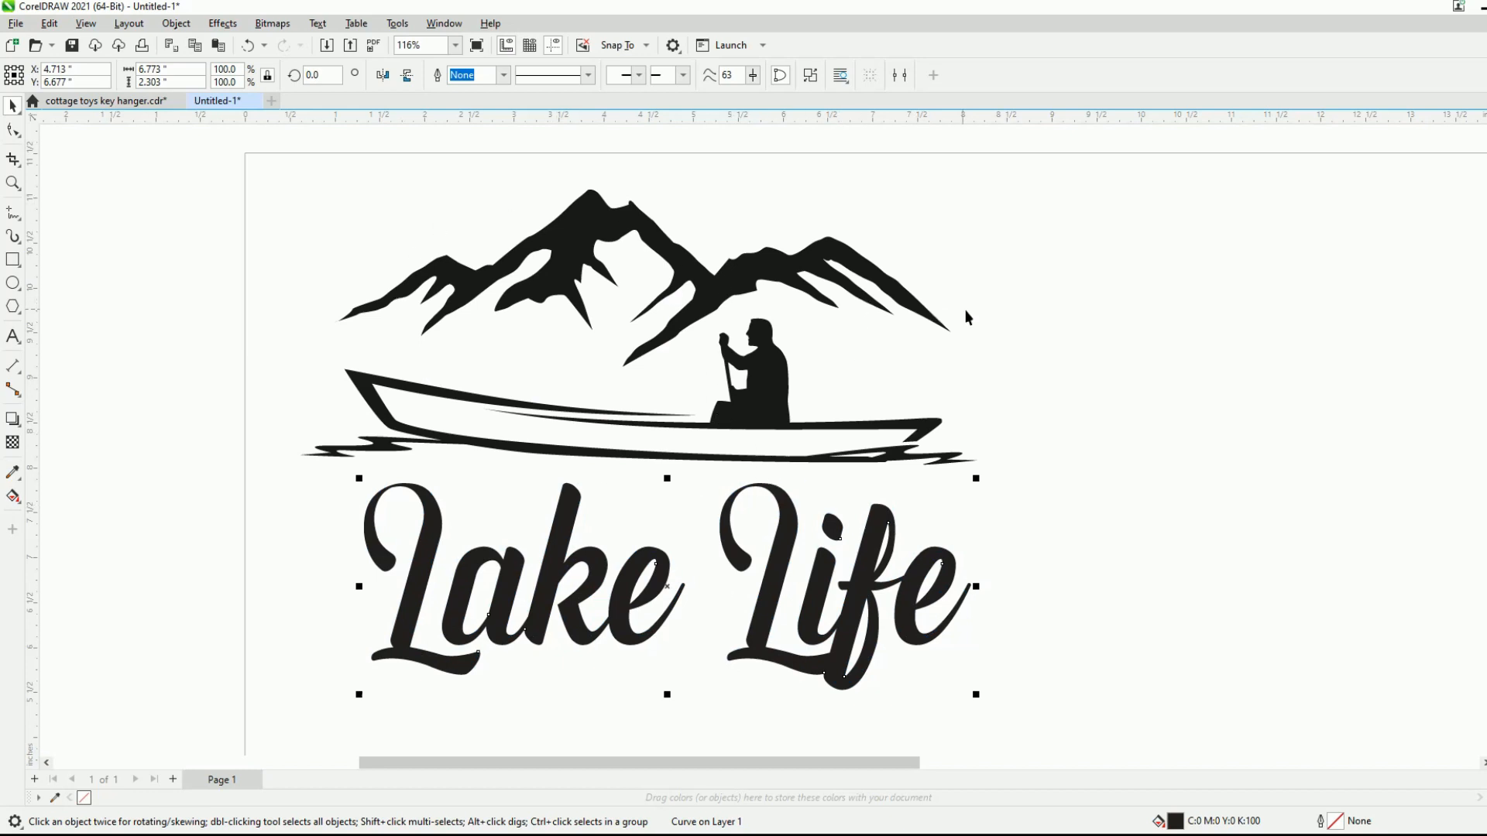
- Move the artwork and lettering together to about the middle of the page and group the two objects
scroll(834, 323, "down", 3)
left_click_drag(395, 231, 857, 591)
left_click_drag(654, 428, 895, 555)
left_click(1052, 637)
scroll(625, 419, "down", 1)
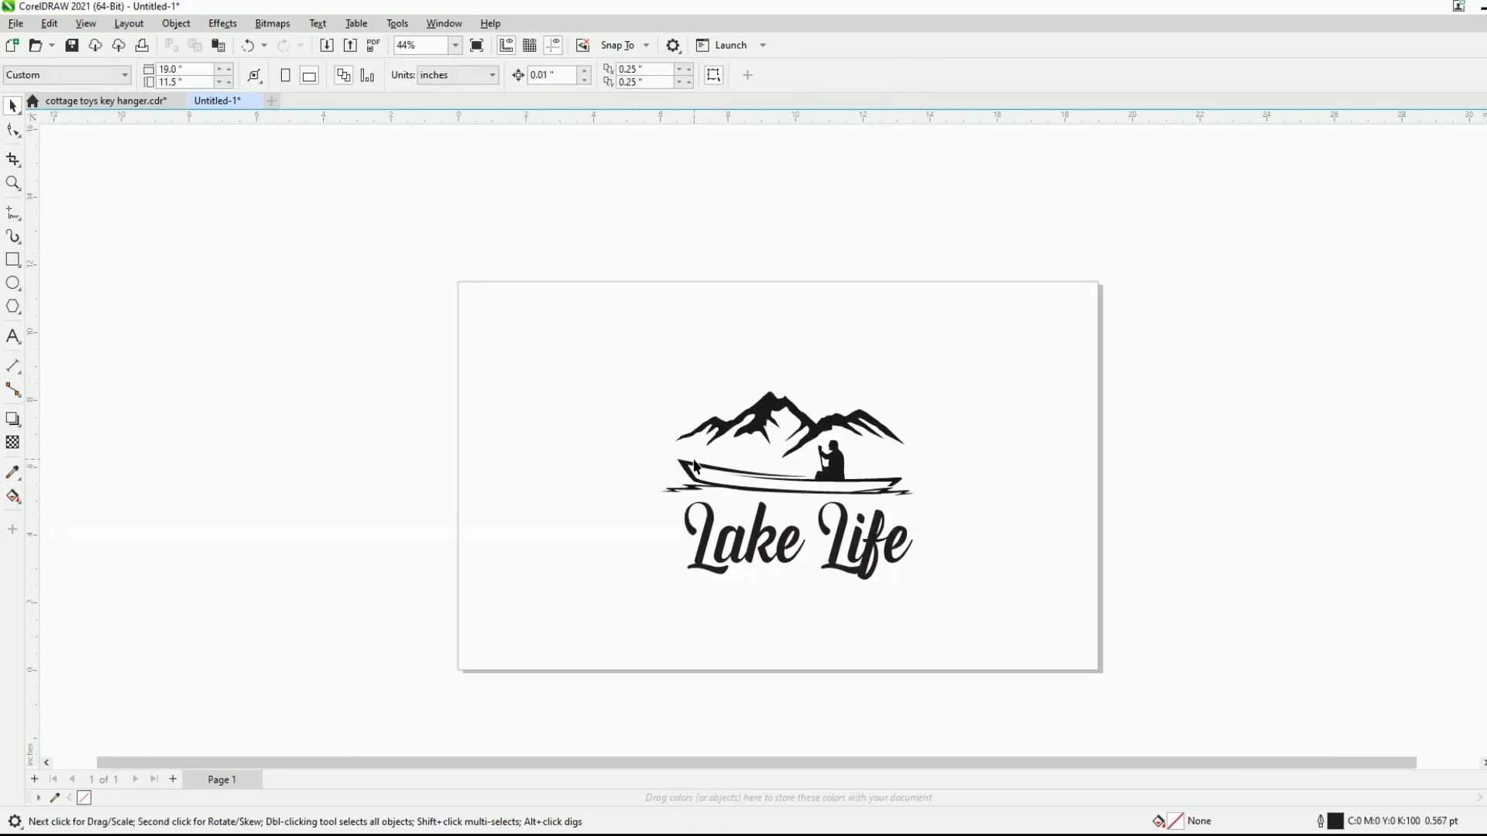
scroll(979, 641, "up", 1)
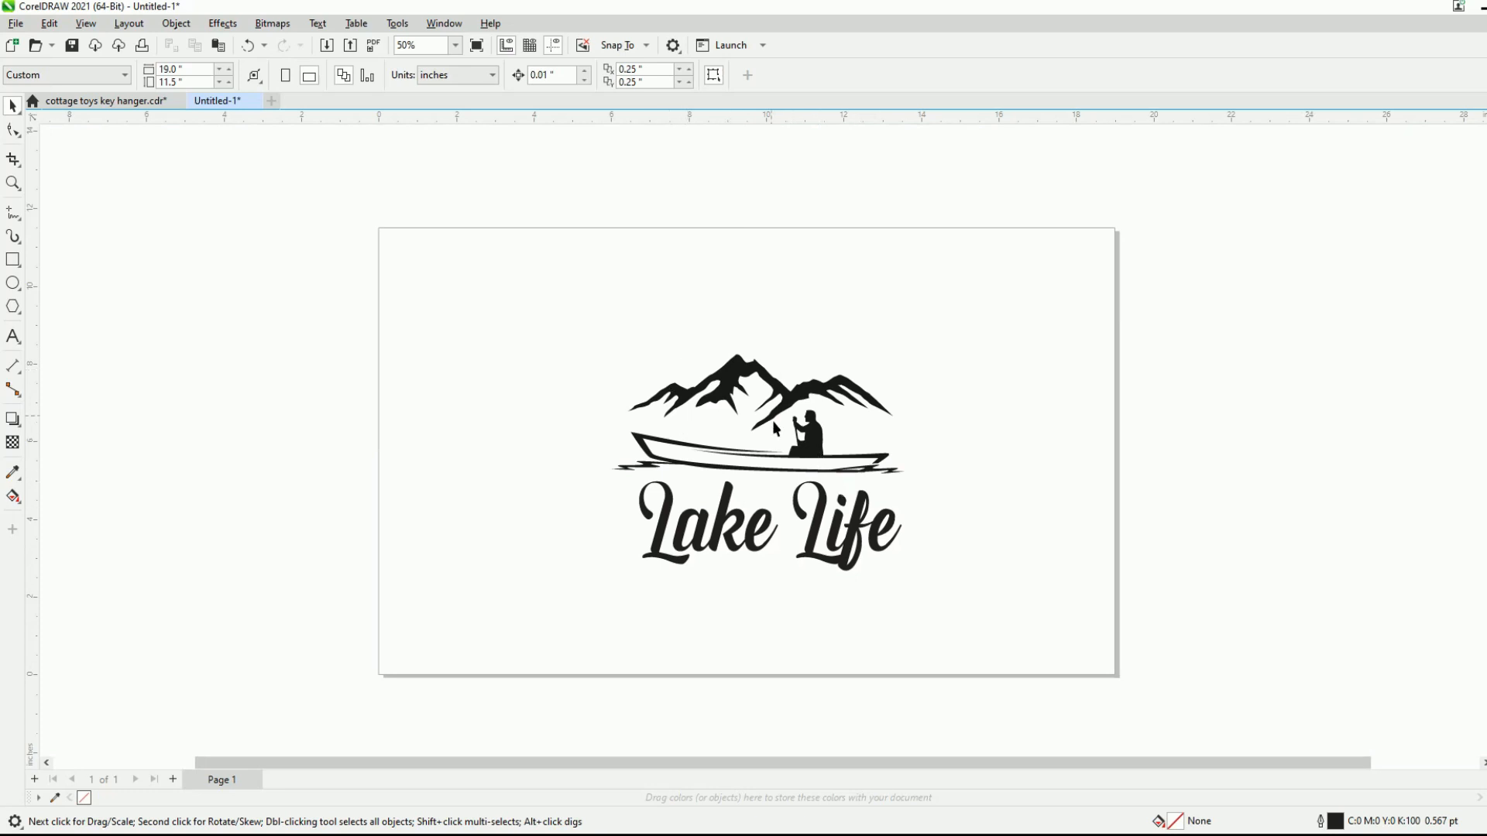
left_click_drag(600, 323, 953, 596)
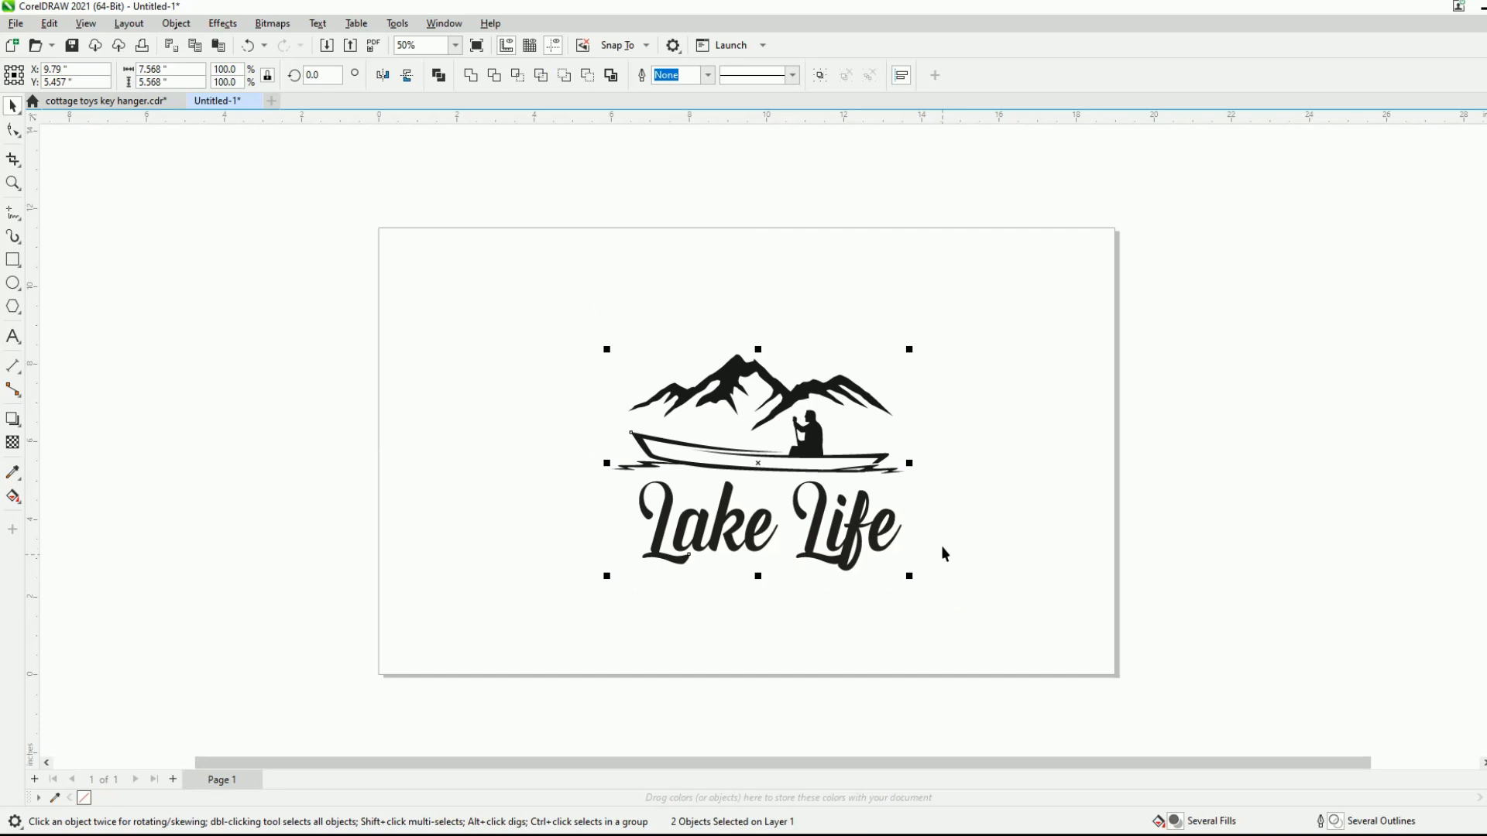
left_click(818, 76)
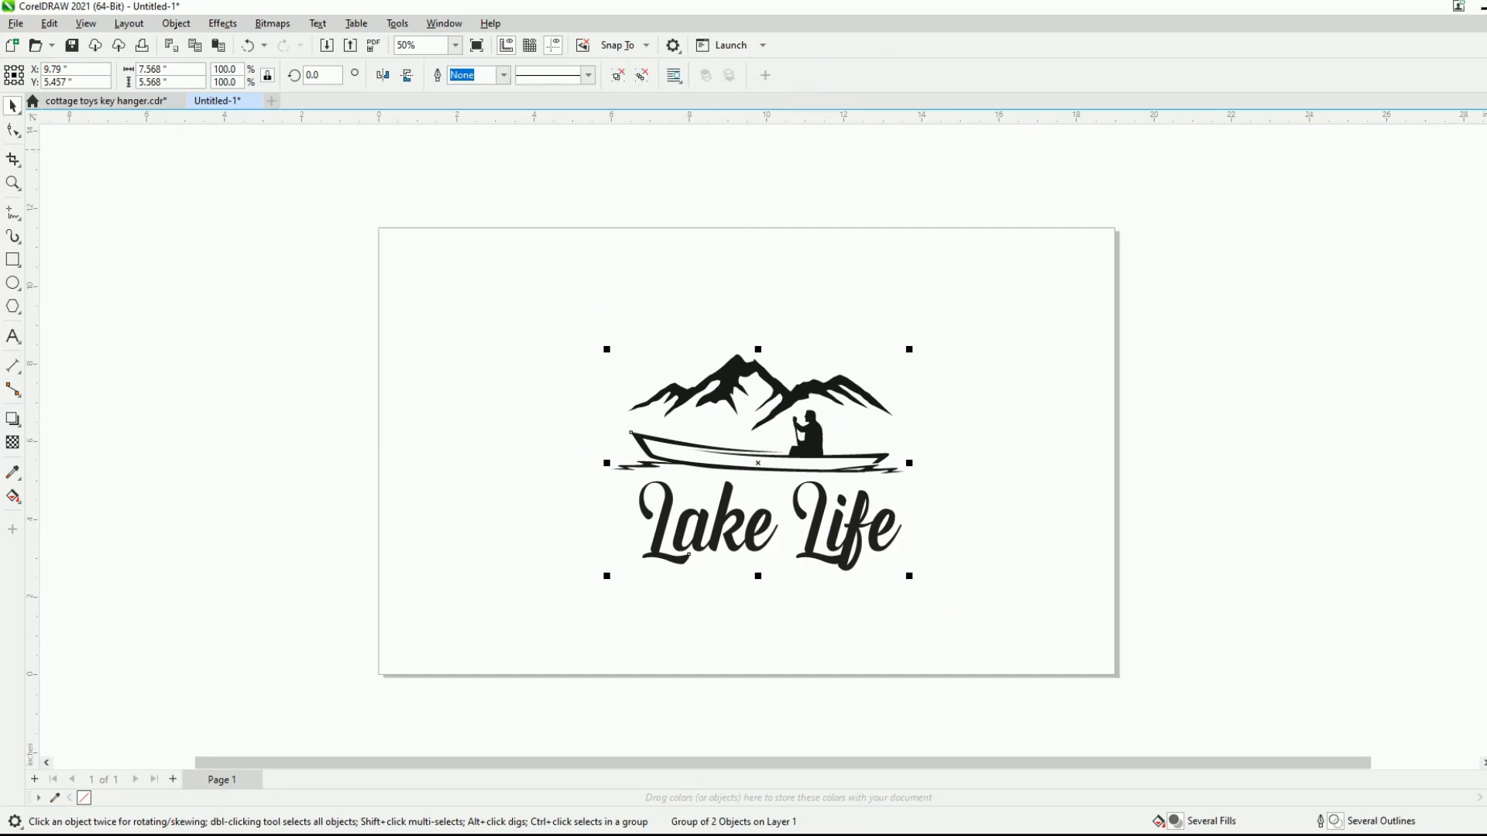
- Apply a one-step outside contour with a 0.21-inch offset to the grouped design
key("ctrl+F9")
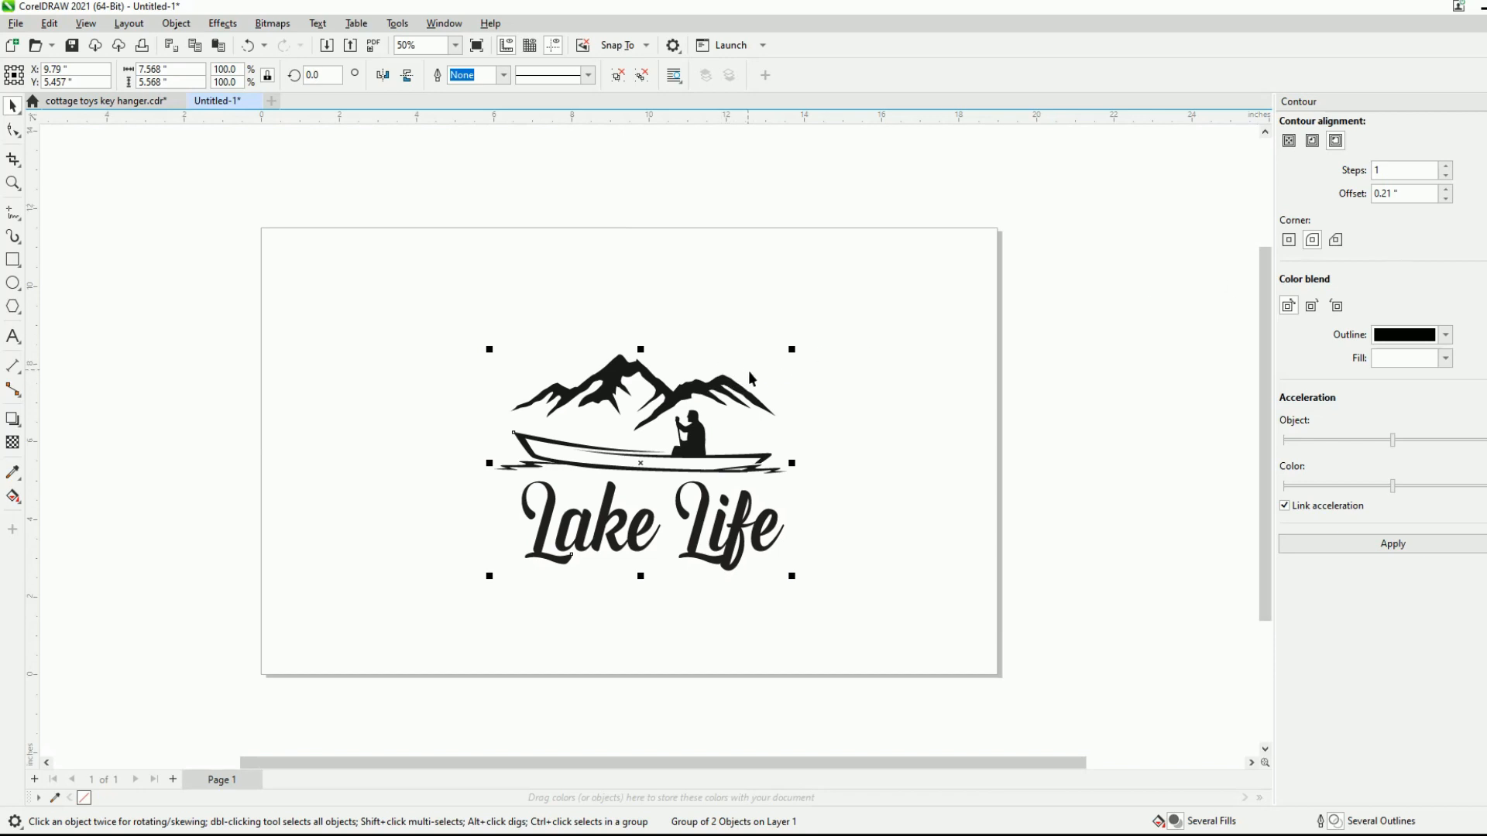
left_click(1388, 194)
type("1")
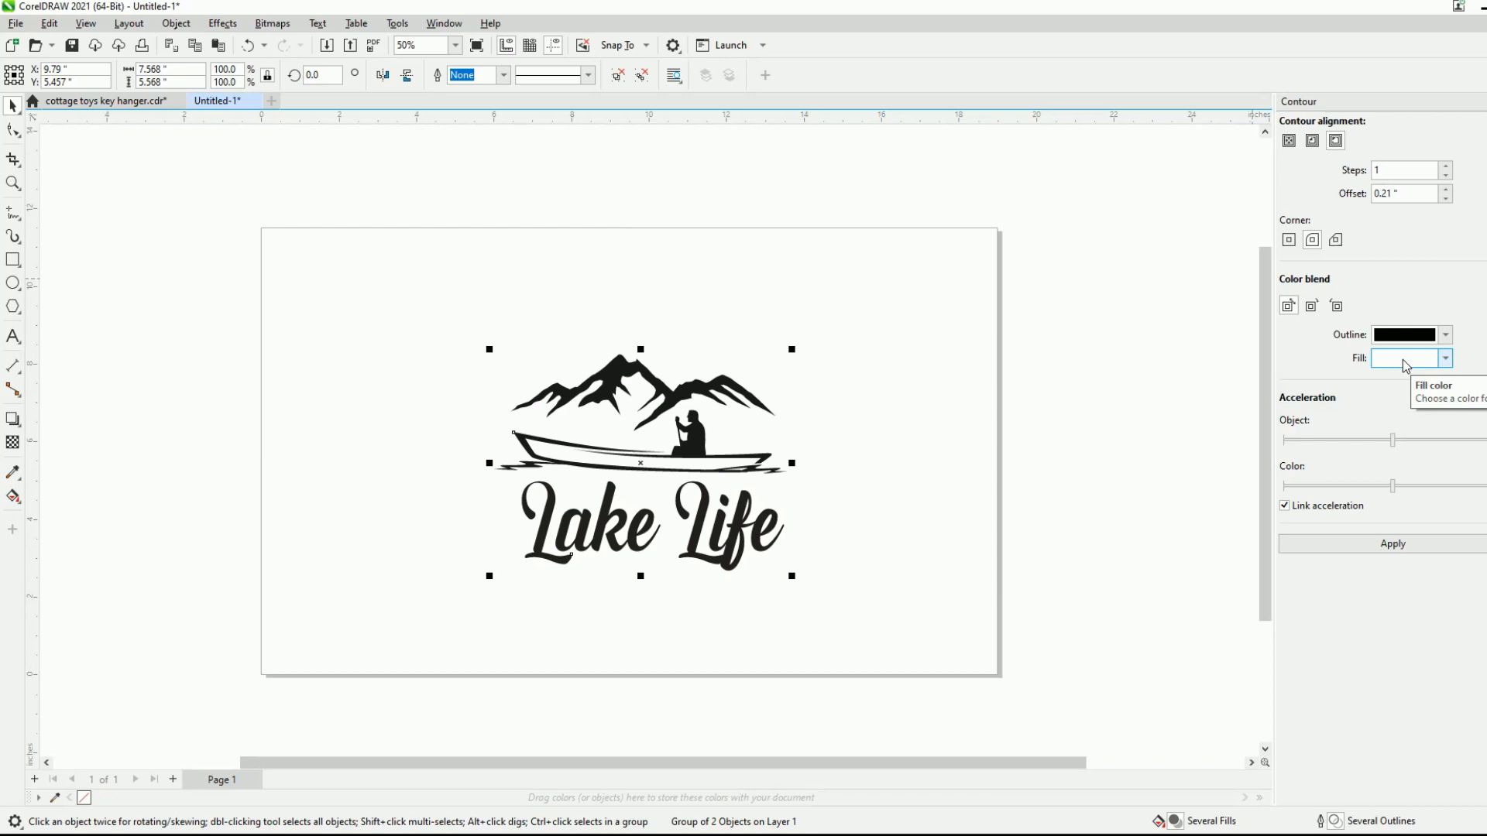
left_click(1394, 545)
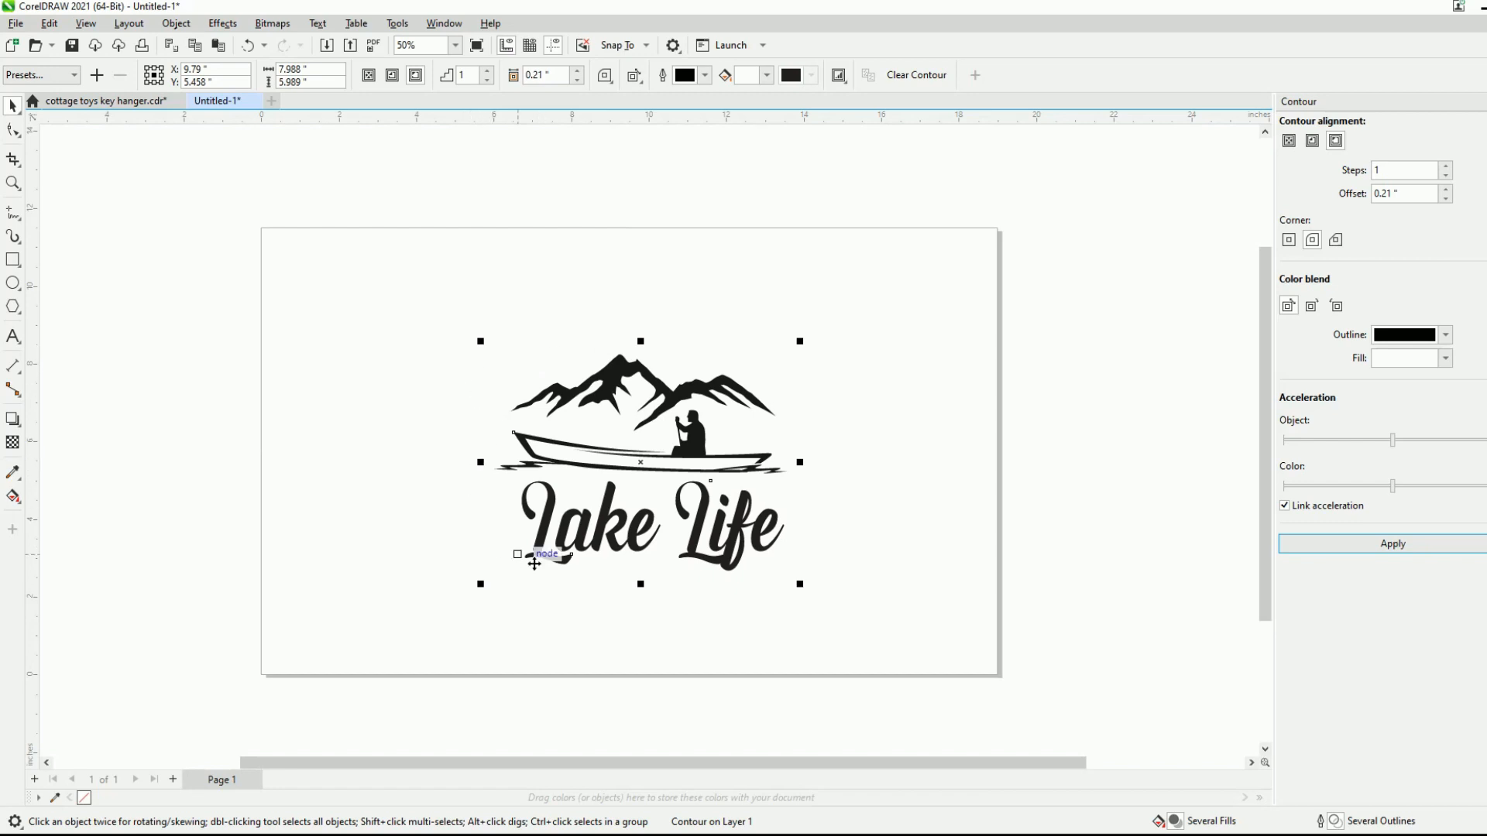
- Try breaking the contour apart from the grouped design with a hairline outline on both objects, and undo the outline change
scroll(497, 453, "up", 2)
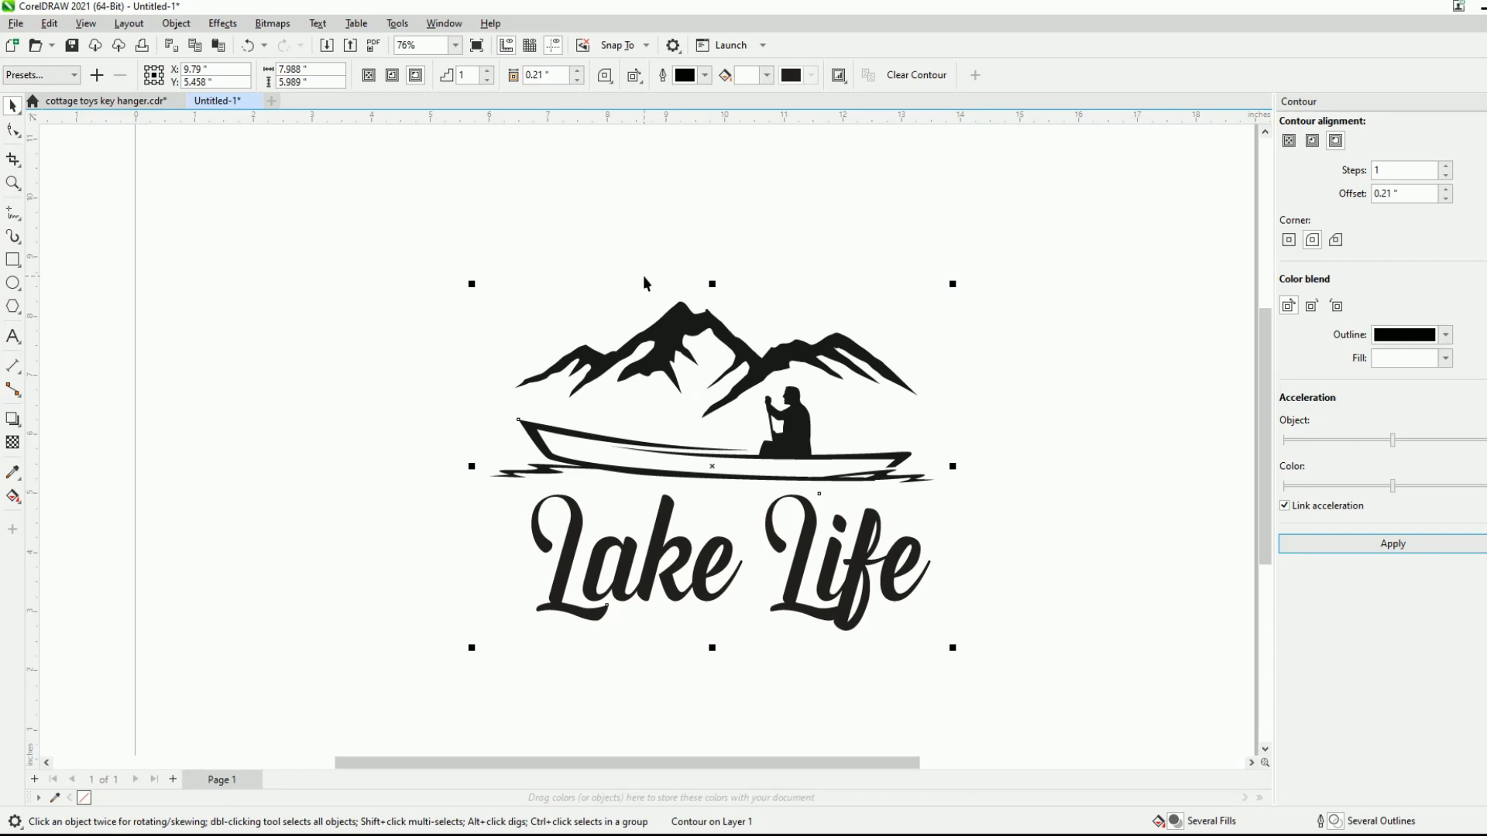
left_click(176, 23)
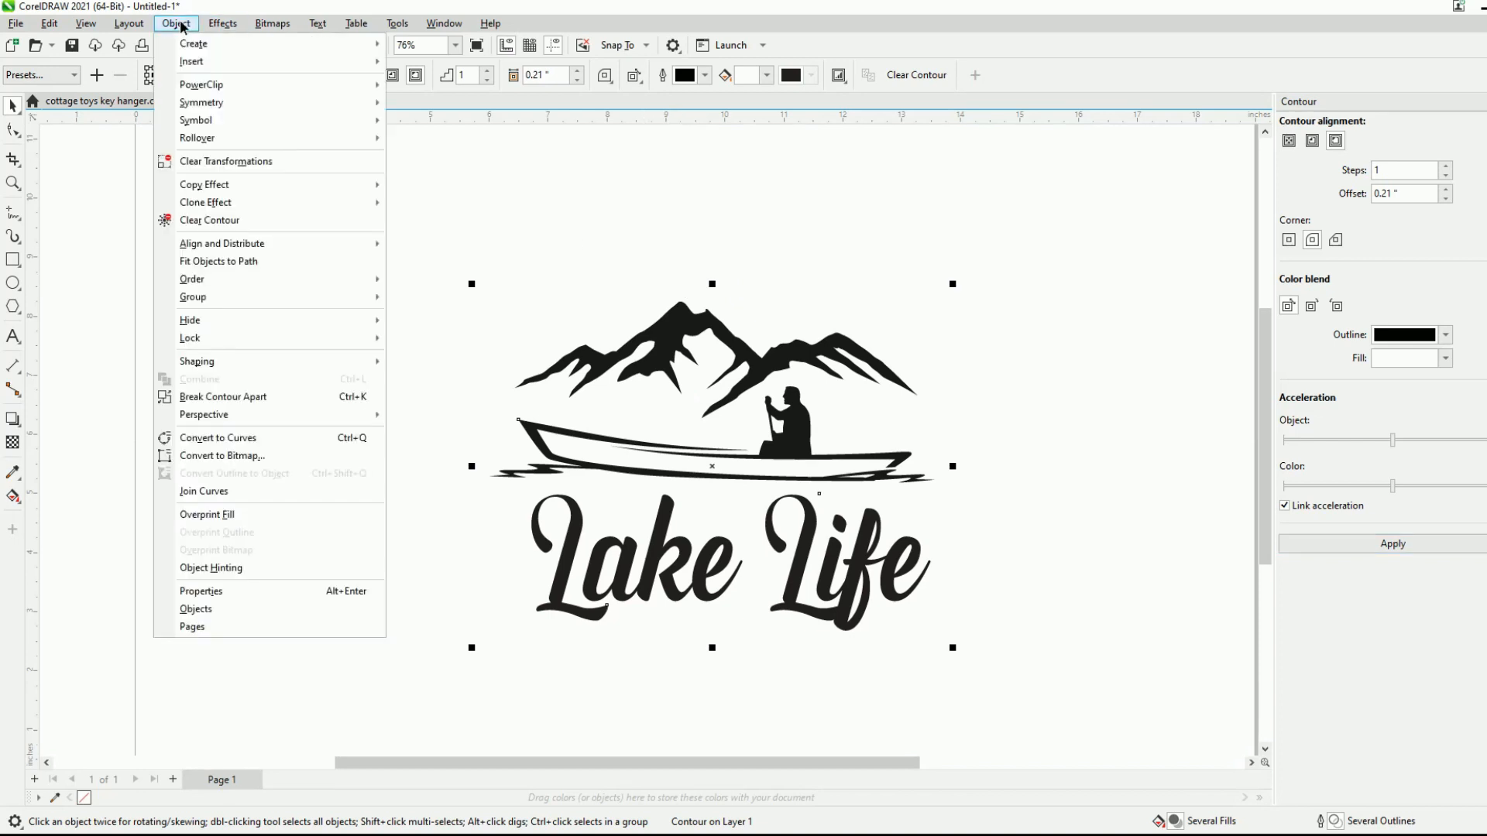
left_click(249, 397)
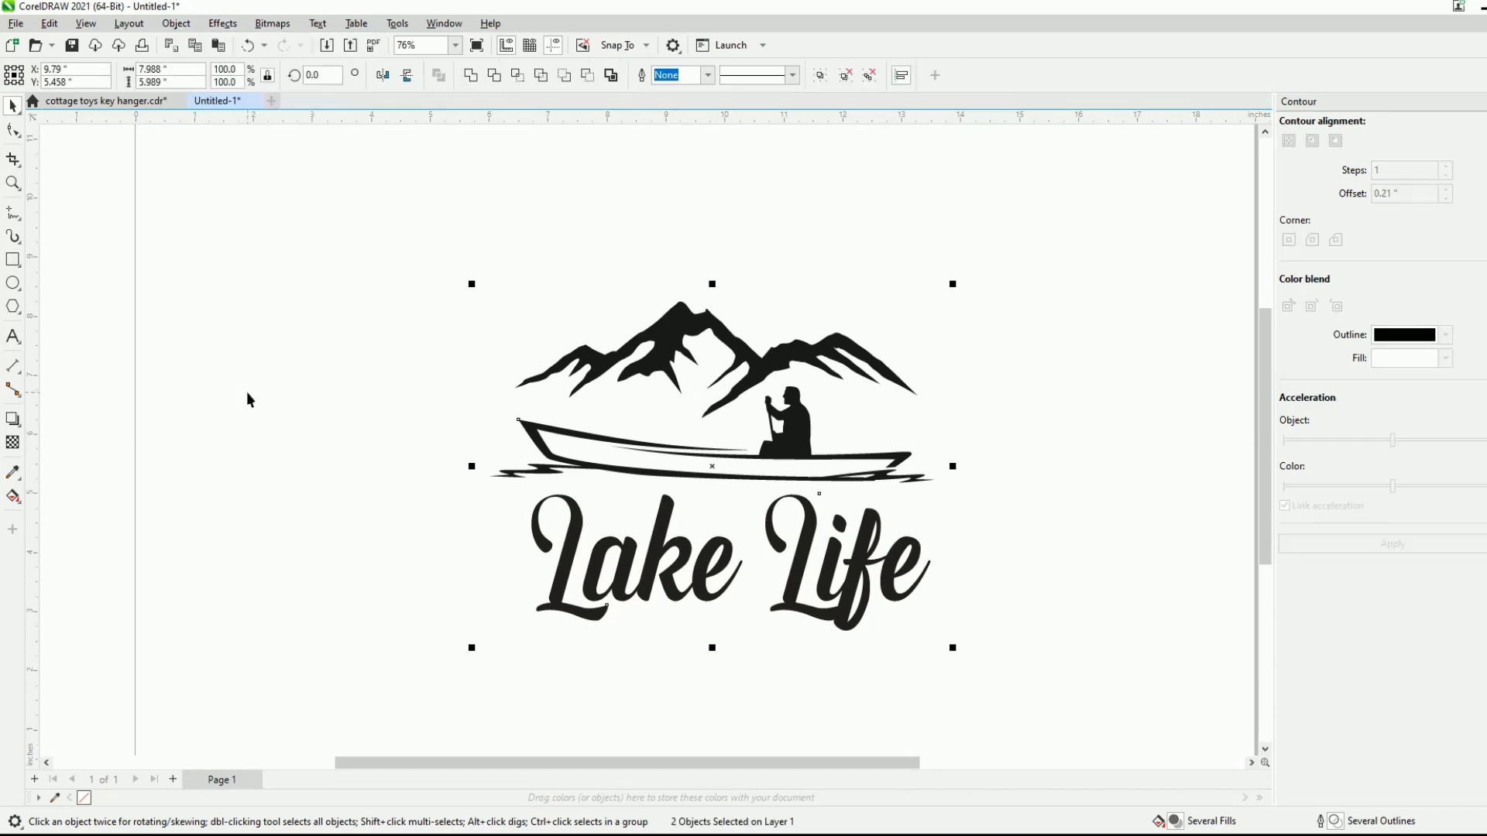
left_click(708, 75)
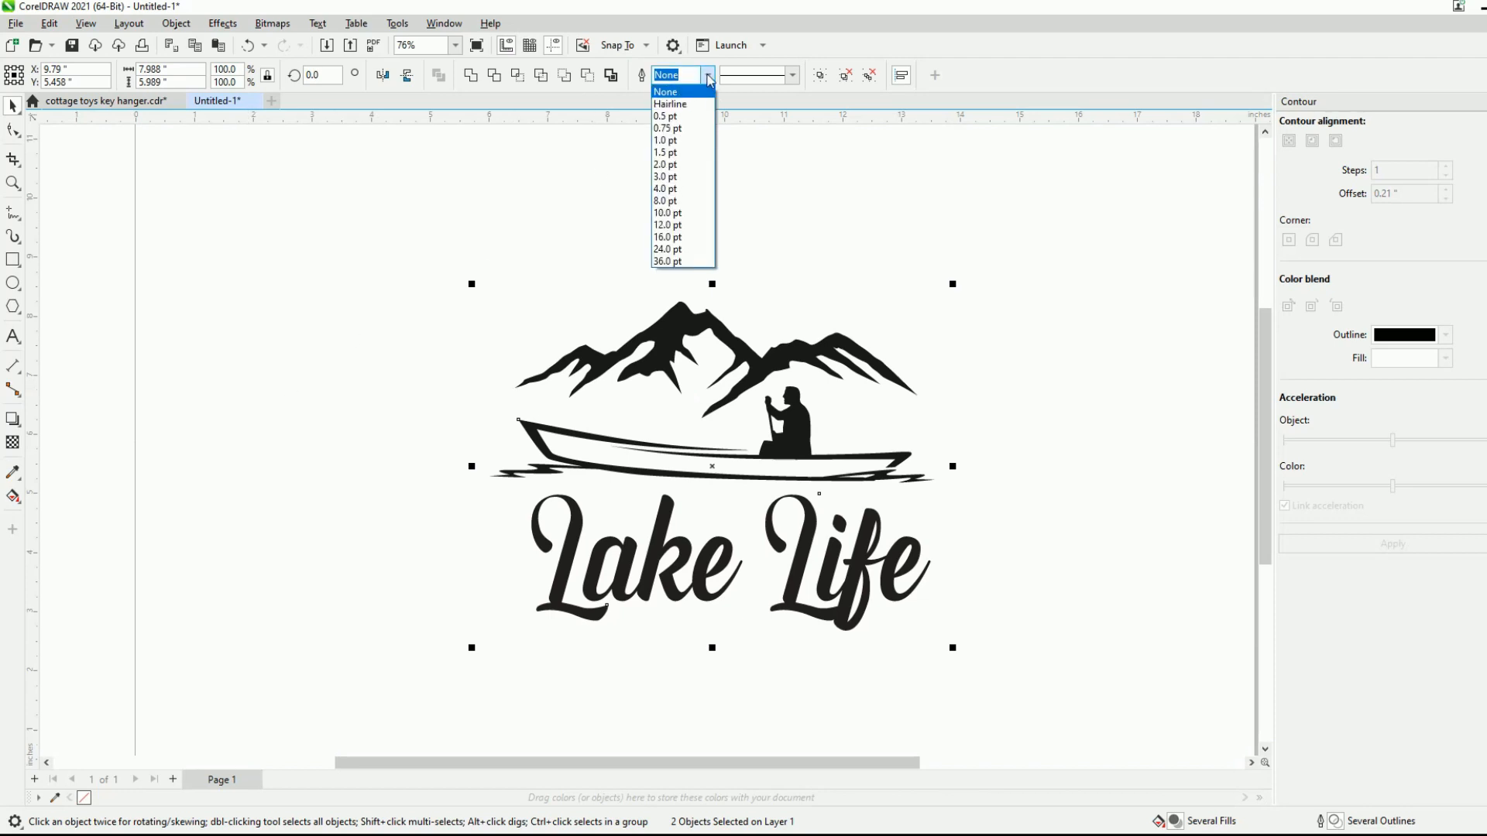
left_click(709, 78)
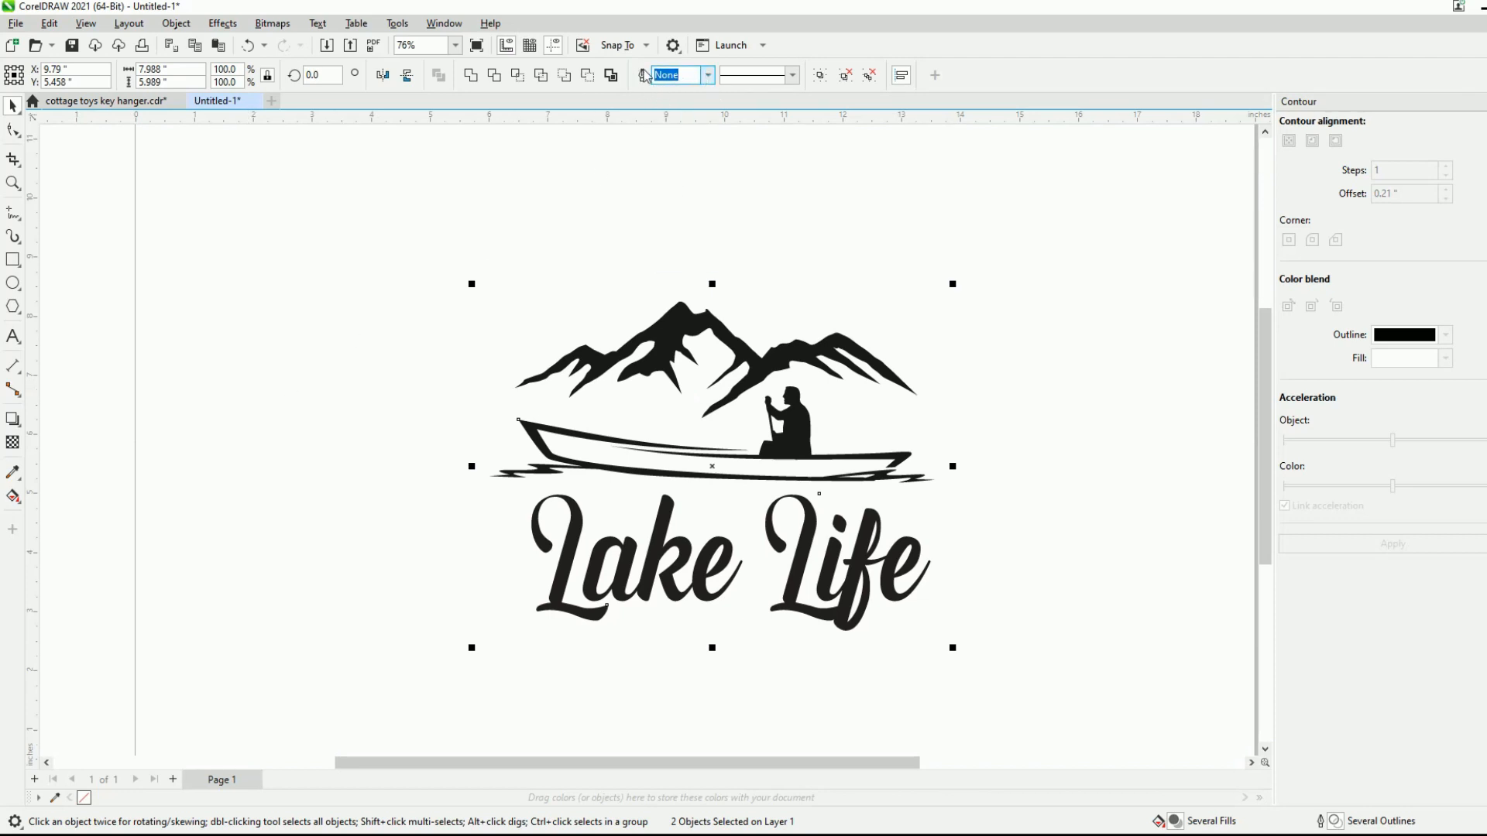
left_click(708, 76)
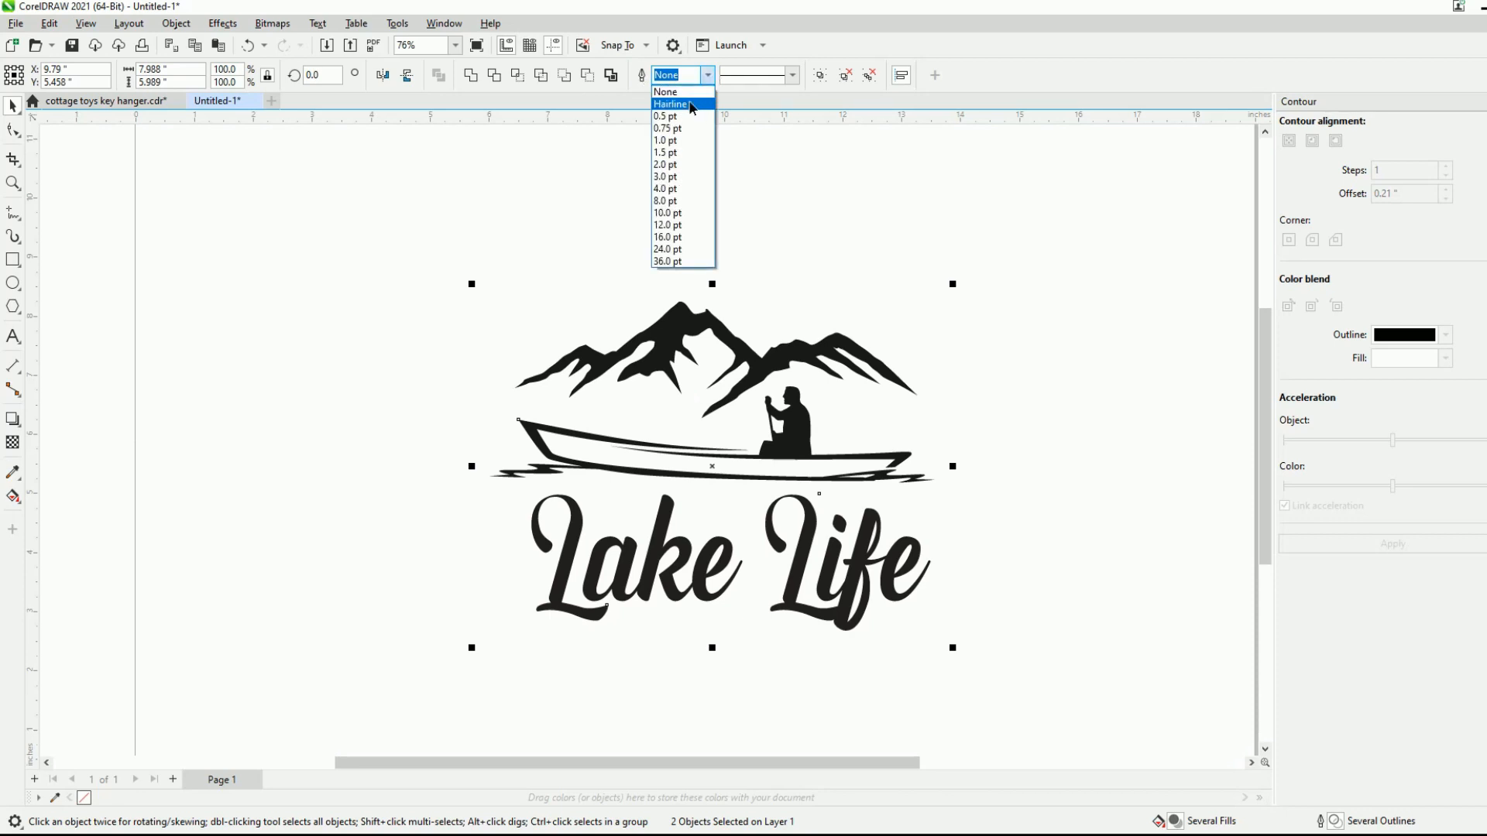
left_click(691, 105)
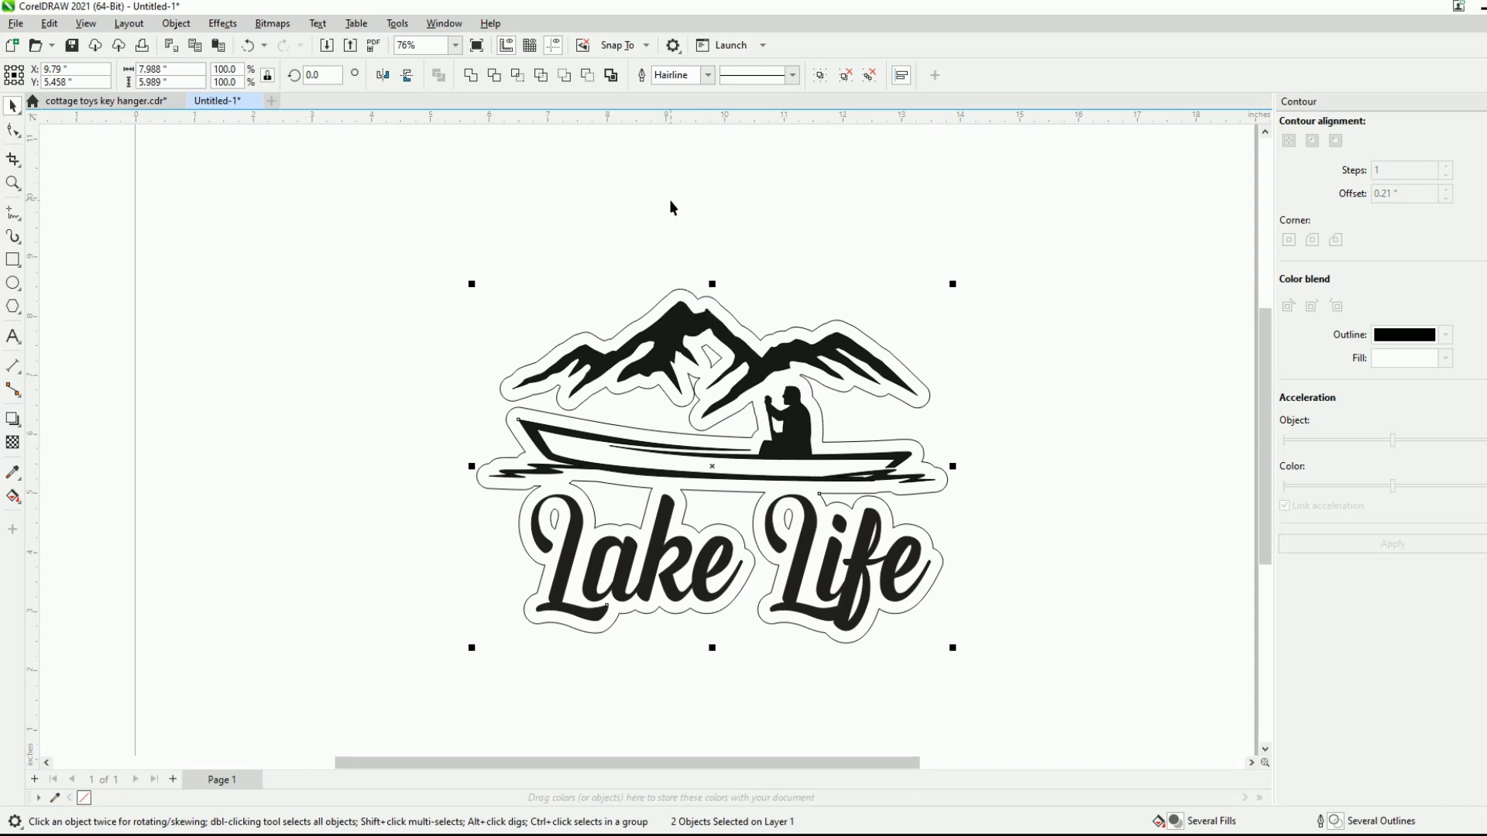
key("ctrl+z")
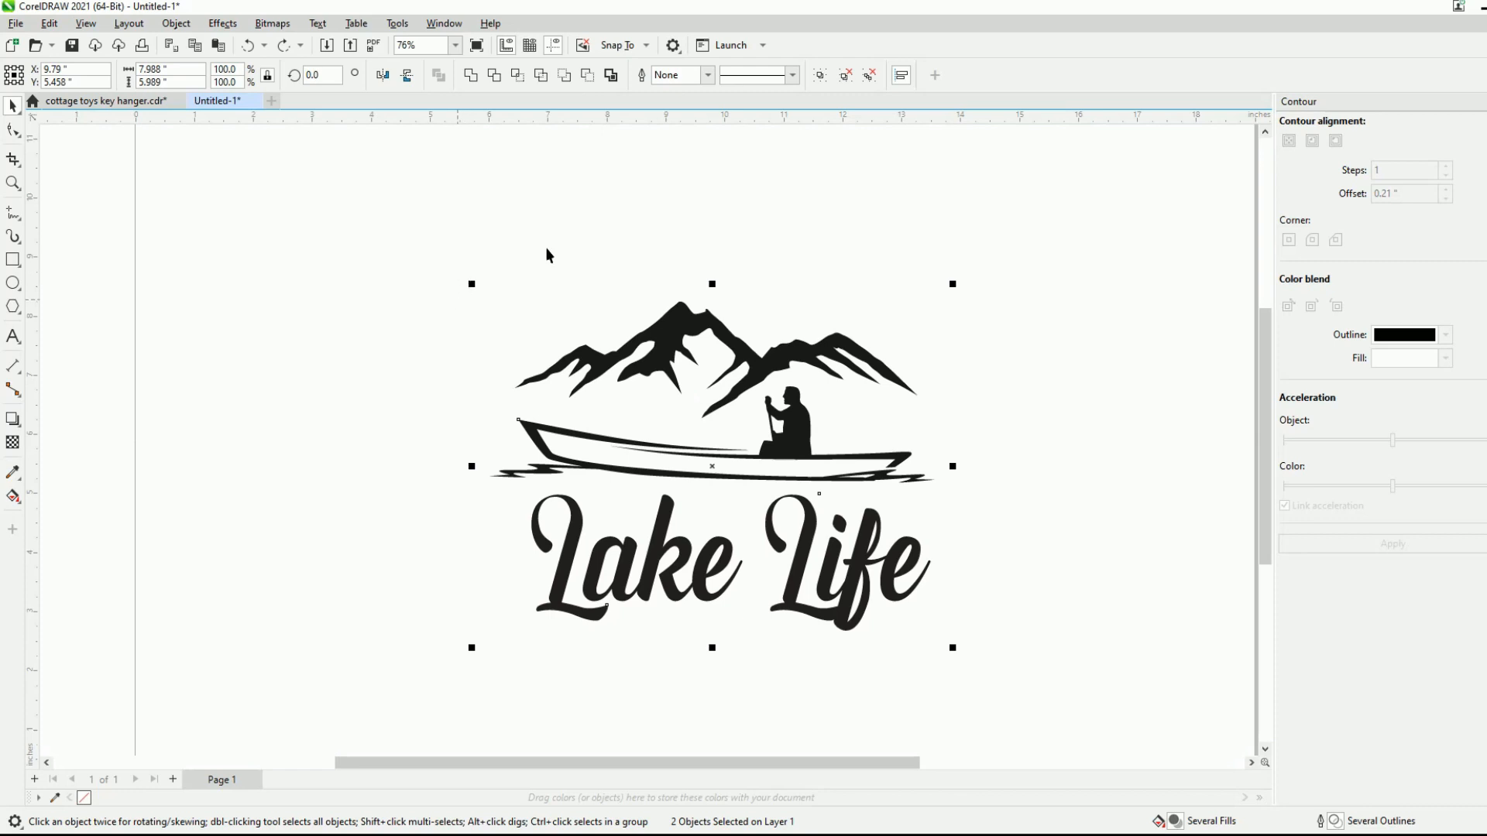
- Remove the contour from the grouped design, and ungroup and combine the artwork and lettering into a single curve
left_click(927, 74)
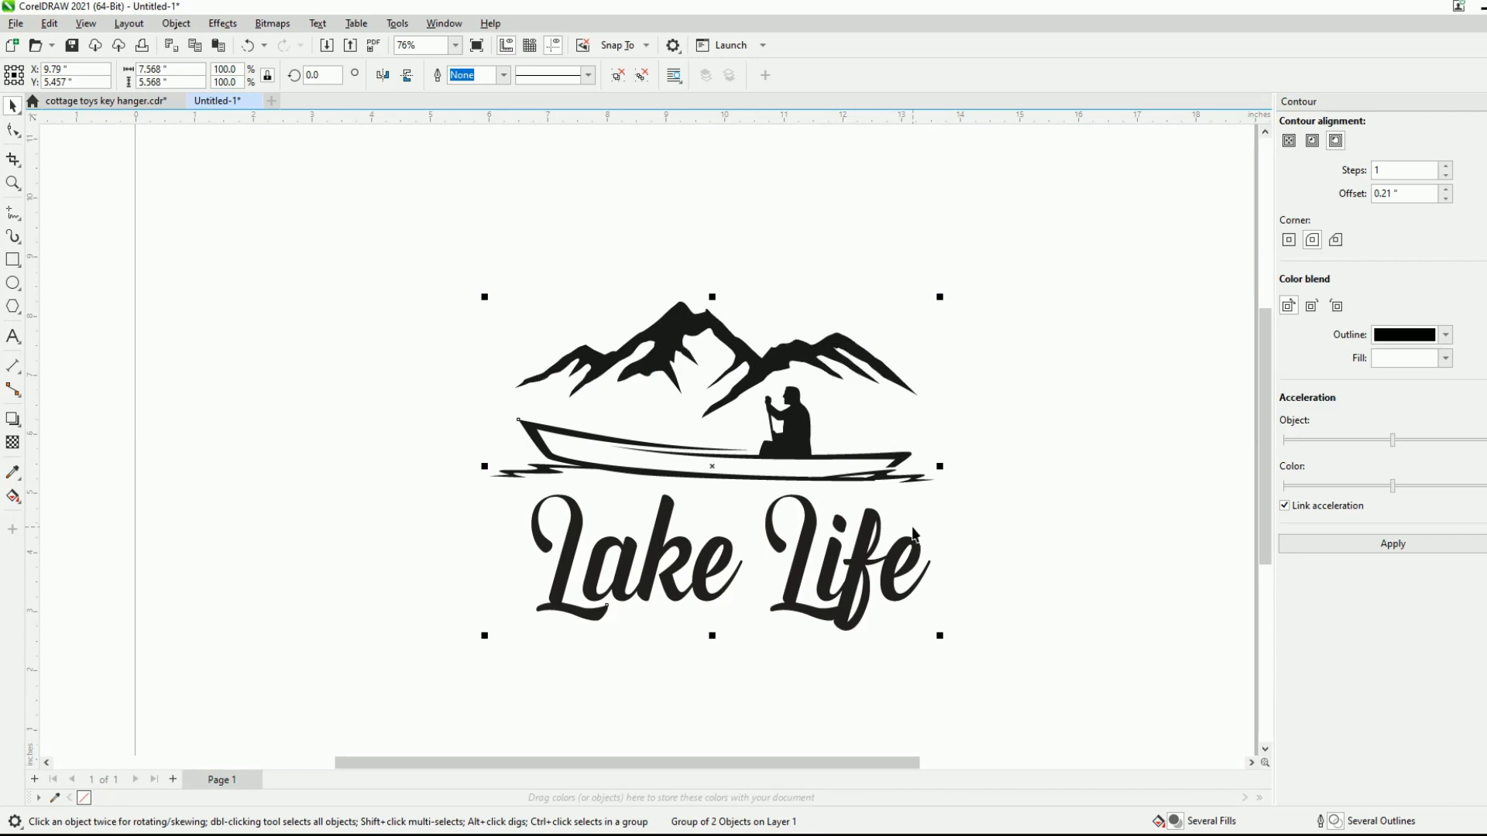
left_click(617, 75)
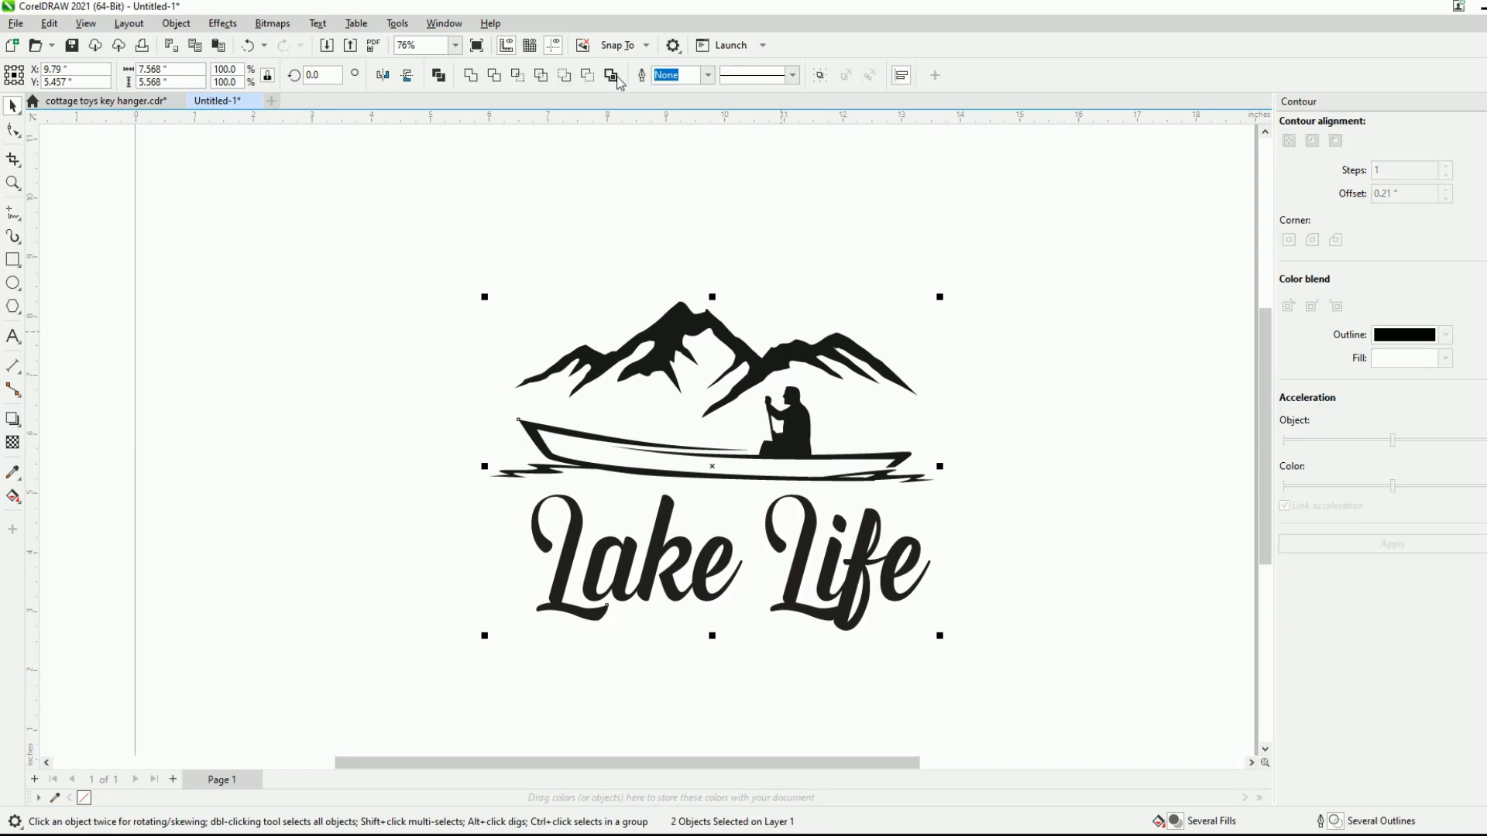
left_click(439, 77)
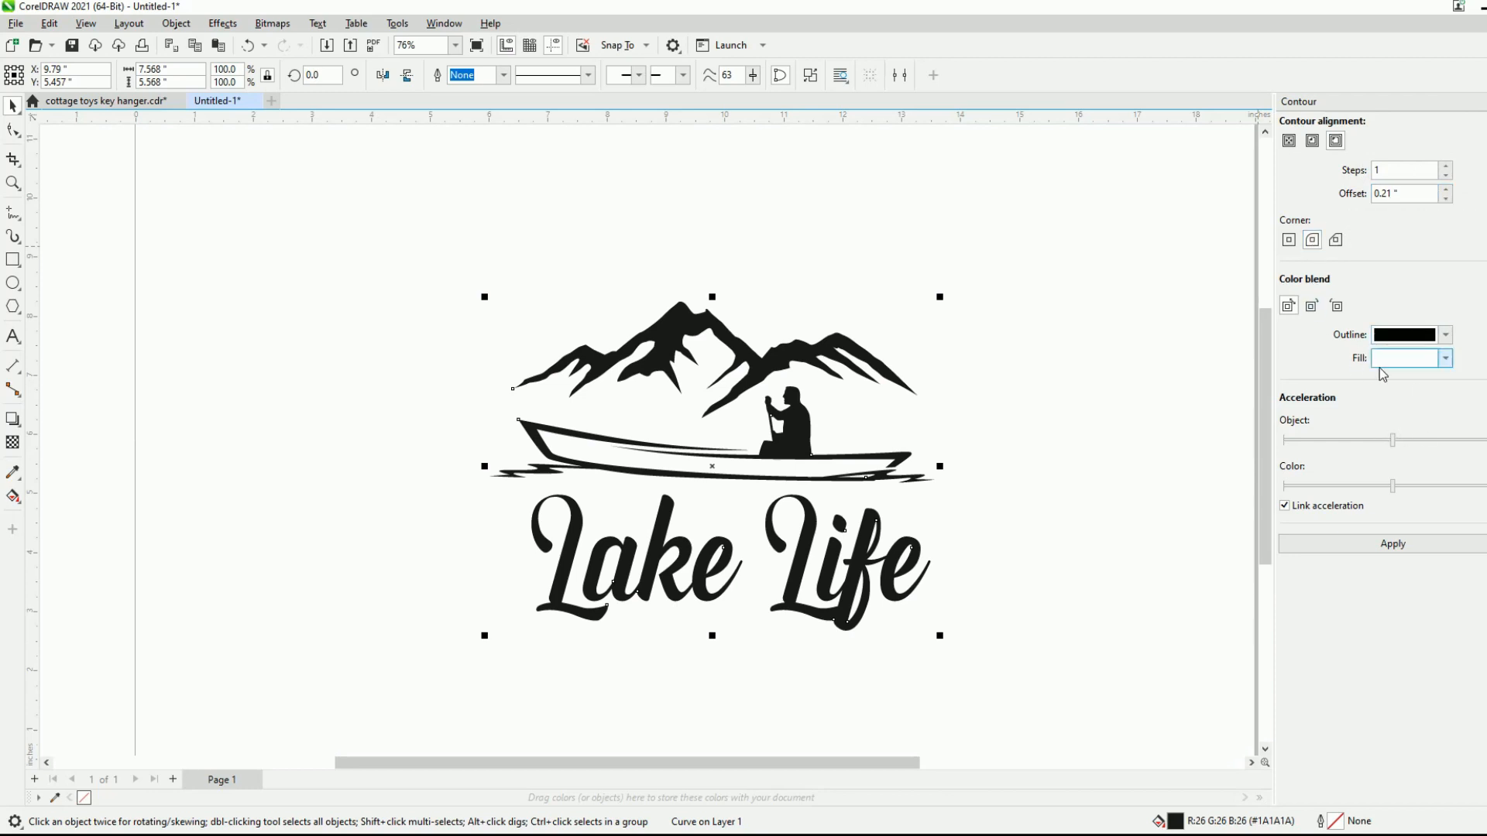
- Apply a one-step outside contour with a 0.21-inch offset to the combined curve, and separate it with a hairline outline on both objects
left_click(1395, 544)
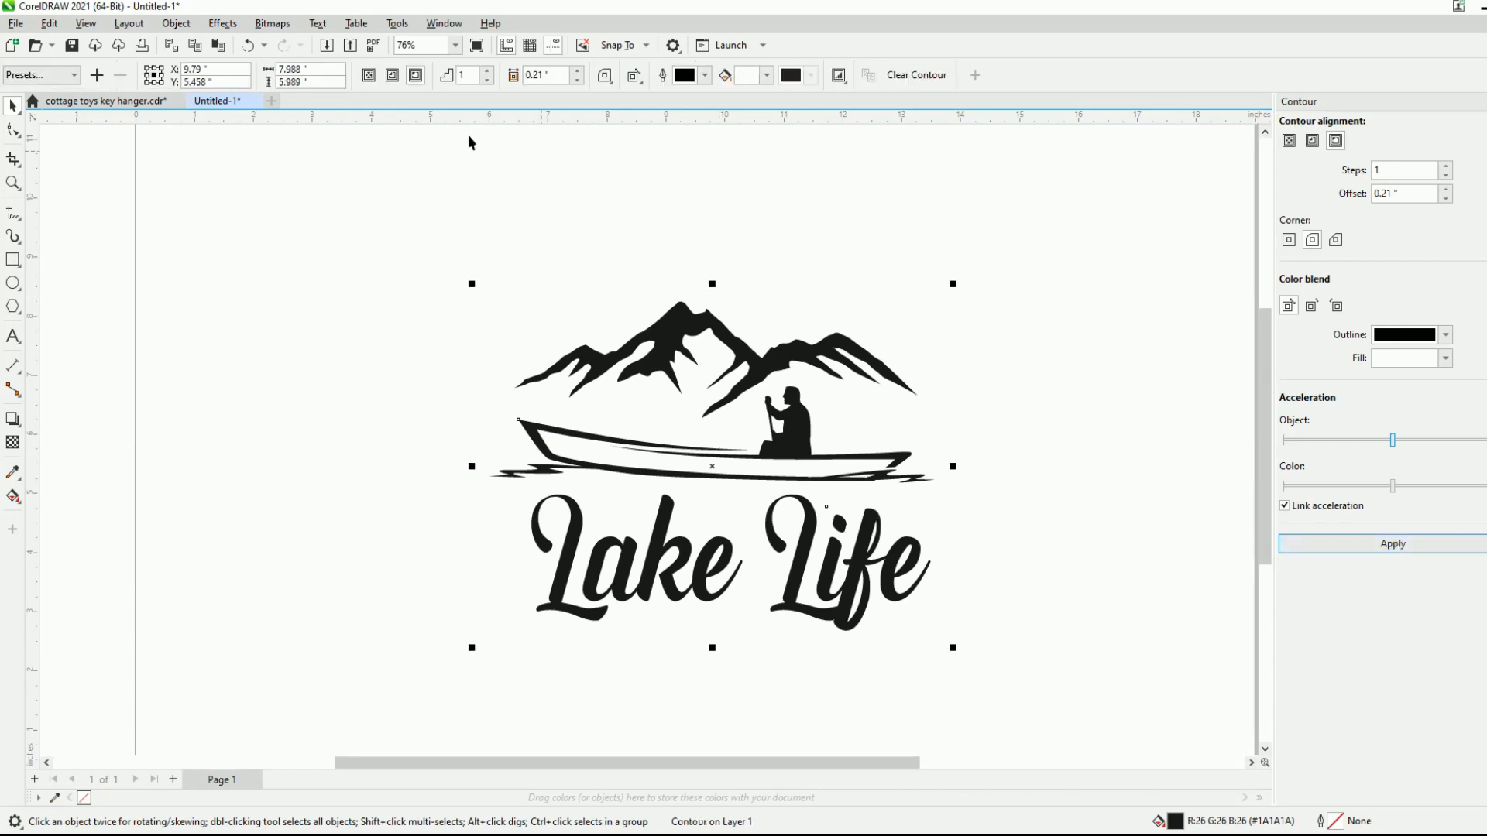
left_click(190, 24)
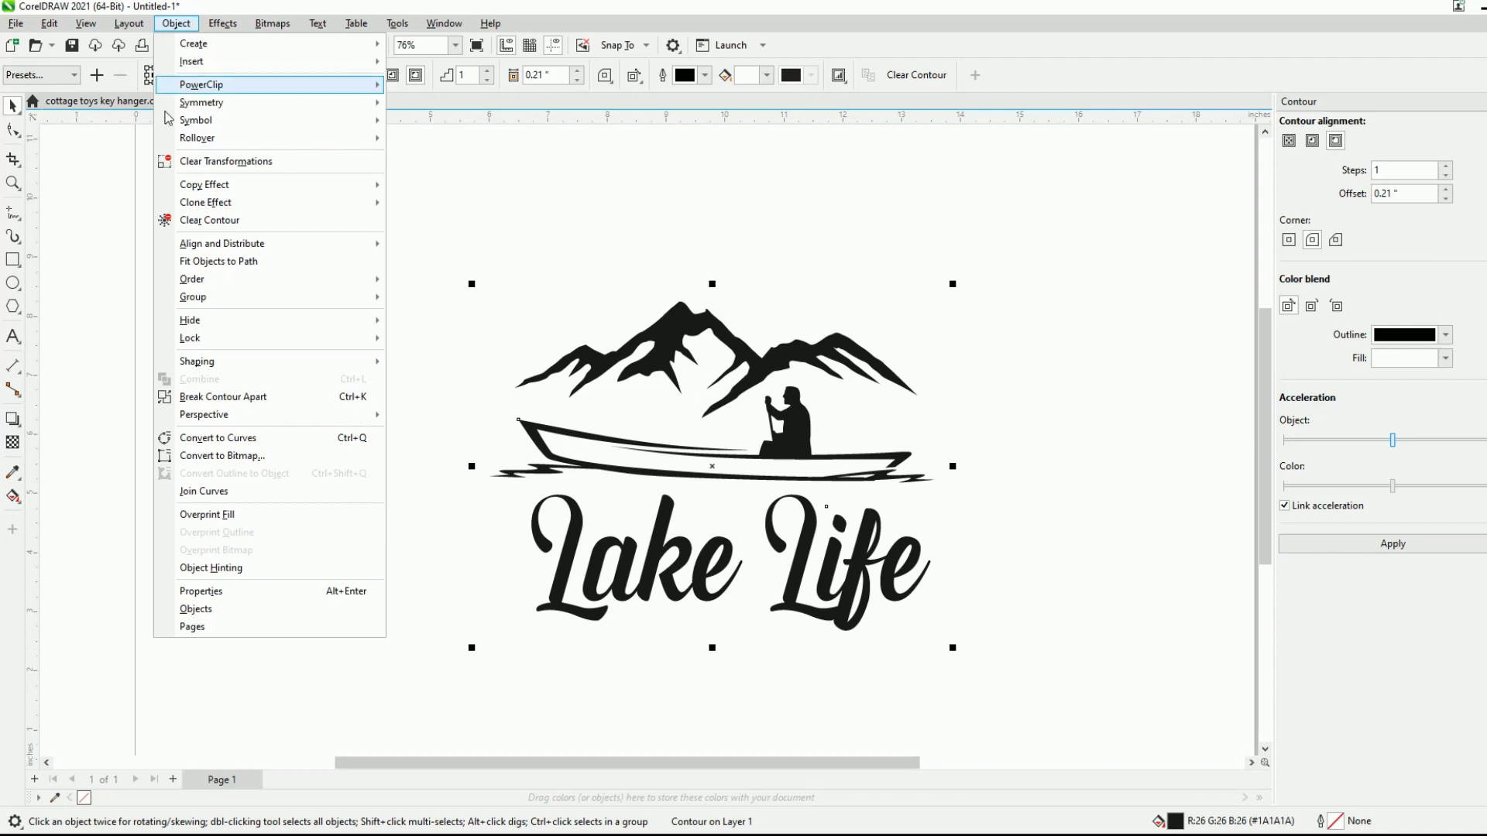
left_click(236, 402)
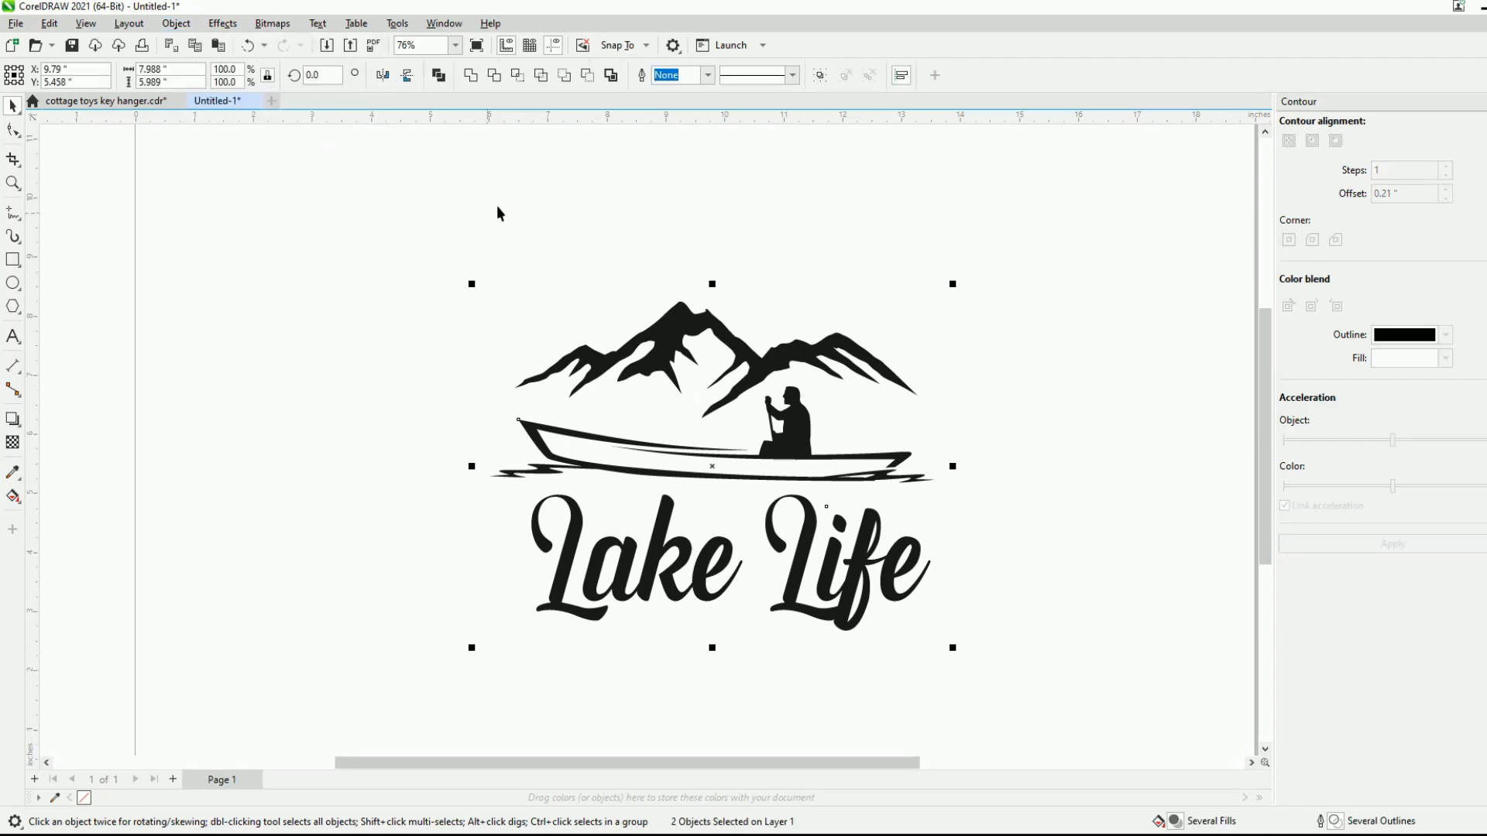
left_click(707, 76)
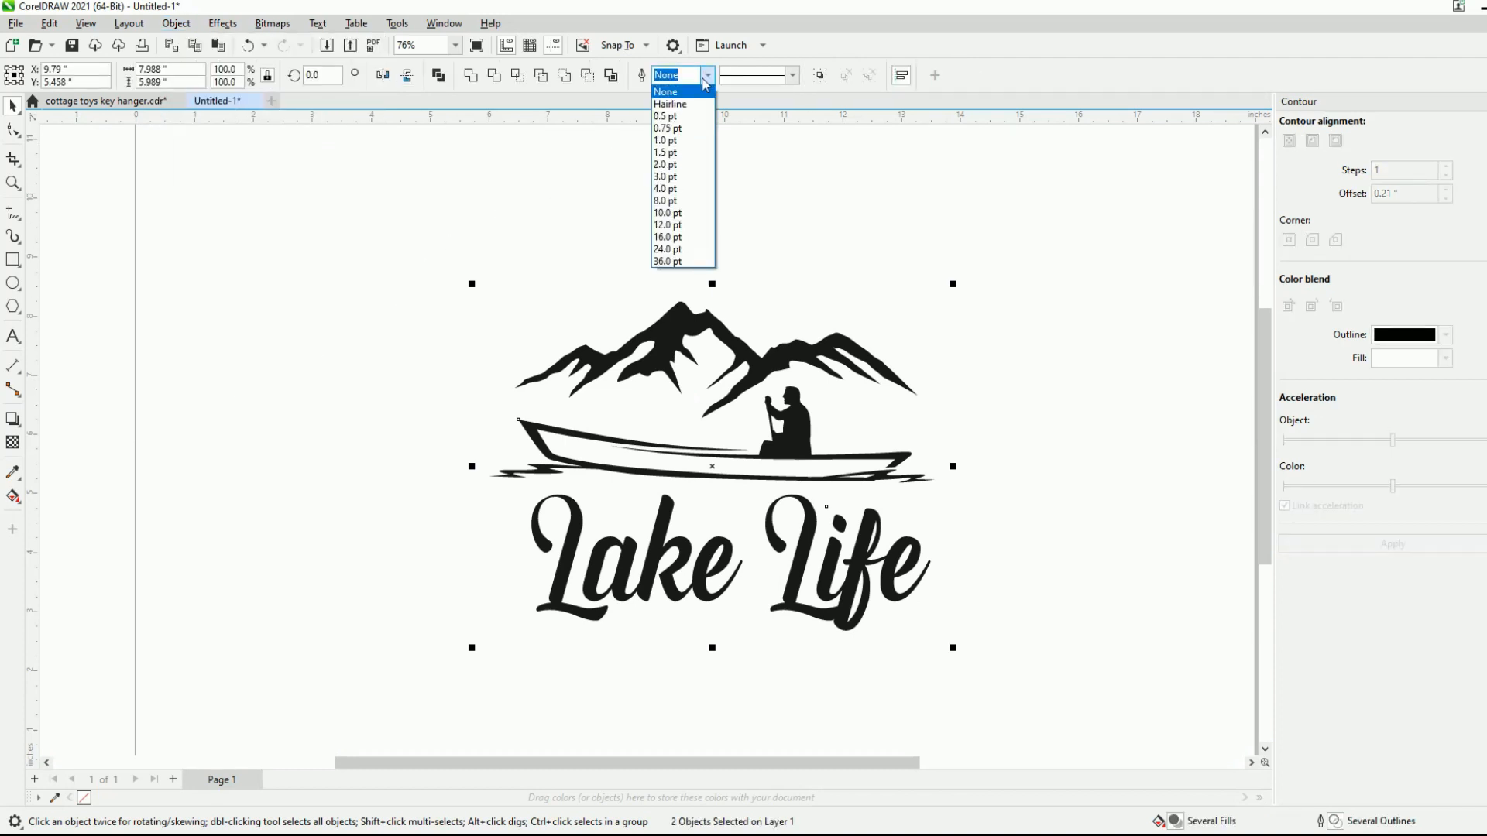
left_click(671, 104)
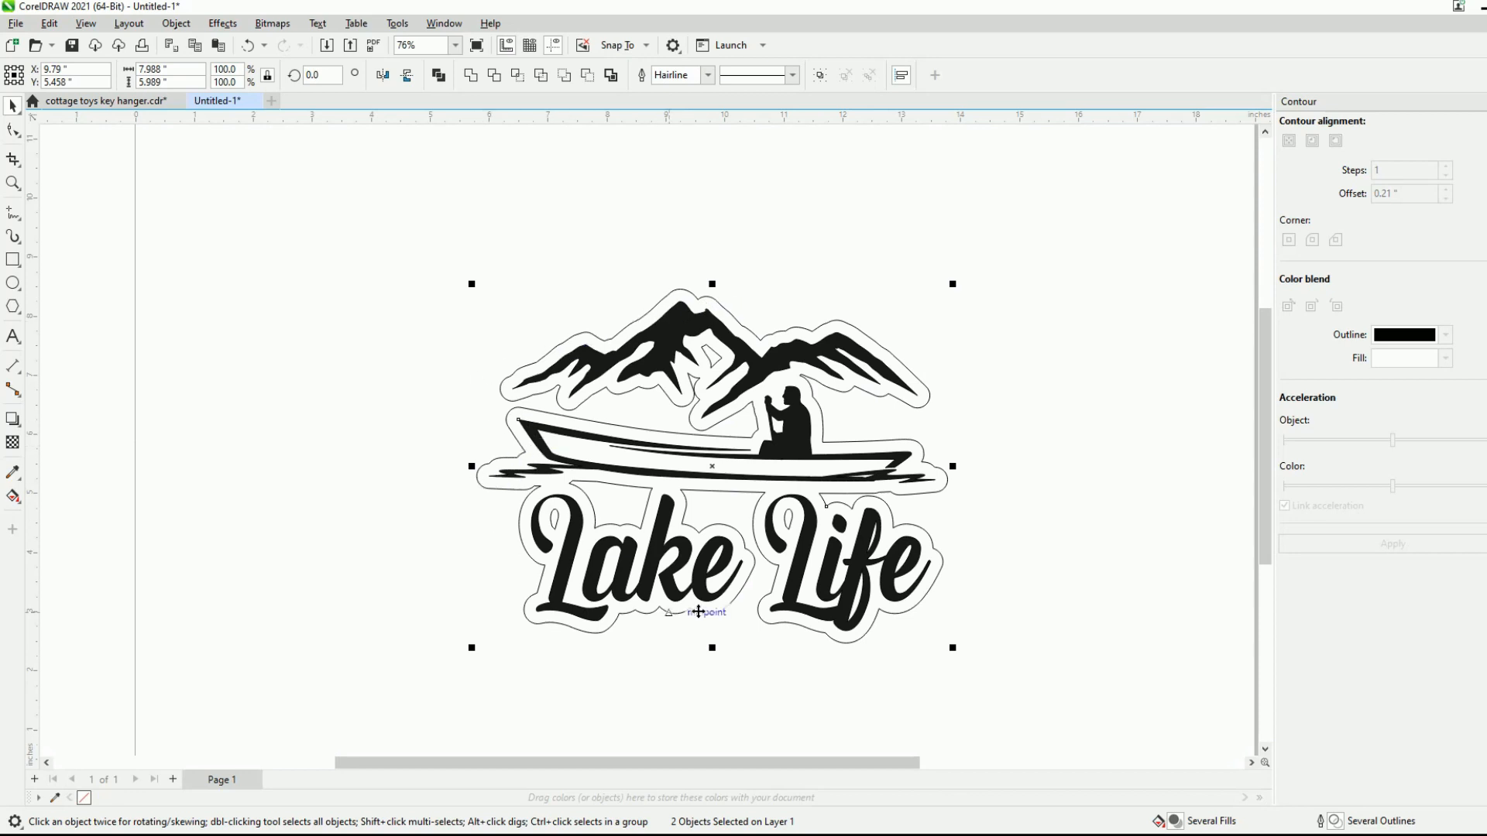
- Draw a rectangle around the whole design and adjust its edges to about 7.8 by 5.87 inches, slightly overlapping the offset contour
left_click(13, 260)
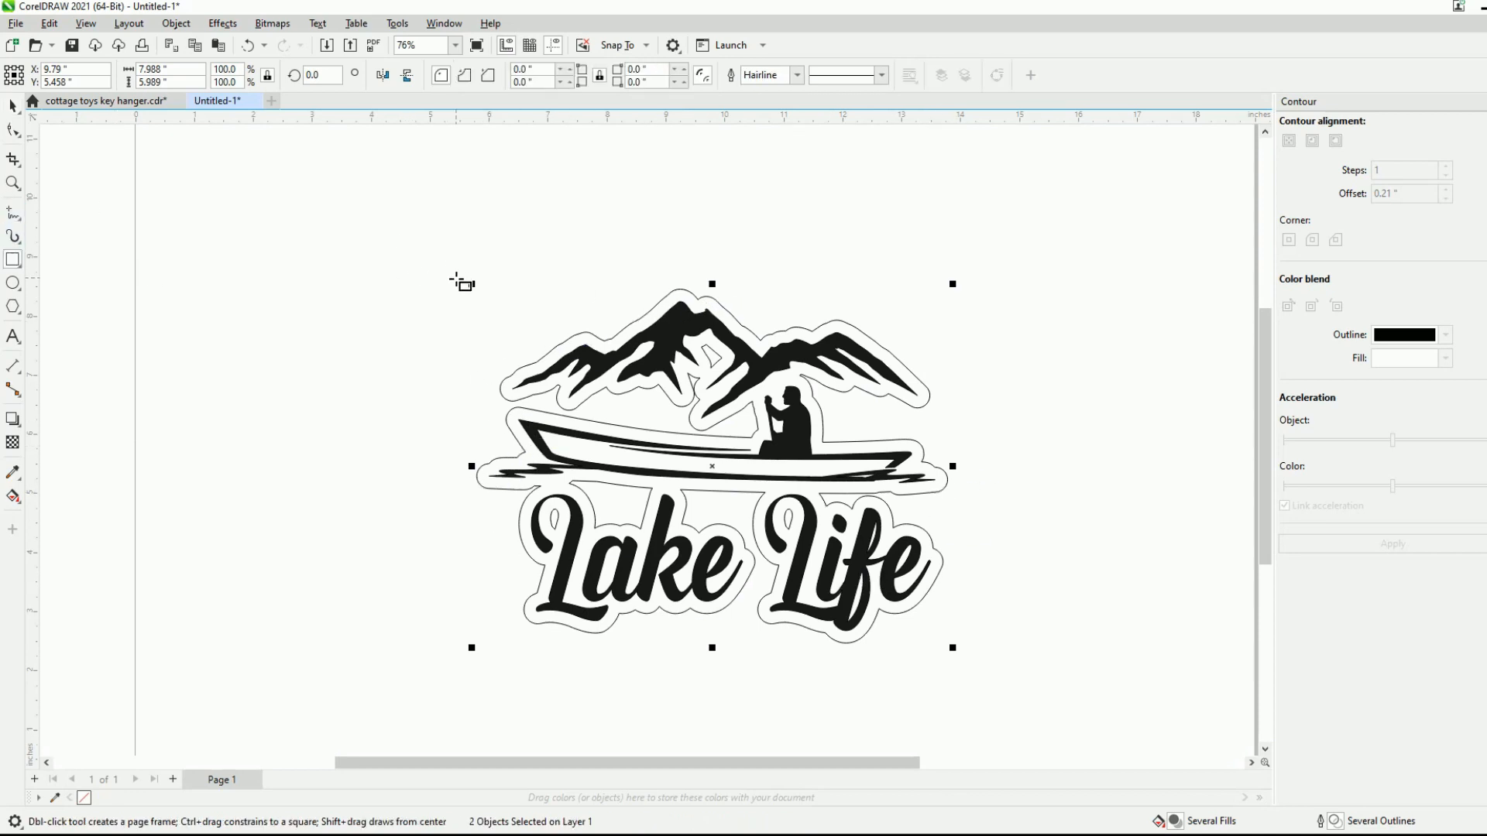
left_click_drag(458, 289, 940, 647)
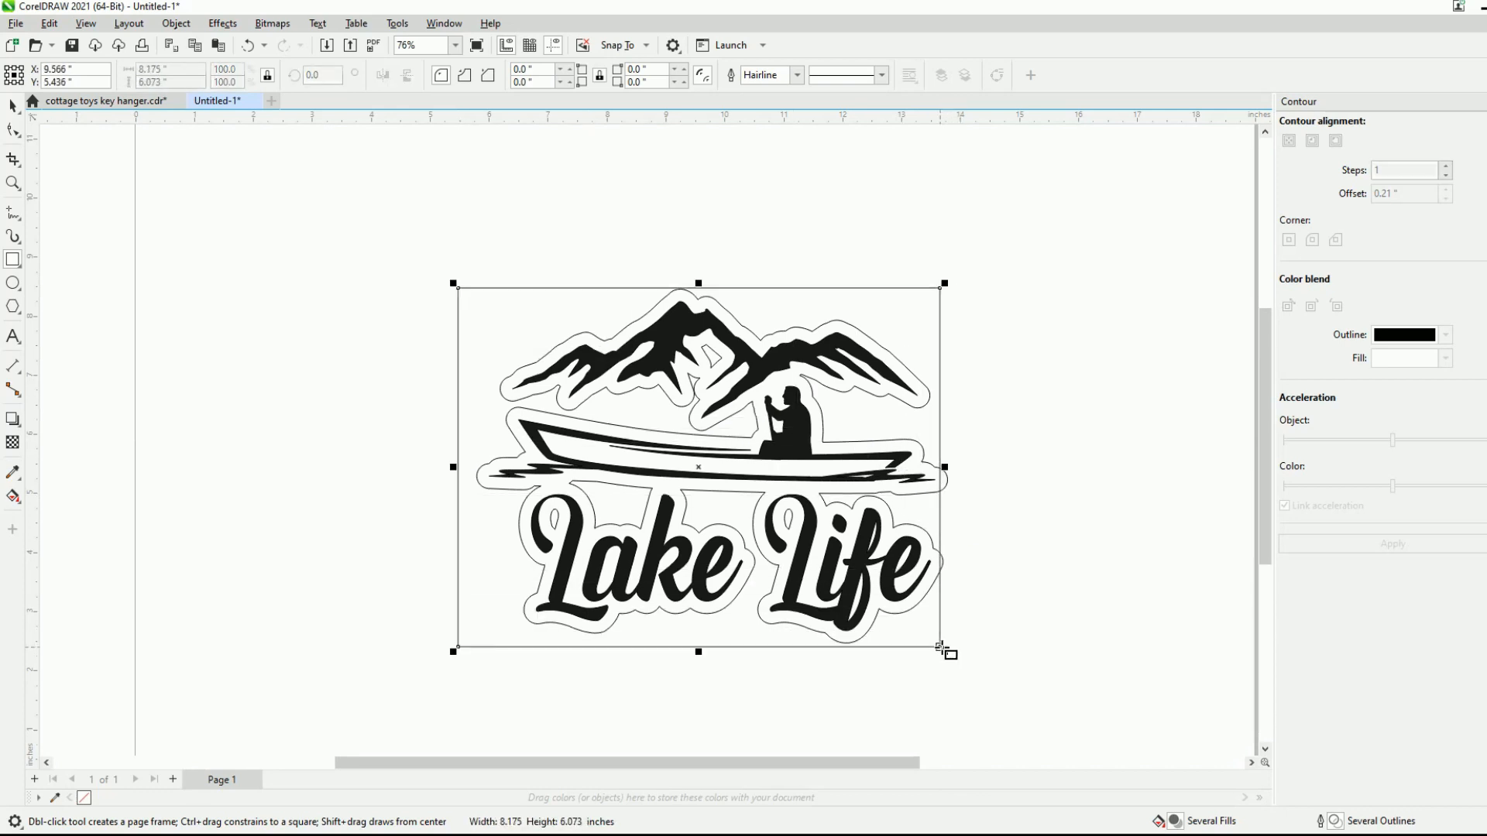
left_click_drag(698, 651, 700, 644)
left_click_drag(450, 464, 474, 475)
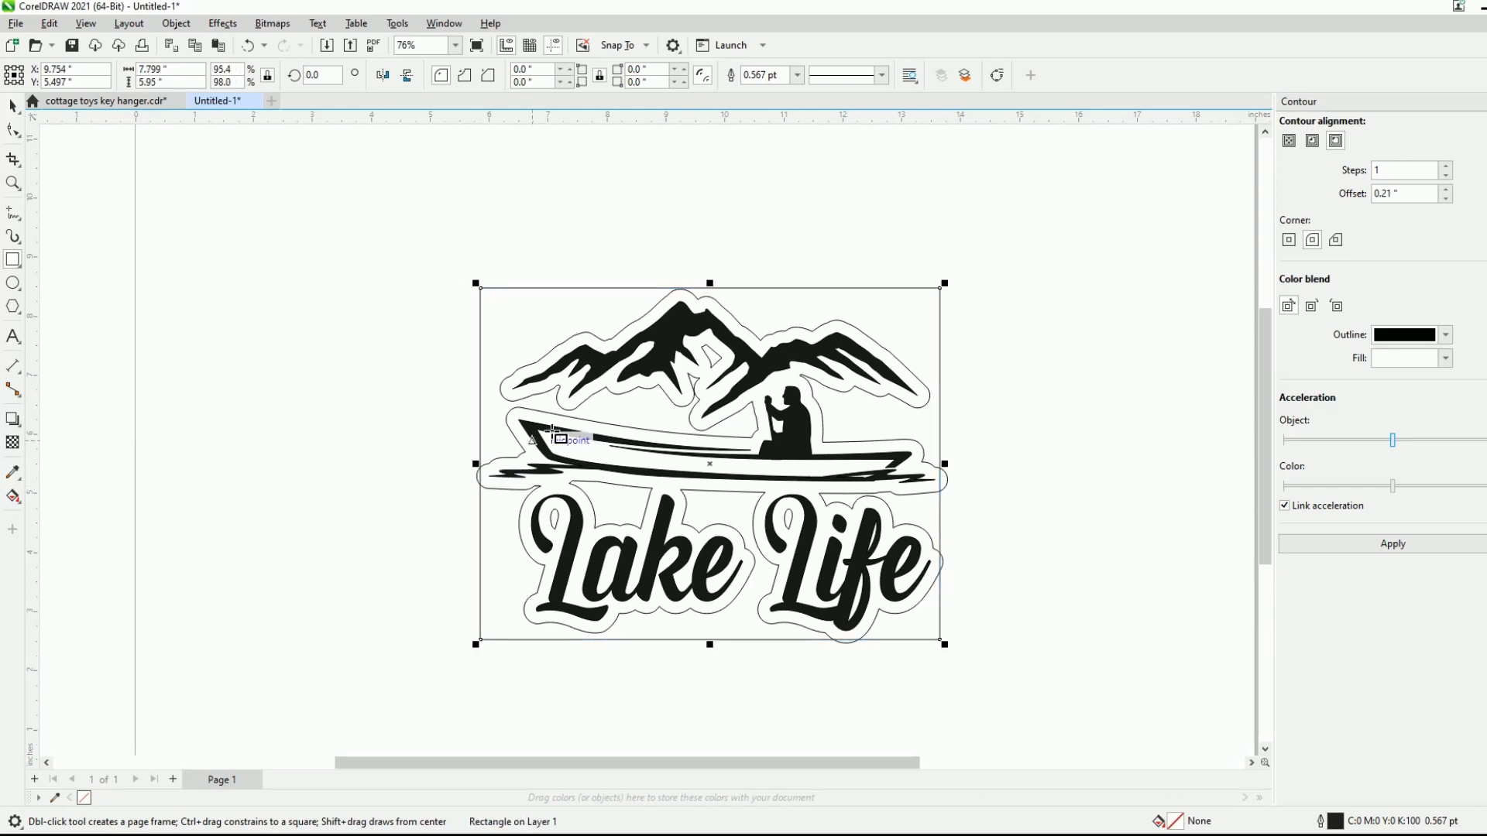
left_click_drag(714, 286, 745, 290)
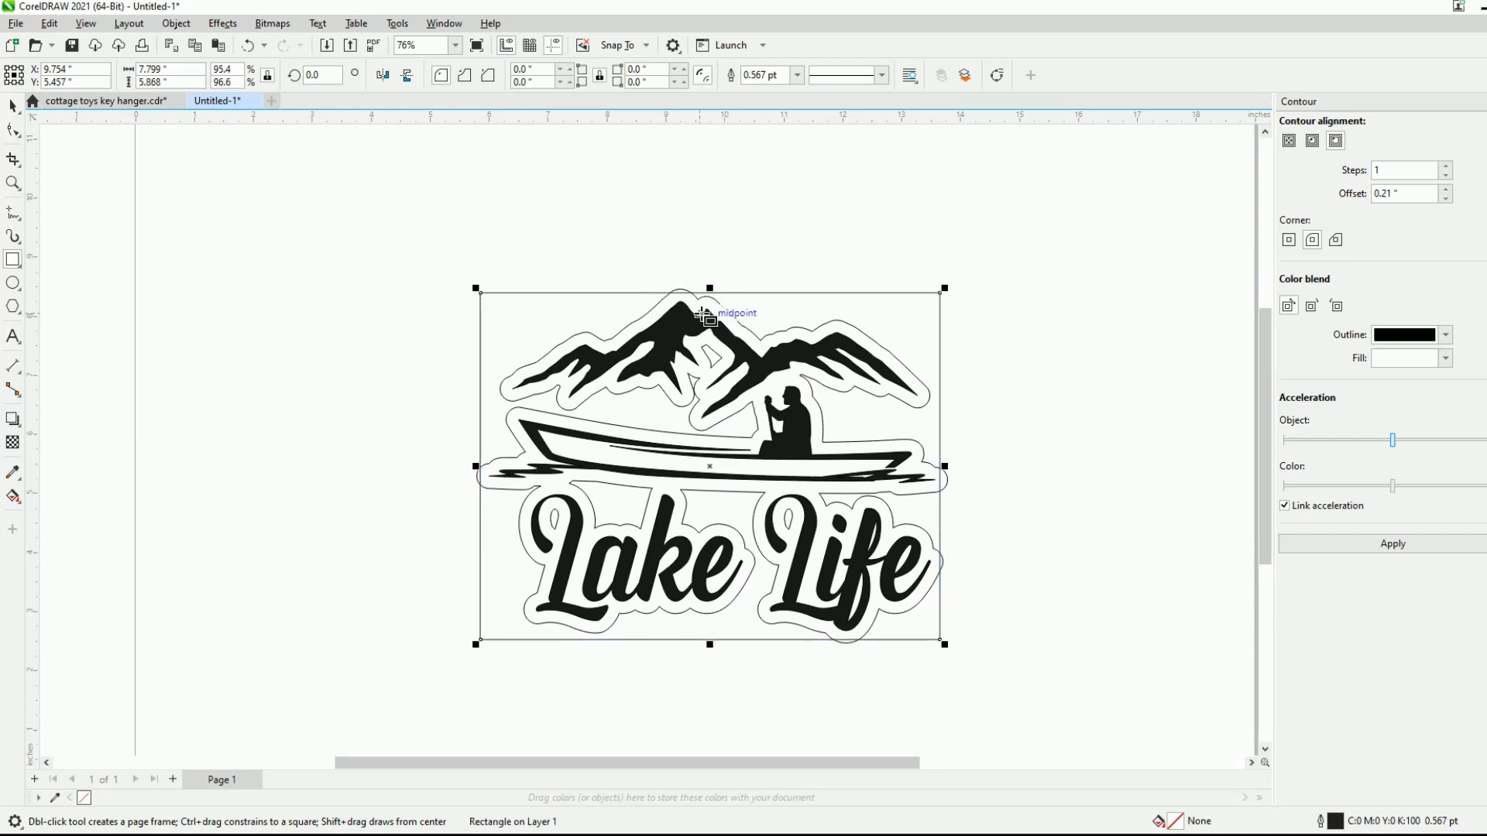
- Draw a second rectangle of about 7.43 by 5.52 inches inside the first to form a narrow border
scroll(687, 292, "up", 3)
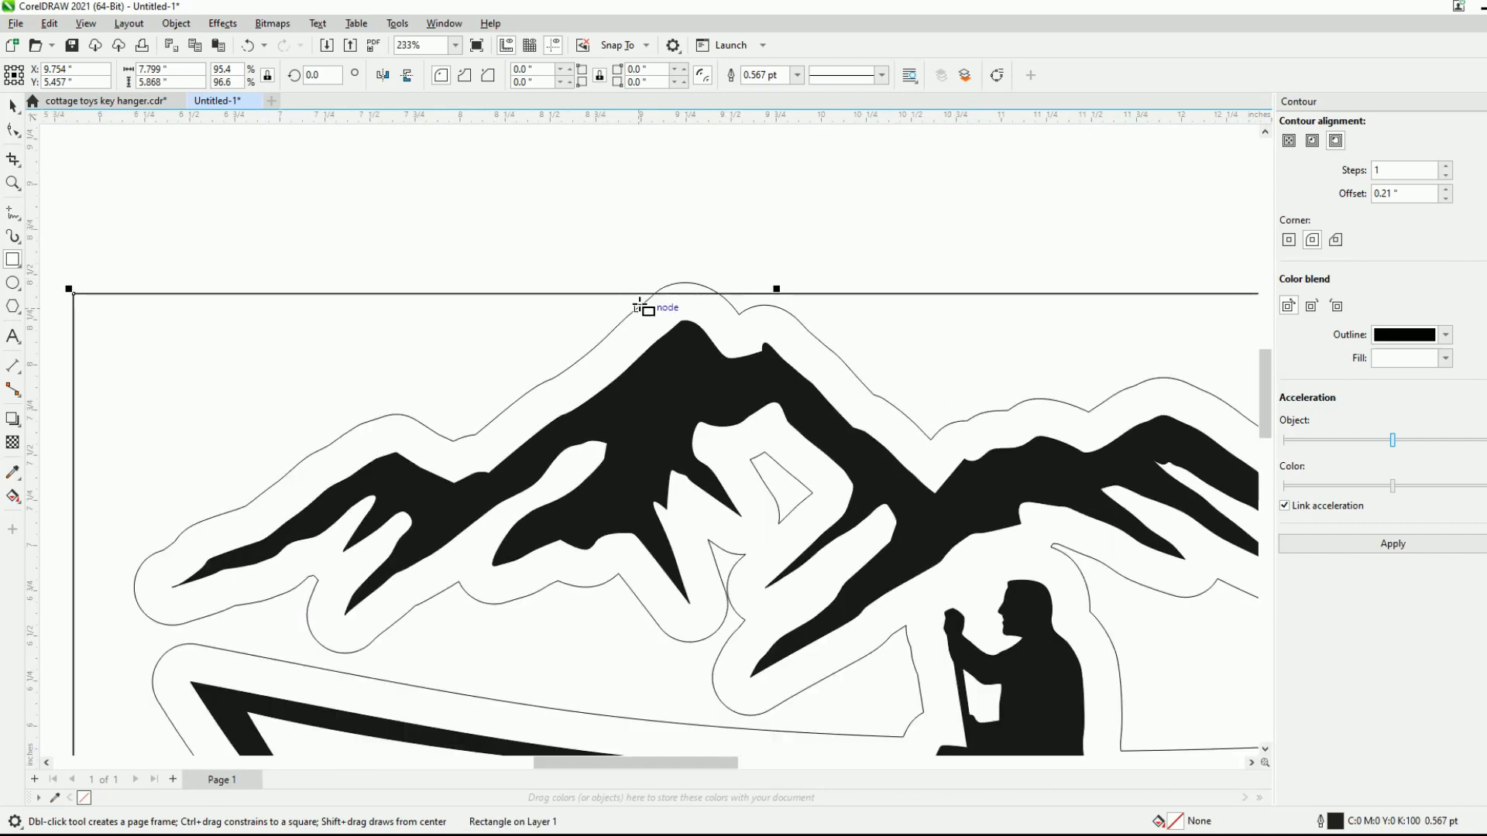
scroll(639, 294, "down", 3)
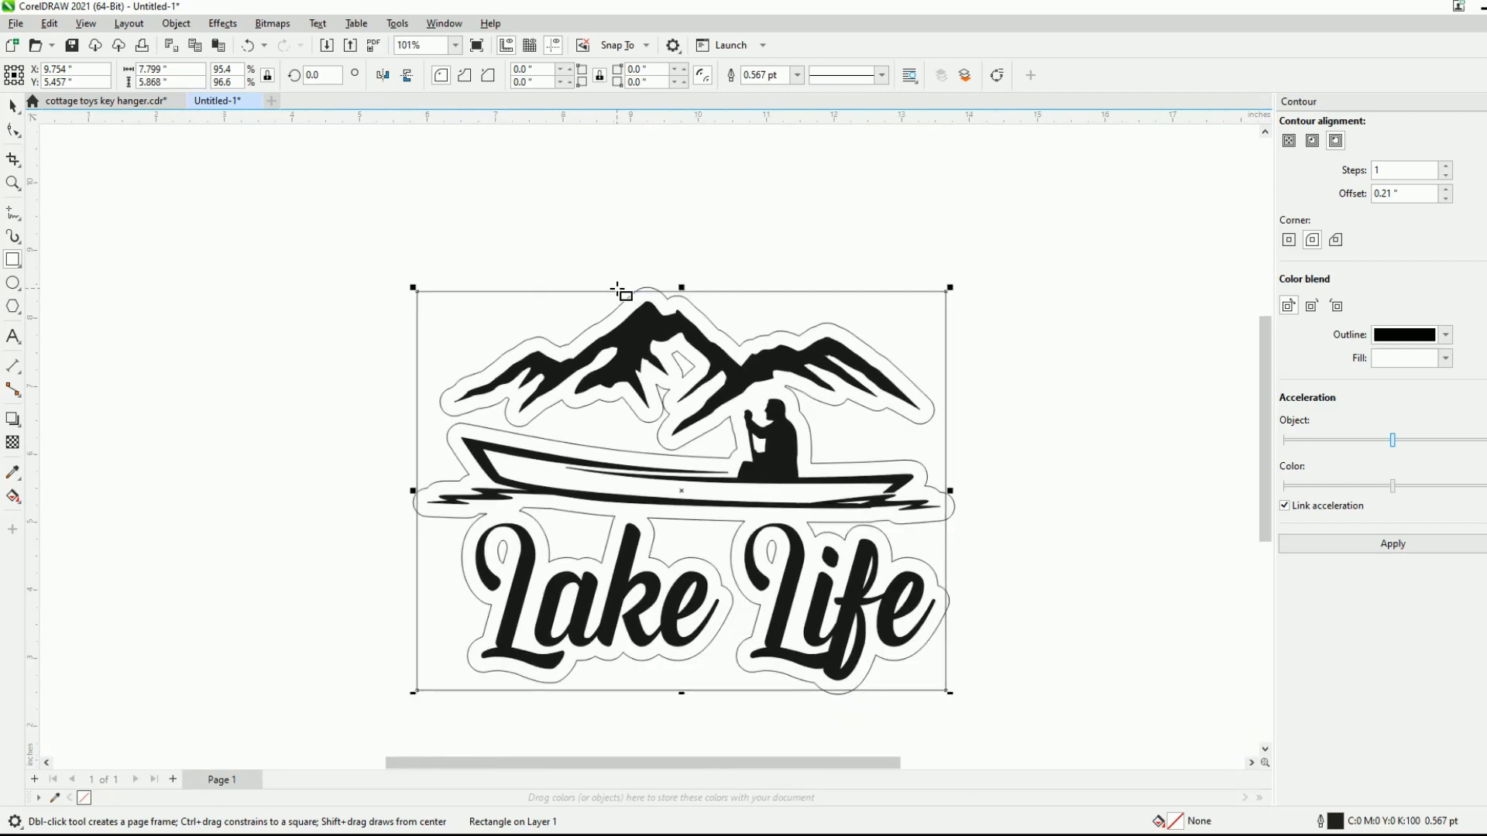
scroll(943, 559, "up", 2)
scroll(943, 559, "up", 1)
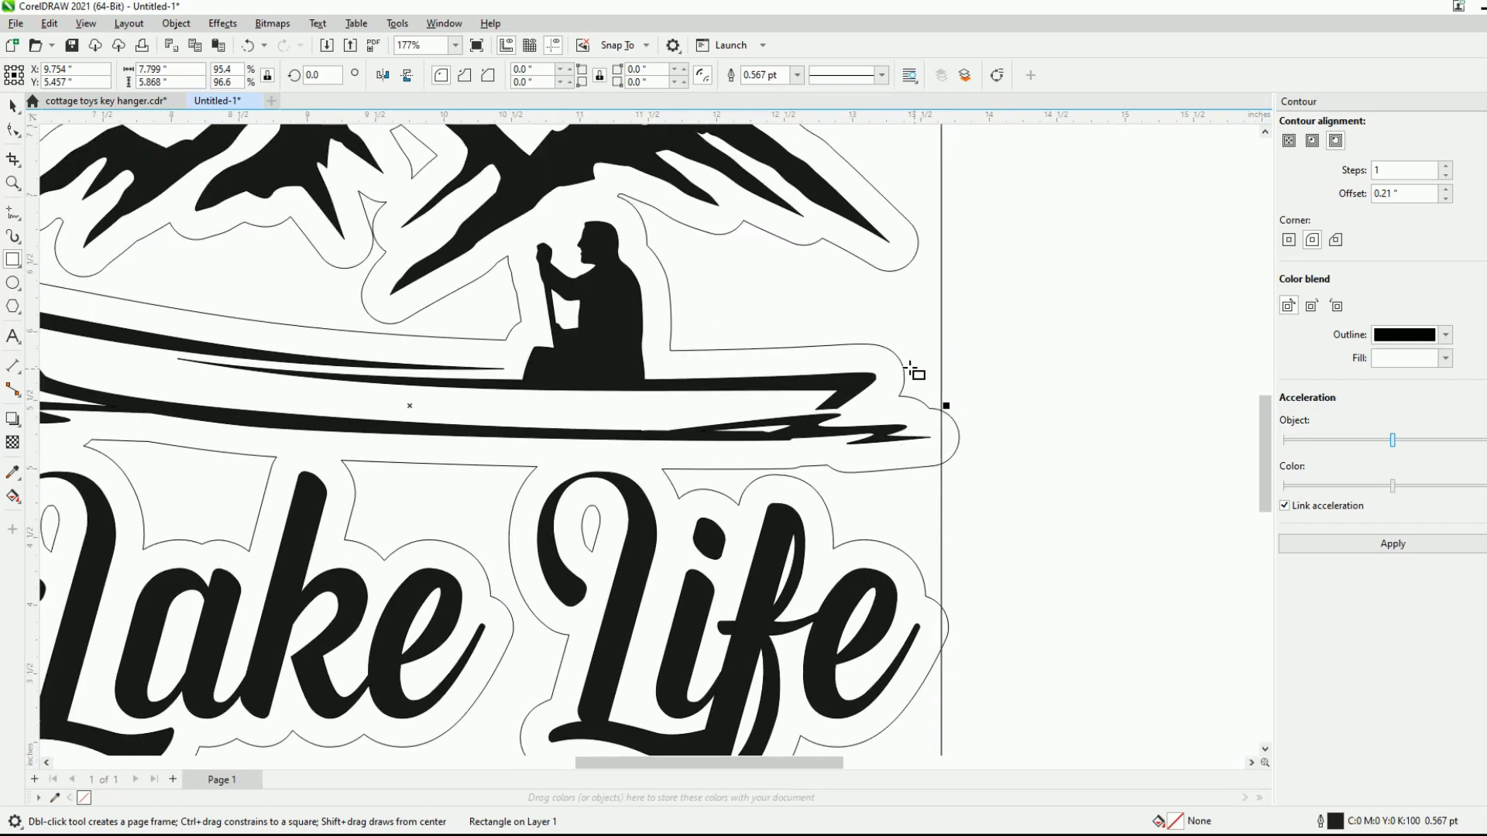
scroll(954, 585, "down", 4)
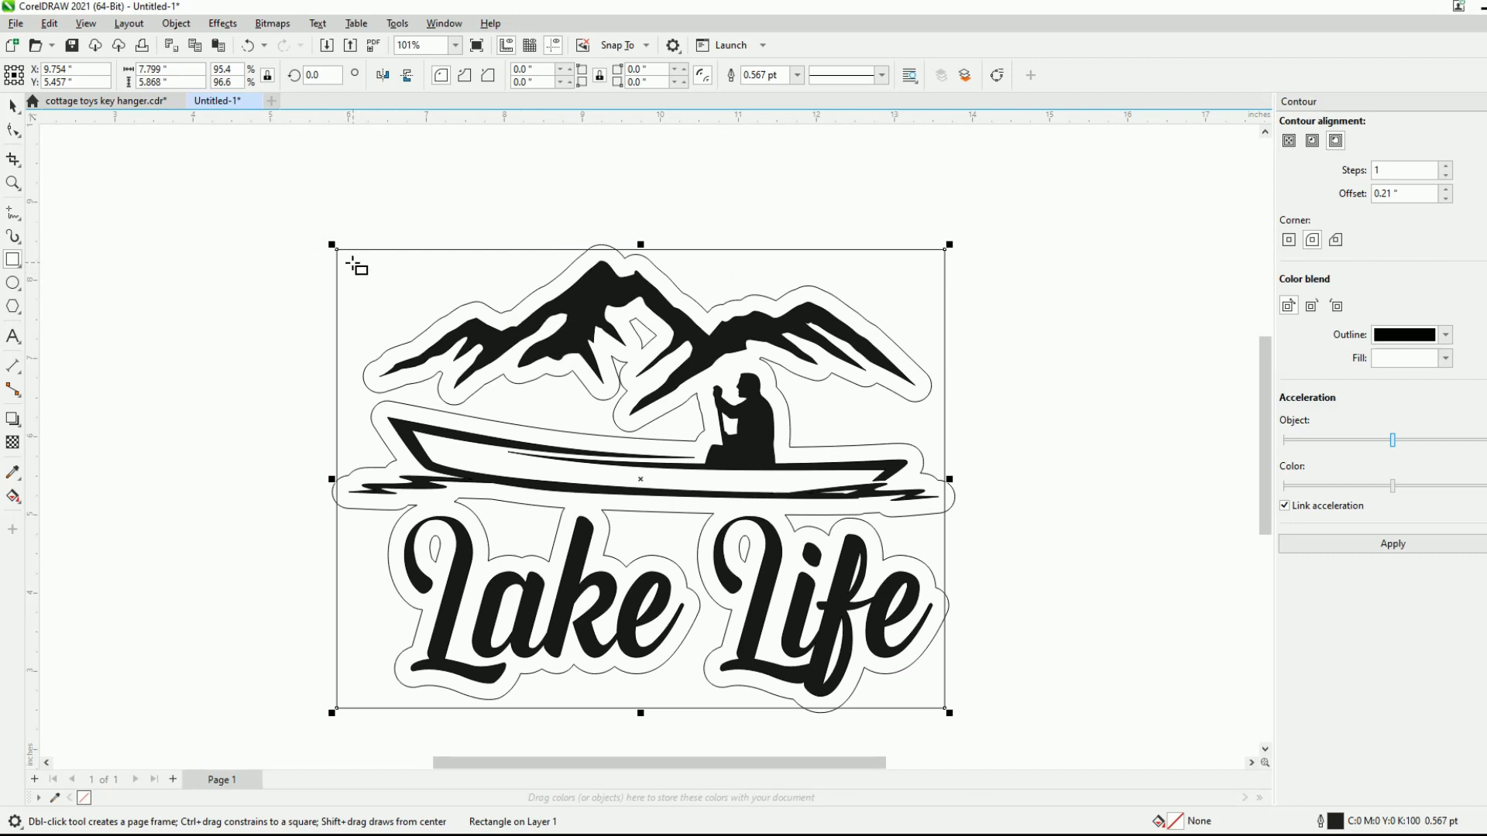
left_click_drag(351, 264, 931, 696)
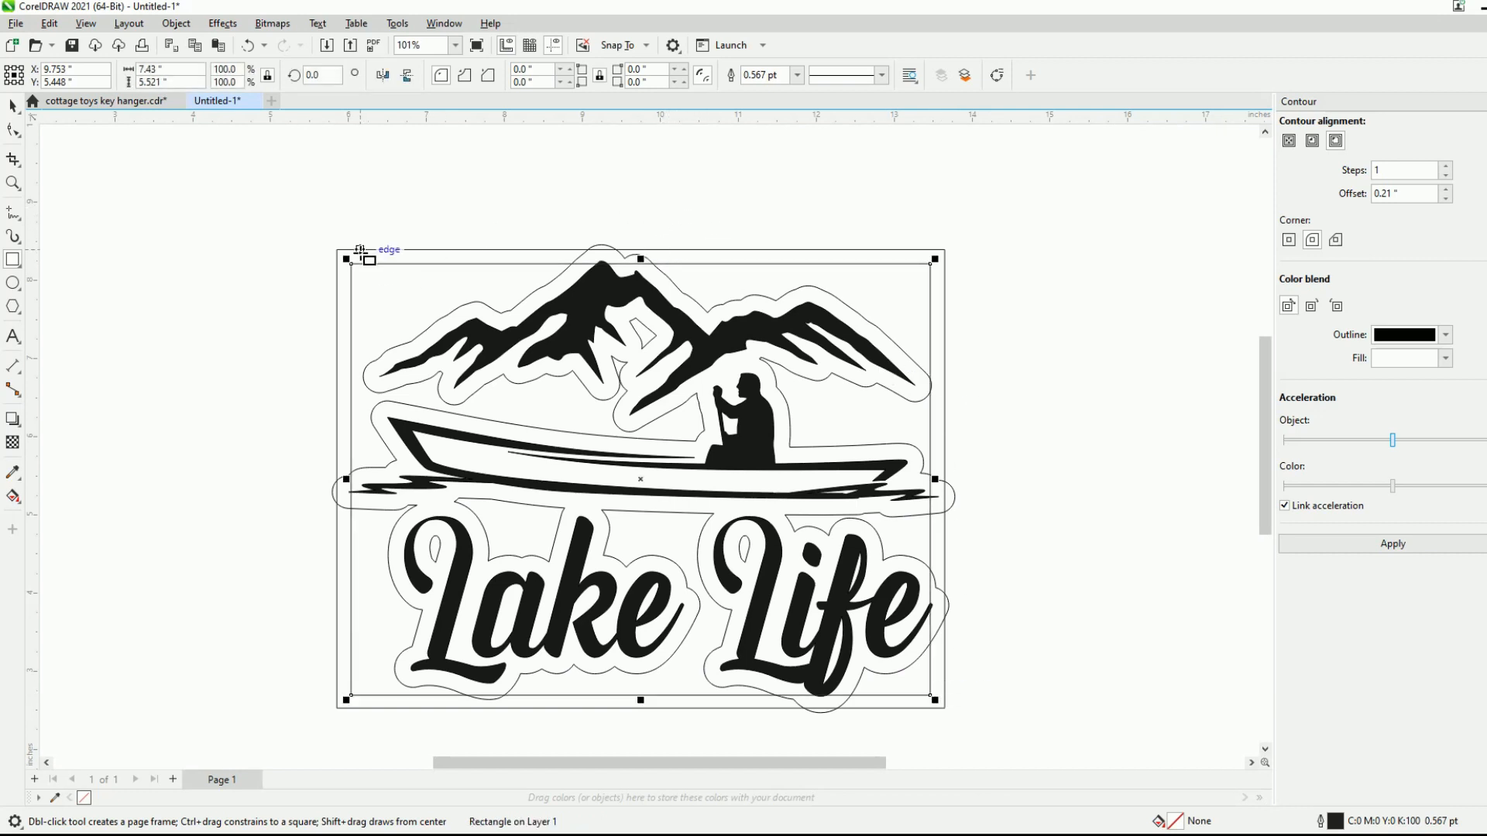
- Enlarge both rectangles together to about 8.19 by 6.17 inches overall and combine them into one frame
left_click(13, 106)
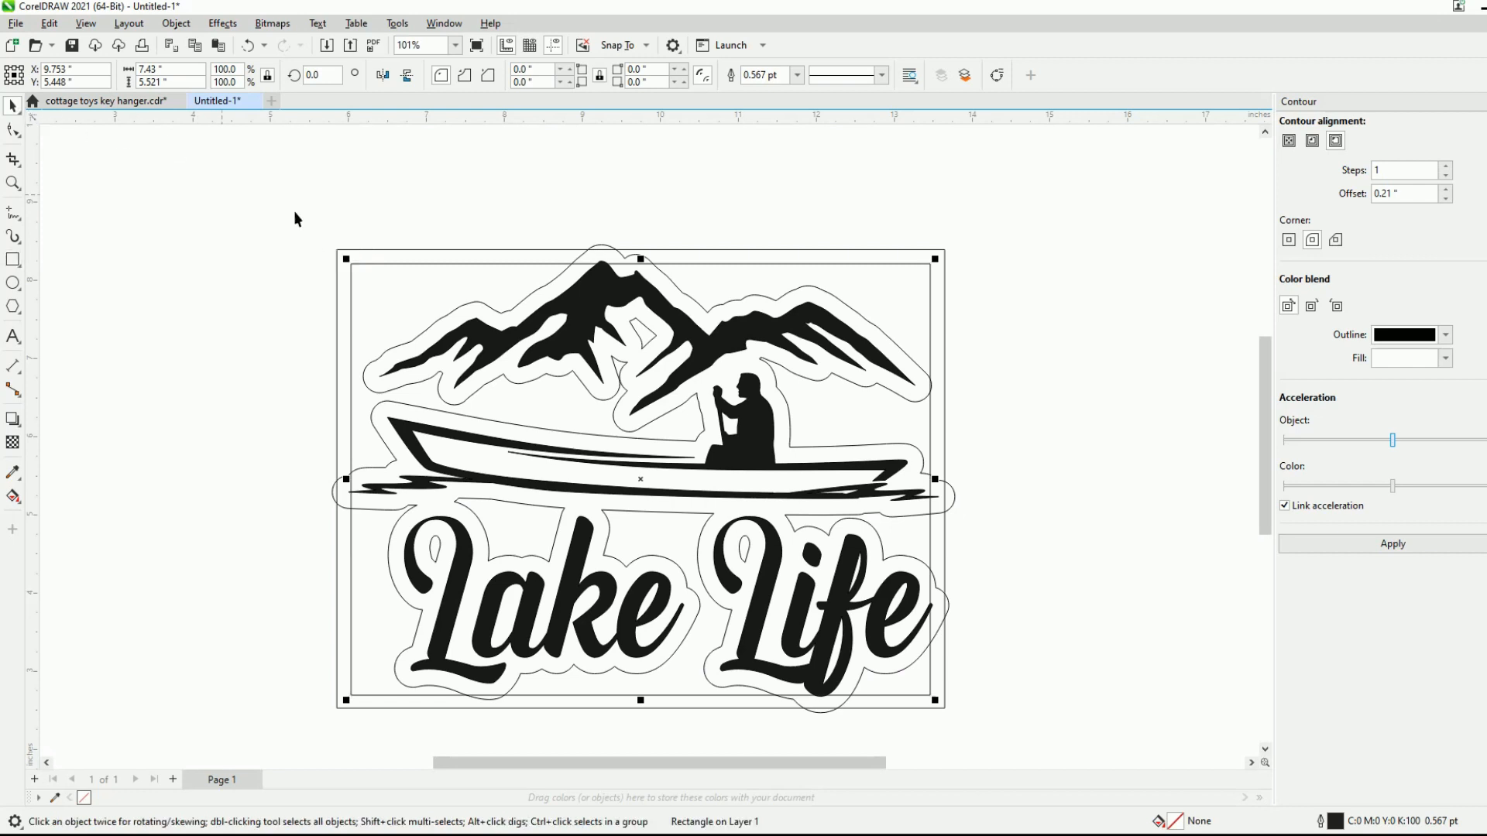
left_click_drag(338, 266, 312, 225)
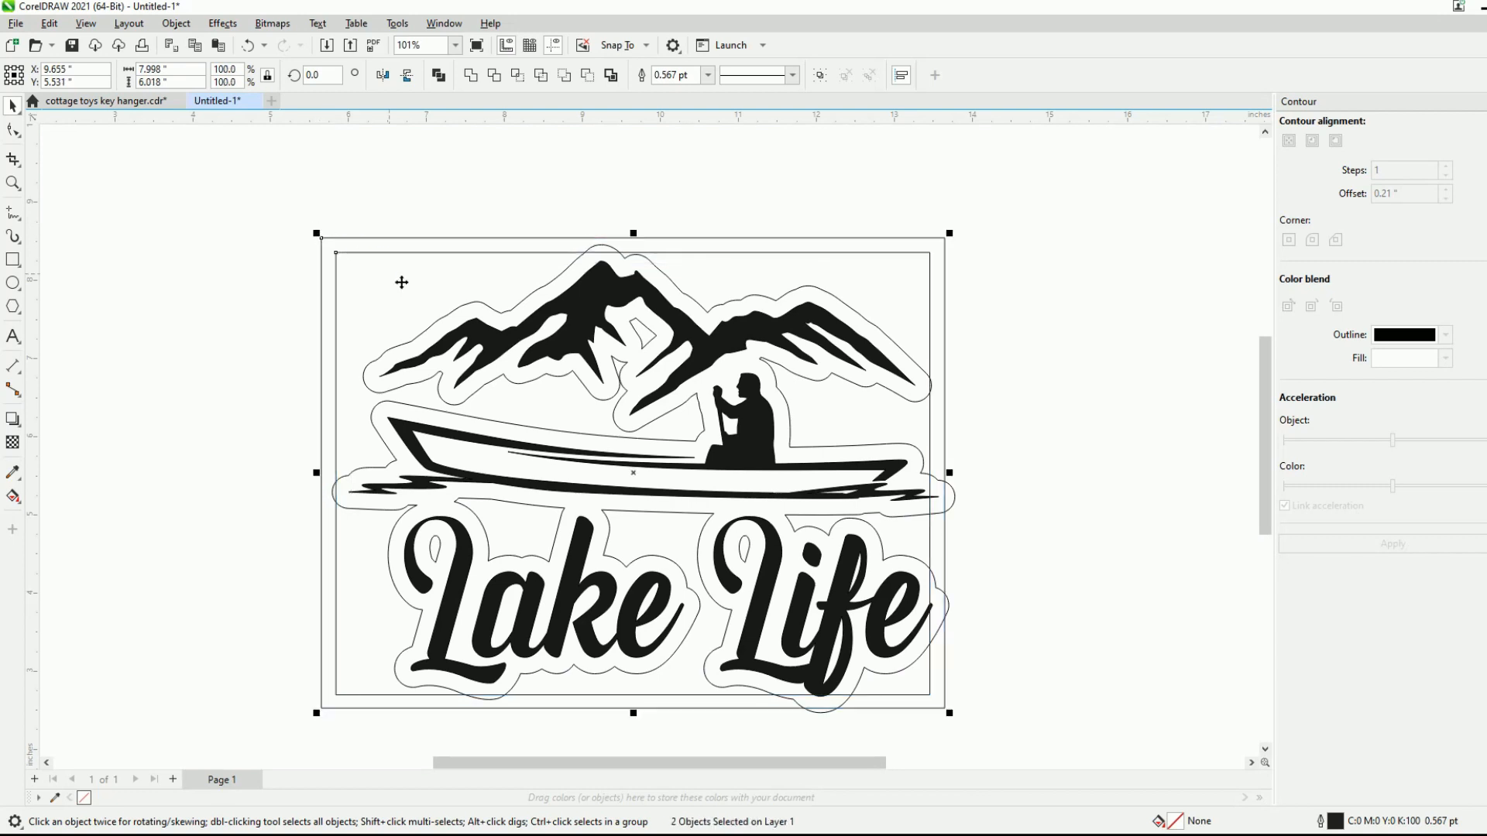
left_click_drag(953, 717, 968, 745)
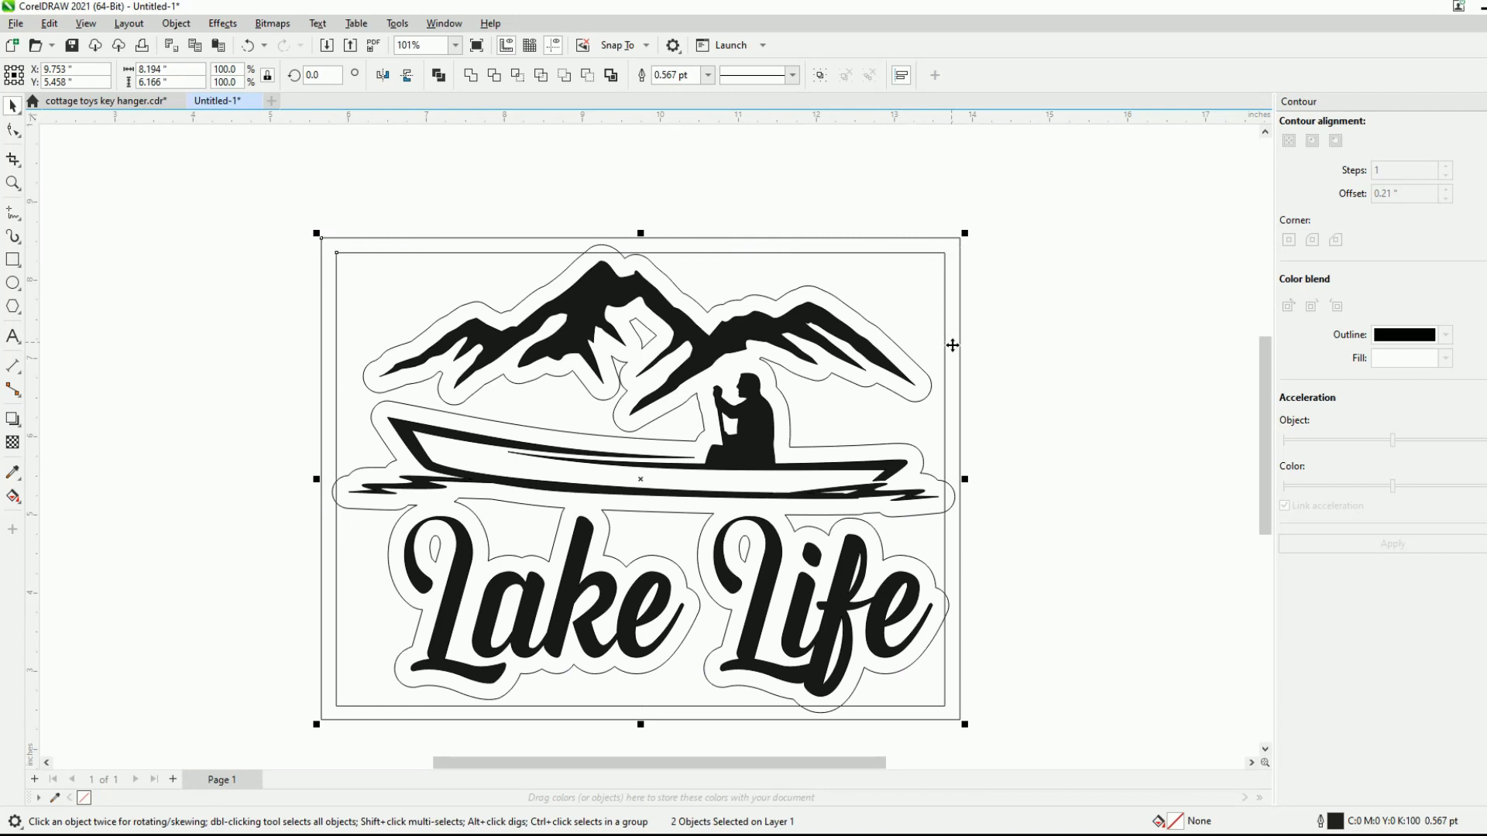
left_click(443, 80)
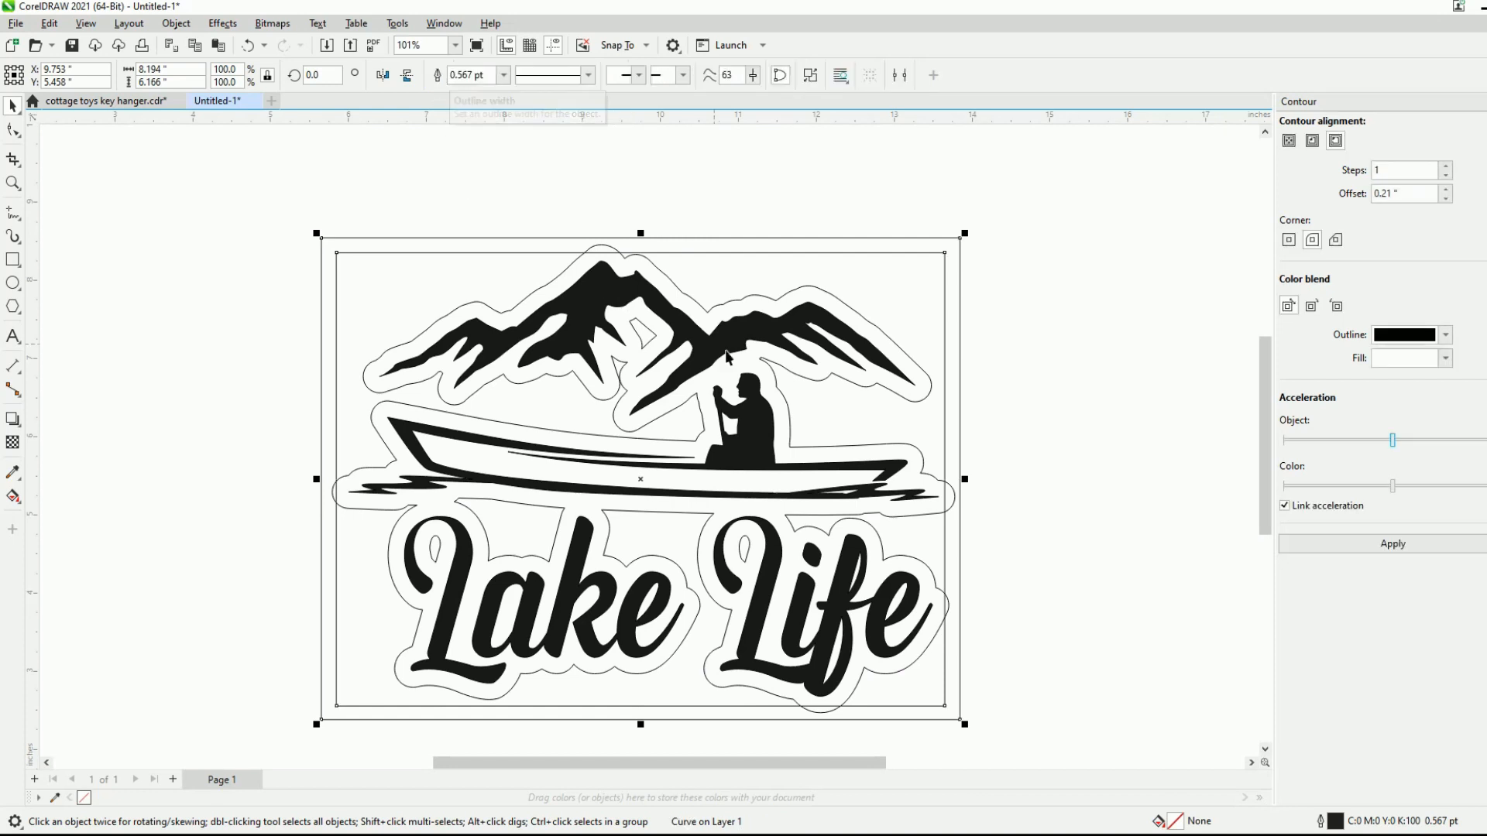
- Try welding the rectangular frame to the offset contour around the artwork and lettering, and undo the weld
mouse_move(655, 480)
left_mouse_down()
mouse_move(815, 438)
mouse_move(731, 431)
mouse_move(611, 498)
mouse_move(688, 375)
mouse_move(635, 490)
left_mouse_up()
left_click(476, 308, "shift")
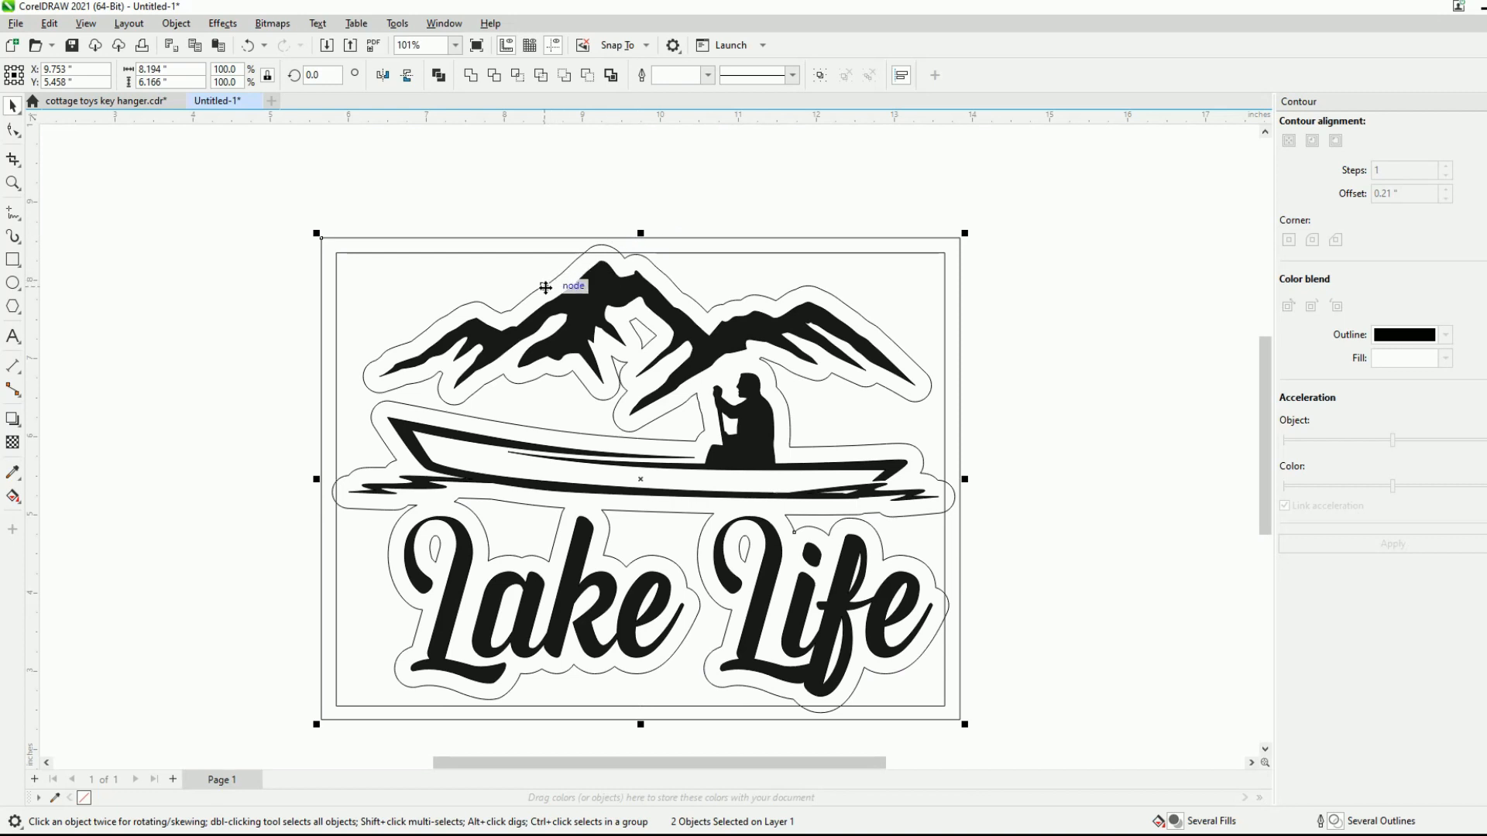
scroll(573, 285, "up", 4)
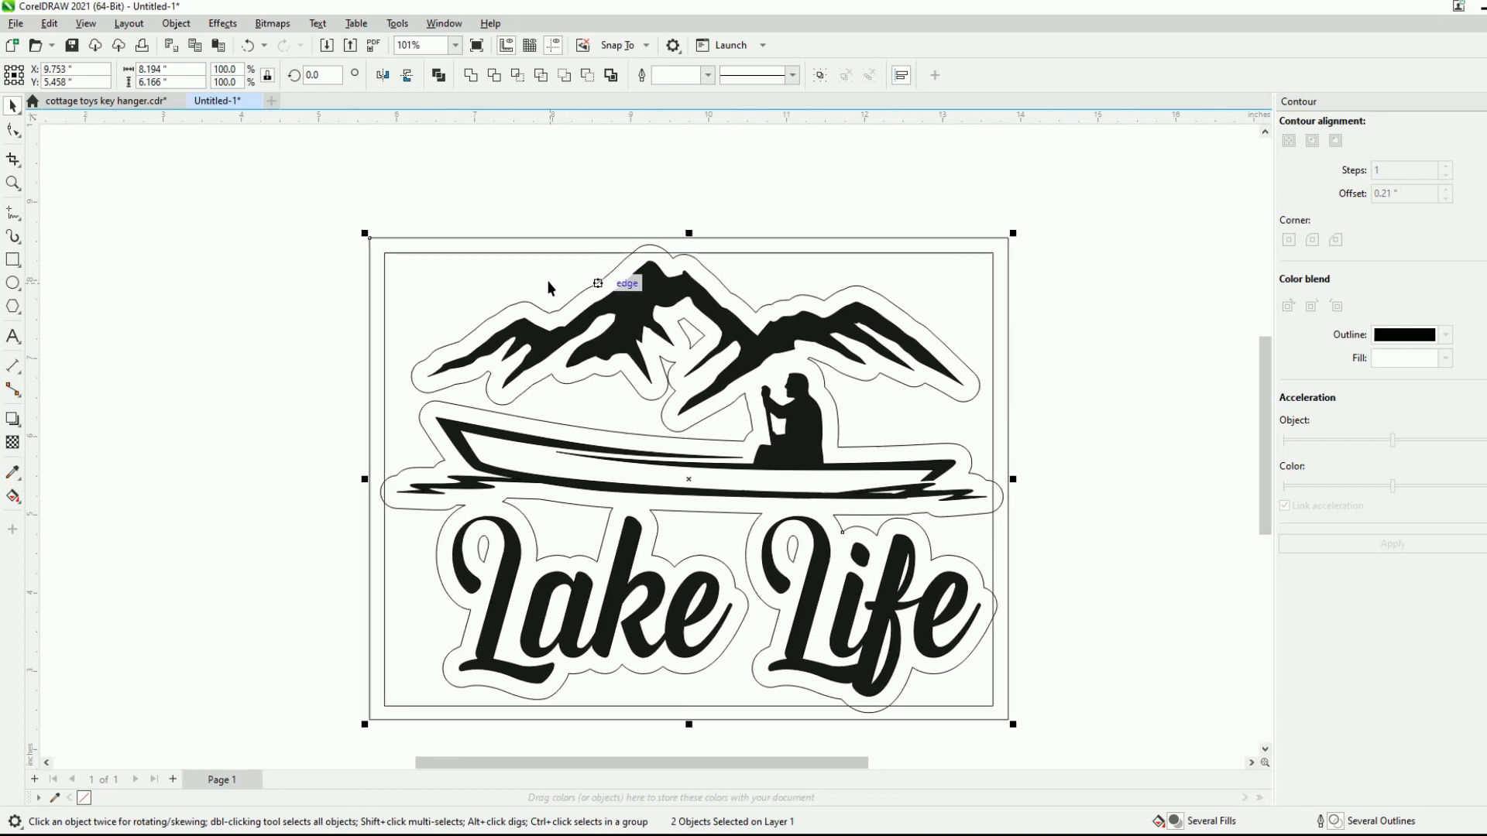
scroll(587, 282, "up", 2)
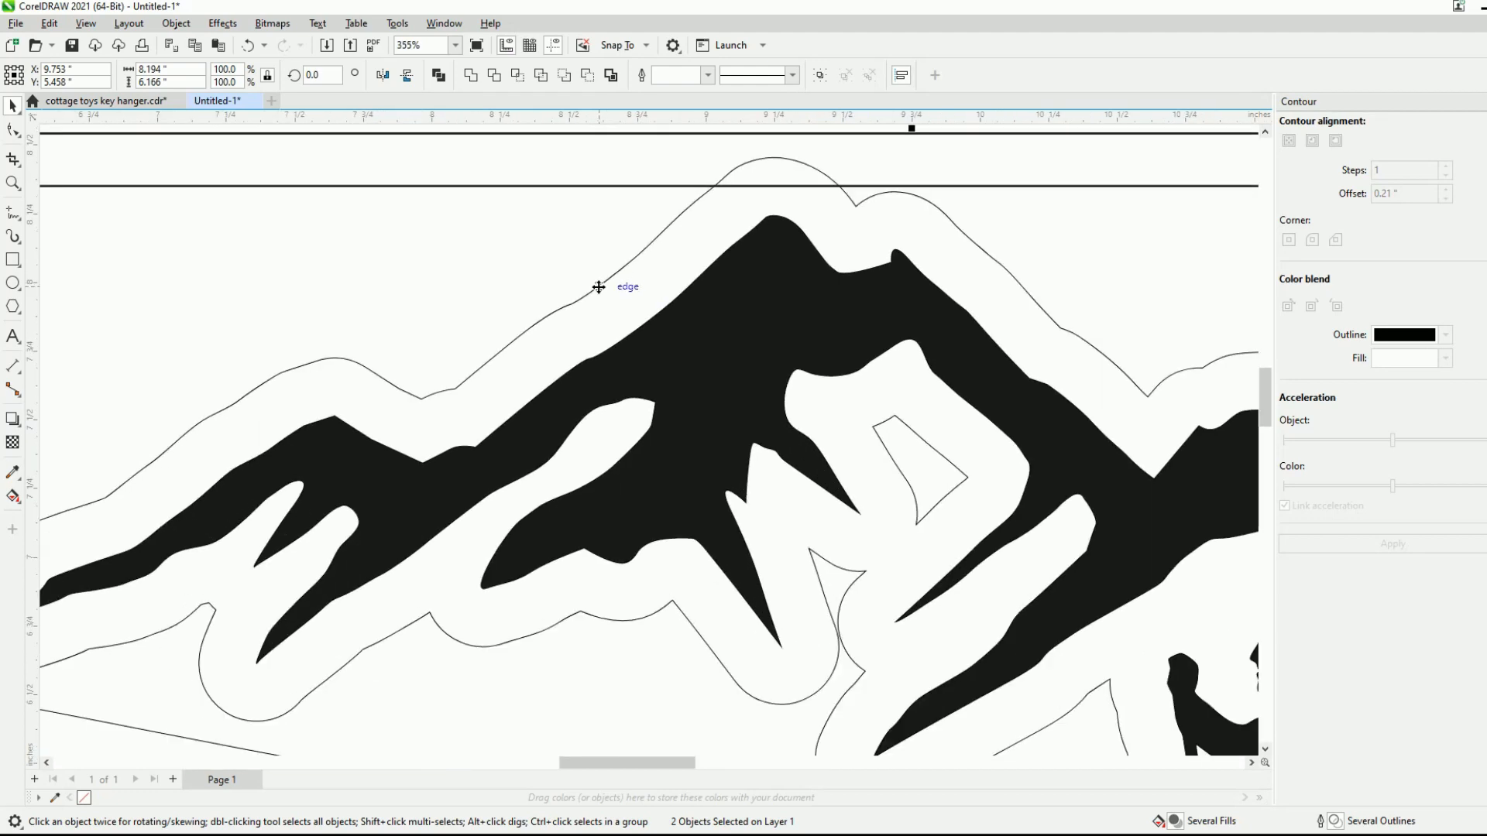
scroll(586, 298, "down", 3)
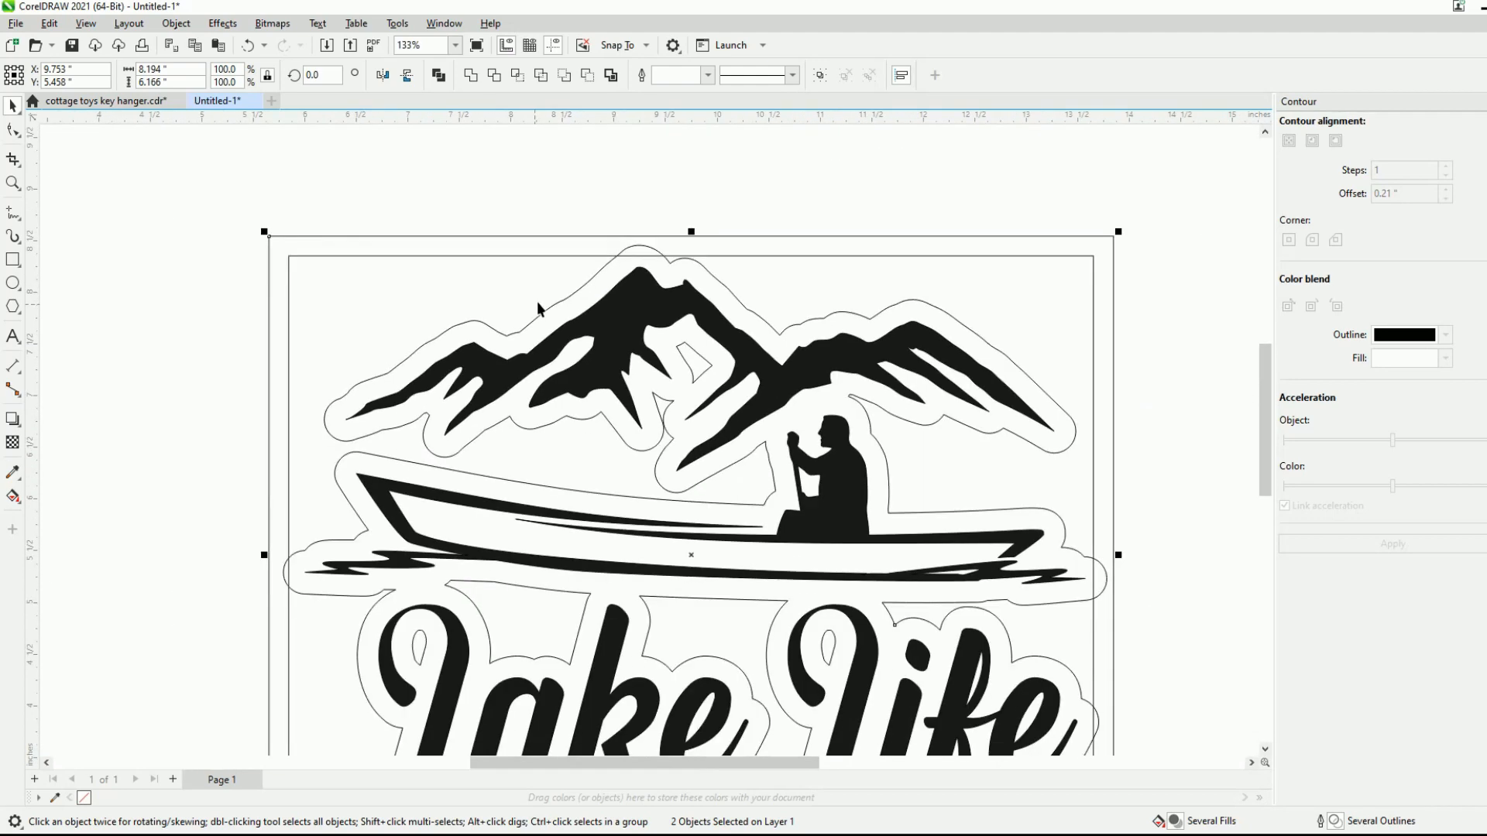
left_click(471, 75)
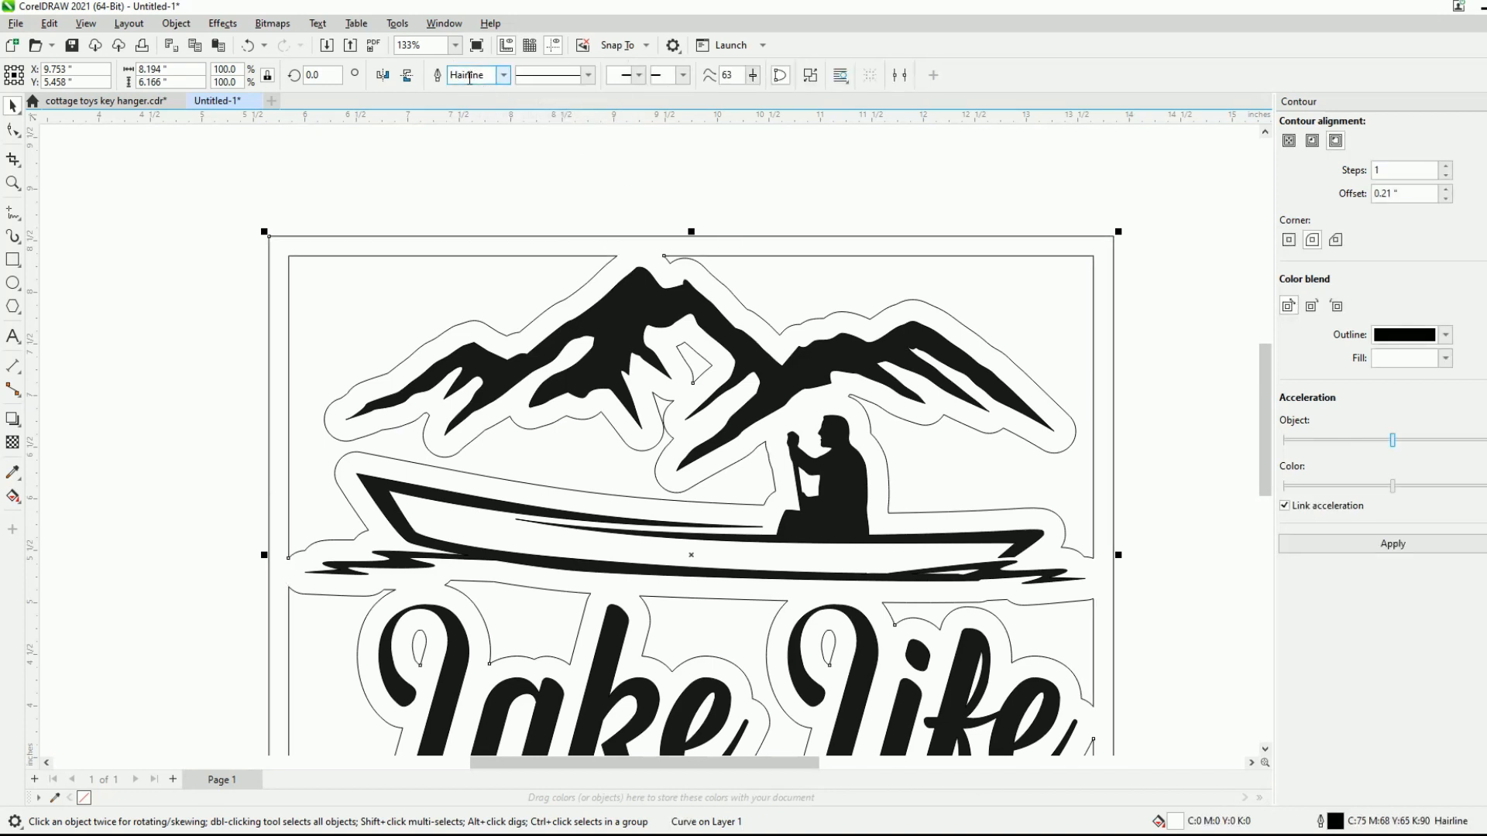
key("ctrl+z")
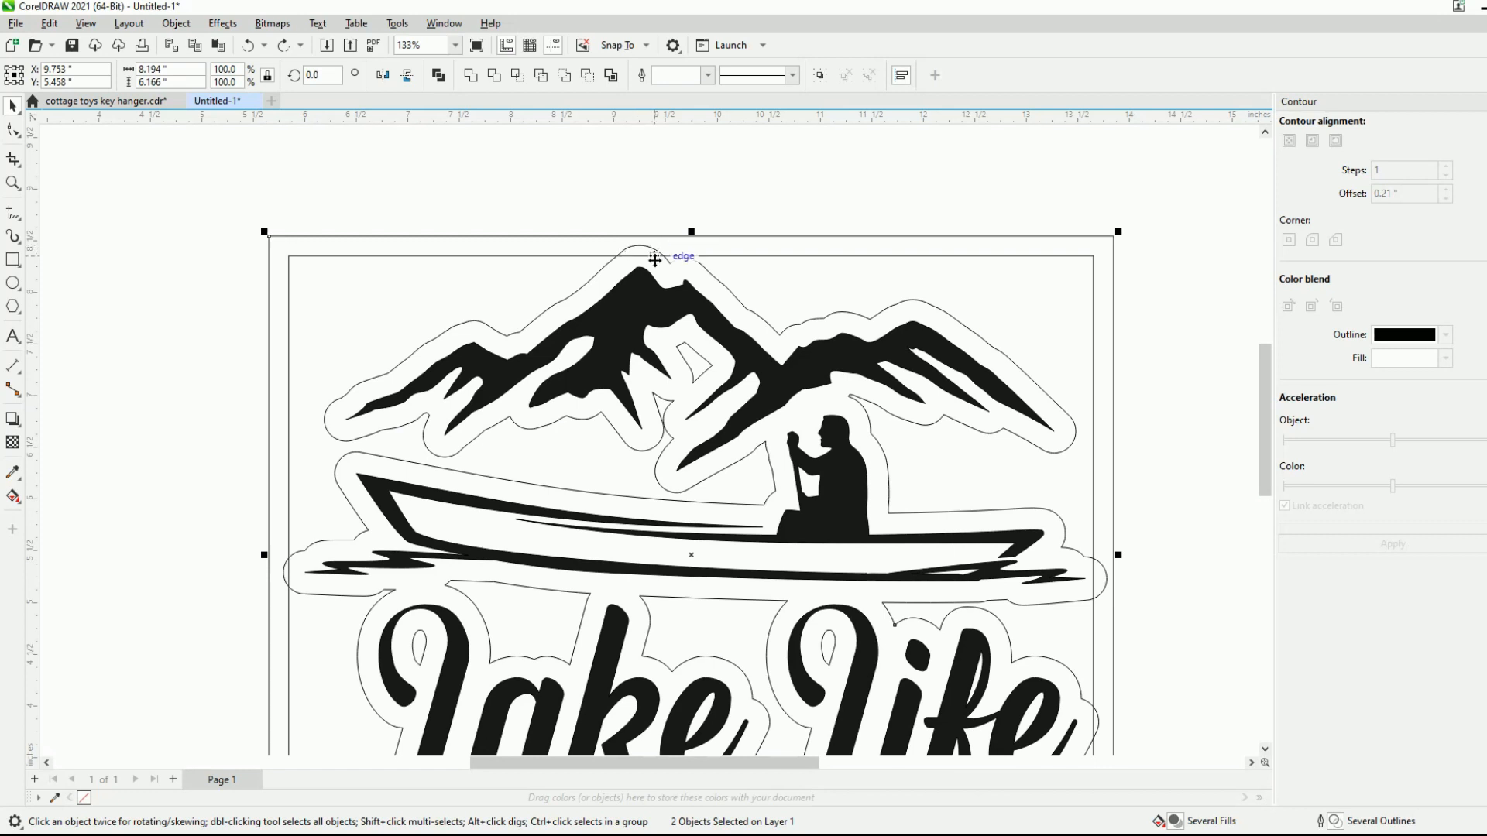
- Redo the weld of the rectangular frame with the offset contour around the artwork and lettering
scroll(645, 254, "up", 2)
scroll(643, 253, "up", 2)
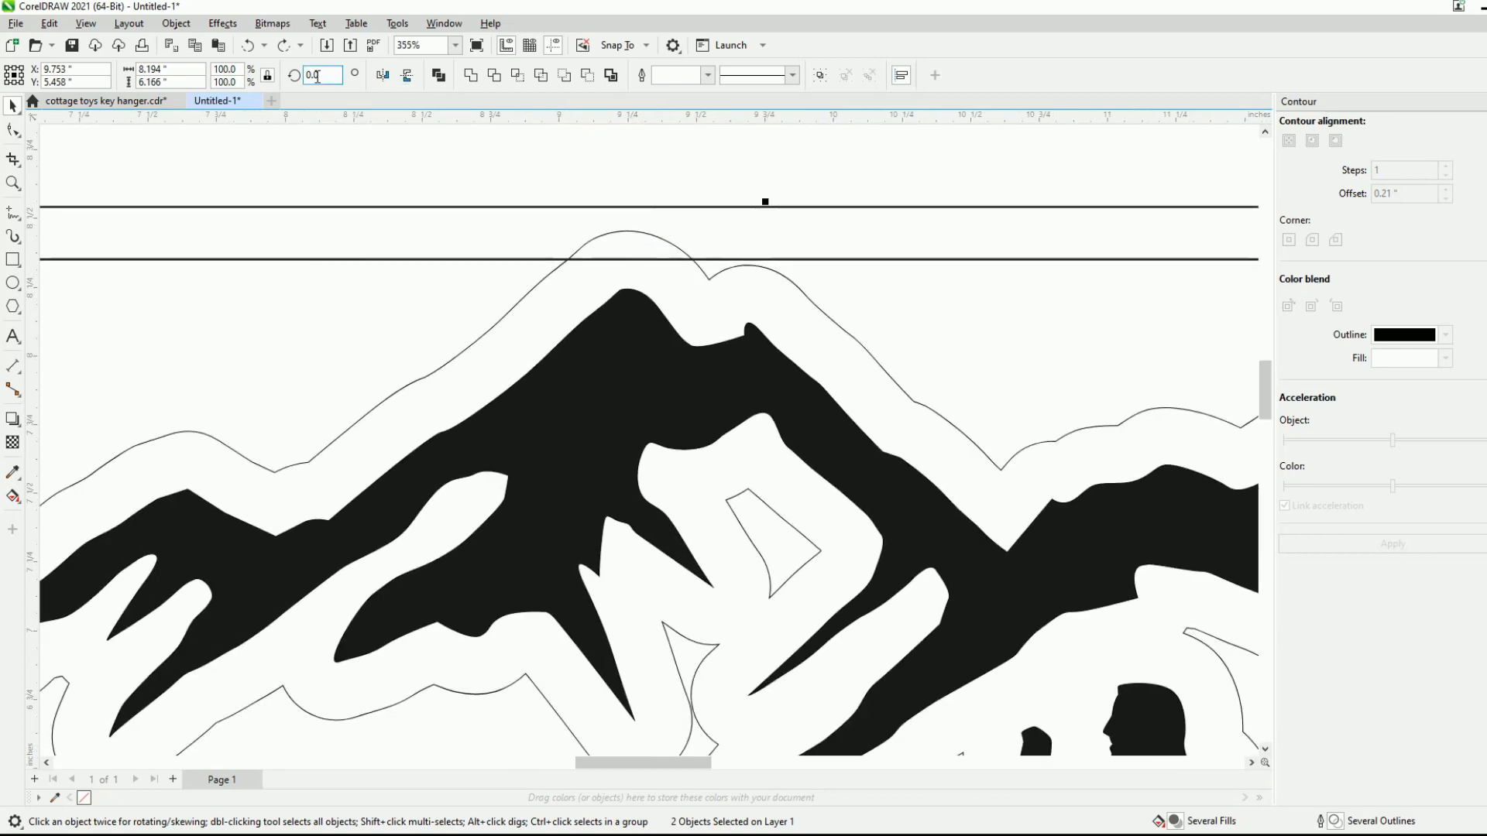
left_click(282, 48)
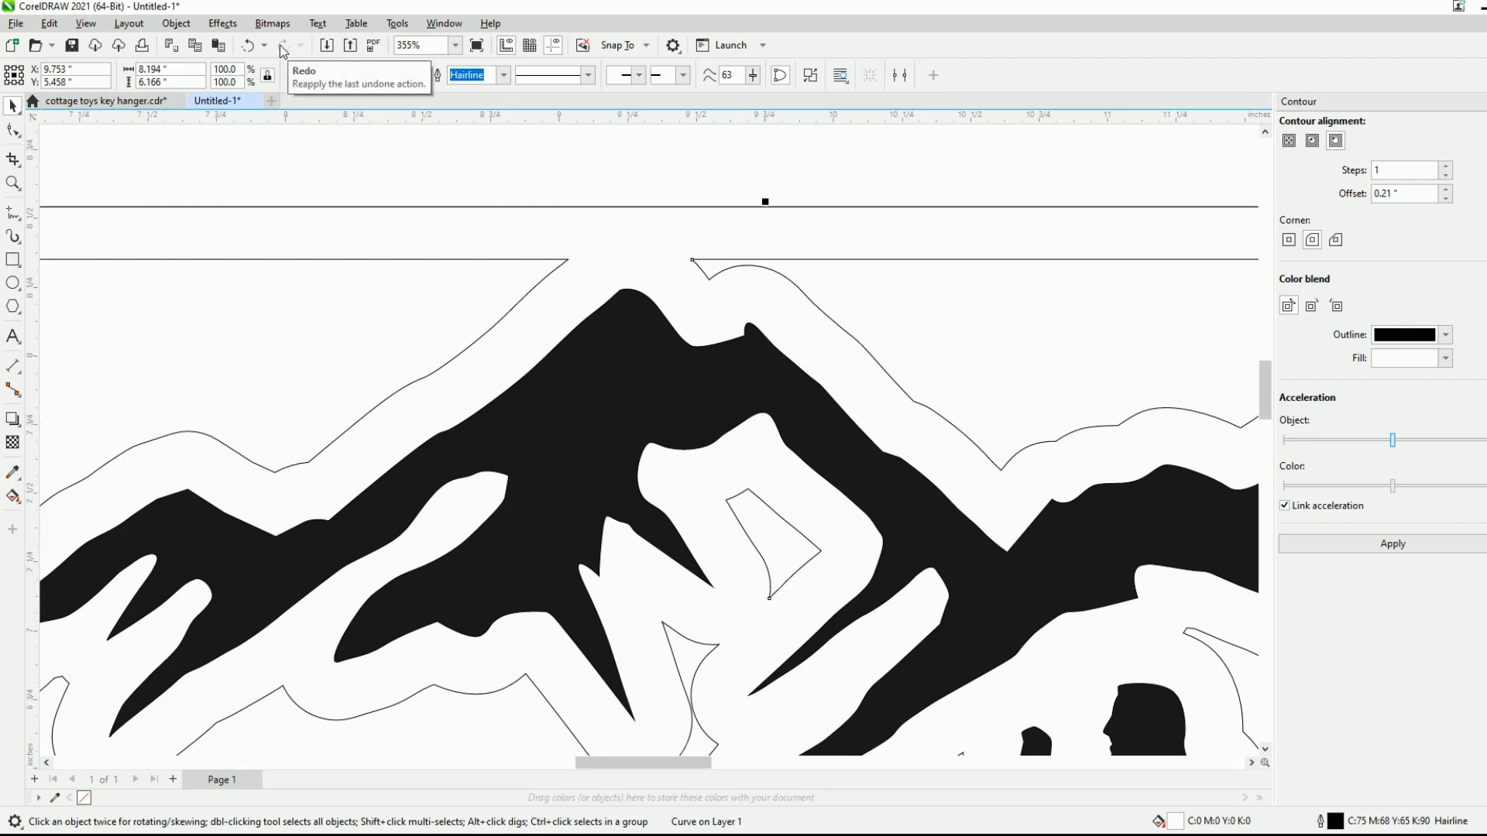
scroll(622, 241, "down", 5)
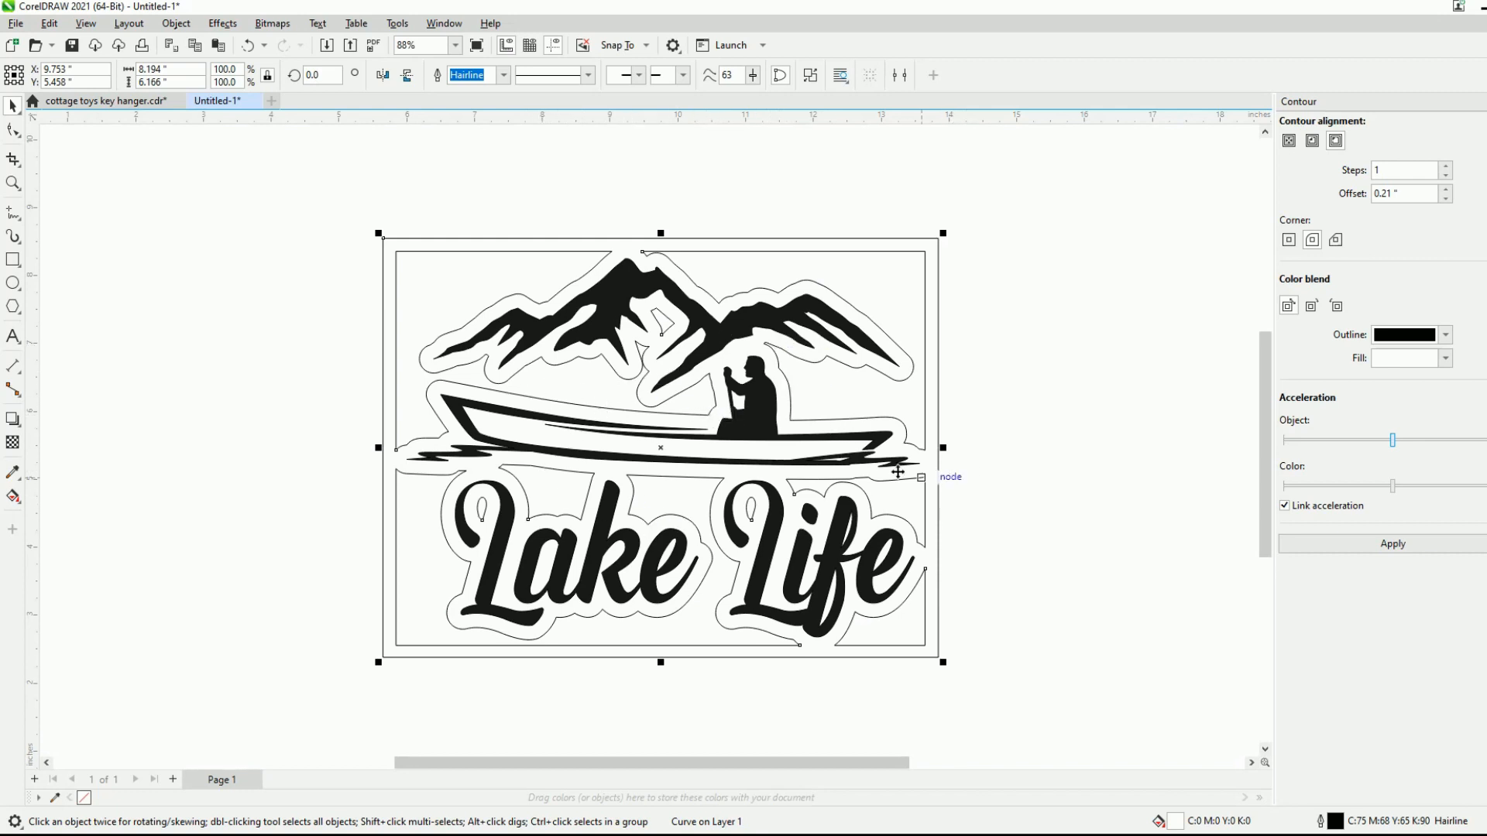
scroll(580, 478, "down", 1)
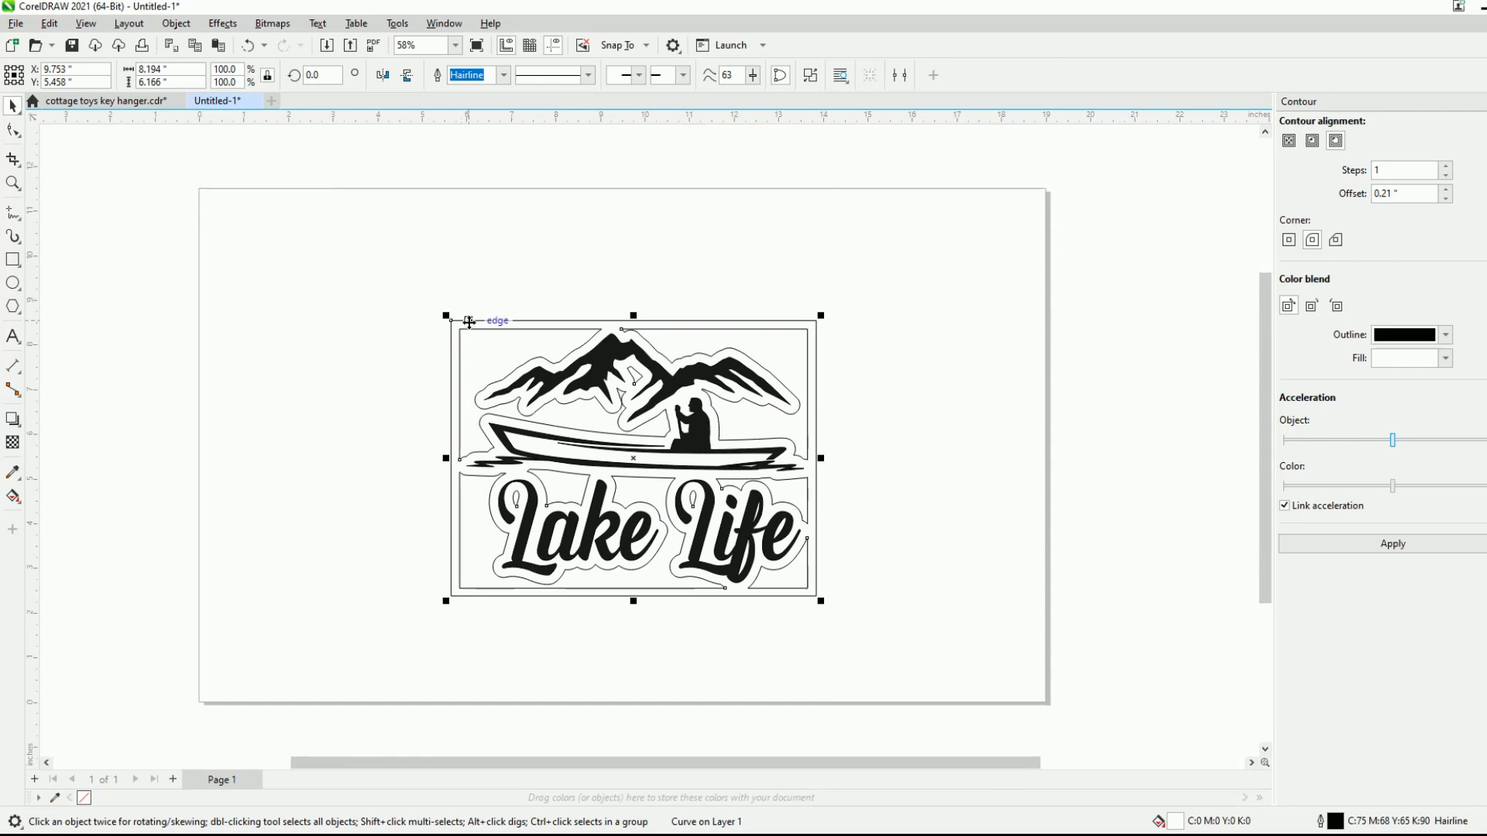
- Undo the weld, the rectangular frame and the offset contour, going back to the plain artwork and lettering
left_click(812, 364)
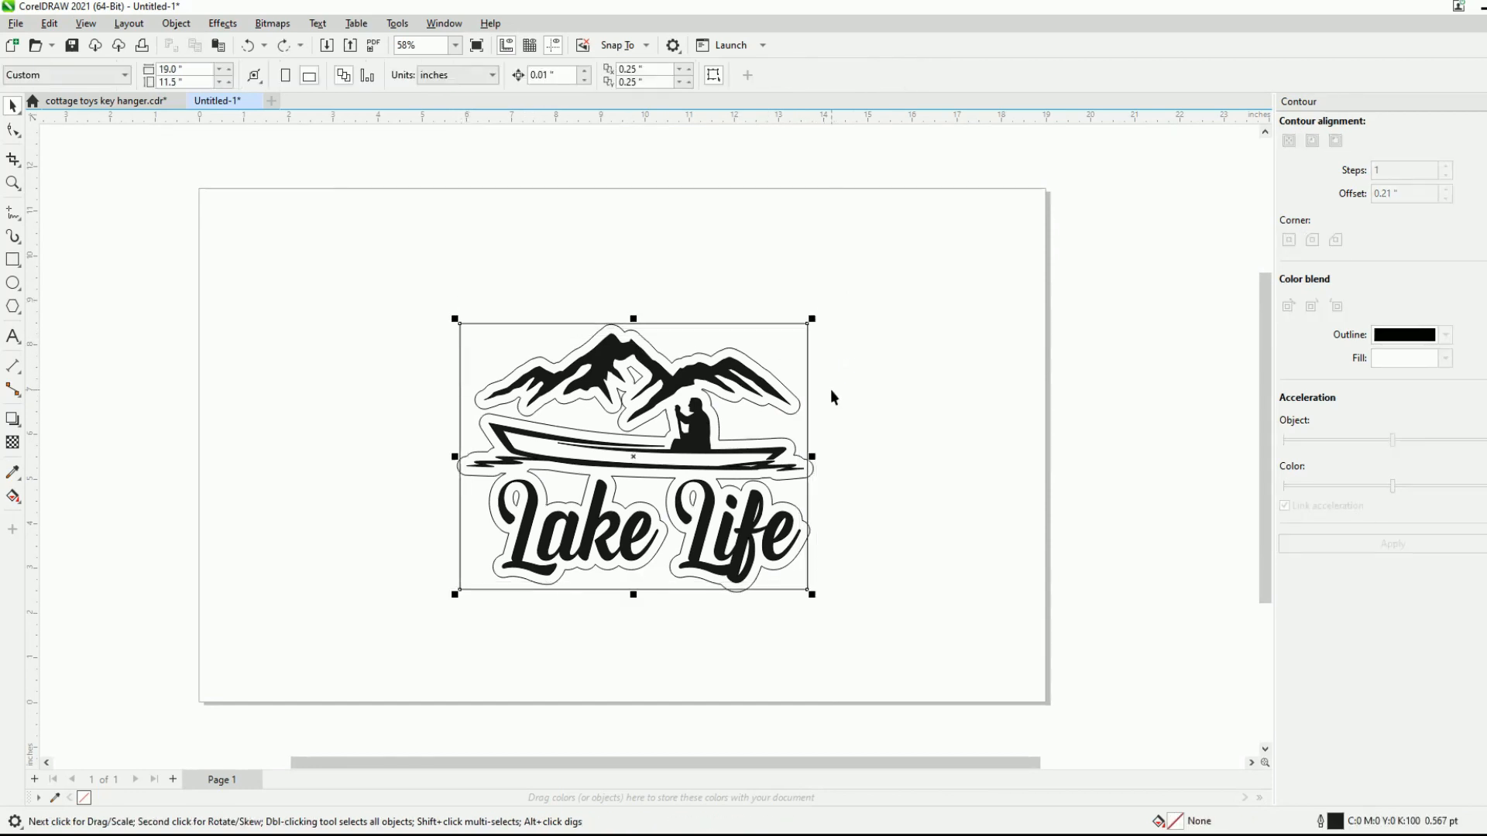
key("Delete")
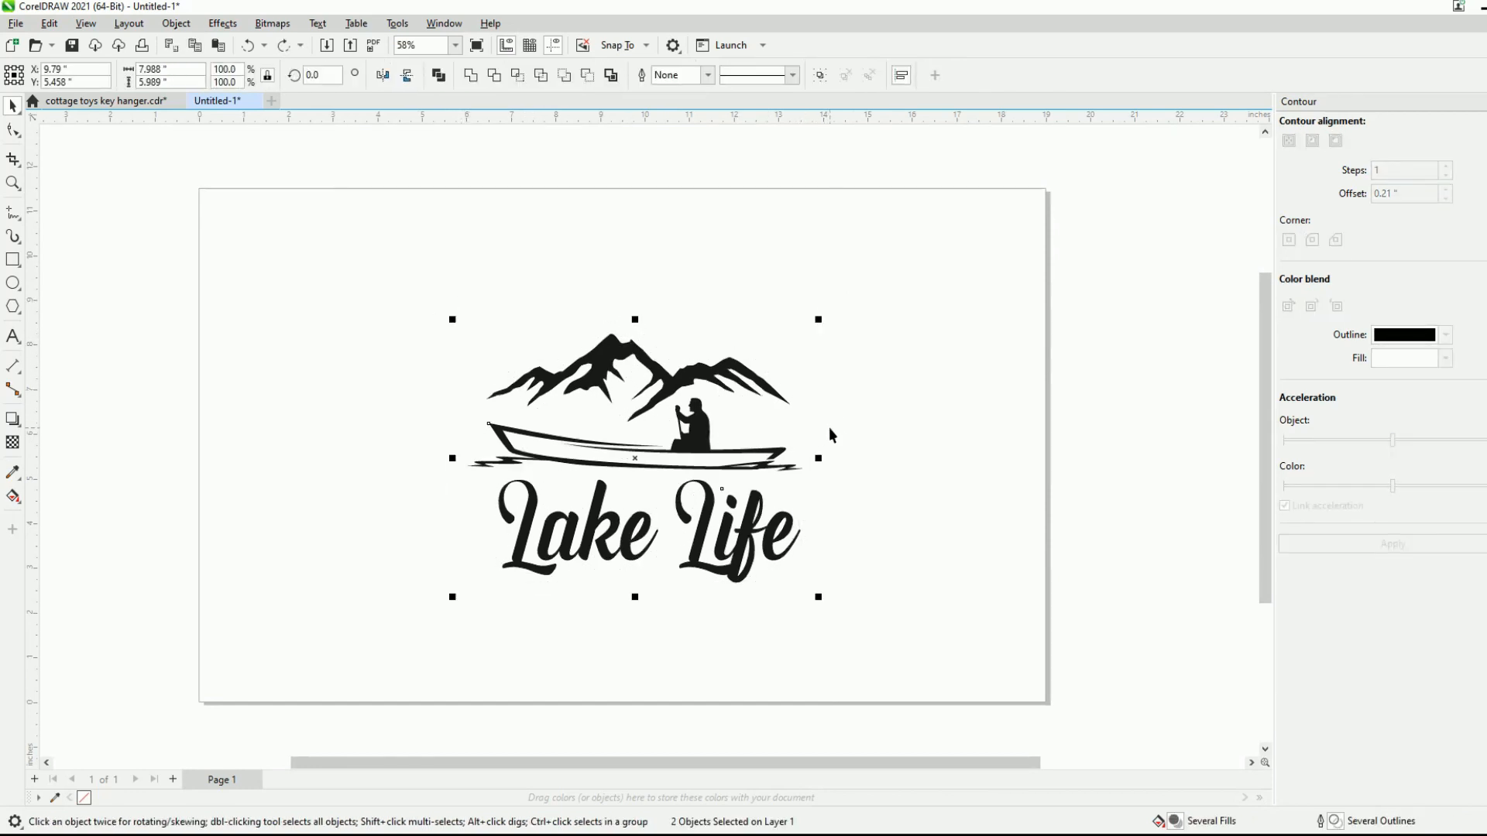
key("ctrl+z")
left_click(916, 75)
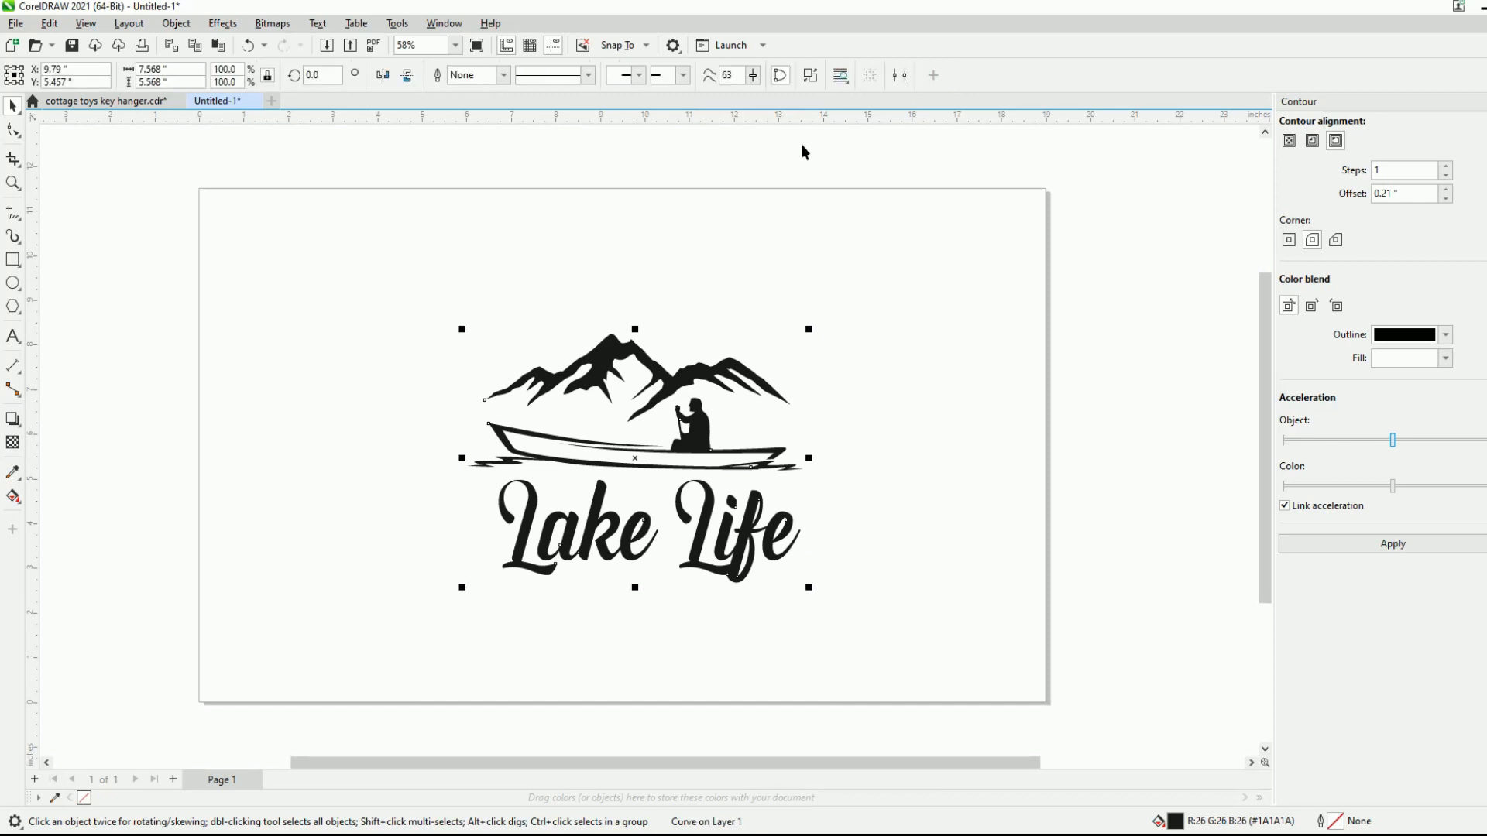
- Try breaking apart the single curve that holds the artwork and lettering
scroll(342, 402, "down", 2)
left_click_drag(339, 303, 573, 425)
left_click(473, 381)
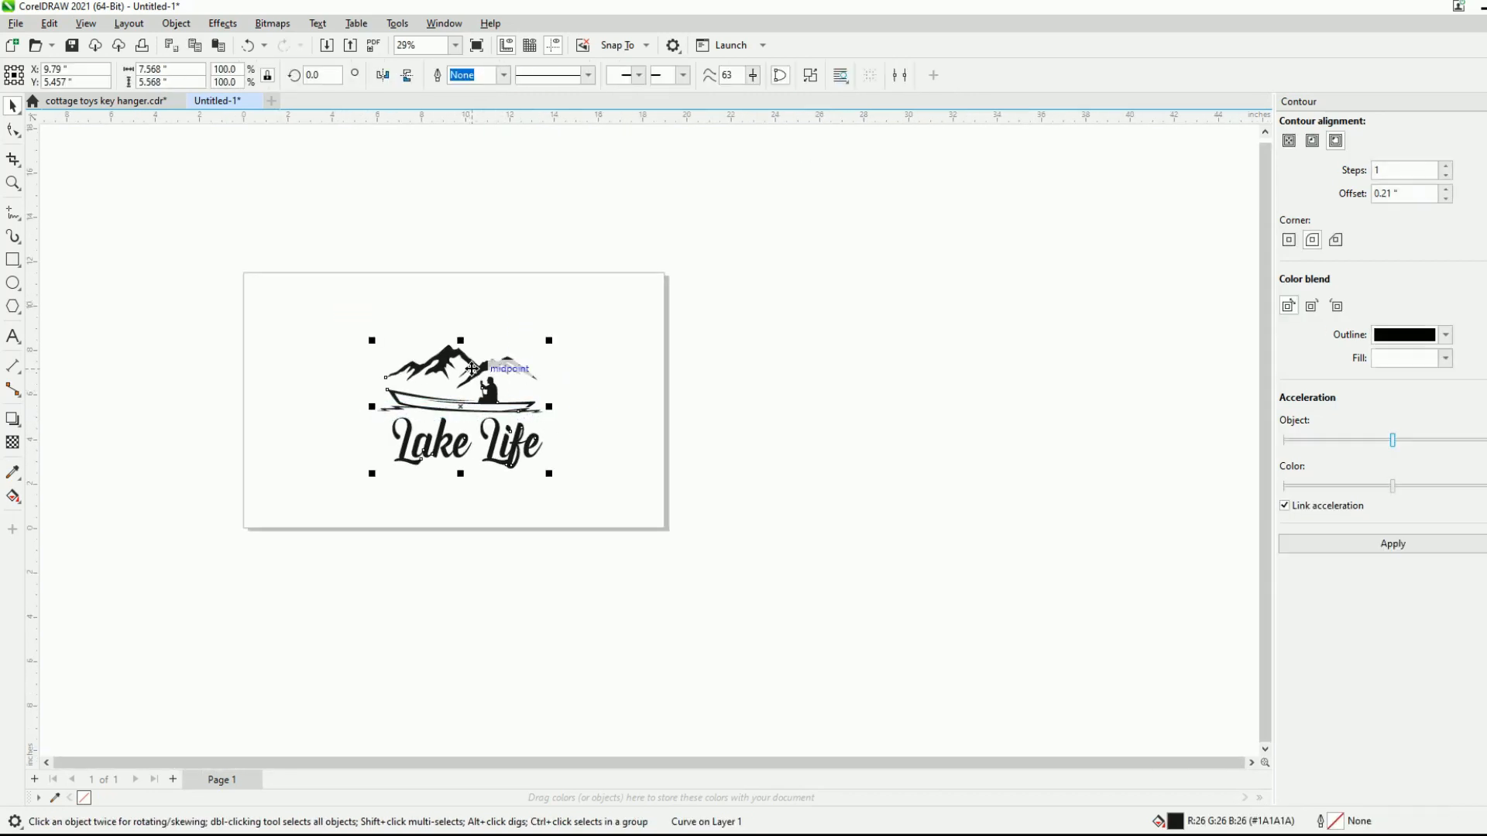
left_click(811, 75)
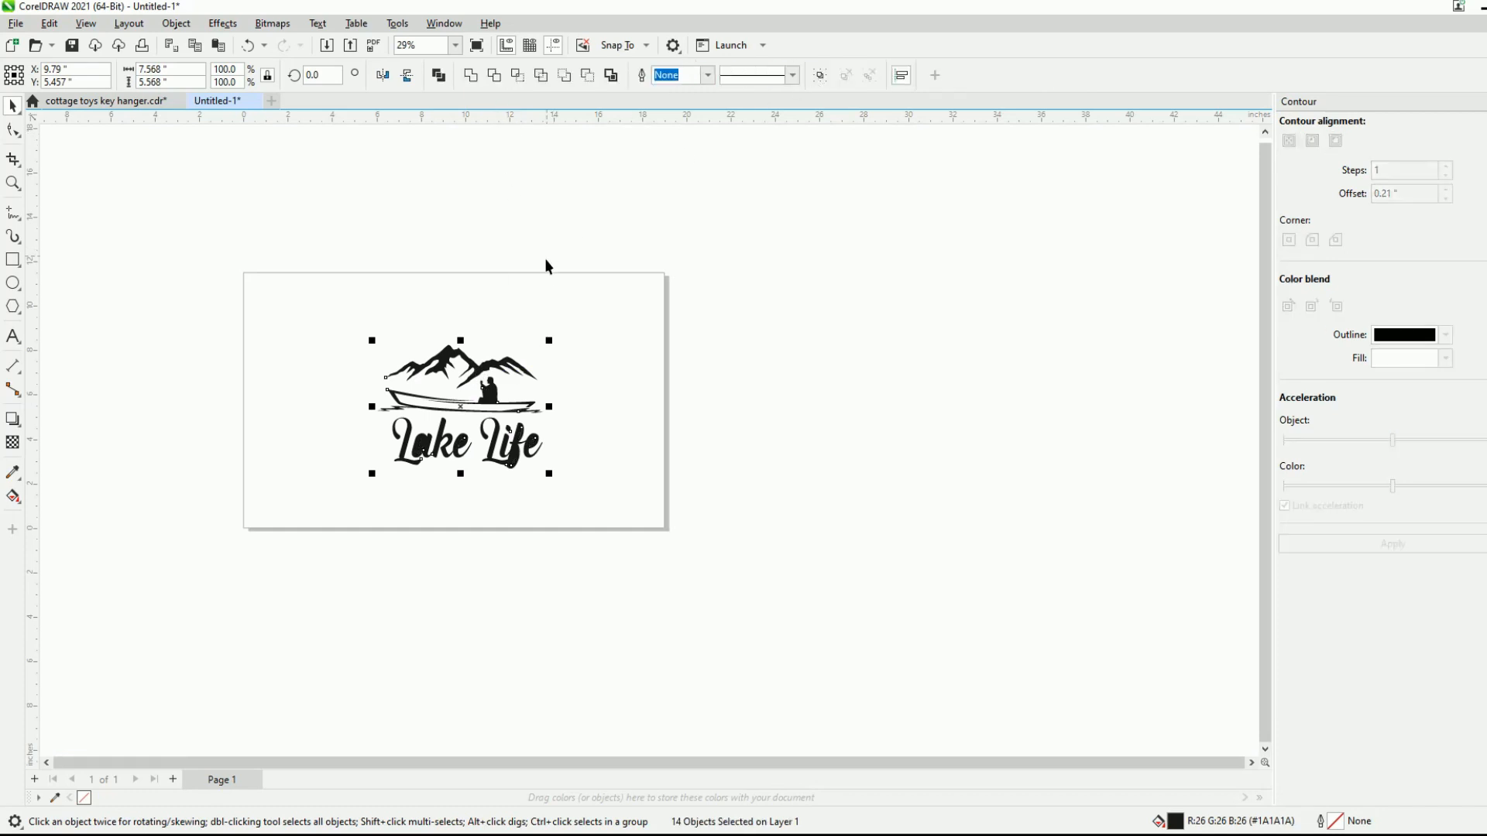
left_click(549, 254)
left_click(419, 393)
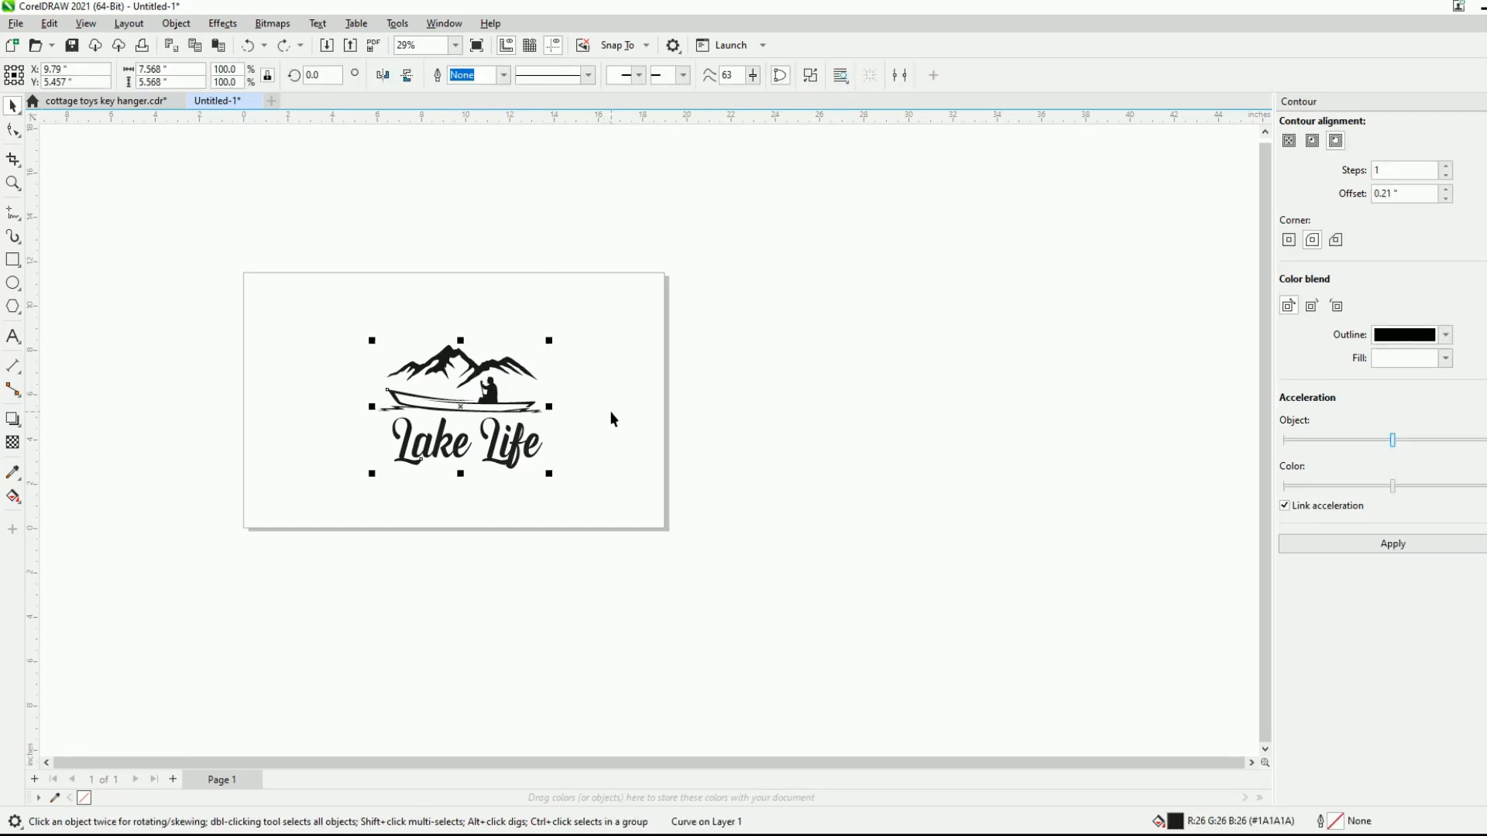
- Go back through the edit history to the state where the artwork and lettering are a centered group of two objects
key("ctrl+z")
key("ctrl+z")
key("ctrl+z")
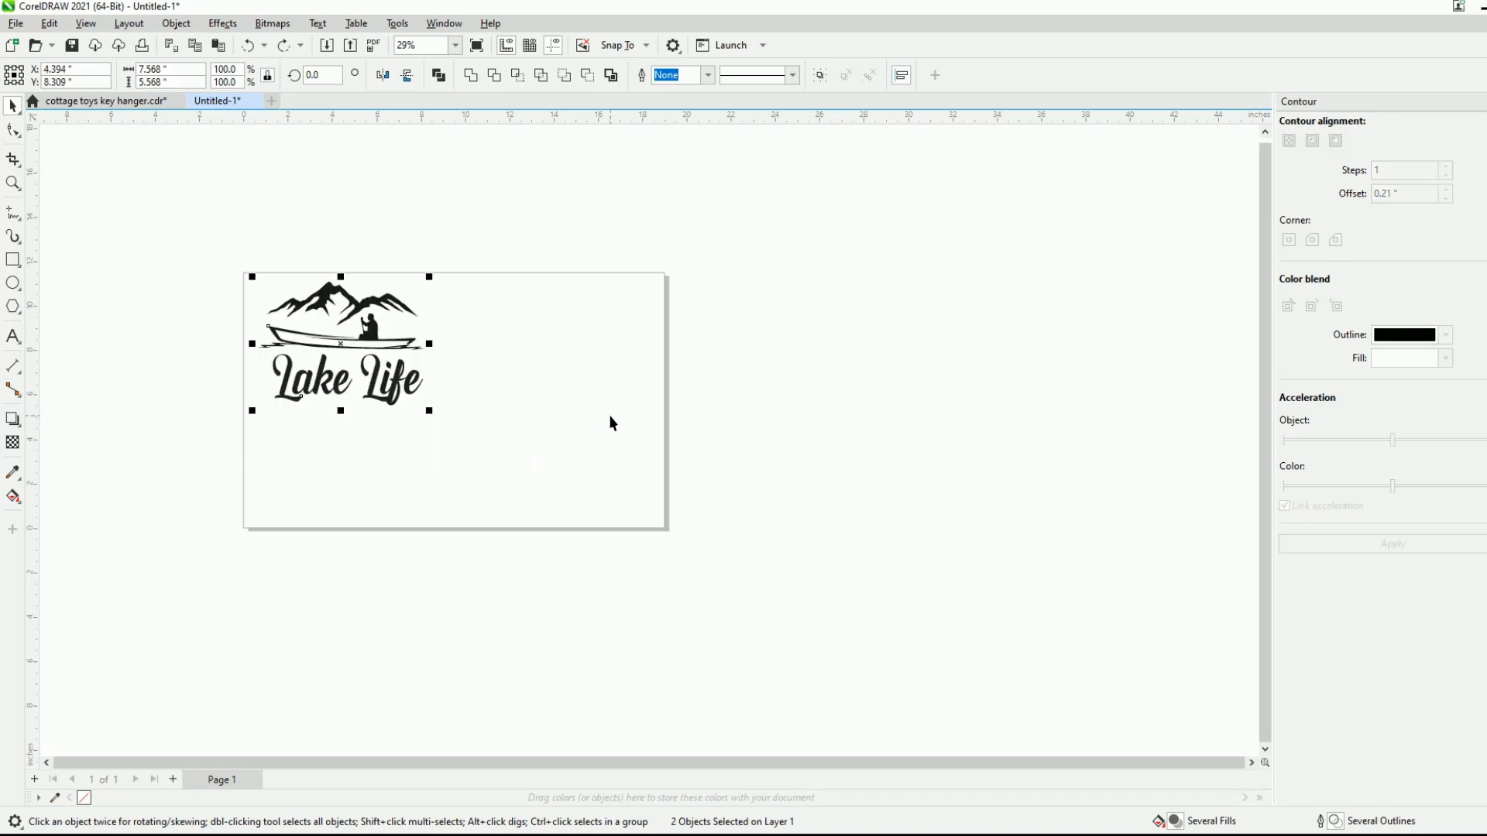
left_click(485, 383)
scroll(334, 374, "up", 4)
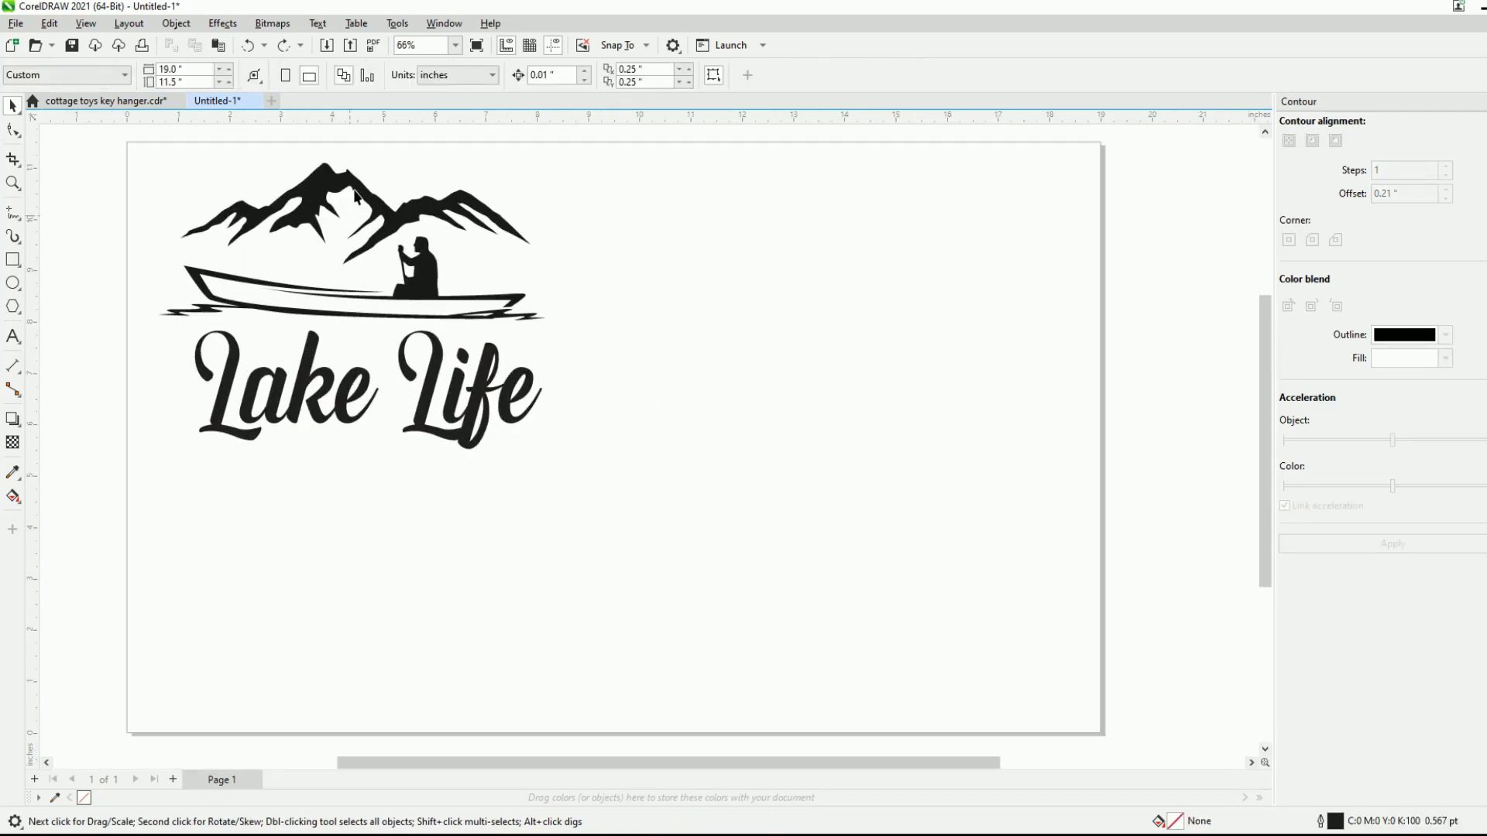
left_click(284, 46)
left_click(284, 46)
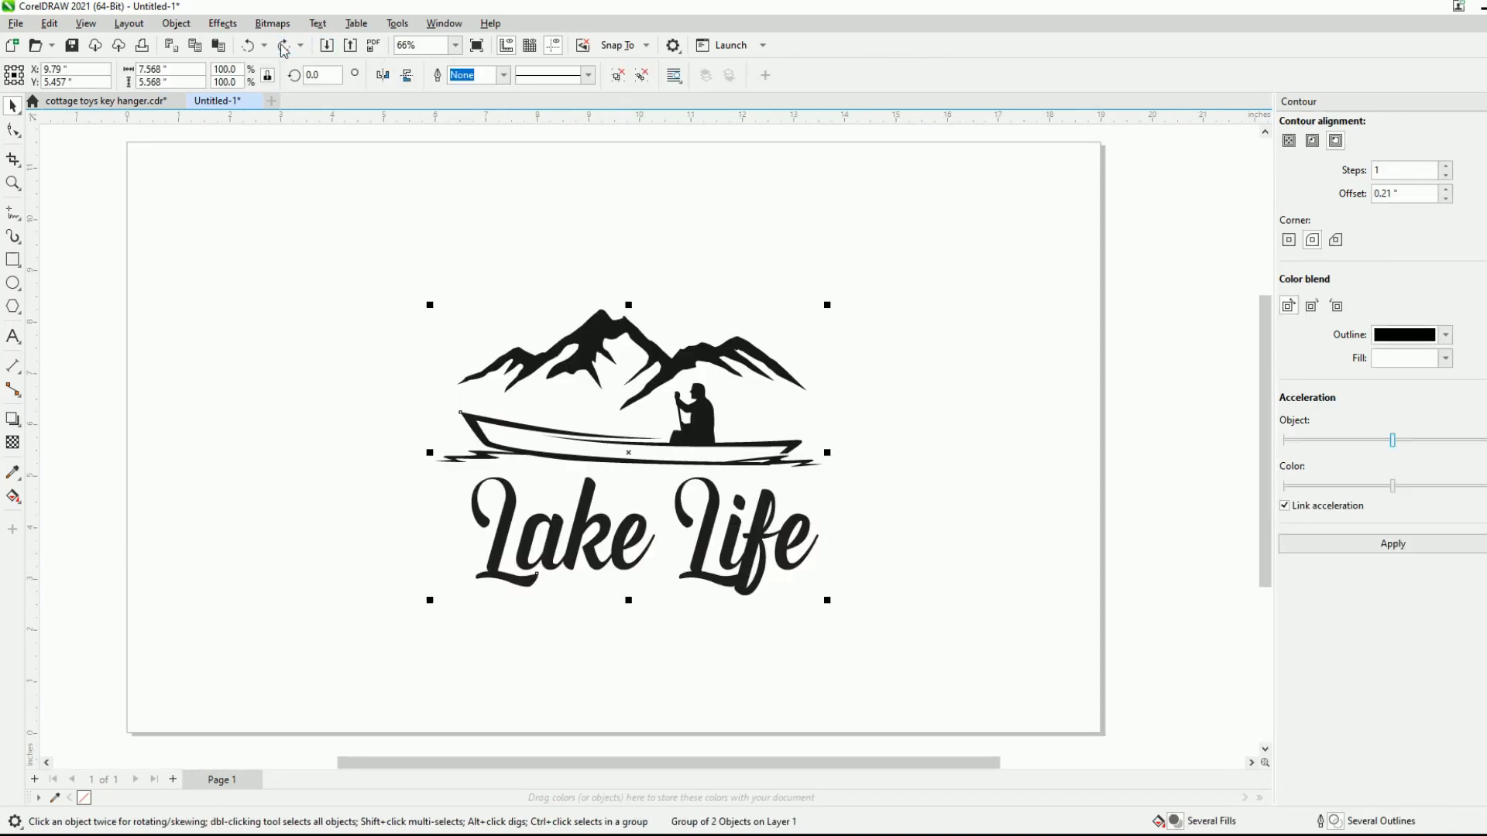
- Ungroup the design and delete the mountain and boat artwork, keeping only the Lake Life lettering
left_click_drag(355, 256, 927, 488)
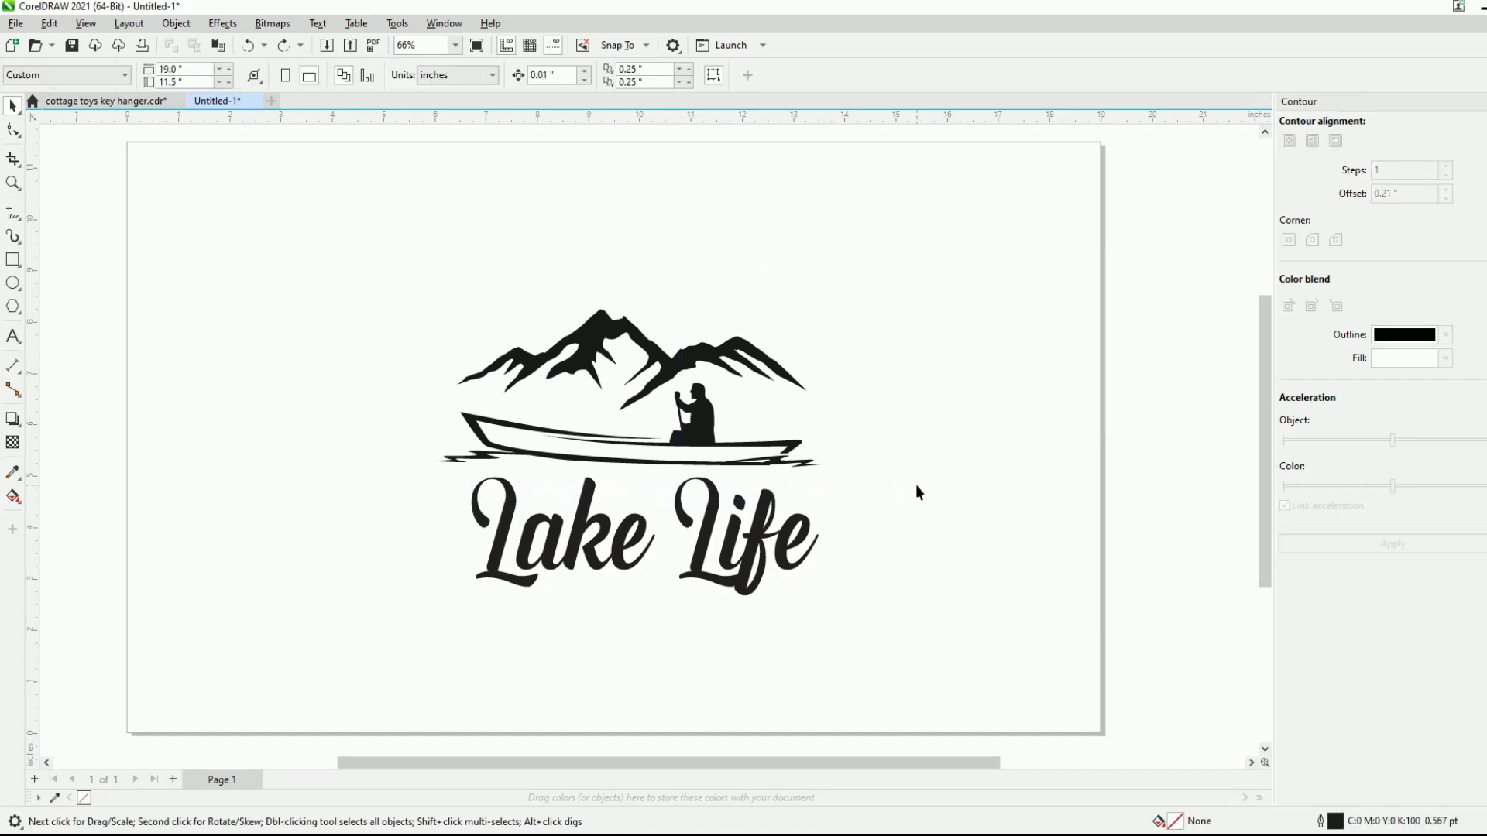
left_click(738, 443)
left_click(617, 75)
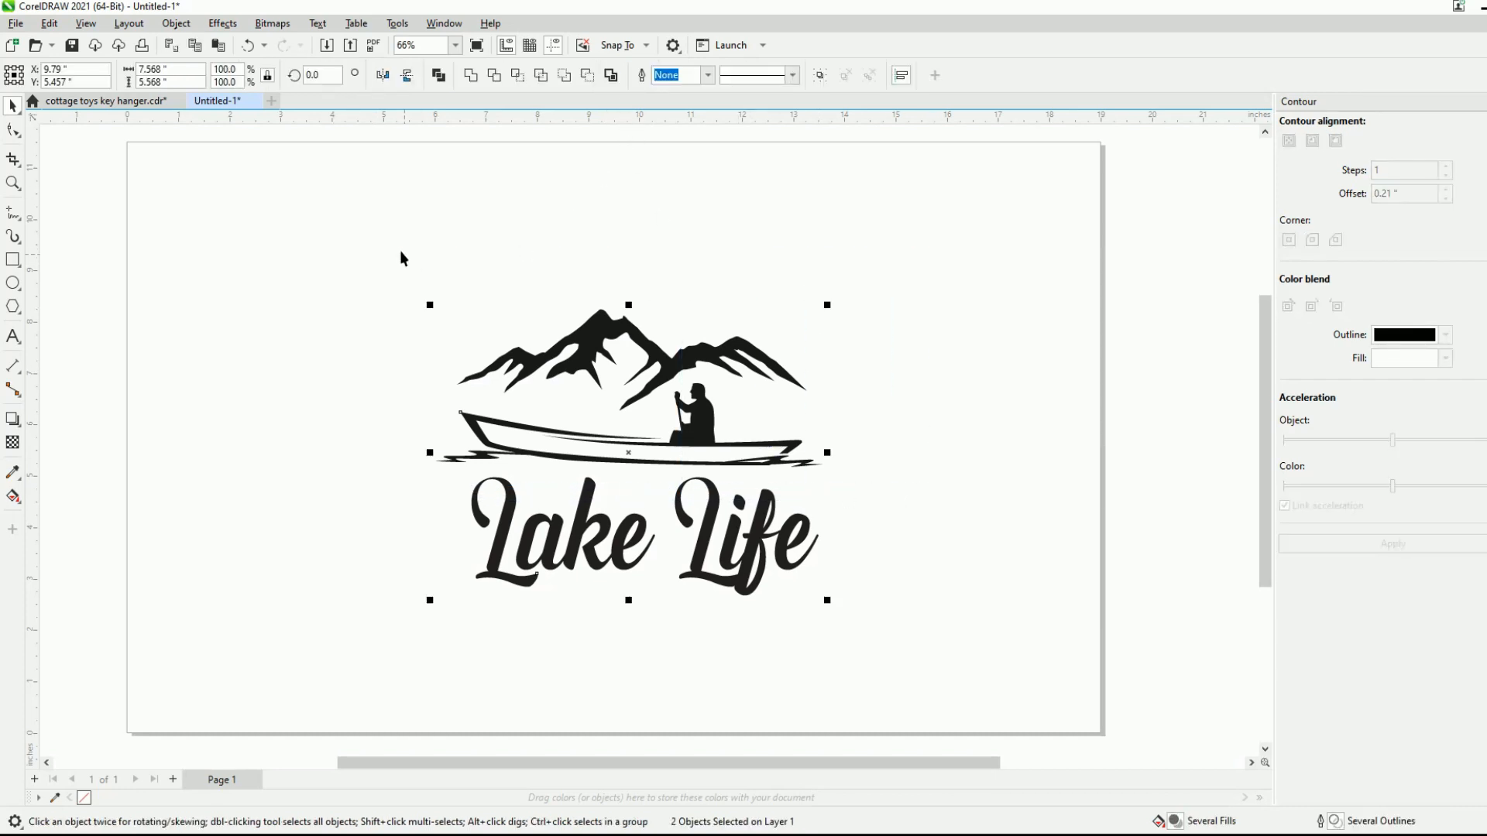
left_click(395, 246)
left_click_drag(395, 246, 904, 481)
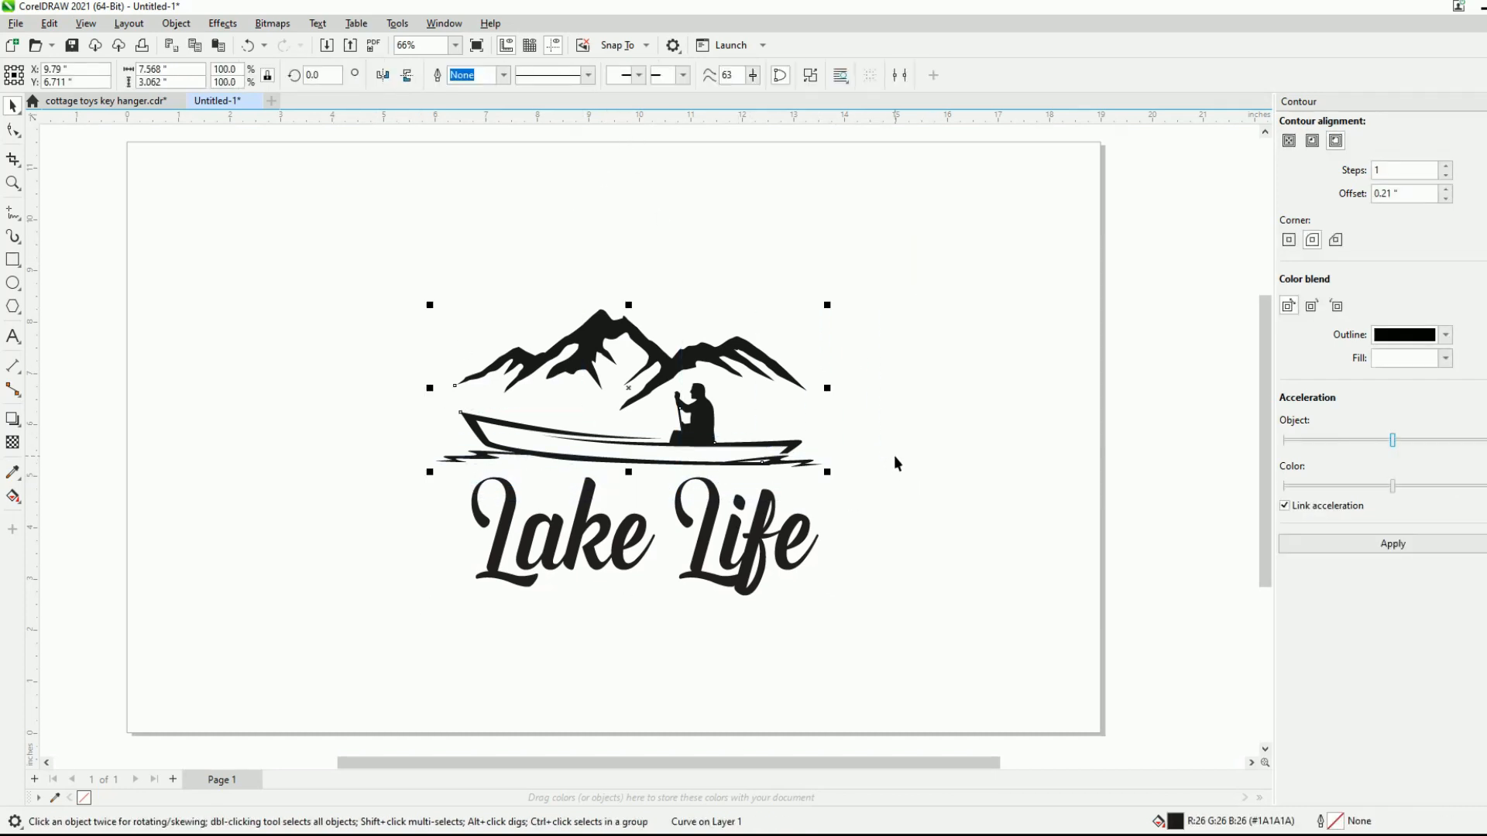
key("Delete")
- Move the Lake Life lettering up and enlarge it proportionally to about 13.37 by 4.55 inches
left_click_drag(701, 547, 673, 379)
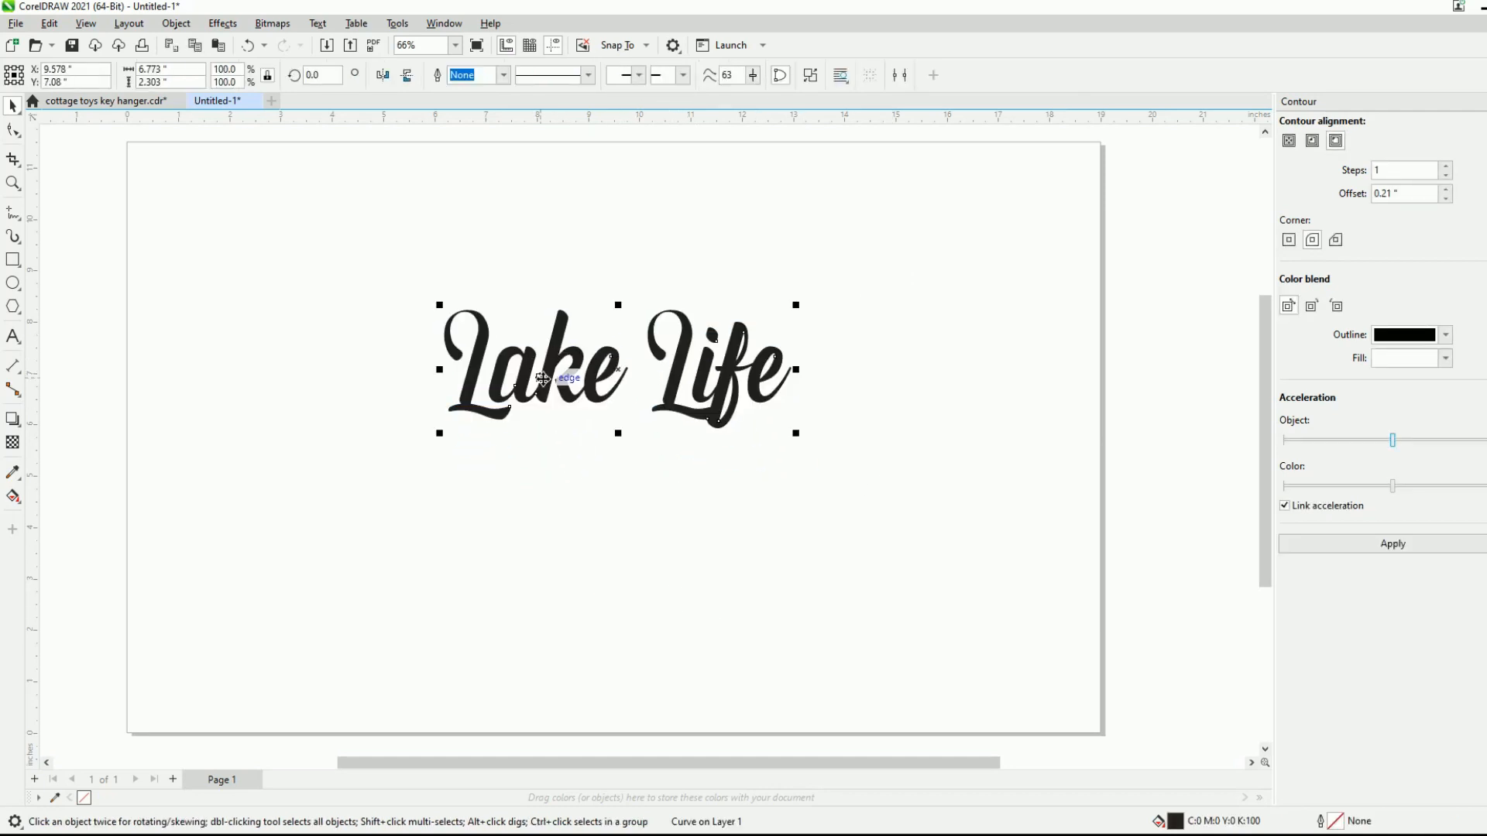
left_click_drag(615, 390, 595, 449)
left_click_drag(777, 363, 988, 293)
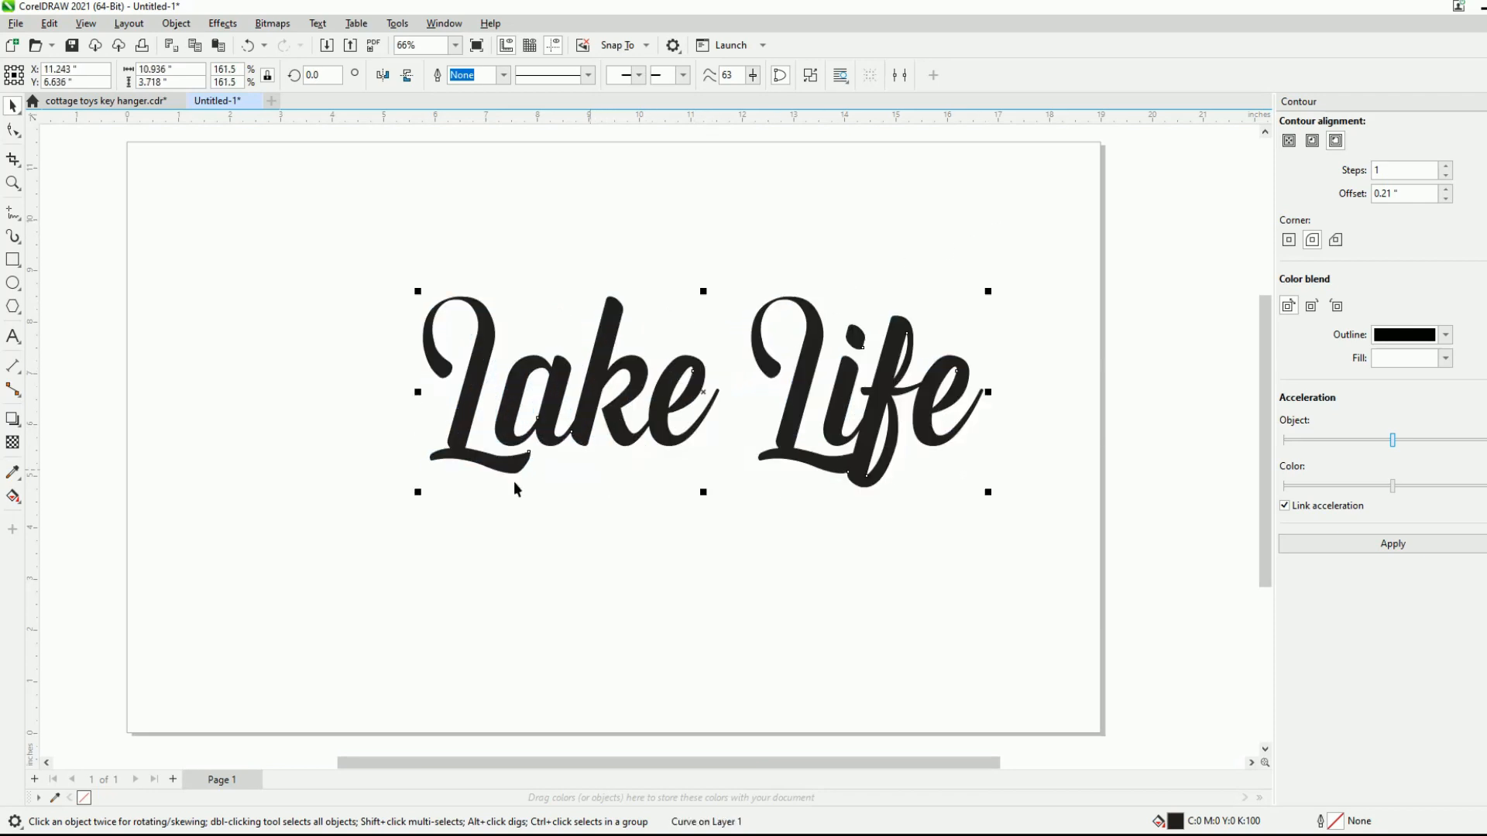
left_click_drag(416, 492, 292, 534)
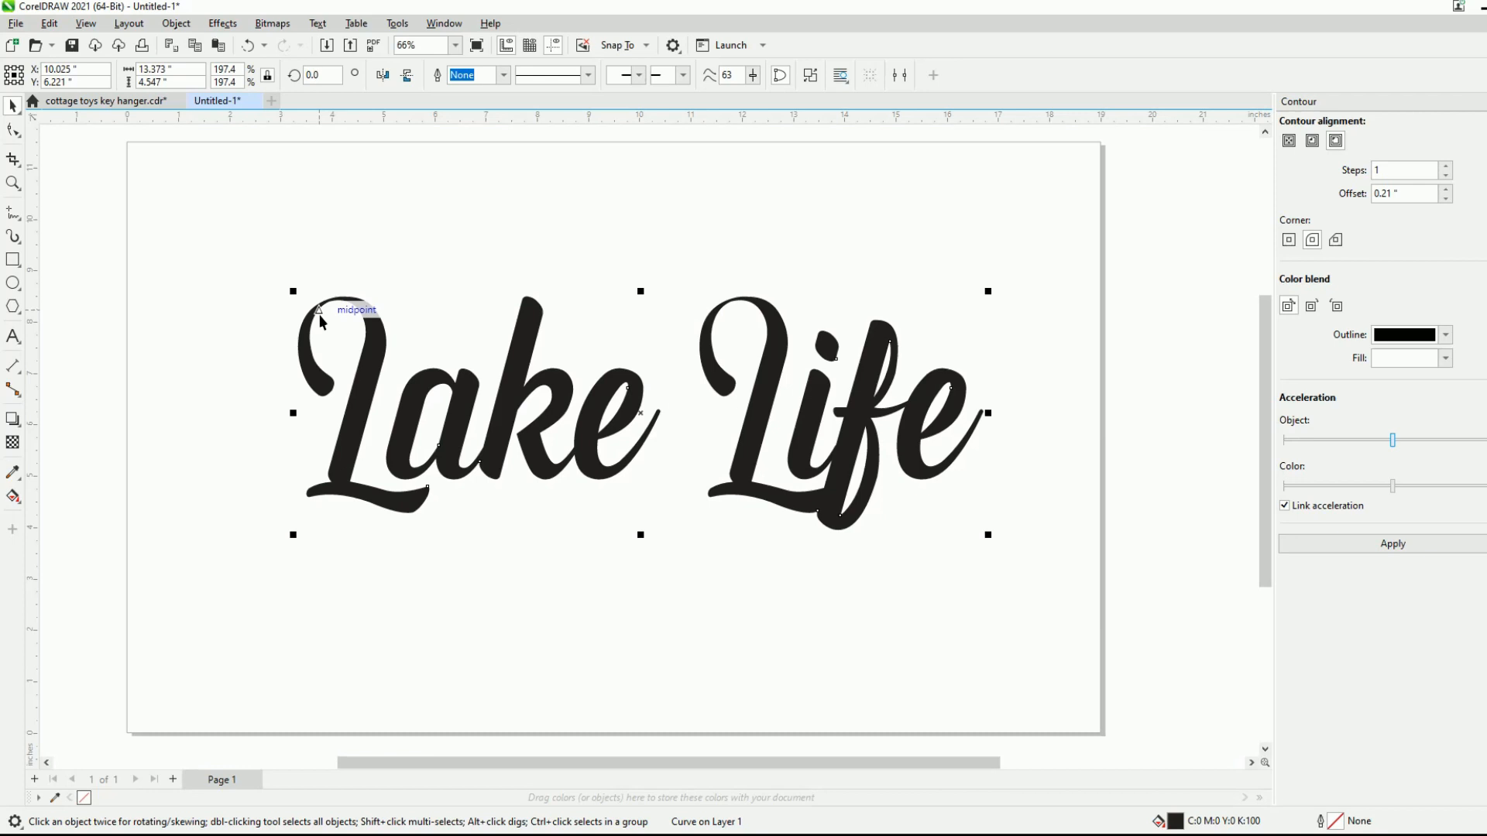
- Draw a rectangle around the lettering and pull its edges in to about 13.26 by 4.41 inches, slightly overlapping the letters
left_click(11, 262)
left_click_drag(277, 275, 980, 528)
left_click_drag(627, 270, 641, 297)
left_click_drag(279, 415, 298, 420)
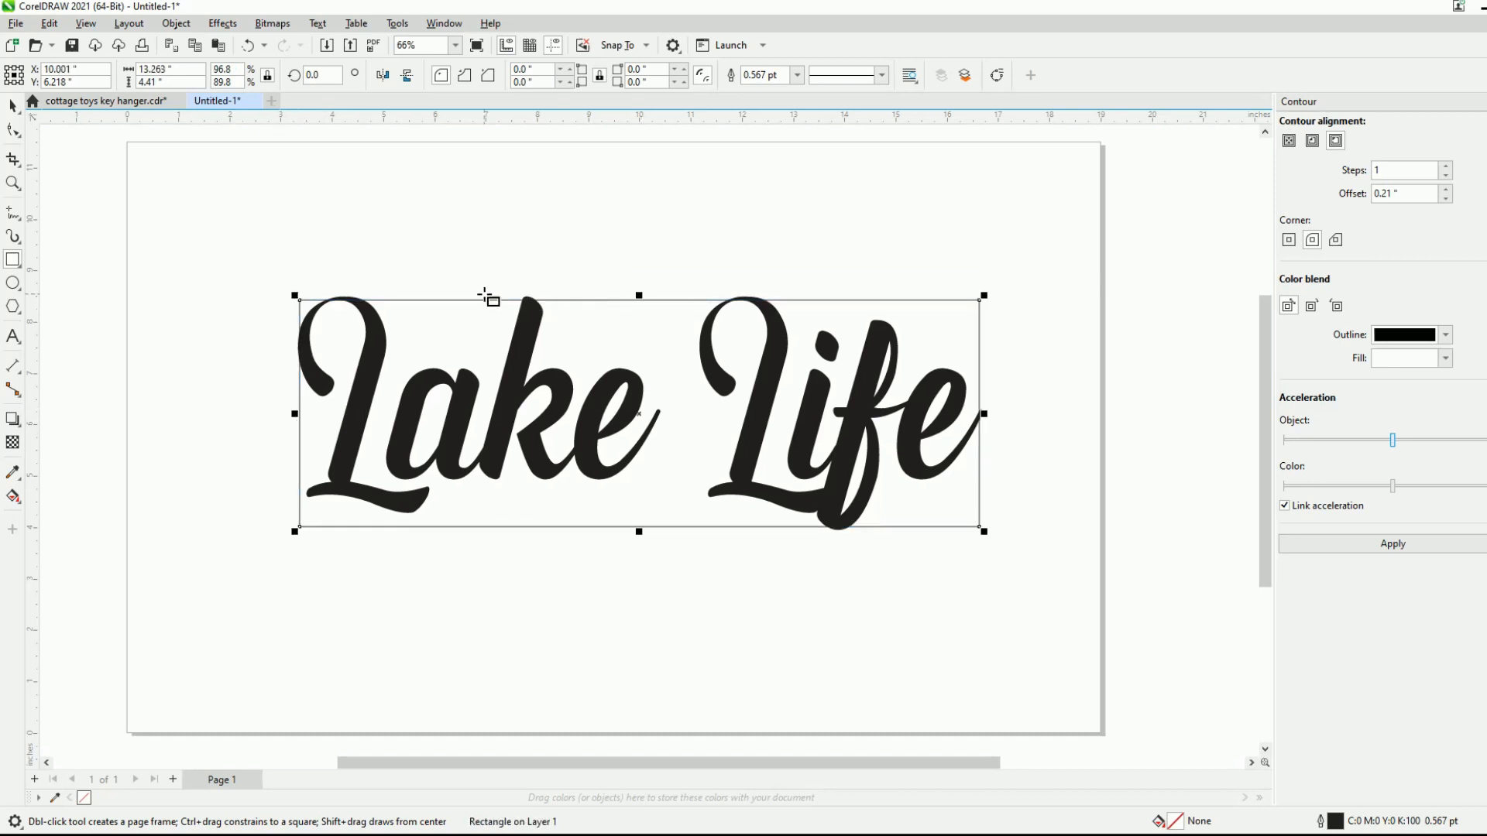
- Draw a second rectangle of about 13.8 by 5.02 inches around the first and combine both into one frame
left_click_drag(287, 285, 994, 543)
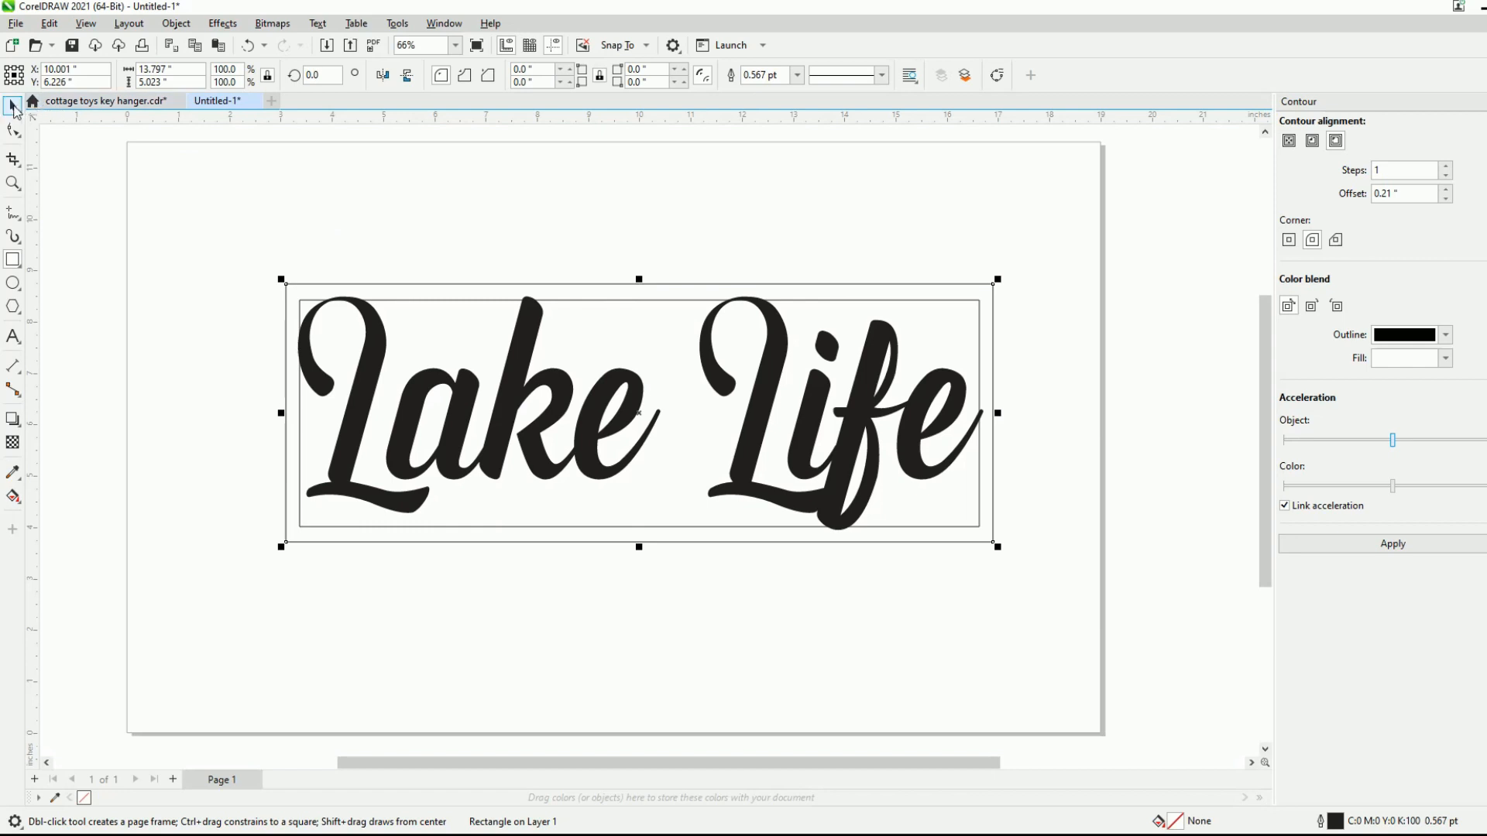
left_click(17, 108)
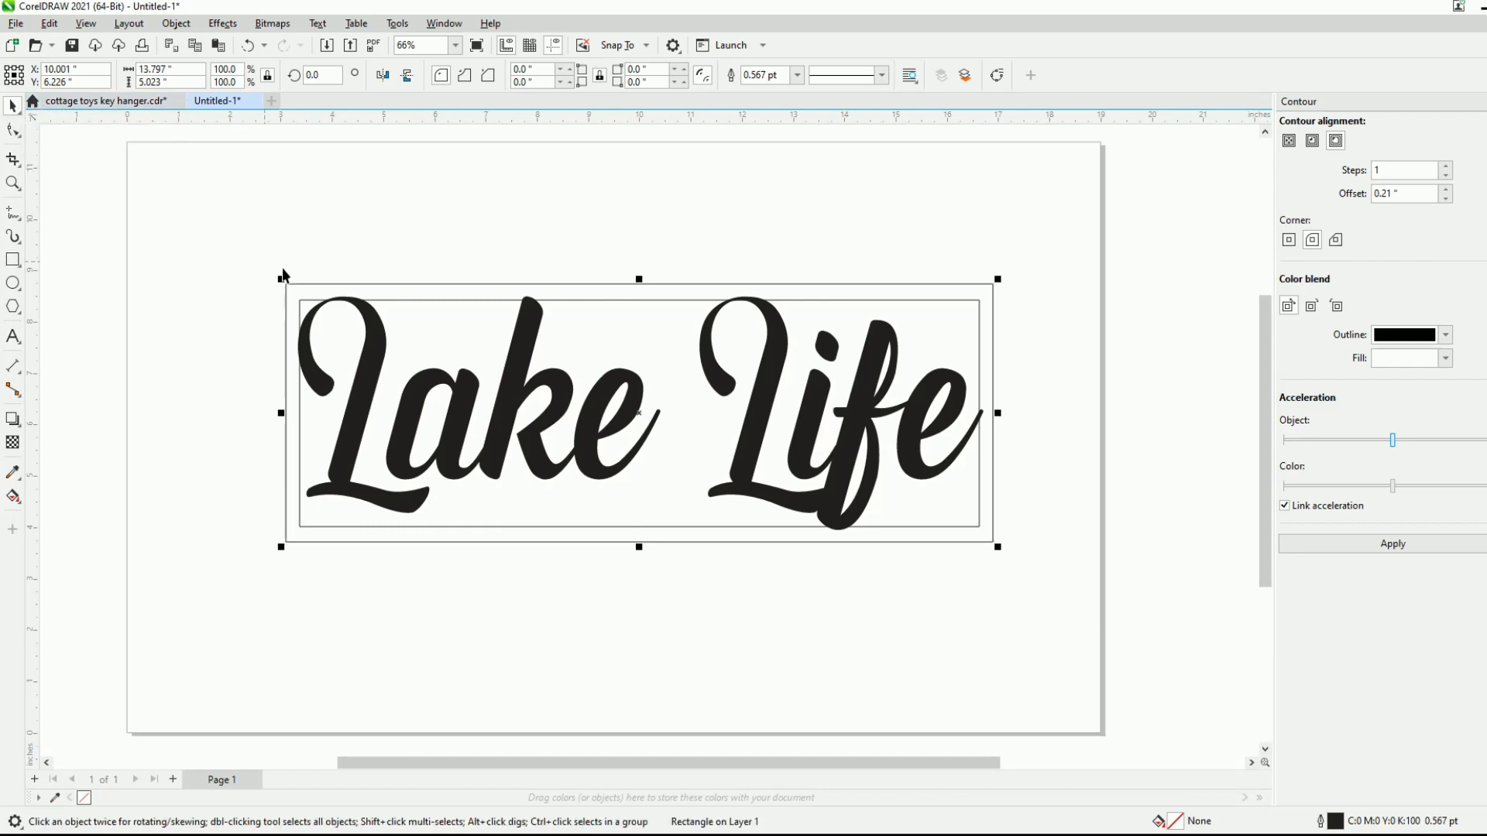
left_click(428, 301, "shift")
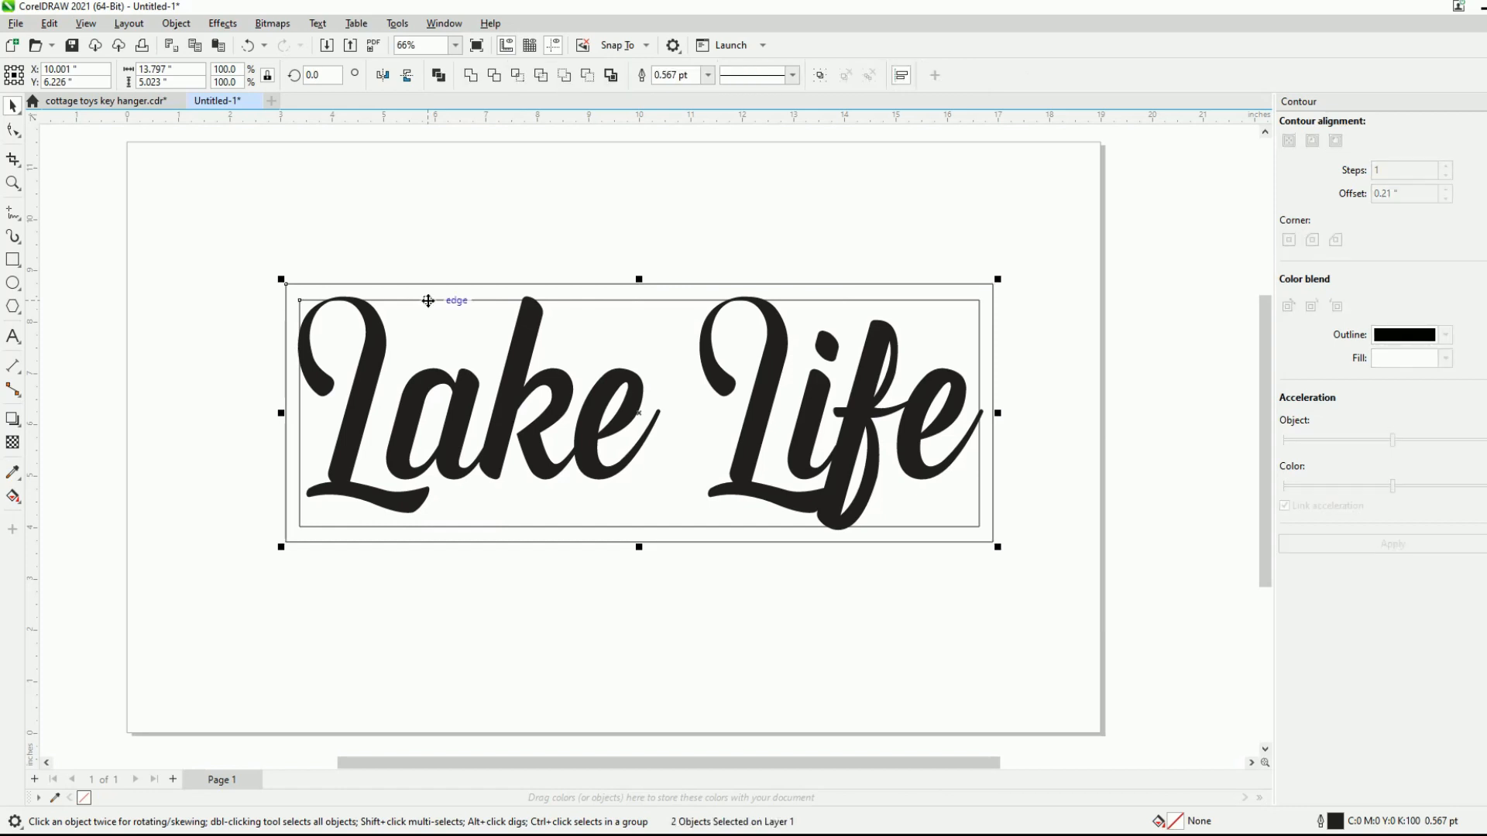
left_click(438, 75)
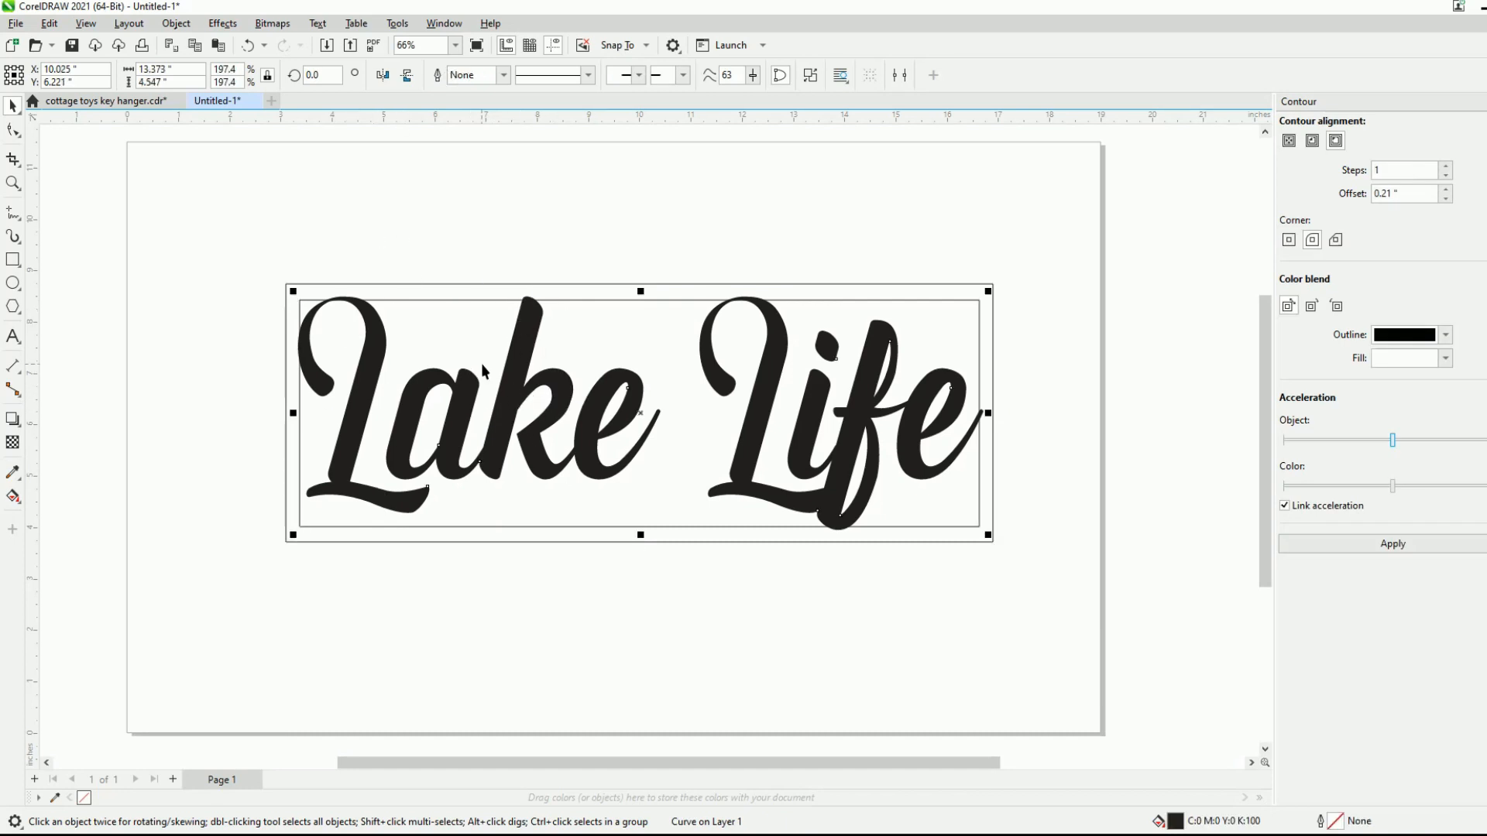
- Try combining the rectangular frame with the Lake Life lettering, and undo the combination
left_click(587, 283, "shift")
left_click(443, 76)
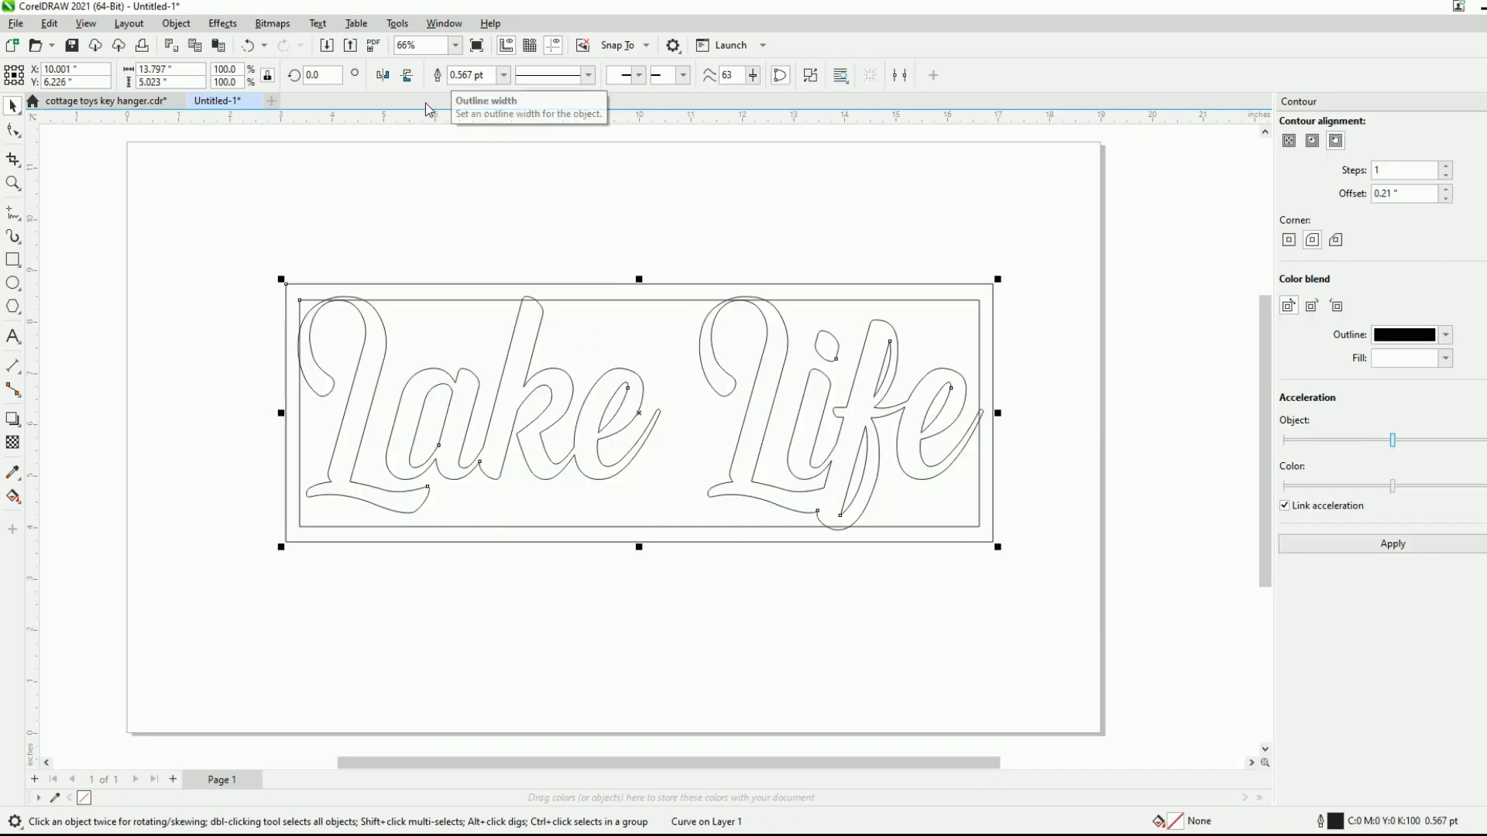
key("ctrl+z")
left_click(413, 268)
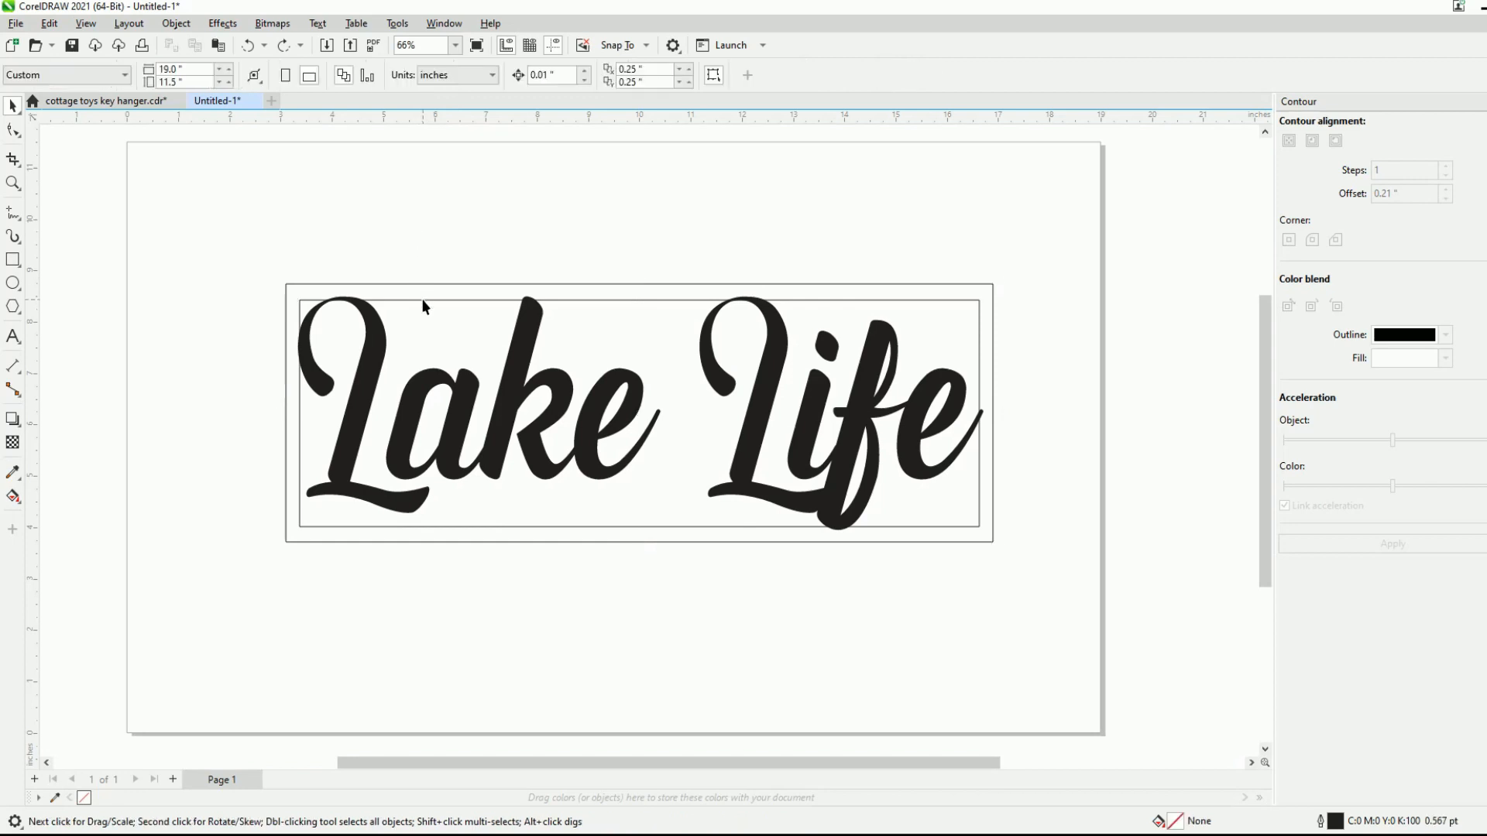
left_click(423, 301)
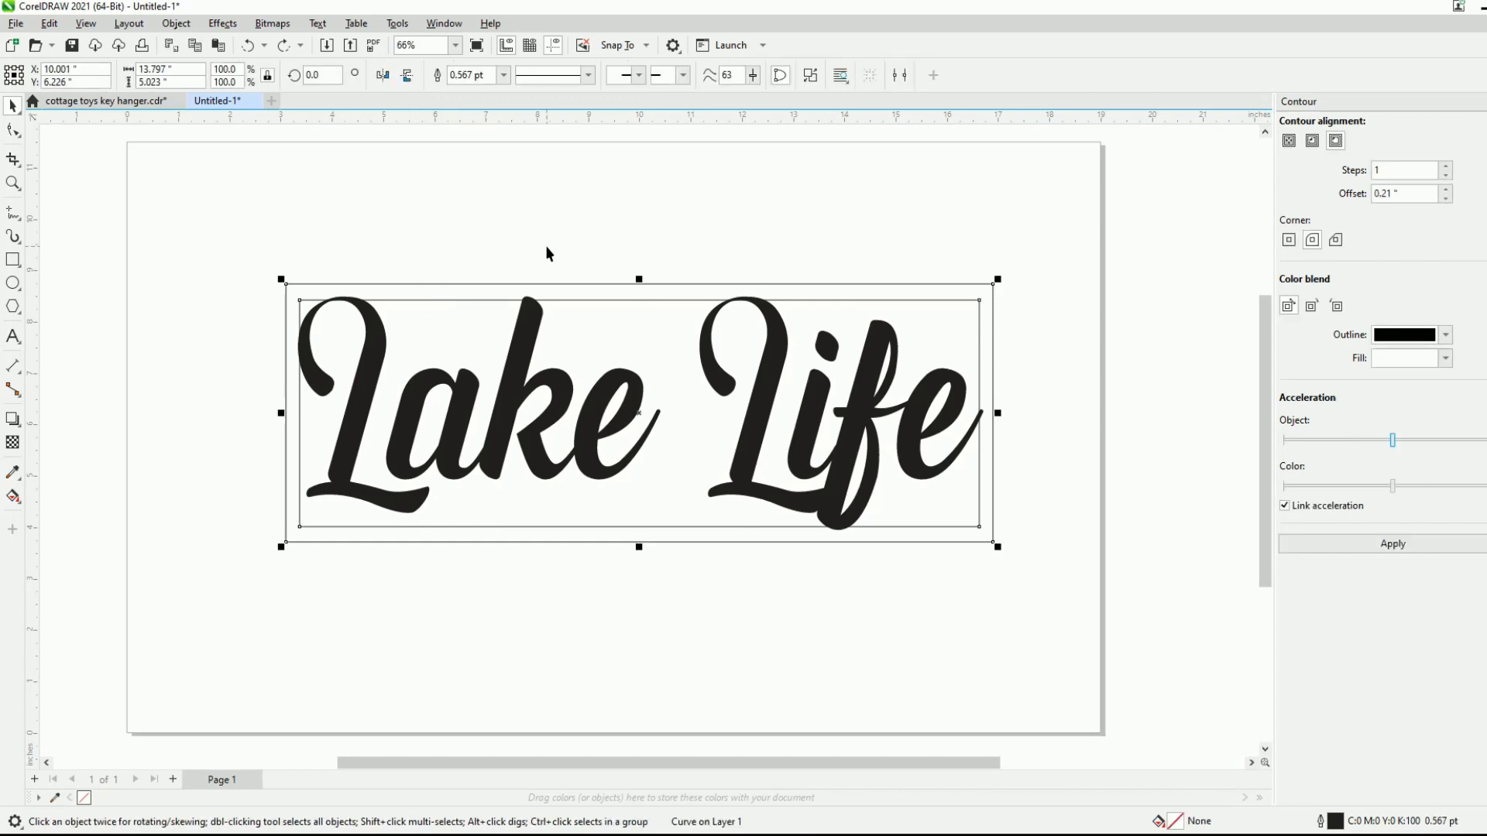
left_click(533, 227)
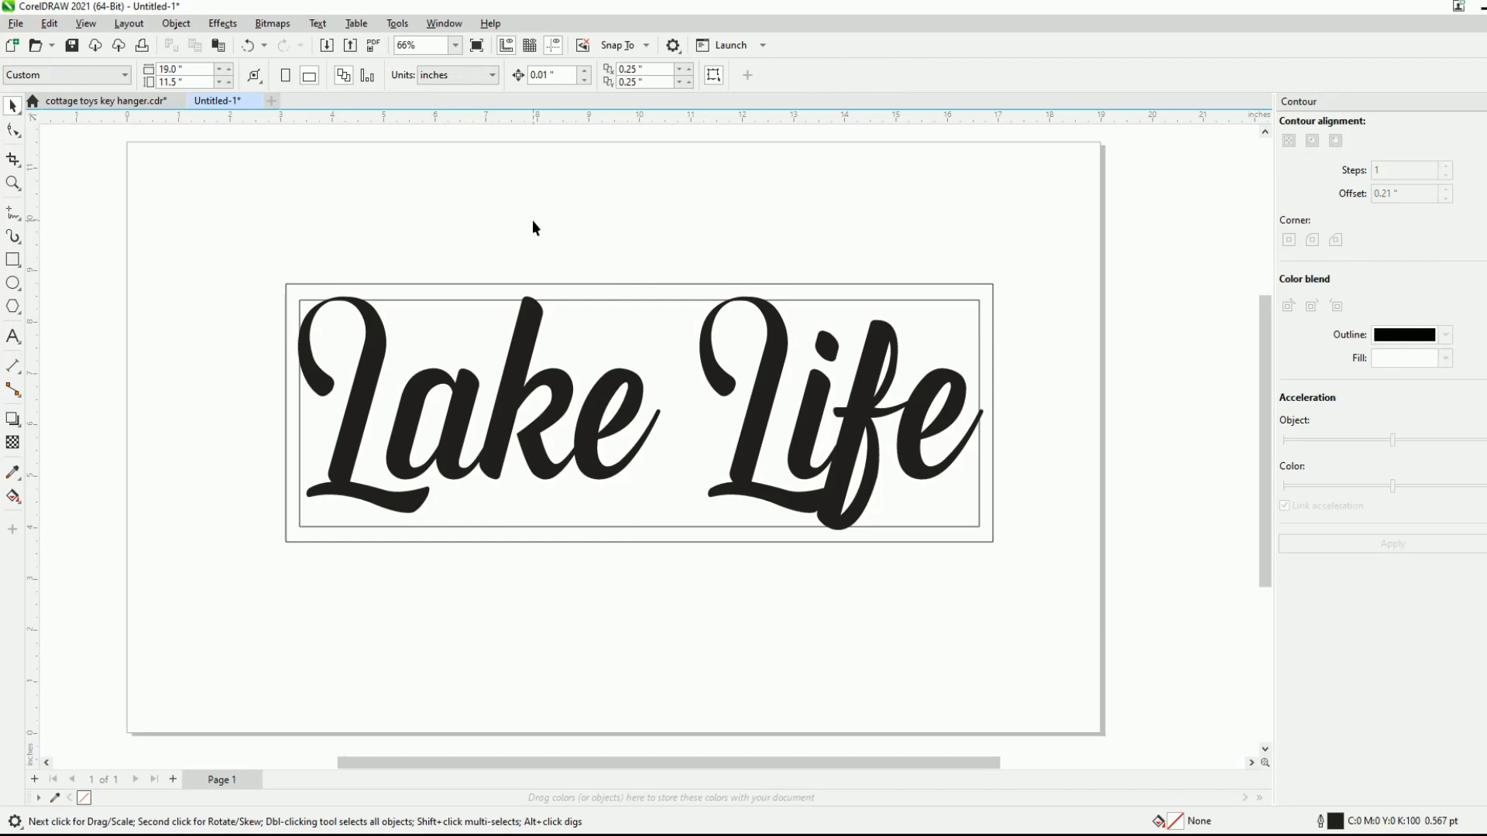
left_click(522, 338)
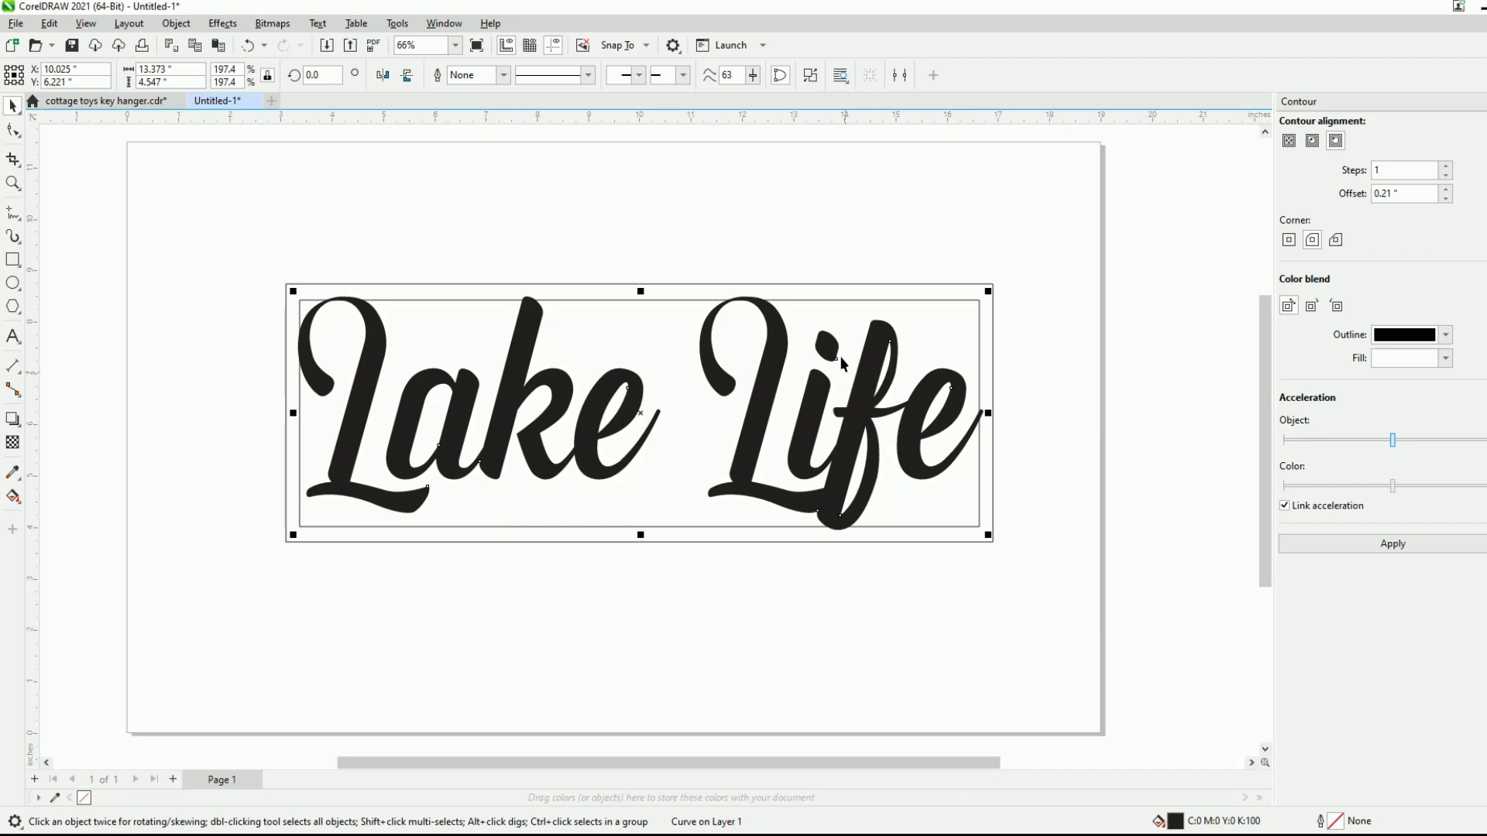
left_click(514, 374)
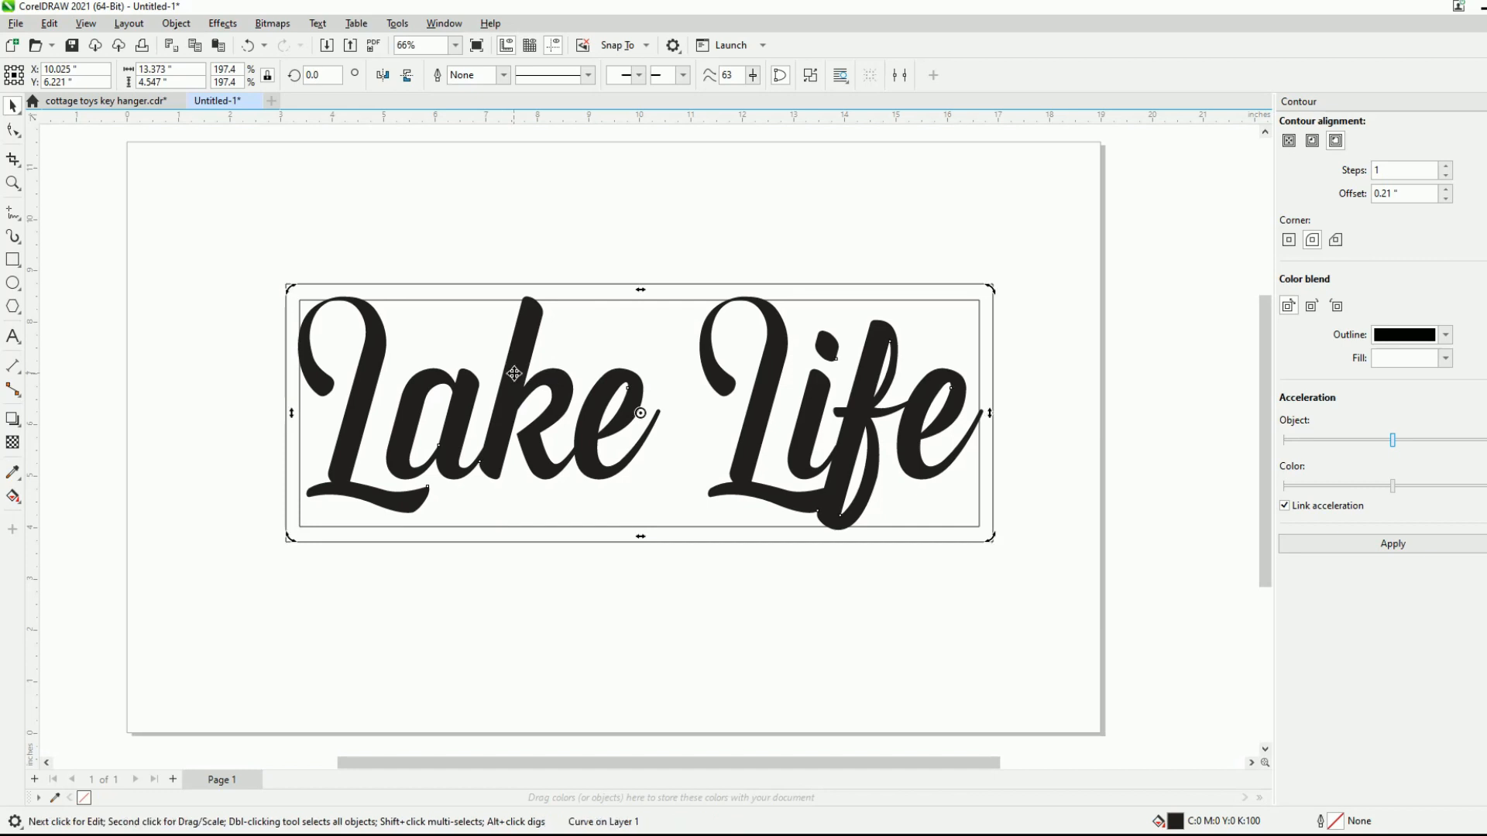
left_click(356, 200)
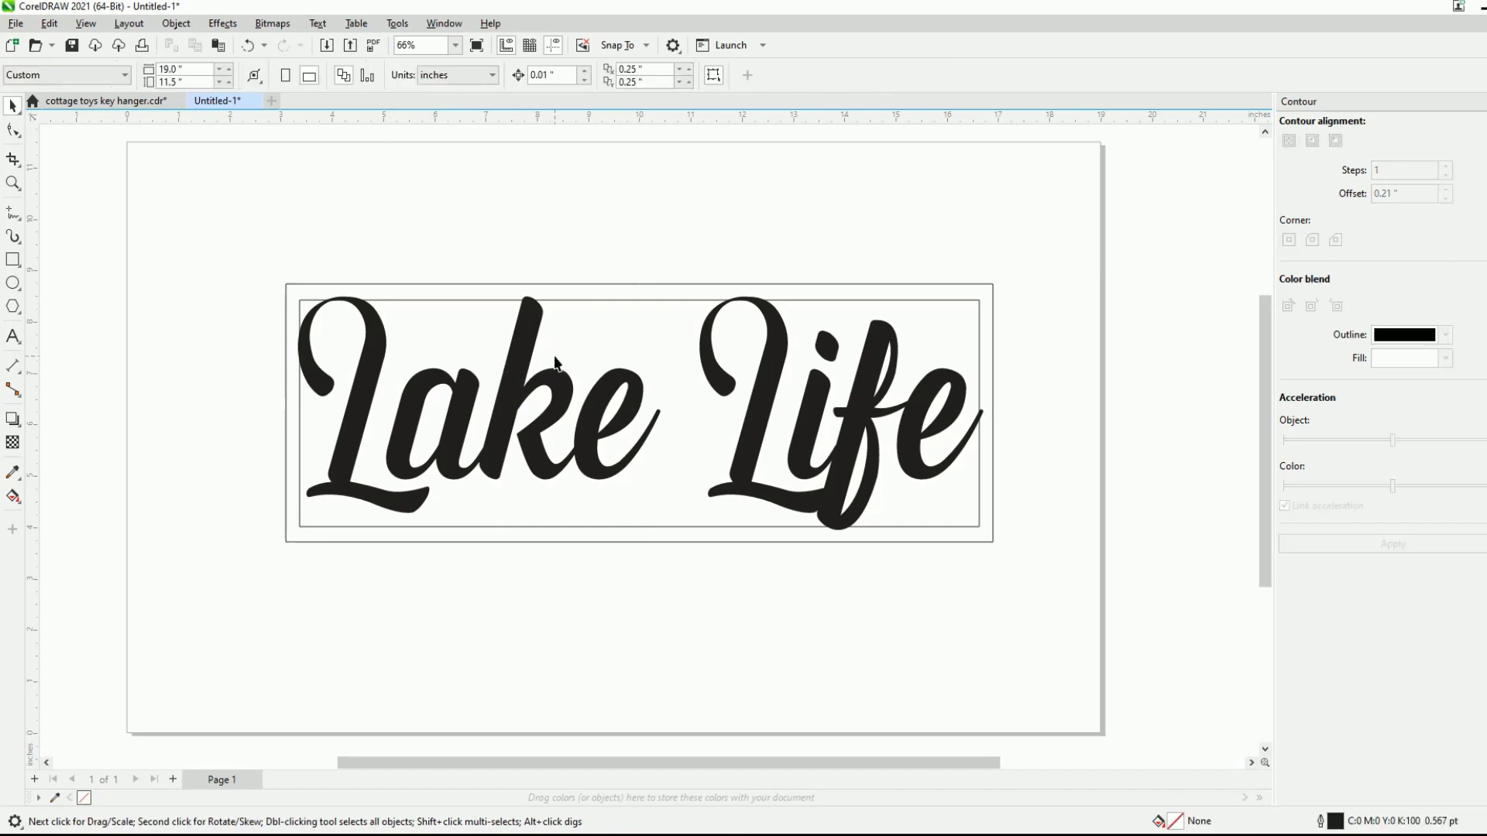
- Apply a one-step outside contour with a 0.21 inch offset to the lettering and break the contour apart
left_click(523, 367)
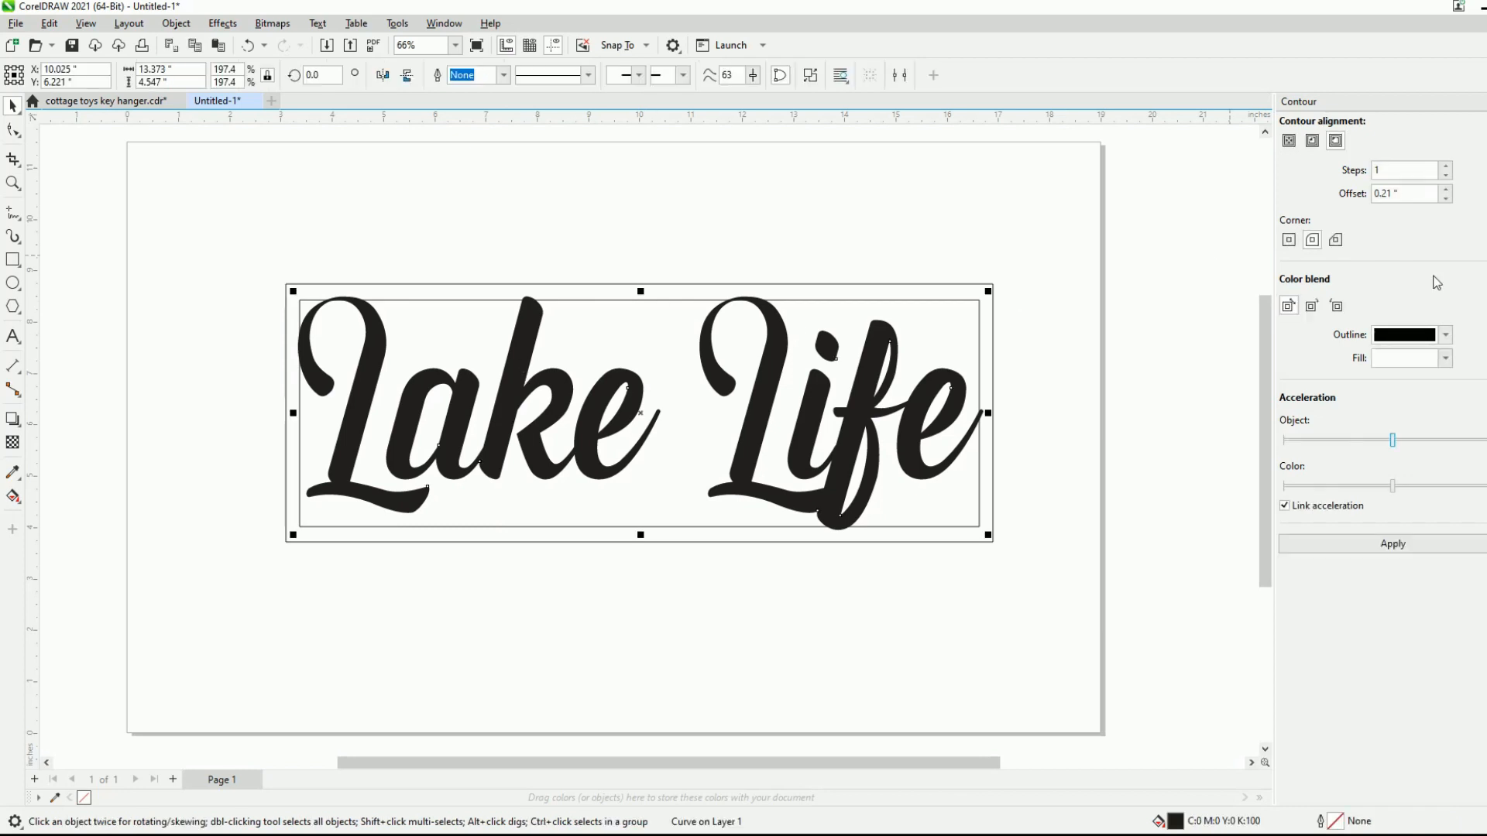
left_click(1410, 543)
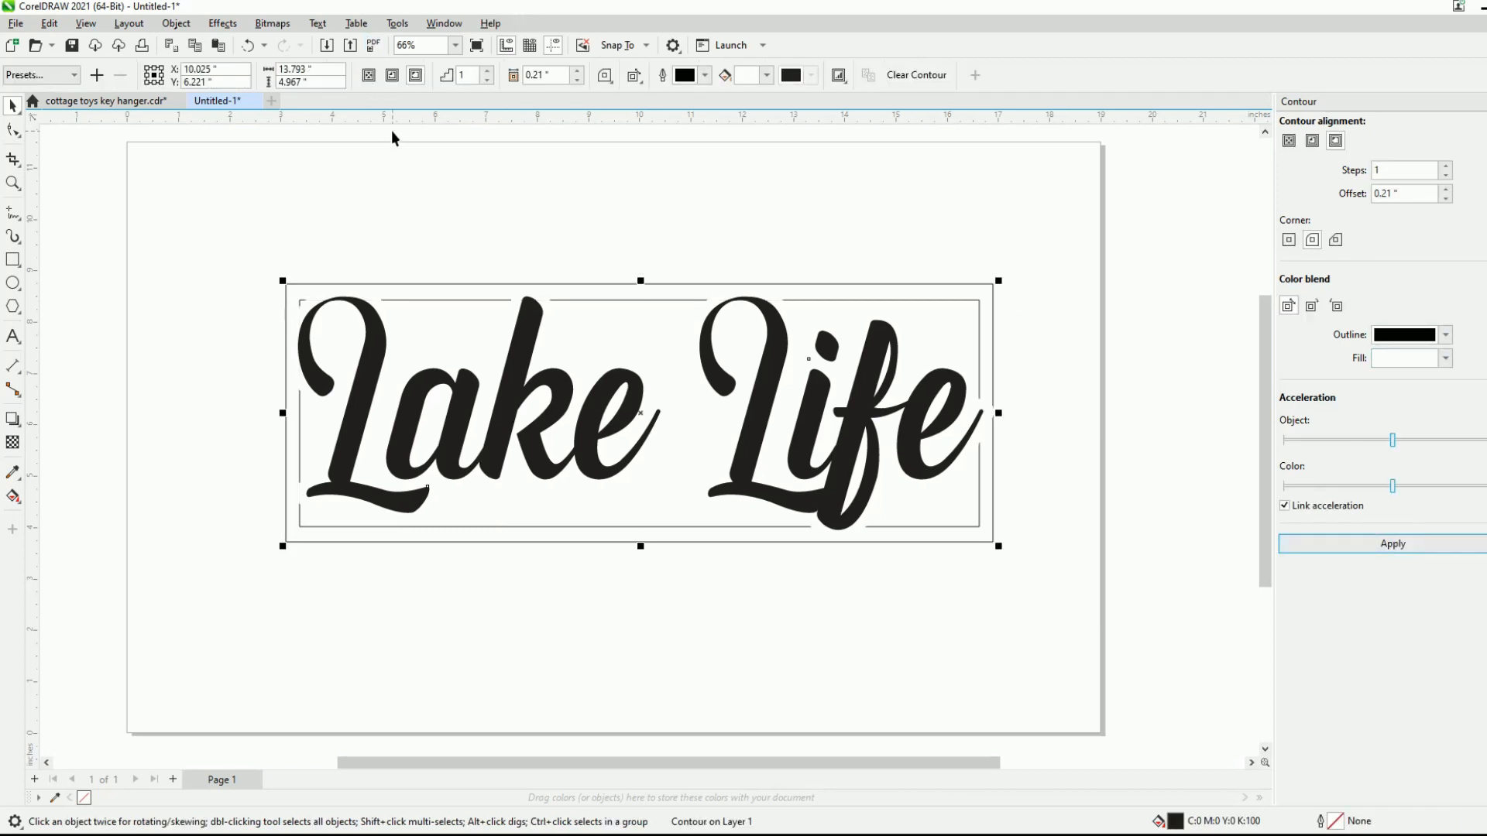
left_click(175, 24)
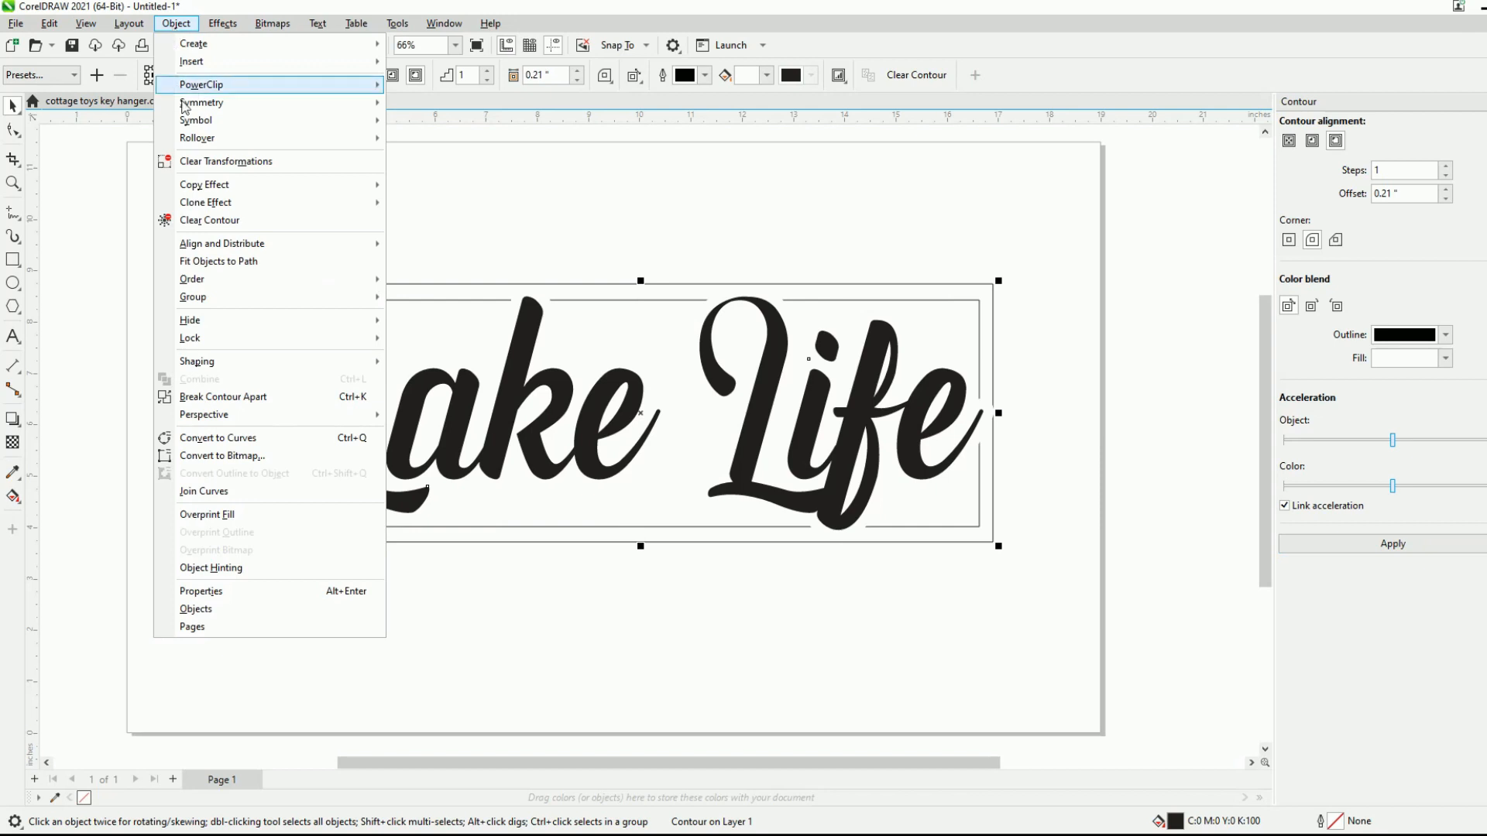
left_click(291, 397)
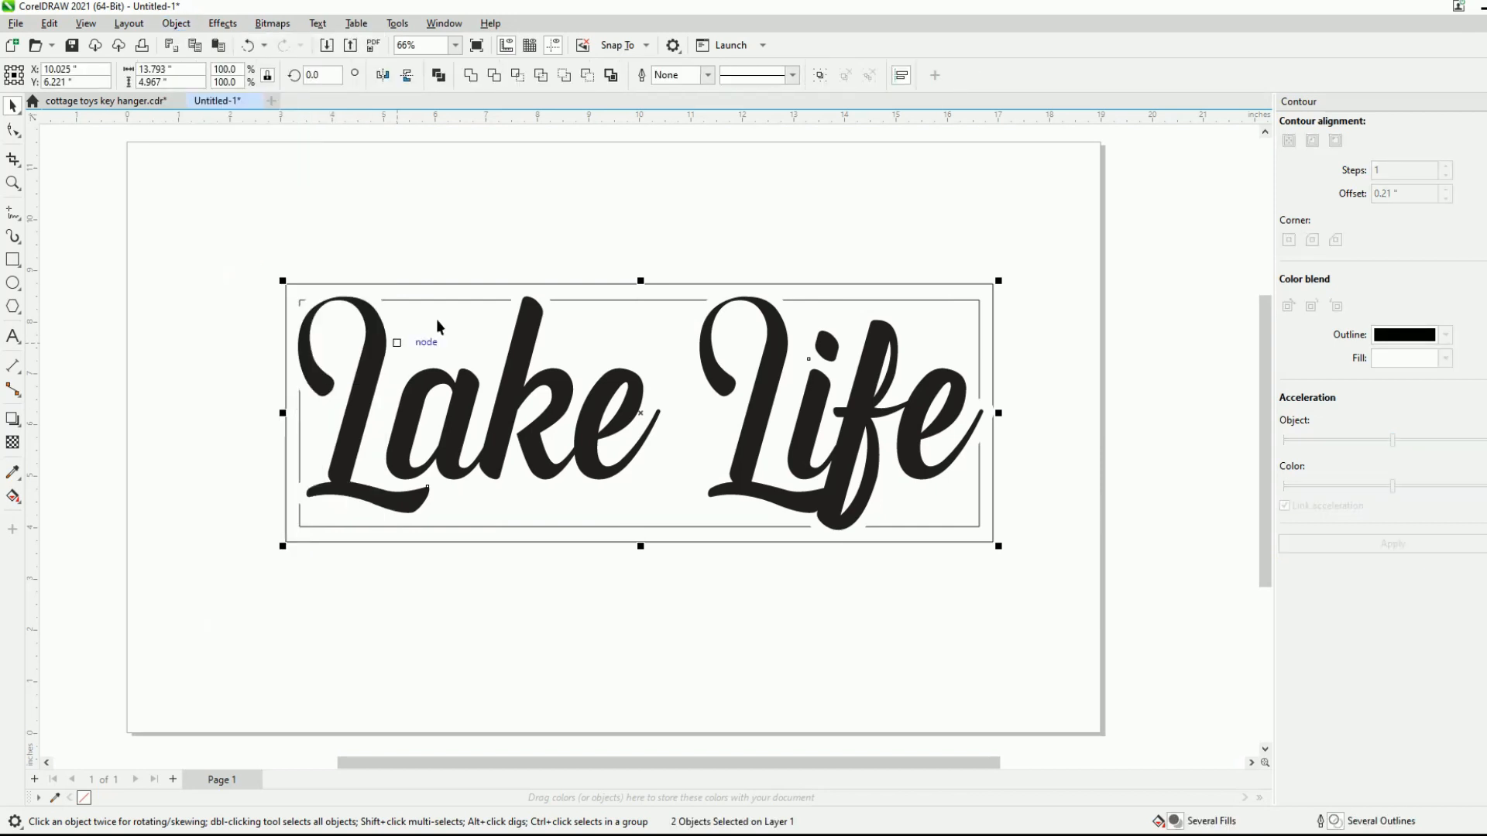
- Give the lettering and its offset contour a hairline outline
left_click(707, 75)
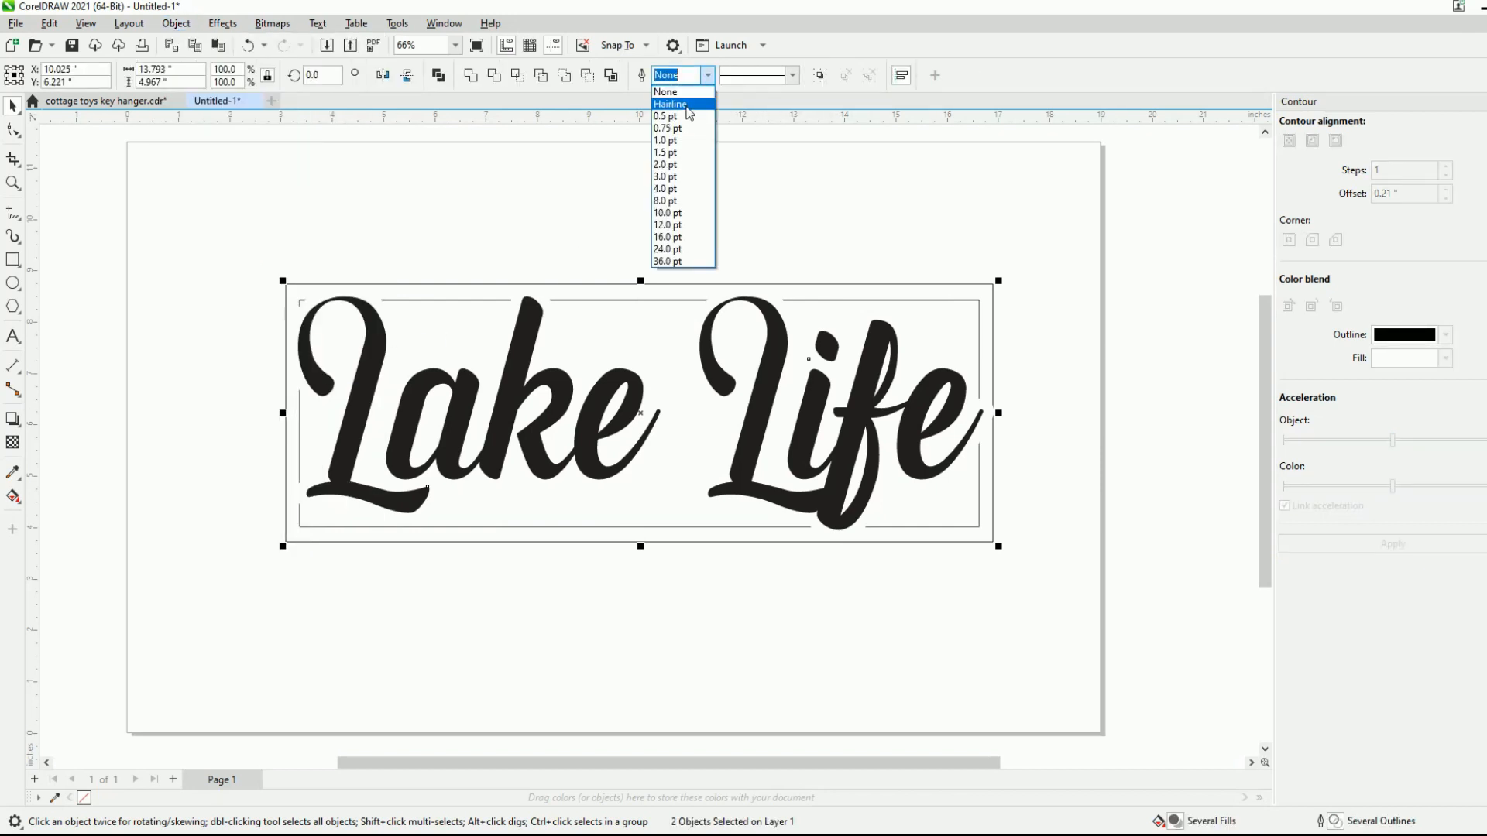
left_click(681, 104)
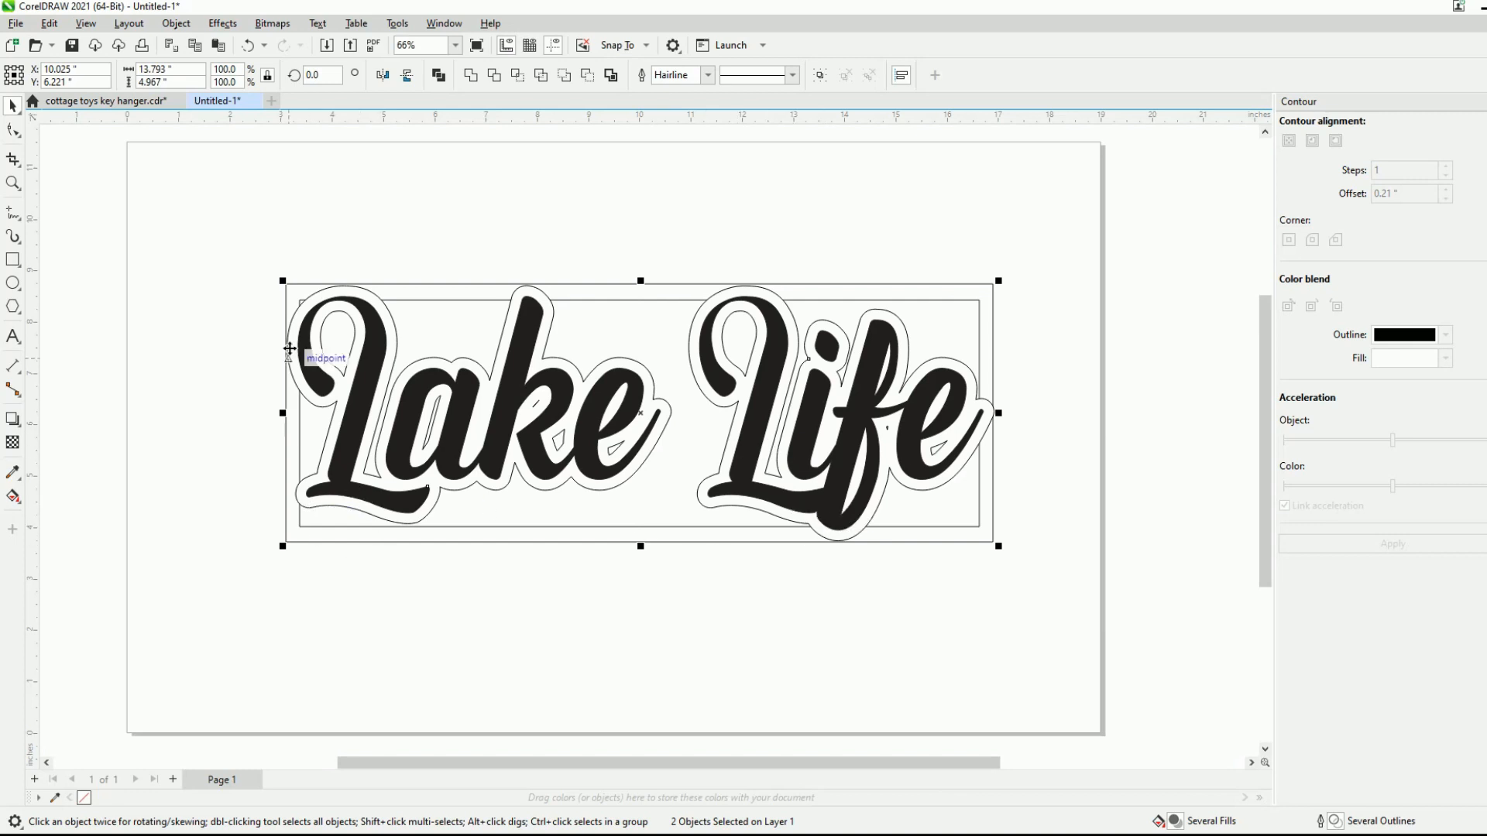
- Enlarge the rectangular frame to about 13.97 by 5.09 inches and nudge it right and up to centre it around the contour
left_click(411, 281)
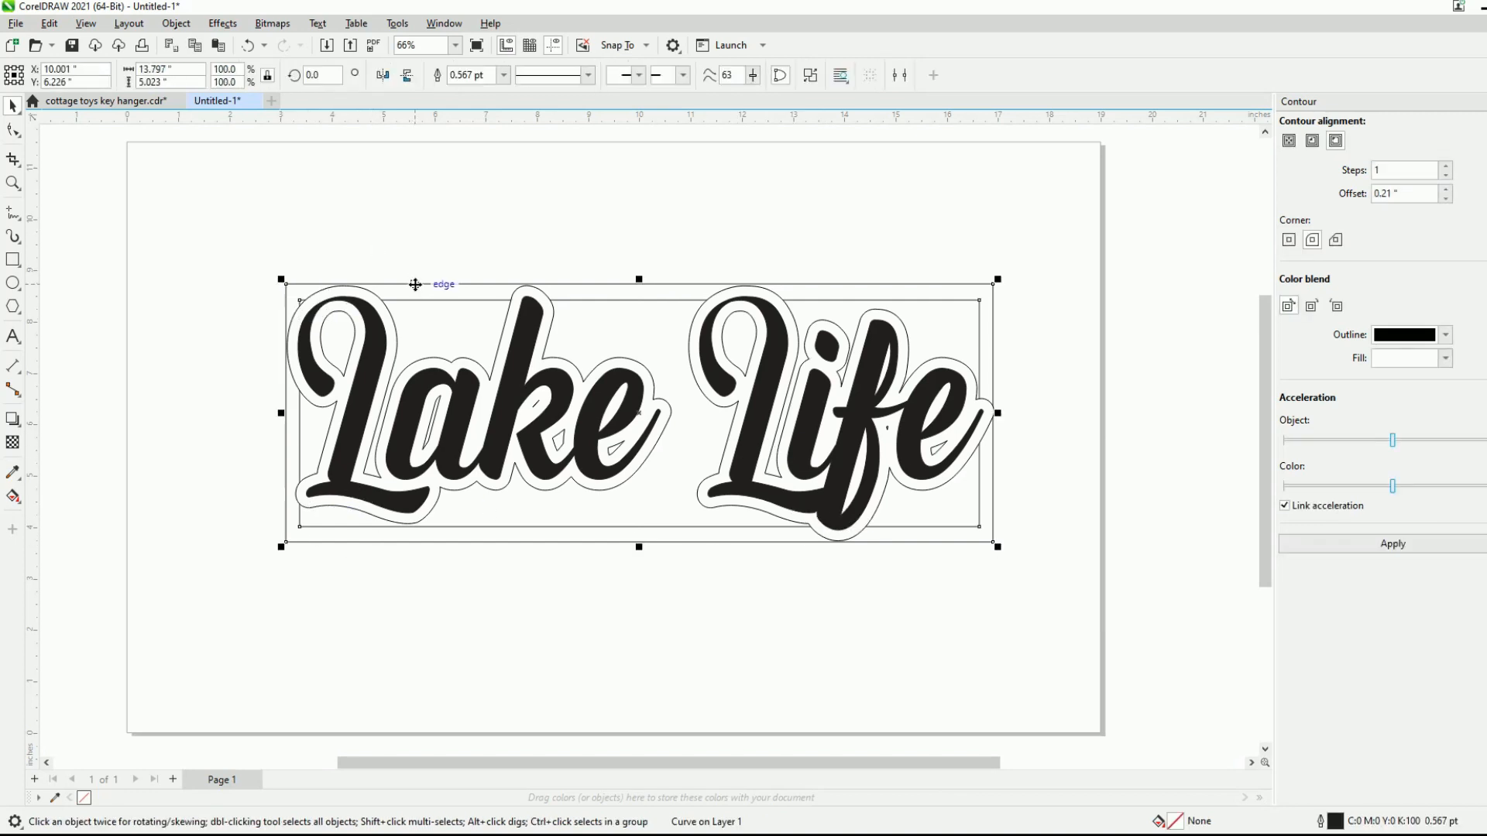
left_click_drag(281, 547, 271, 555)
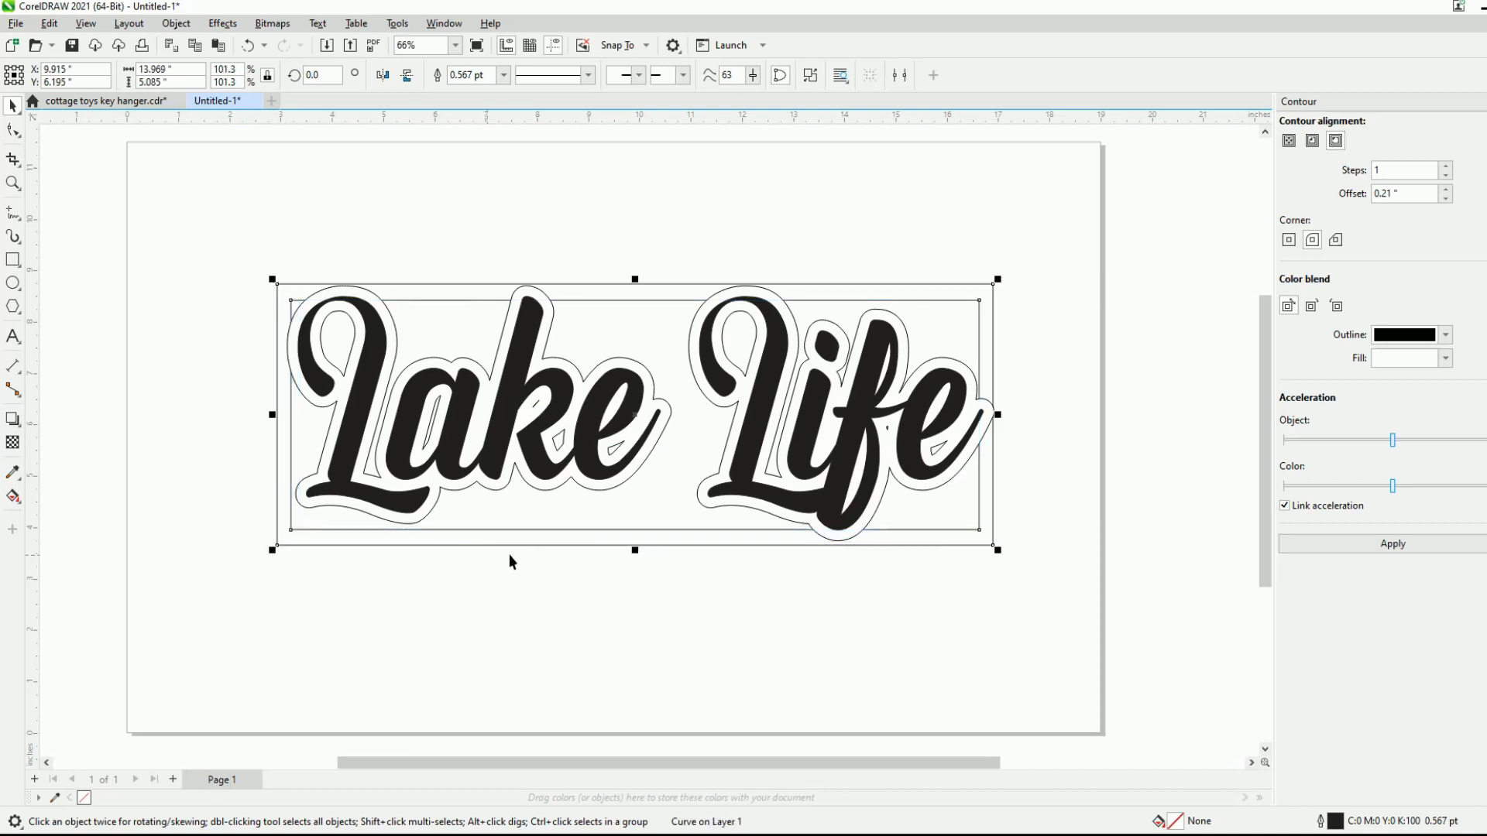
key("Right")
key("Right")
key("Right")
key("Right")
key("Up")
key("Right")
key("Up")
key("Up")
left_click(627, 580)
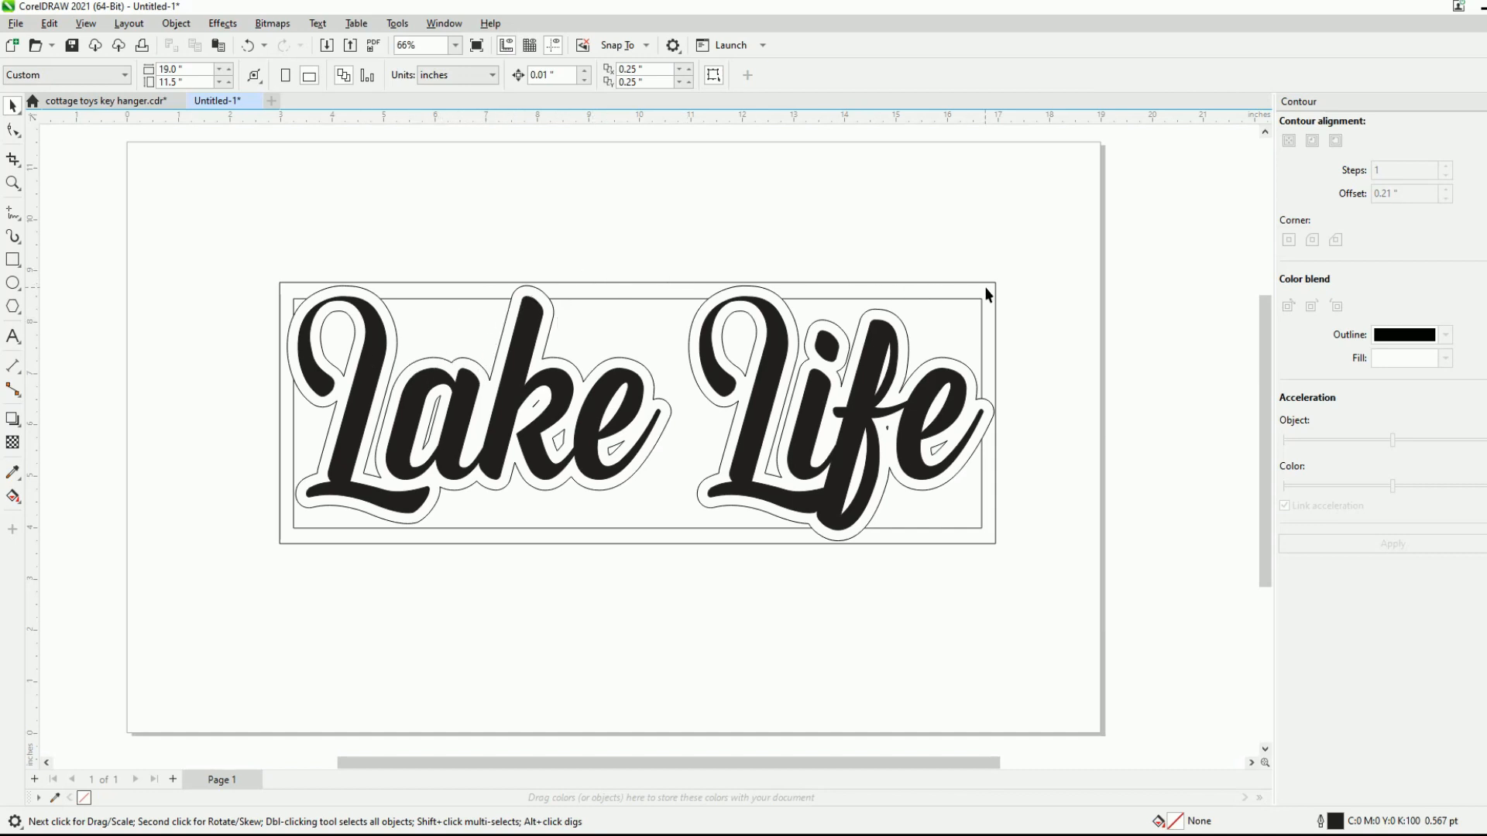
- Weld the offset contour and the rectangular frame into a single curve
left_click(793, 316)
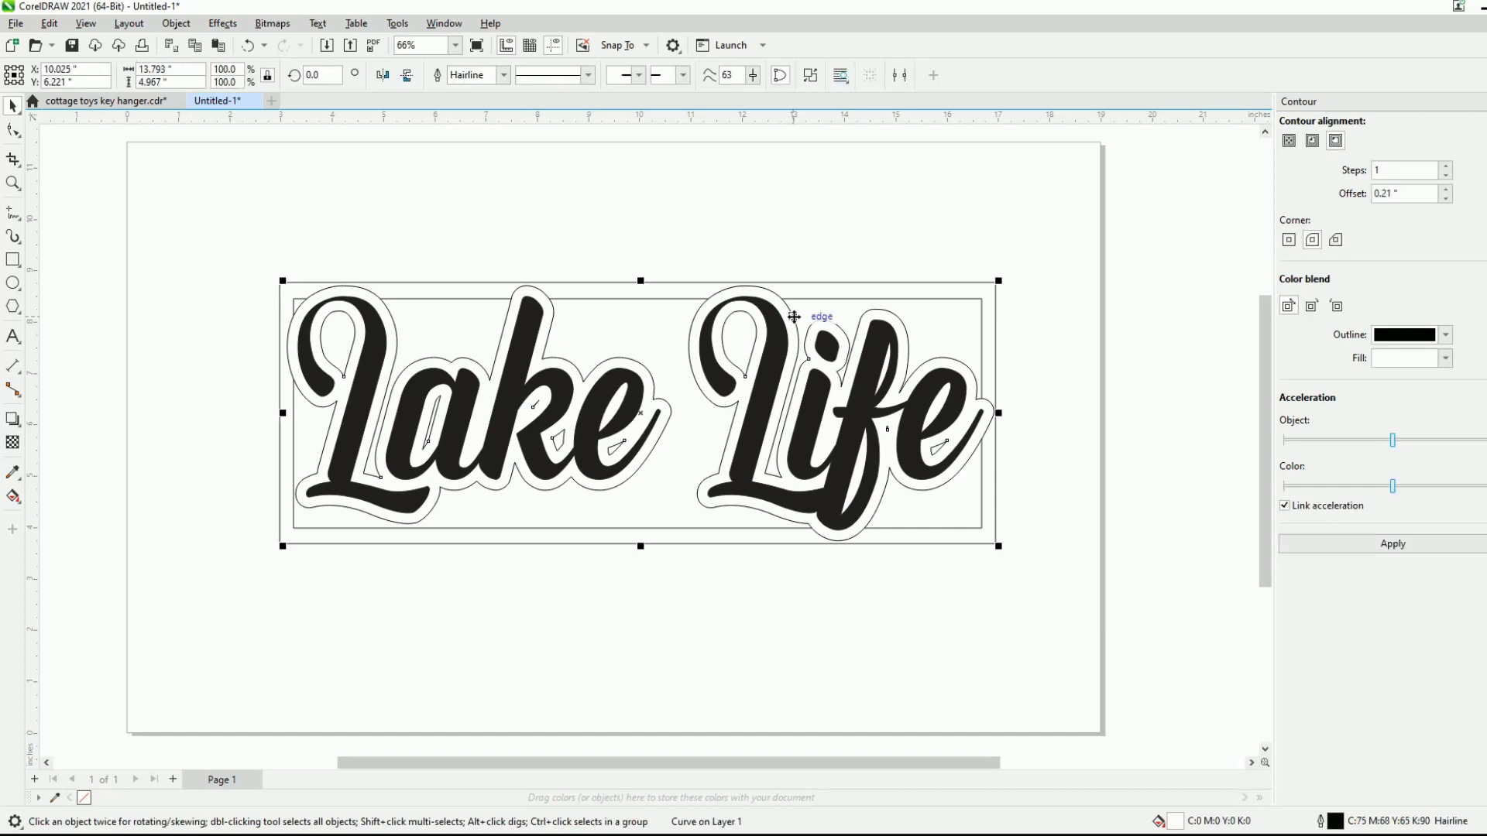
left_click(996, 332, "shift")
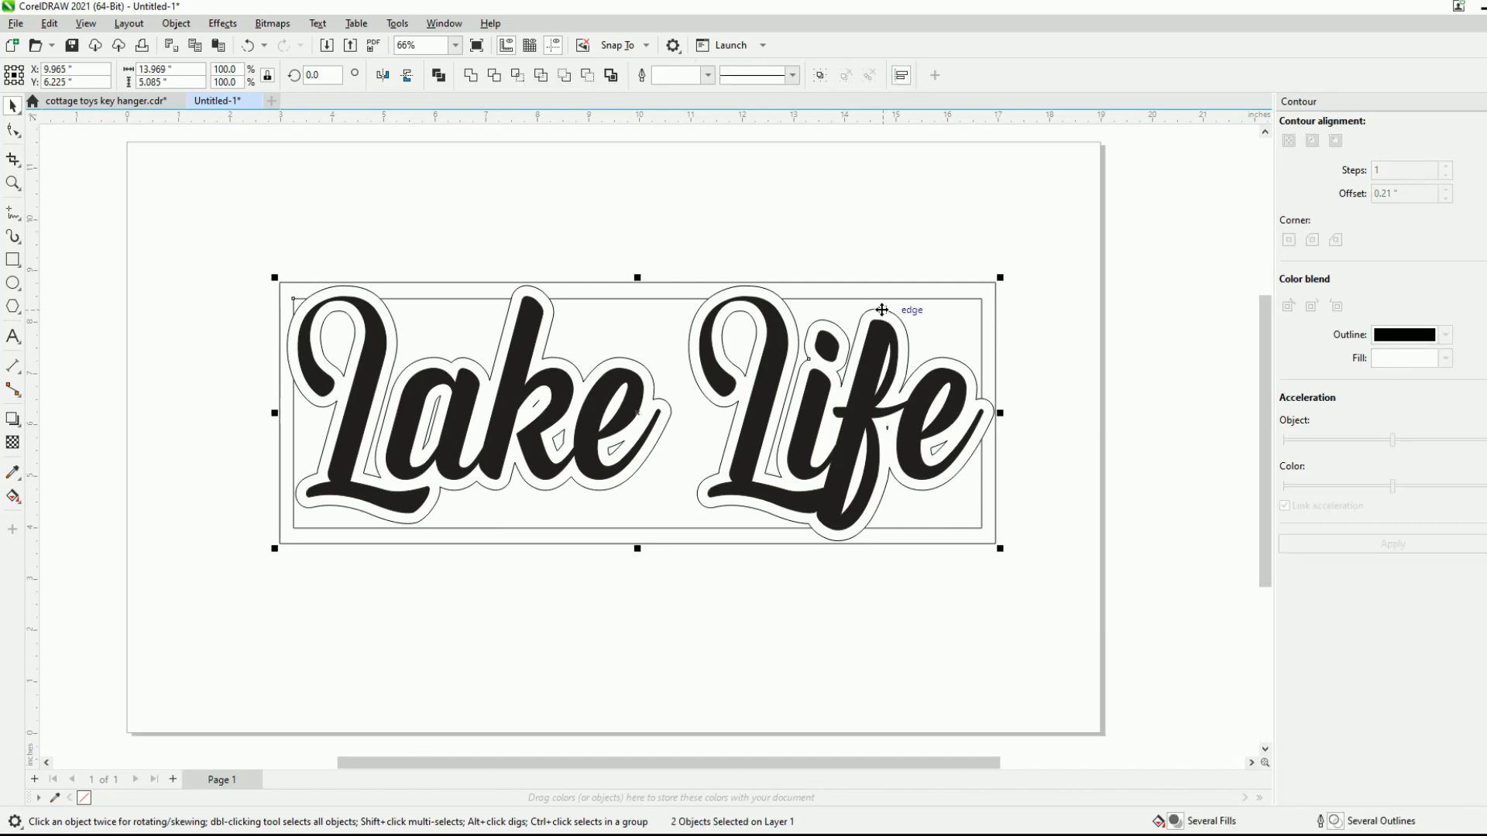
left_click(471, 75)
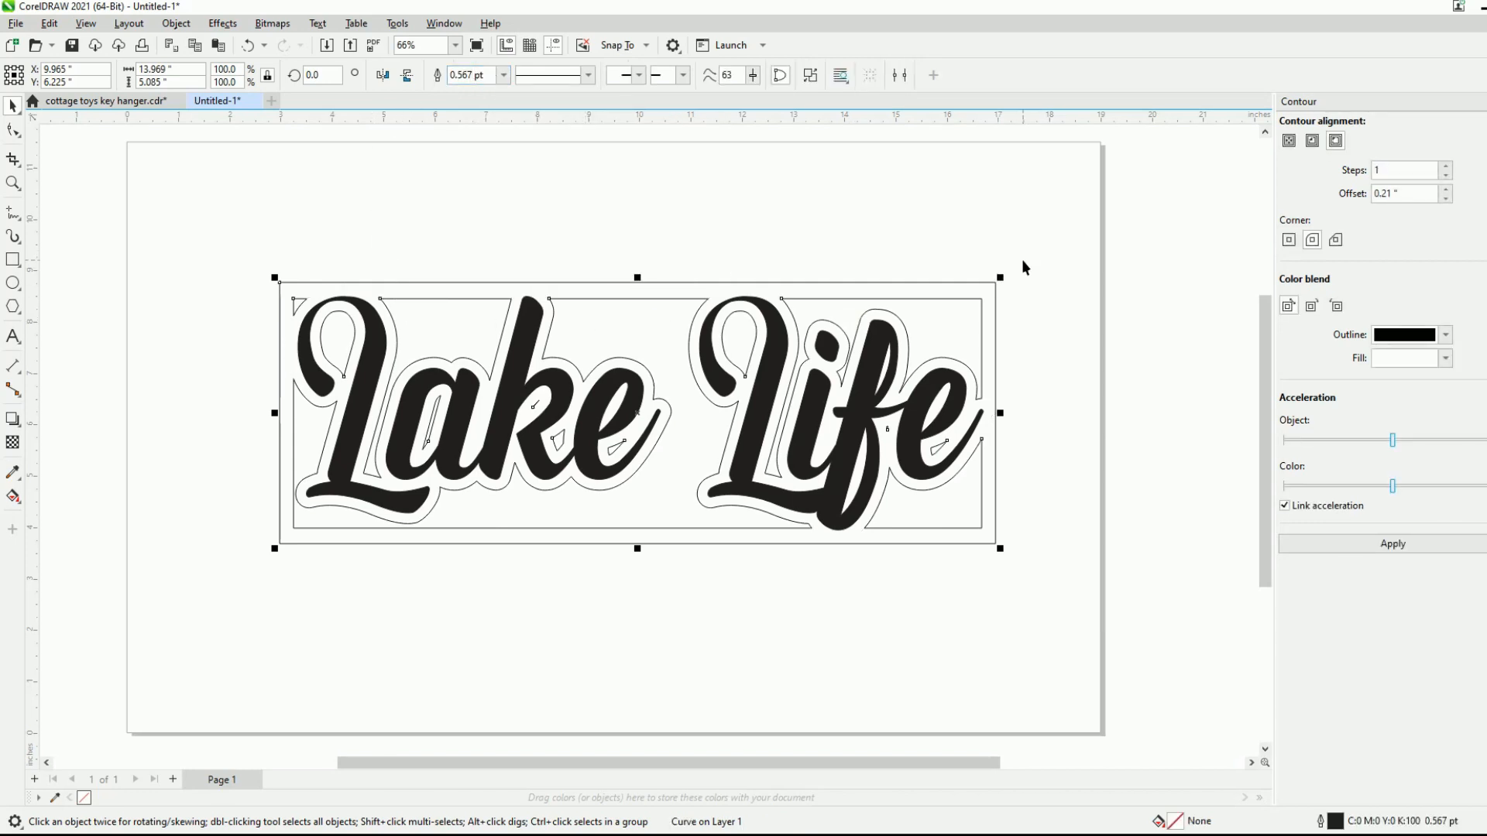
scroll(881, 330, "up", 2)
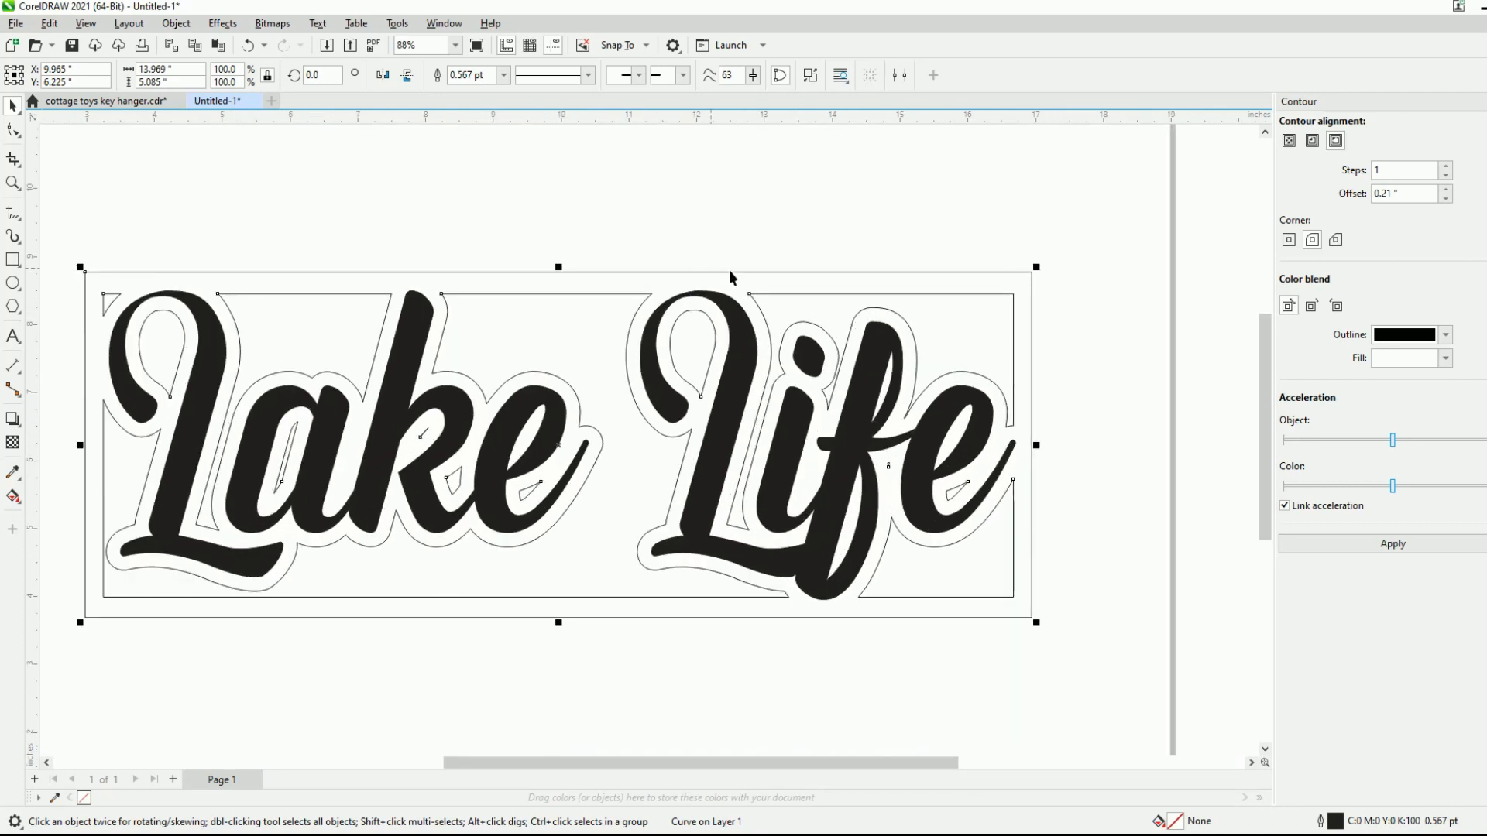
scroll(1014, 309, "down", 1)
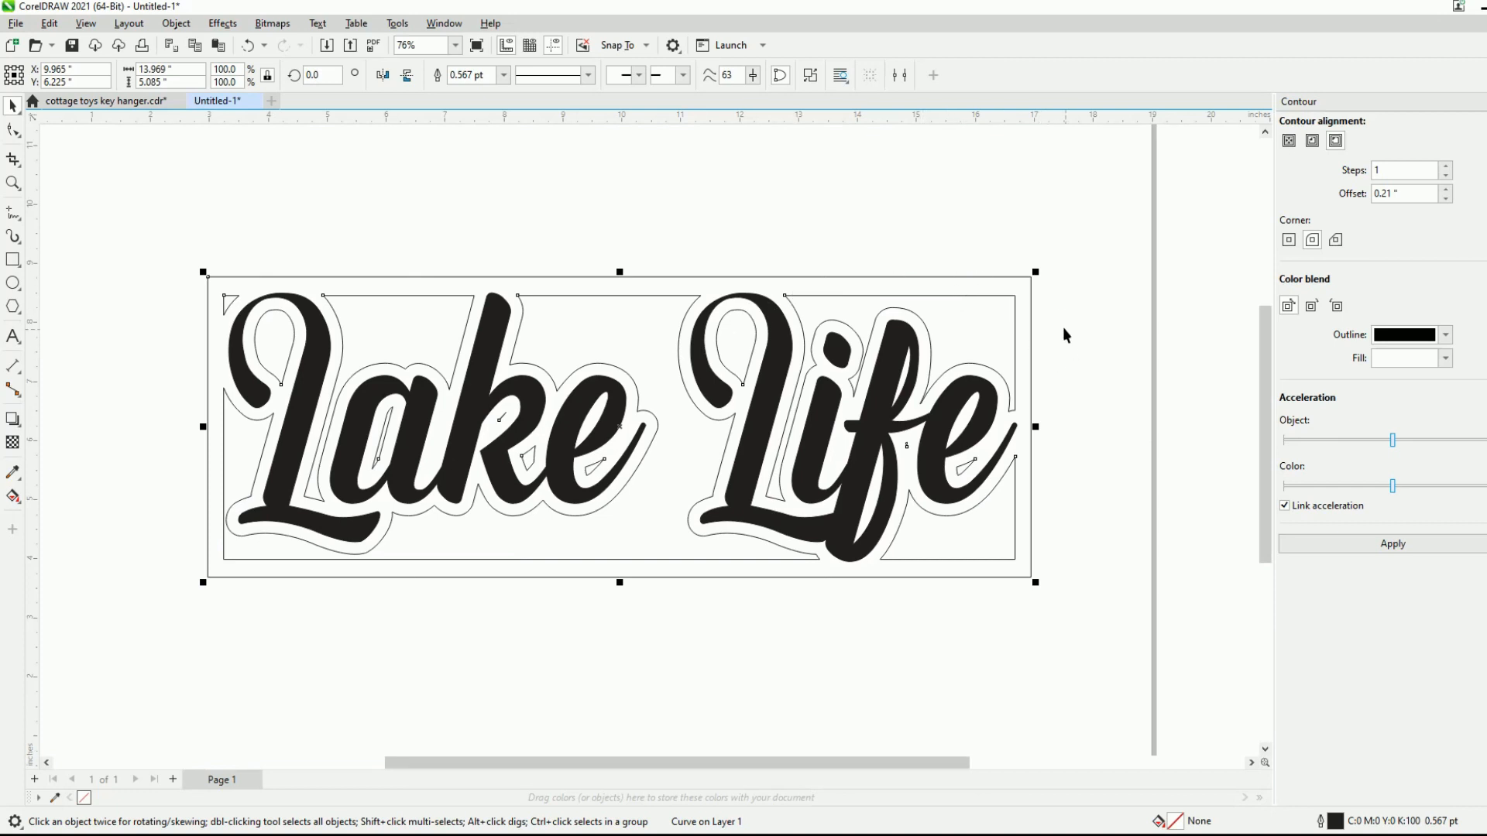
scroll(955, 322, "up", 2)
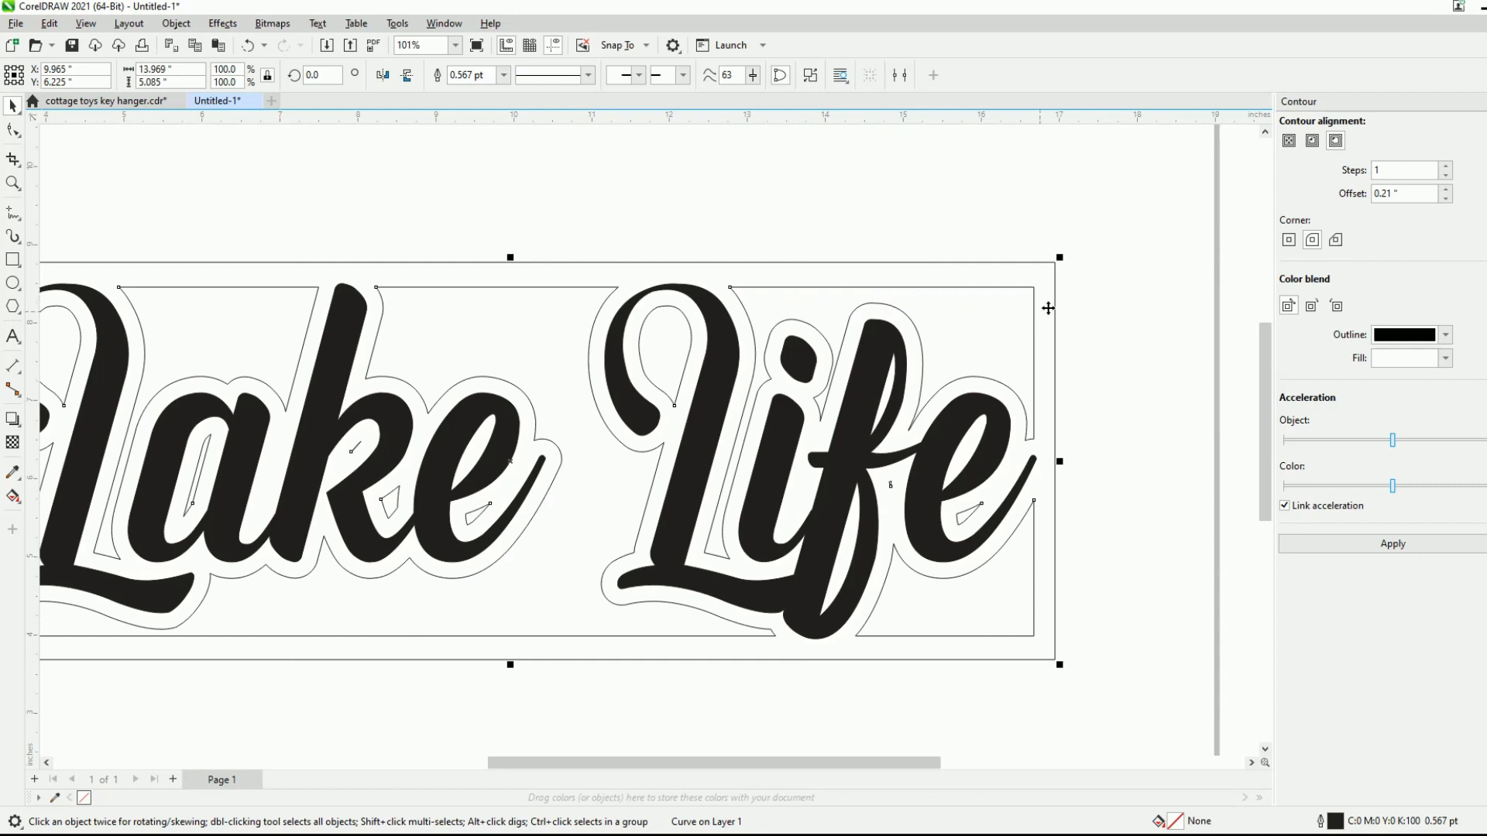
scroll(1047, 309, "down", 3)
- Try a black-filled rectangle of about 14.63 by 5.54 inches around the whole sign, and delete it
left_click(13, 259)
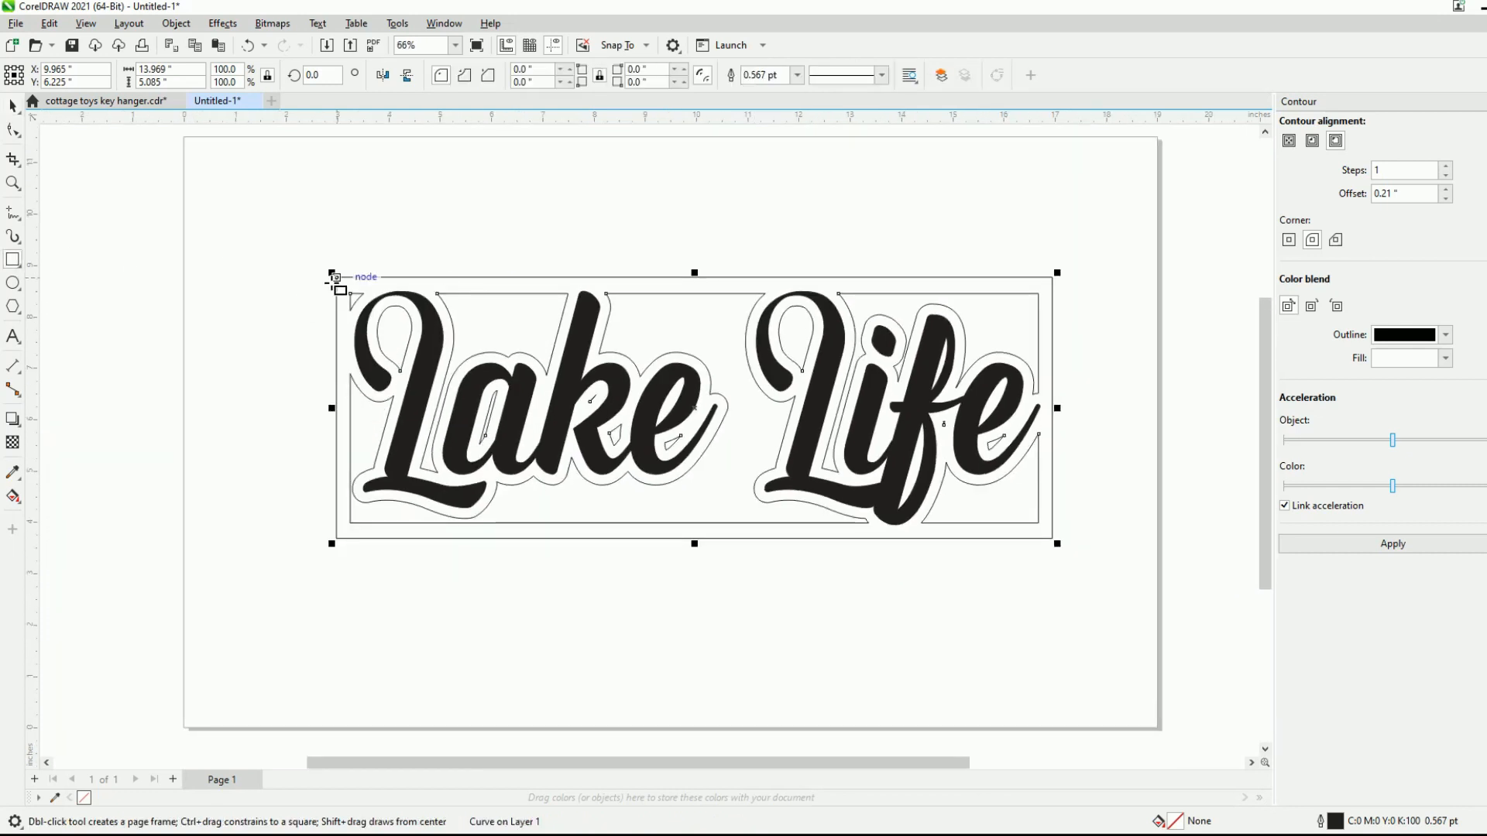
left_click_drag(334, 279, 811, 460)
key("ctrl+z")
left_click_drag(318, 266, 1069, 550)
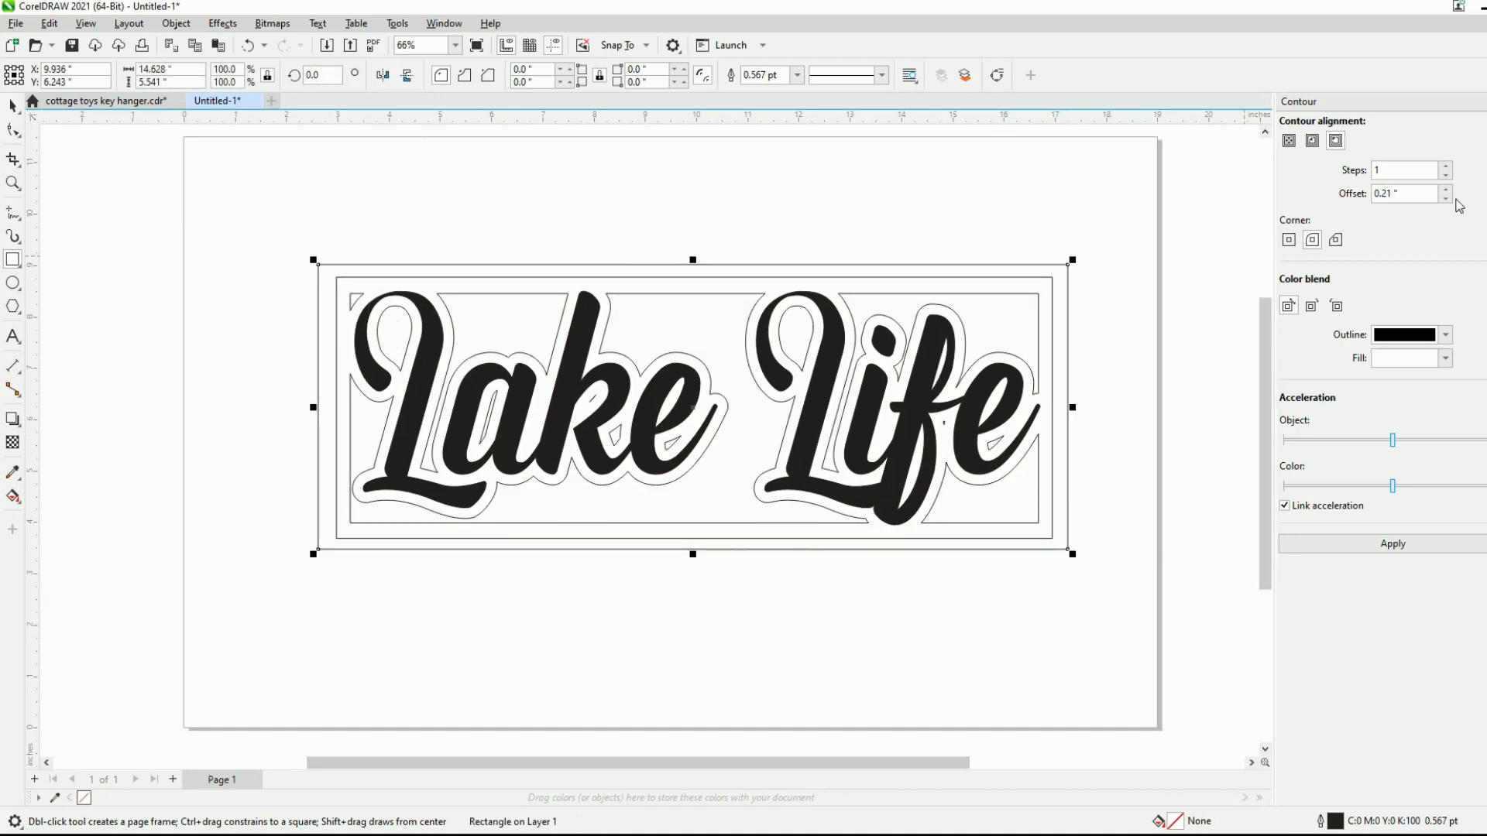
left_click(1480, 206)
key("shift+Page_Down")
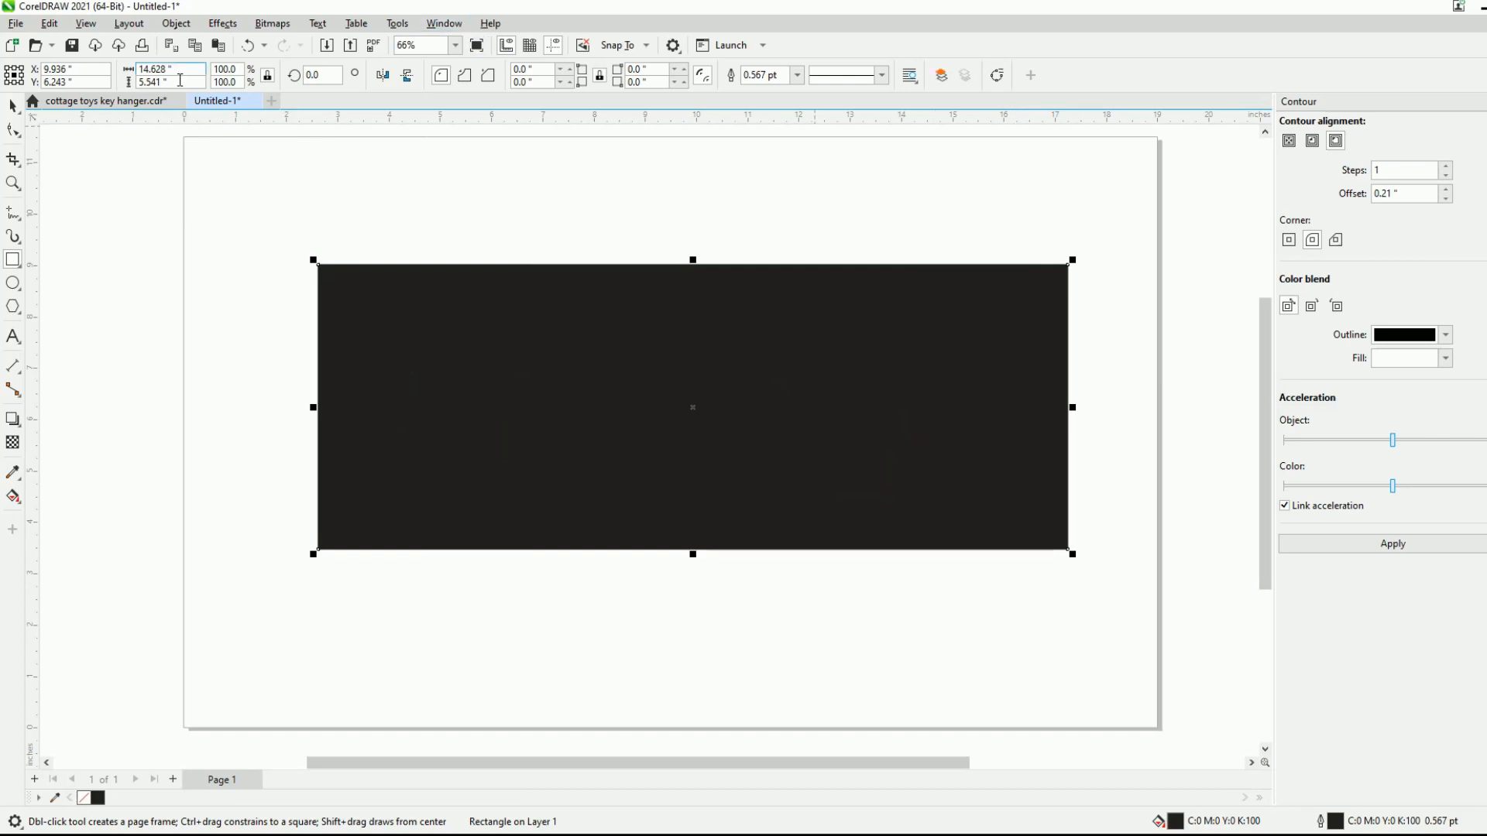
left_click(12, 107)
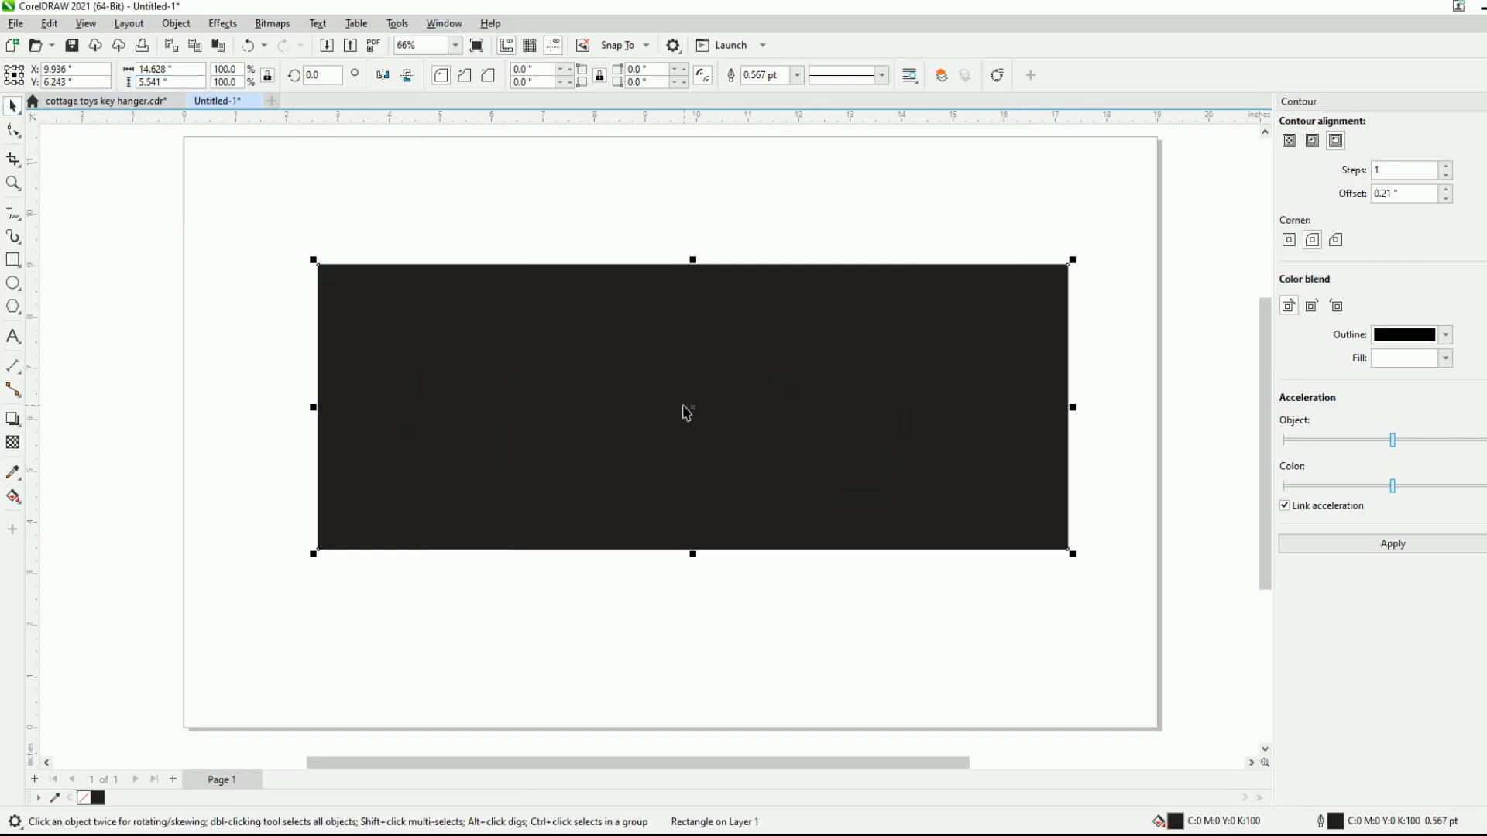
key("Delete")
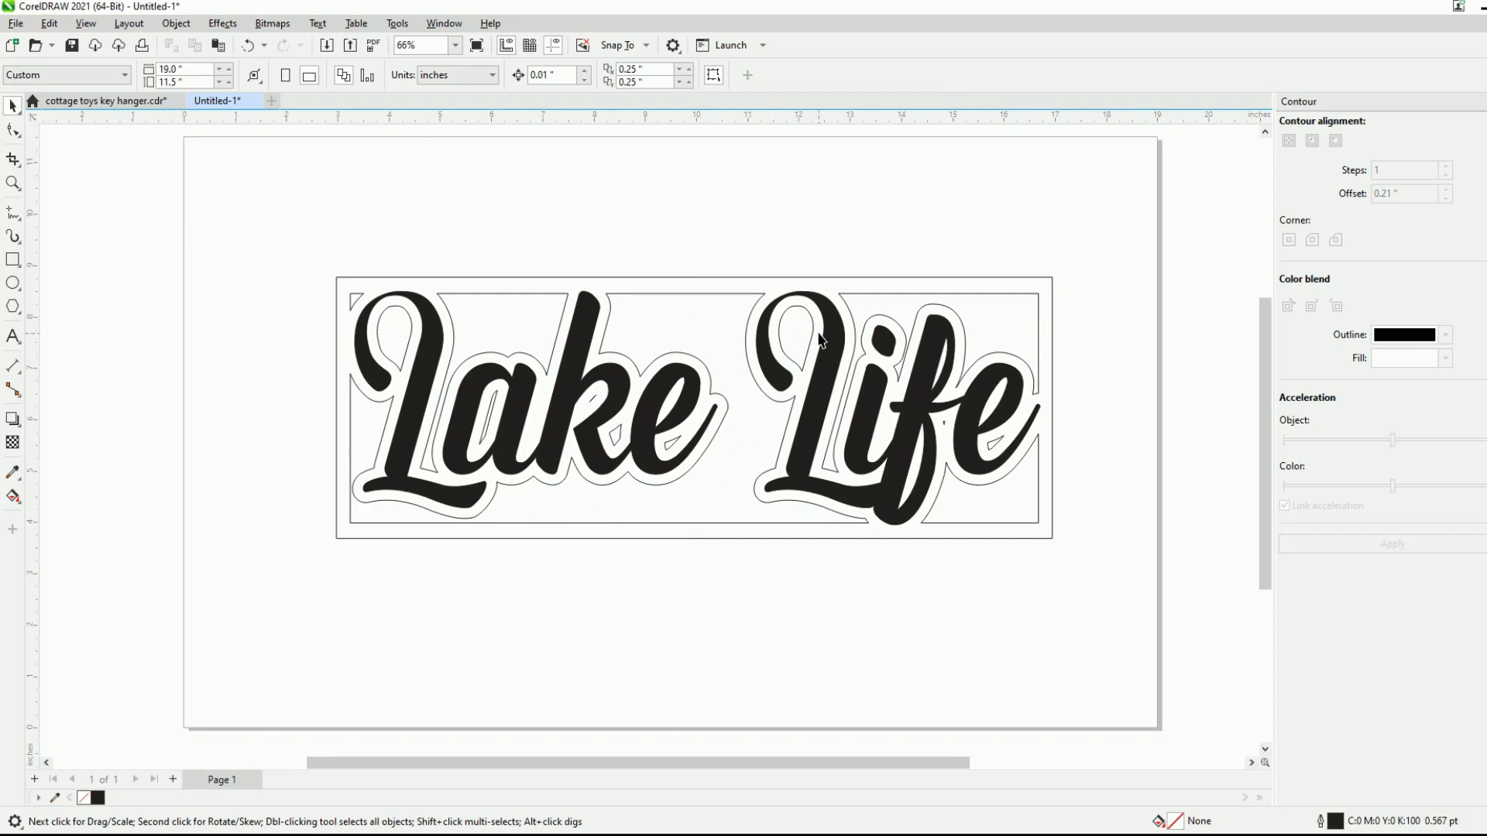
- Scale the lettering and welded frame together down to about 8.81 by 3.21 inches
scroll(793, 325, "up", 2)
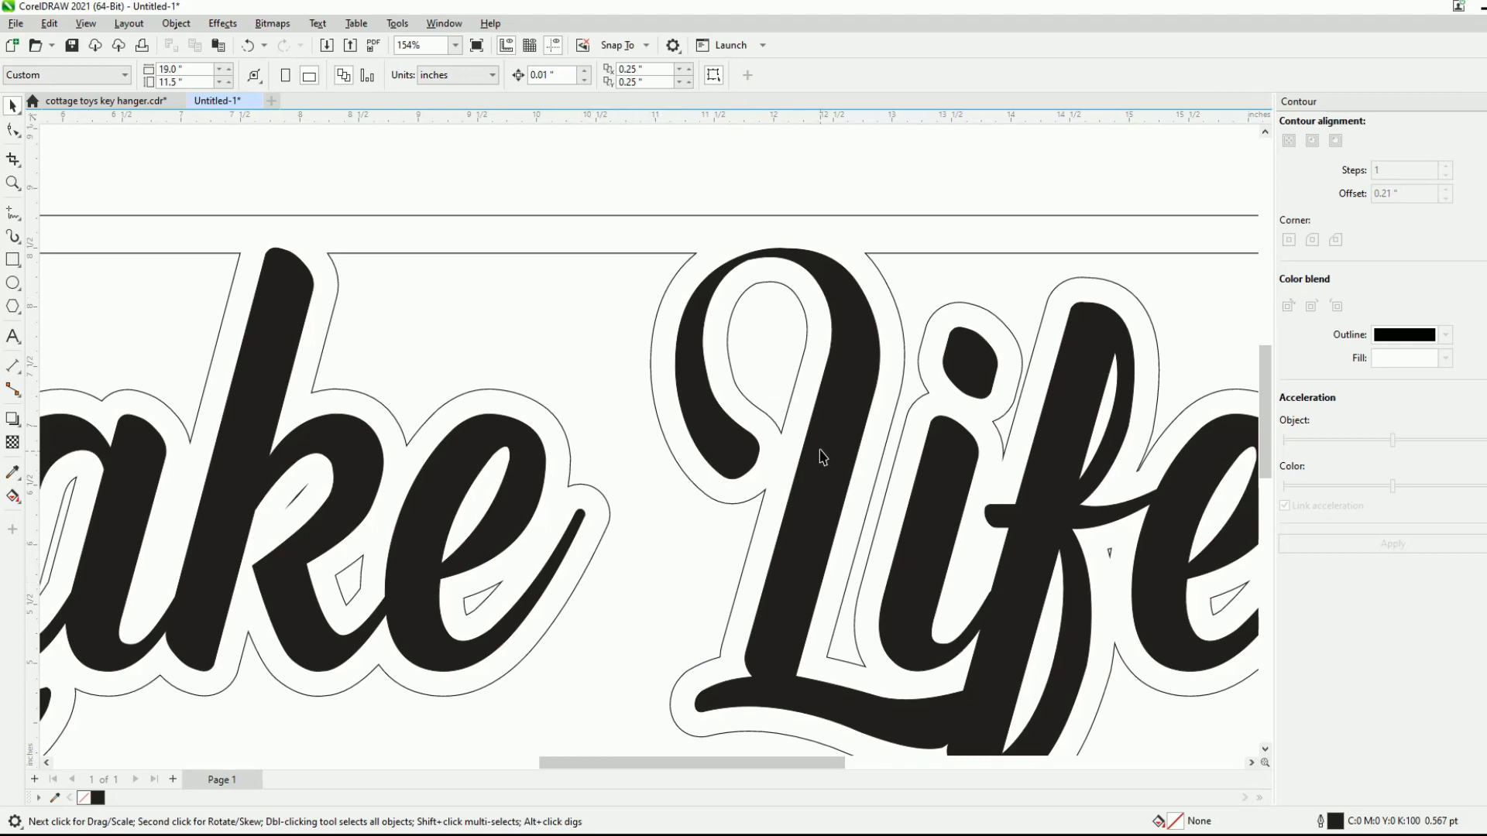
scroll(809, 430, "down", 1)
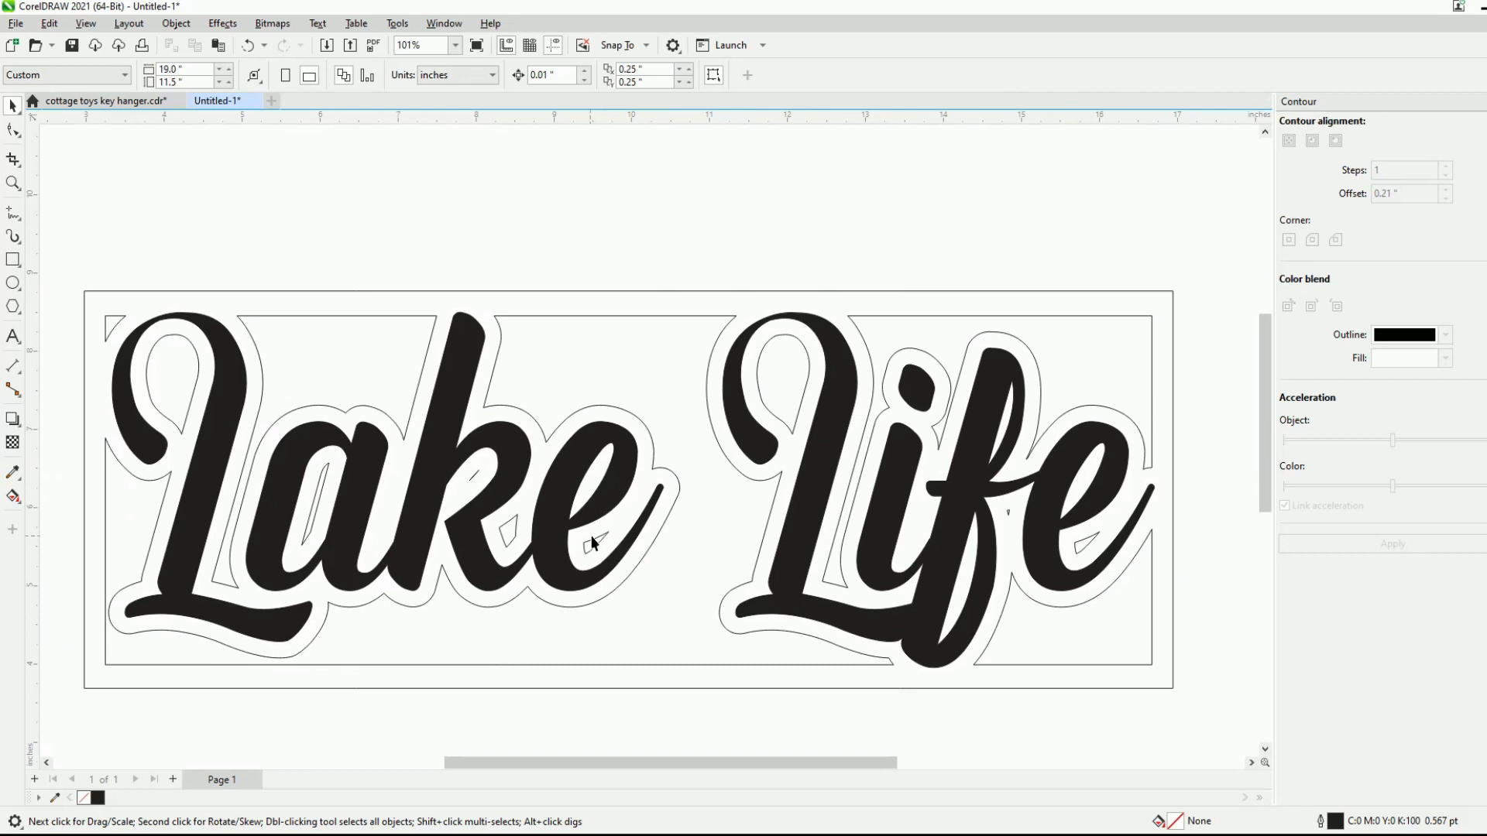
scroll(1024, 333, "down", 1)
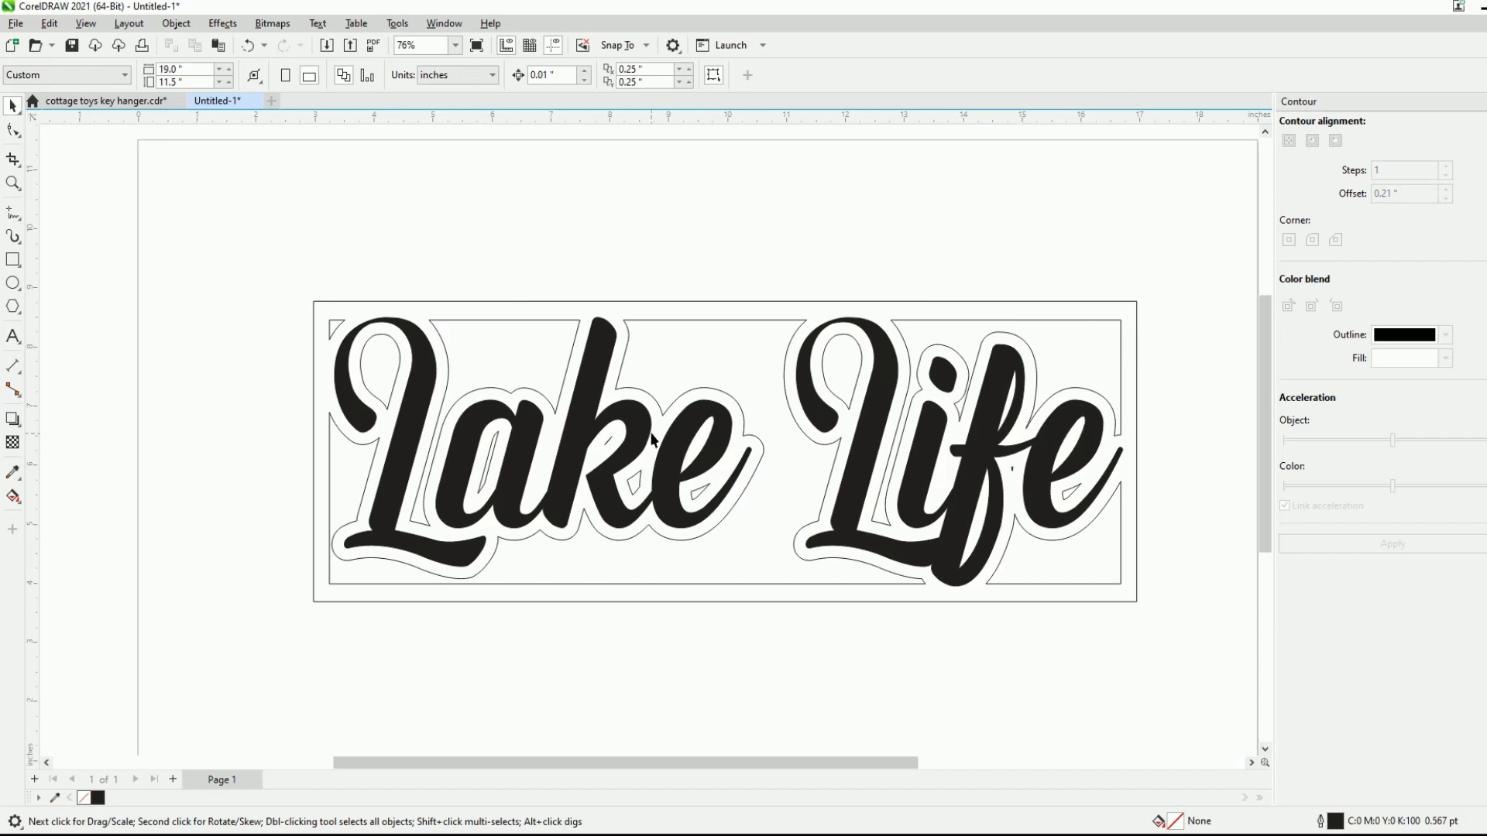
scroll(601, 371, "down", 3)
scroll(601, 371, "down", 1)
left_click_drag(441, 311, 724, 436)
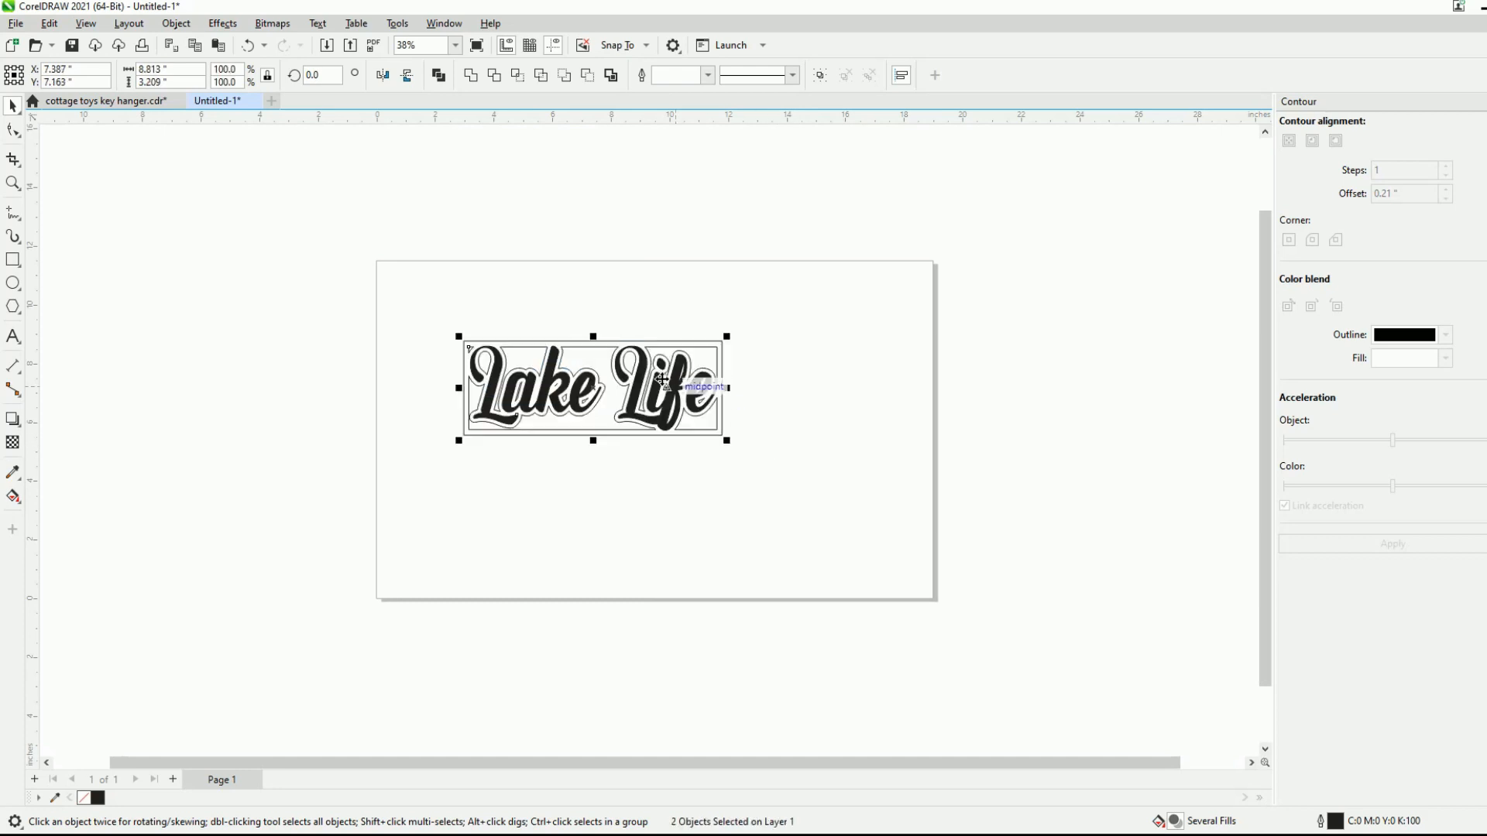
left_click(467, 330)
scroll(635, 379, "up", 2)
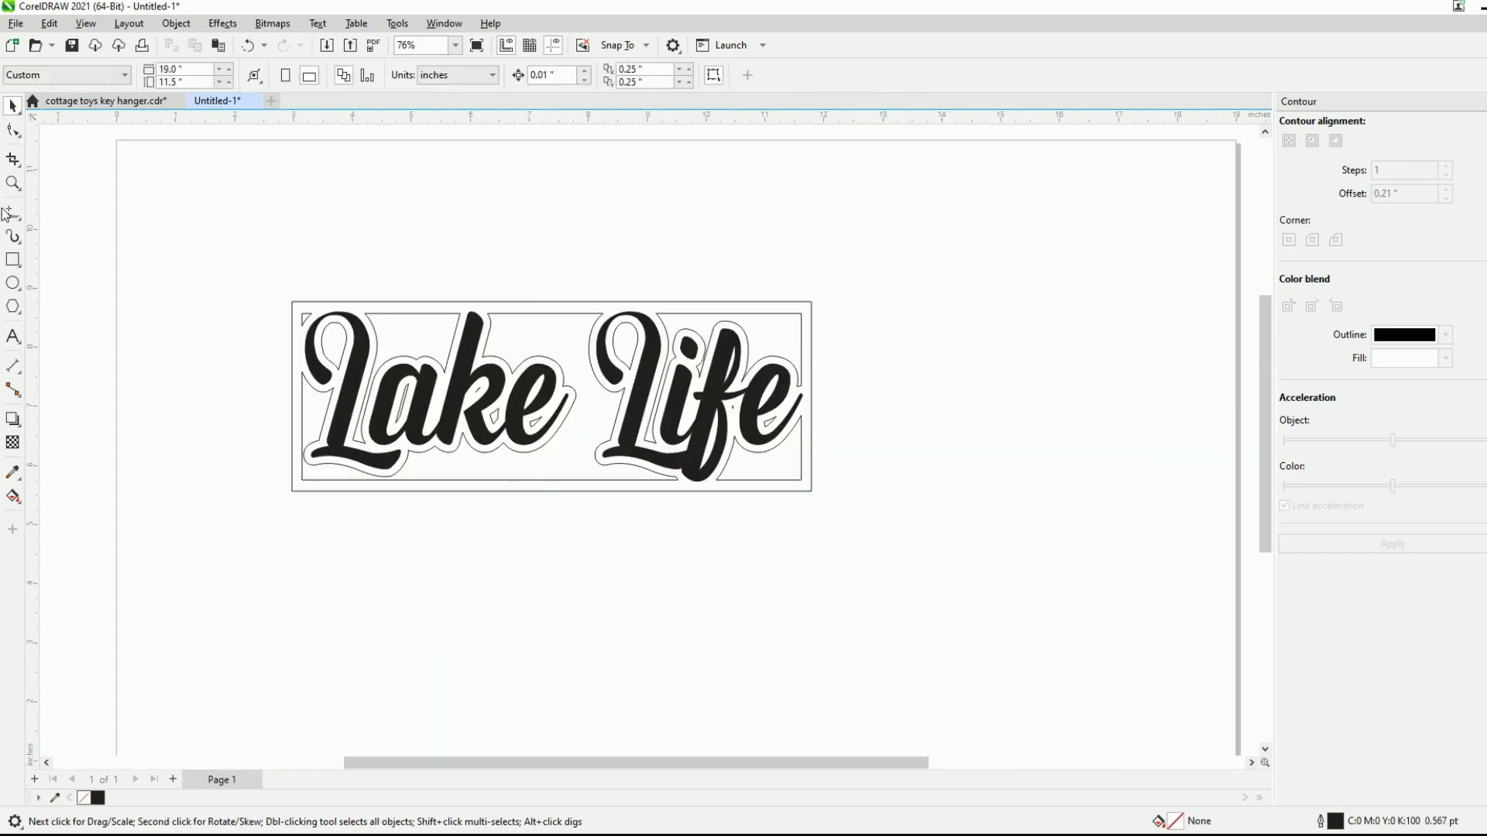
- Draw a rectangle of about 8.81 by 3.21 inches matching the frame's outer edge and move it directly below the sign
left_click(8, 261)
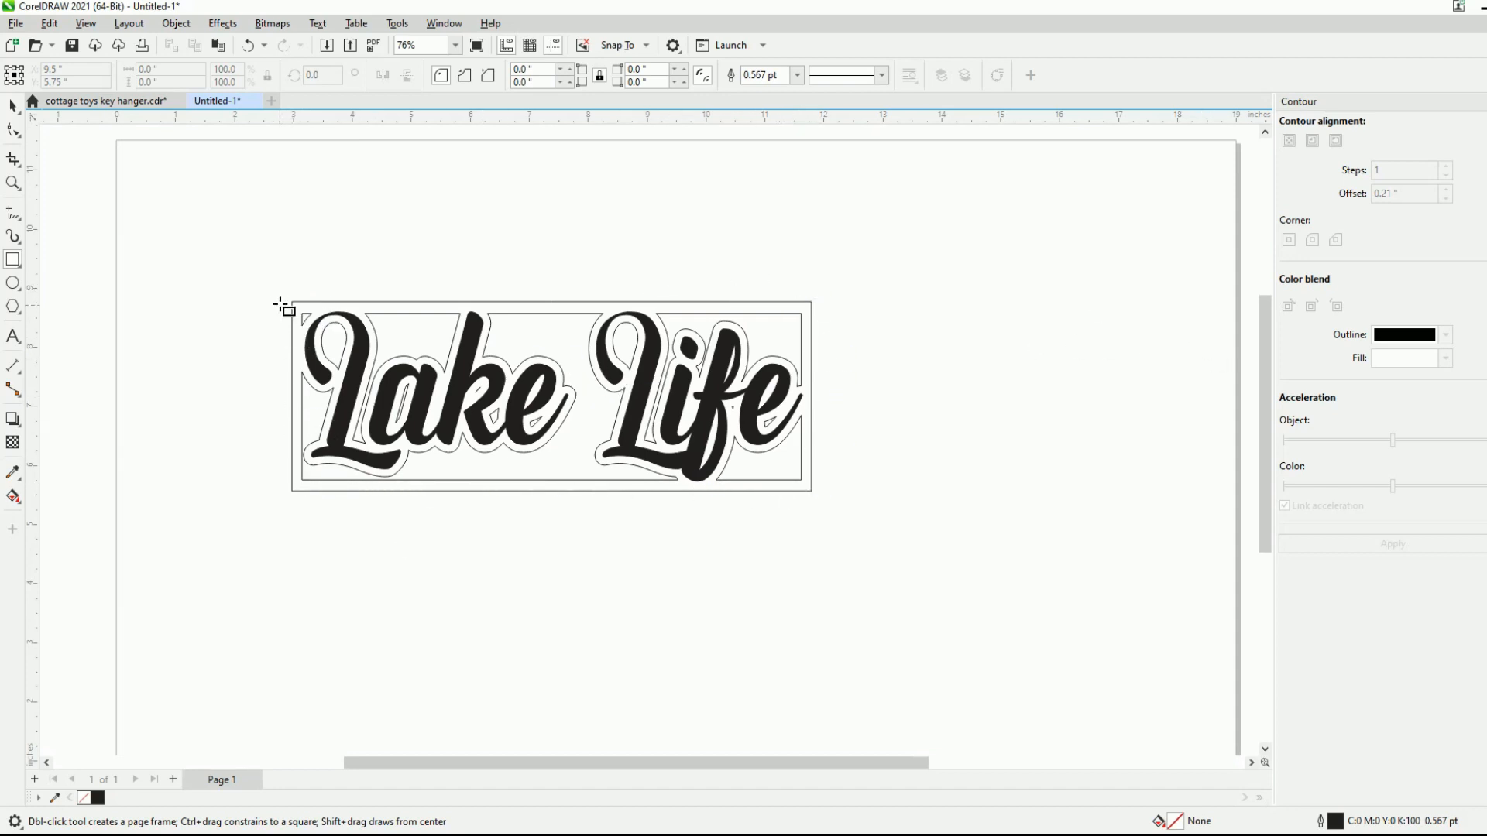
left_click_drag(292, 302, 811, 491)
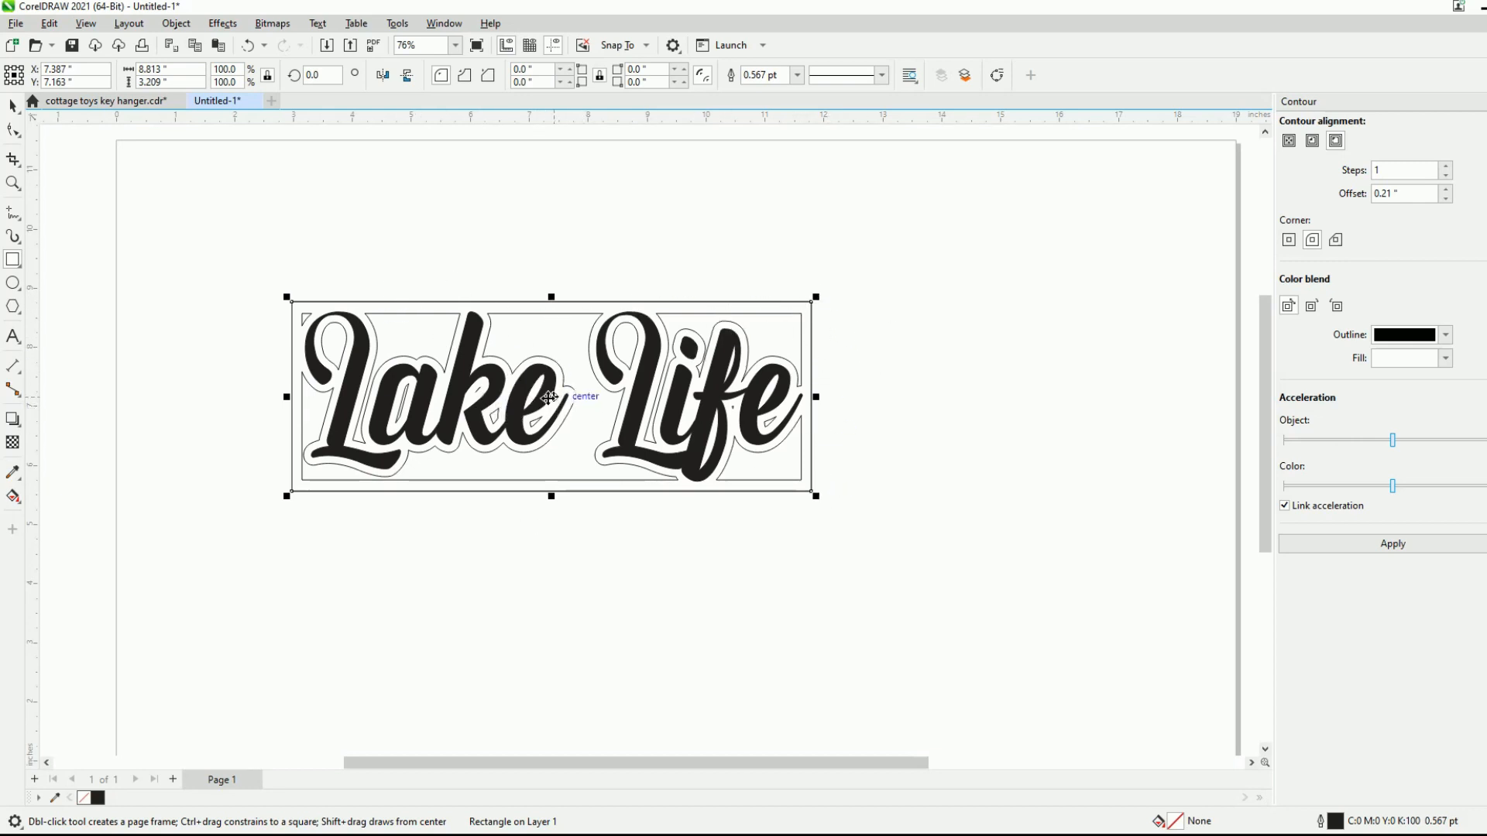
left_click_drag(550, 396, 552, 607)
scroll(811, 338, "down", 1)
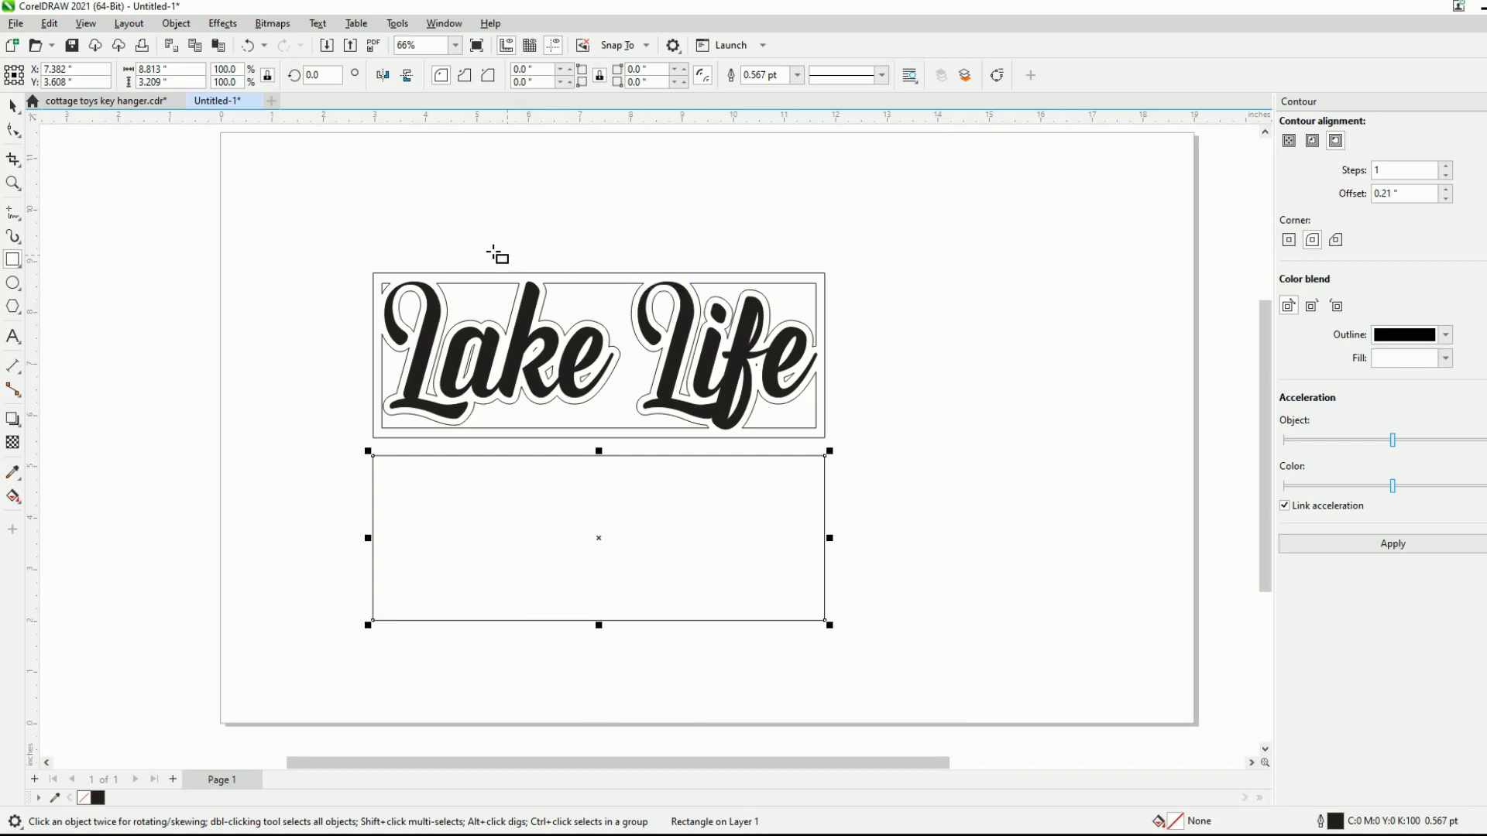
scroll(580, 292, "up", 4)
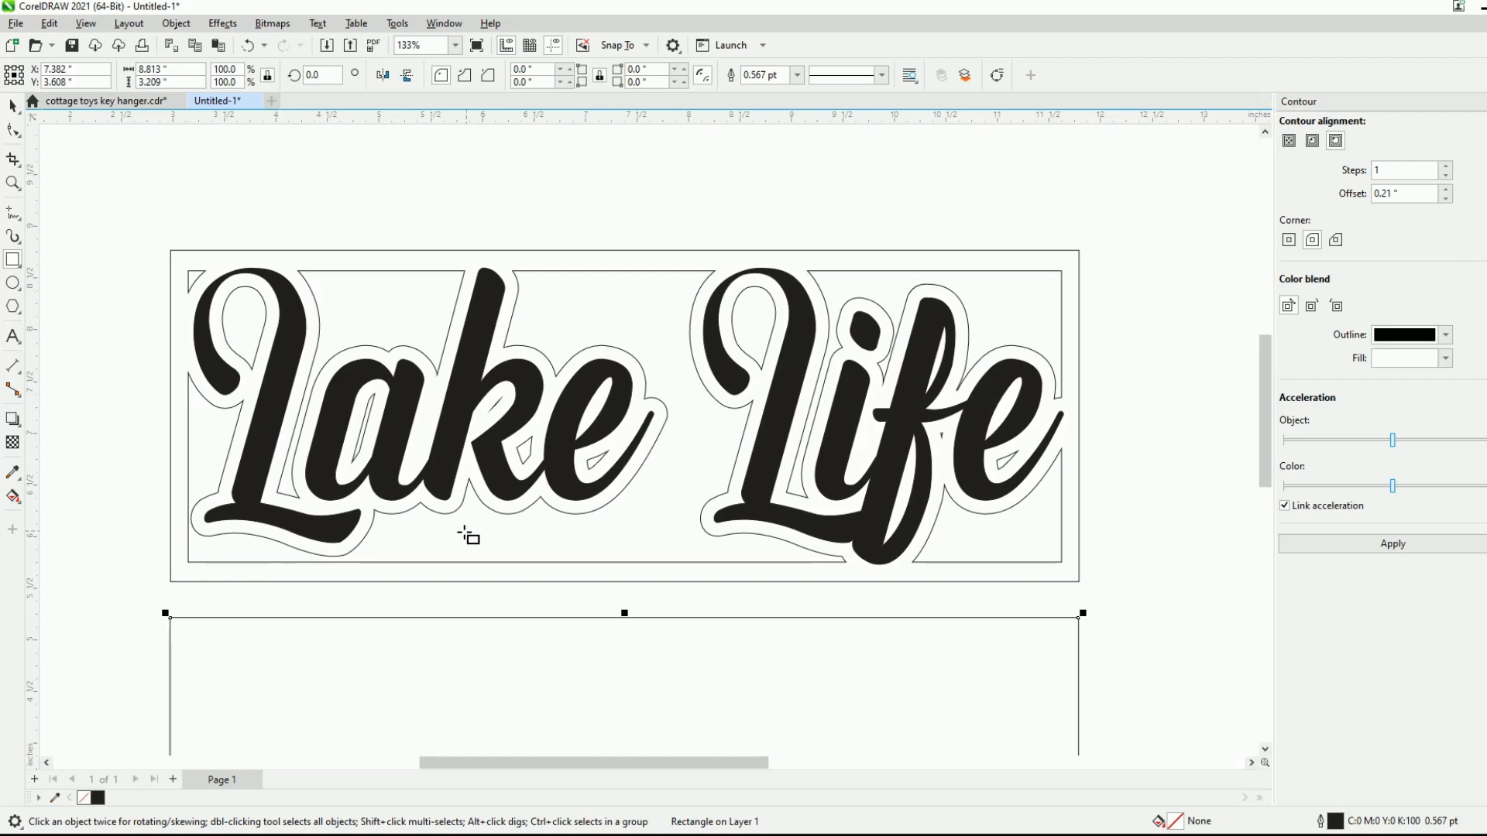
scroll(681, 366, "down", 4)
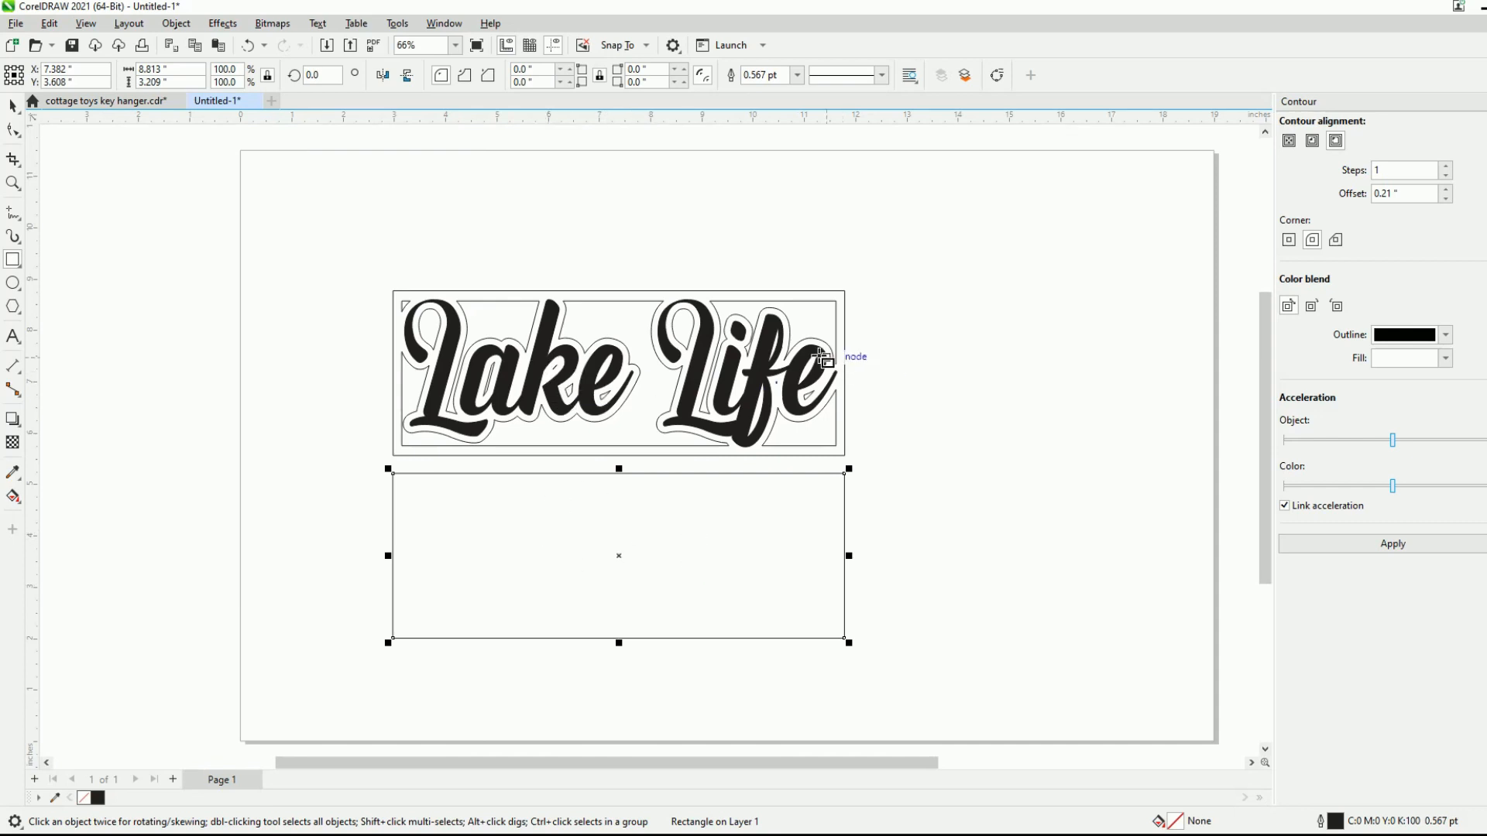
scroll(665, 308, "up", 2)
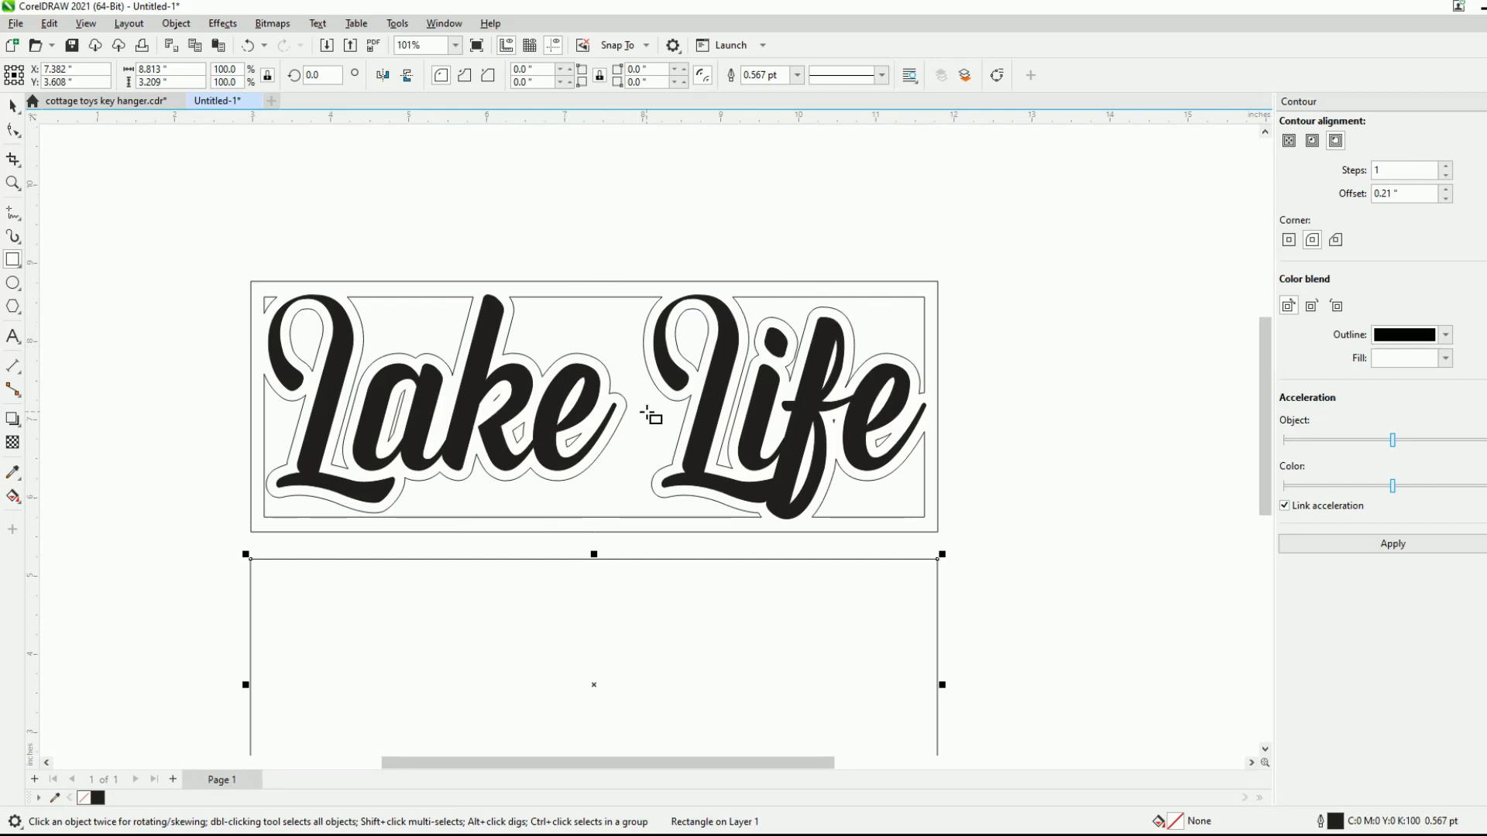
scroll(631, 313, "down", 2)
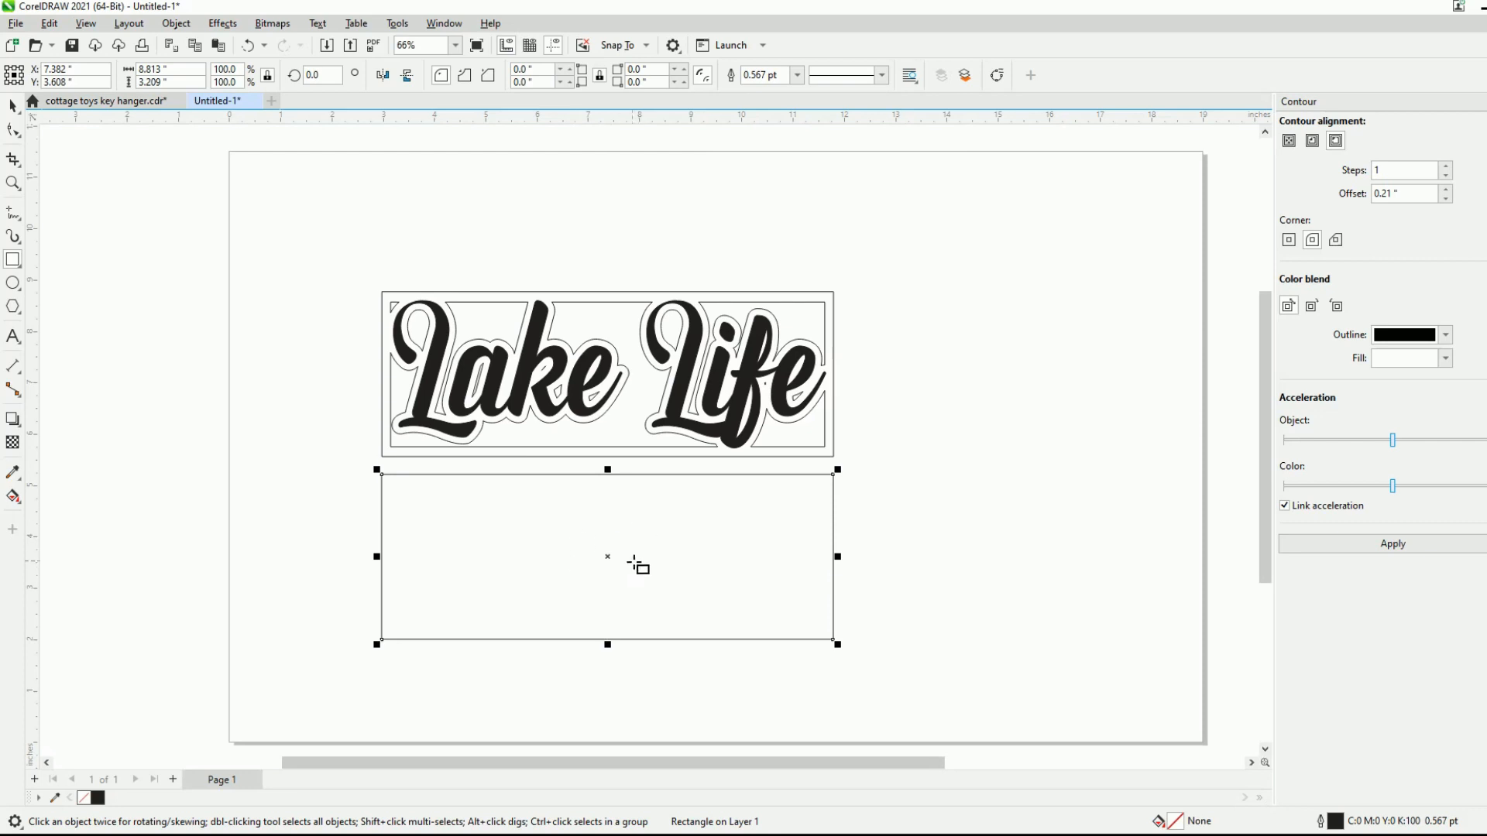
scroll(631, 564, "up", 2)
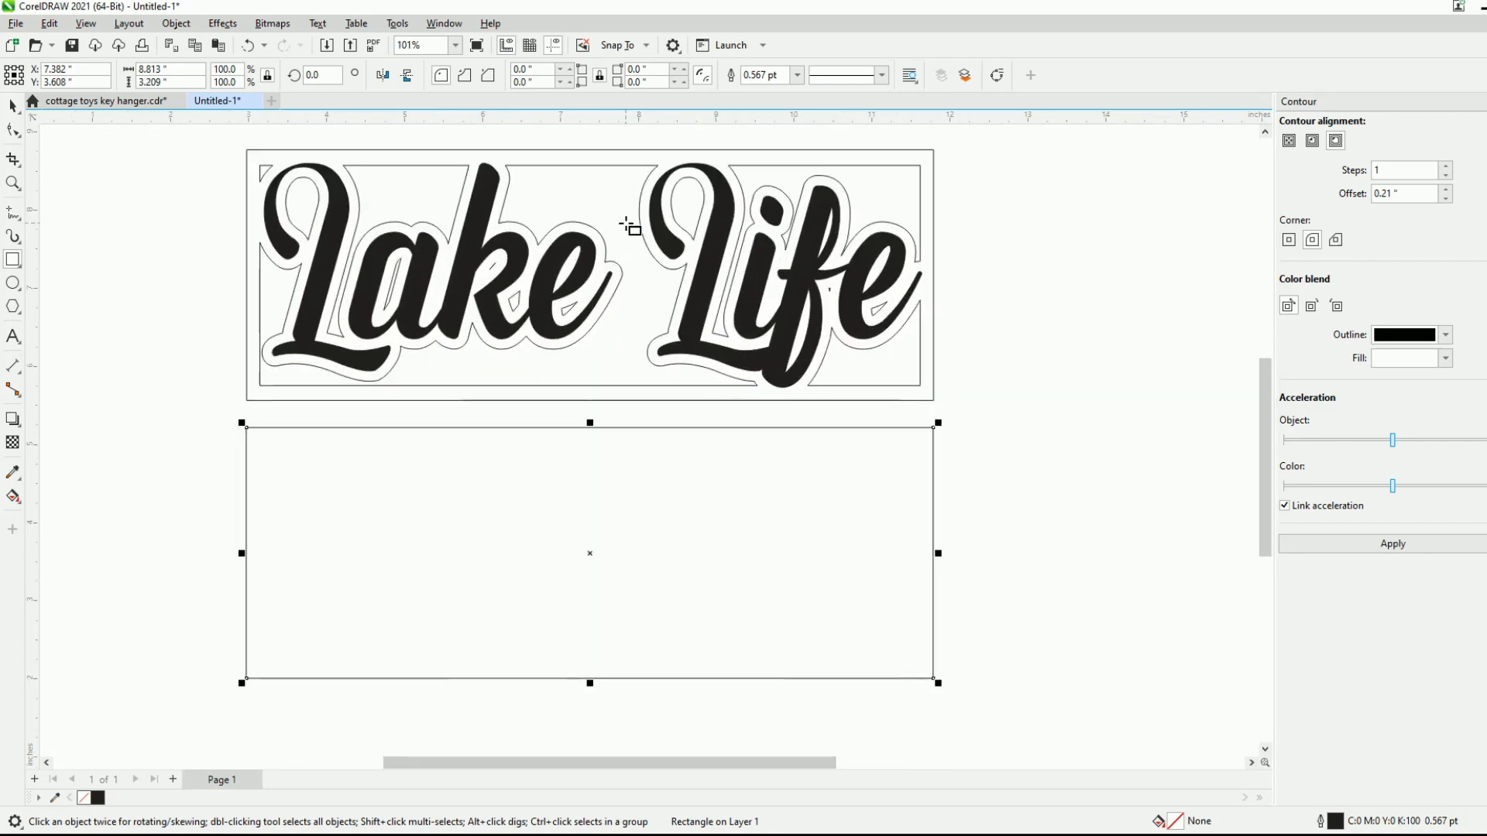
scroll(631, 287, "down", 2)
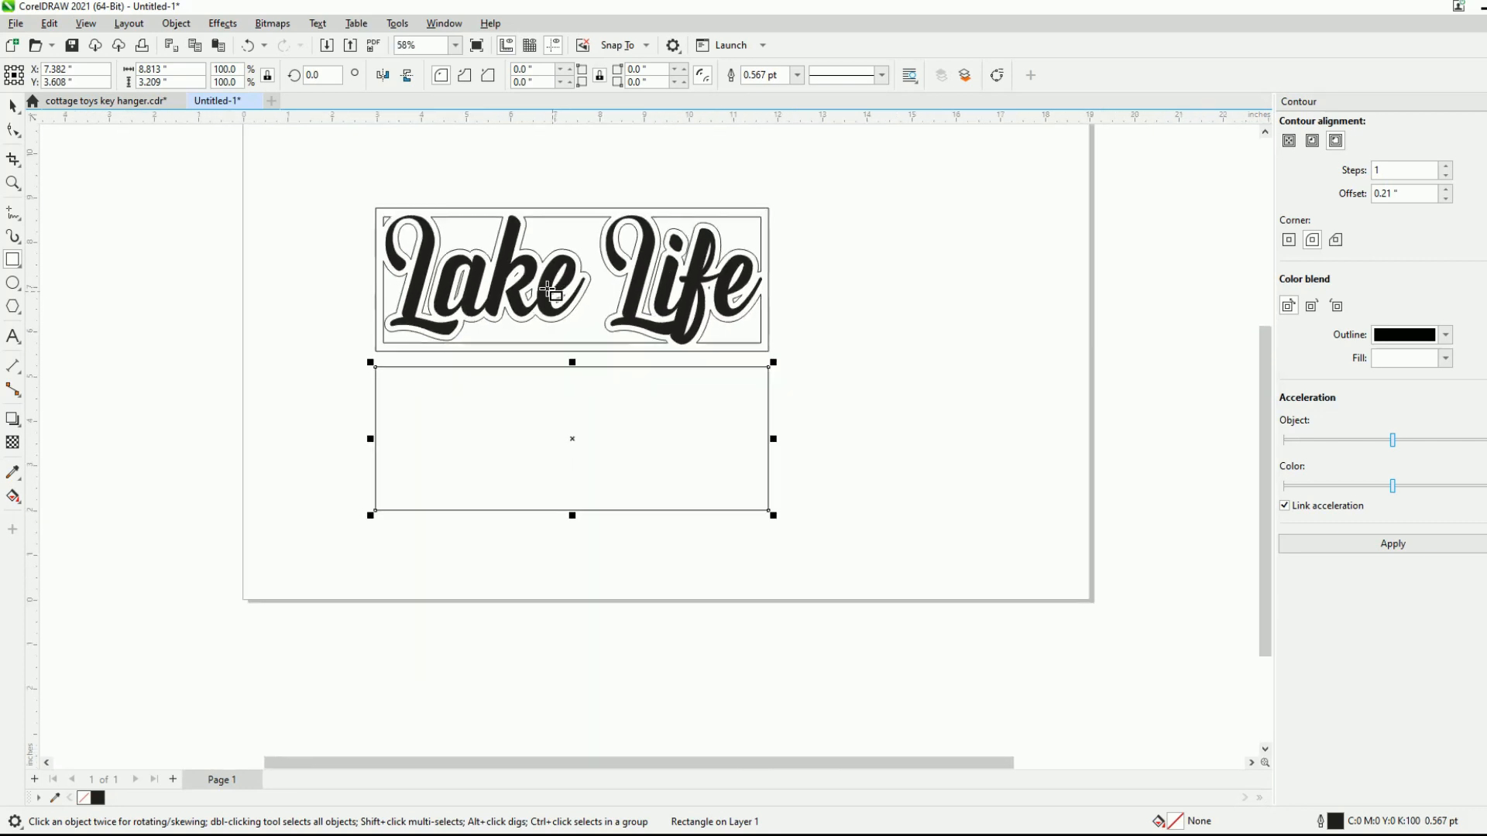
- Move the separate rectangle farther below the sign and delete it
left_click(16, 106)
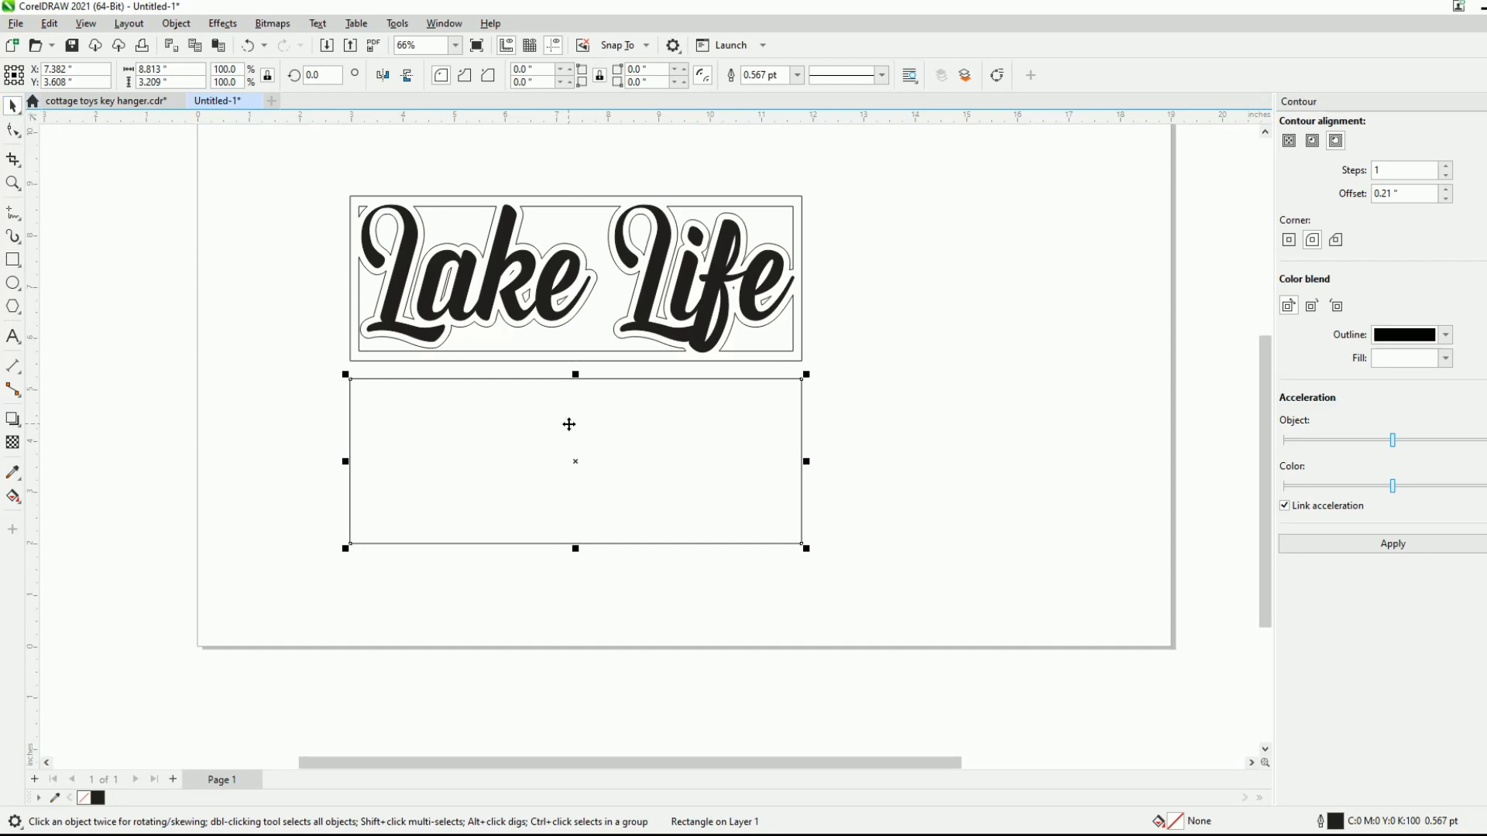
left_click_drag(612, 460, 611, 509)
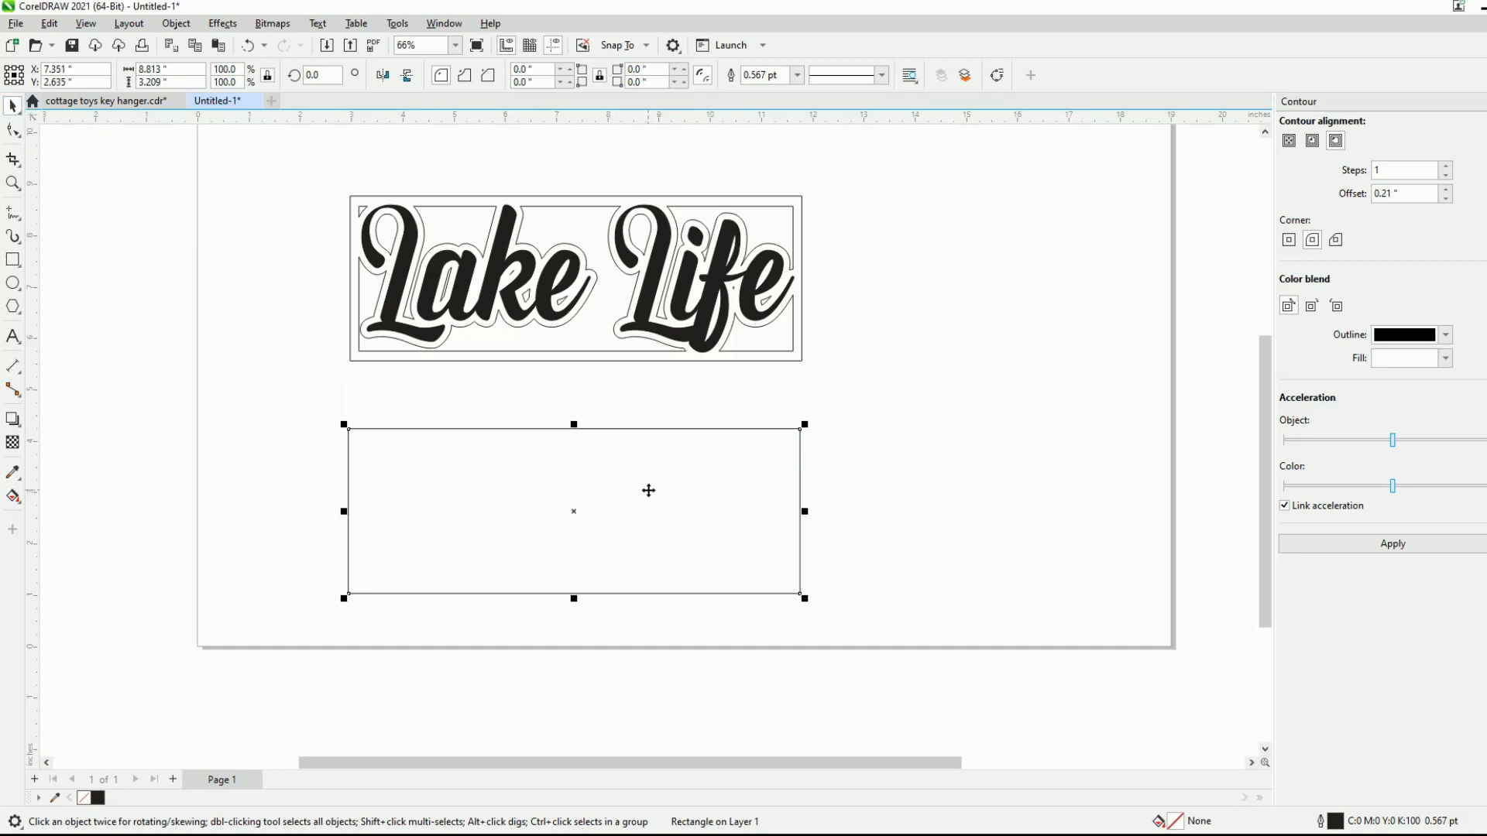
key("Delete")
- Draw a circle about 0.052 inches across left of the sign and give it a hairline outline
scroll(487, 192, "up", 3)
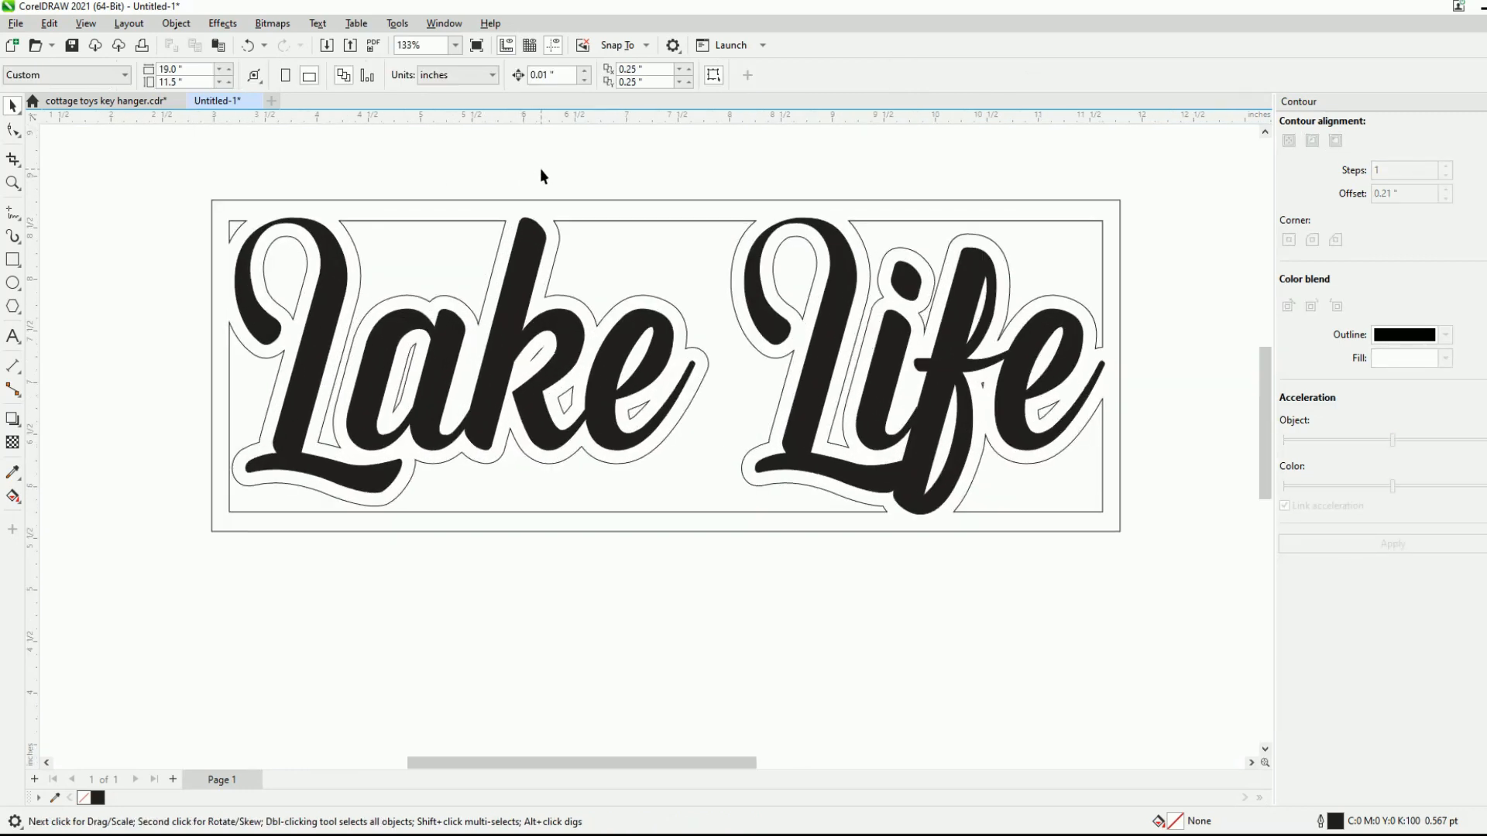
scroll(602, 406, "down", 1)
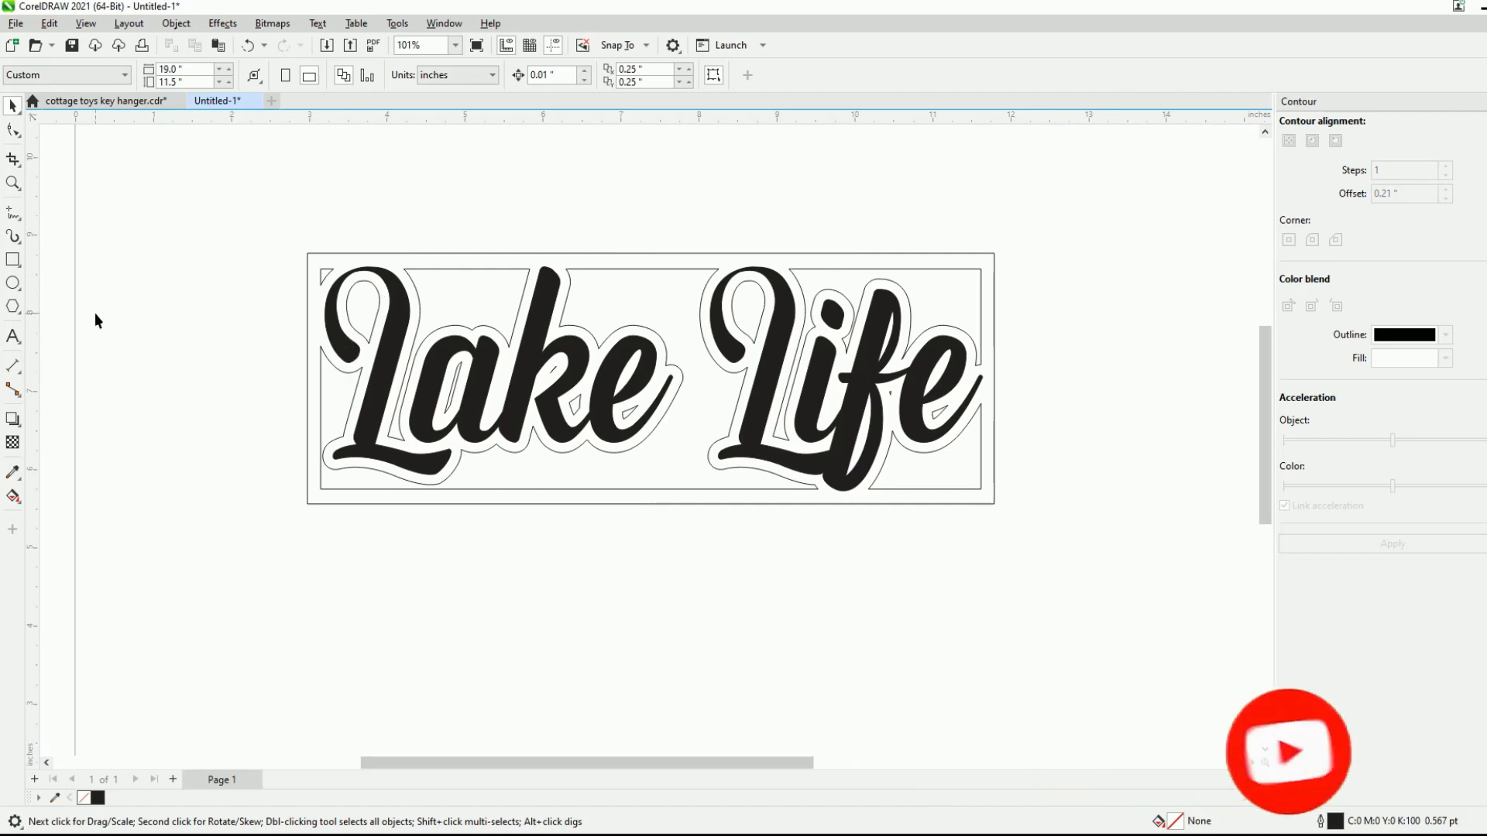
left_click(12, 283)
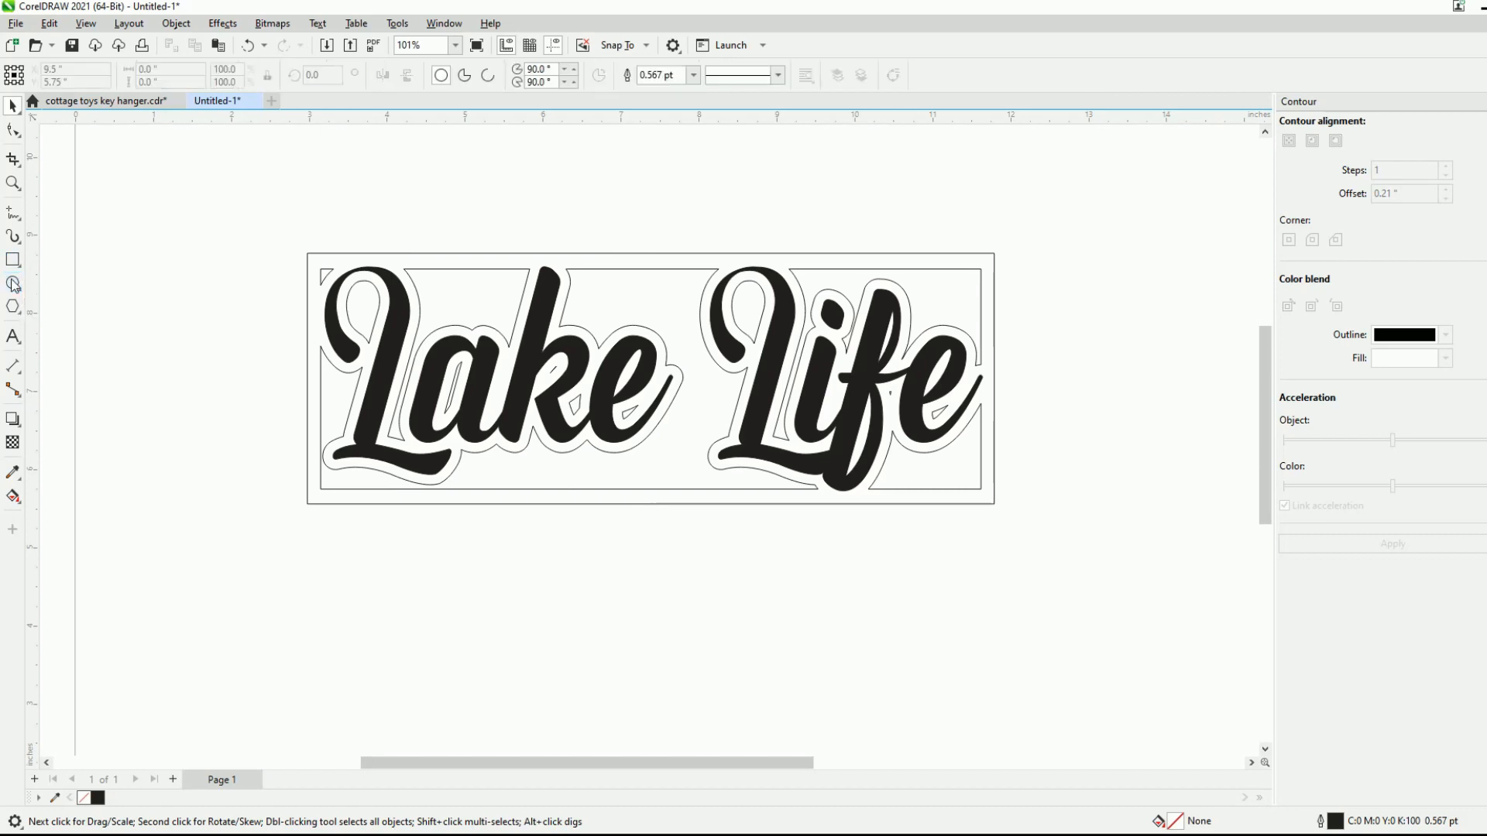
left_click_drag(223, 339, 225, 342)
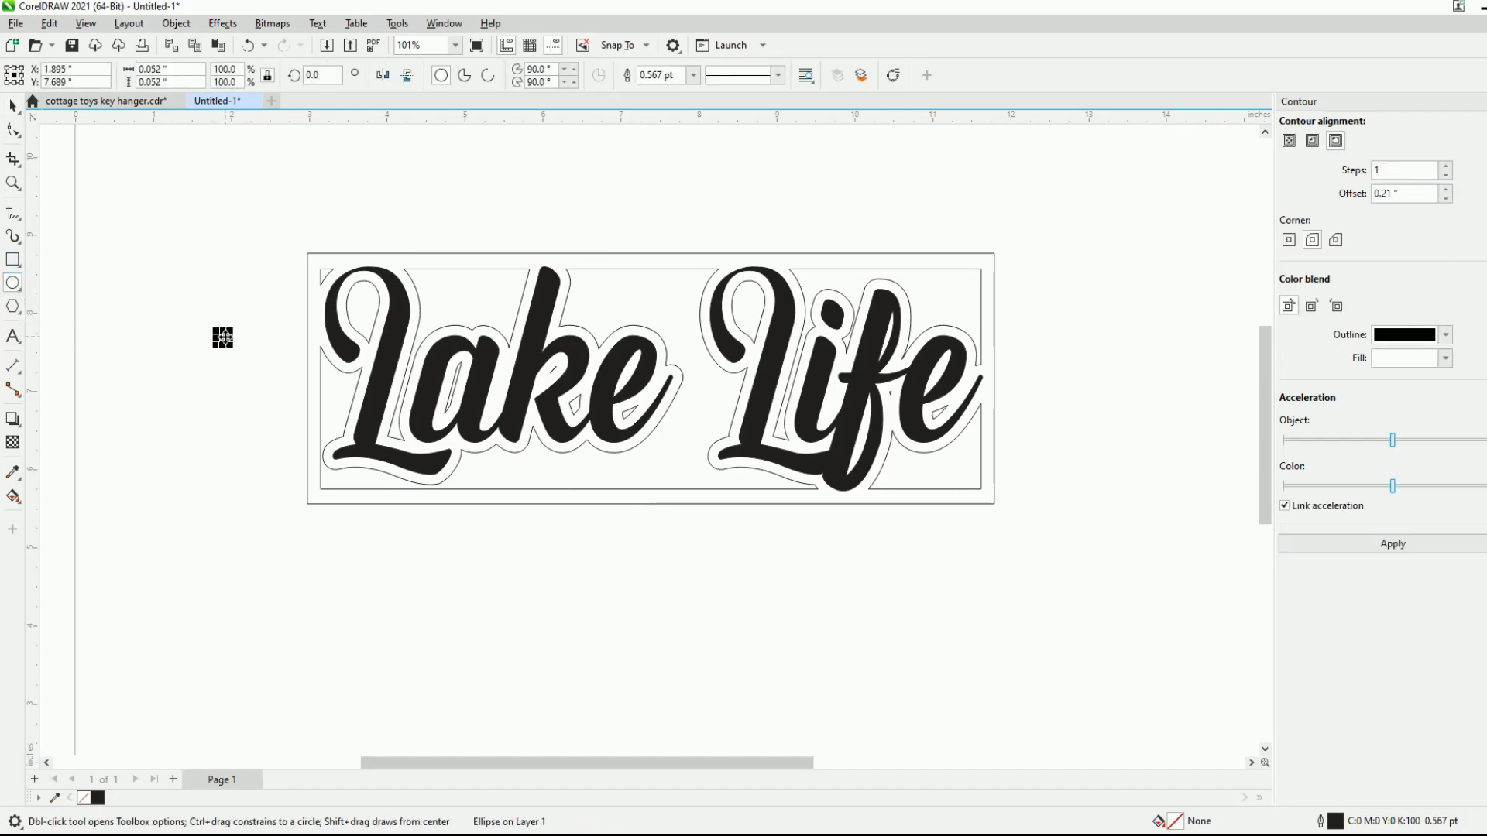
scroll(219, 335, "up", 6)
left_click(693, 75)
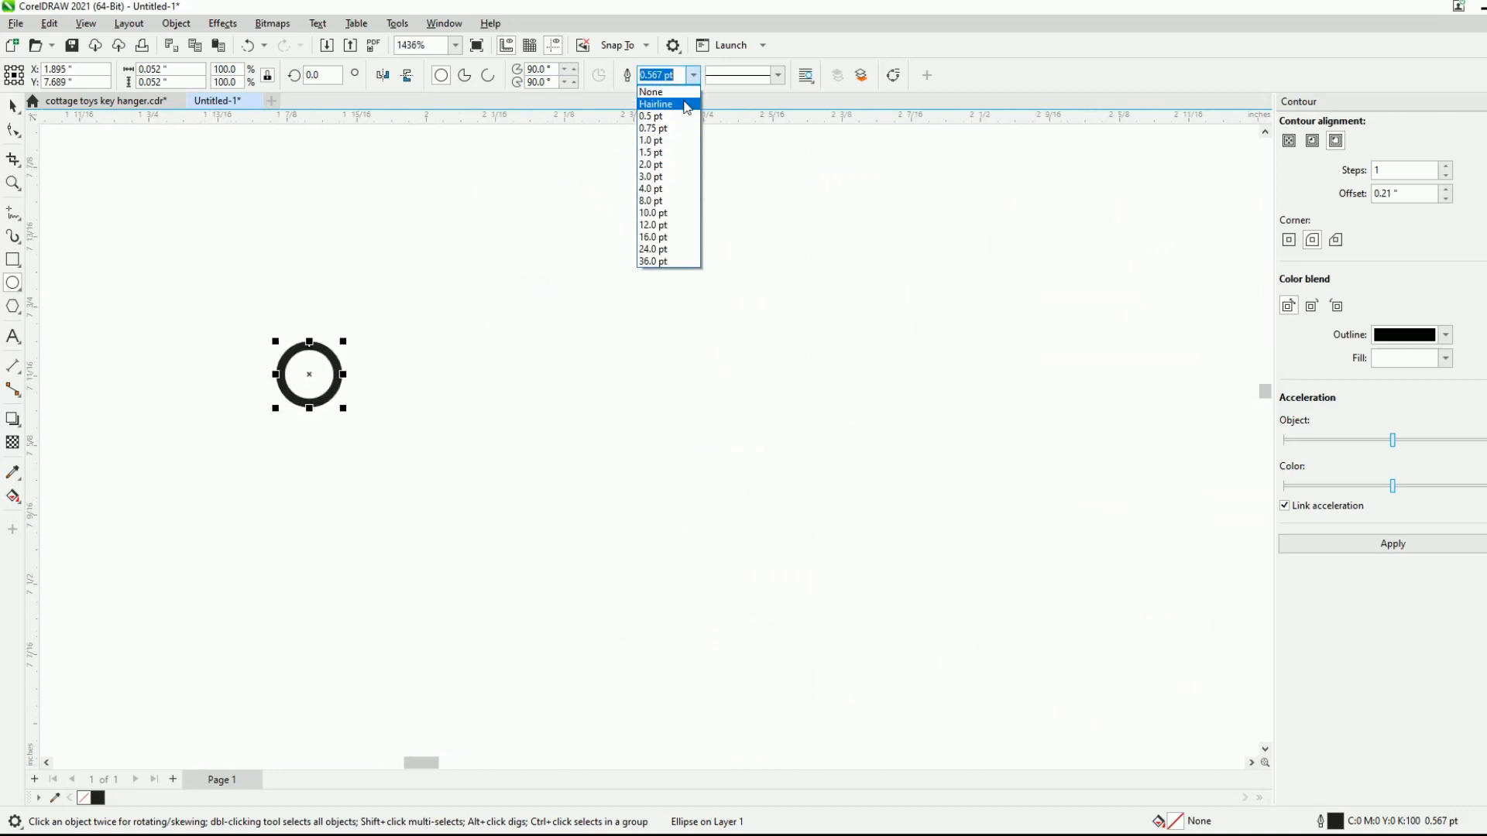
left_click(686, 103)
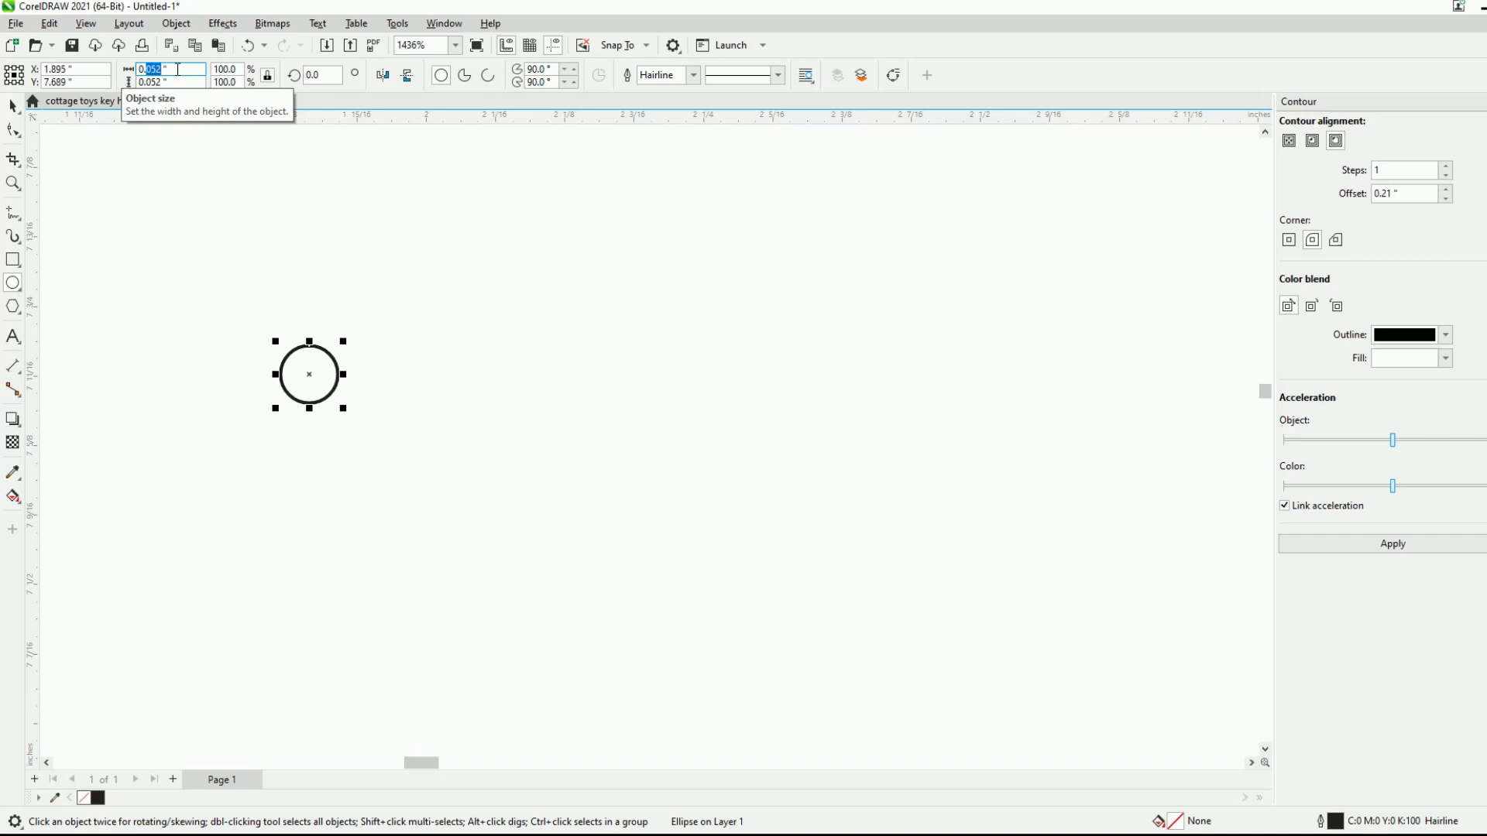
- Set the small circle's width and height to 0.125 inches
type("0.125")
key("Tab")
type("0.125")
left_click(202, 149)
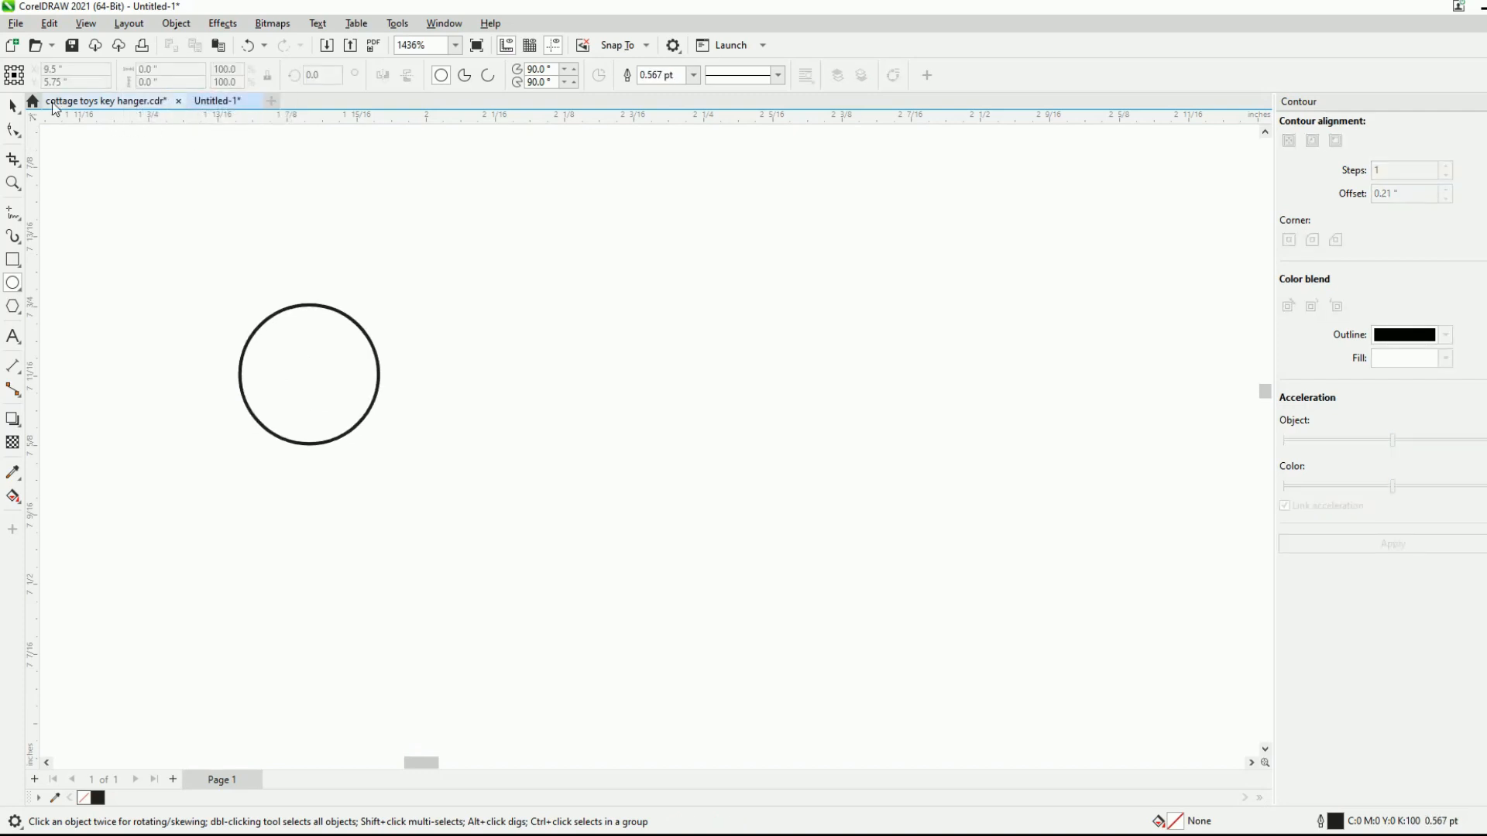
left_click(14, 105)
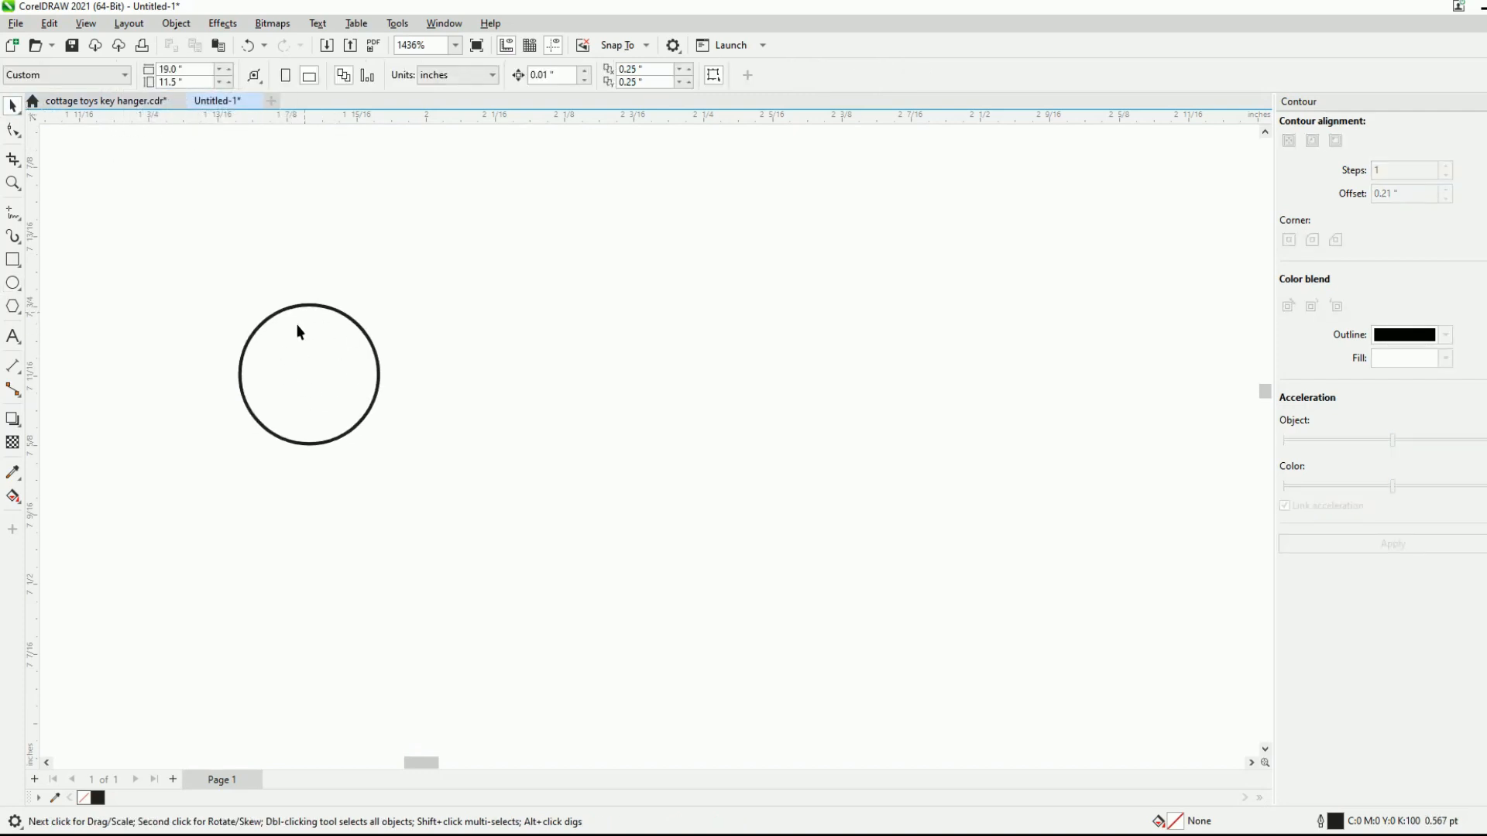
- Move the 0.125-inch circle into the upper-left corner of the frame border as a hole
scroll(323, 313, "down", 10)
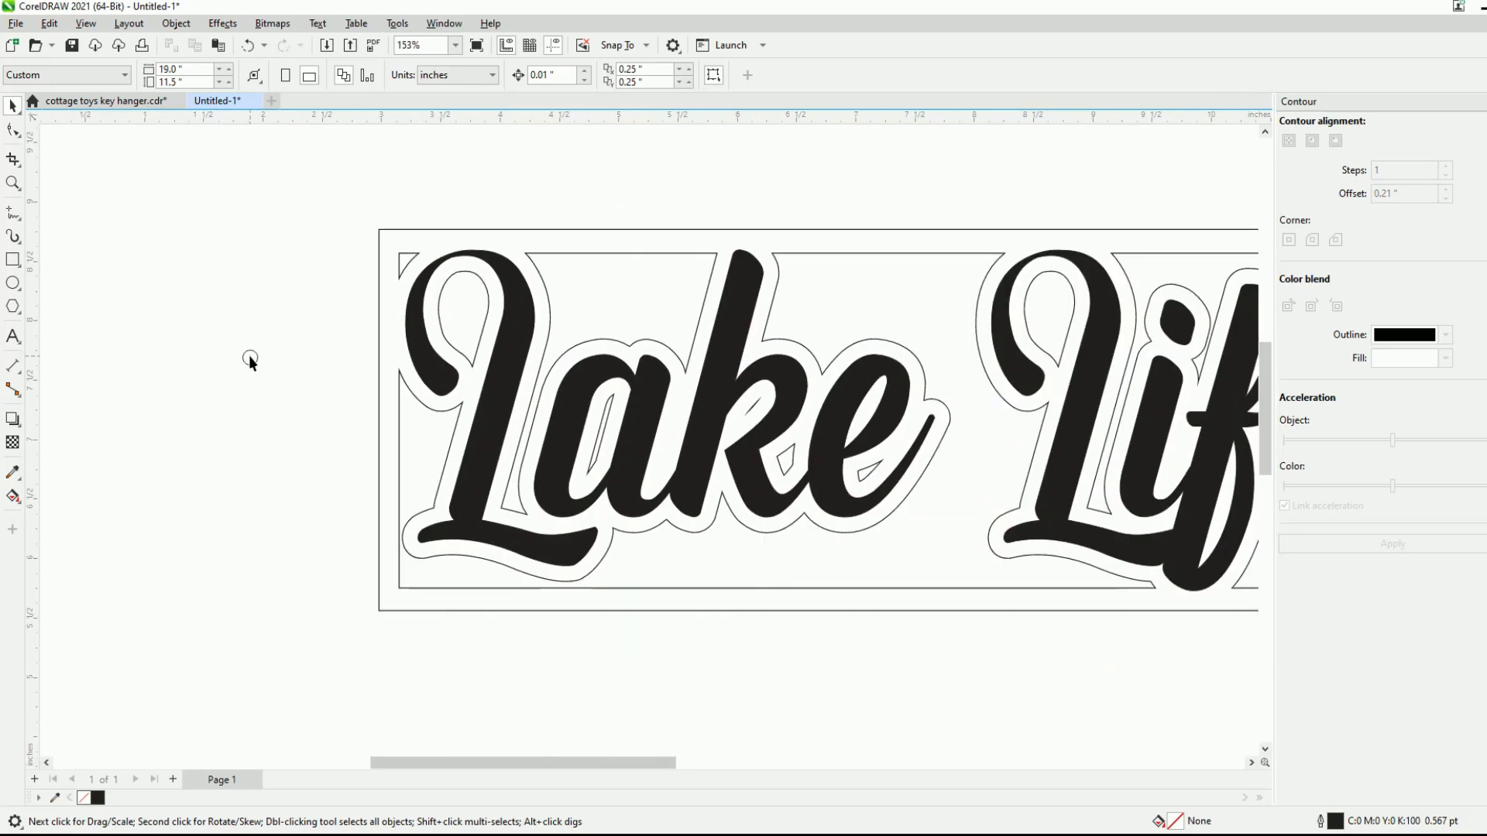
left_click(248, 355)
left_click_drag(249, 356, 268, 293)
scroll(392, 307, "down", 3)
scroll(265, 312, "up", 5)
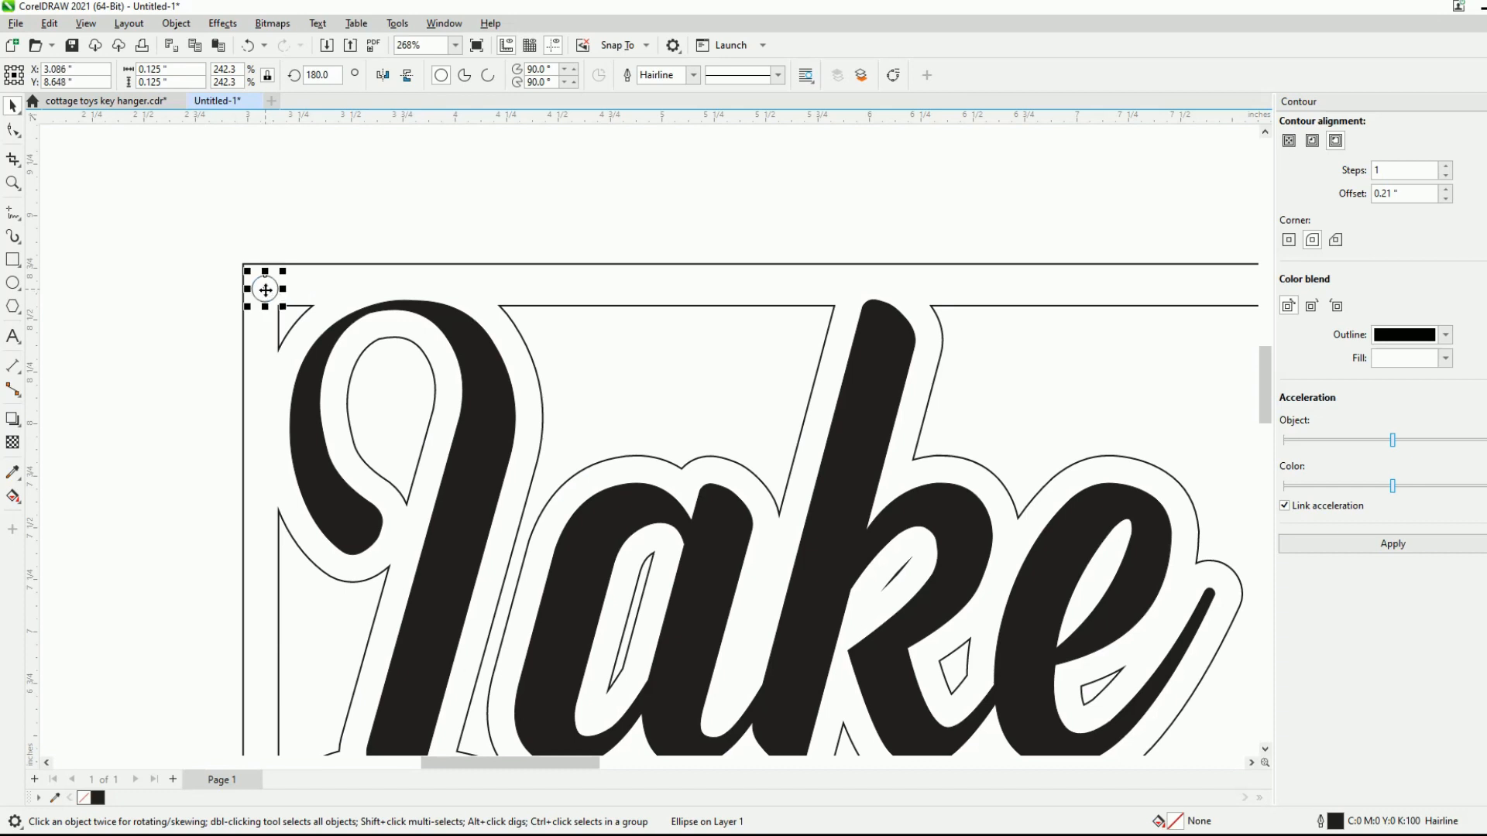
left_click(238, 330)
scroll(133, 360, "down", 3)
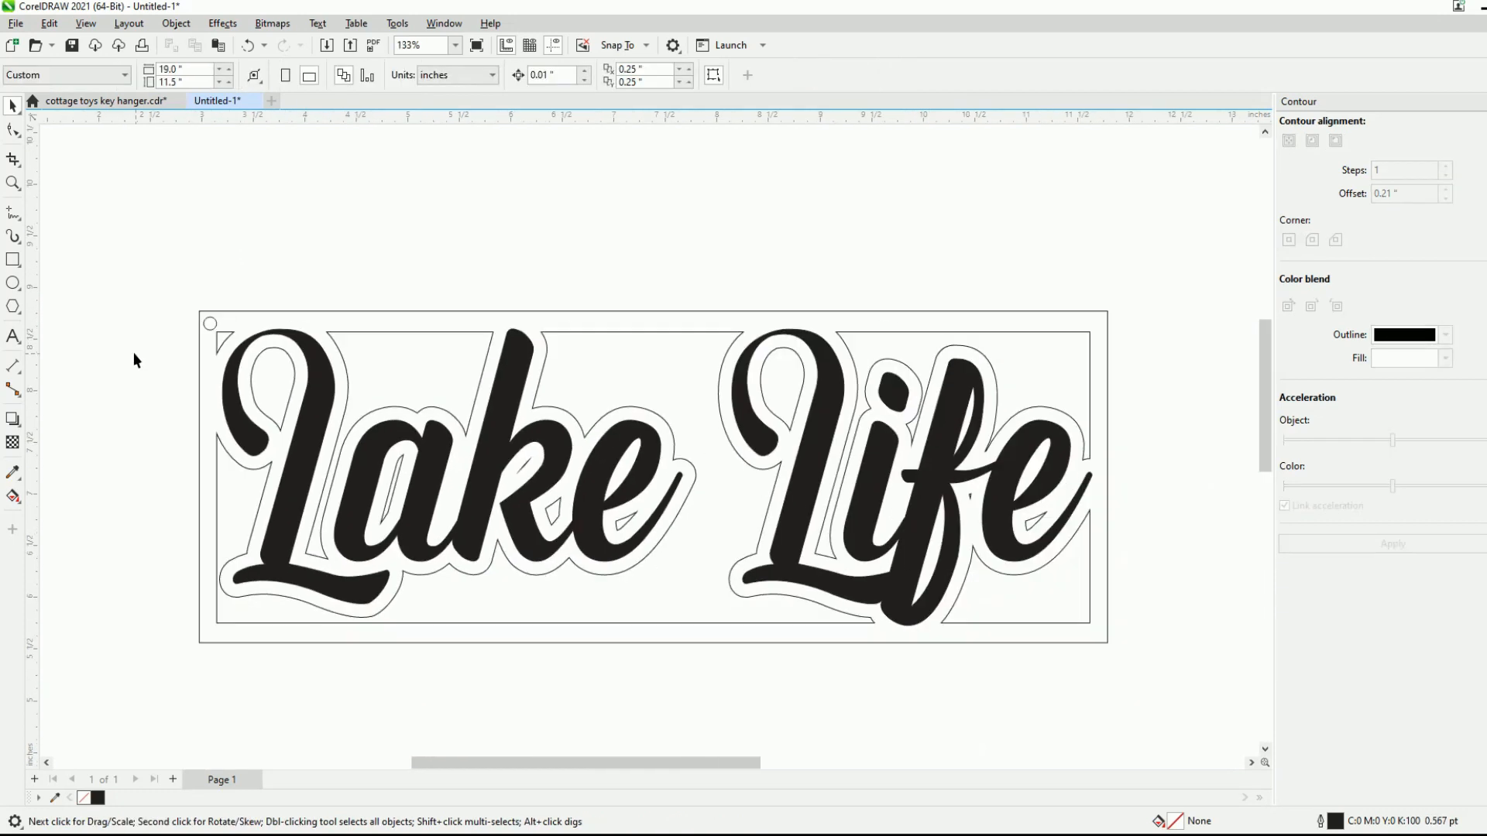
- Shrink the corner circle to about 0.083 inches and nudge it to sit centrally within the frame border
left_click(209, 325)
scroll(208, 325, "up", 5)
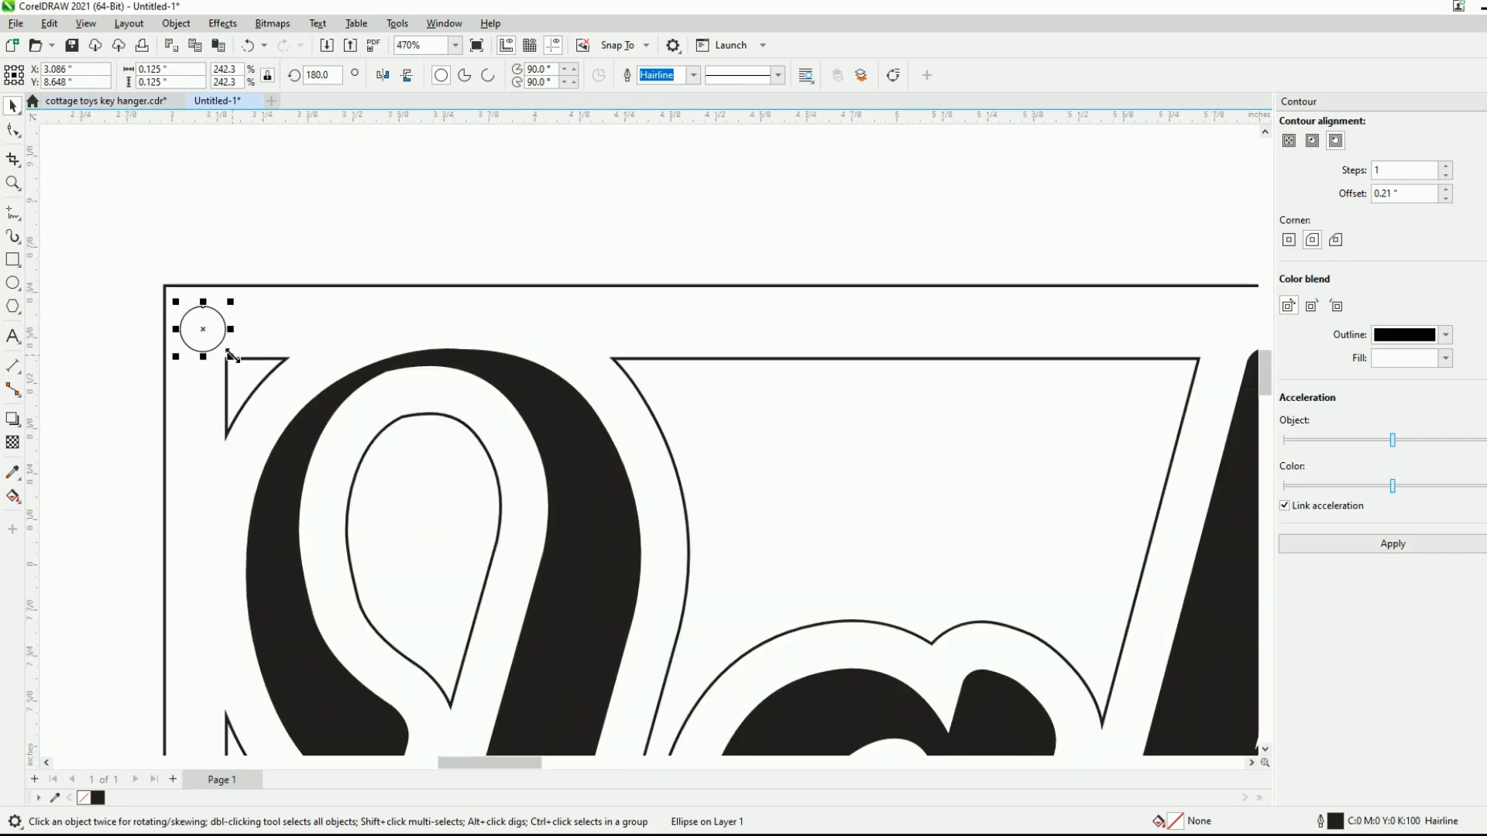
left_click_drag(231, 356, 201, 329)
key("Right")
key("Right")
key("Down")
scroll(84, 350, "down", 5)
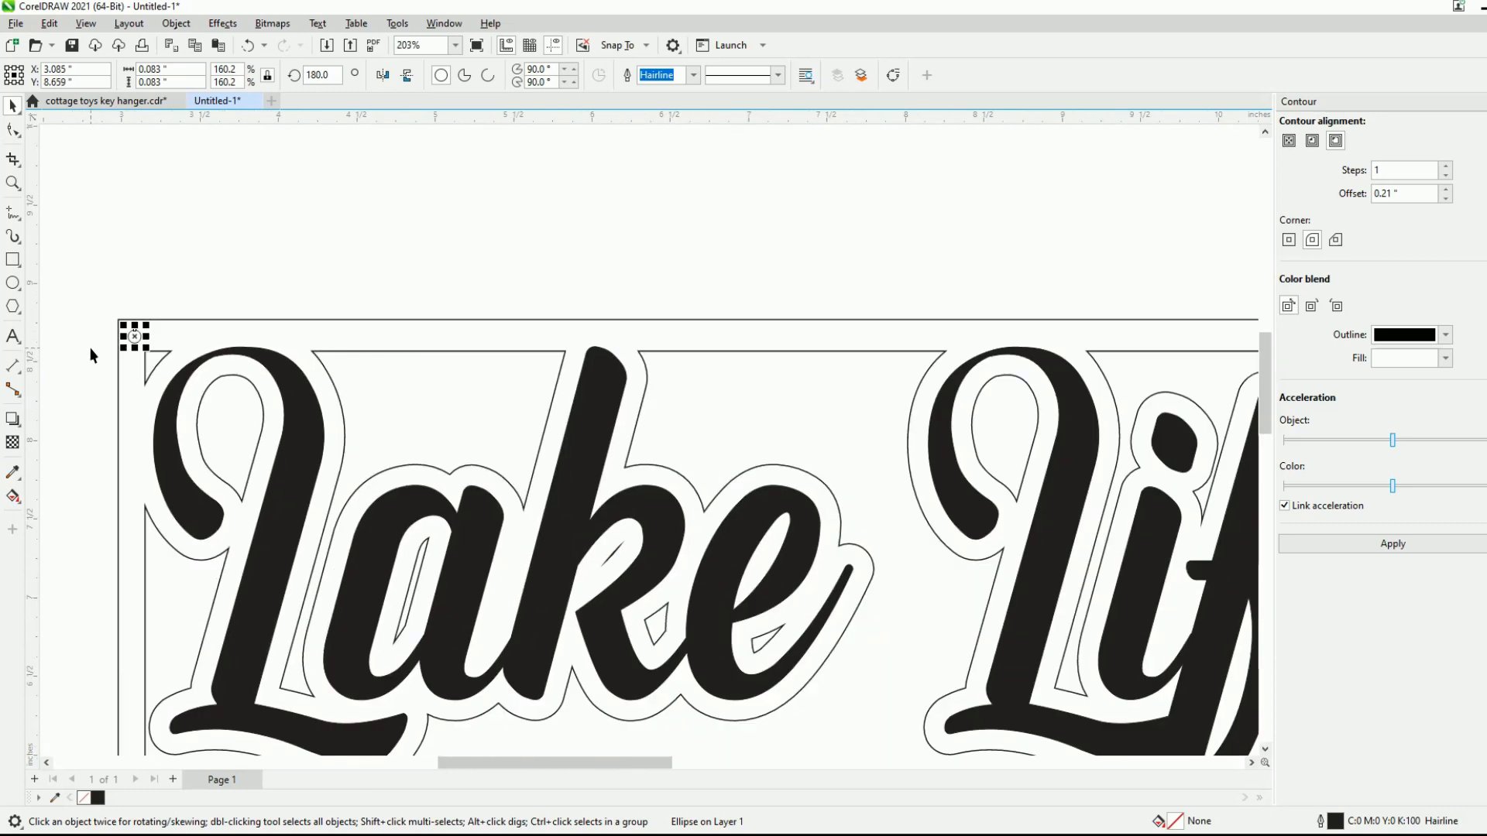
key("Escape")
left_click(119, 341)
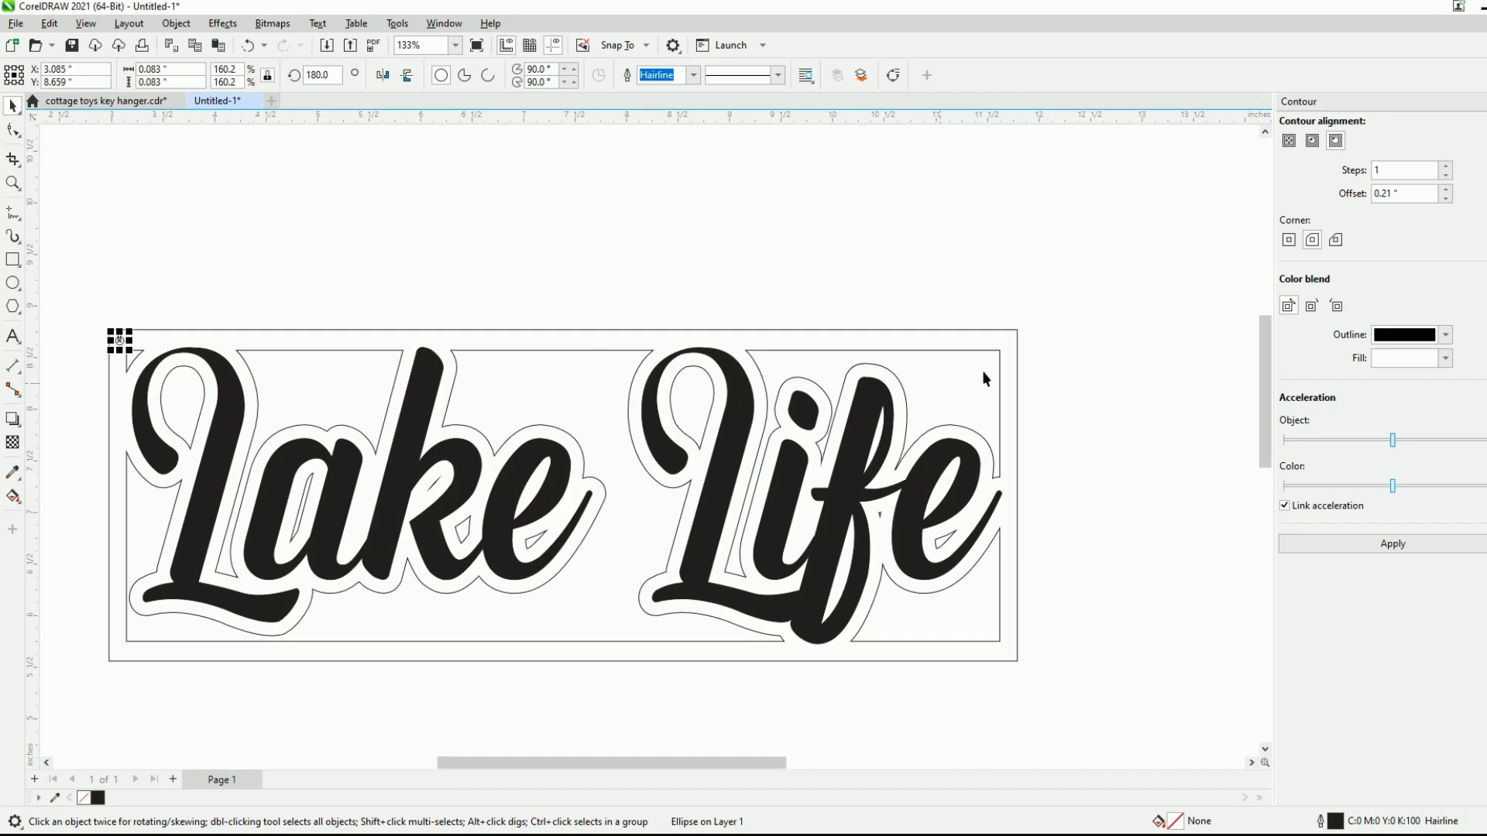
- Examine the small hole's size and its spacing from the edges at the frame's upper-left corner
left_click(937, 277)
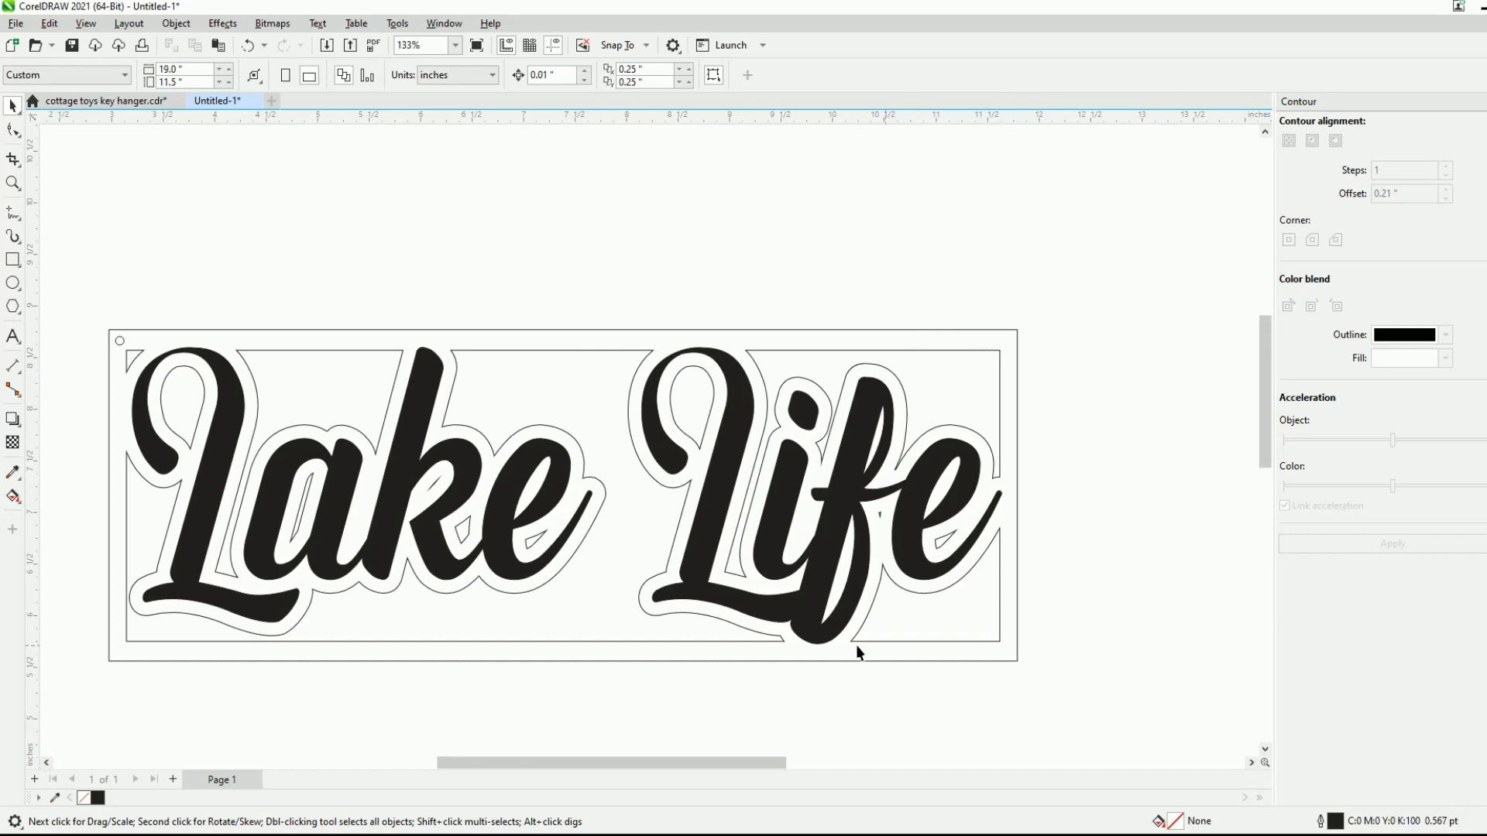
left_click(121, 342)
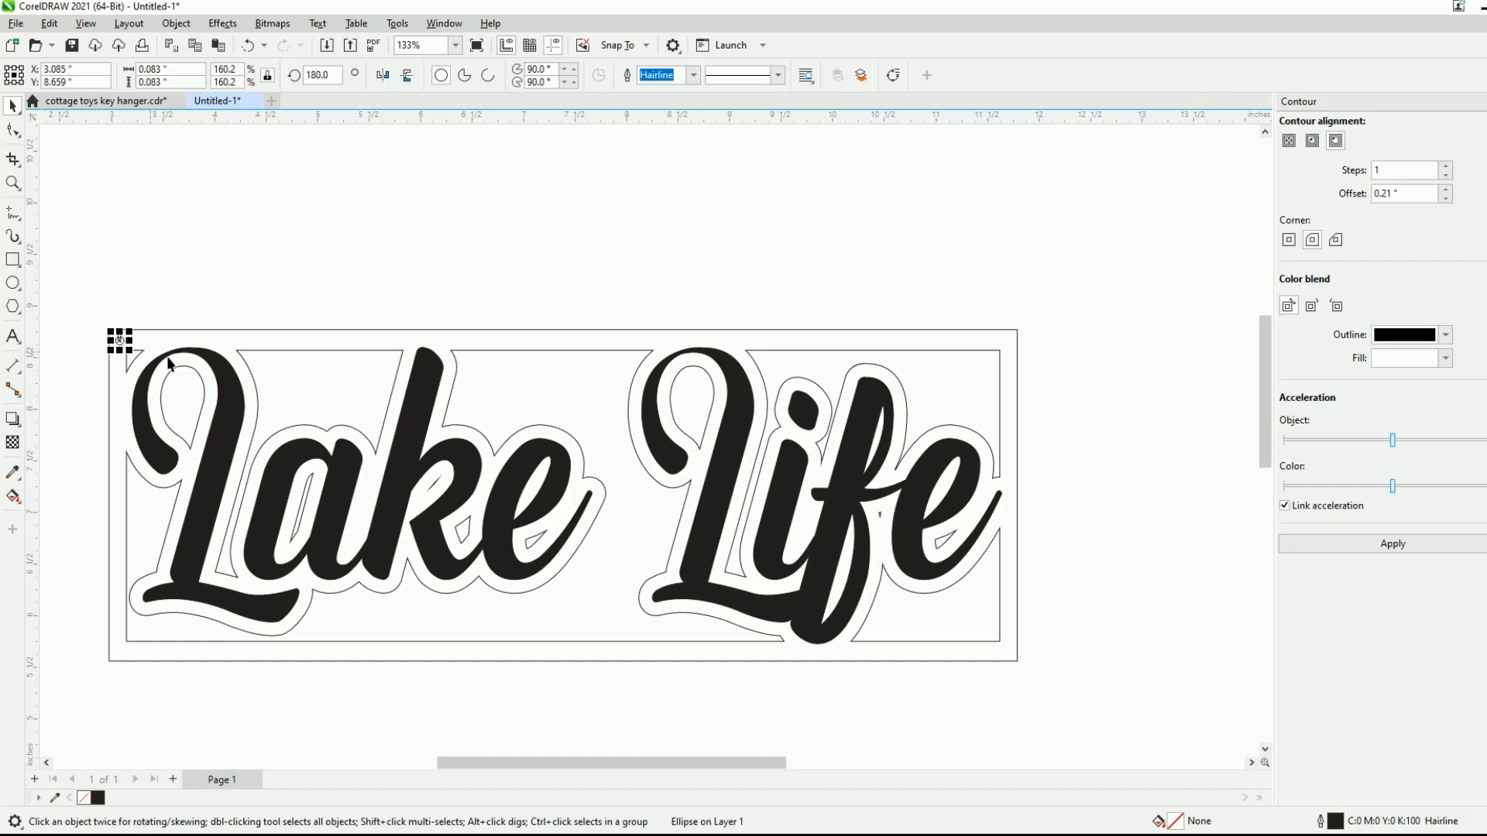
left_click(285, 323)
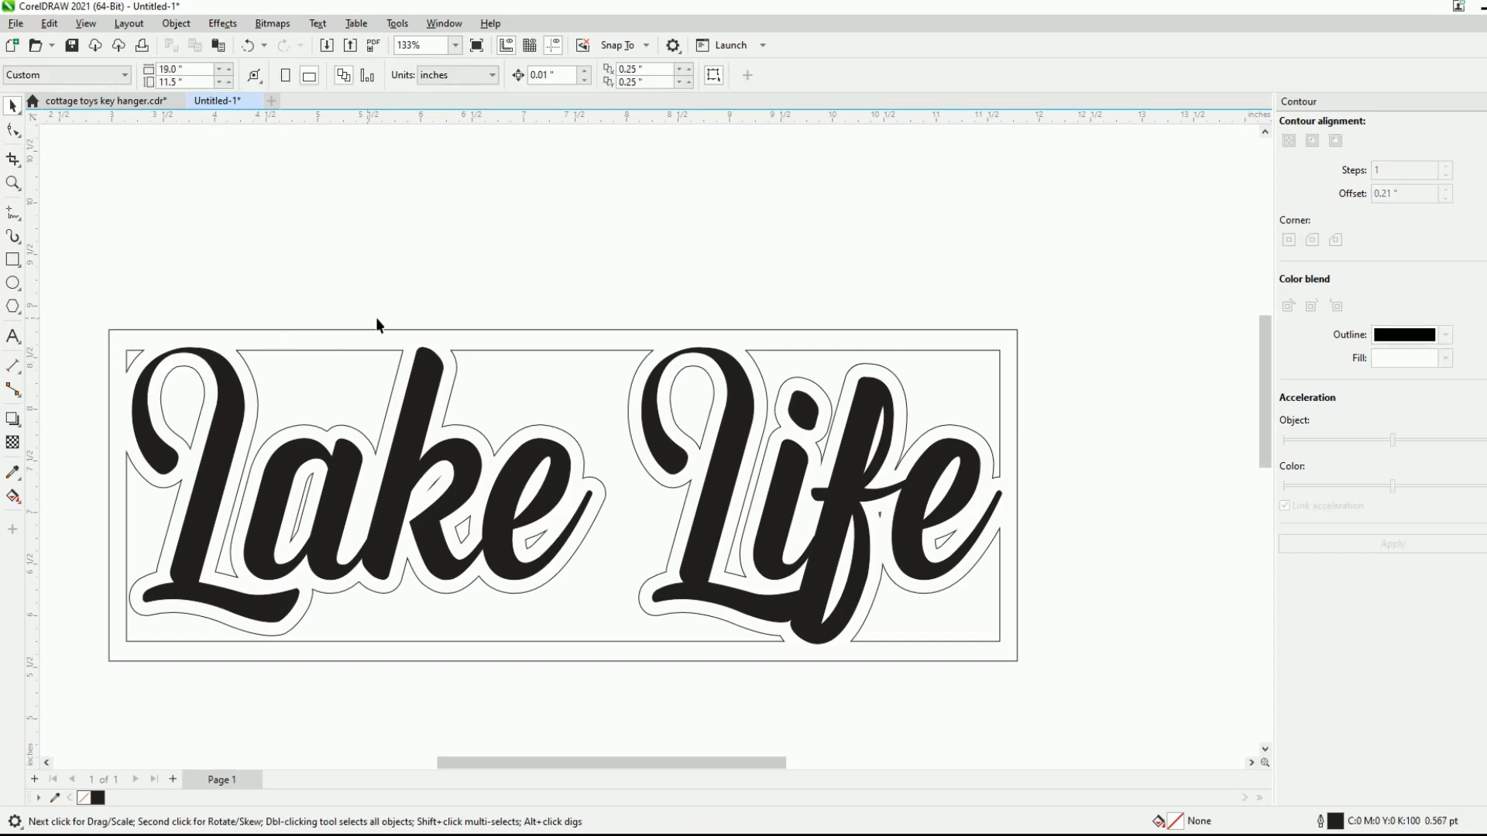
scroll(84, 337, "up", 5)
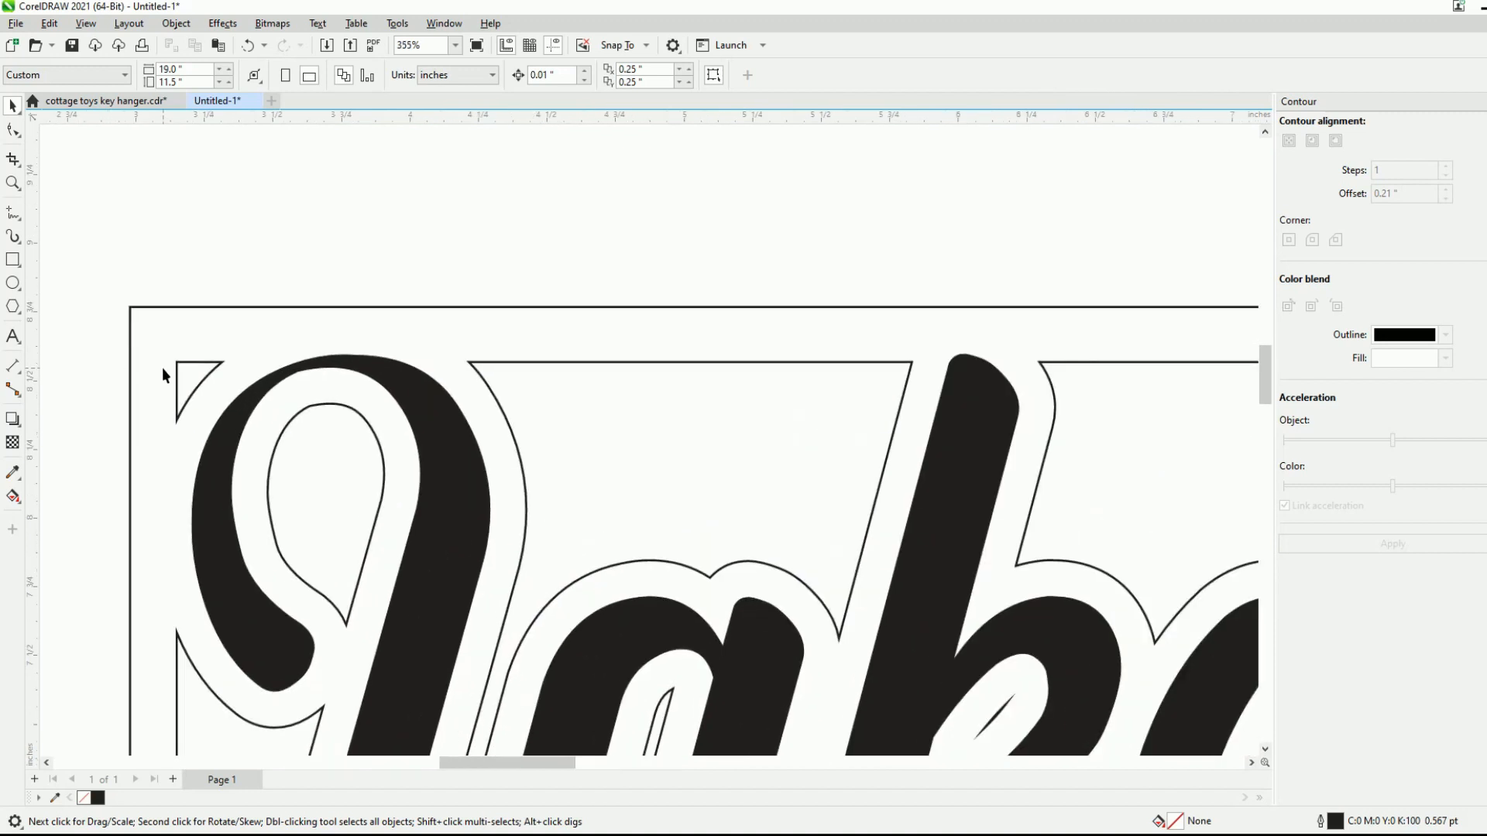
left_click(175, 367)
scroll(130, 321, "up", 5)
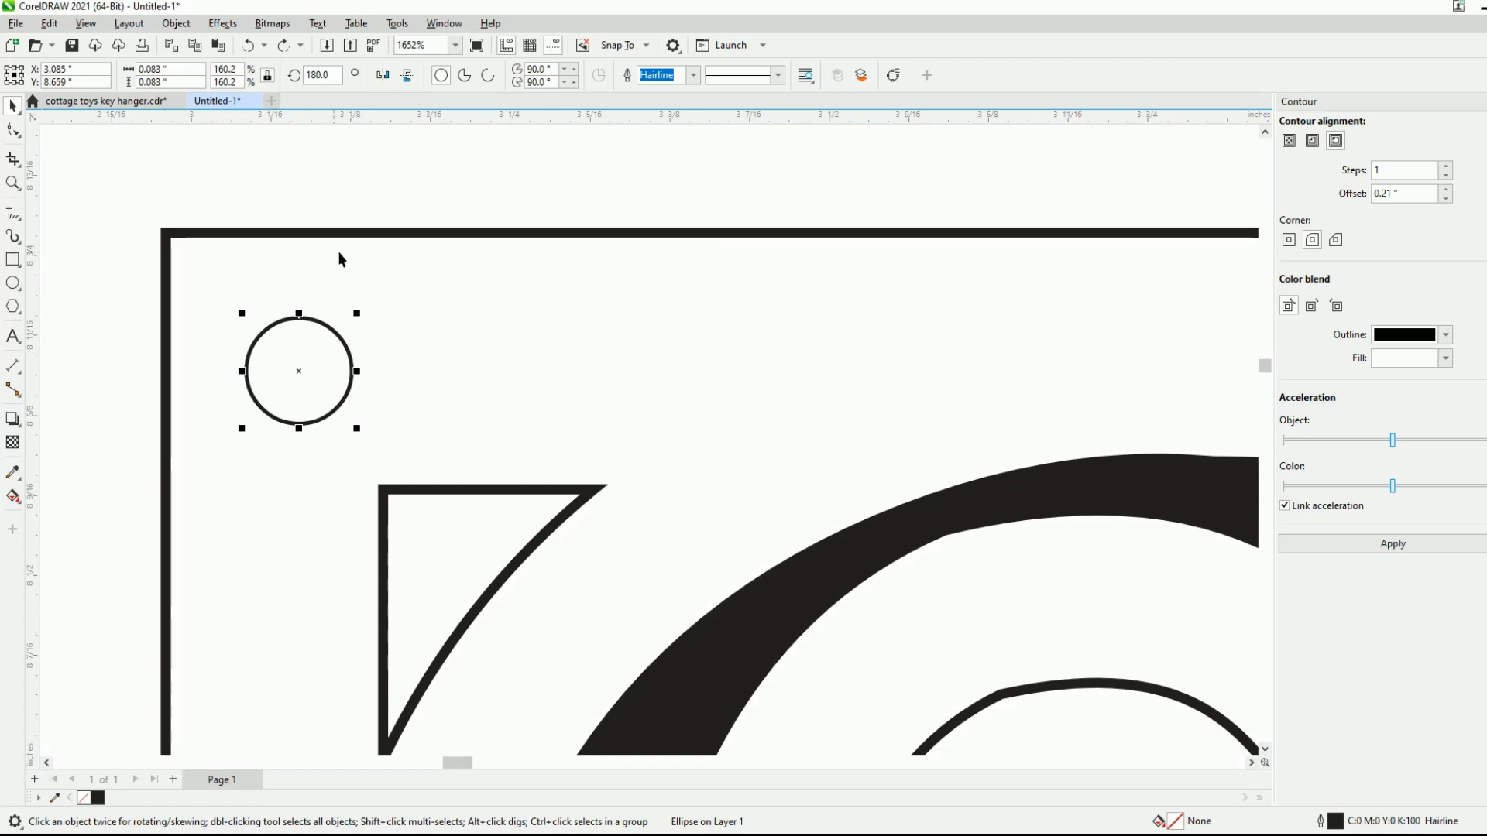
scroll(350, 319, "down", 2)
left_click(215, 316)
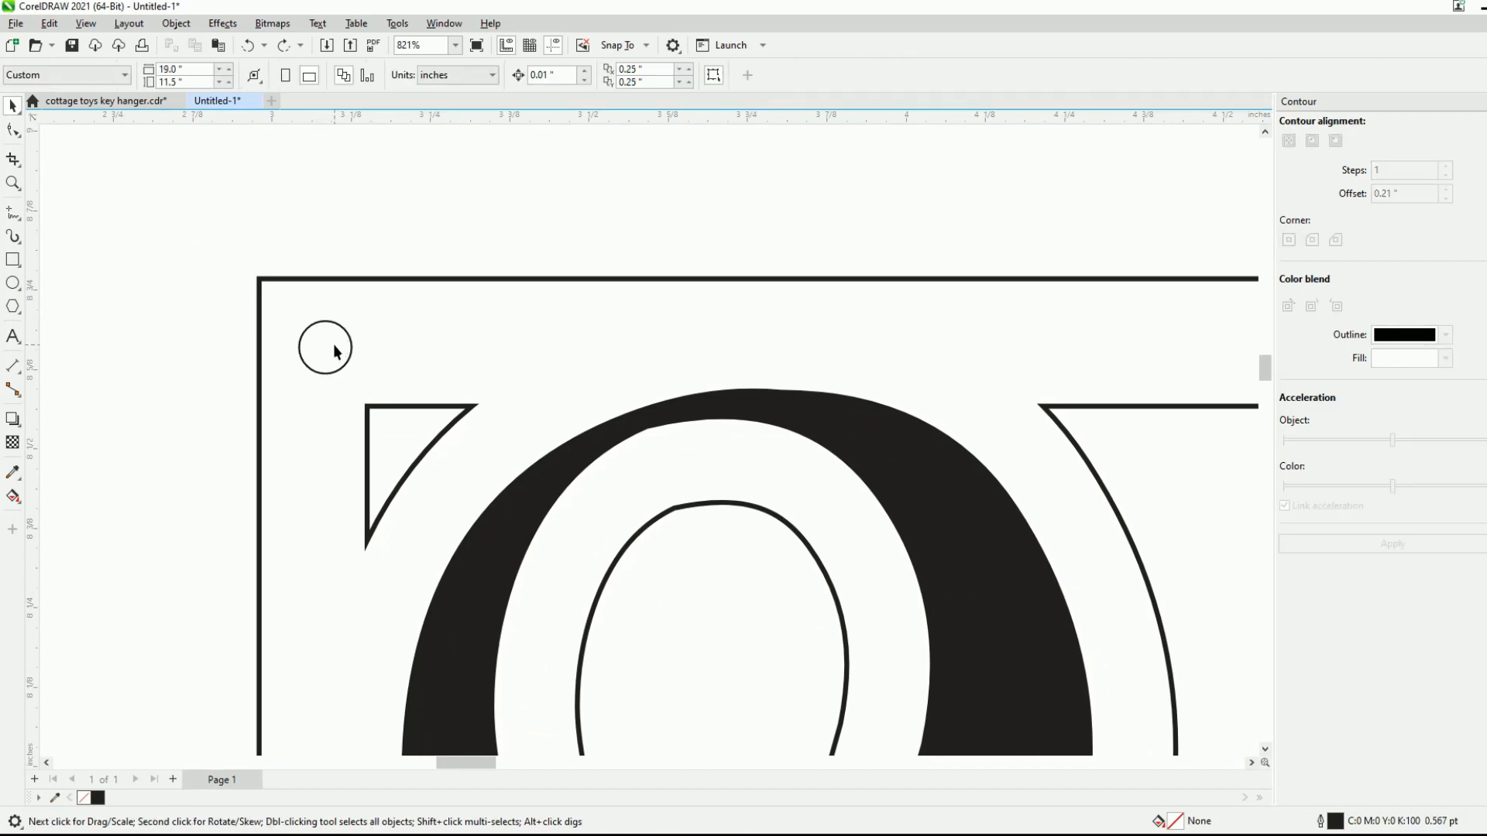
scroll(335, 351, "up", 2)
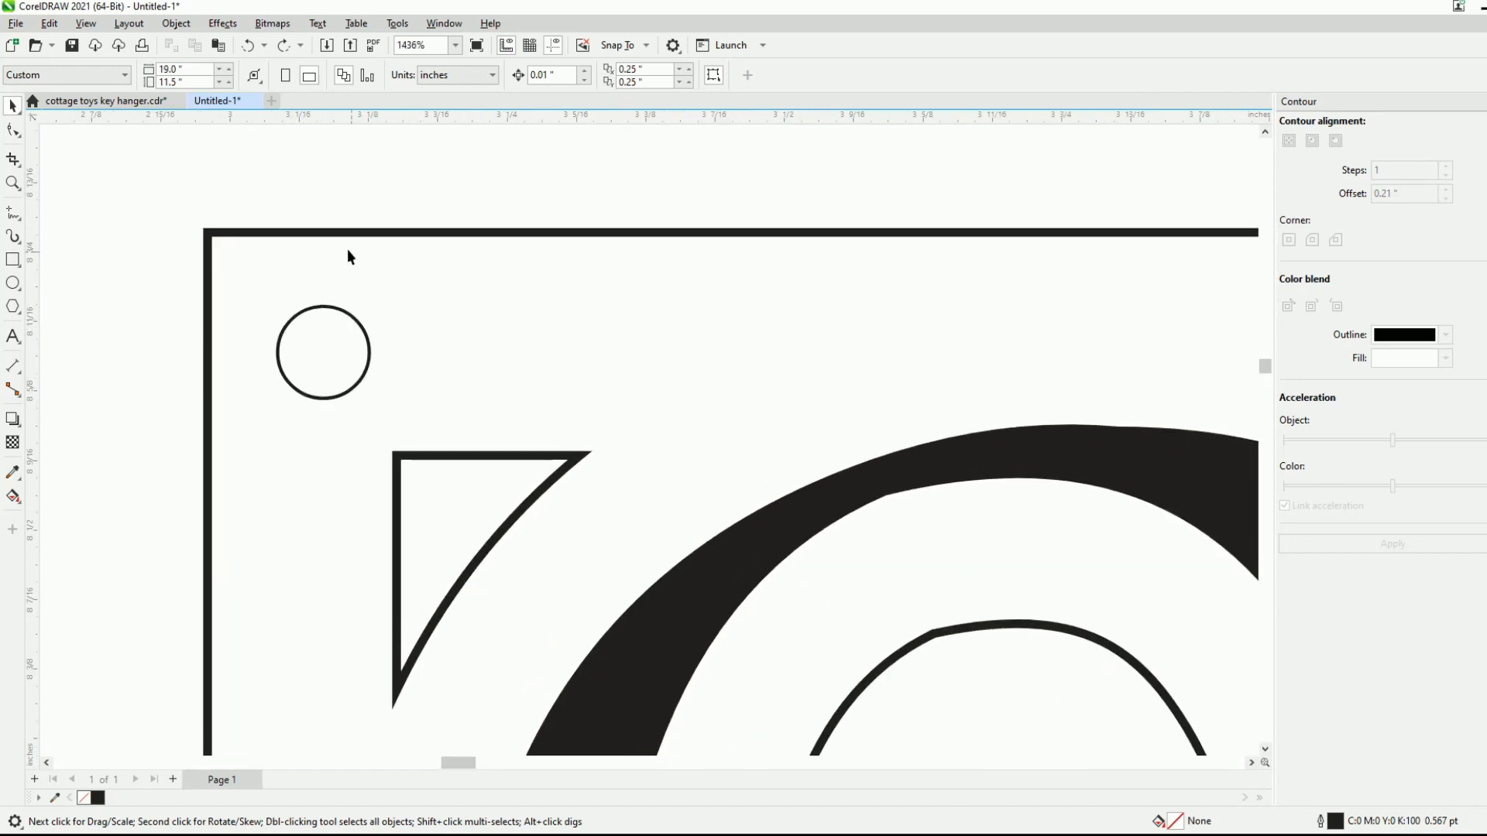
scroll(298, 391, "down", 8)
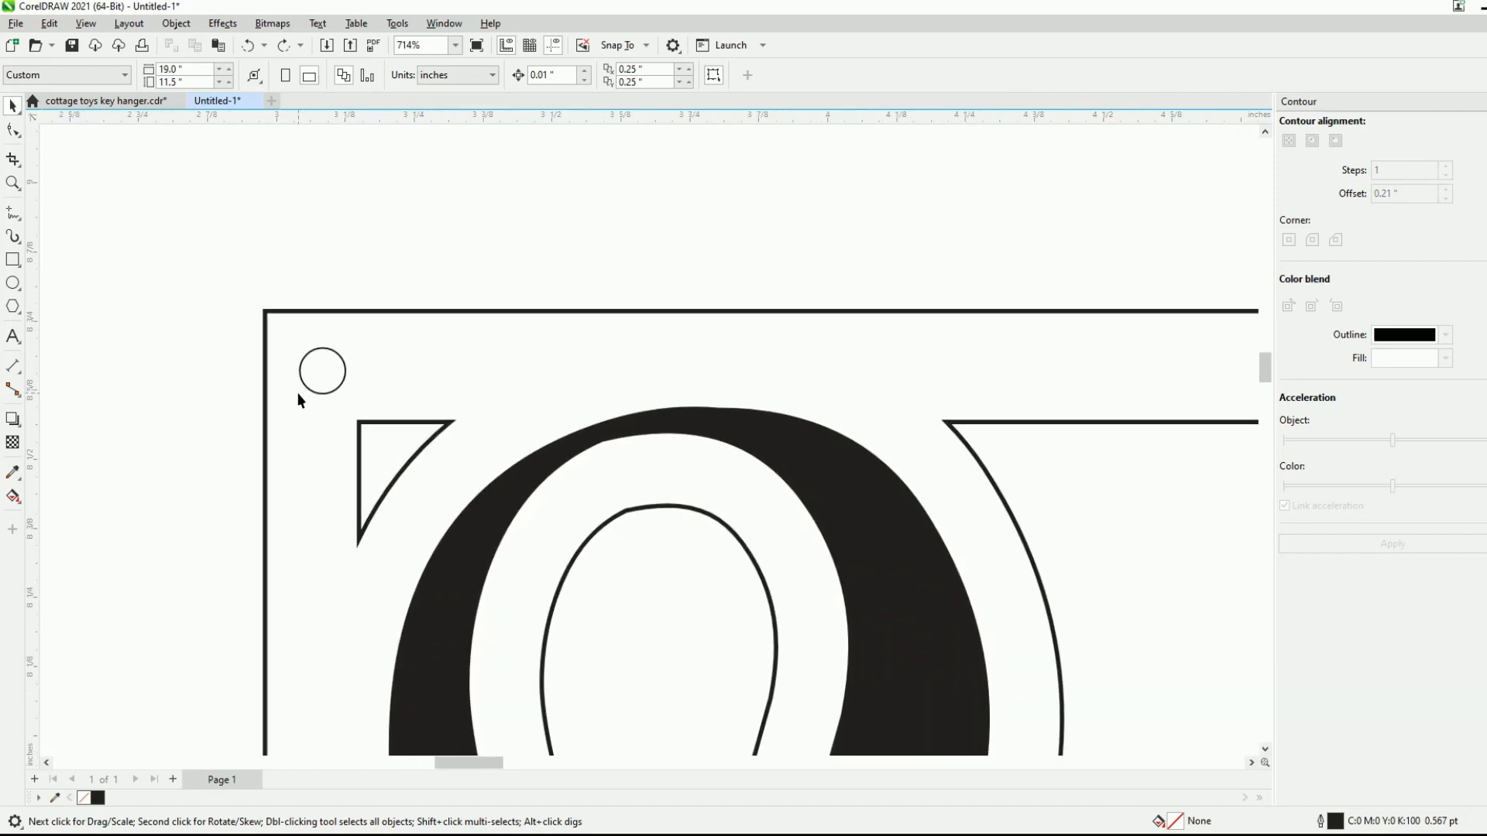
scroll(302, 396, "down", 2)
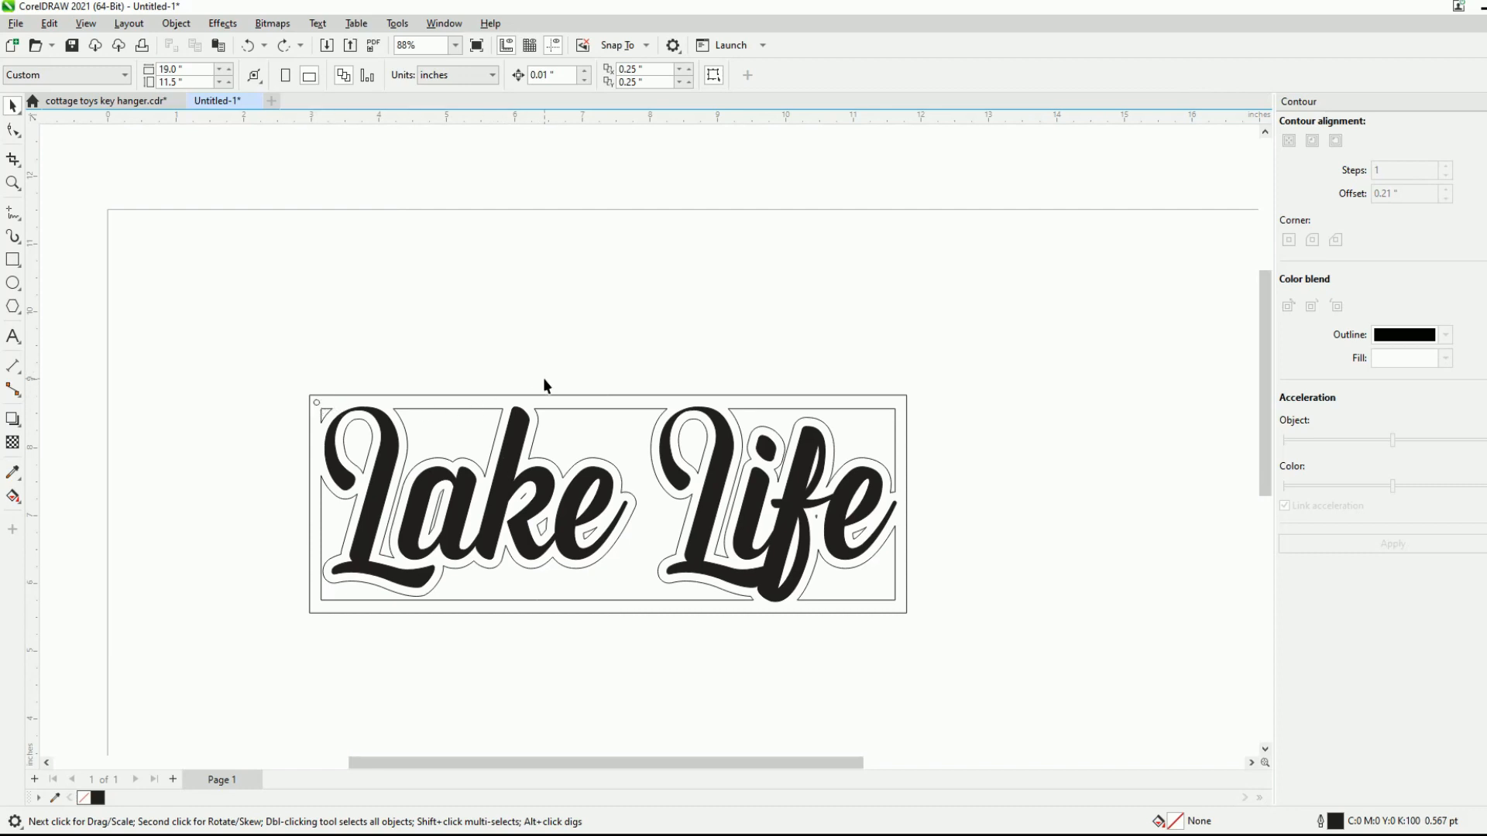
scroll(365, 421, "up", 4)
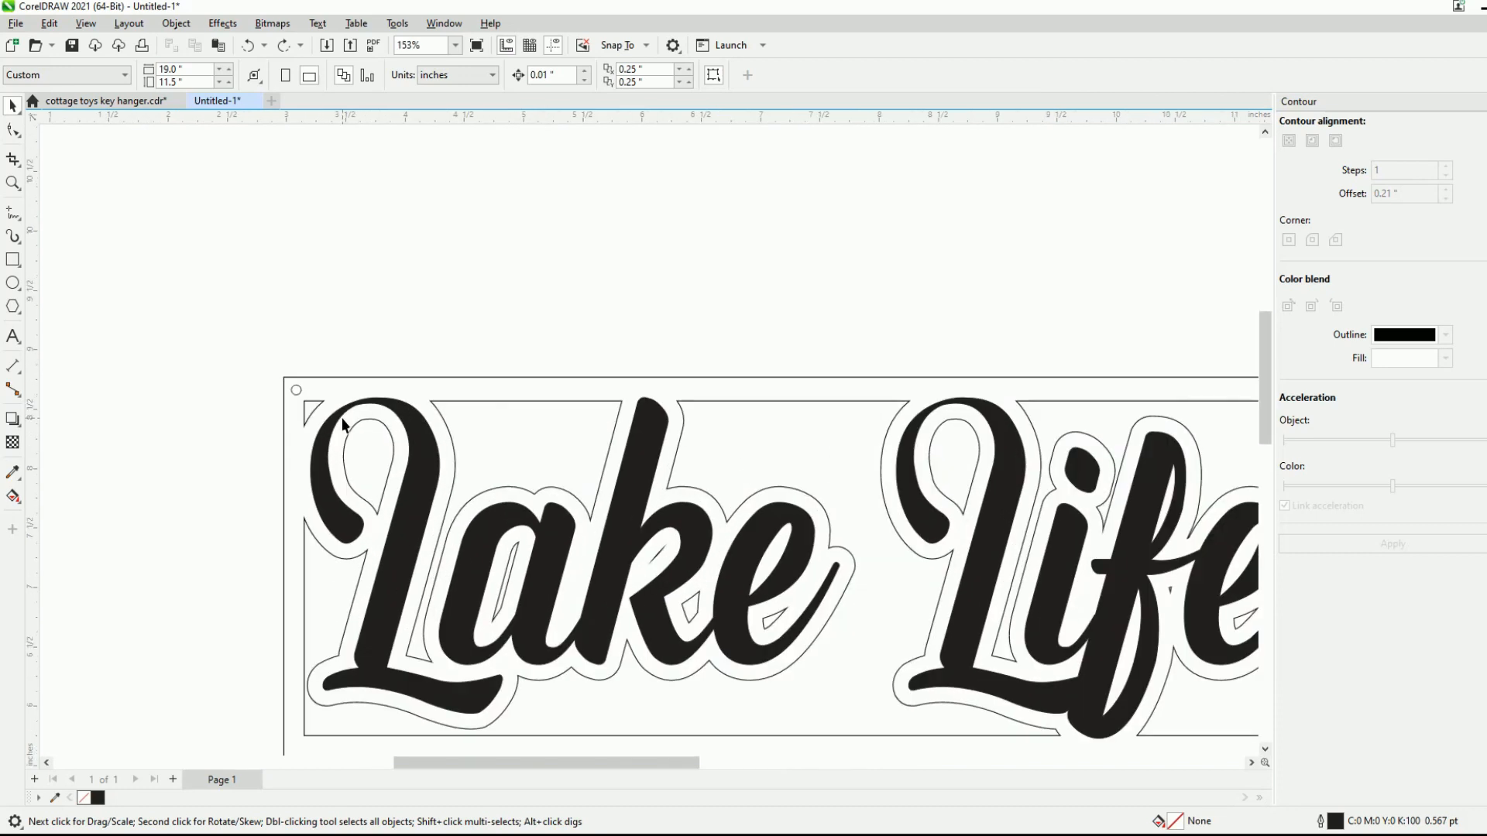
- Move the corner circle out to the left of the sign and enlarge it to about 0.437 inches
left_click(273, 376)
scroll(273, 377, "up", 4)
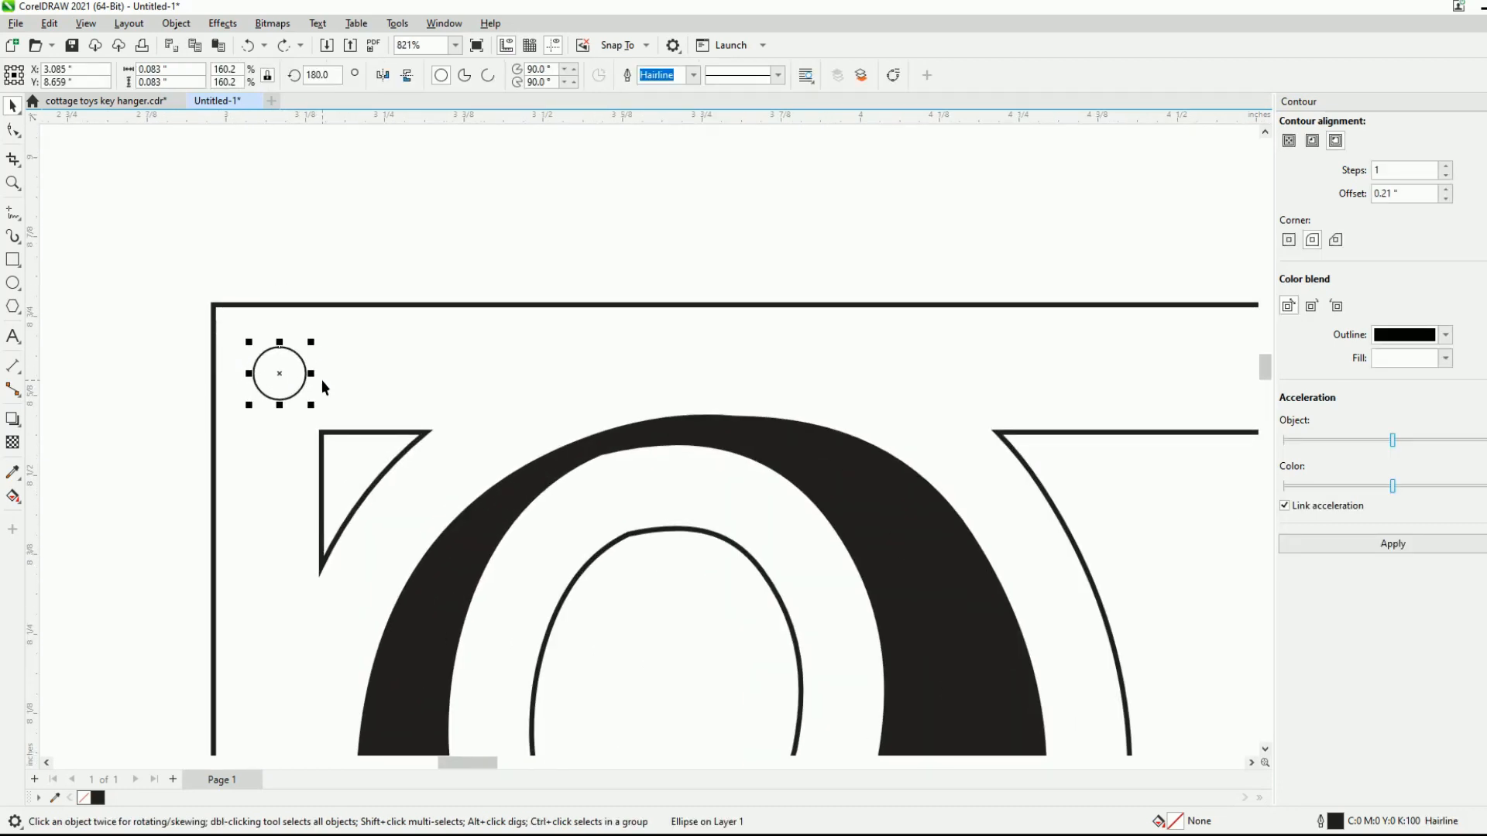
scroll(323, 379, "down", 5)
scroll(437, 322, "down", 1)
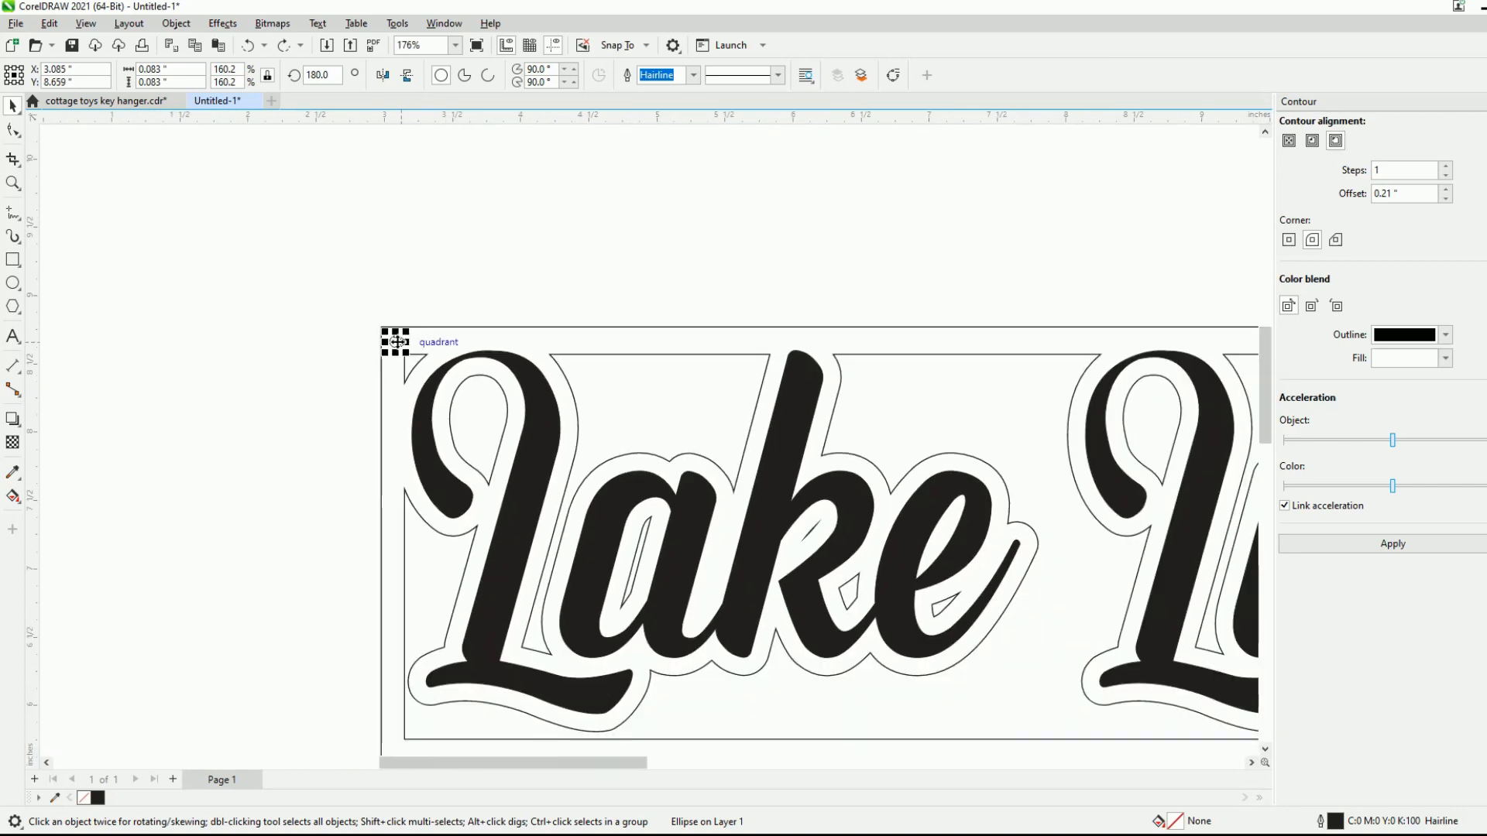
left_click_drag(383, 361, 317, 541)
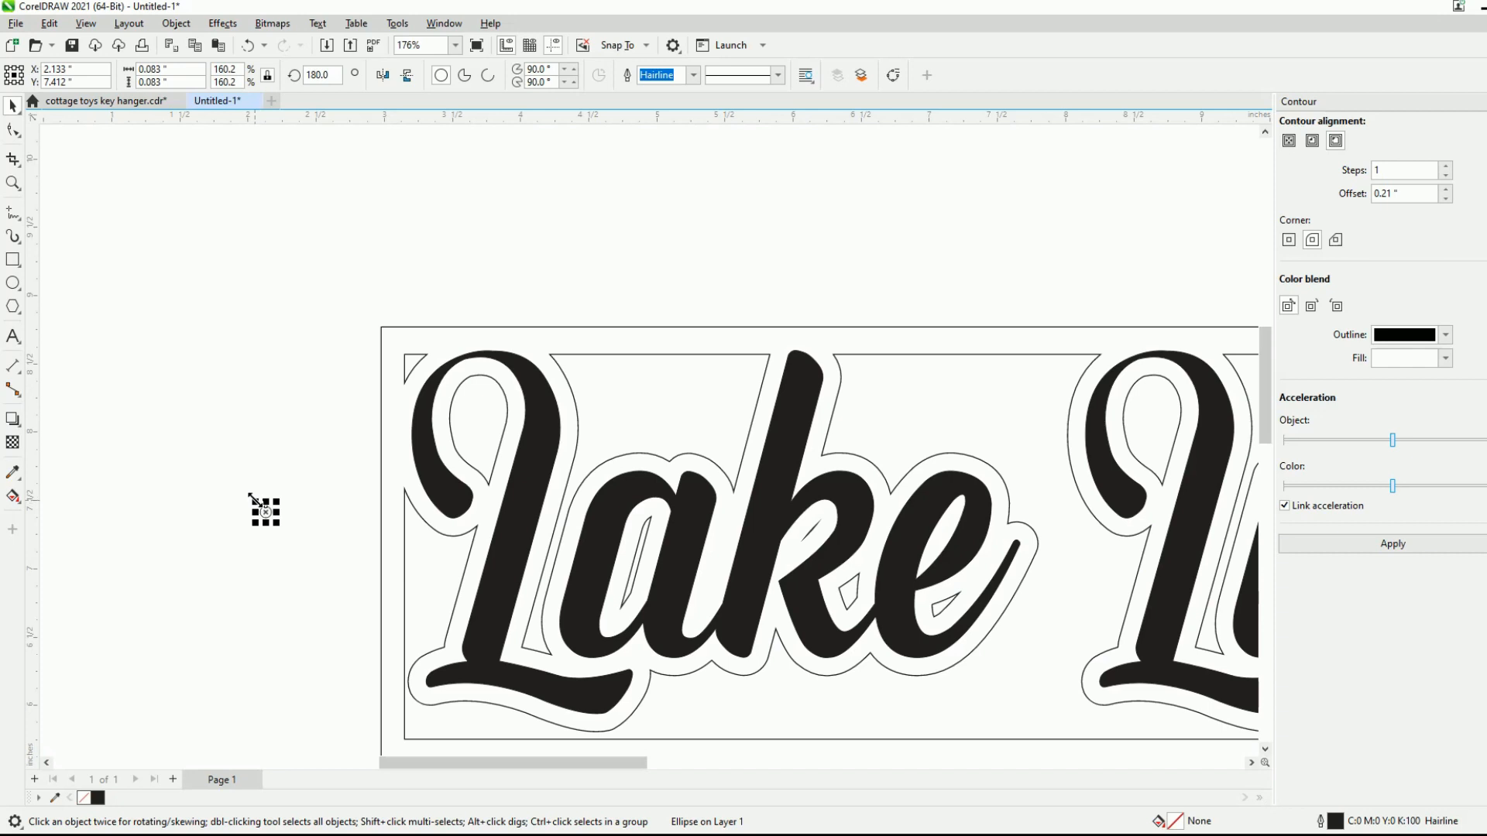
left_click_drag(249, 497, 207, 454)
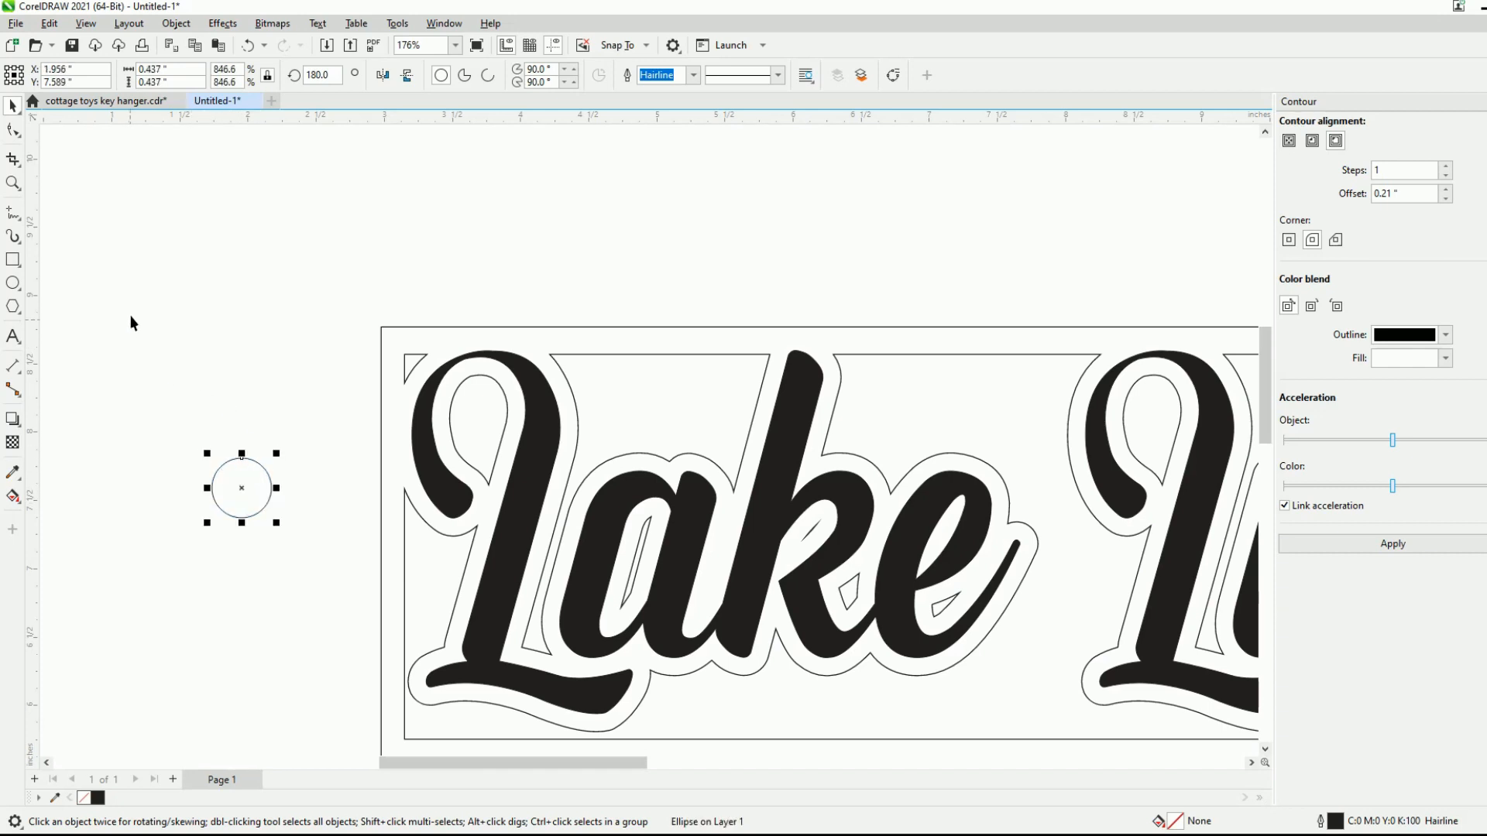
- Draw a concentric circle about 0.136 inches across inside the larger circle to form a hanging ring
left_click(12, 283)
left_click_drag(203, 355, 243, 488)
key("space")
left_click(315, 461)
scroll(222, 501, "up", 3)
scroll(224, 501, "up", 4)
- Give the inner circle of the ring a hairline outline
left_click(12, 106)
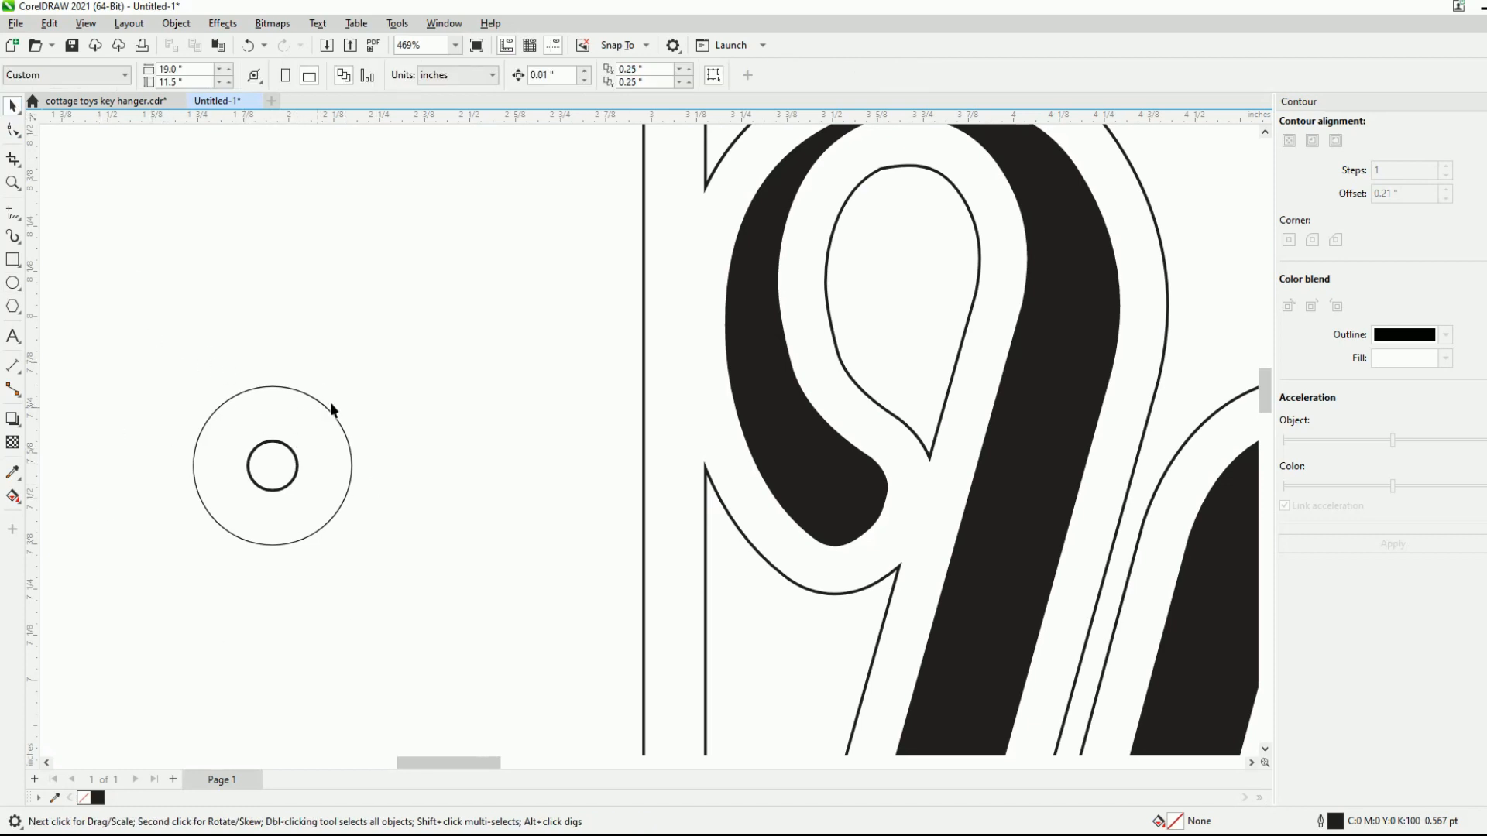
left_click(299, 472)
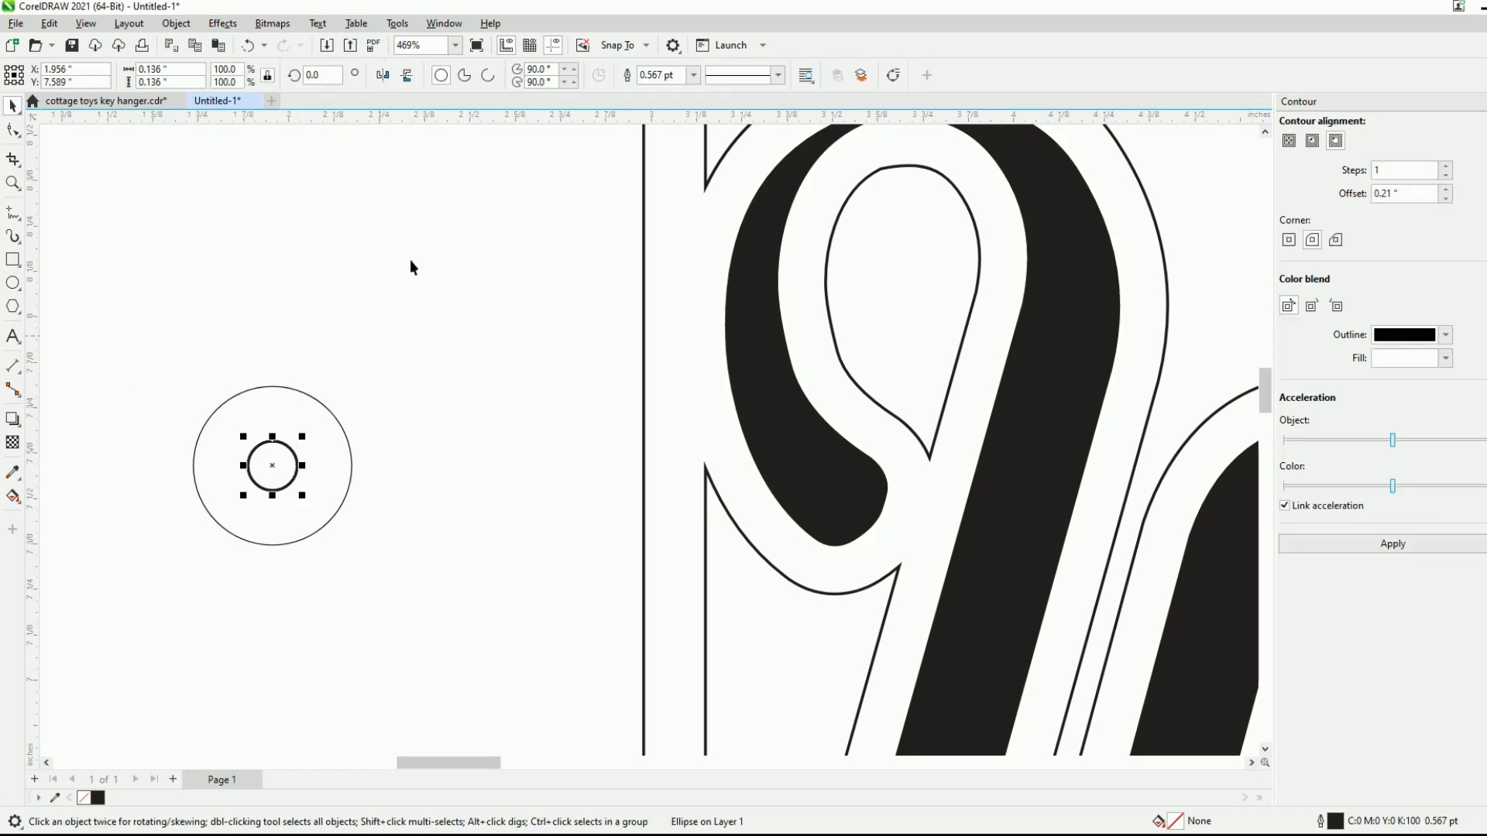
left_click(695, 76)
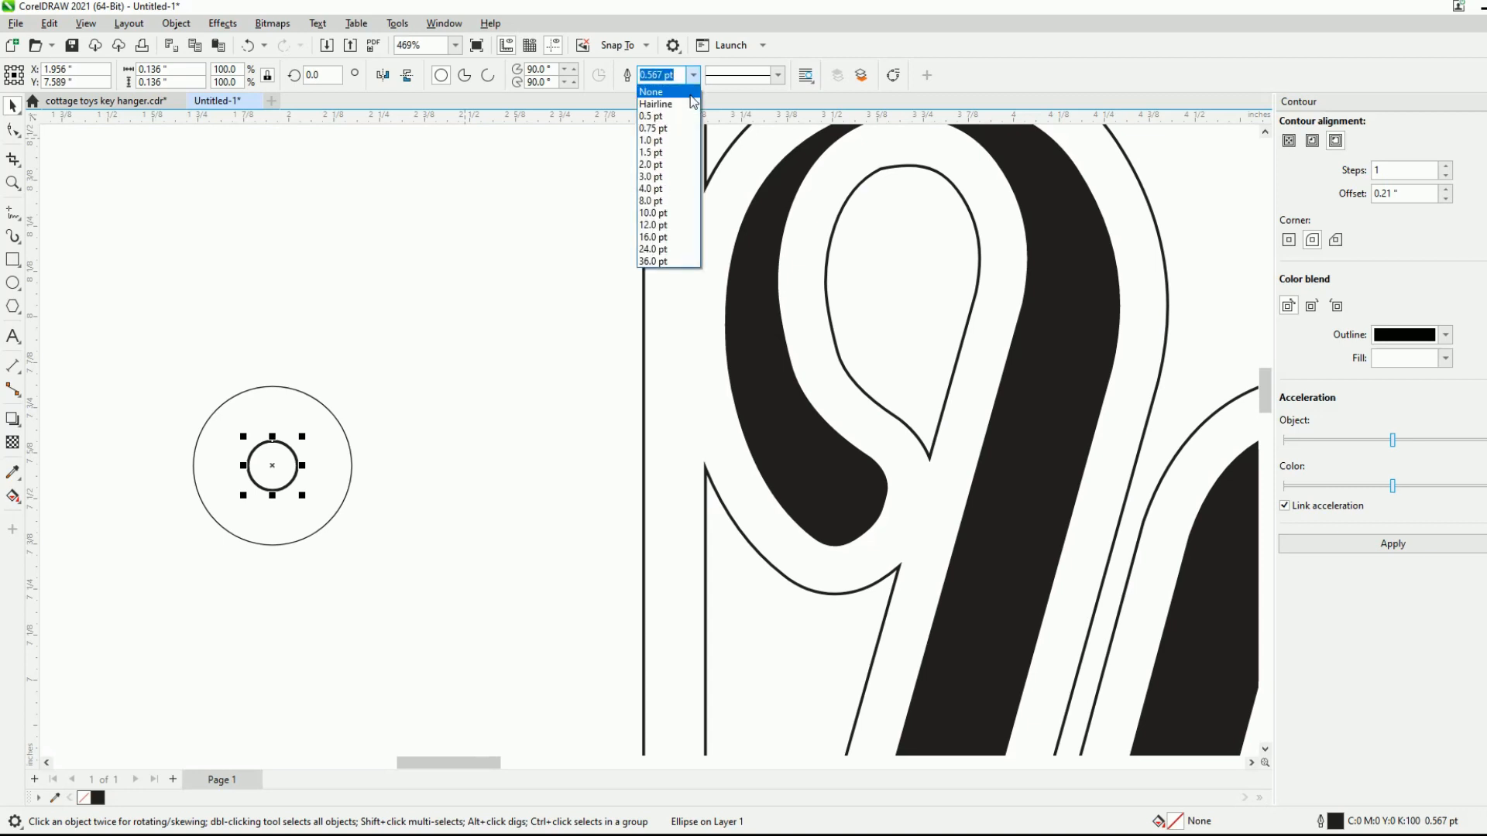
left_click(692, 105)
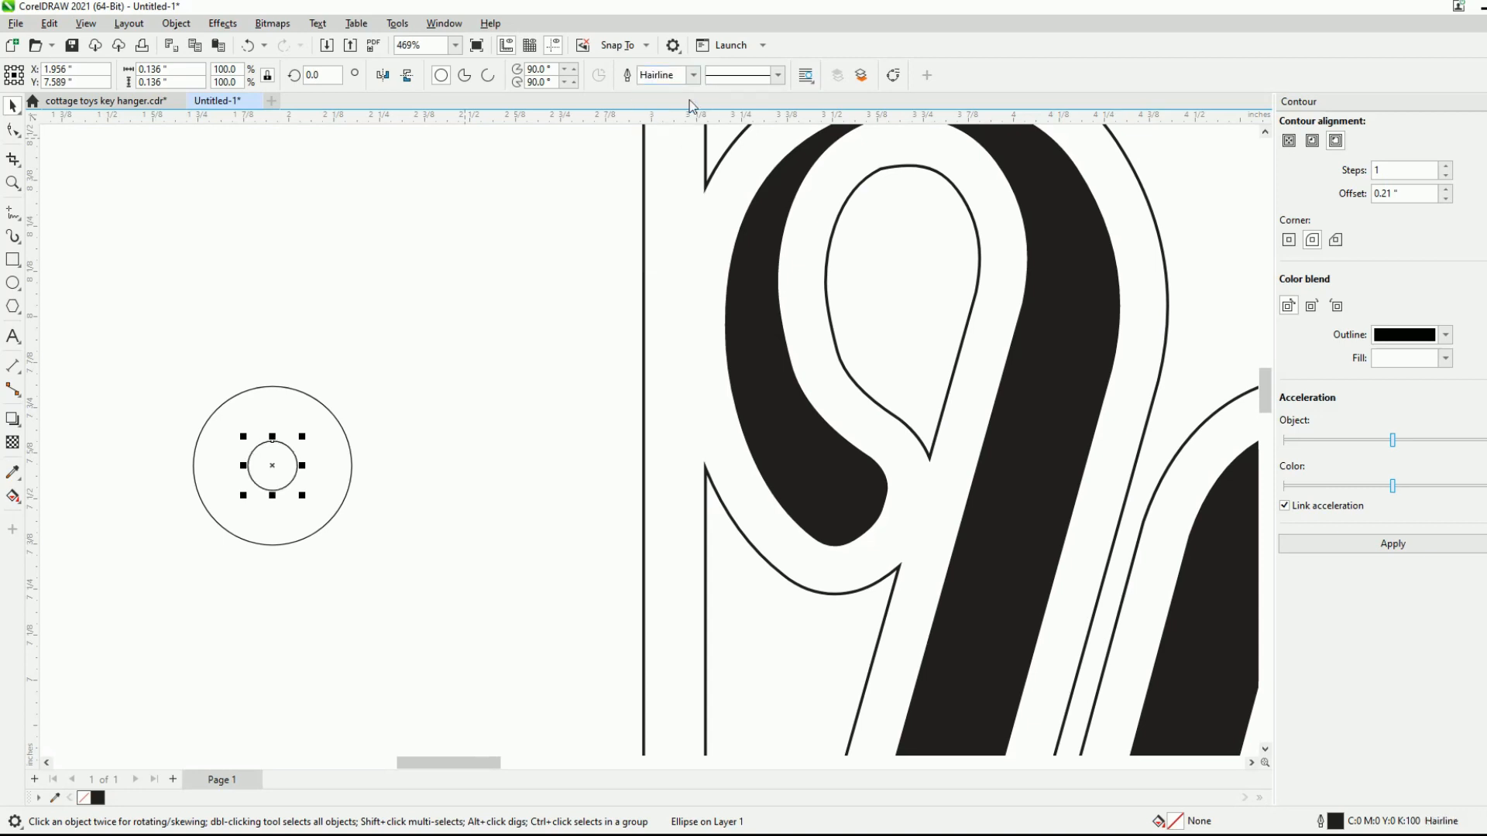
left_click(384, 403)
- Give the Lake Life frame and its welded contour a hairline outline
scroll(308, 481, "up", 3)
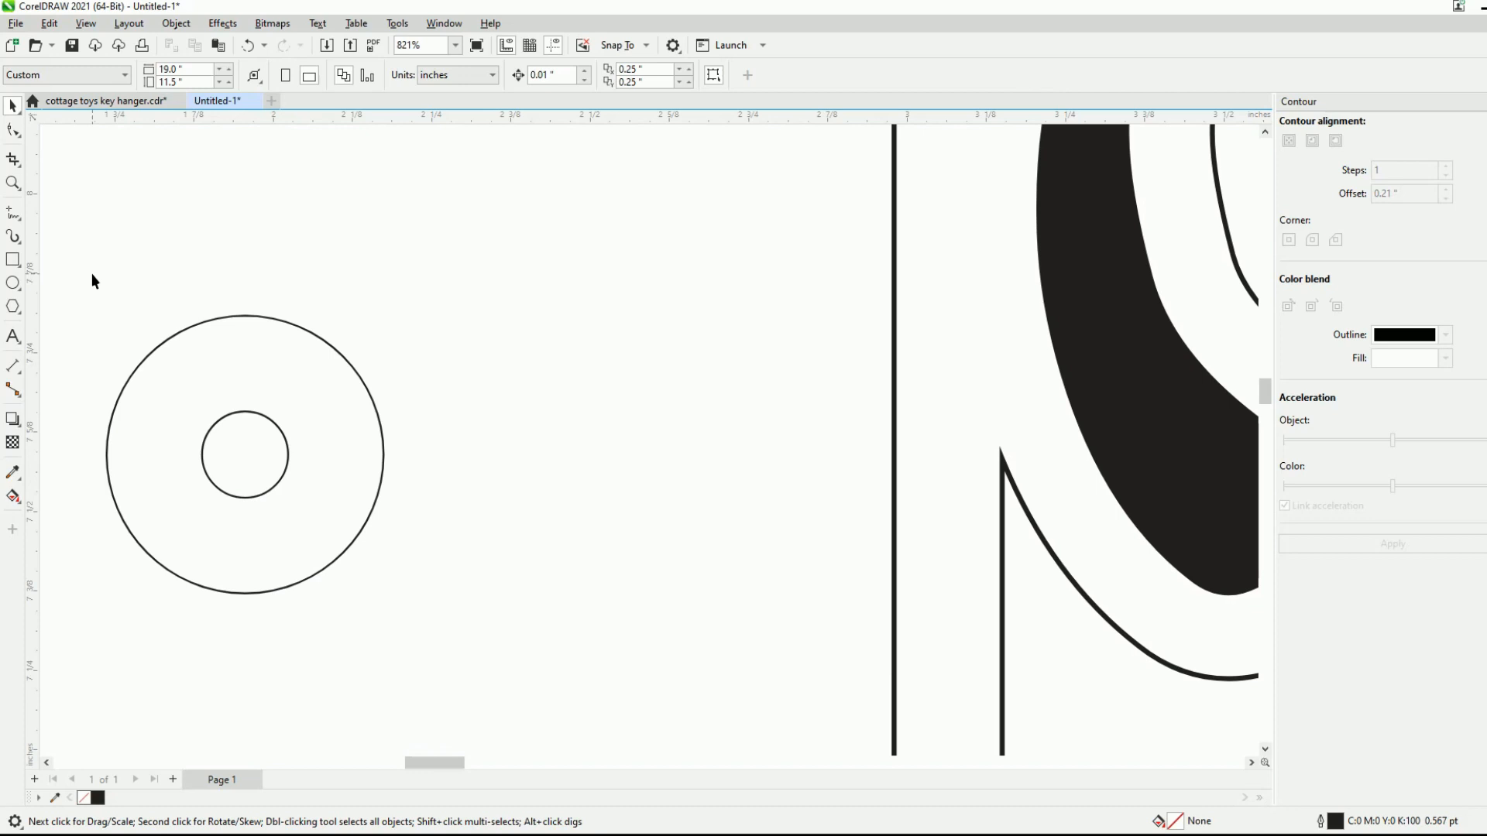
scroll(213, 301, "down", 4)
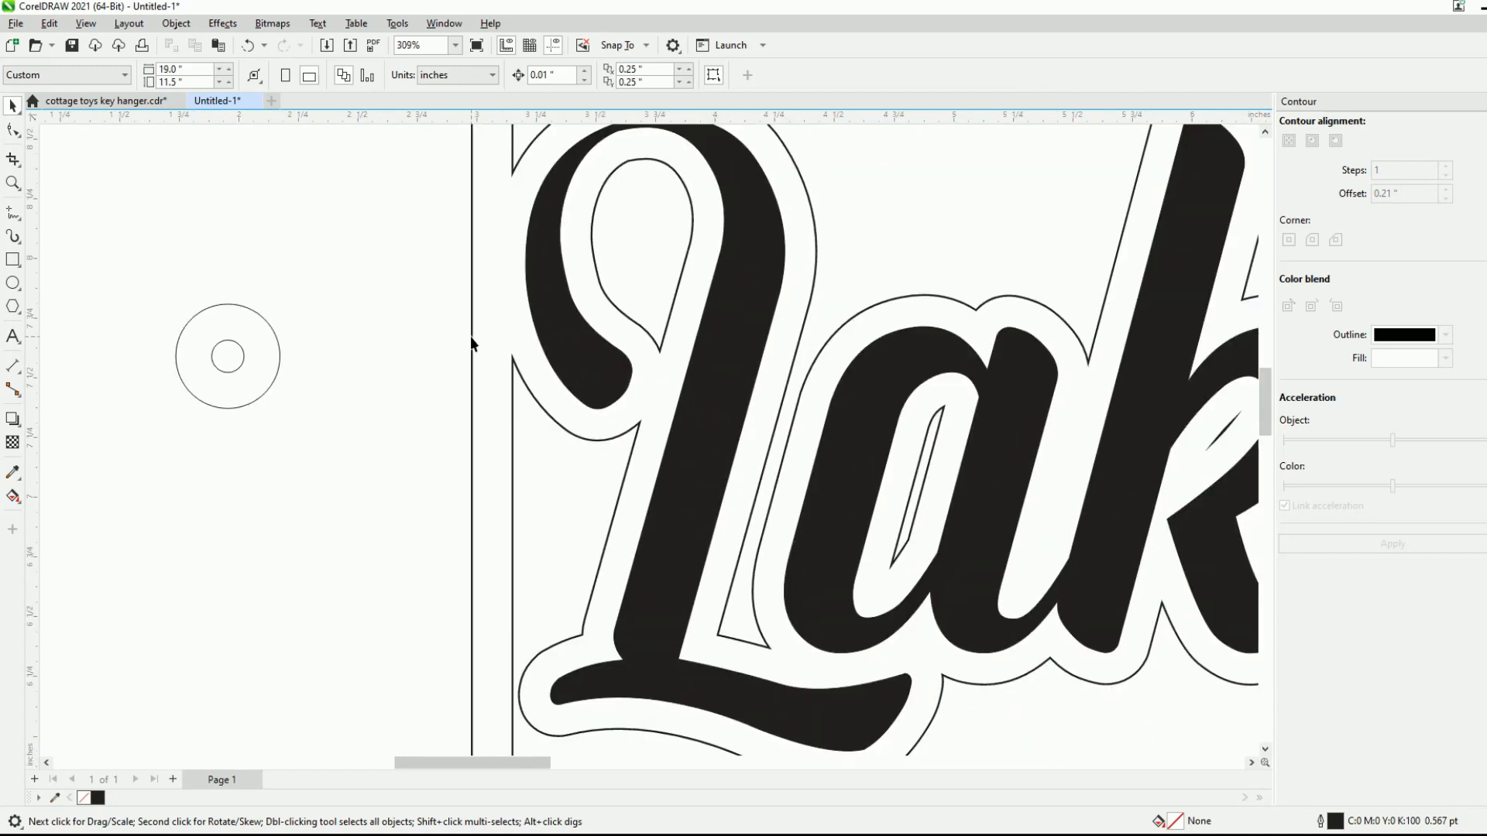
left_click(469, 337)
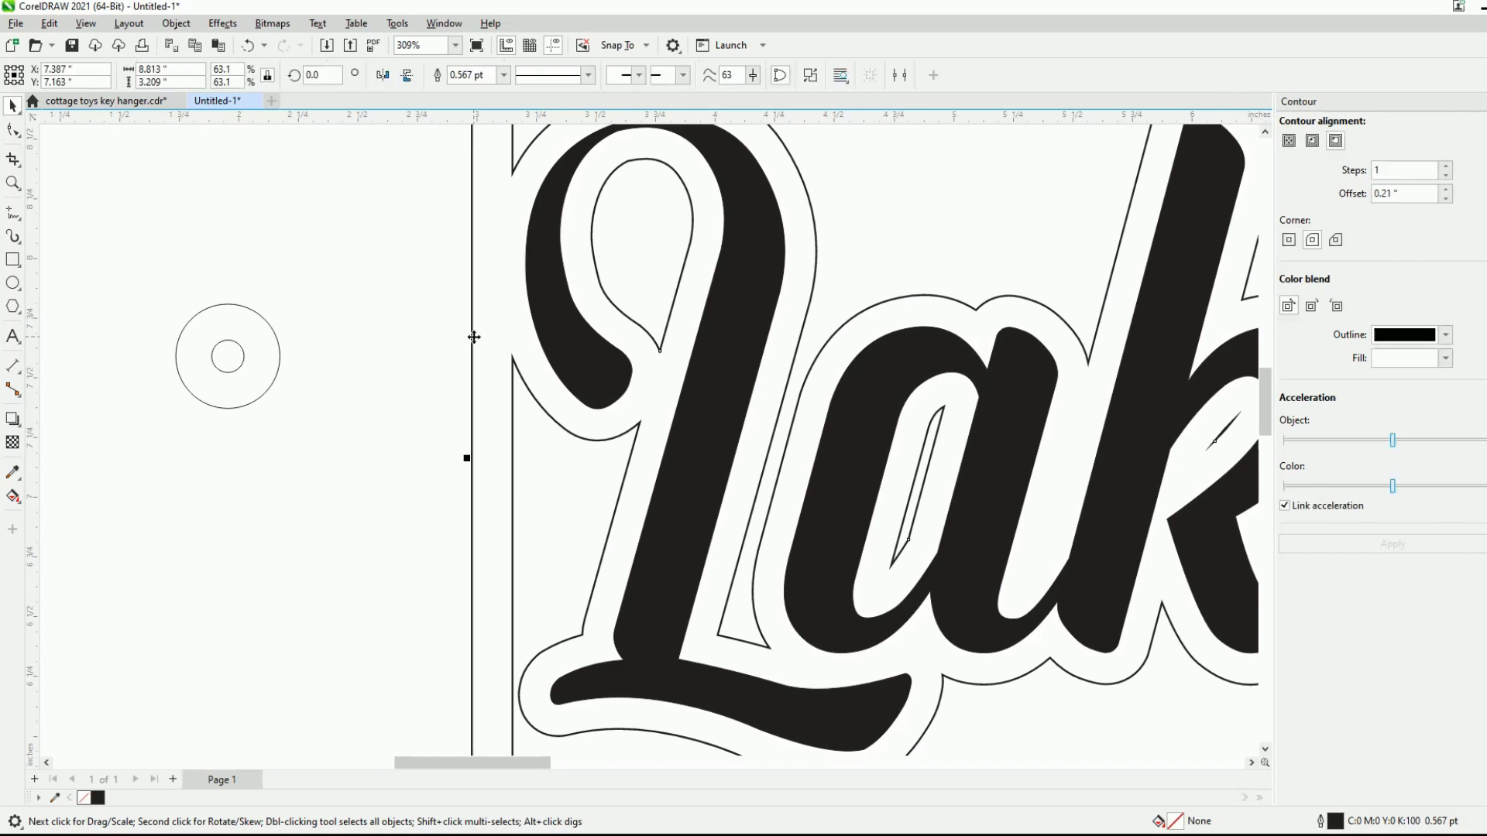
left_click(503, 75)
left_click(484, 103)
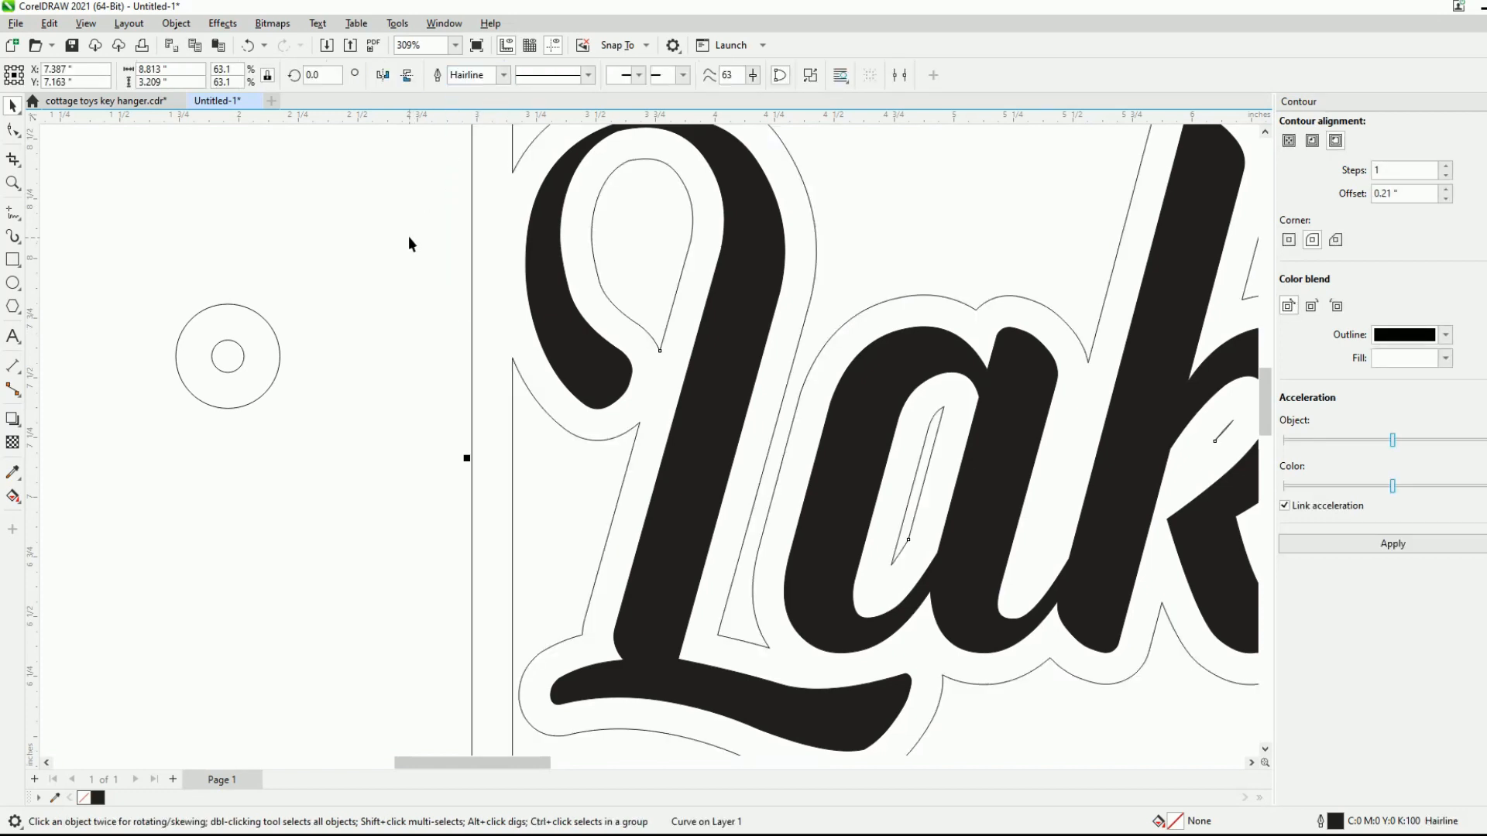
scroll(409, 237, "down", 3)
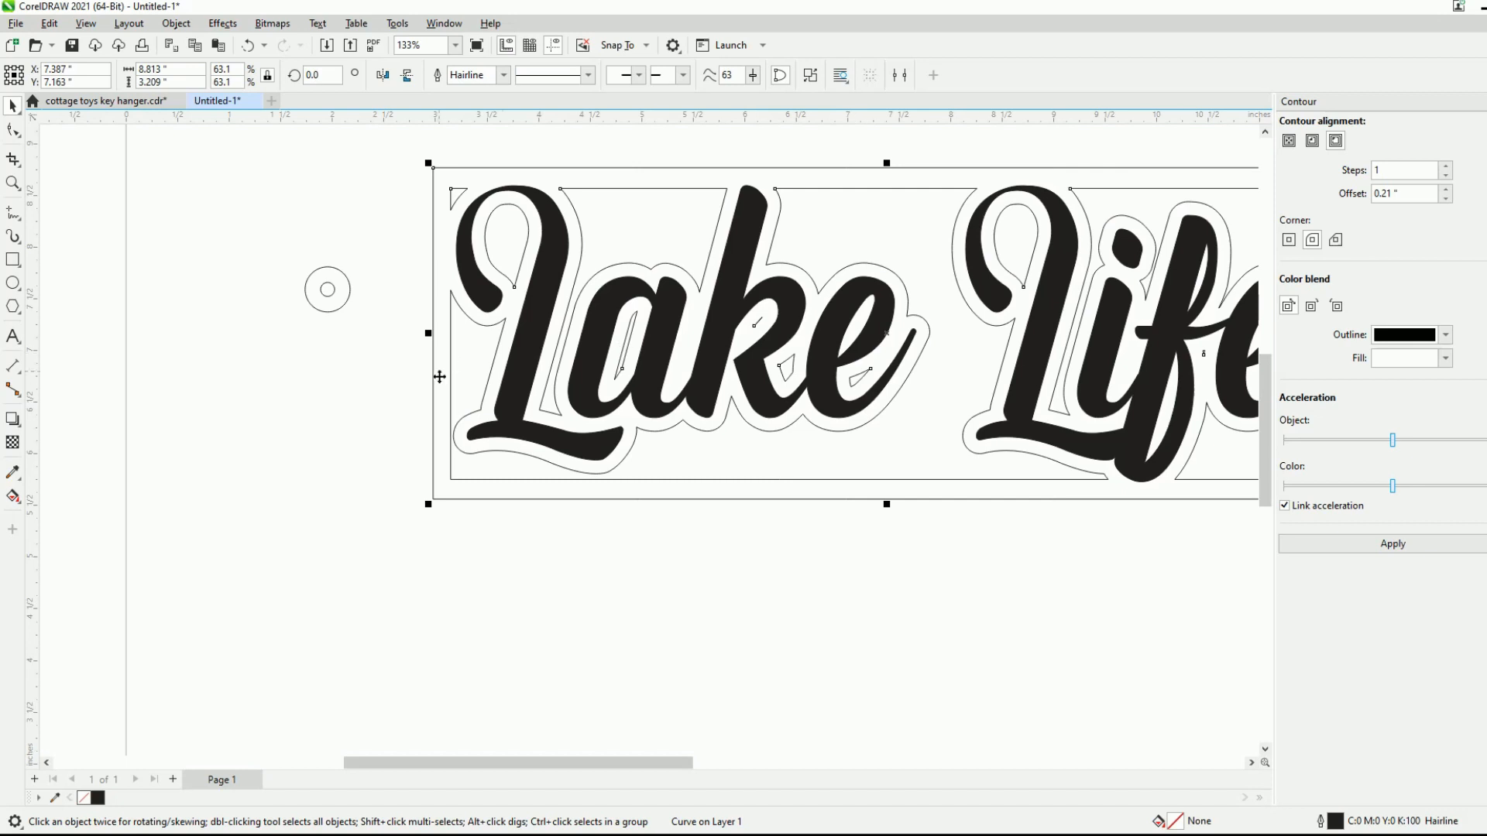
left_click(540, 154)
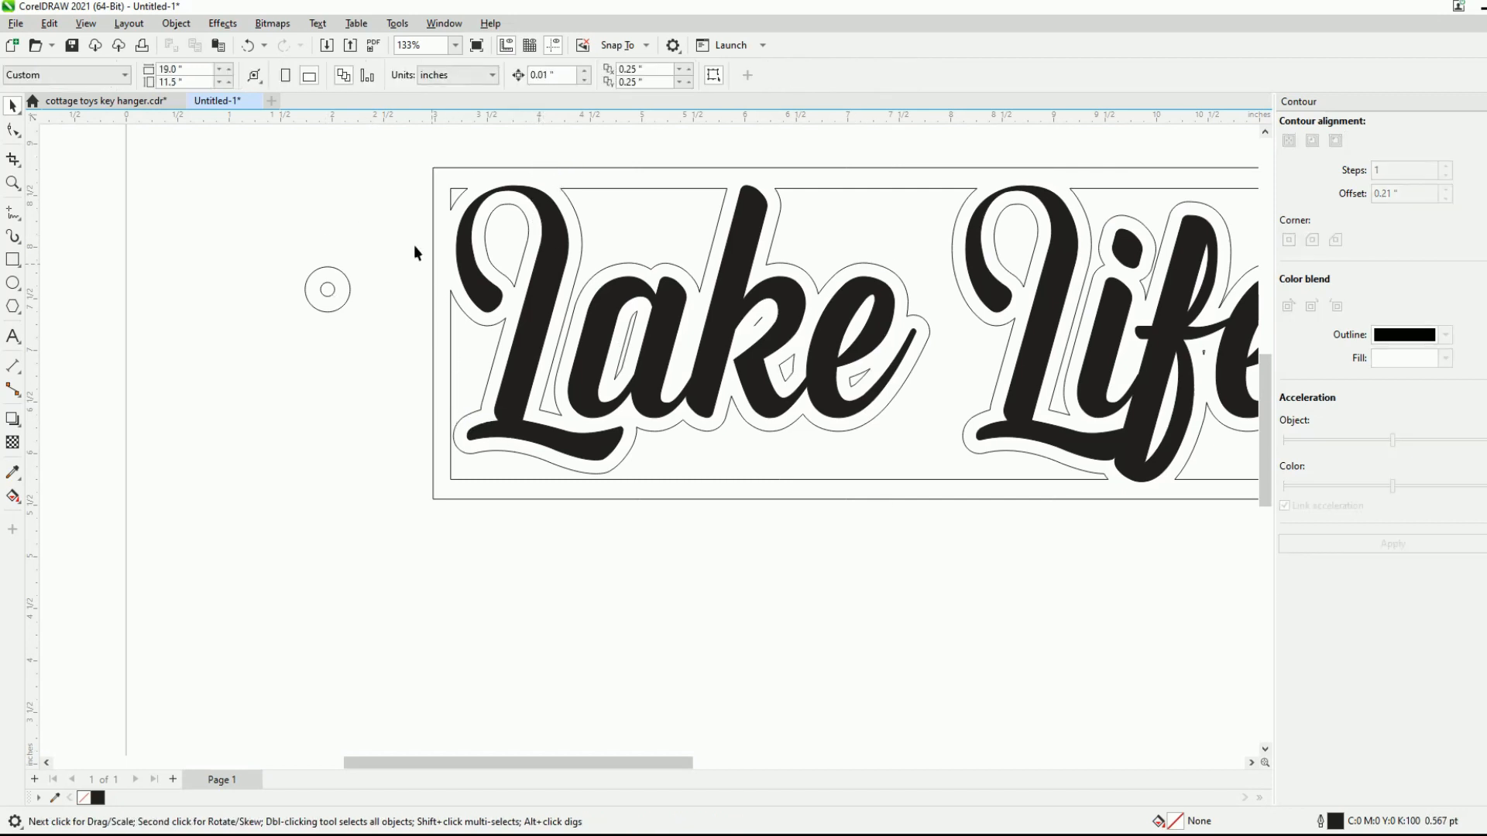
- Move both ring circles together so they are centred on the midpoint of the frame's left outer edge
left_click_drag(273, 221, 361, 333)
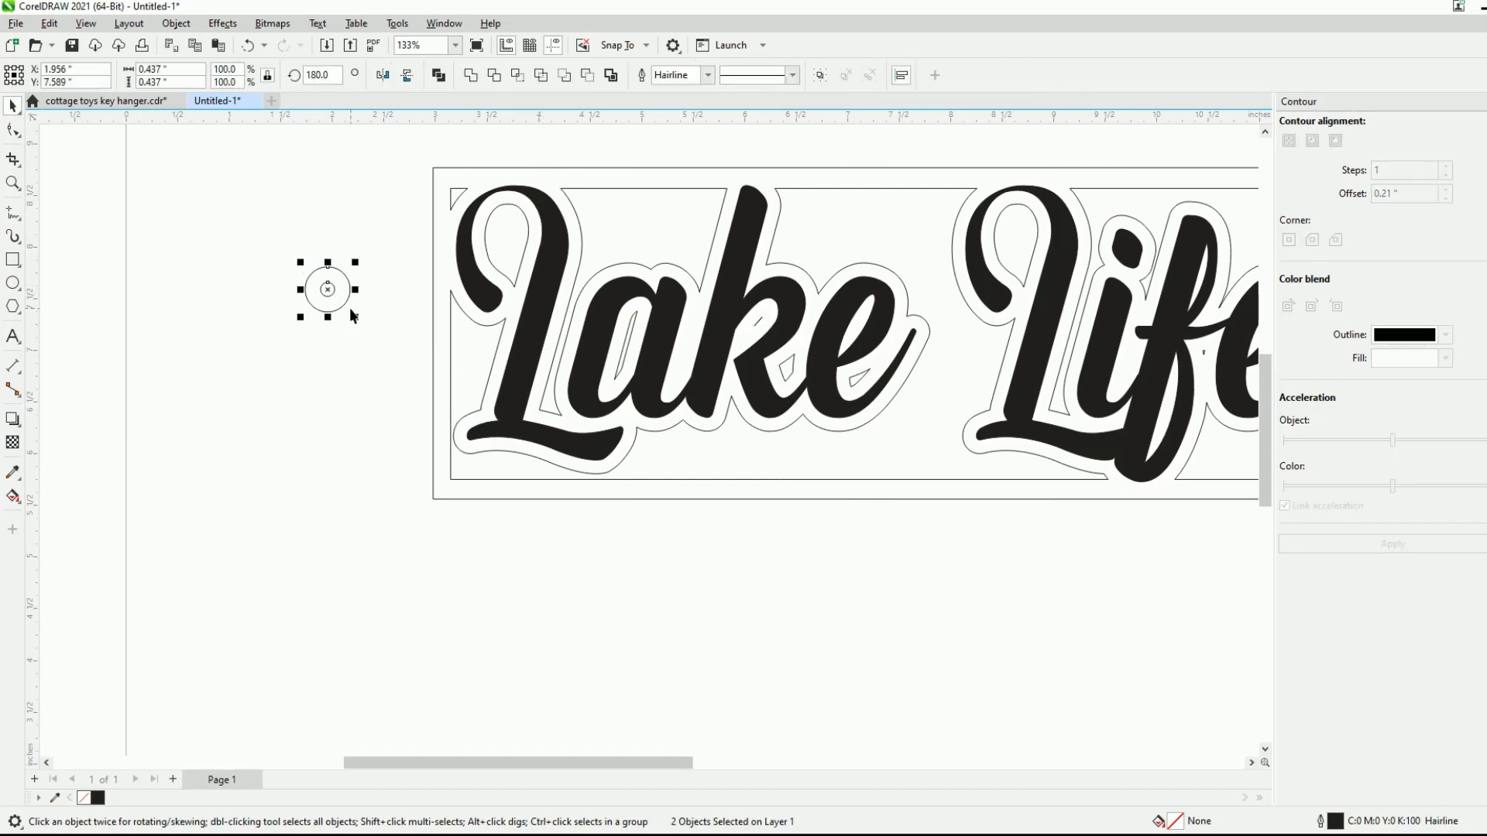
scroll(389, 287, "up", 2)
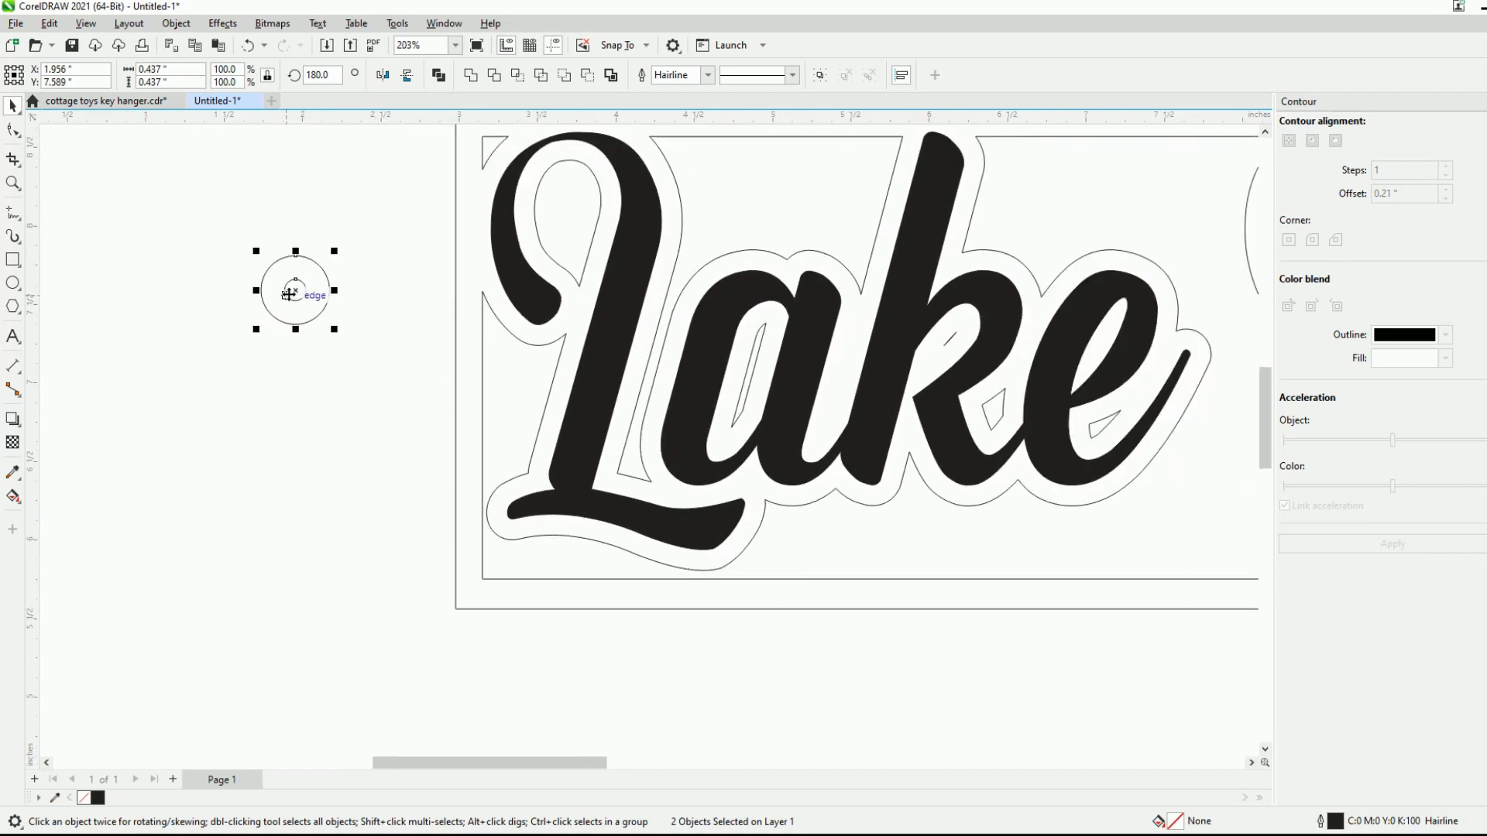
left_click_drag(291, 291, 456, 361)
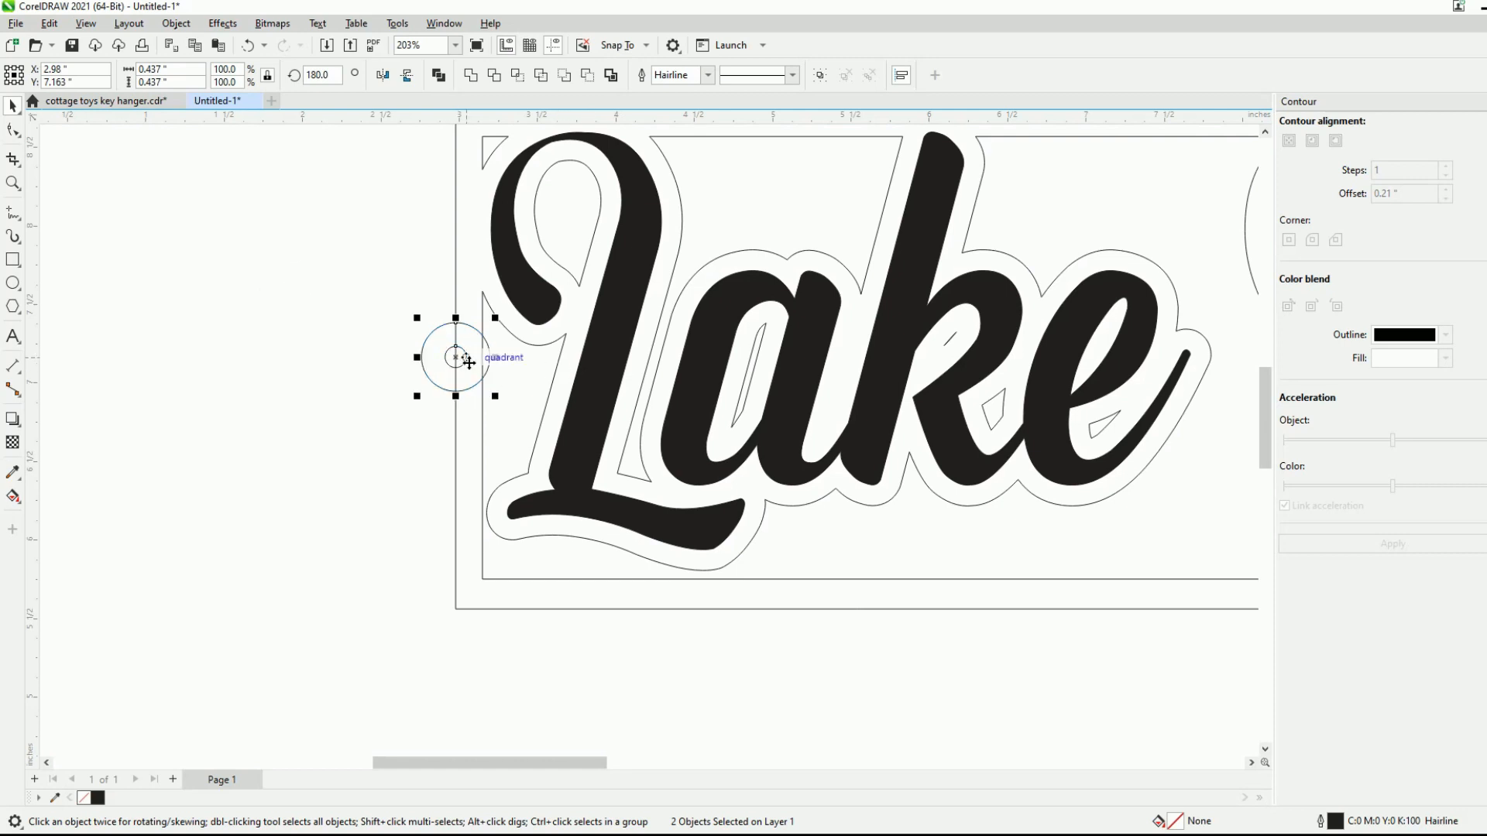
scroll(465, 361, "up", 4)
scroll(466, 361, "up", 1)
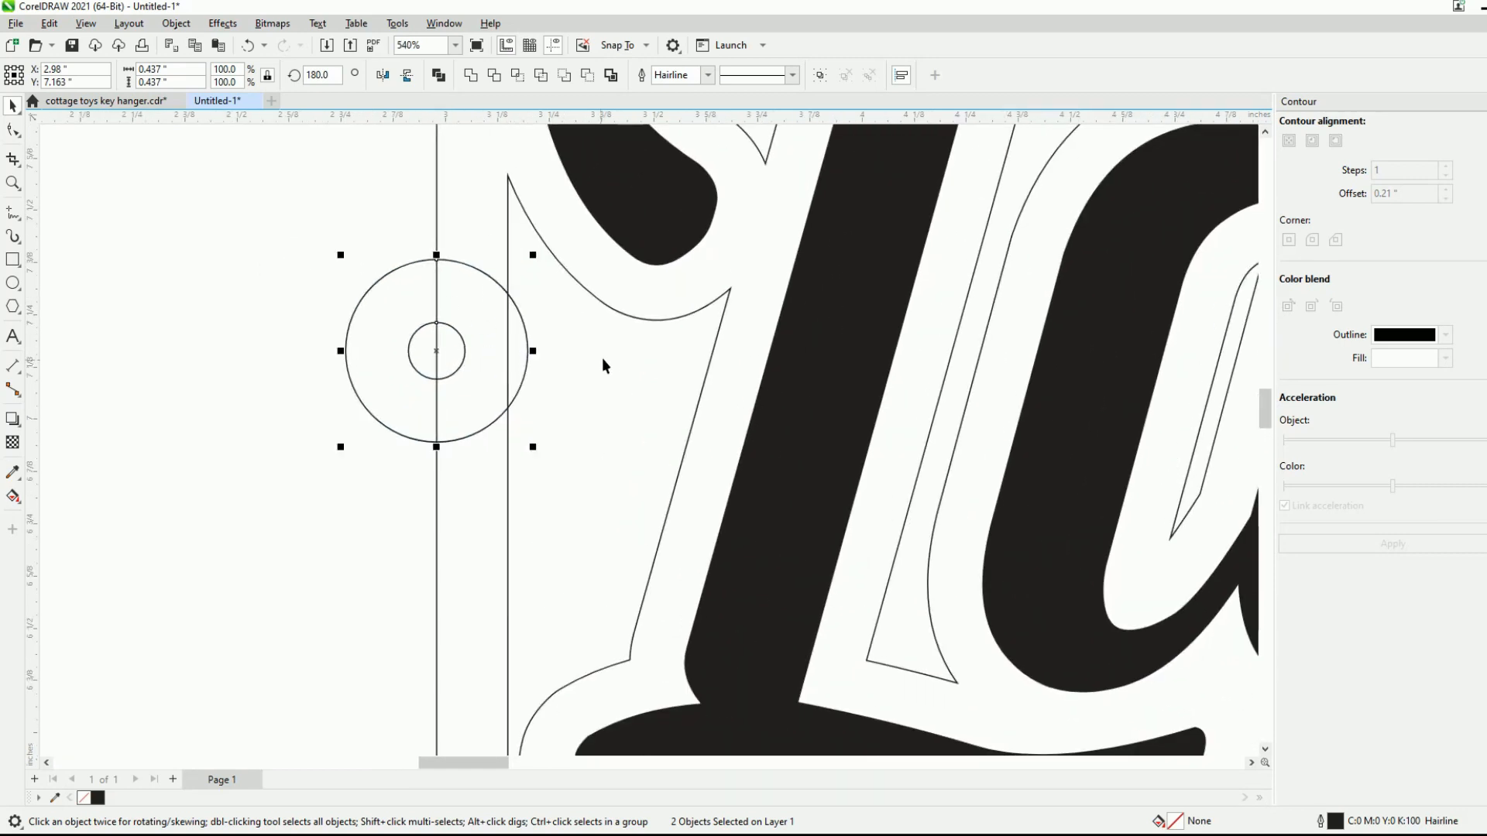
- Nudge the two circles outward to X 2.91 inches so the small hole sits just outside the frame's left edge
key("Left")
key("Left")
key("Right")
key("Right")
key("Right")
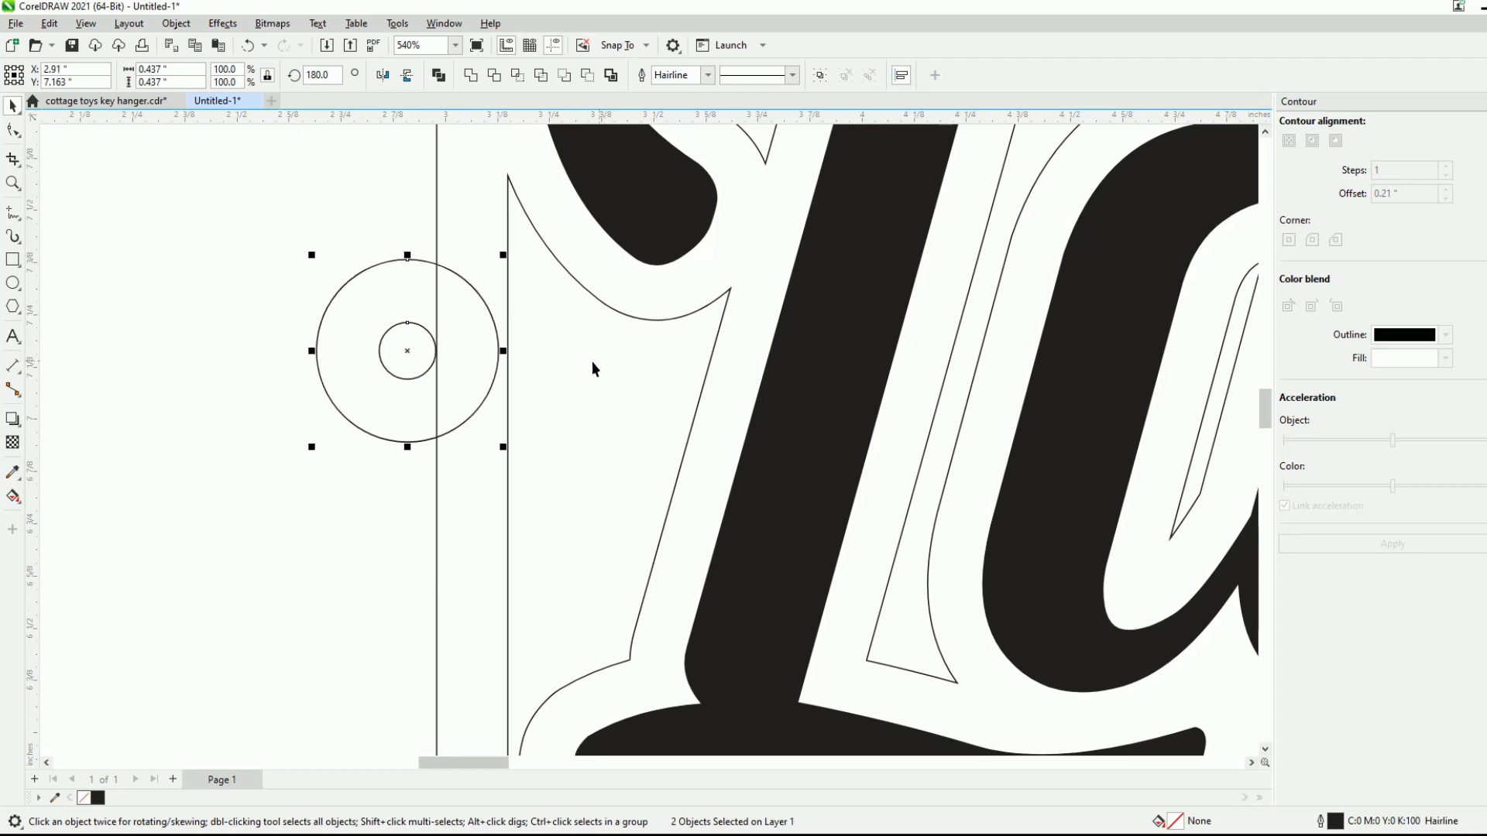
scroll(424, 347, "up", 7)
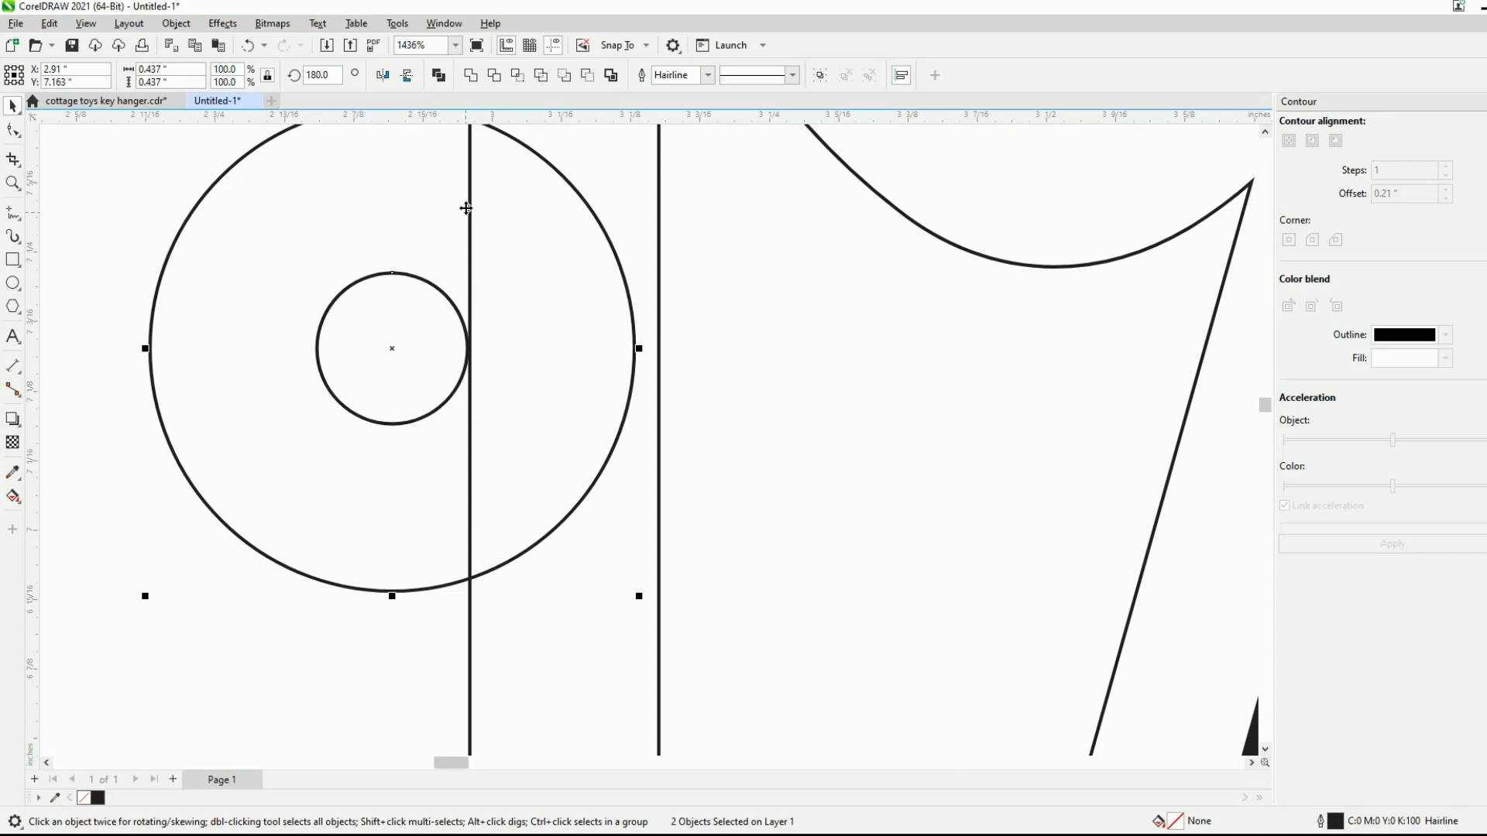
scroll(461, 345, "down", 7)
scroll(461, 345, "up", 1)
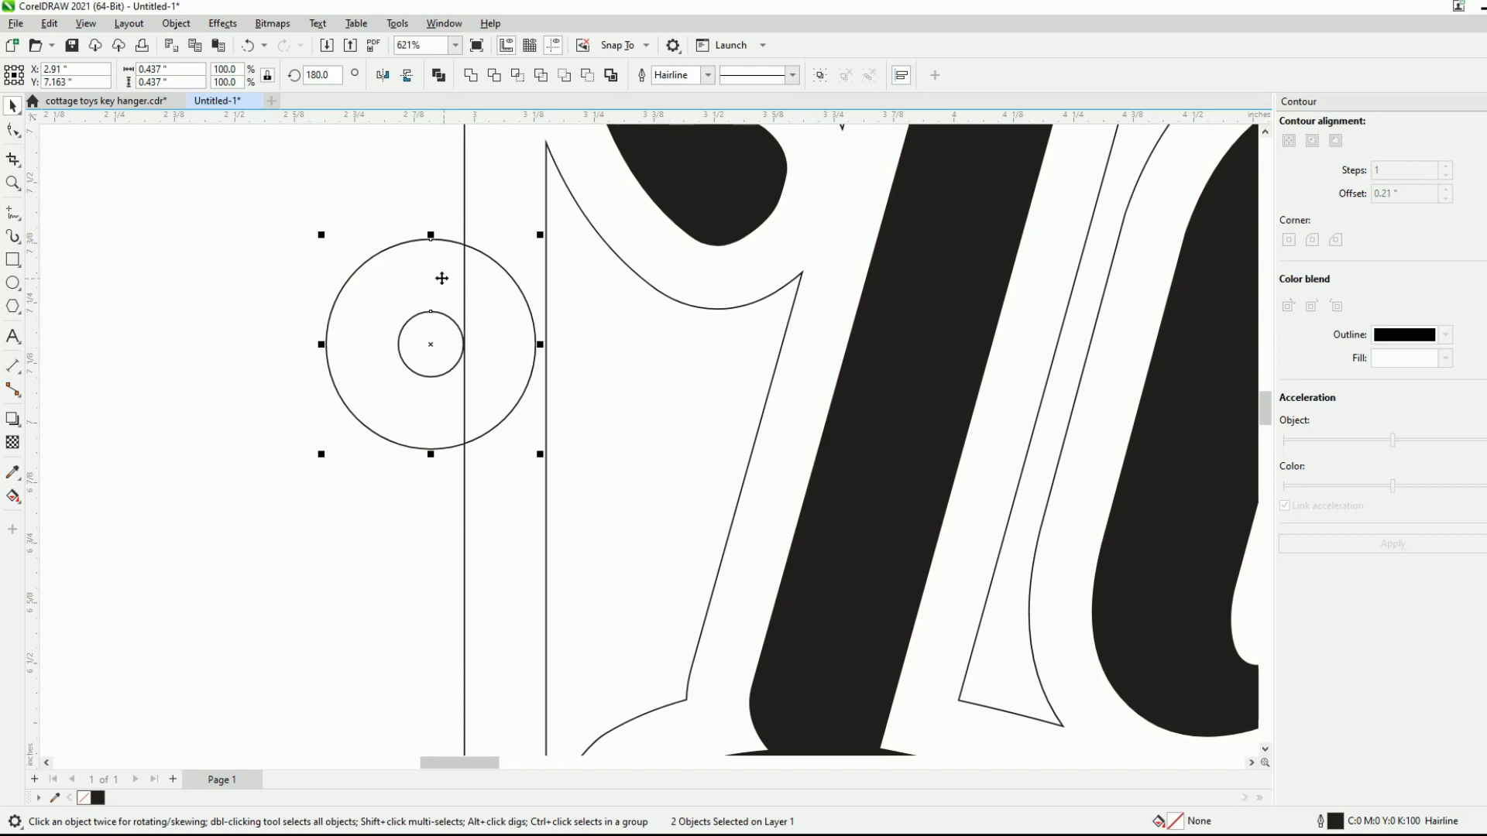
- Combine the outer and inner circles into a single ring-shaped curve
scroll(293, 378, "down", 7)
scroll(465, 186, "down", 2)
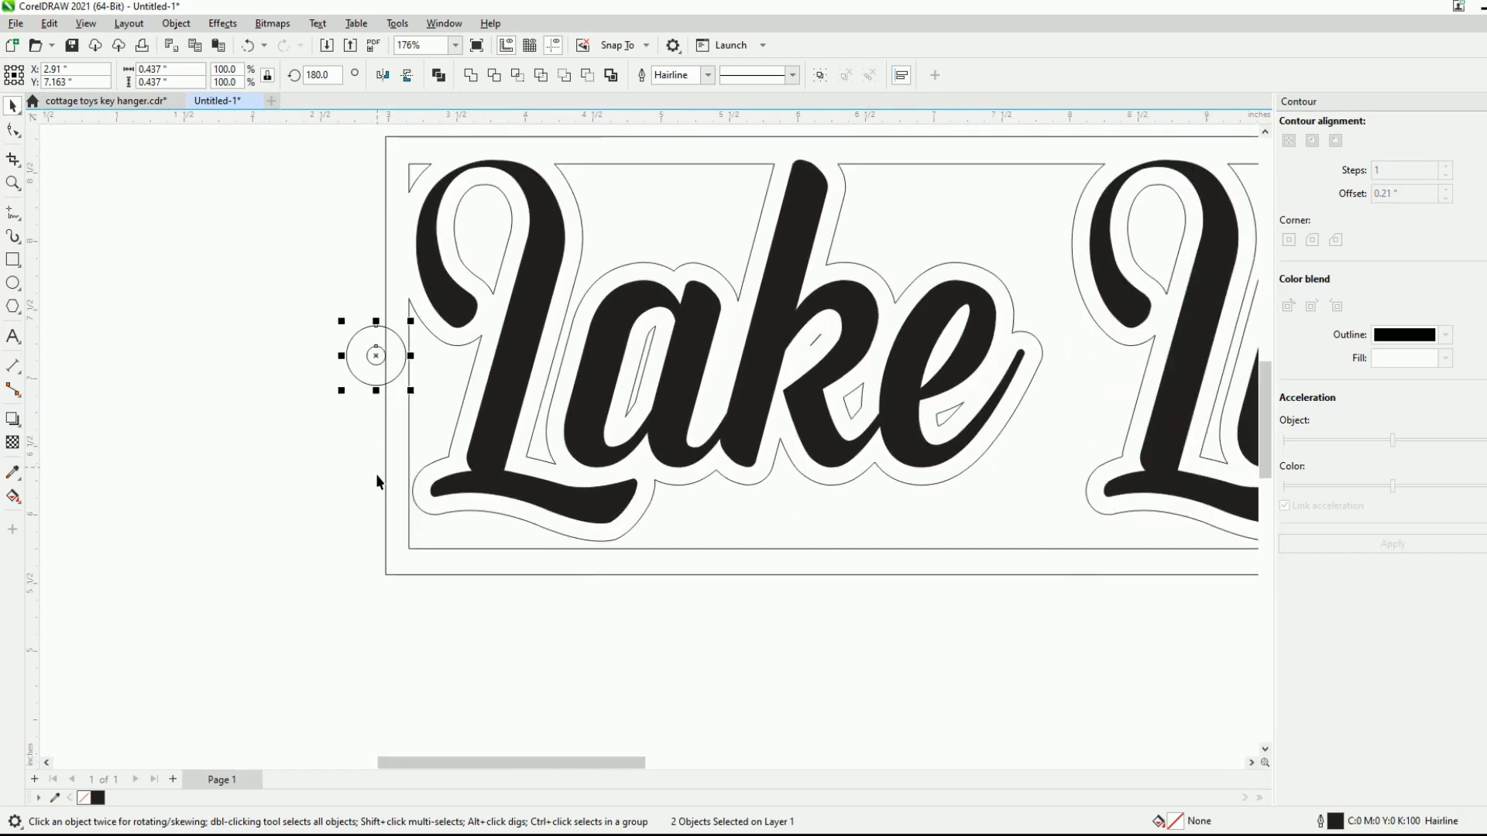
scroll(350, 369, "up", 1)
scroll(350, 369, "up", 7)
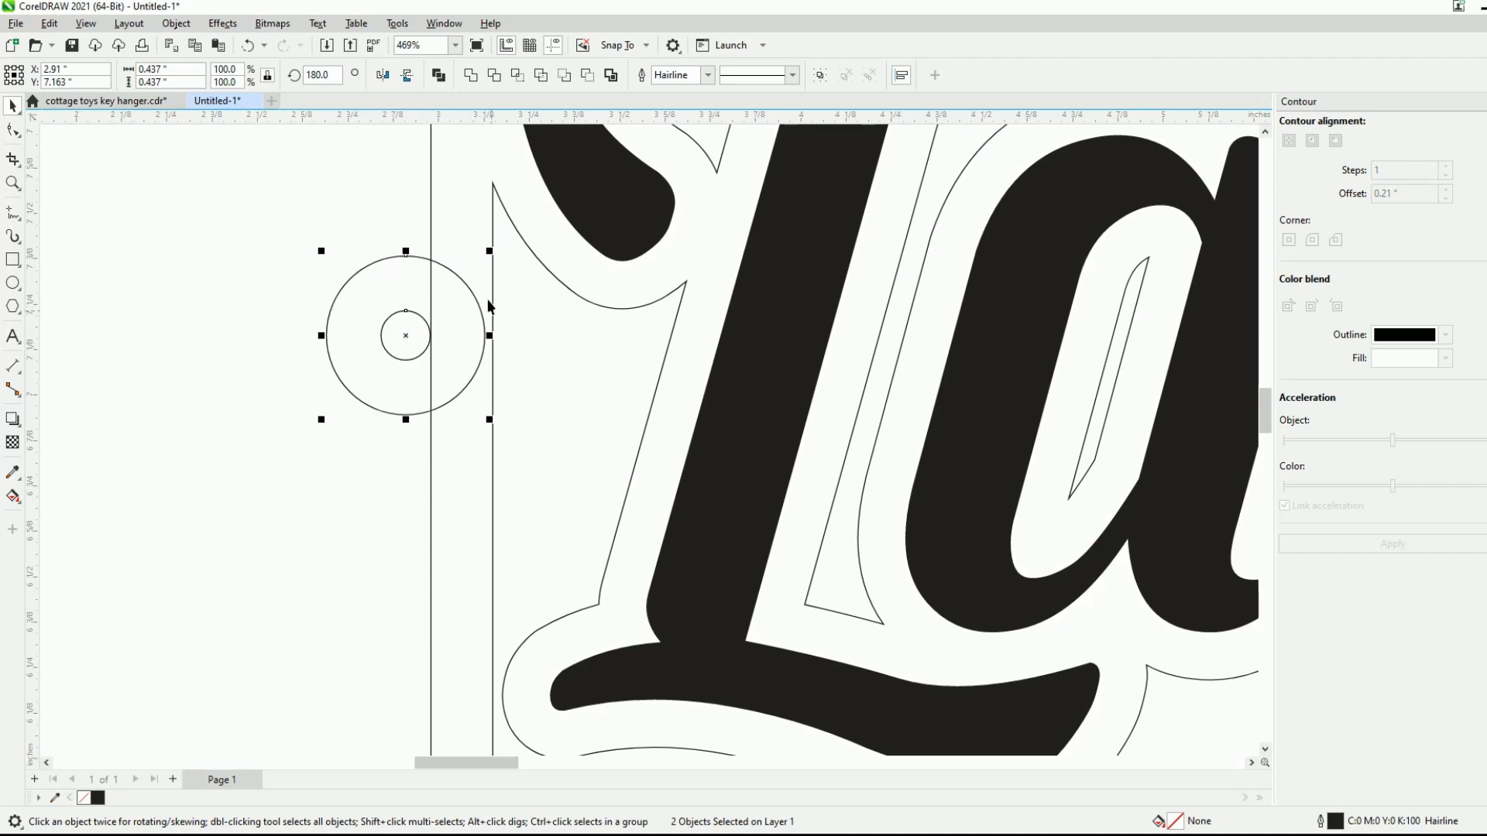
left_click(438, 74)
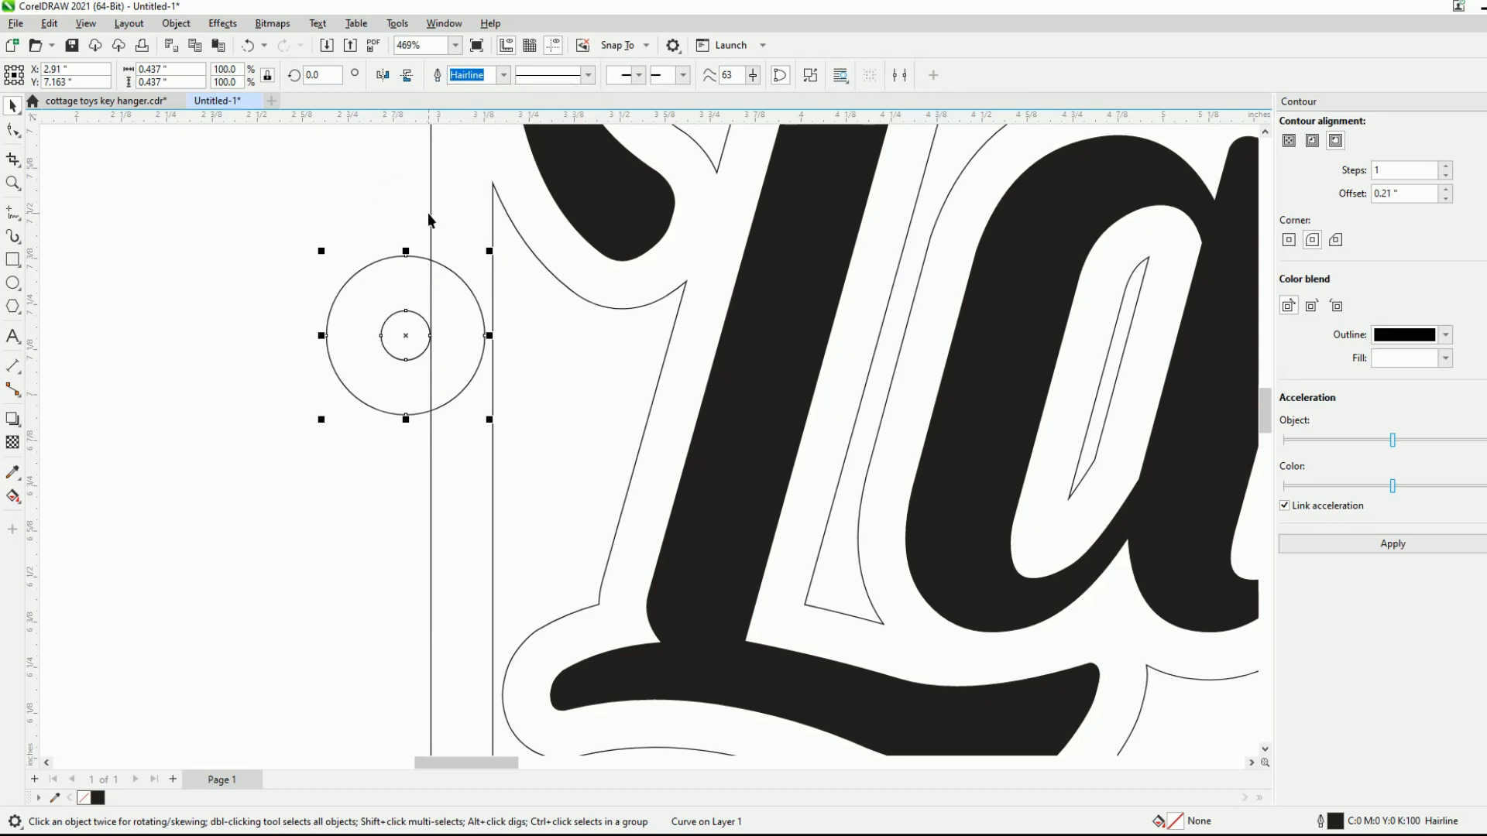
- Try welding the ring to the frame's left side
scroll(413, 384, "down", 4)
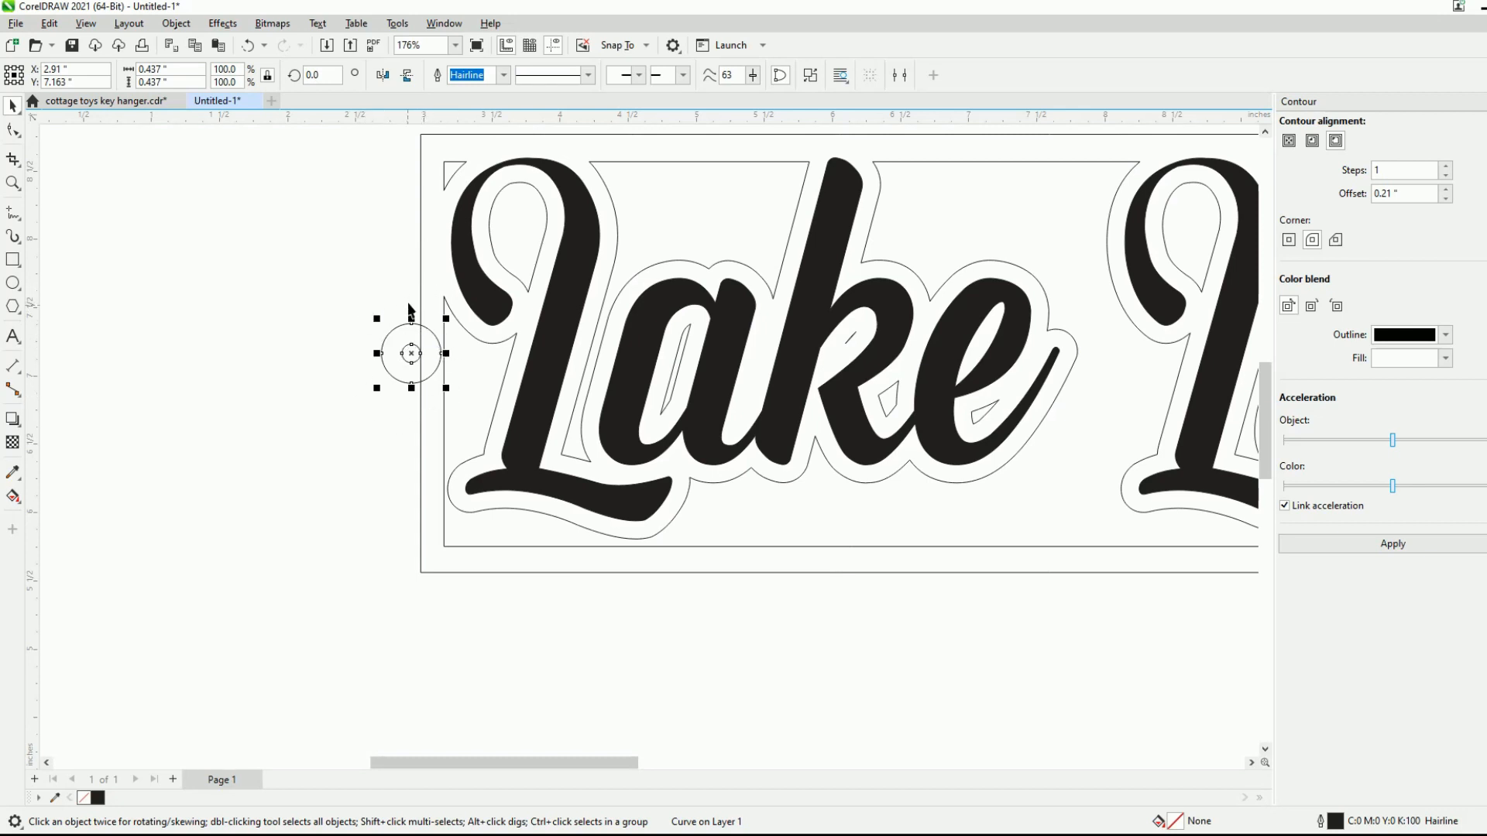
left_click(420, 264, "shift")
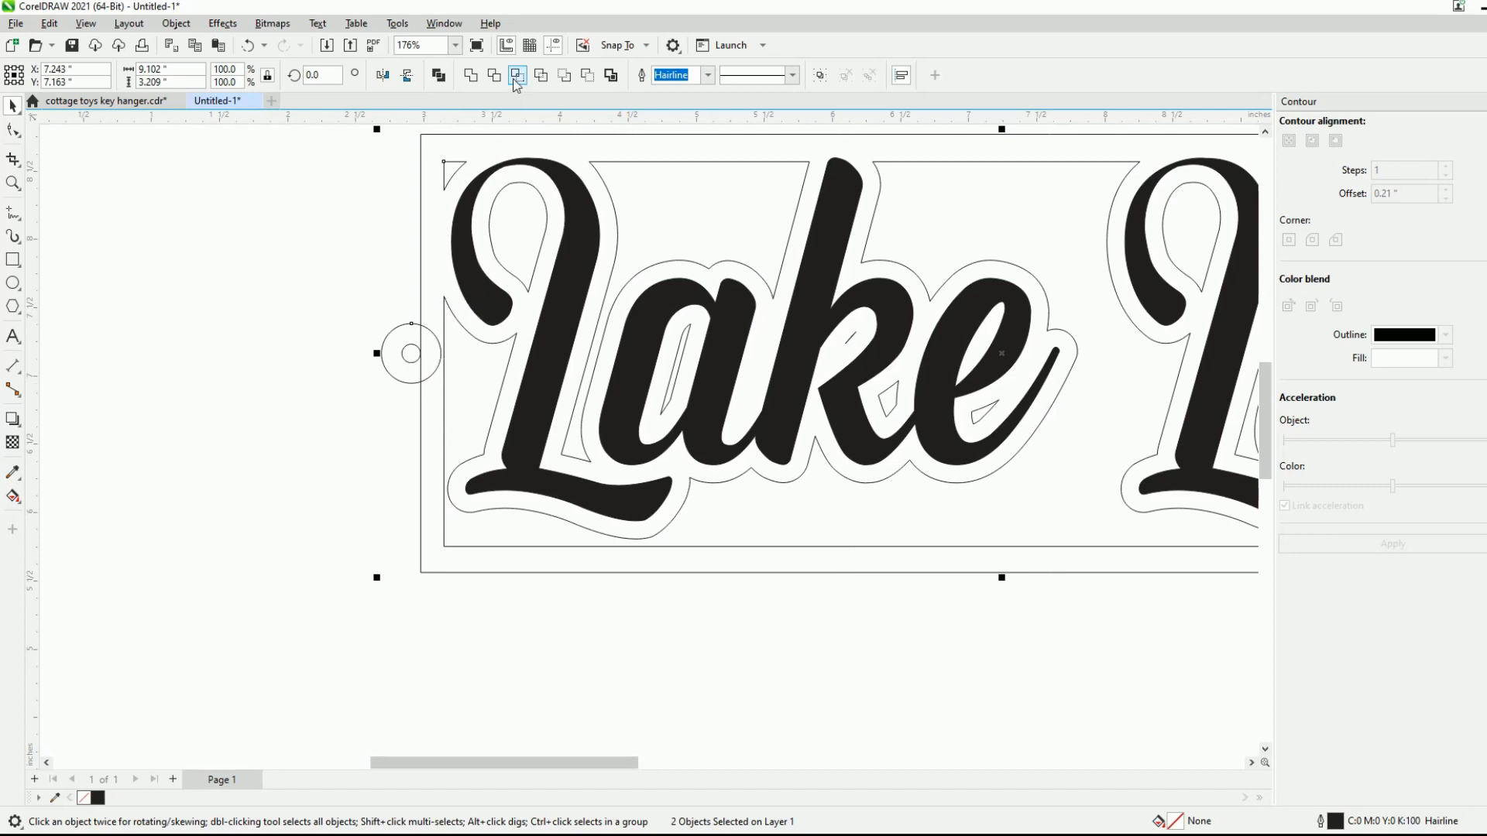
left_click(470, 76)
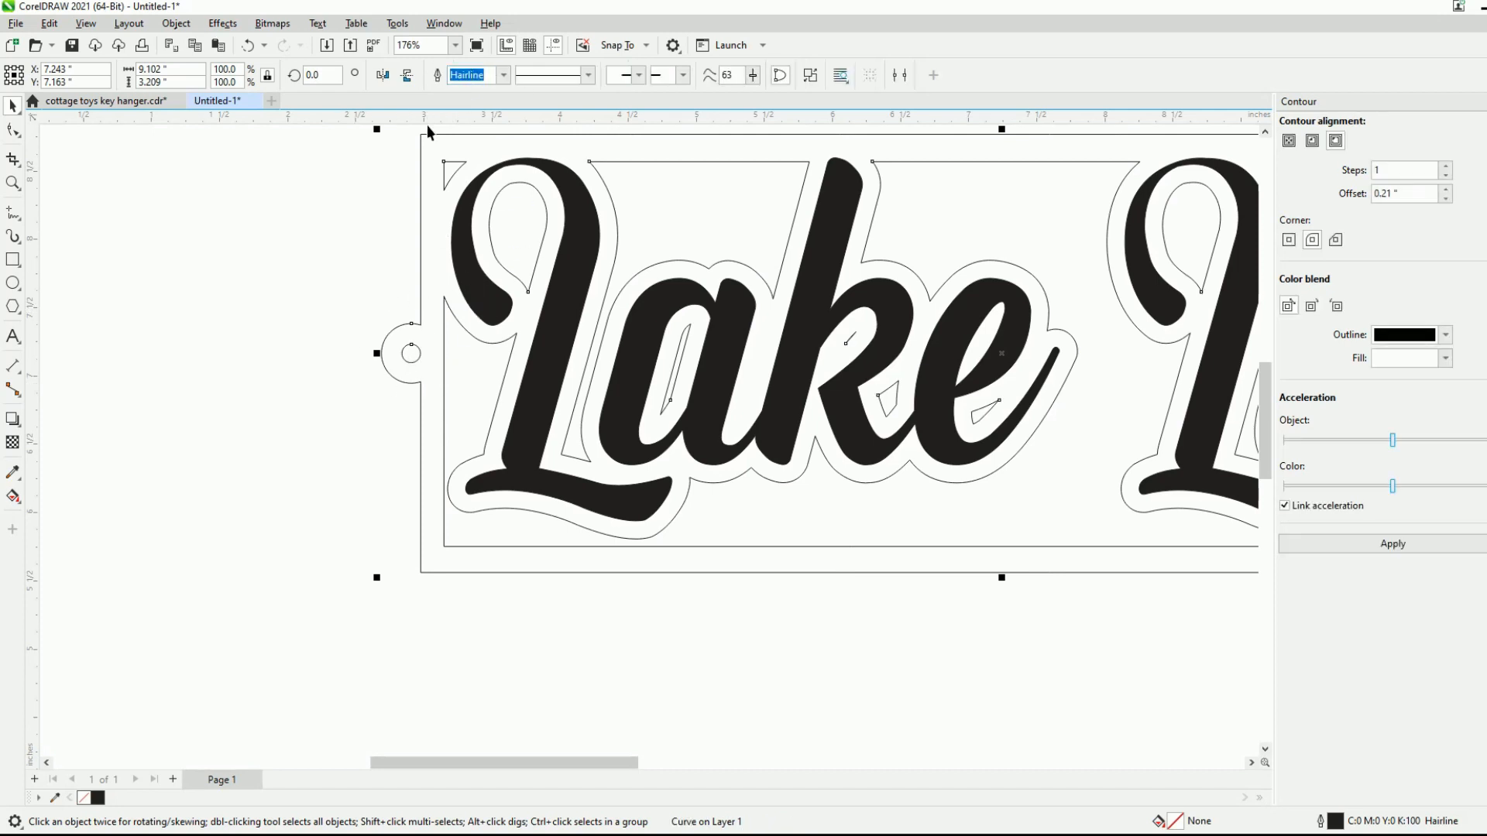
left_click(340, 449)
scroll(468, 366, "up", 3)
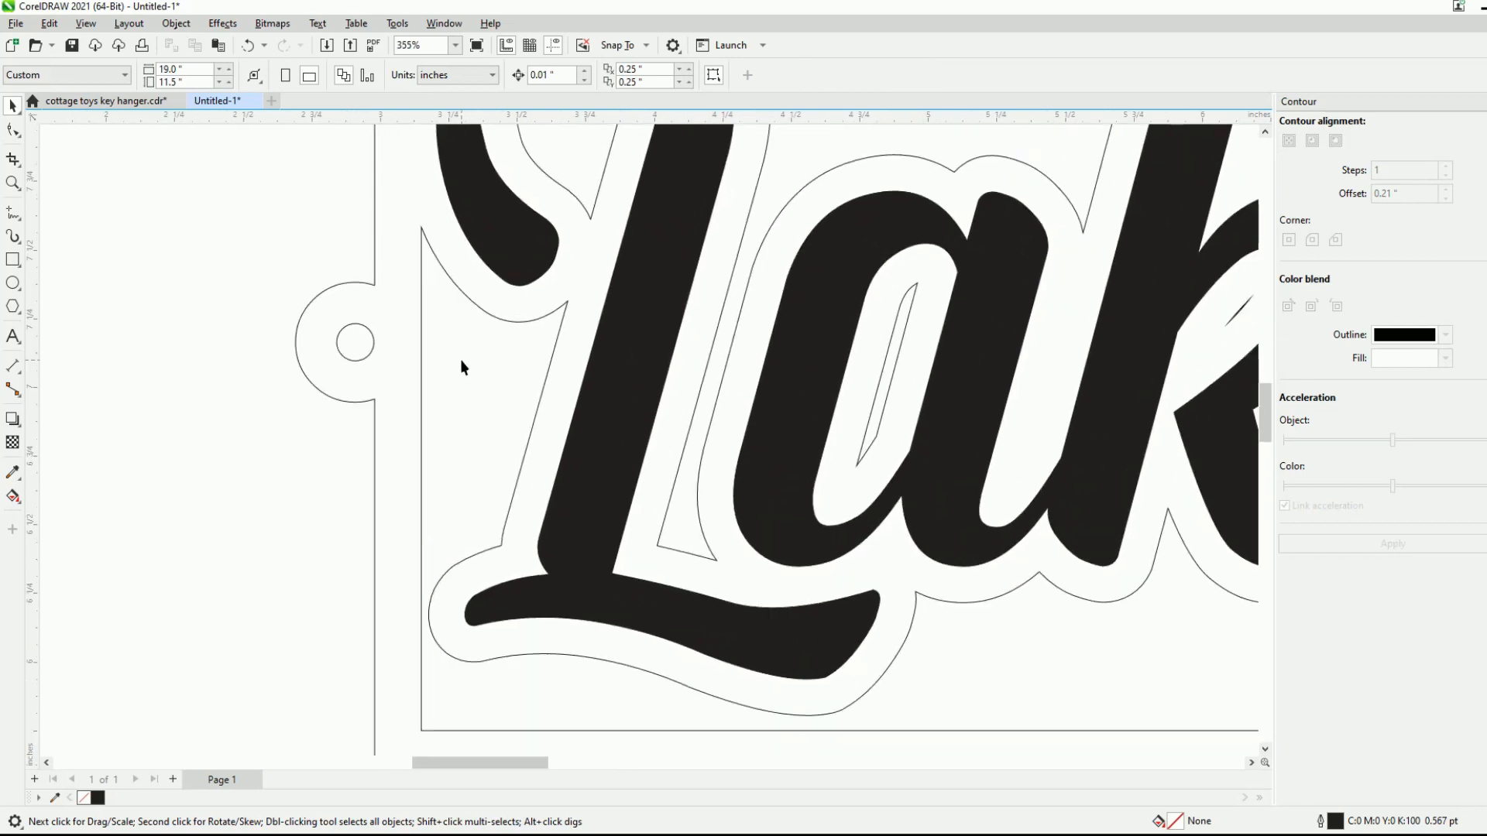
scroll(288, 358, "down", 4)
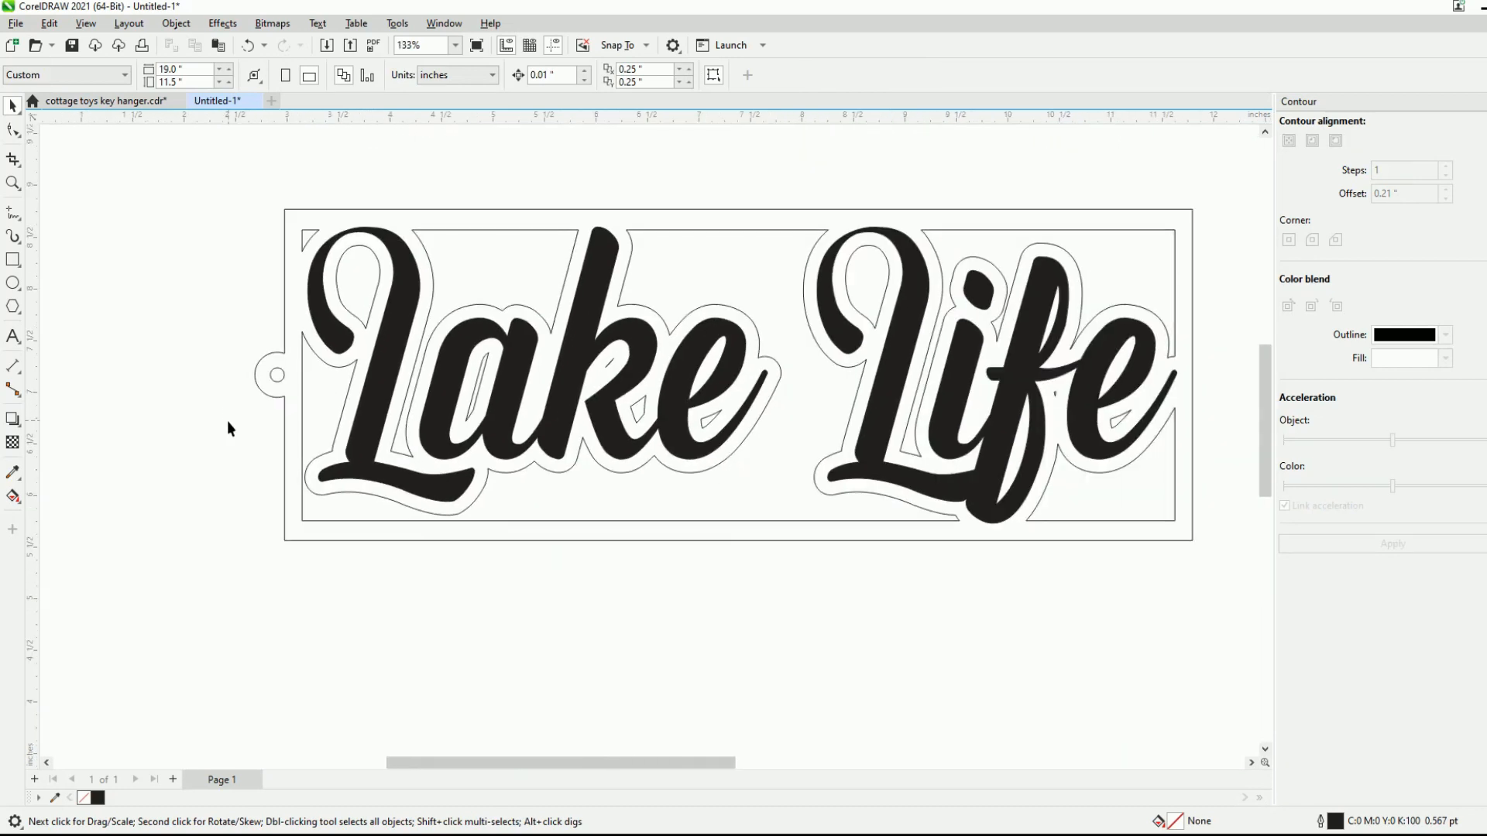
- Undo the weld between the ring and the frame, leaving the ring selected
left_click(253, 354)
left_click(207, 356)
left_click(294, 390)
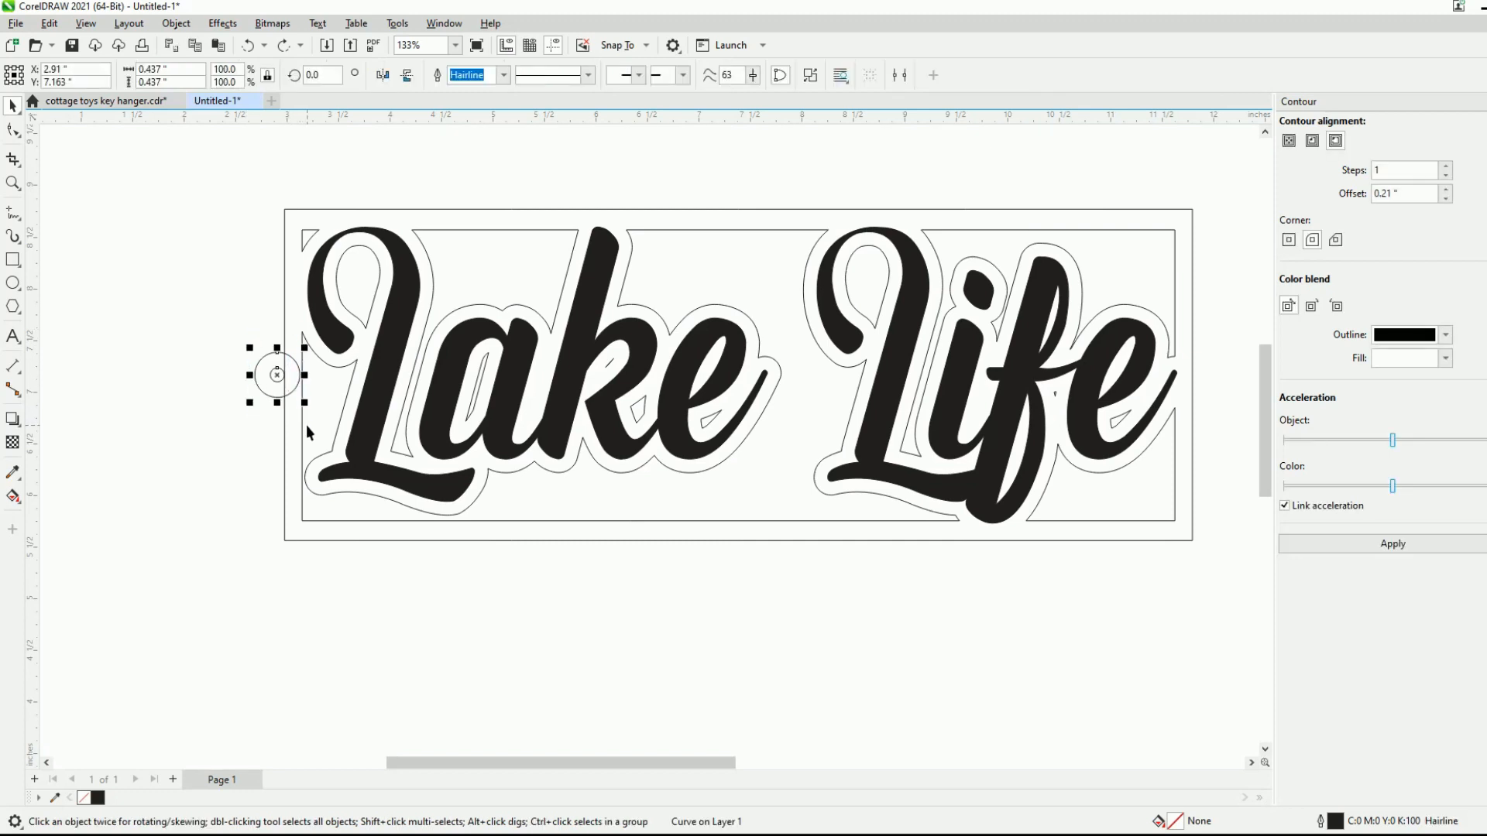
- Copy the ring to the midpoint of the frame's right edge and nudge it outward to X 11.864 inches
left_click_drag(278, 375, 1202, 378)
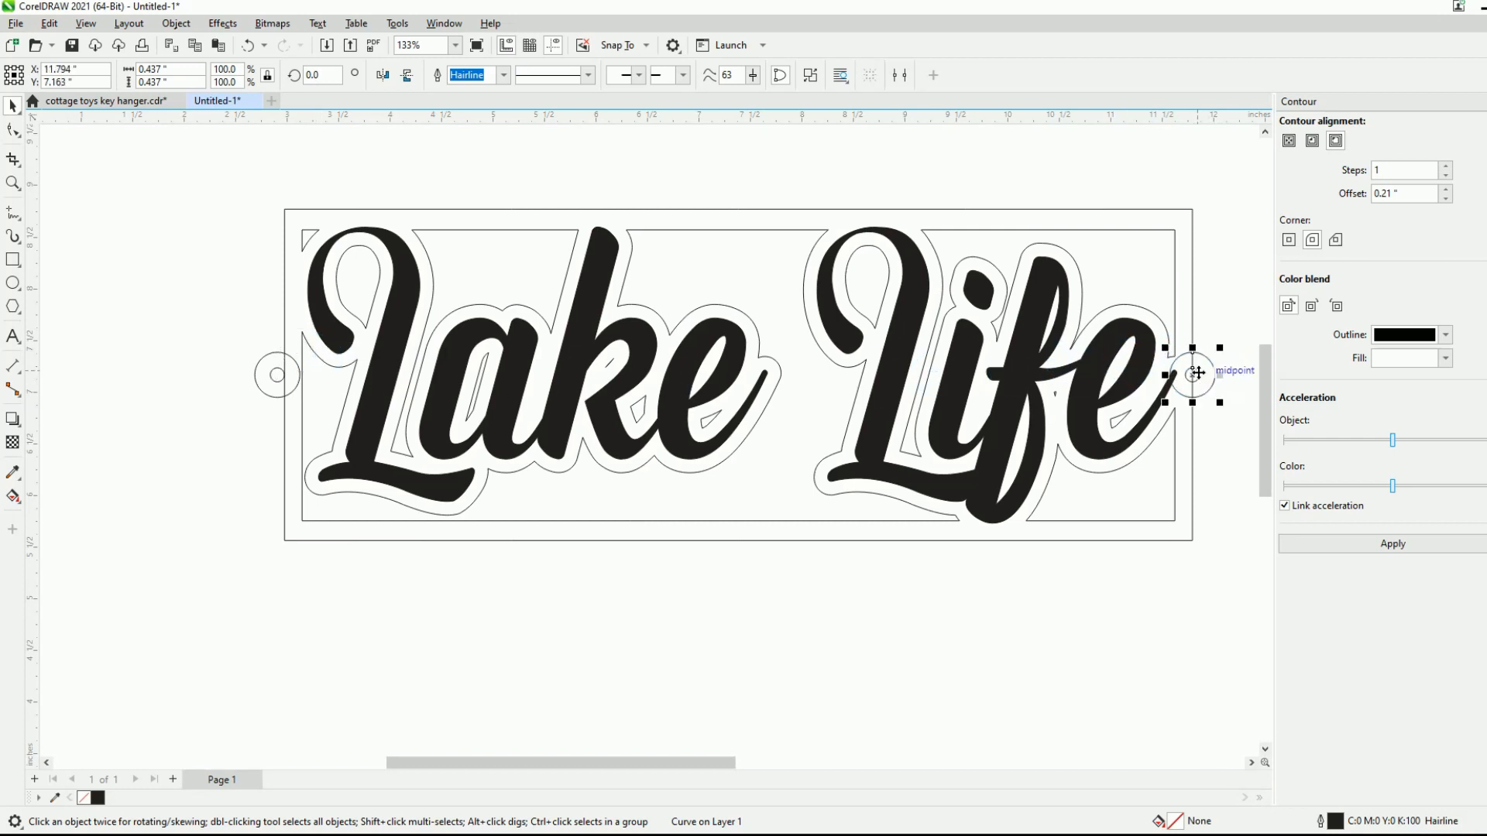
scroll(1242, 363, "up", 5)
scroll(1227, 373, "up", 1)
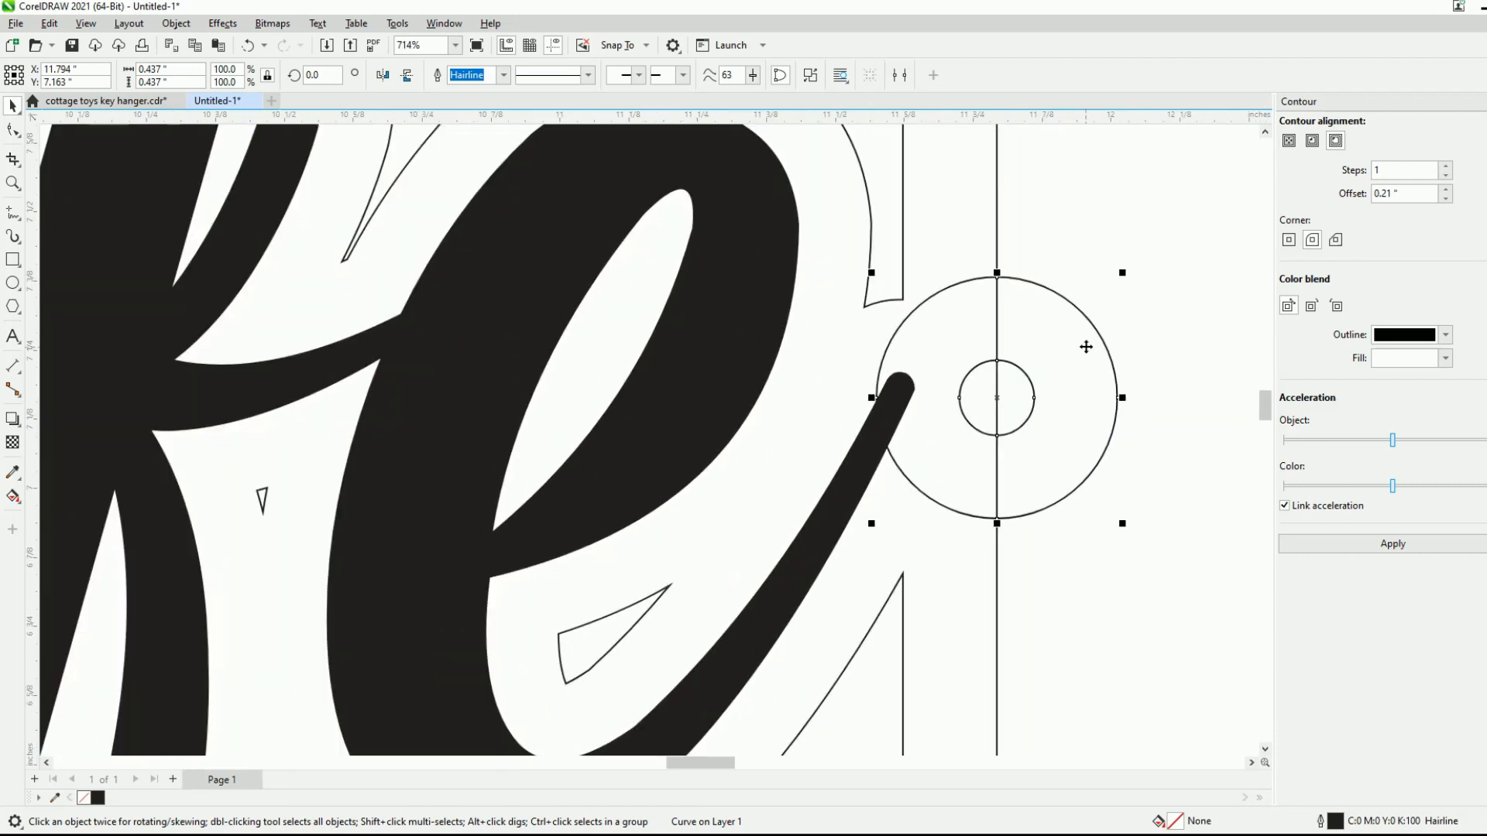
key("Right")
key("Right")
key("Right")
key("Right")
key("Right")
key("Right")
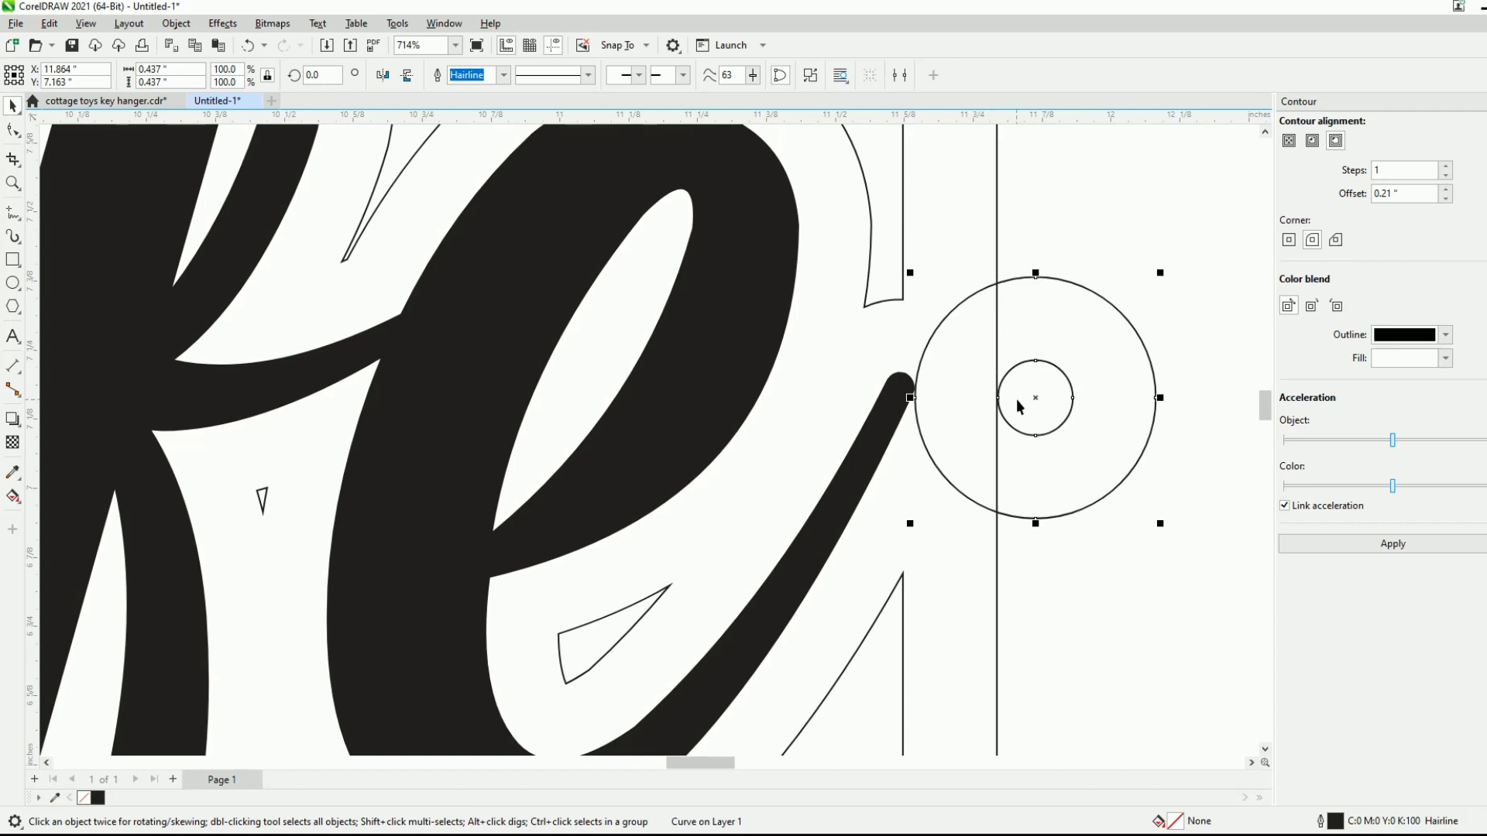
- Weld the right-hand ring to the frame
left_click(998, 184, "shift")
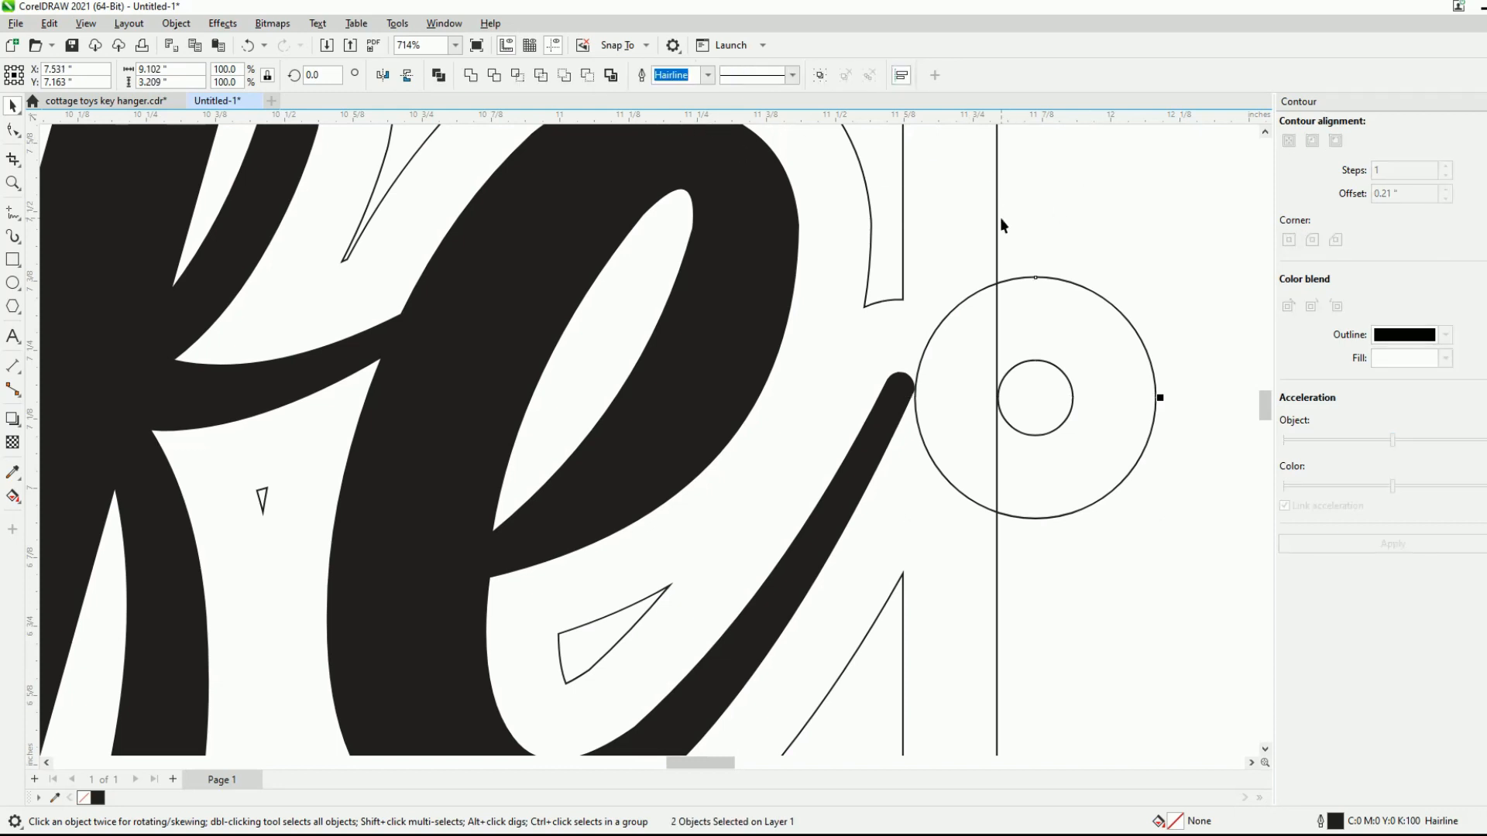
scroll(962, 279, "down", 2)
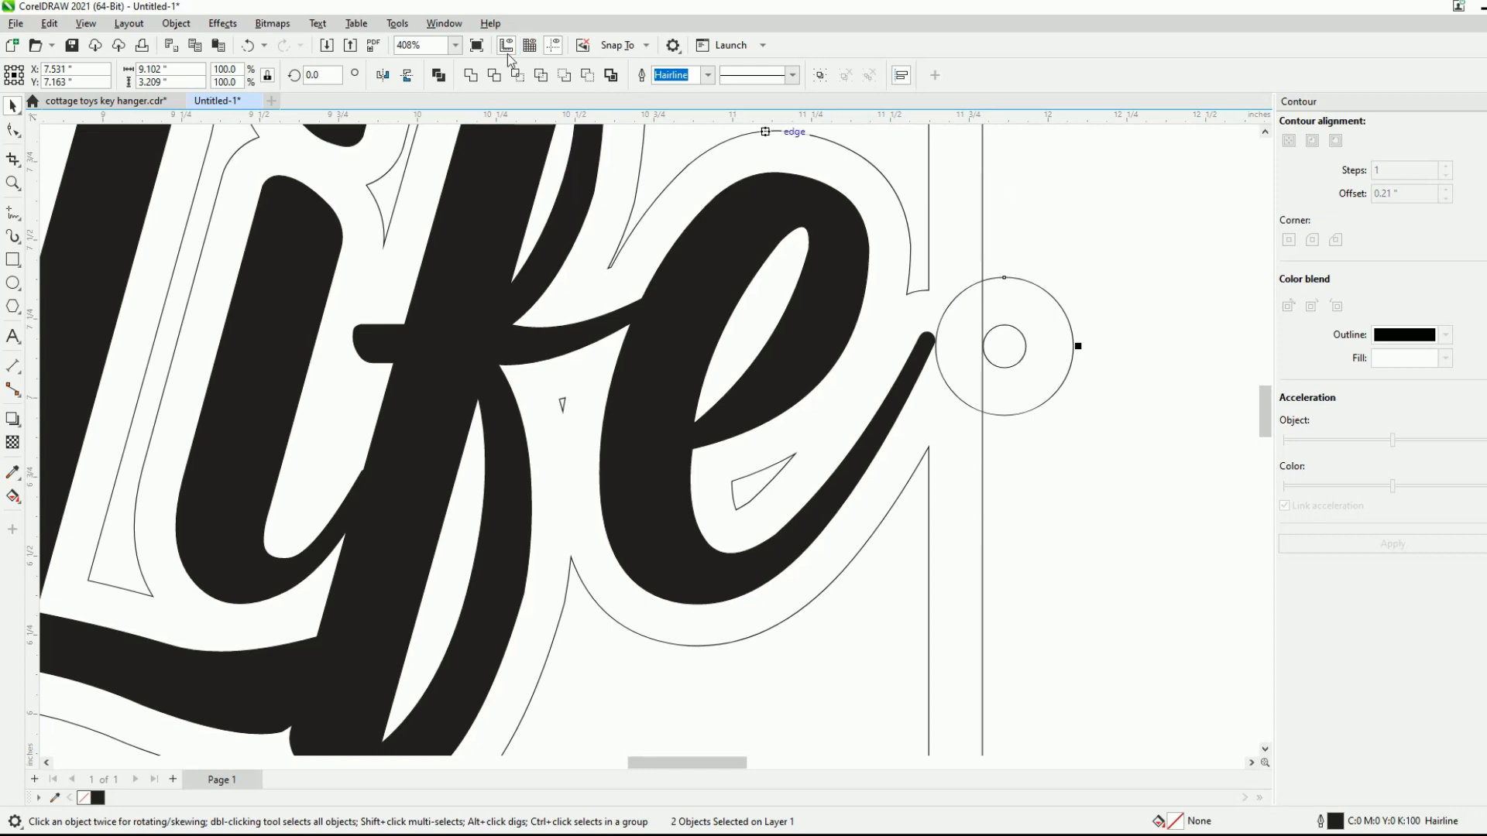
left_click(470, 75)
scroll(1073, 298, "down", 3)
scroll(1076, 306, "down", 1)
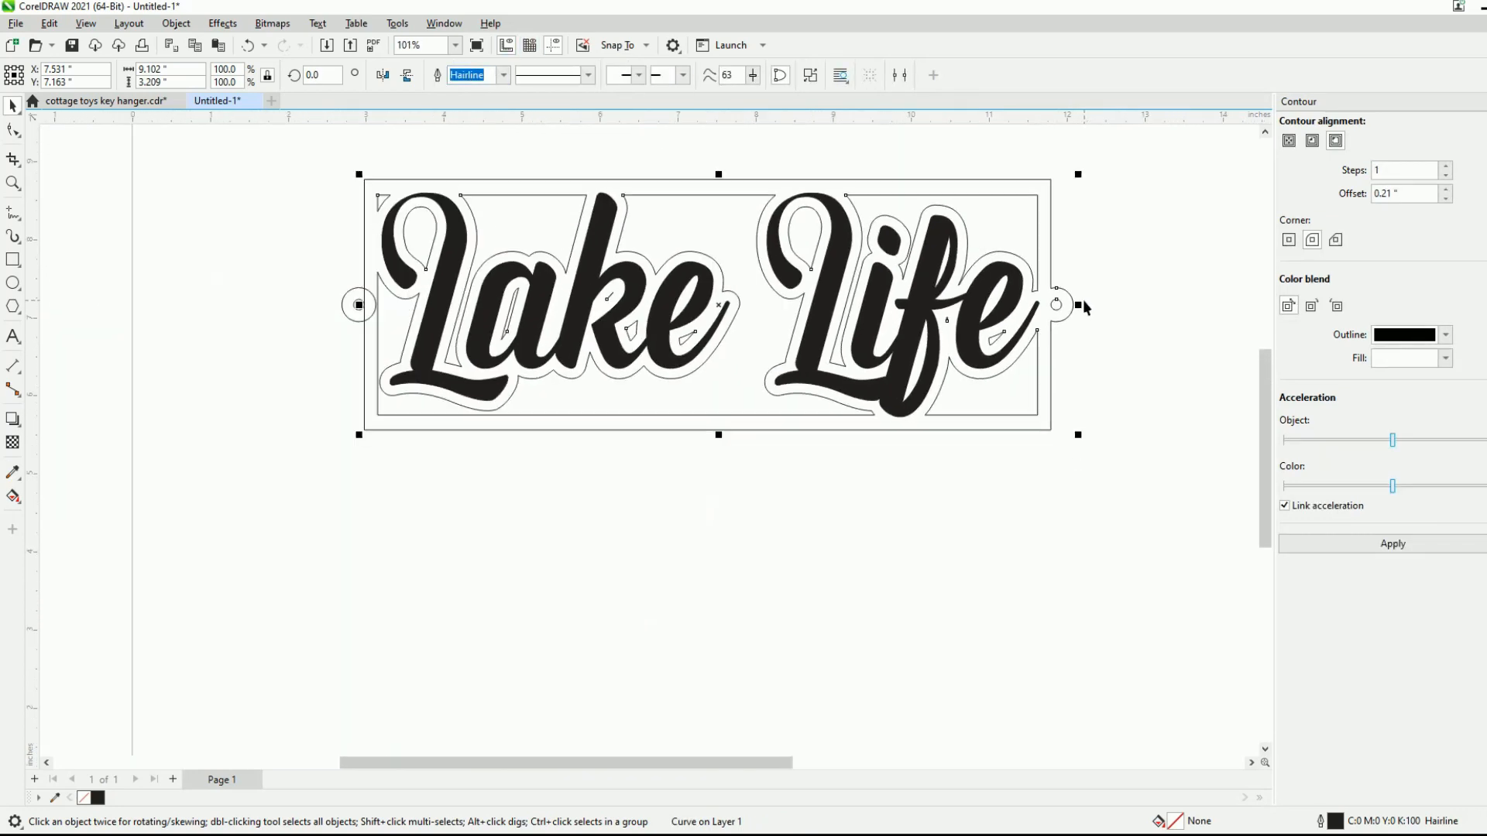
- Weld the left-hand ring to the frame and clear the selection
scroll(364, 306, "up", 4)
scroll(370, 299, "down", 1)
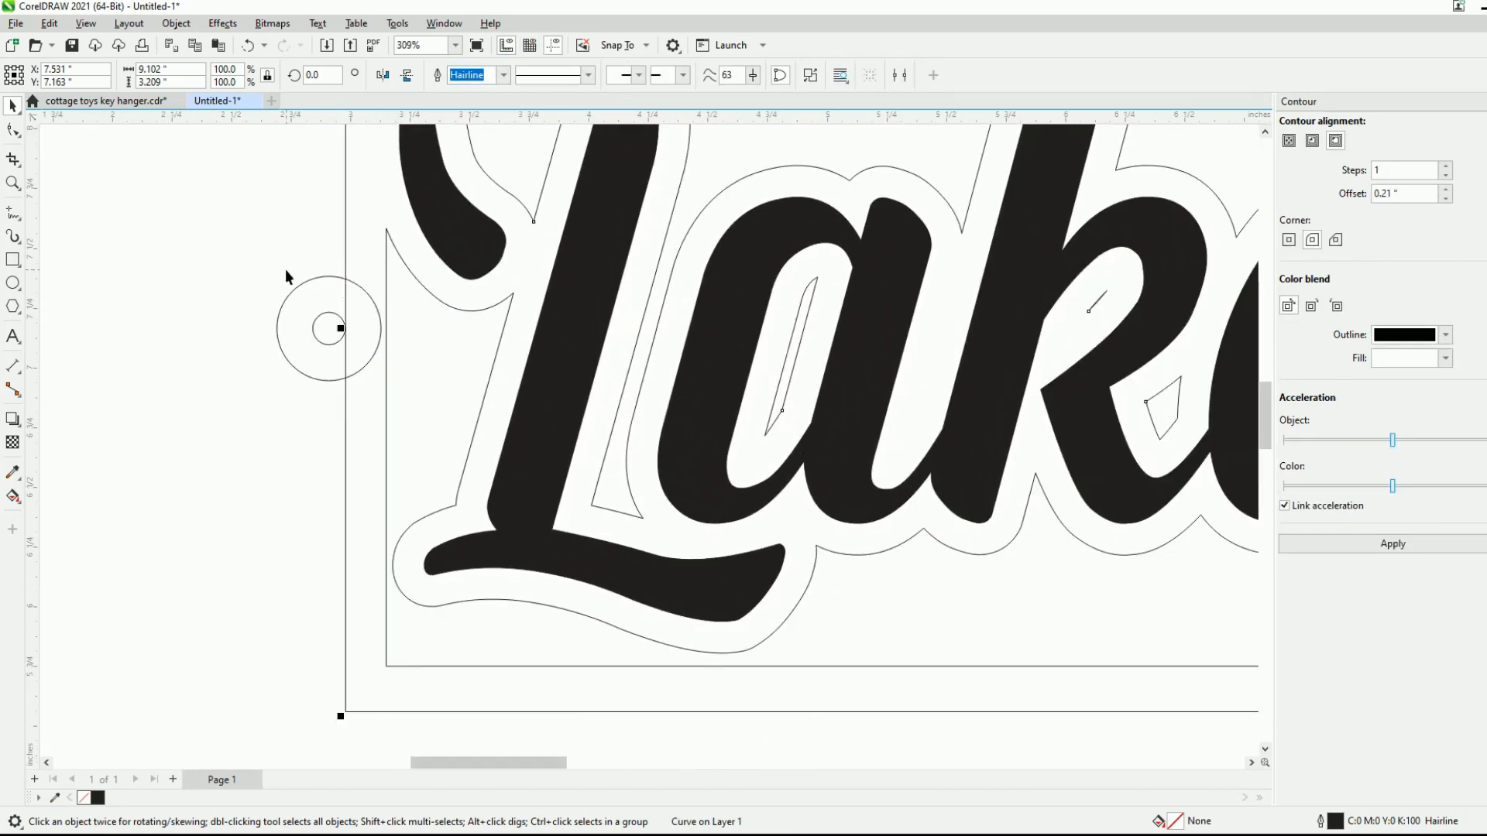
left_click(290, 293)
left_click(345, 222, "shift")
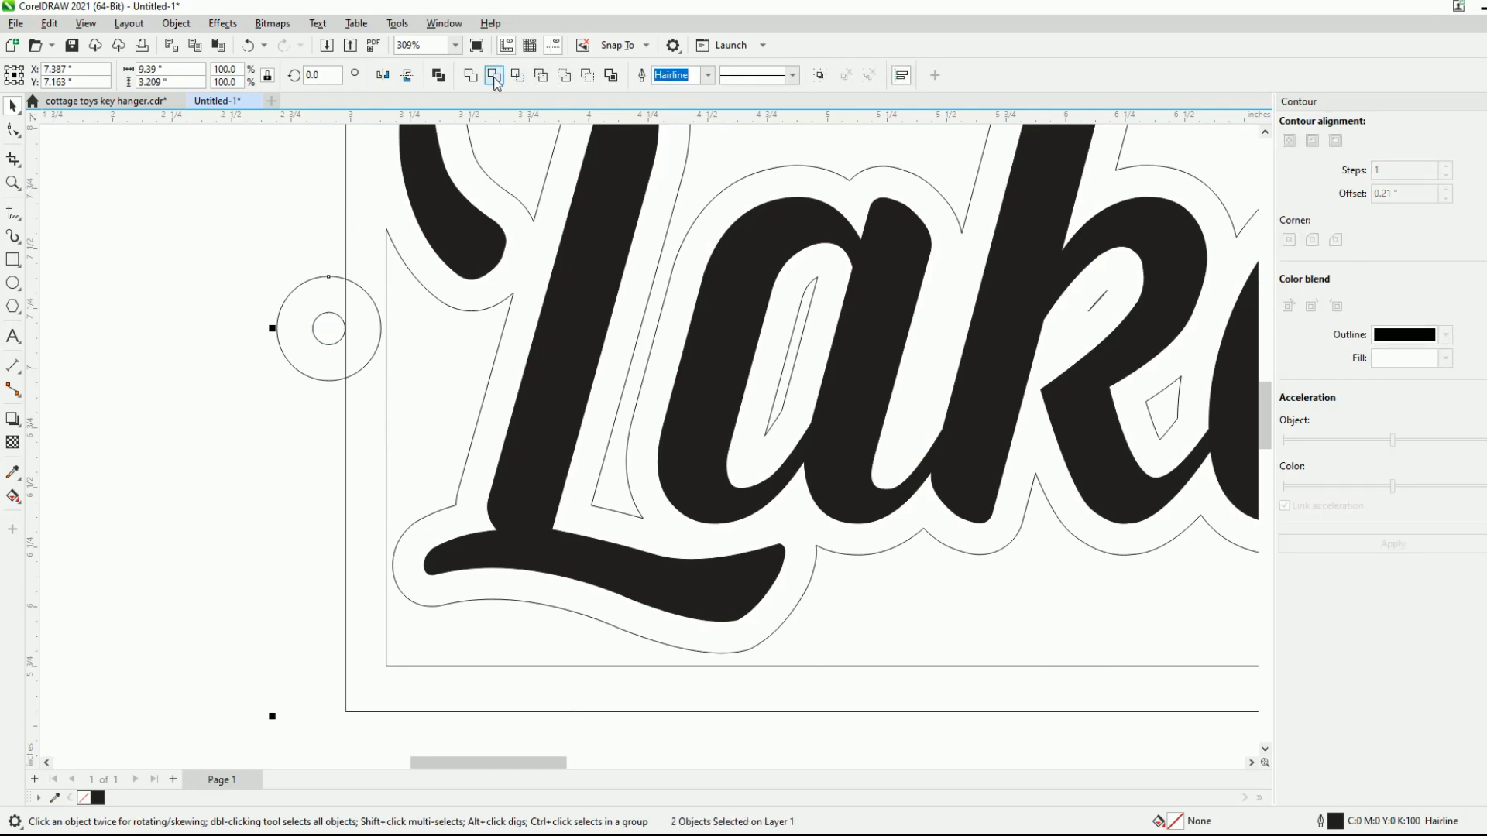
left_click(470, 76)
scroll(242, 471, "down", 4)
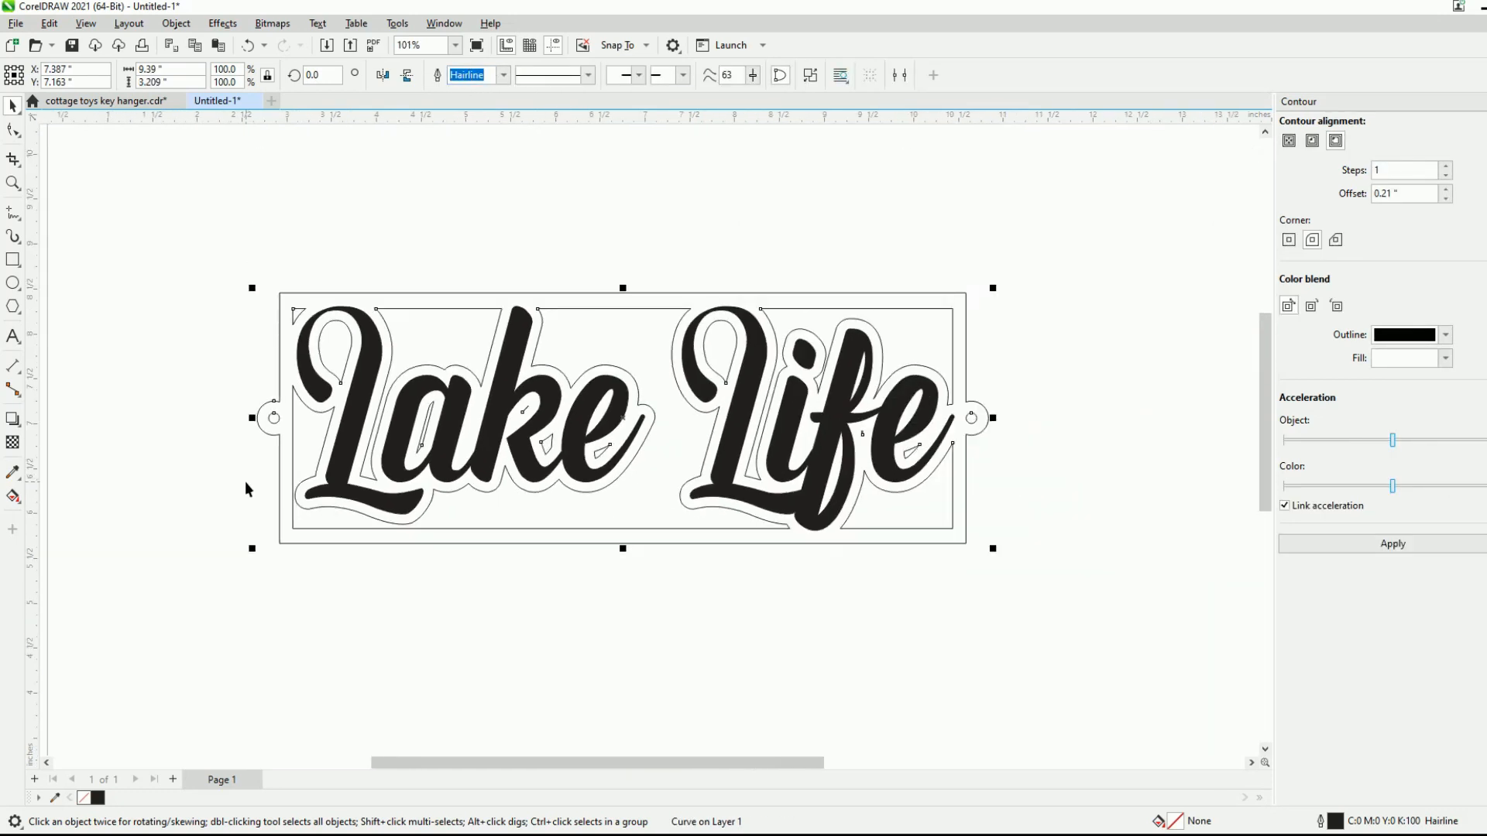
left_click(546, 589)
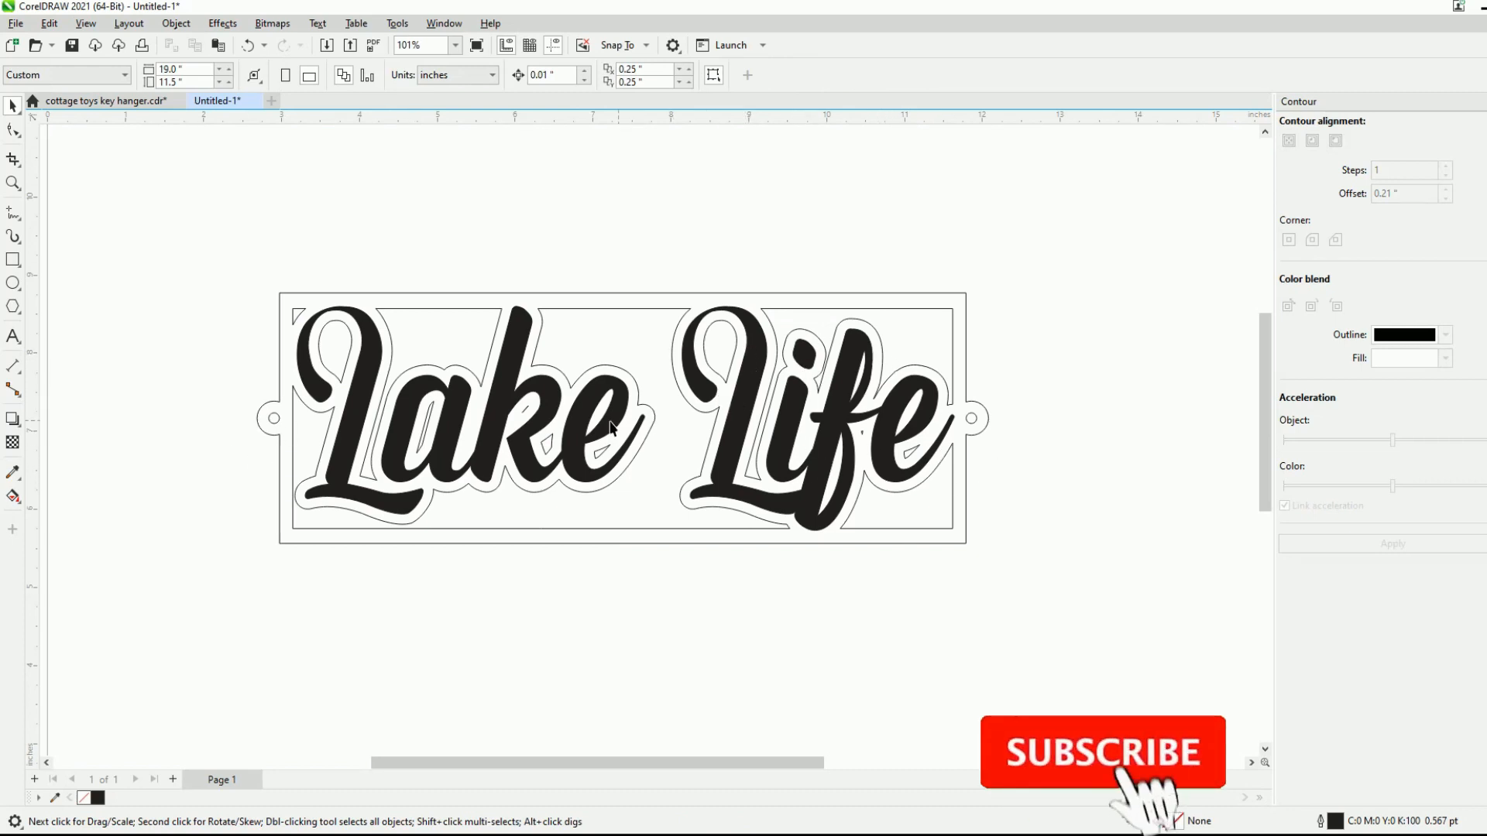
scroll(596, 402, "down", 2)
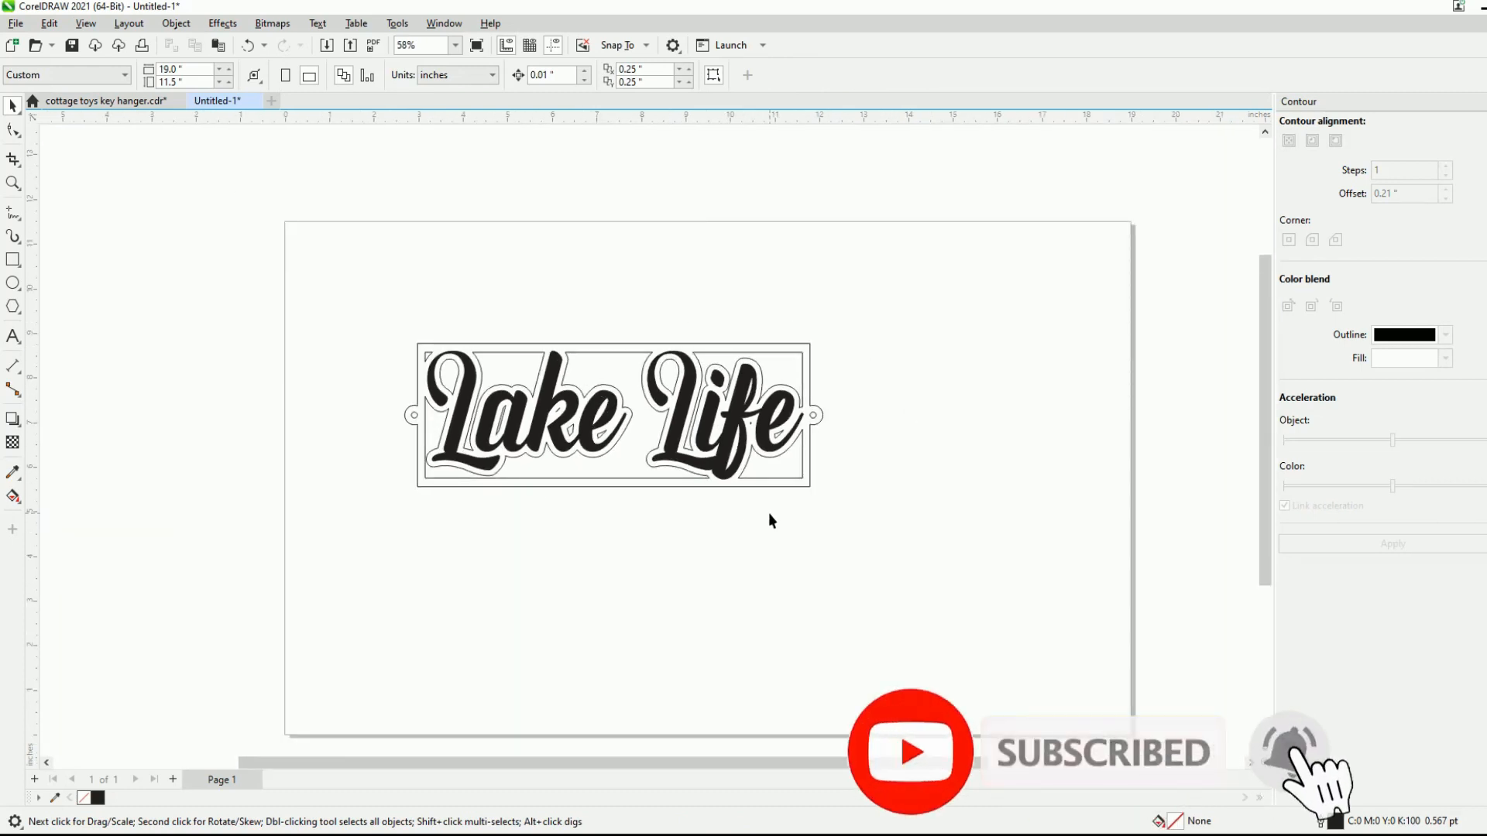
scroll(690, 440, "up", 2)
scroll(1030, 503, "down", 2)
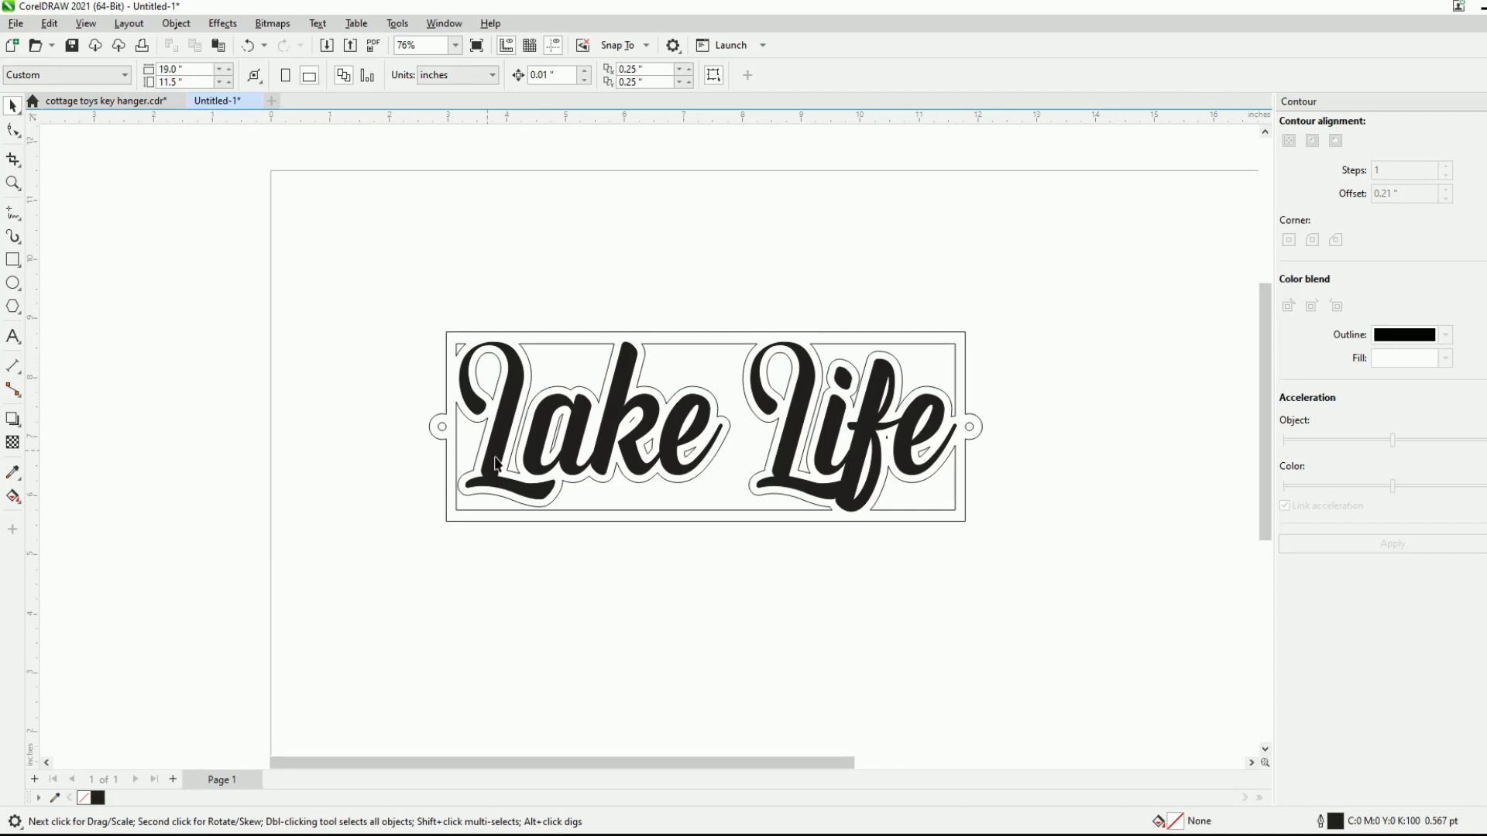
scroll(627, 425, "up", 1)
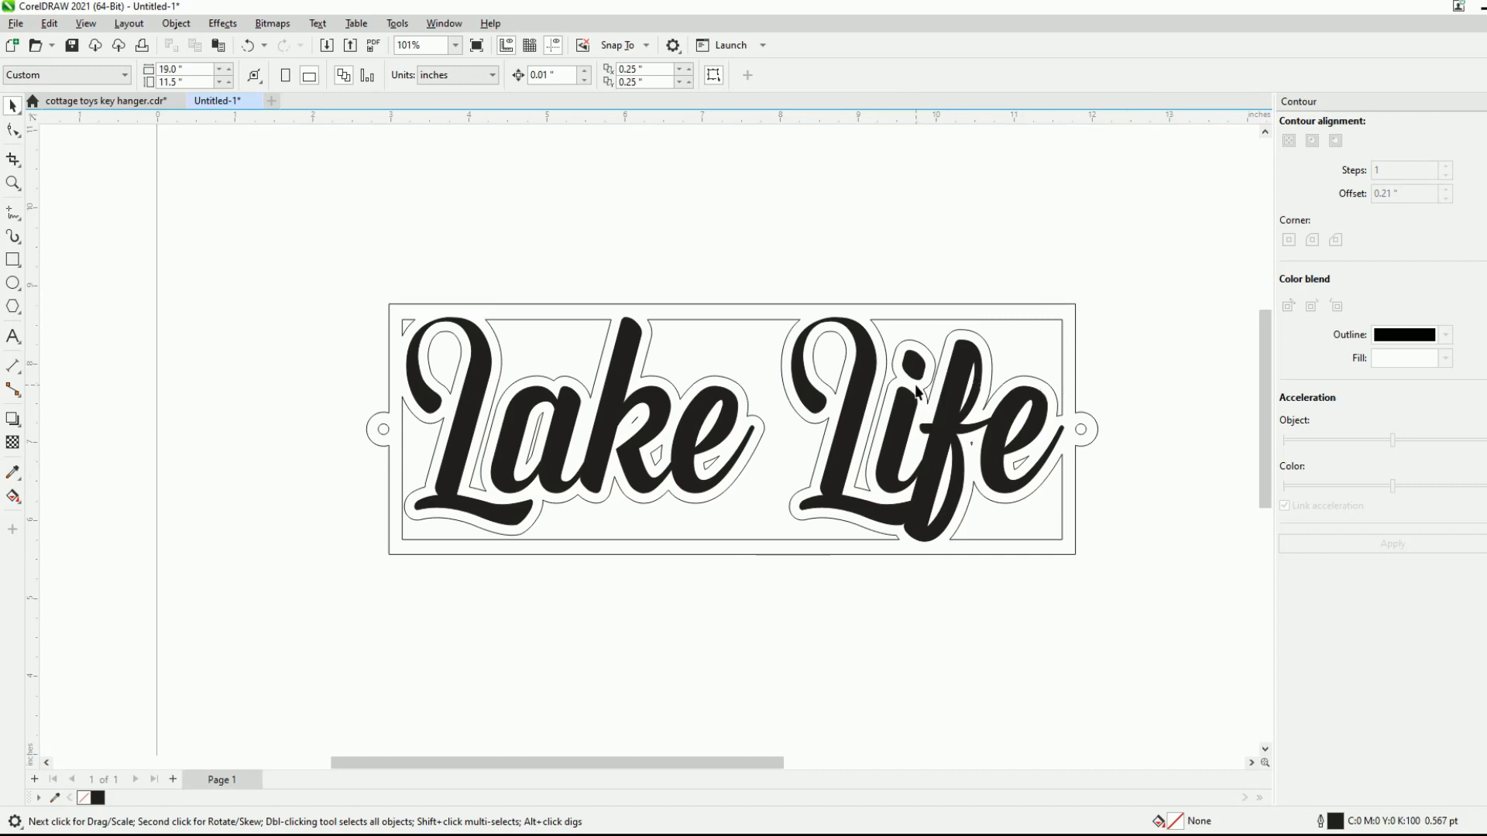
- Try to place the welded frame curve below the lettering and undo the move
left_click(375, 425)
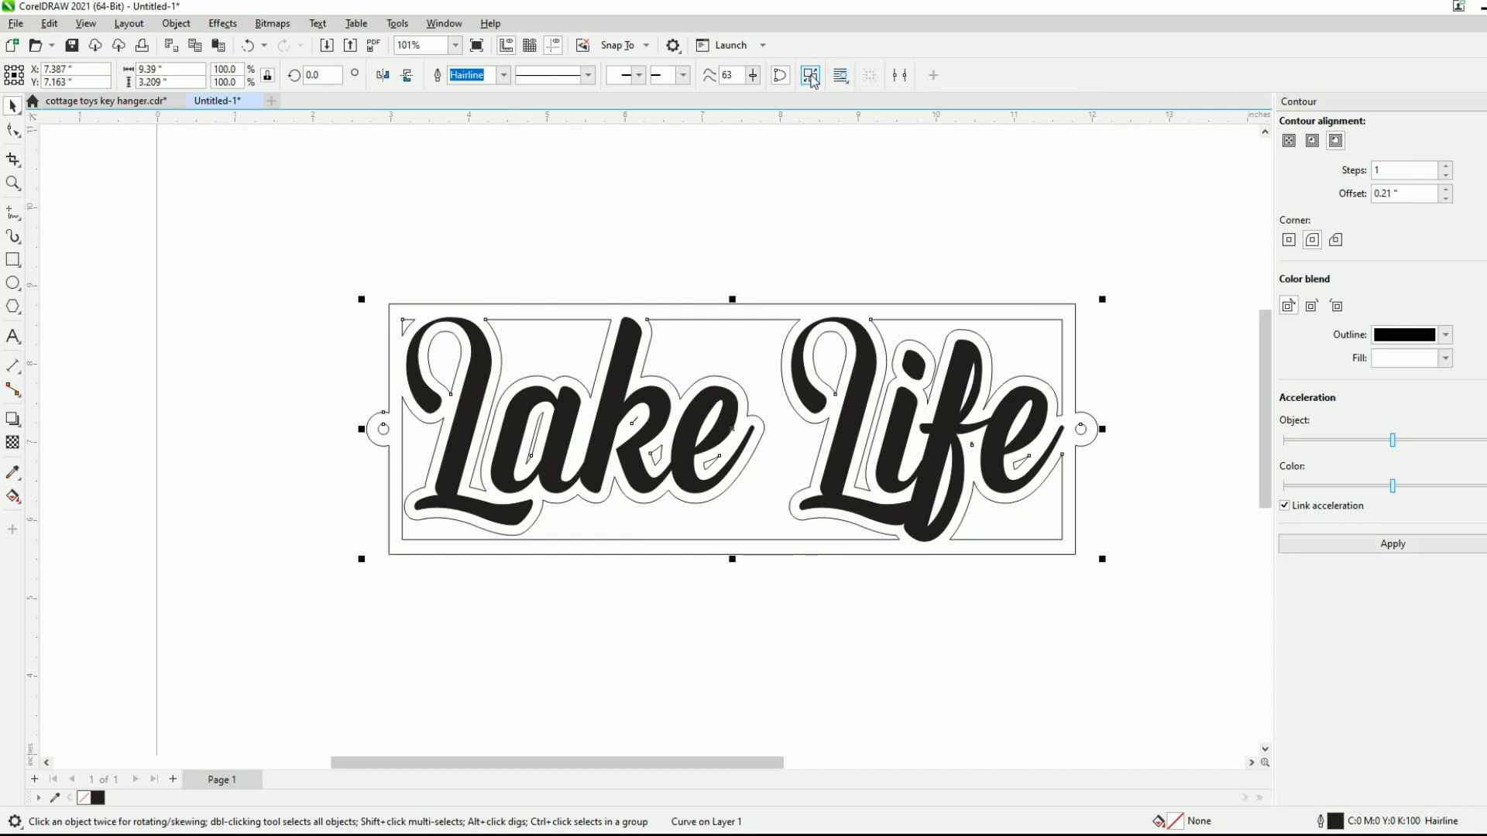
scroll(993, 322, "up", 2)
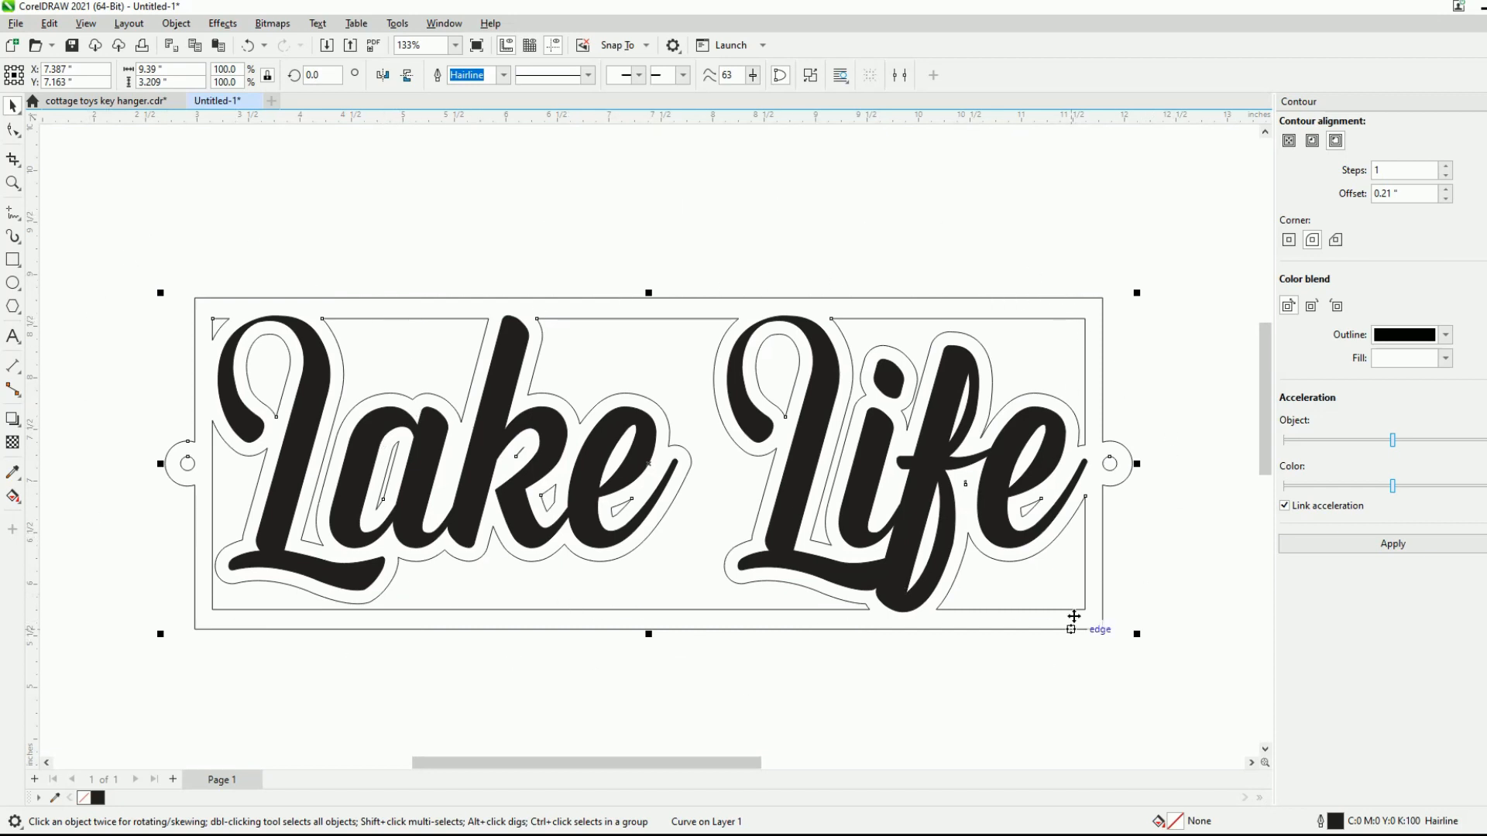
scroll(751, 331, "down", 2)
left_click_drag(762, 353, 711, 648)
scroll(857, 572, "down", 1)
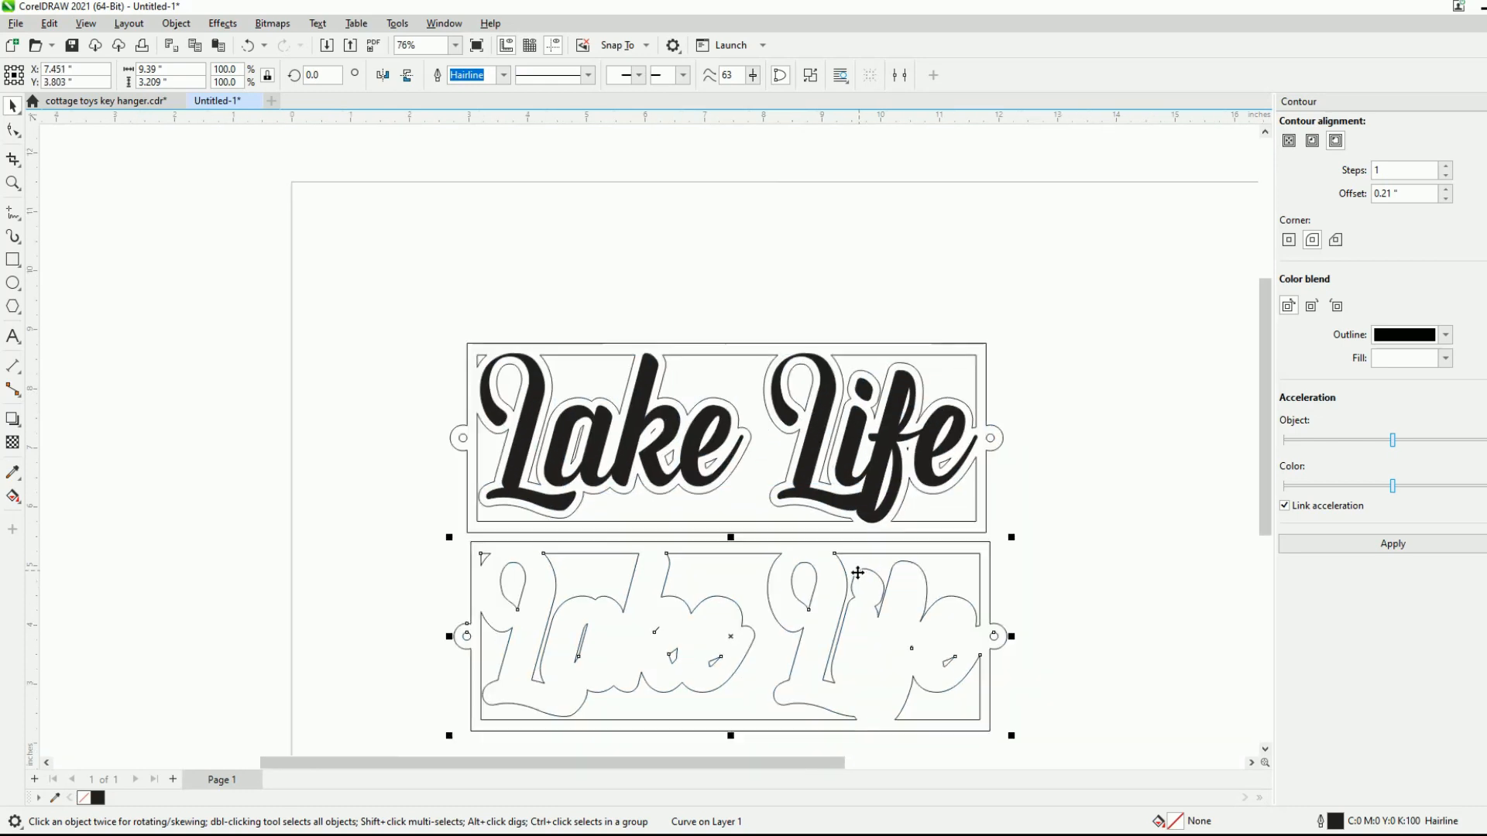
key("ctrl+z")
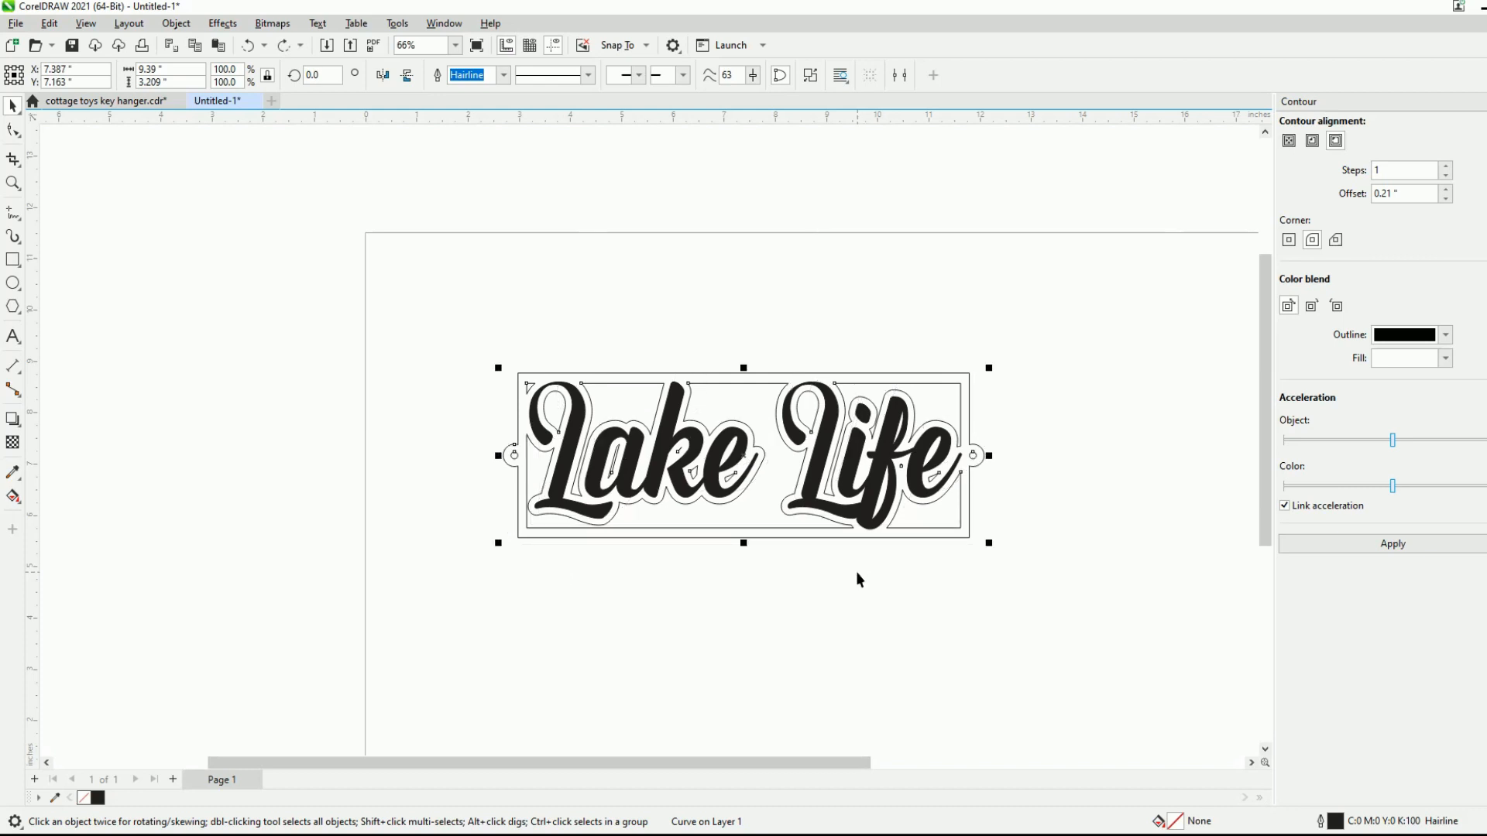
- Break the welded frame curve apart into separate curves and clear the selection
scroll(862, 372, "up", 1)
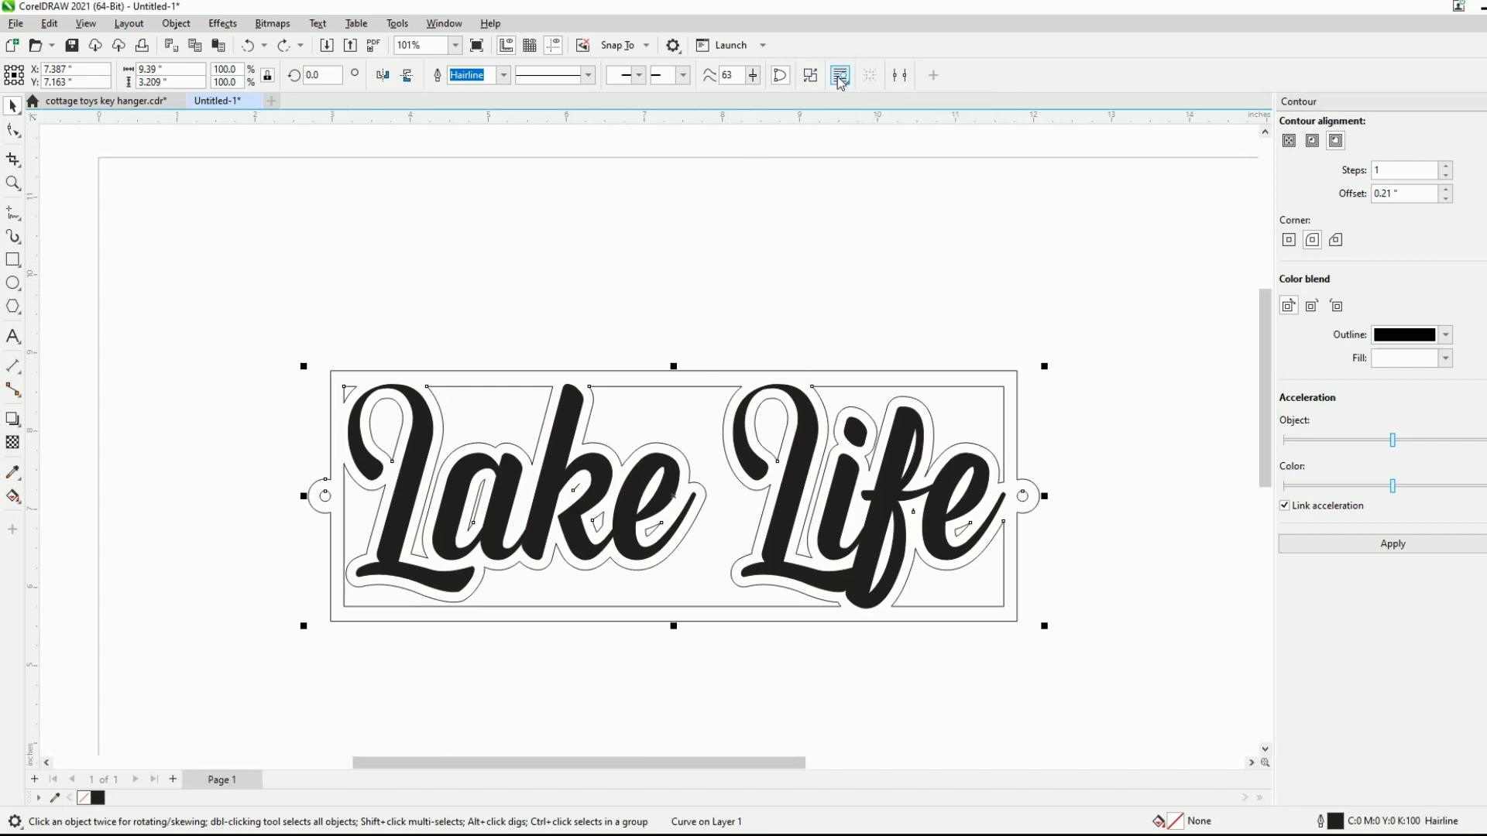
left_click(811, 76)
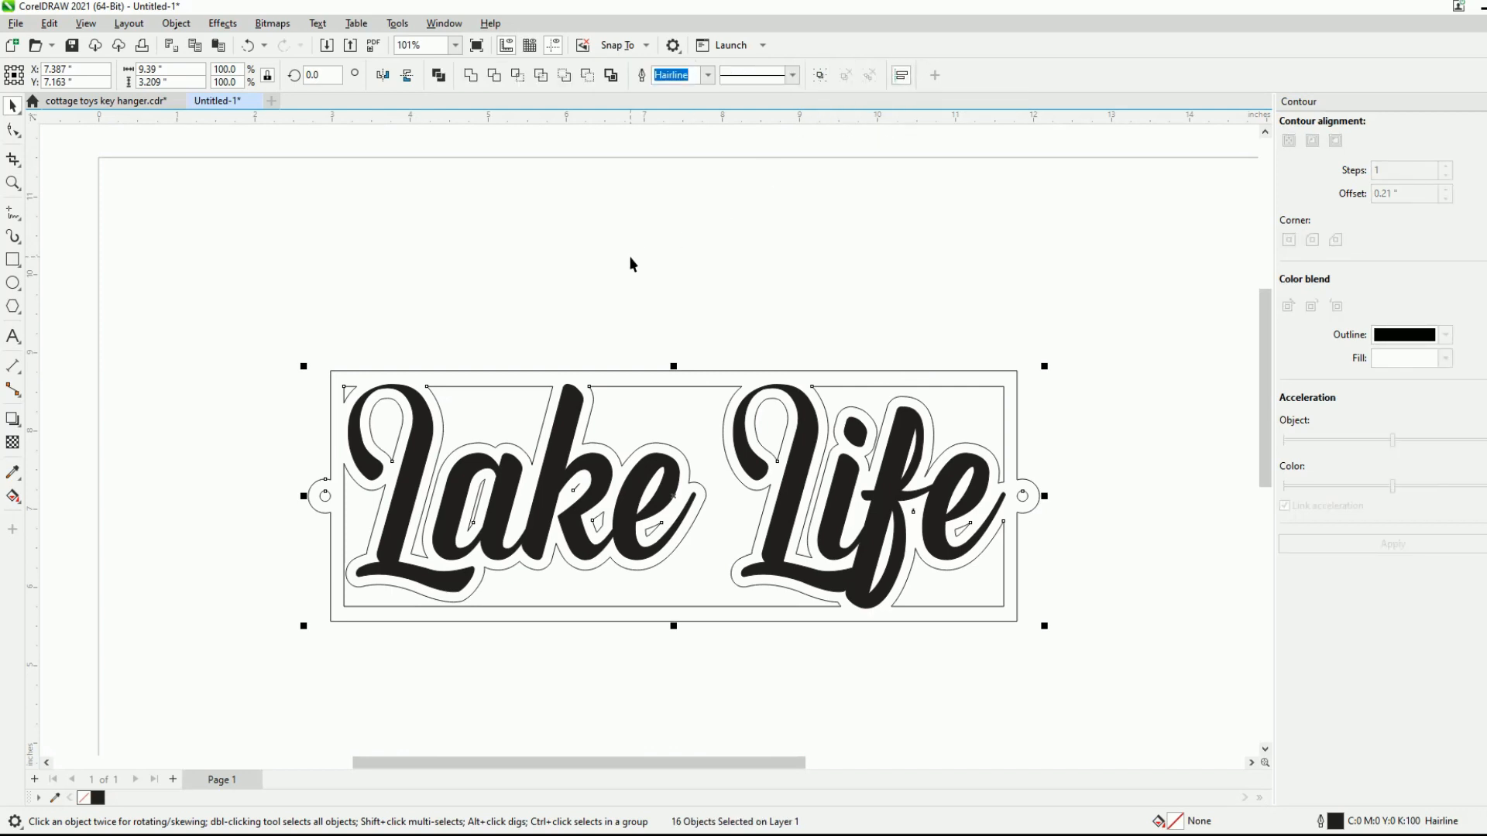
left_click(331, 361)
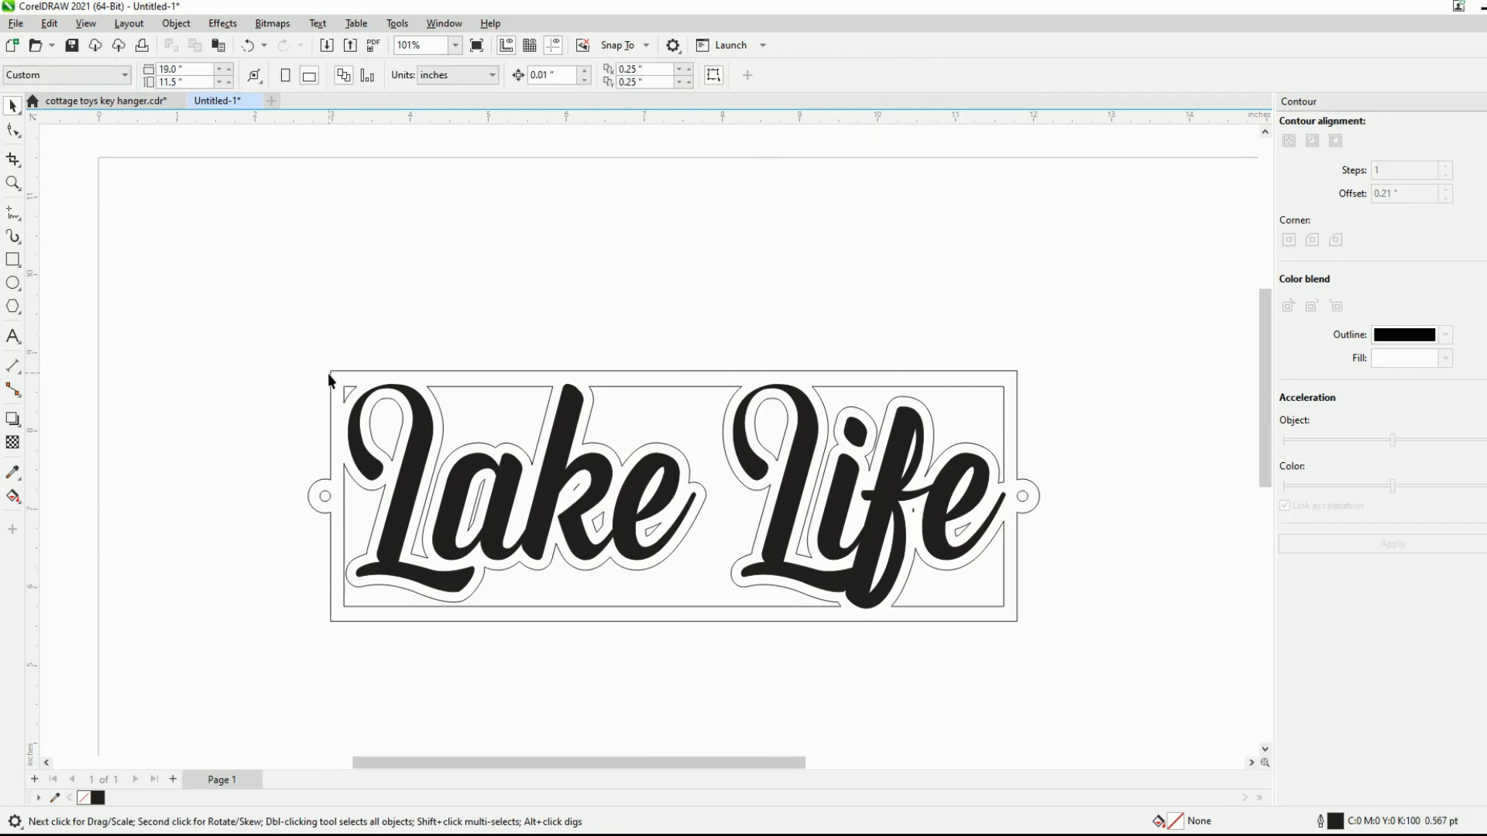
- Duplicate the outer frame outline with both ring holes and place the copy below the sign at about X 7.405, Y 3.607 inches
left_click(328, 378)
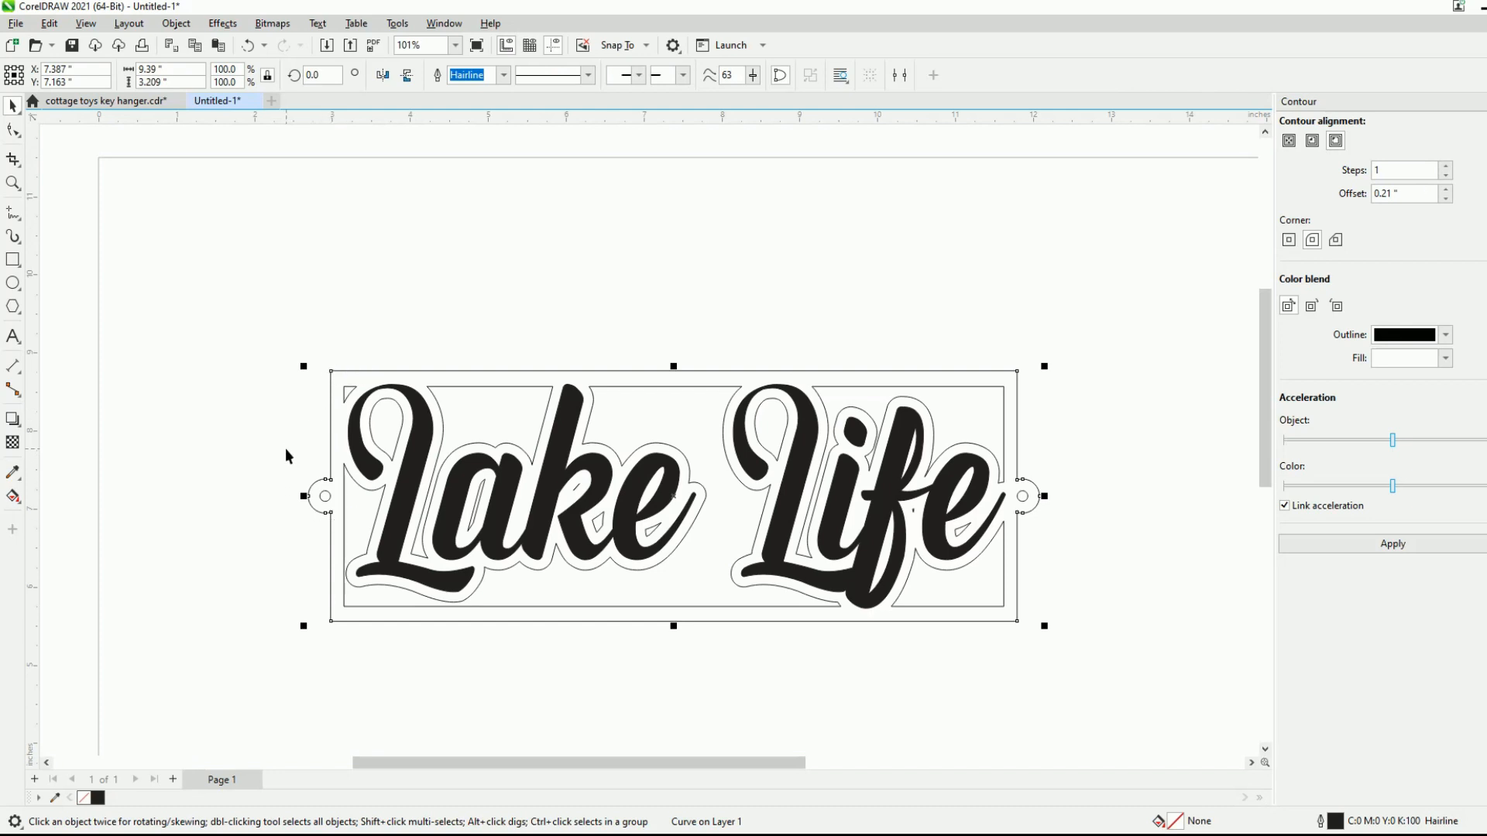
left_click_drag(282, 446, 336, 523)
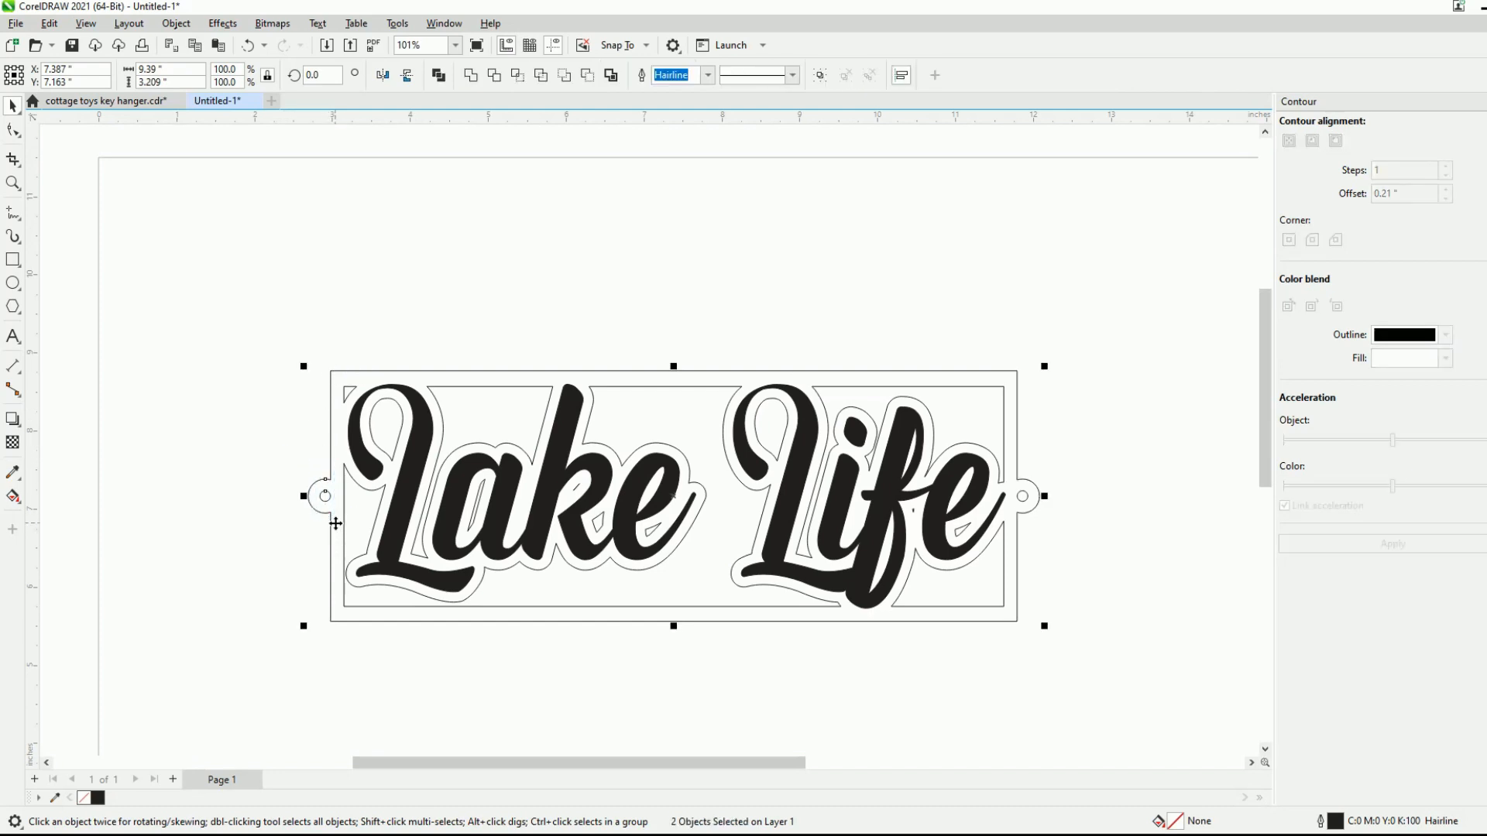
left_click_drag(1060, 465, 1013, 515)
scroll(676, 279, "down", 1)
scroll(678, 285, "down", 1)
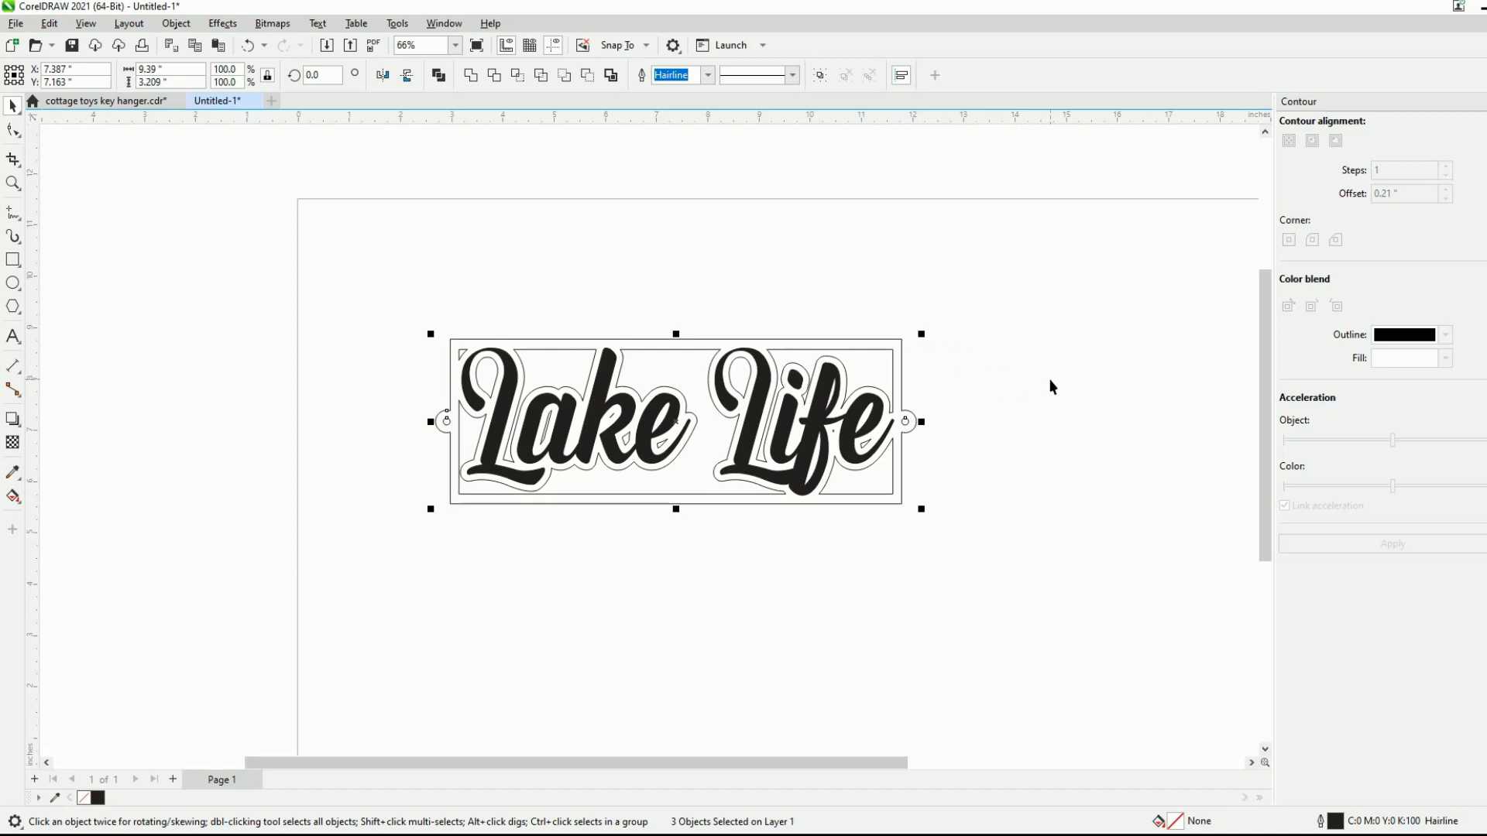
key("ctrl+d")
left_click_drag(688, 411, 677, 604)
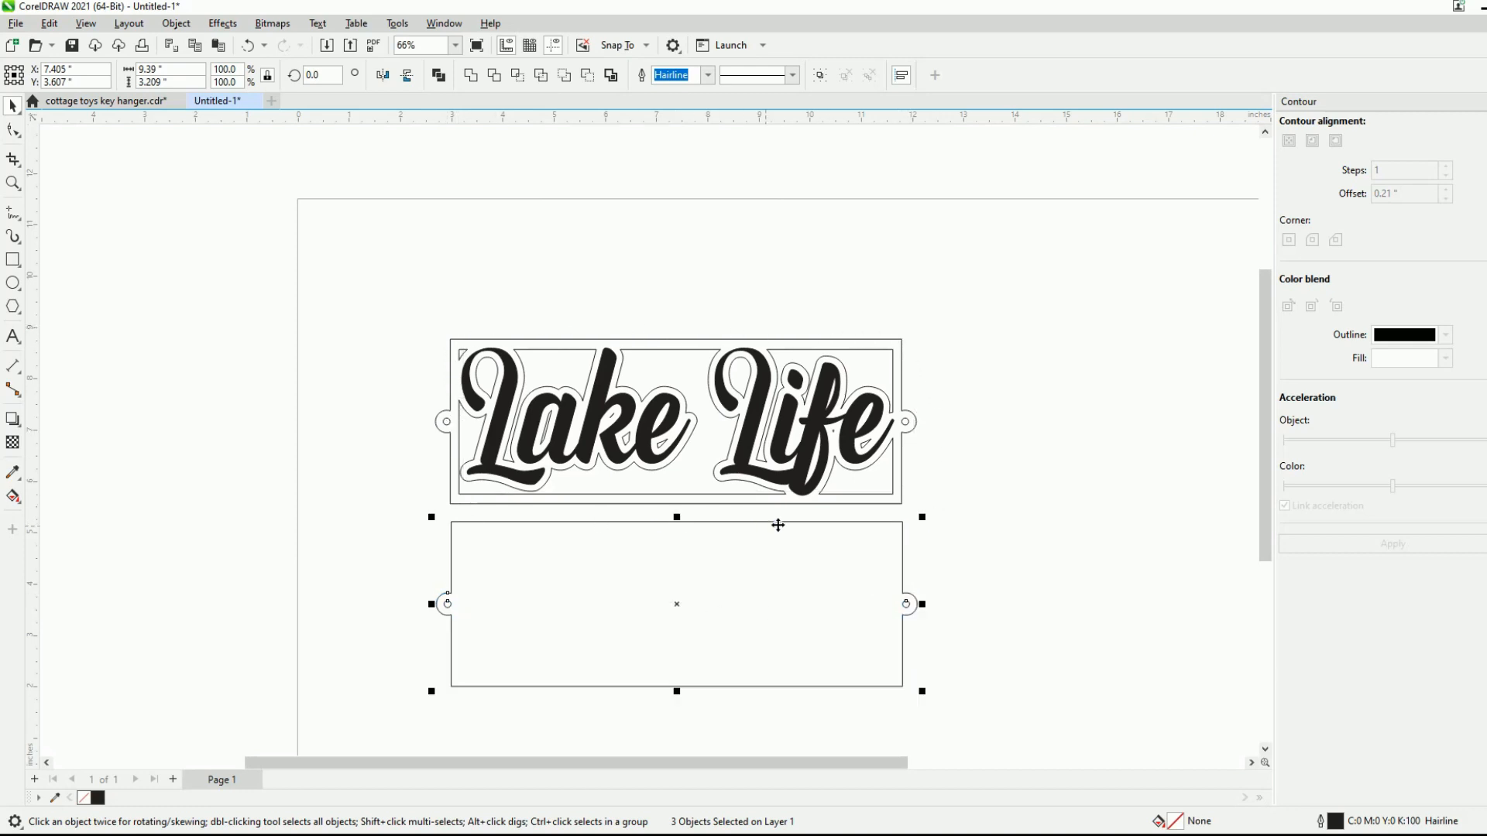
scroll(1016, 421, "down", 2)
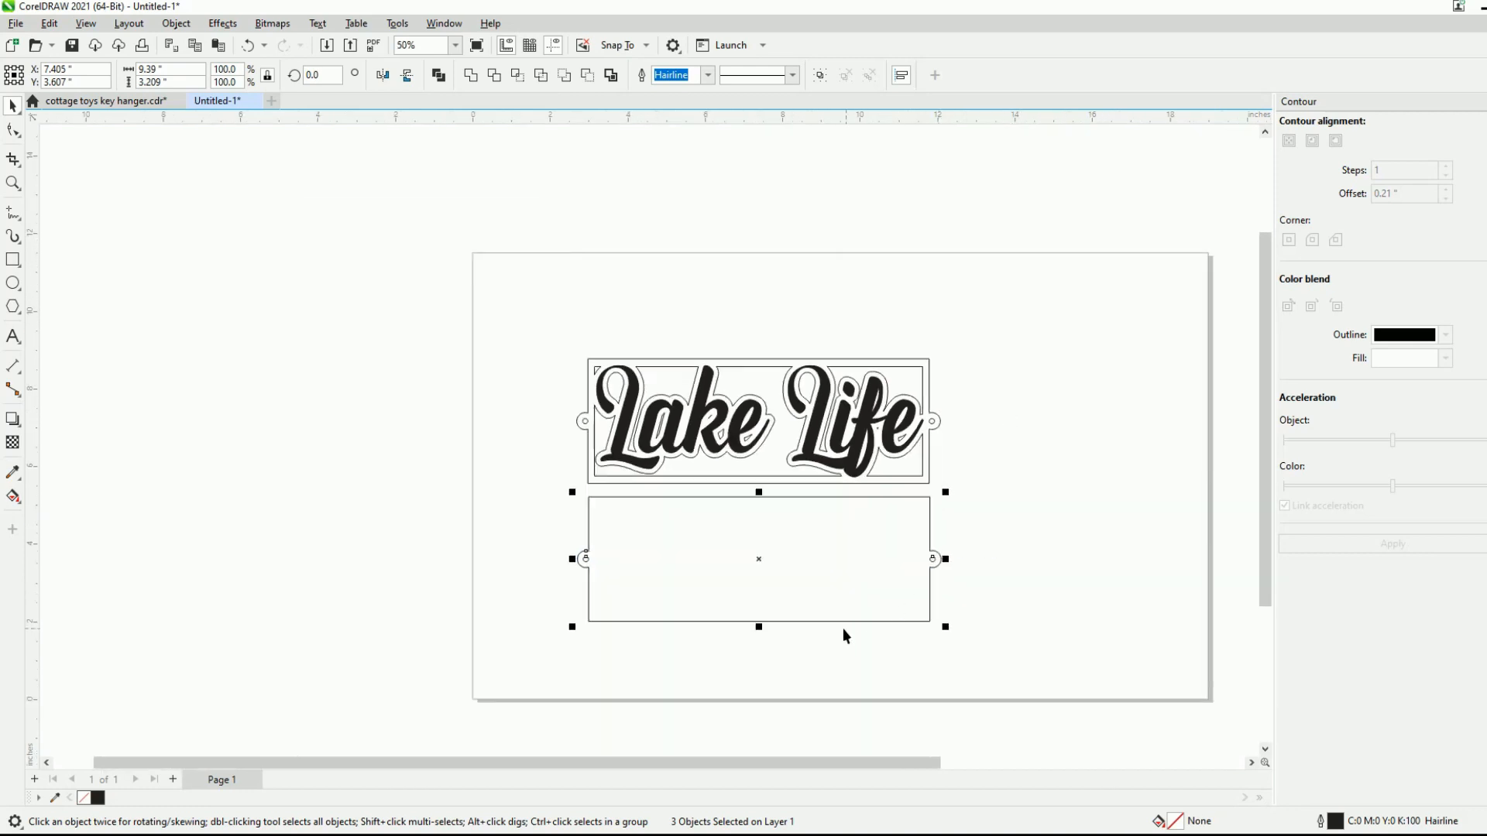
scroll(694, 561, "up", 3)
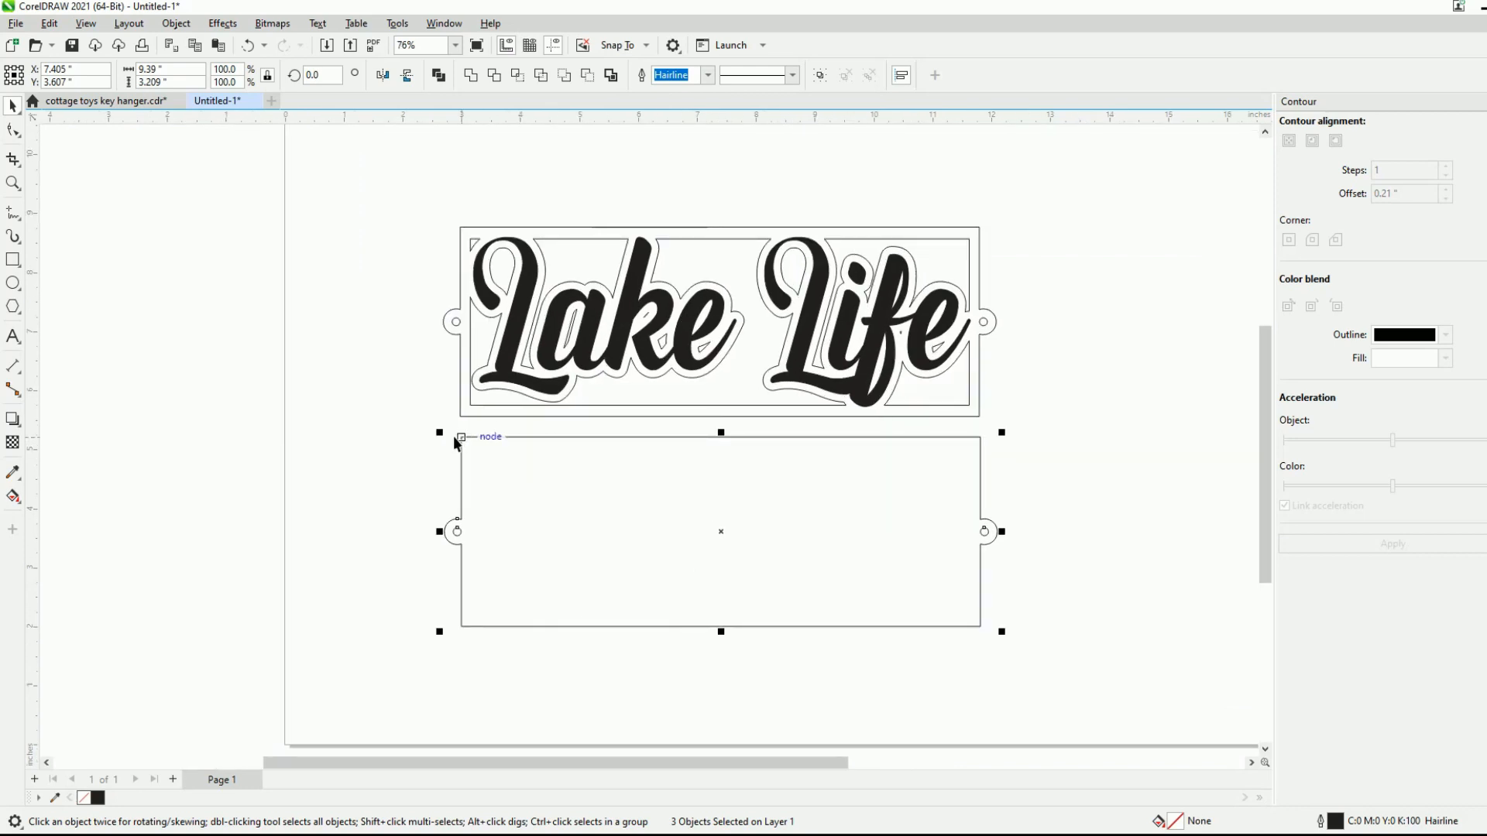
left_click(1093, 519)
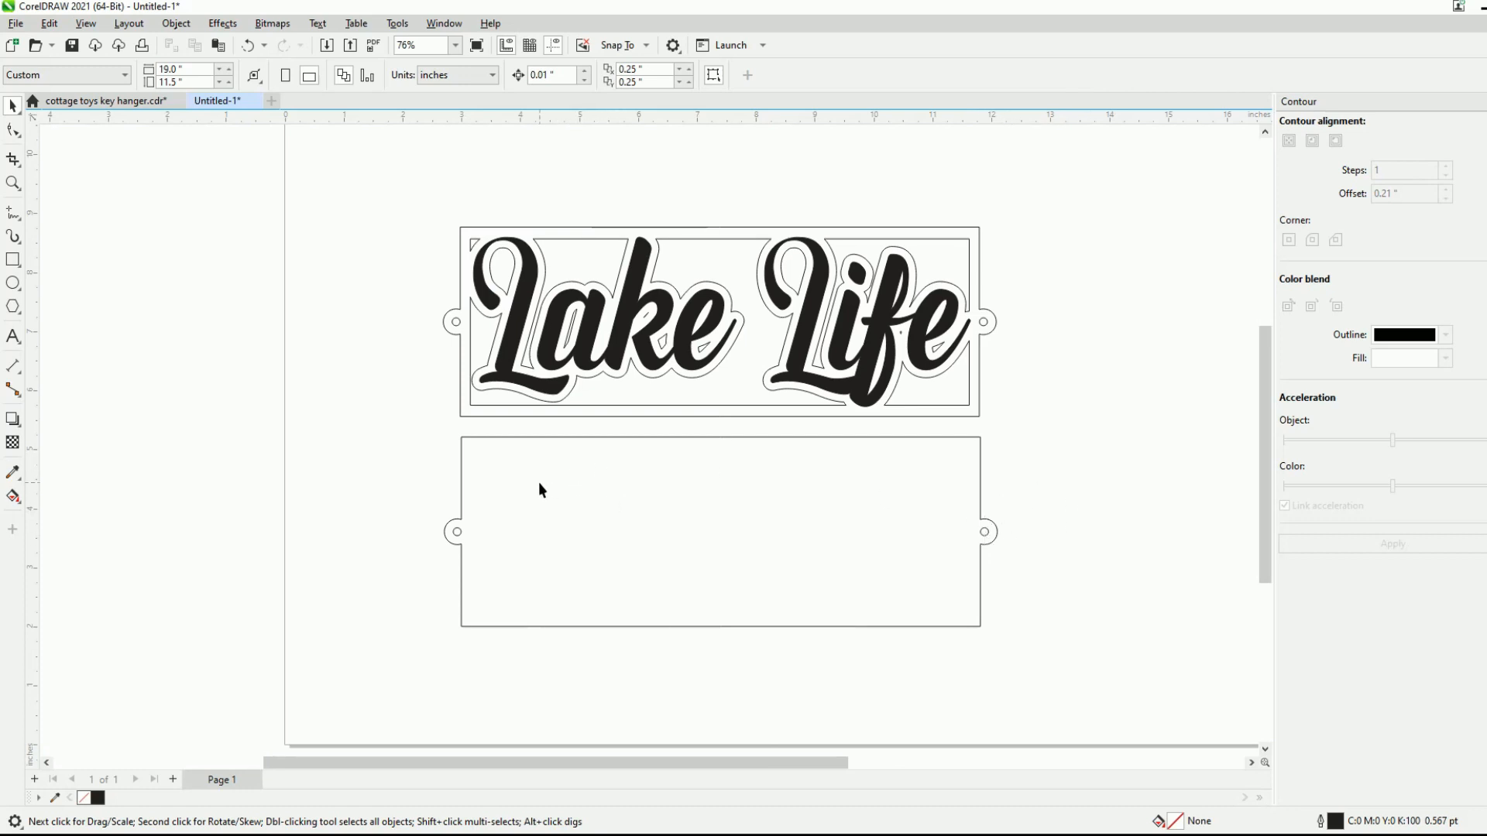
scroll(539, 489, "up", 1)
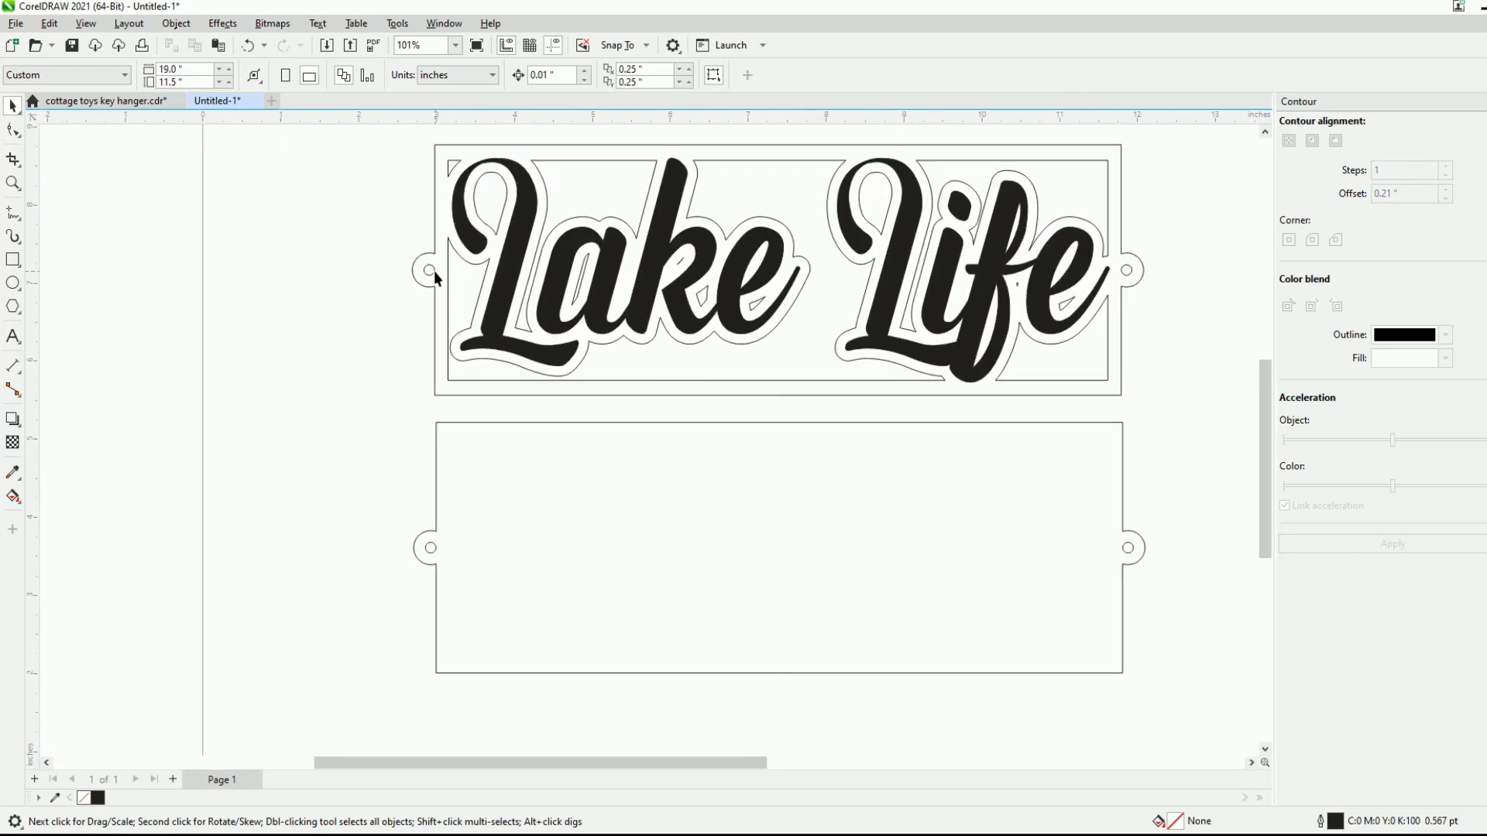
scroll(434, 271, "up", 1)
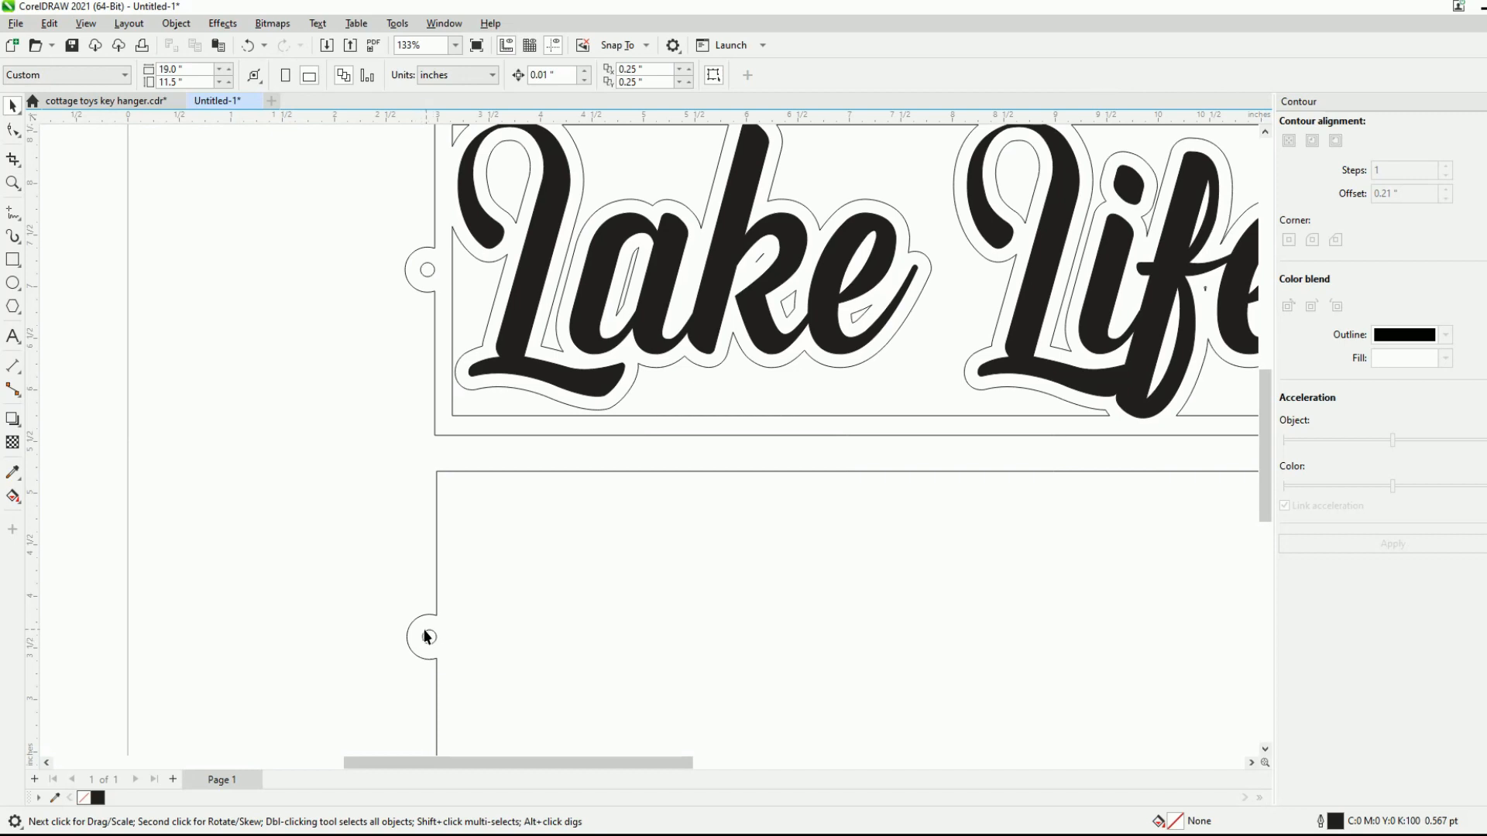
scroll(365, 499, "down", 3)
scroll(728, 353, "up", 1)
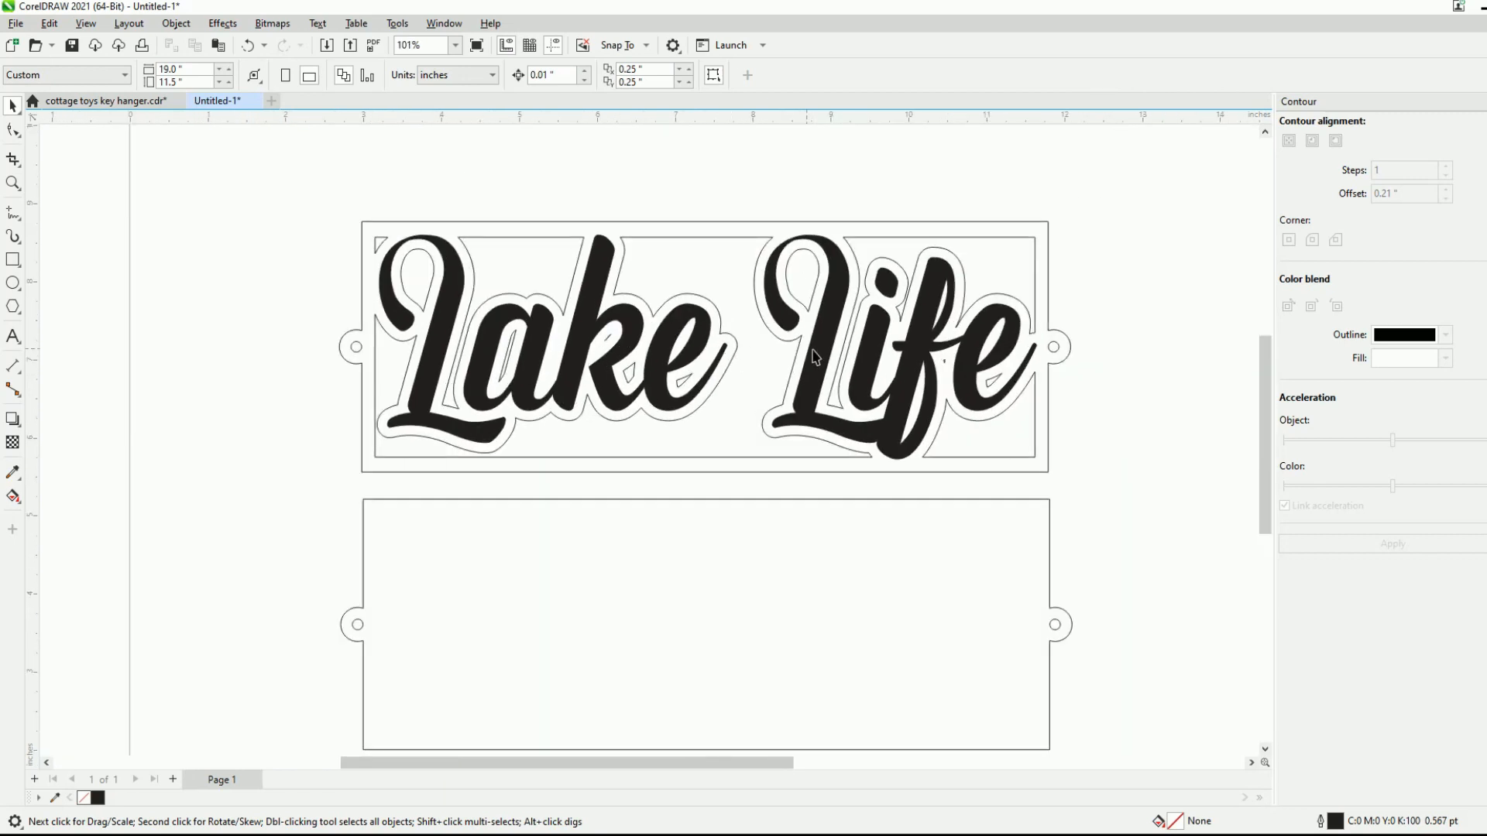
scroll(1073, 339, "down", 1)
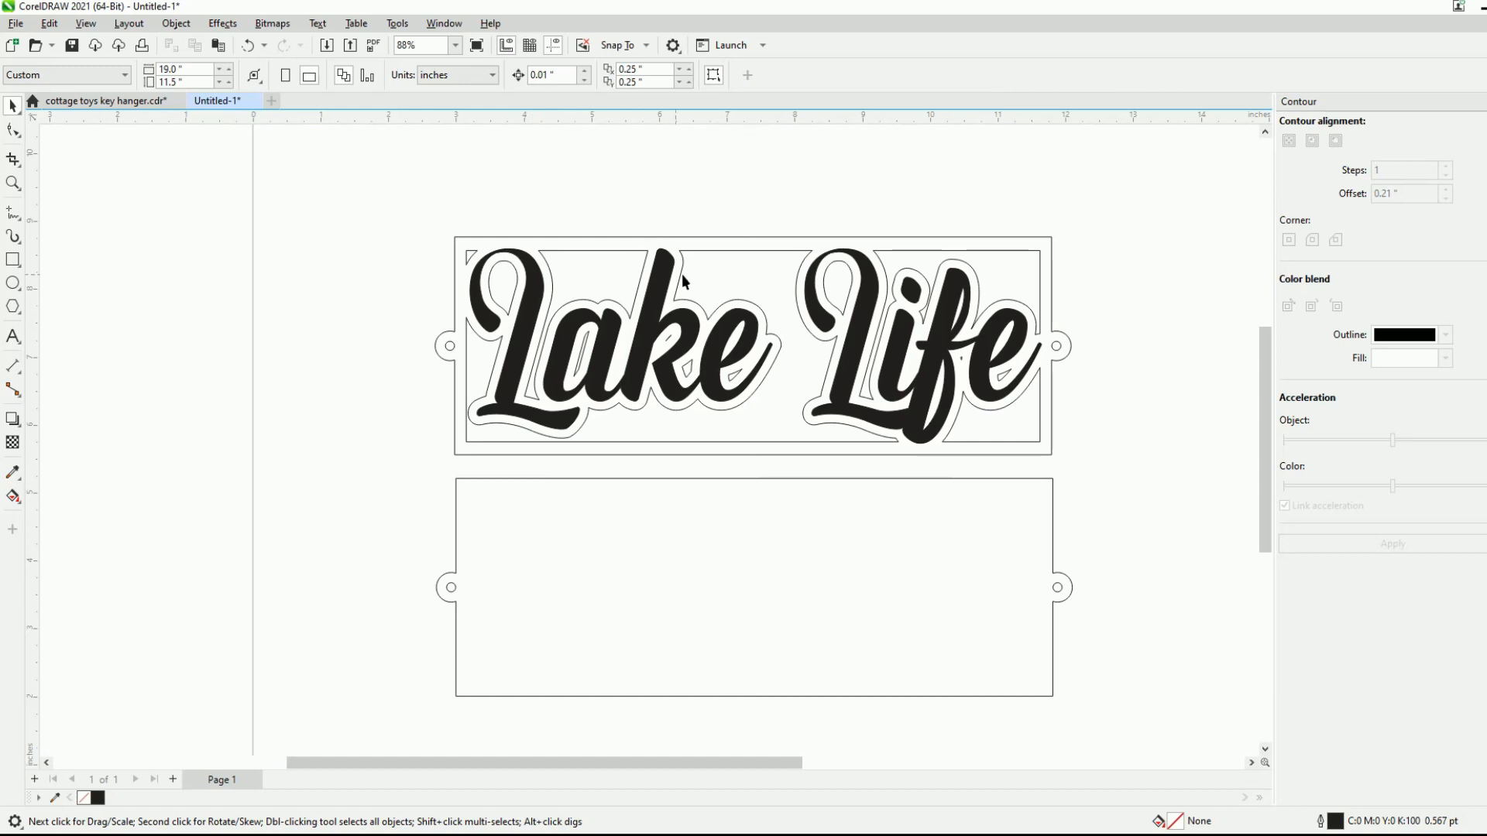
- Delete the tiny sliver curve inside the upper loop of the k in Lake
scroll(835, 275, "up", 4)
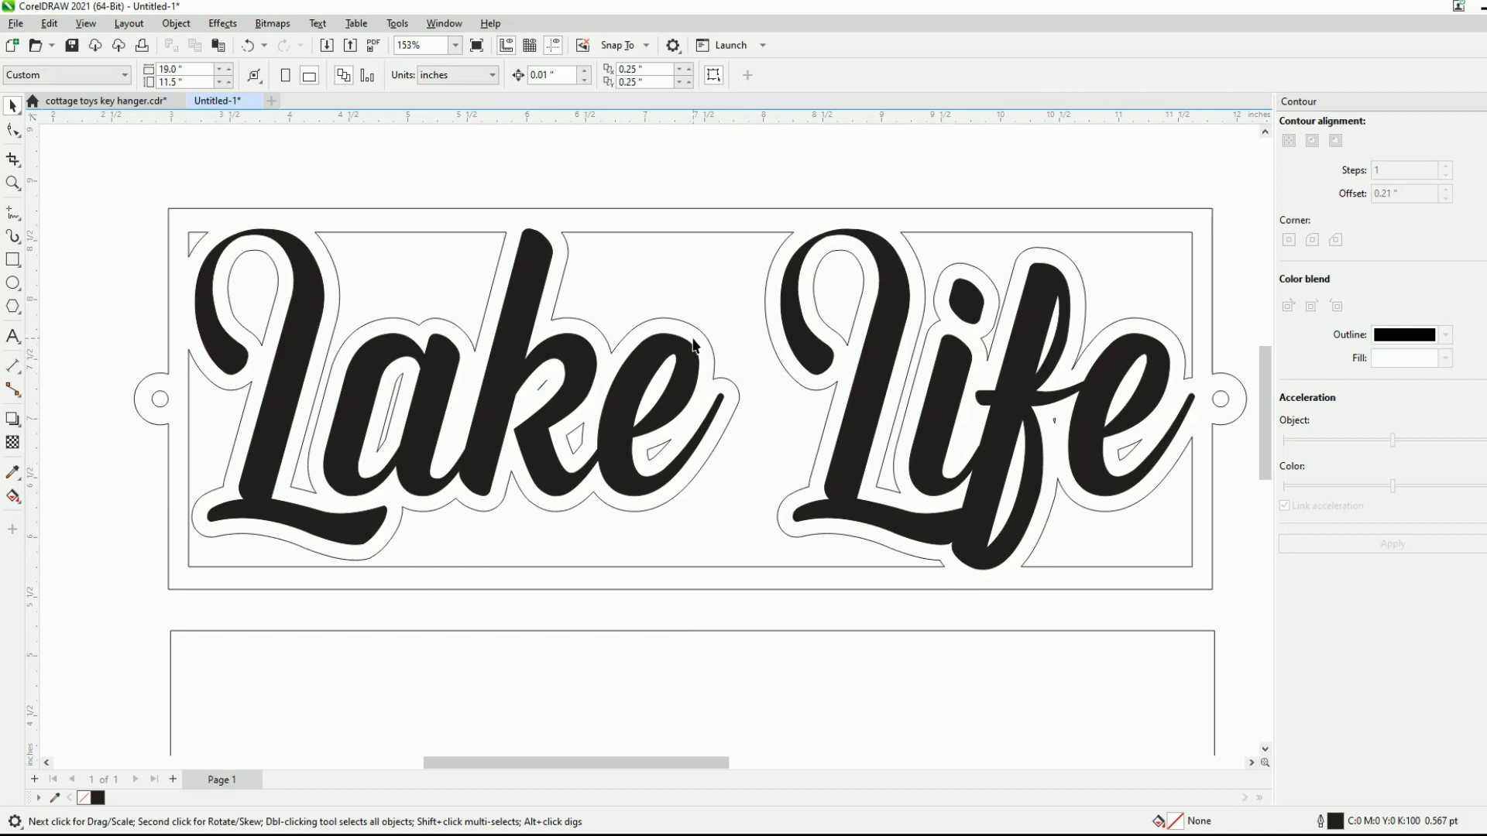
left_click(545, 387)
scroll(545, 385, "up", 5)
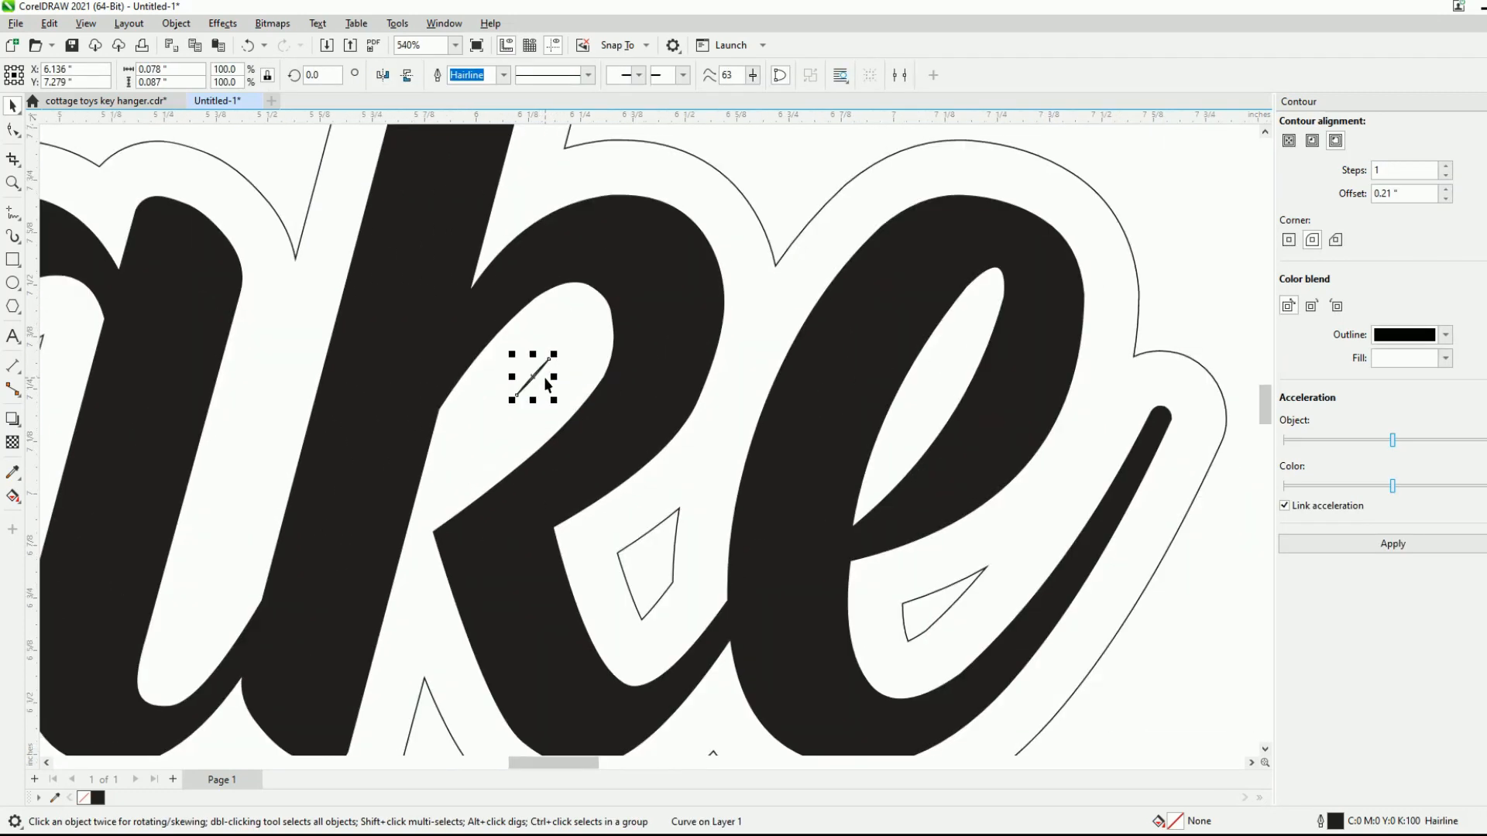
scroll(546, 381, "up", 2)
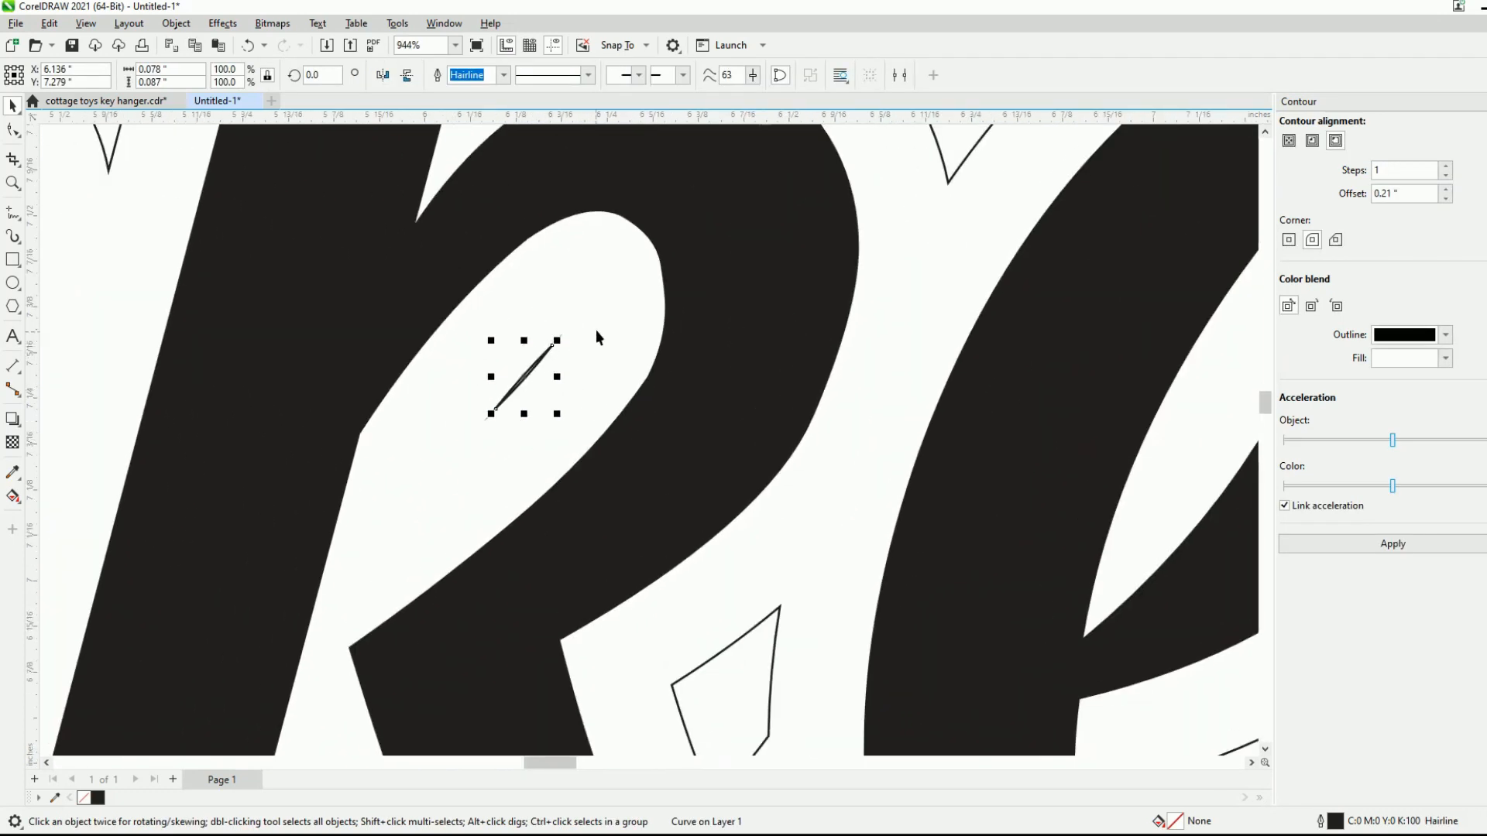
scroll(569, 318, "down", 2)
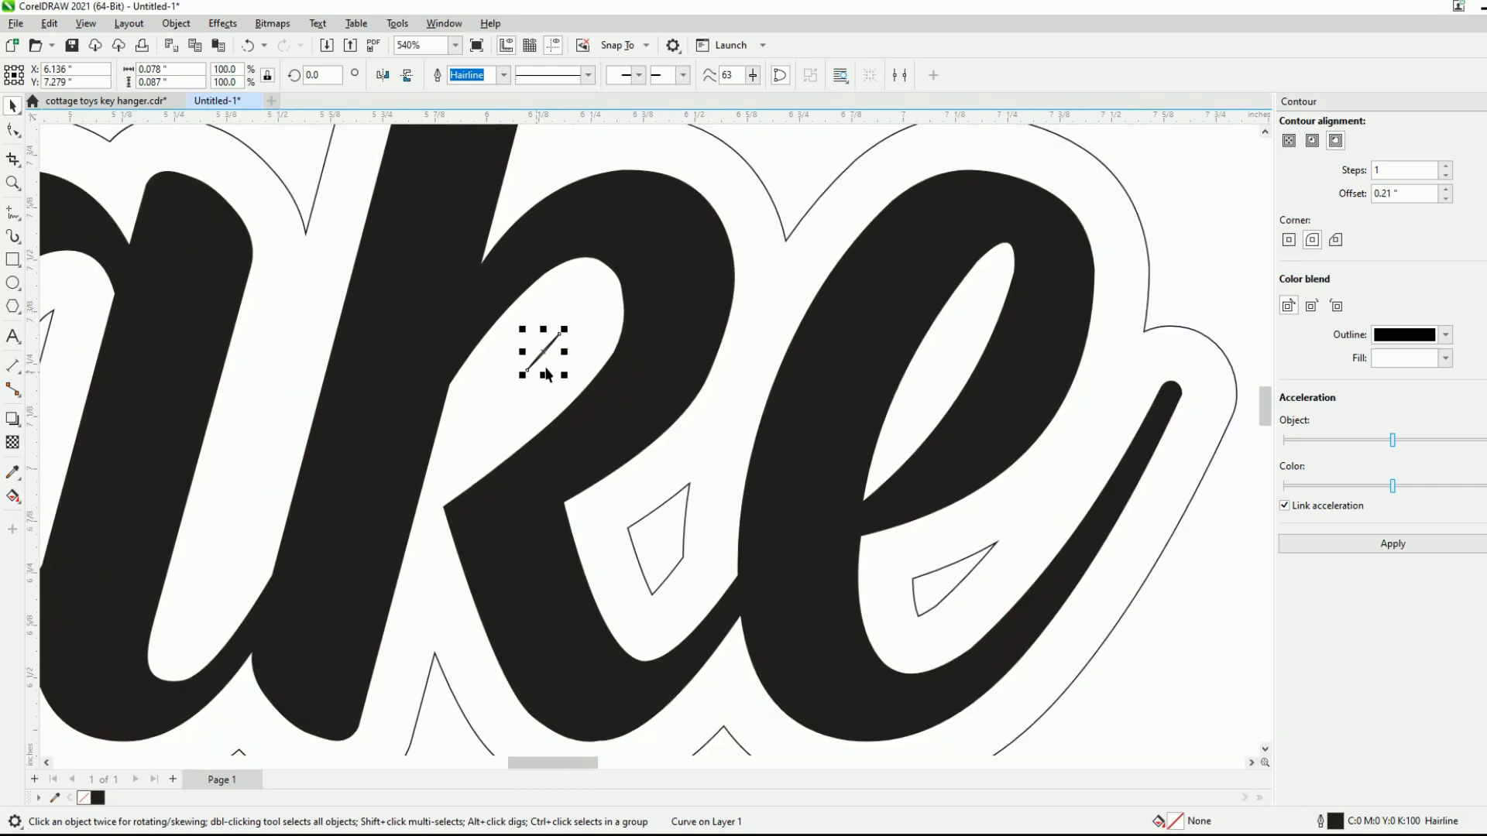
scroll(727, 251, "down", 2)
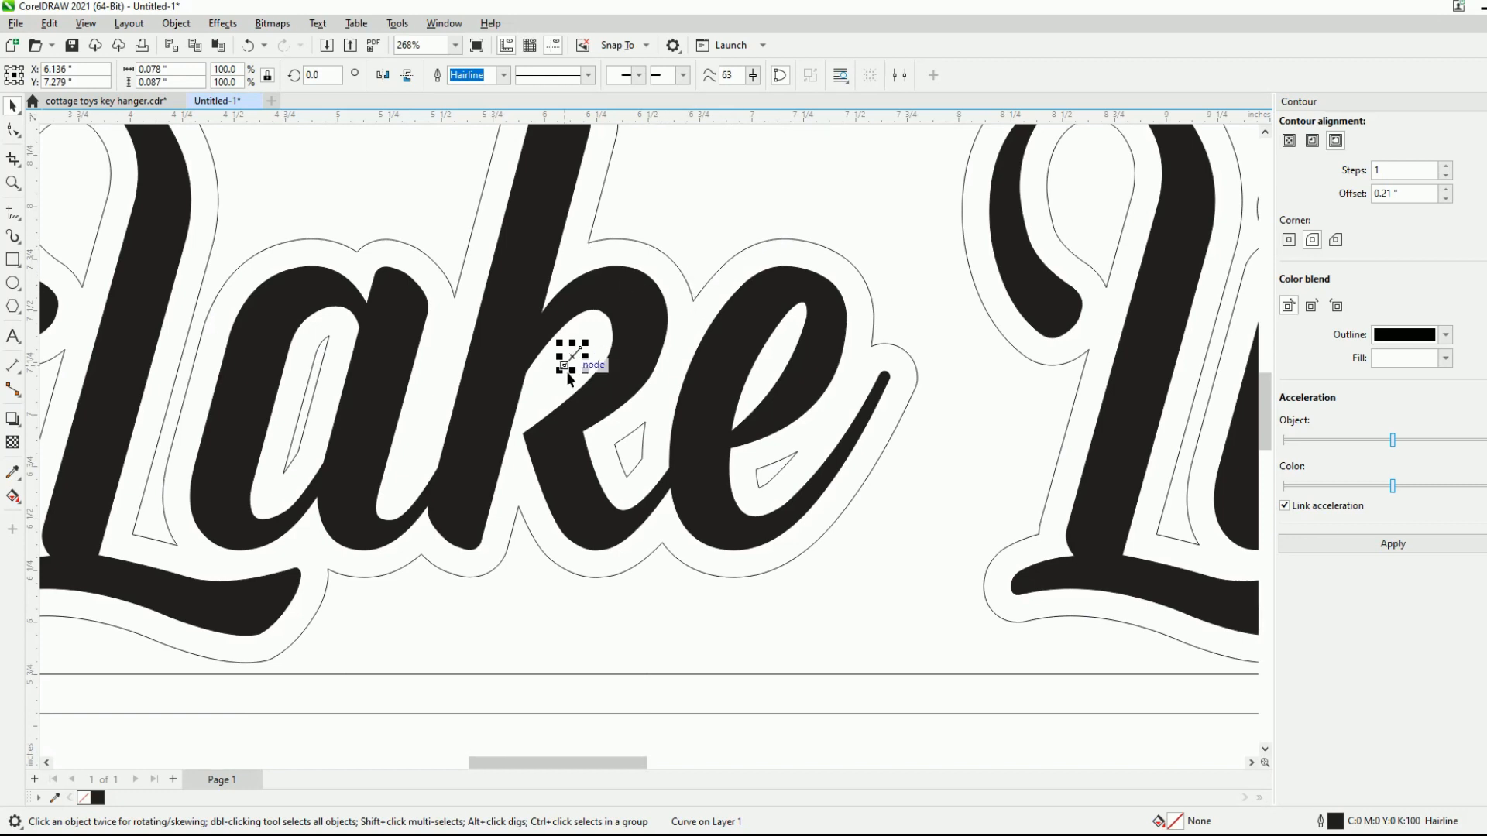
scroll(572, 358, "up", 3)
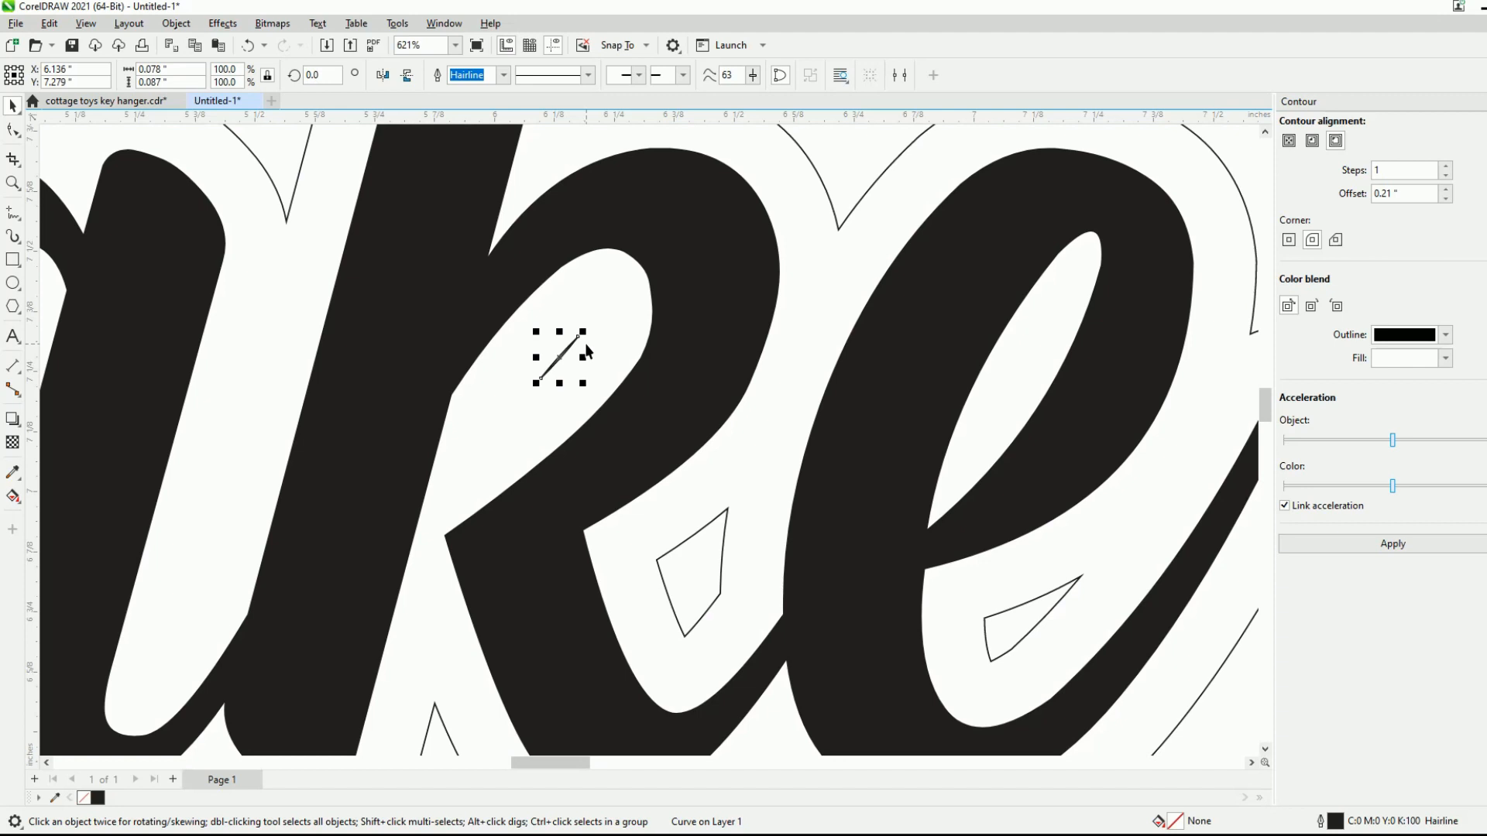
key("Delete")
scroll(574, 361, "down", 3)
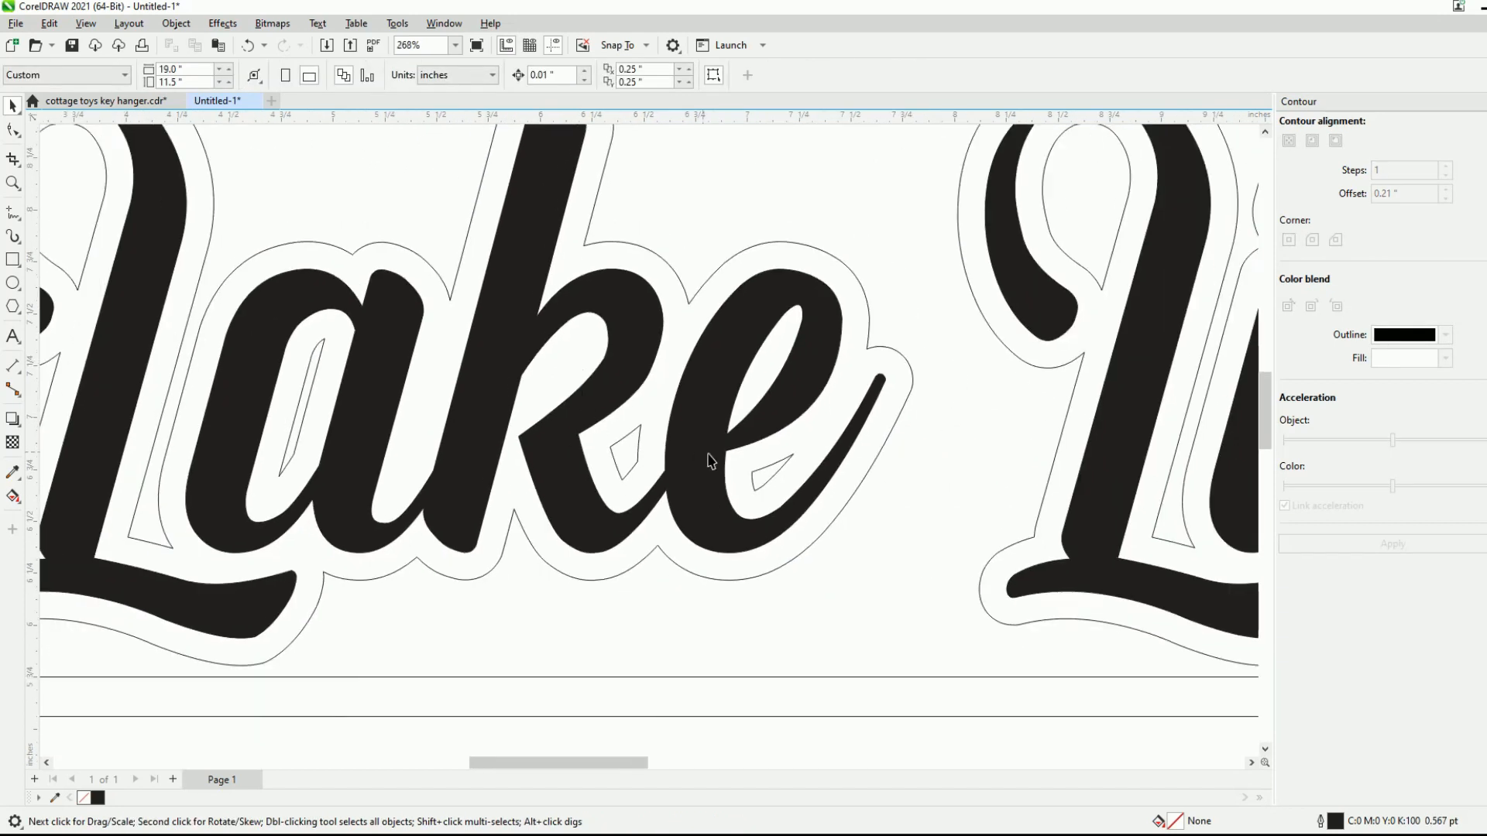
- Delete the small leftover contour pieces in the lower openings of the k and e in Lake
left_click(774, 463)
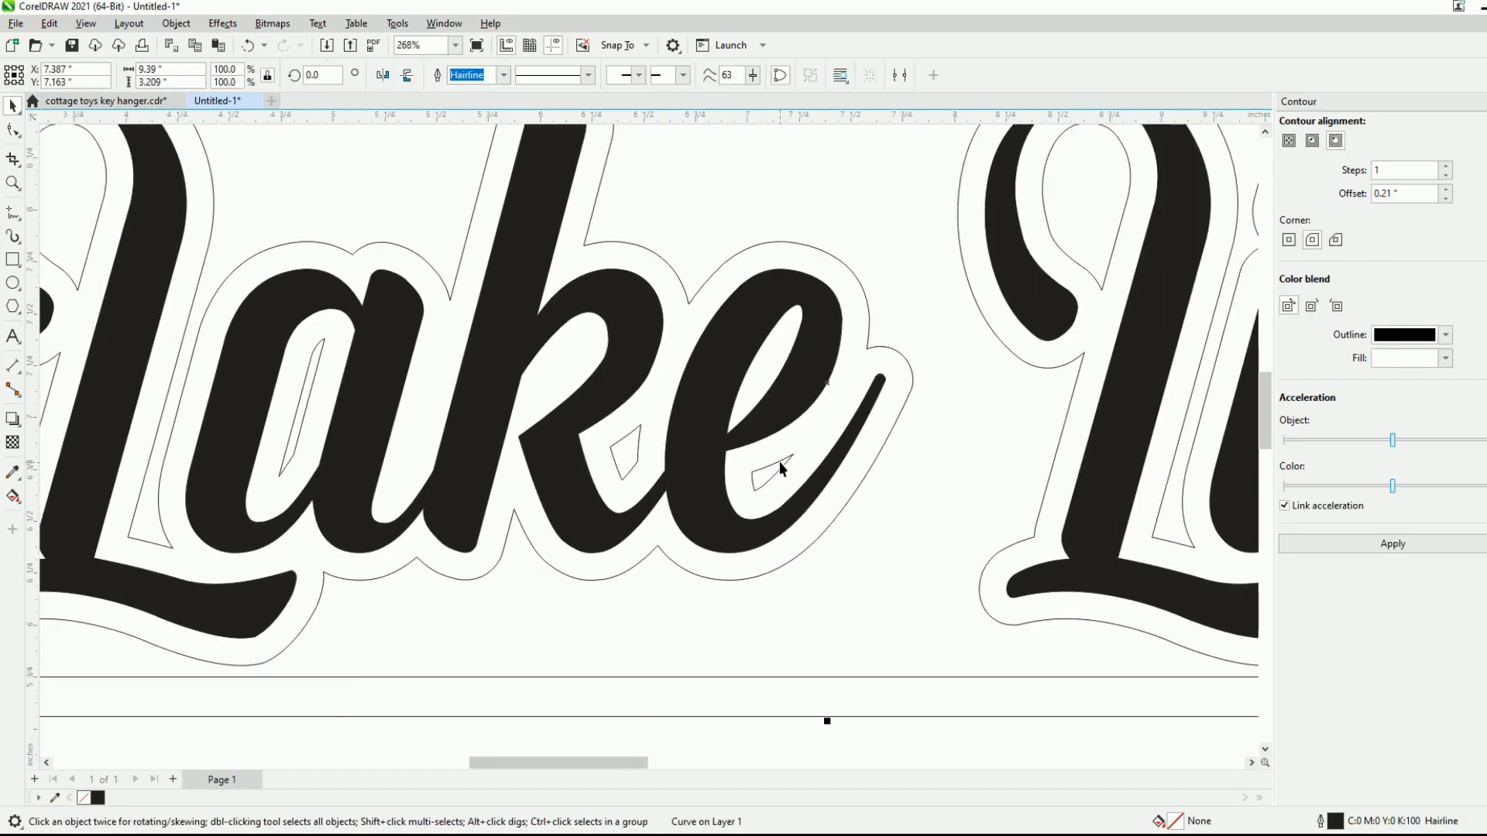
left_click(779, 461)
scroll(774, 461, "down", 2)
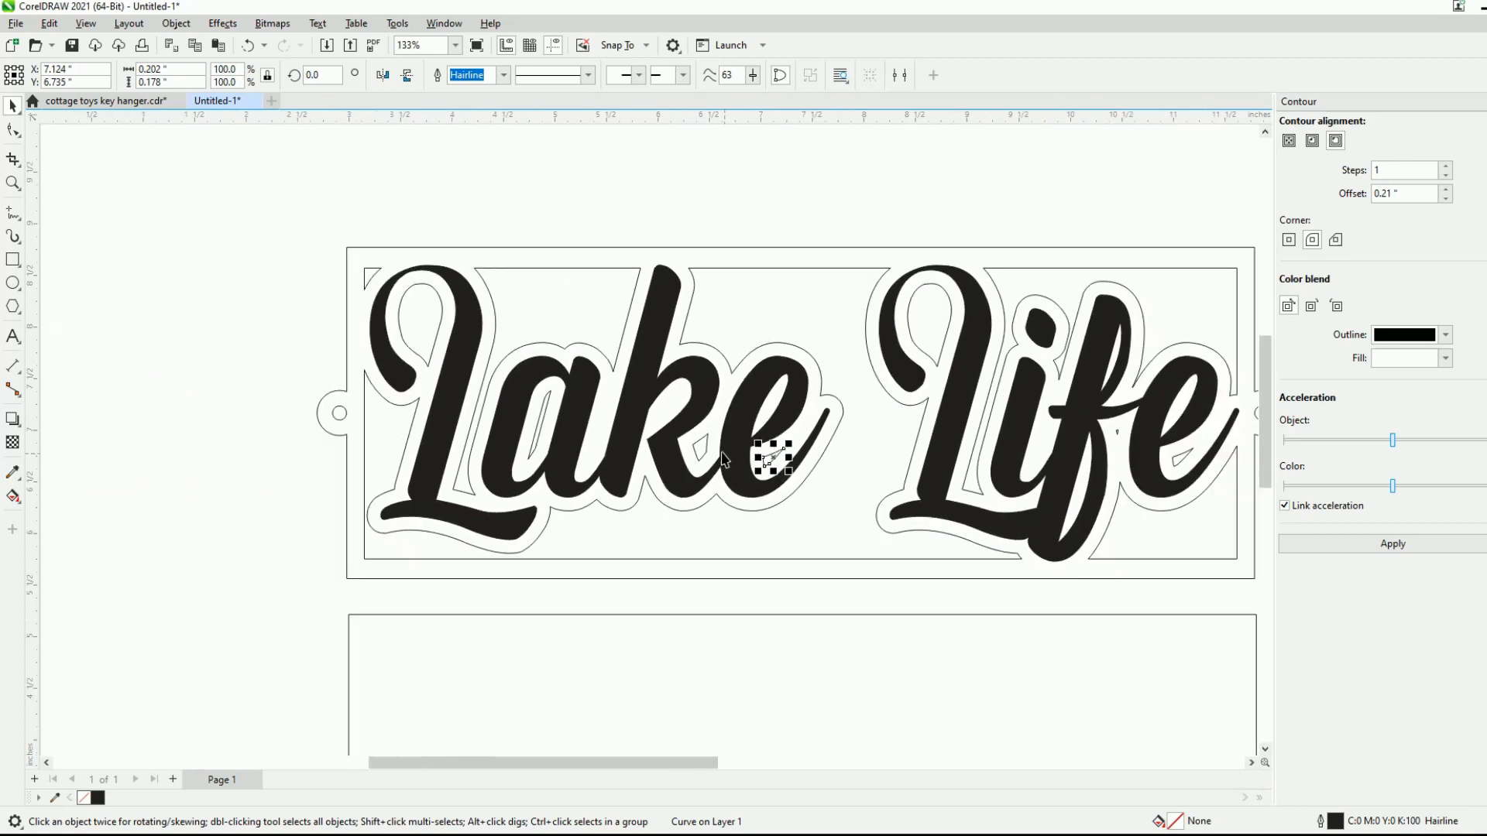
key("Delete")
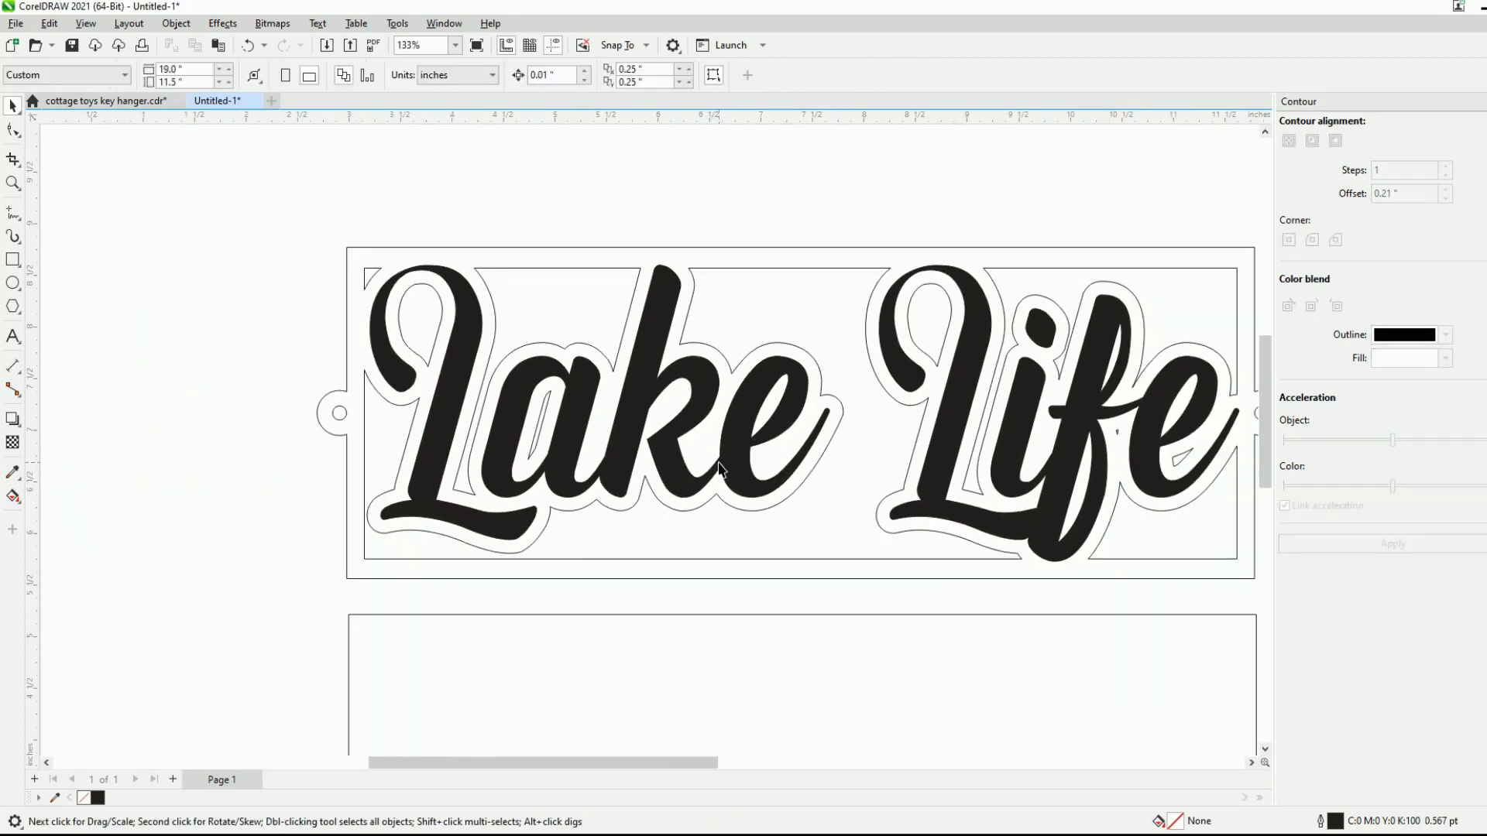
- Delete the narrow contour piece inside the a of Lake and the small triangle in the frame's upper-left corner
left_click(544, 431)
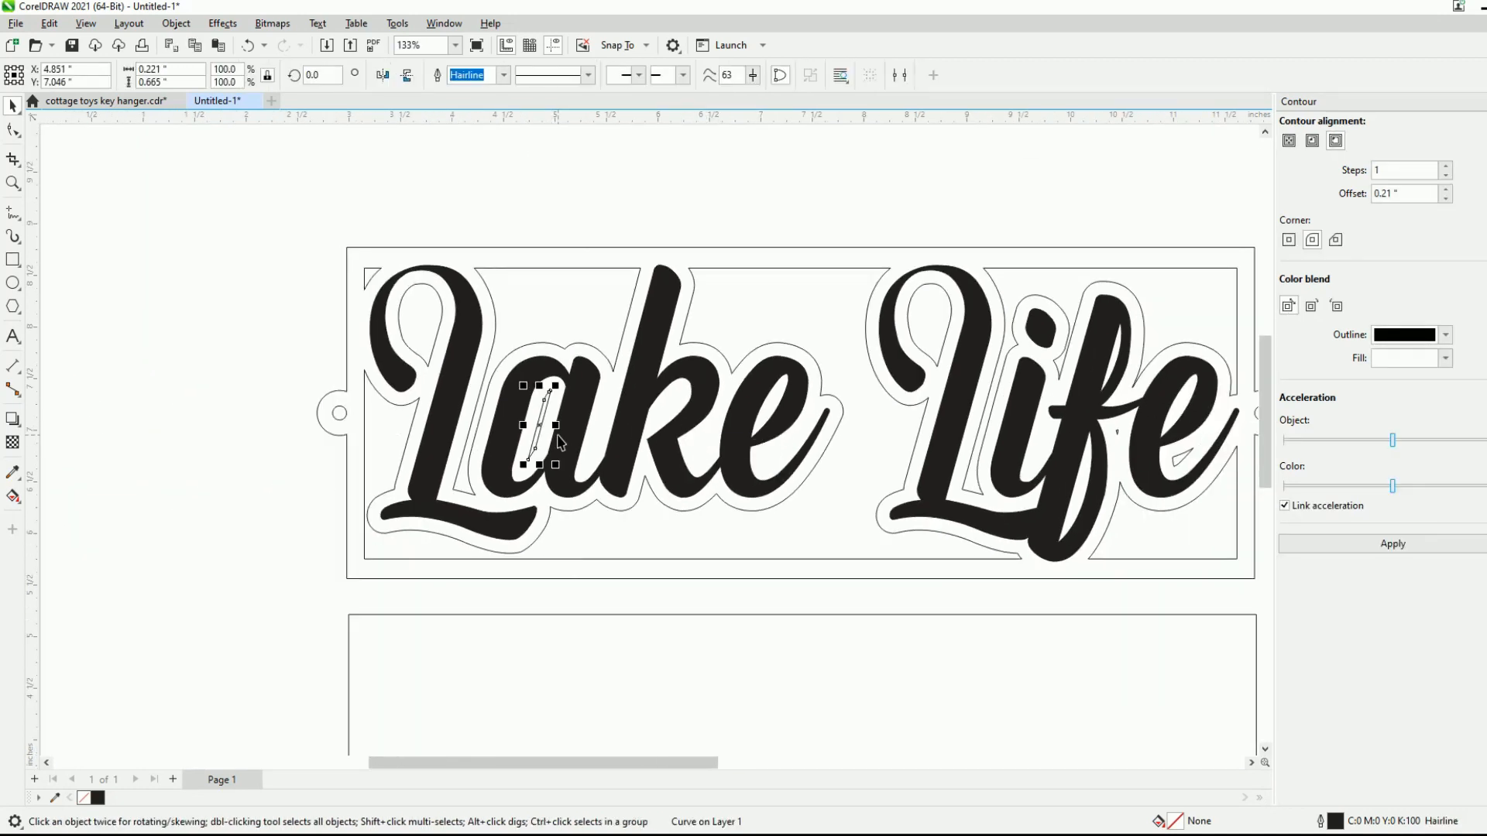
key("Delete")
left_click(373, 276)
key("Delete")
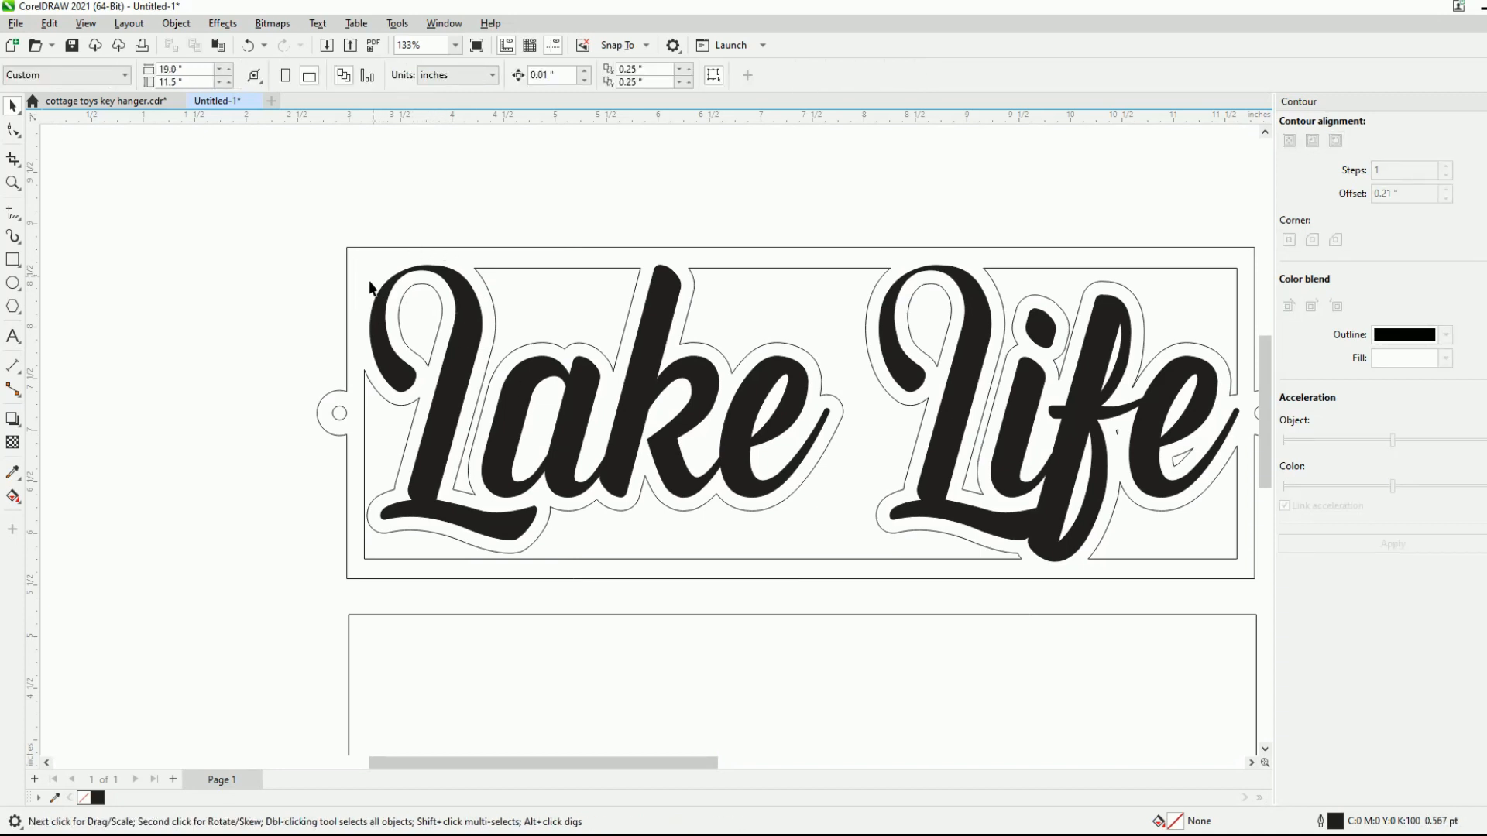
- Delete the tiny contour piece beside the f and the small piece inside the e of Life
scroll(533, 349, "down", 2)
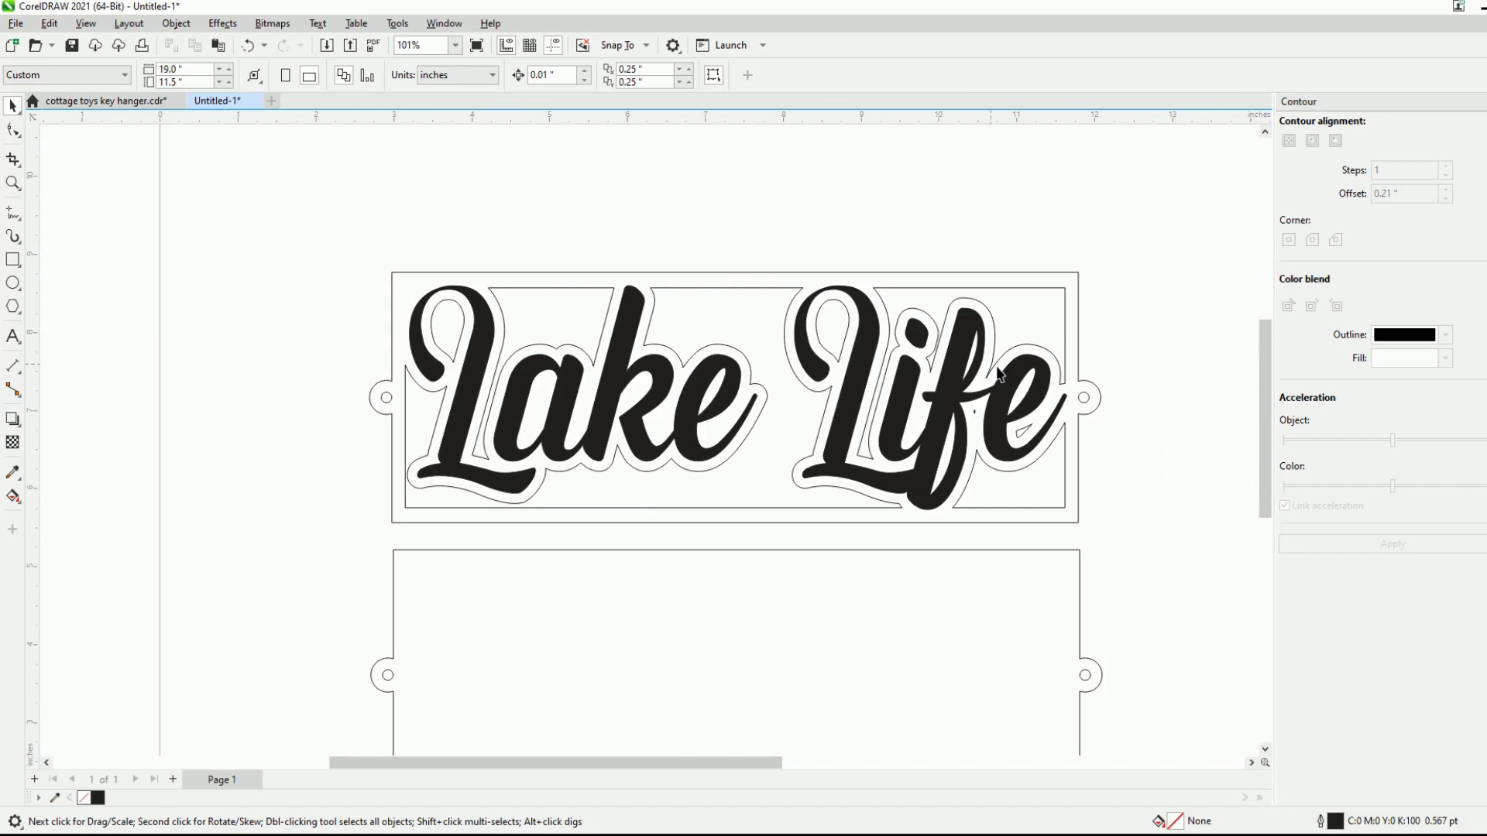
scroll(1042, 415, "up", 3)
left_click(907, 413)
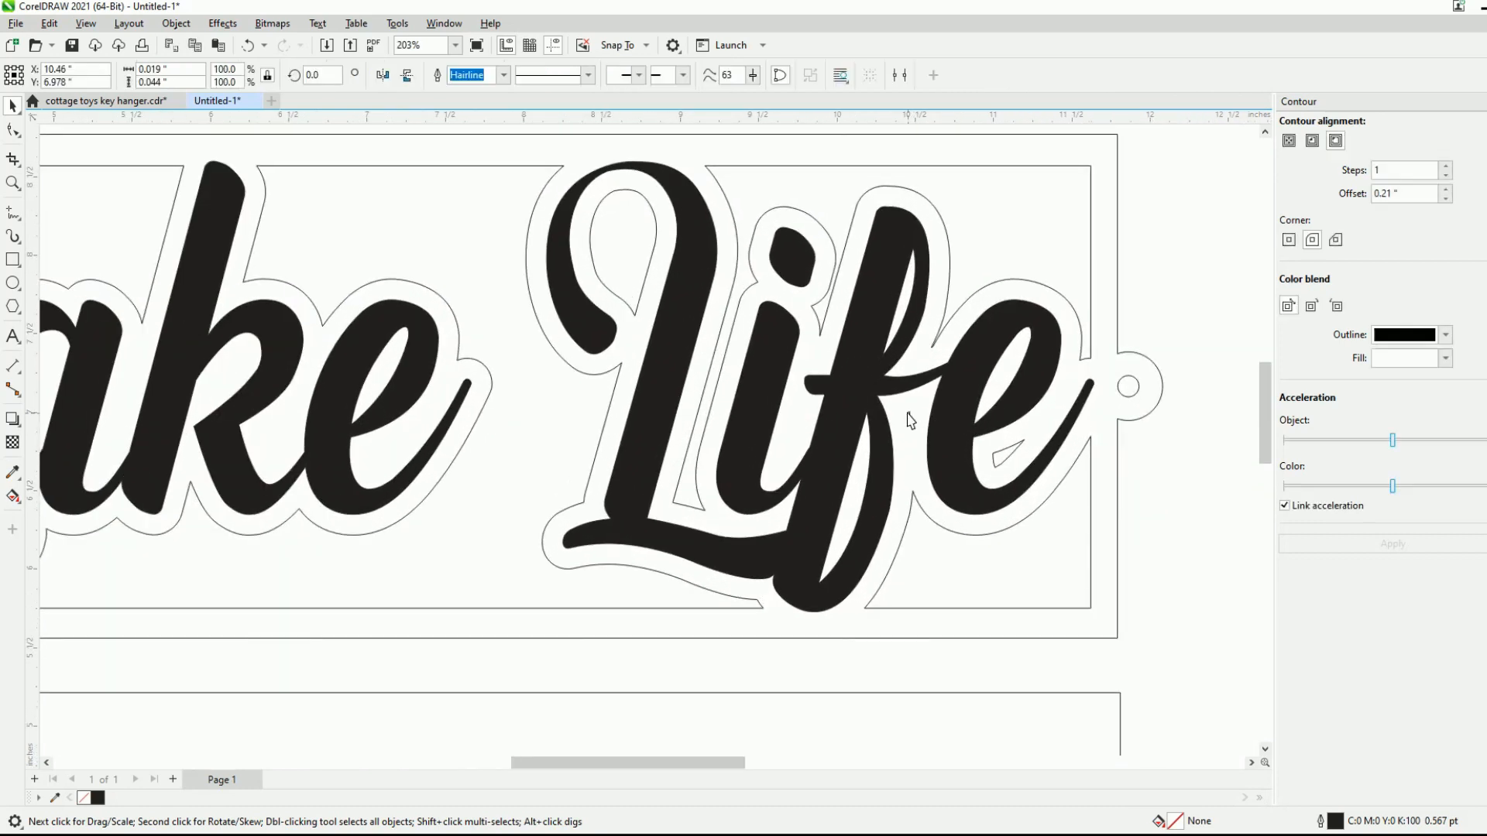
key("Delete")
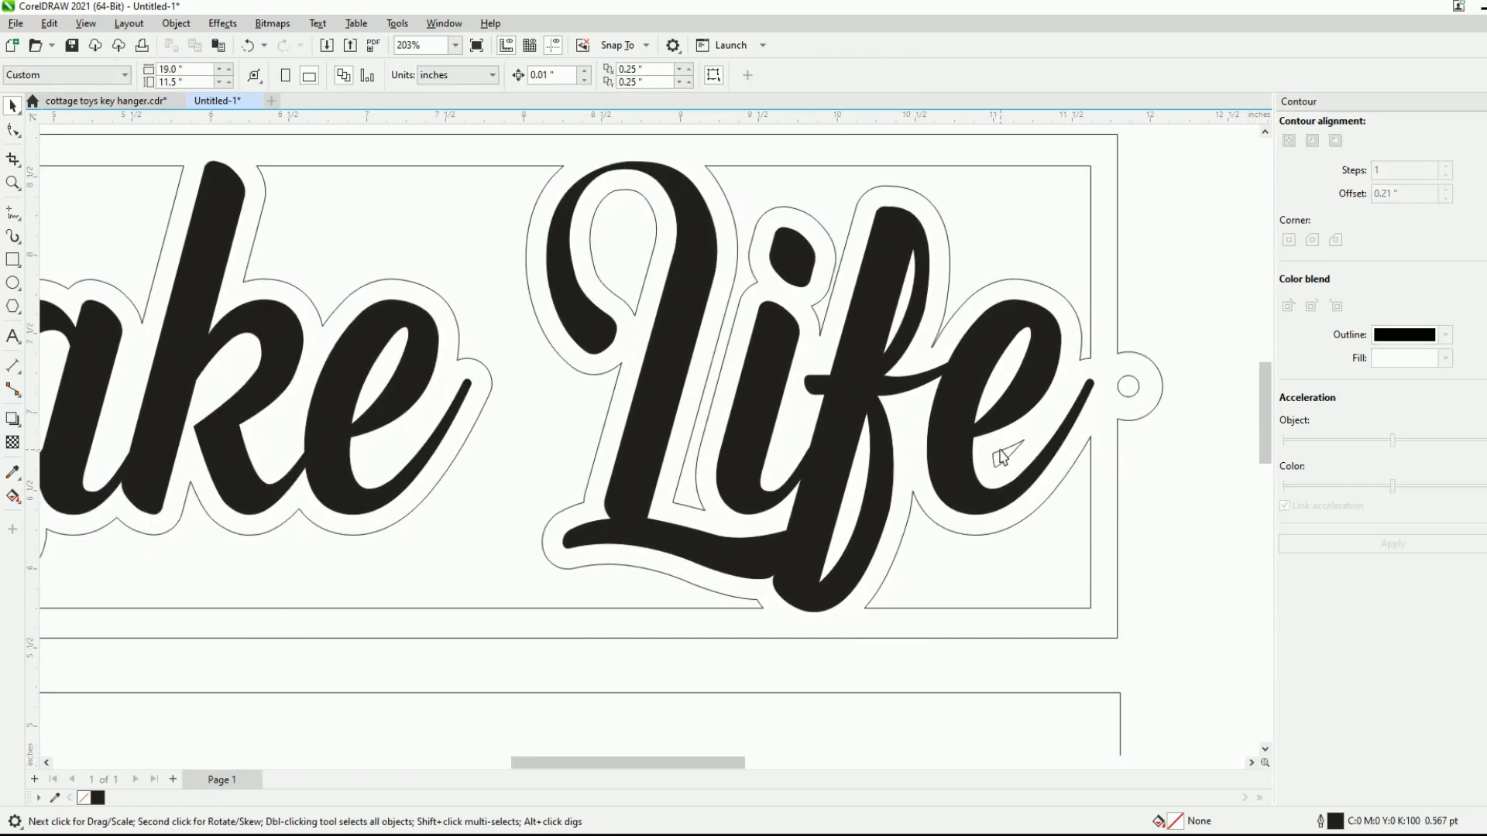
left_click(999, 458)
key("Delete")
scroll(1075, 415, "down", 3)
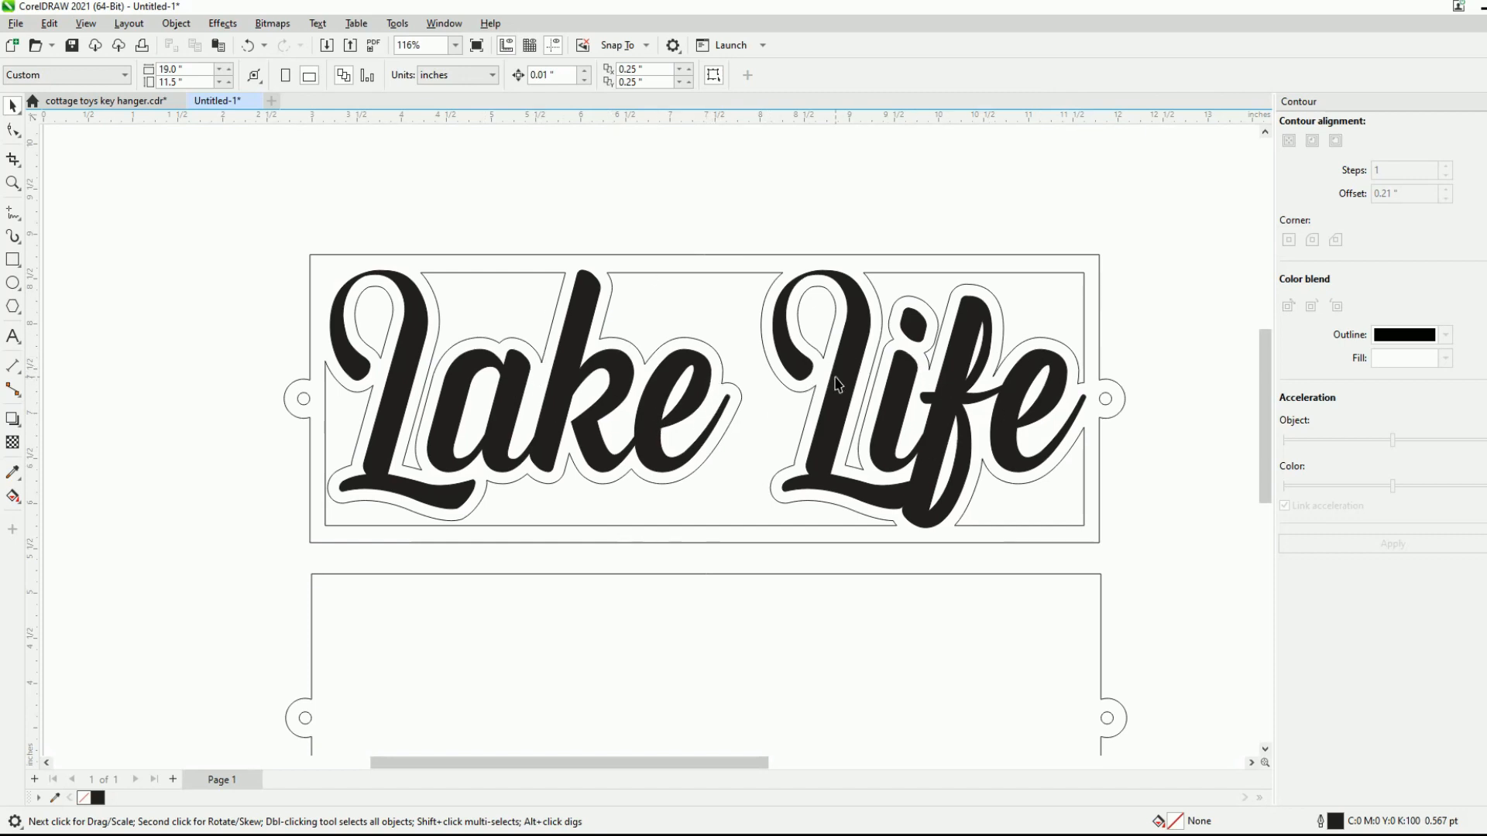
scroll(775, 391, "down", 2)
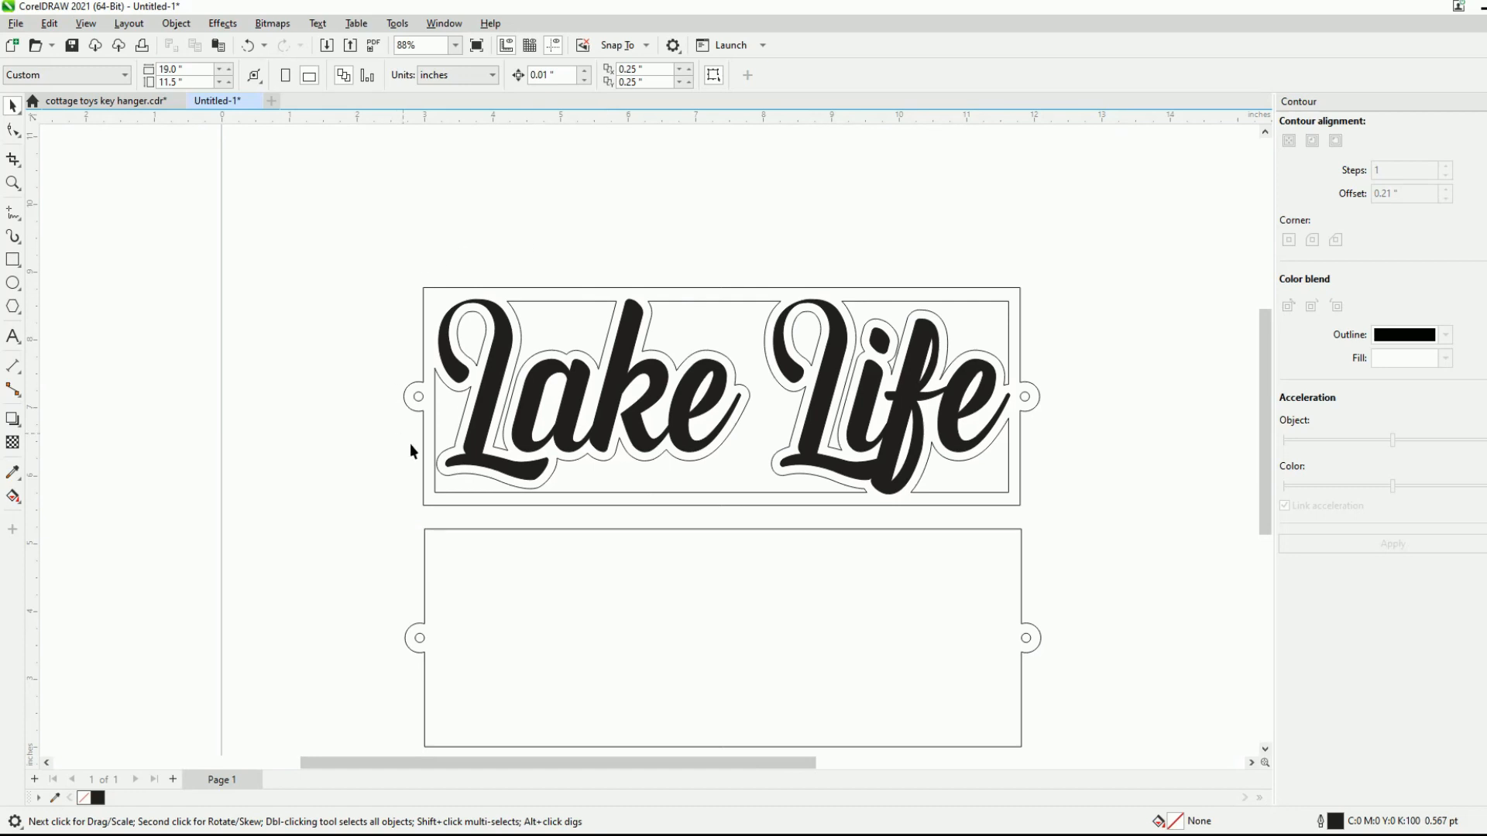
scroll(843, 360, "up", 3)
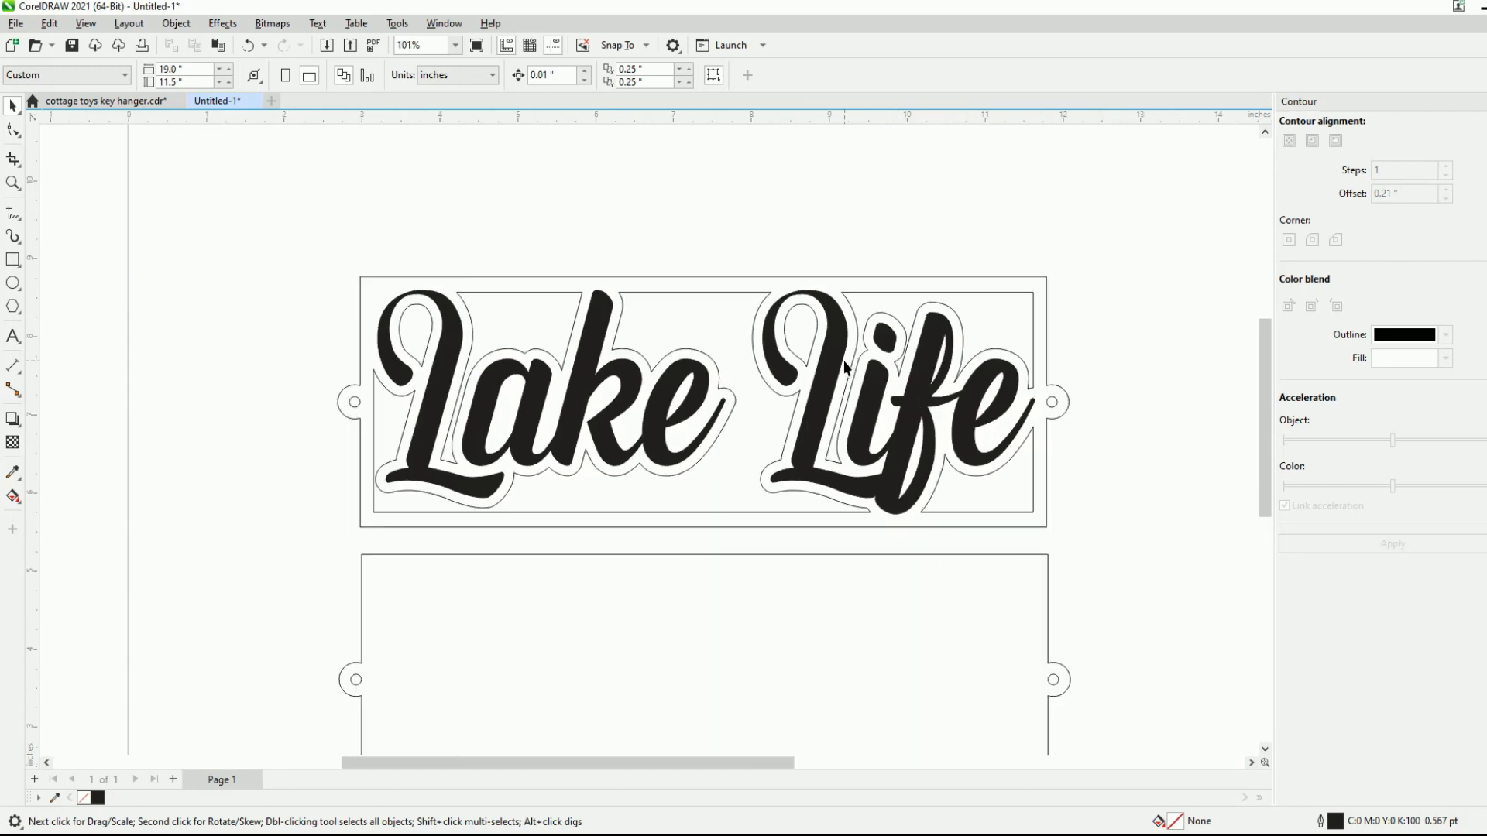
scroll(865, 393, "down", 2)
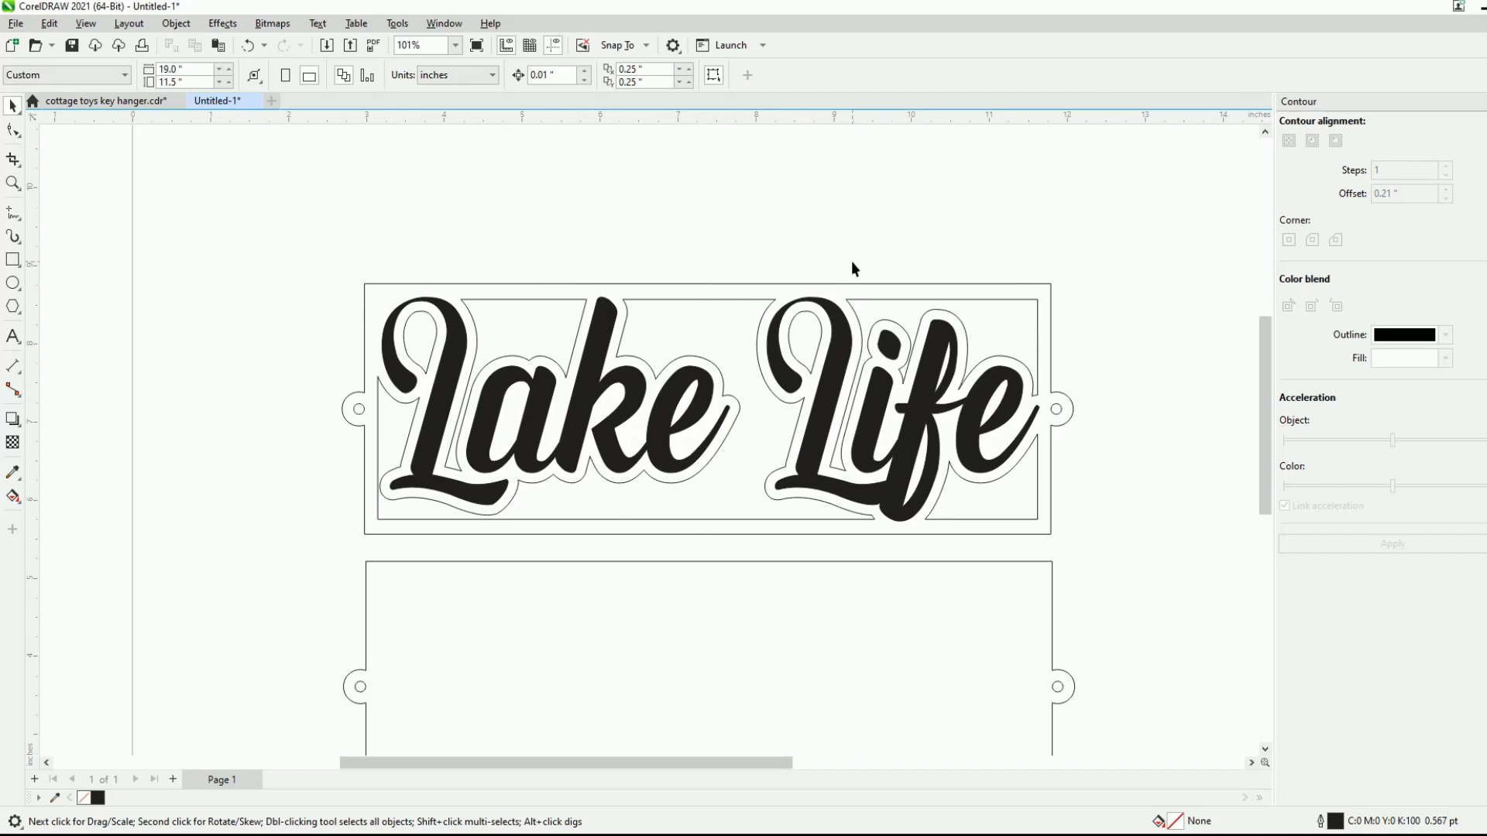
scroll(668, 411, "down", 2)
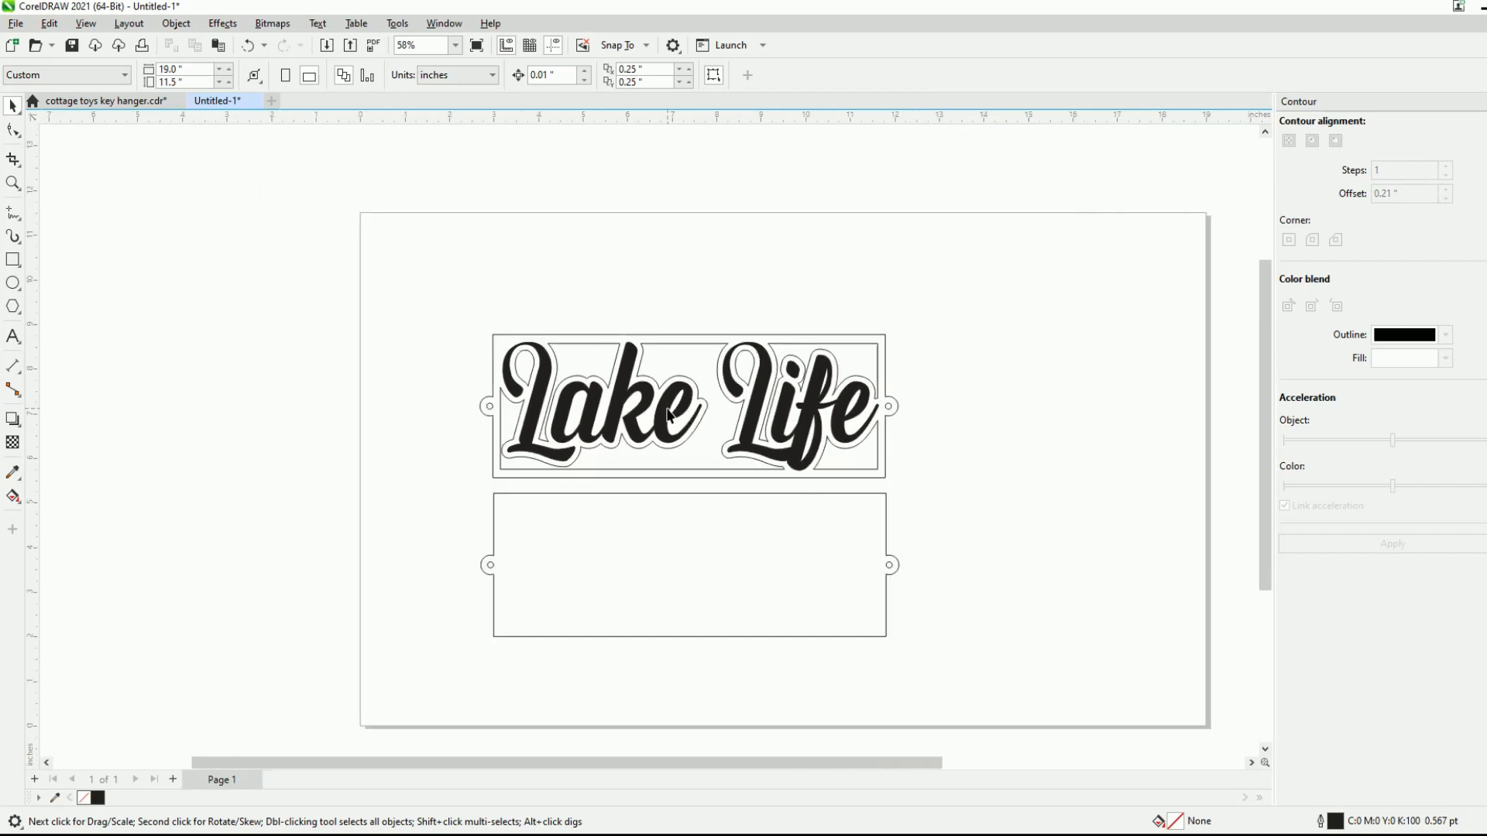
scroll(690, 387, "up", 2)
scroll(480, 456, "down", 1)
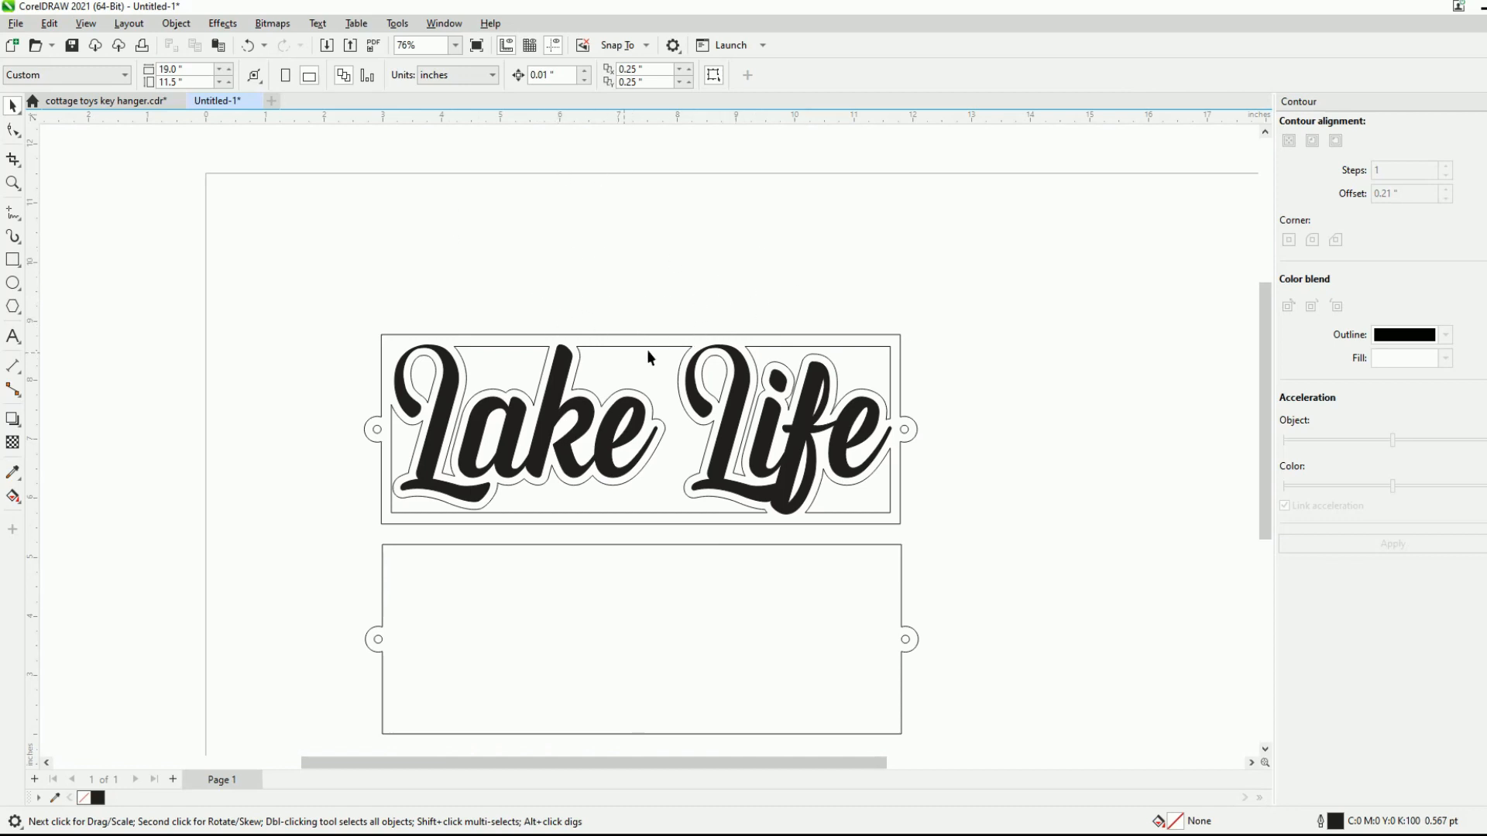
- Import 58.eps from the outdoor-logos-with-mountain-elements-canoes folder and place it beside the Lake Life sign
right_click(1001, 318)
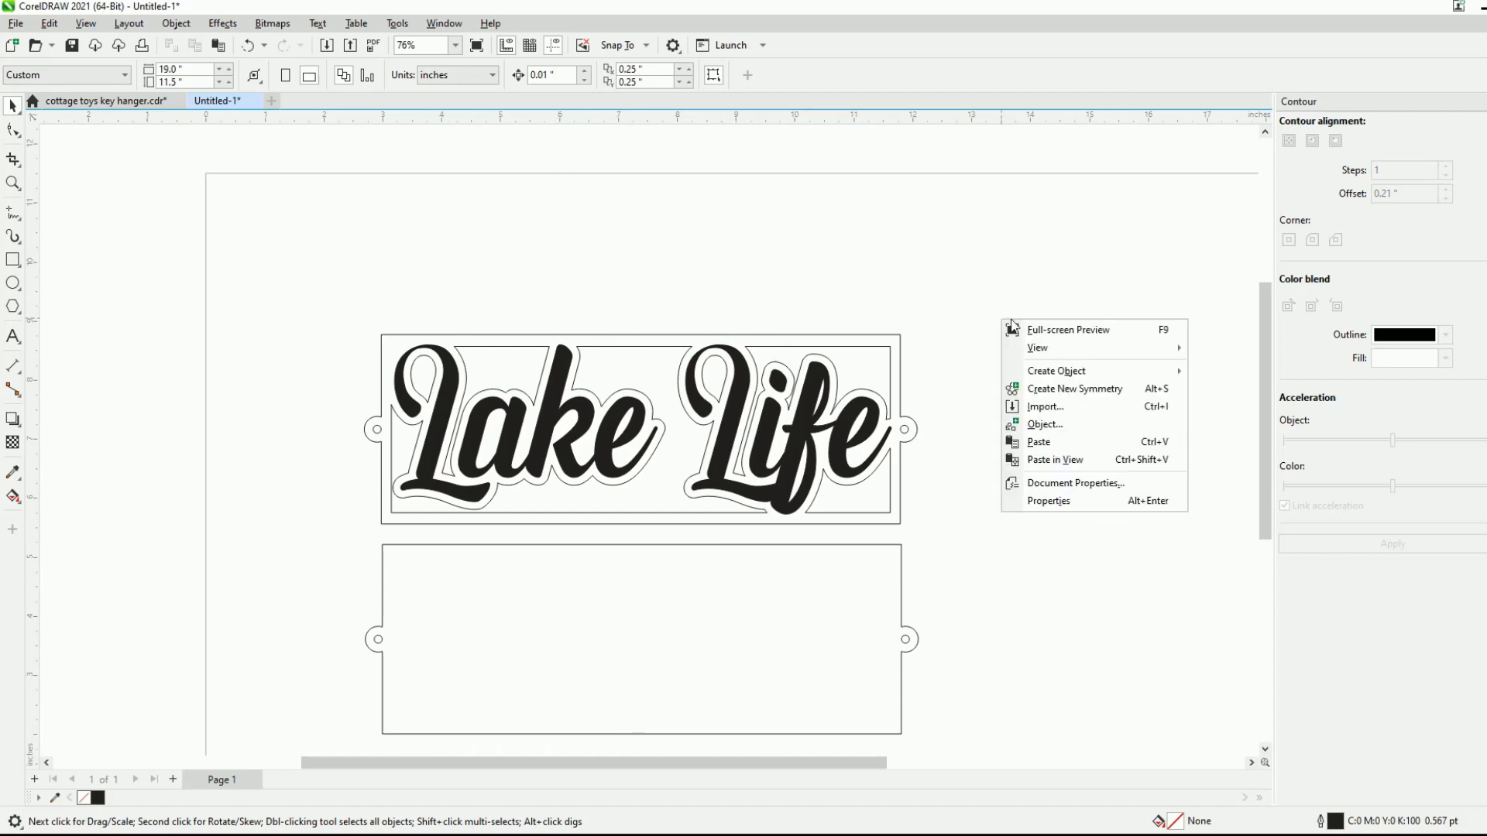
left_click(1047, 409)
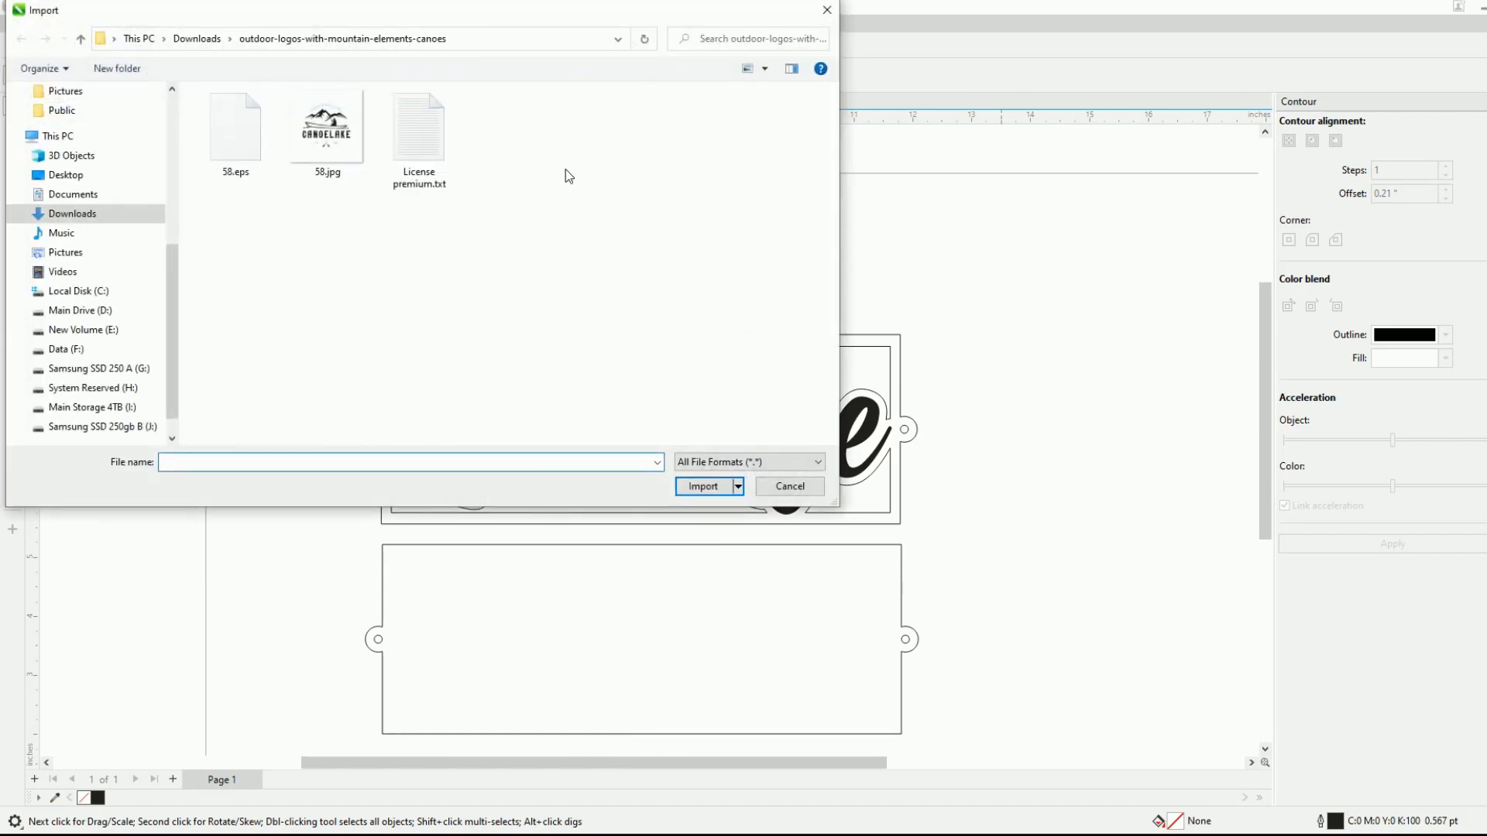
double_click(234, 123)
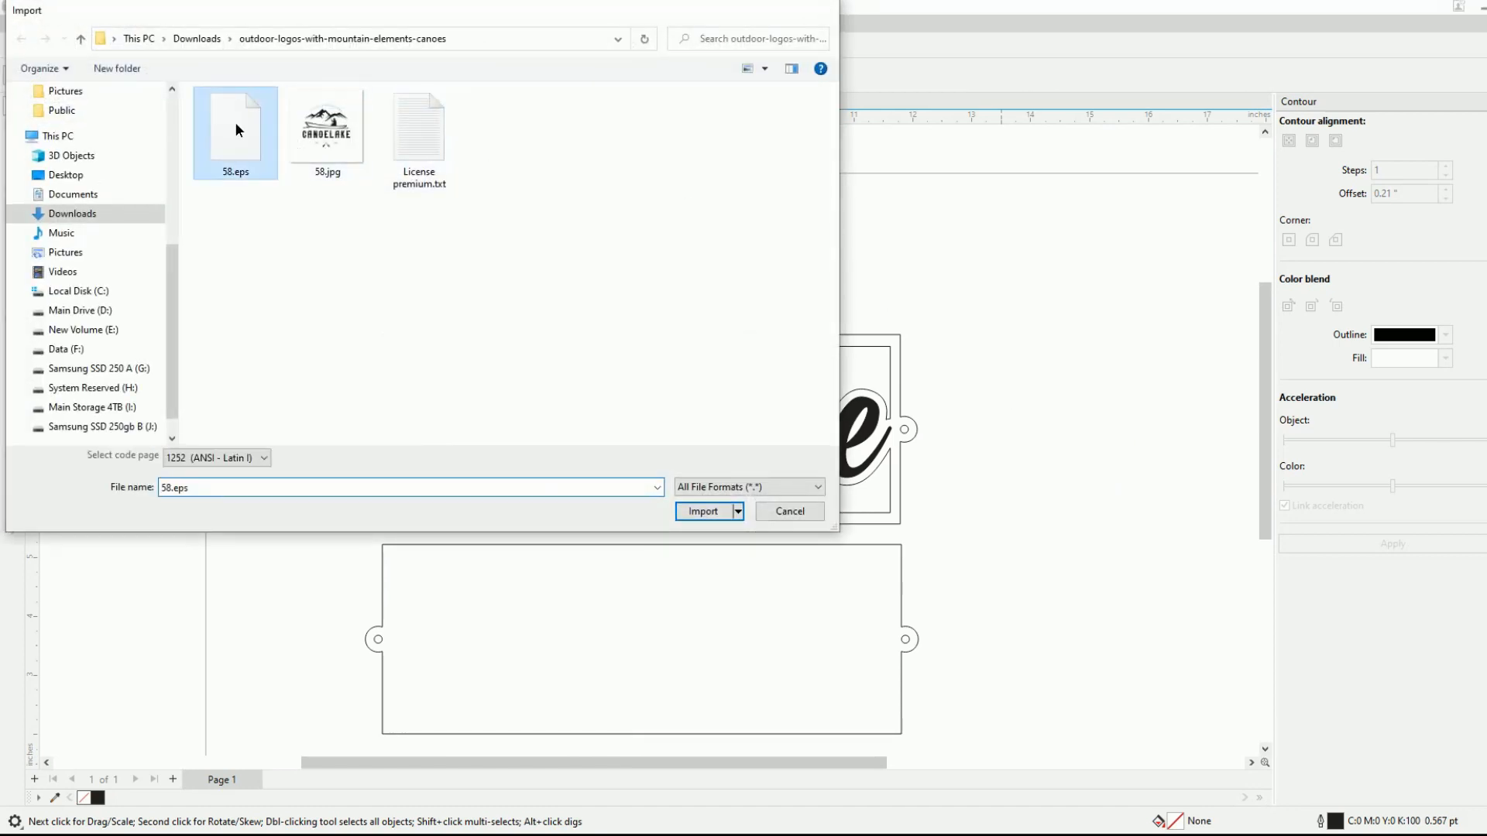
left_click(763, 486)
left_click(1019, 316)
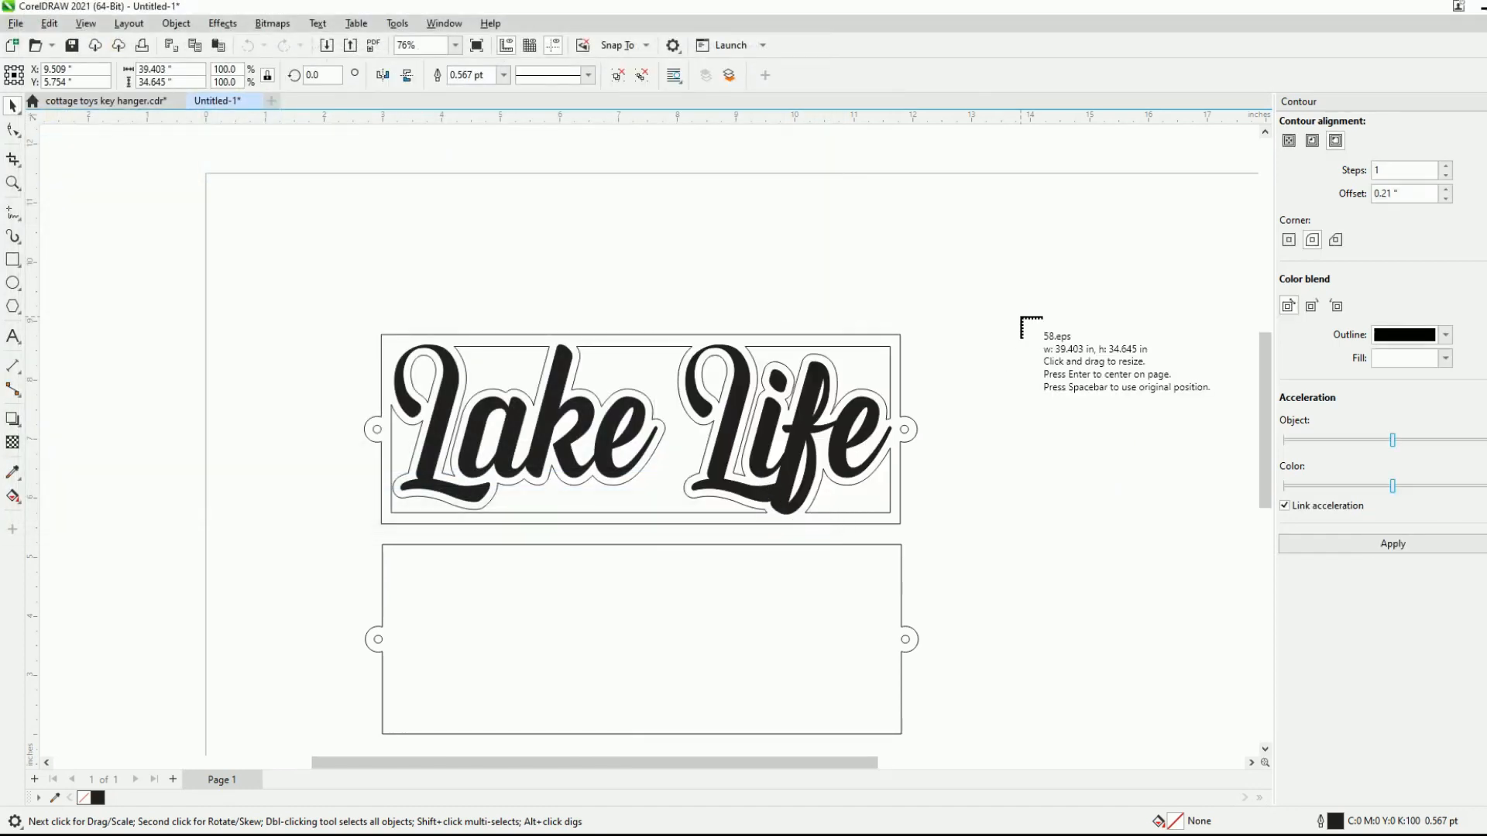
- Scale the imported canoe logo down to 13%, about 5.1 by 4.5 inches, and position it just beside the Lake Life sign
scroll(411, 282, "down", 3)
scroll(656, 375, "down", 3)
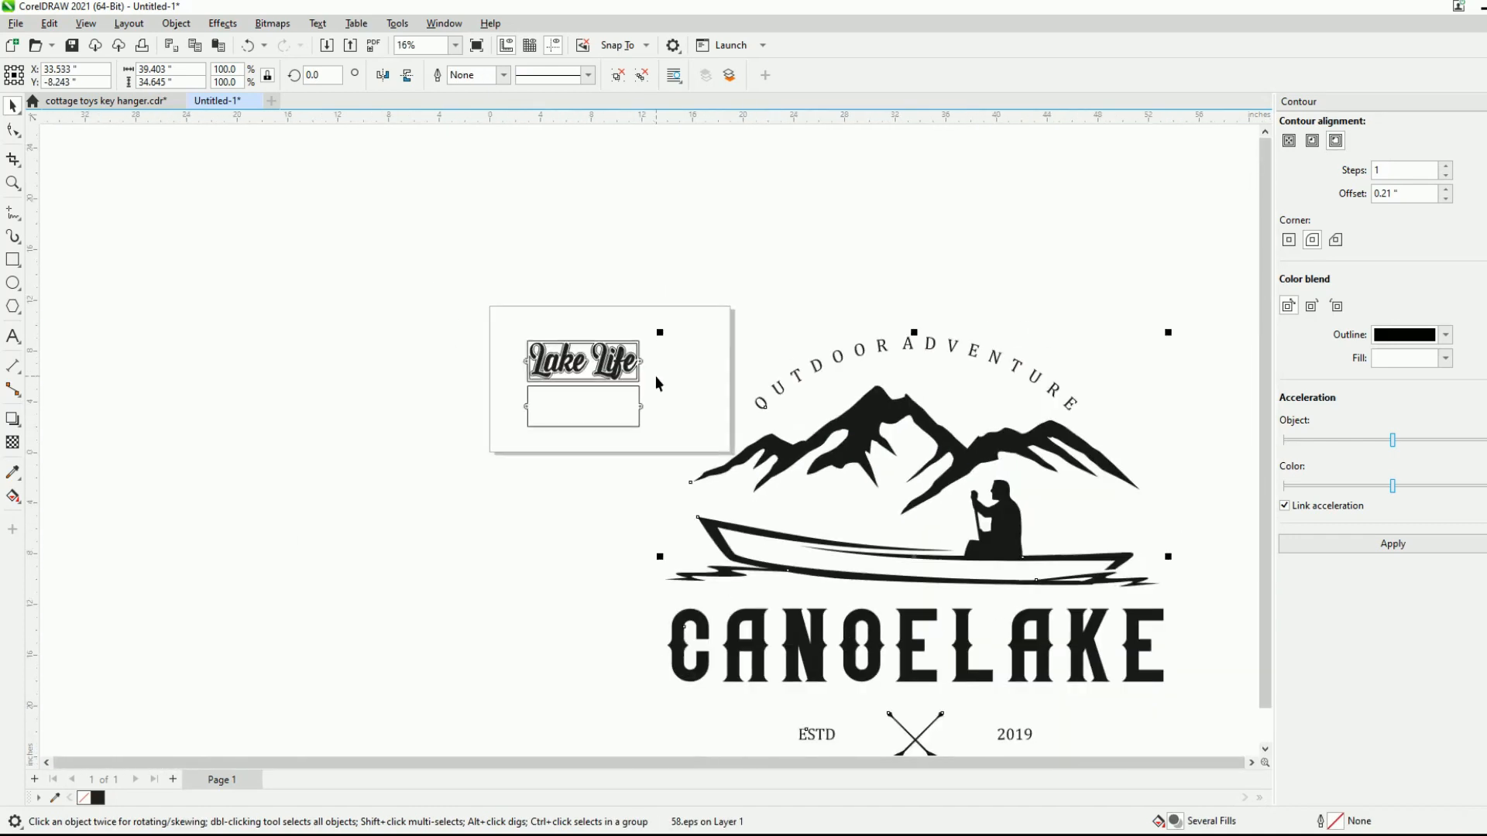
left_click_drag(1105, 729, 767, 393)
scroll(652, 342, "up", 6)
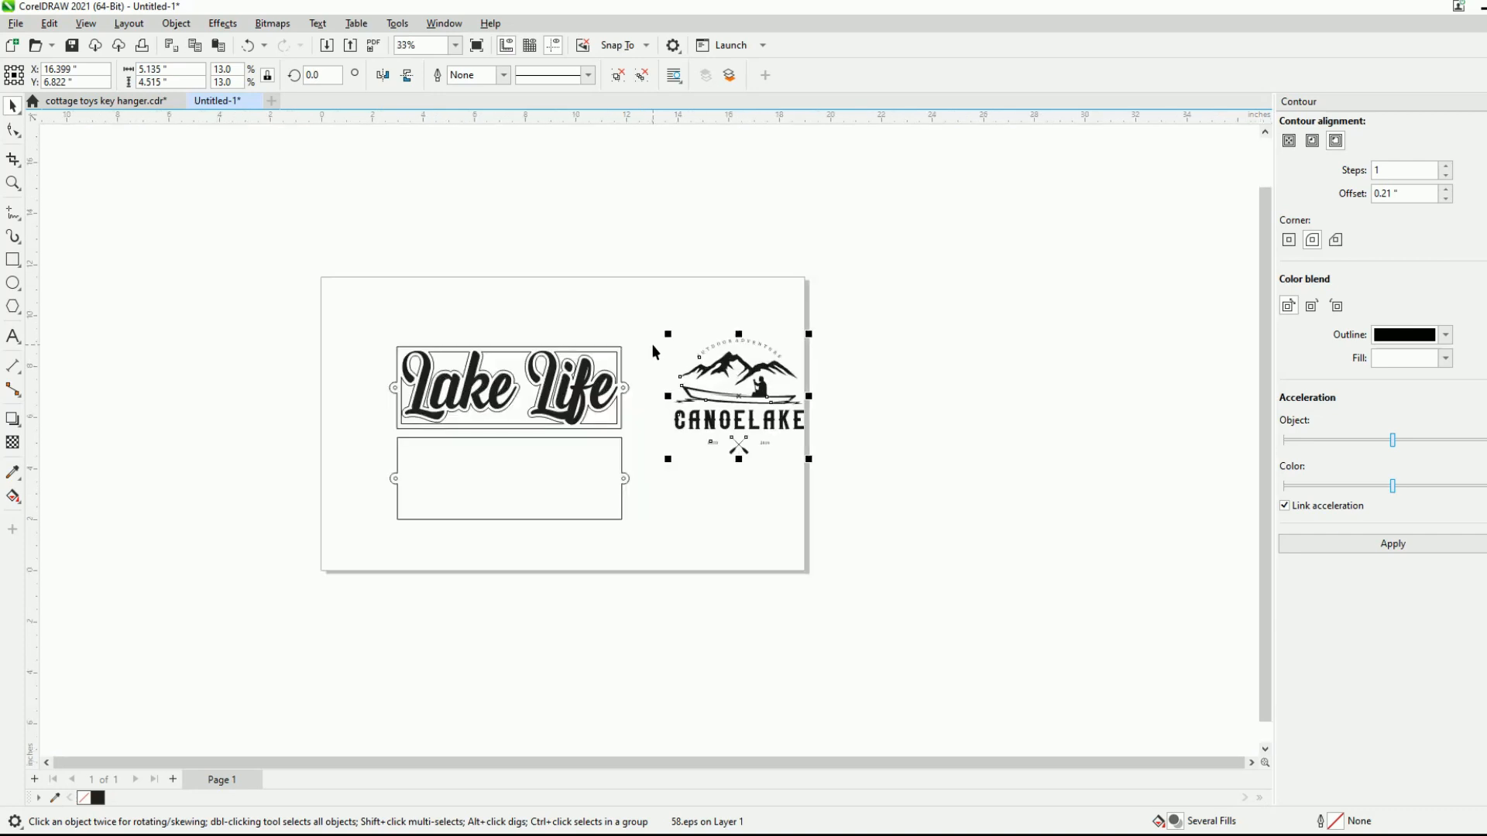
left_click_drag(806, 439, 759, 426)
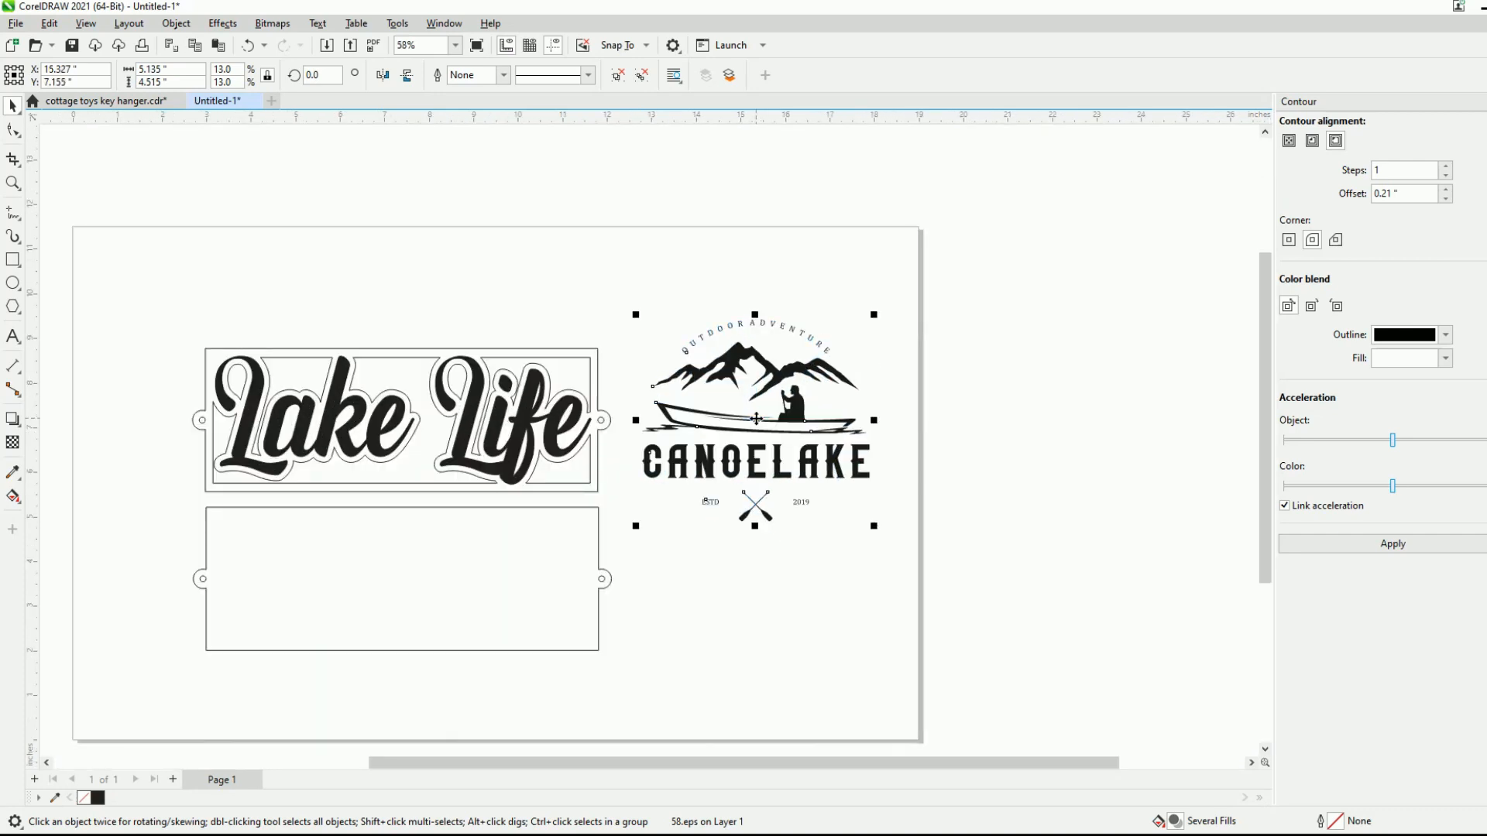
- Ungroup the imported logo and delete its mountains, arched text, CANOELAKE lettering, date text and crossed paddles, keeping only the canoe and rower
left_click(694, 239)
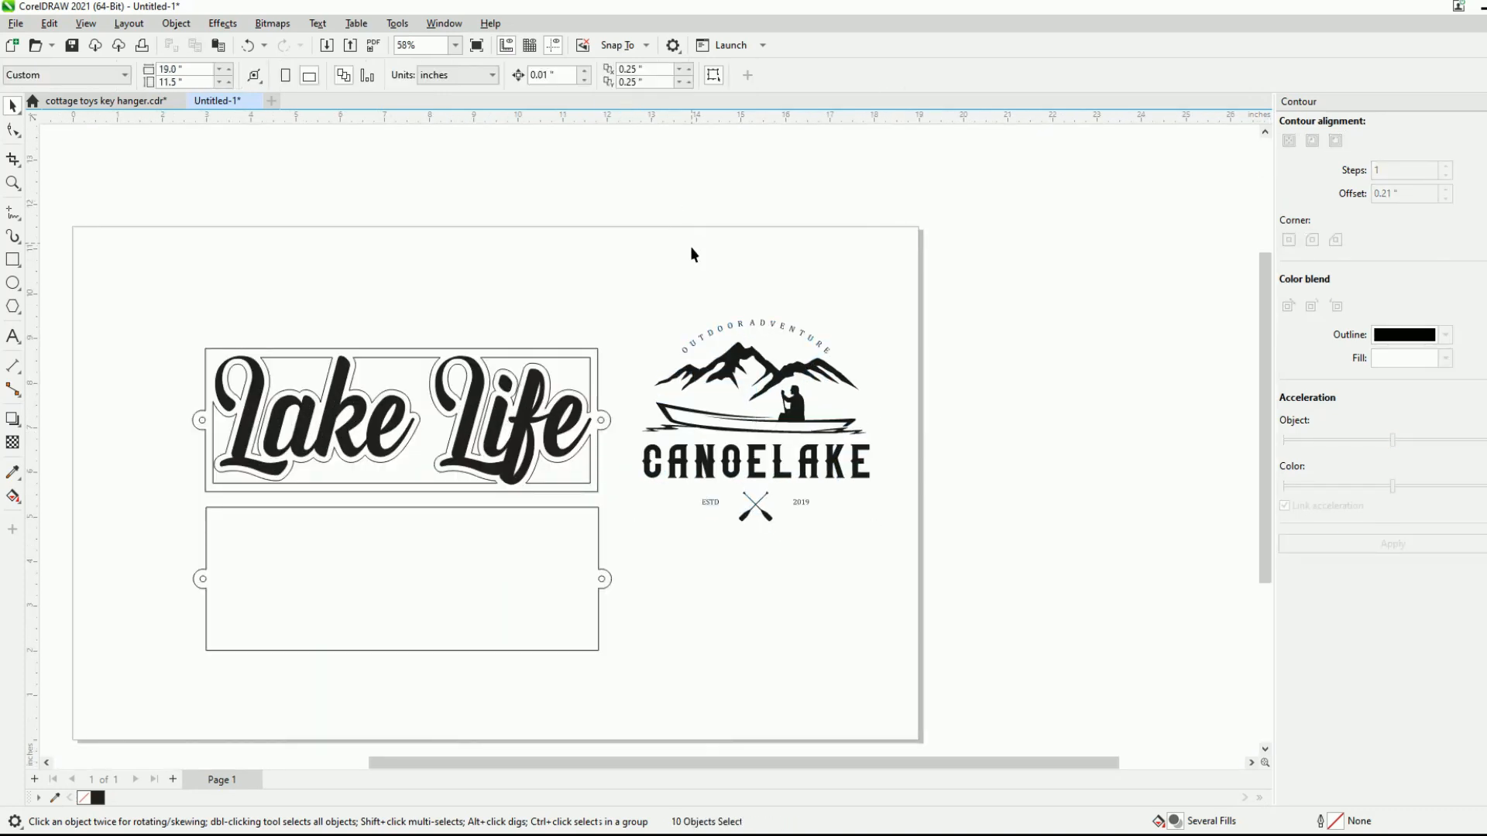
left_click(807, 375)
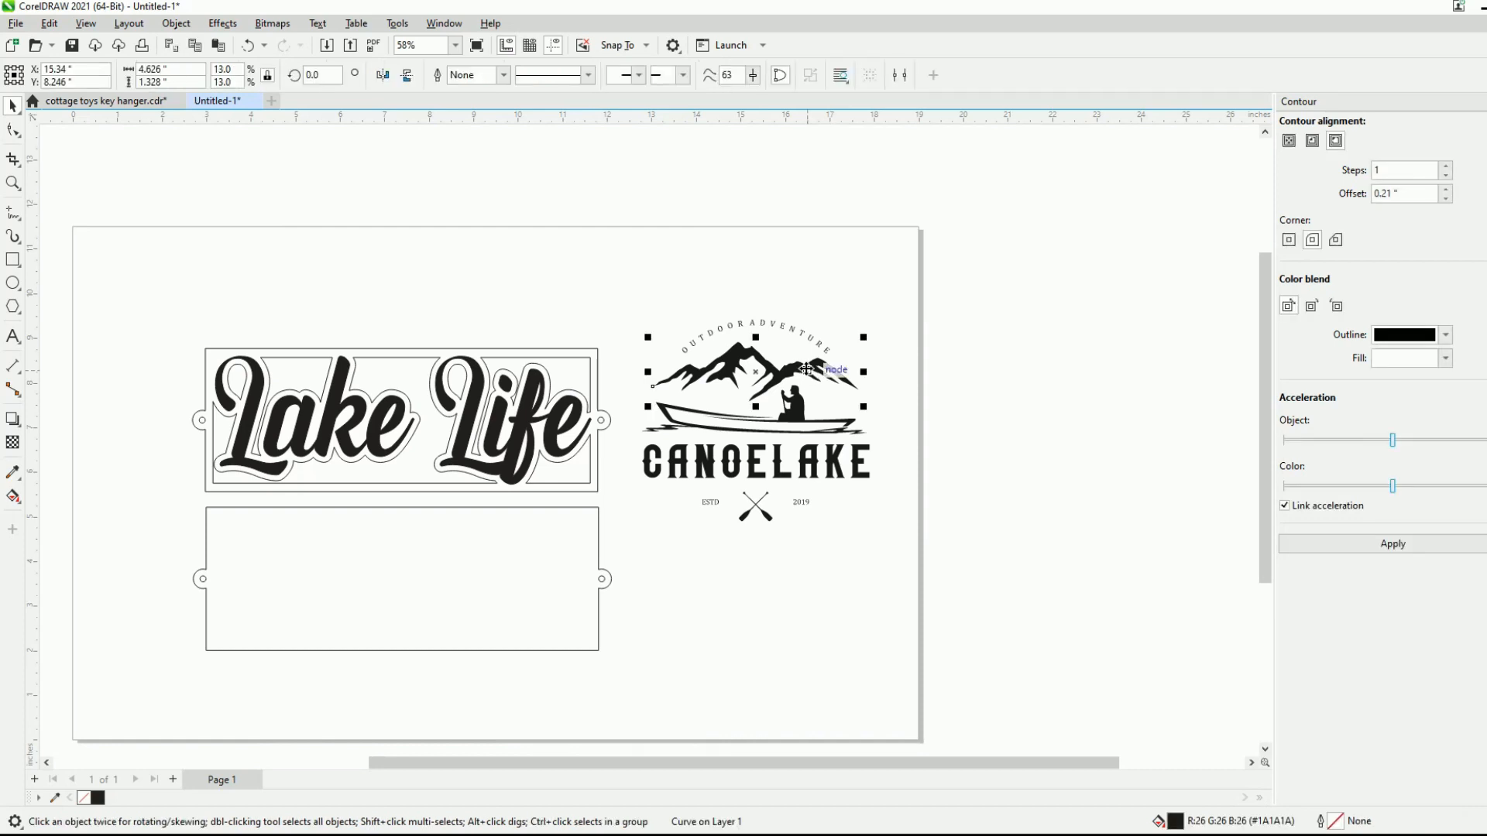
key("Delete")
left_click(867, 373)
key("Delete")
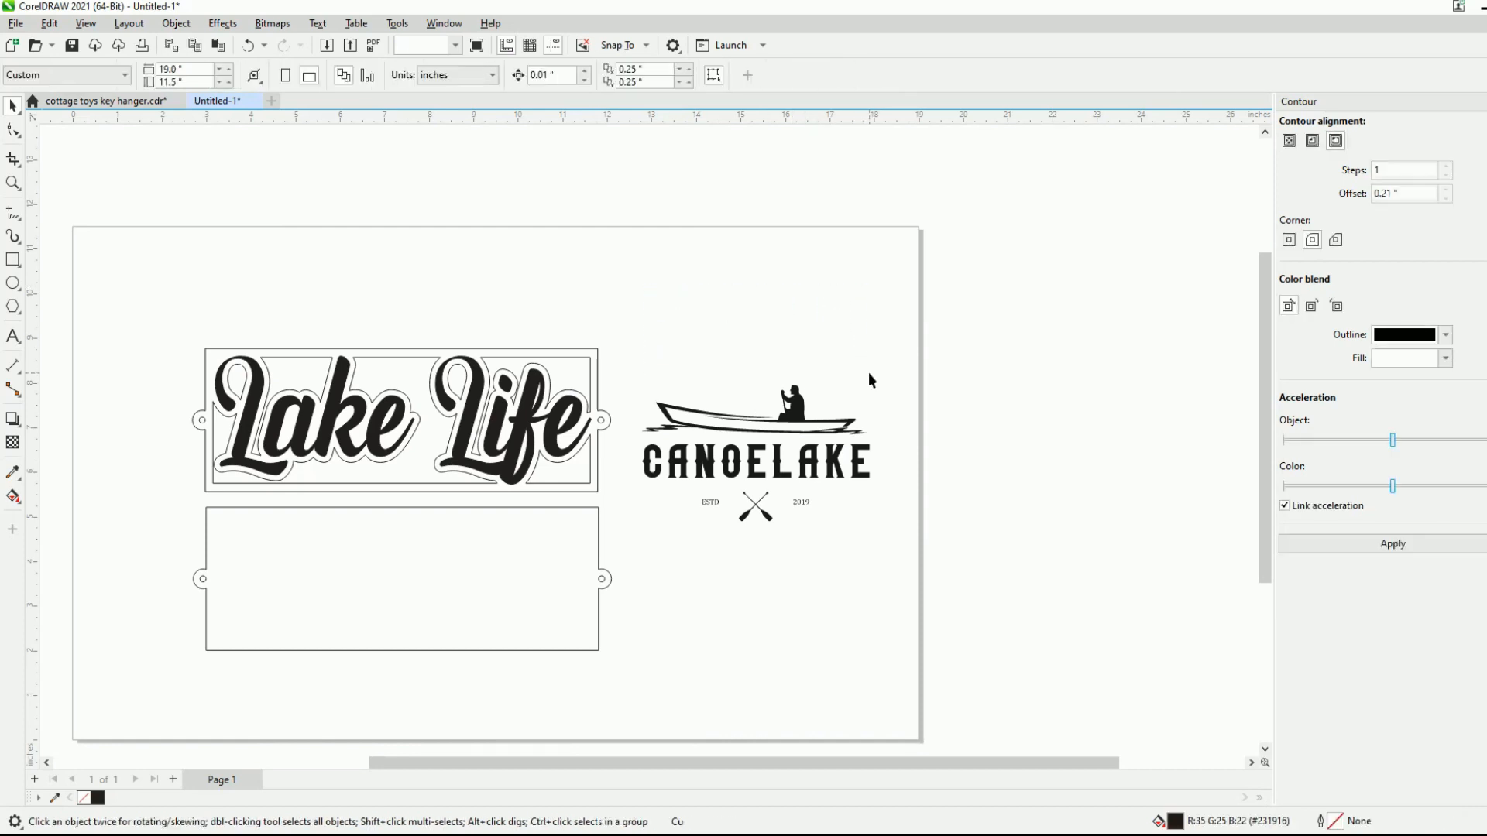
left_click_drag(621, 437, 942, 541)
key("Delete")
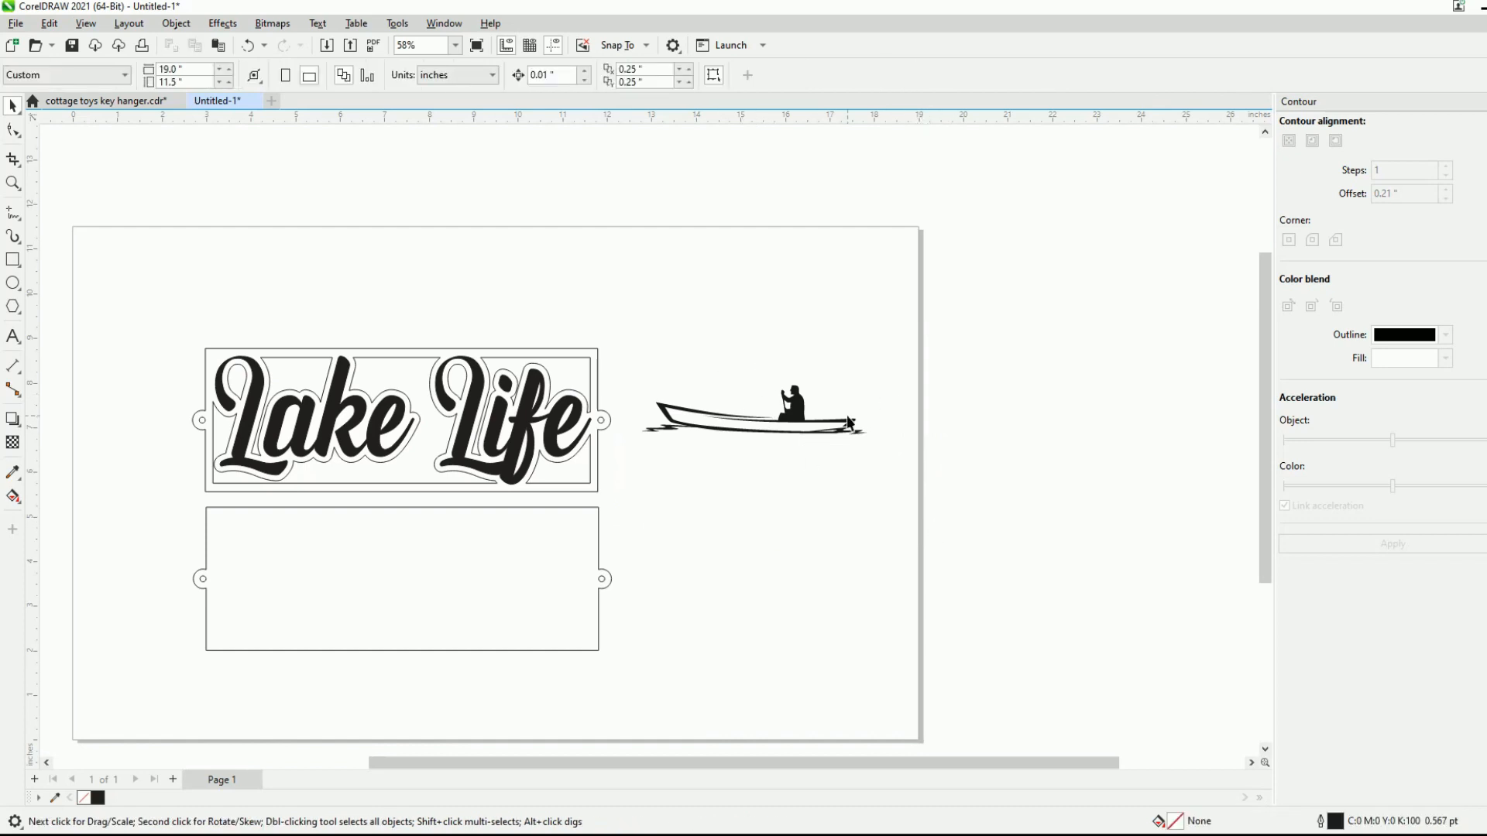
- Weld the canoe, rower and water ripple pieces into a single curve
scroll(761, 420, "up", 3)
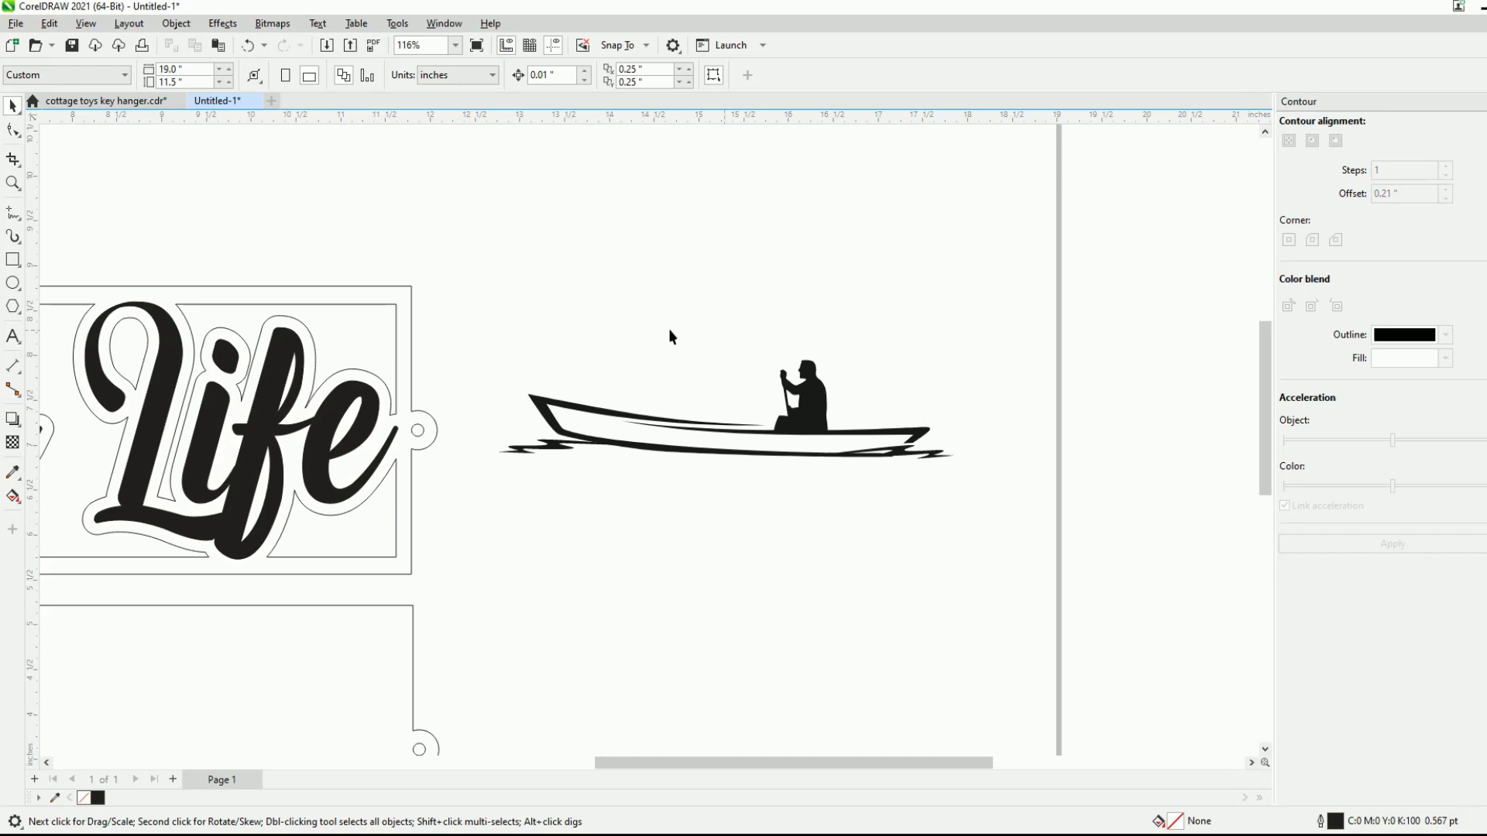
left_click_drag(482, 314, 1019, 514)
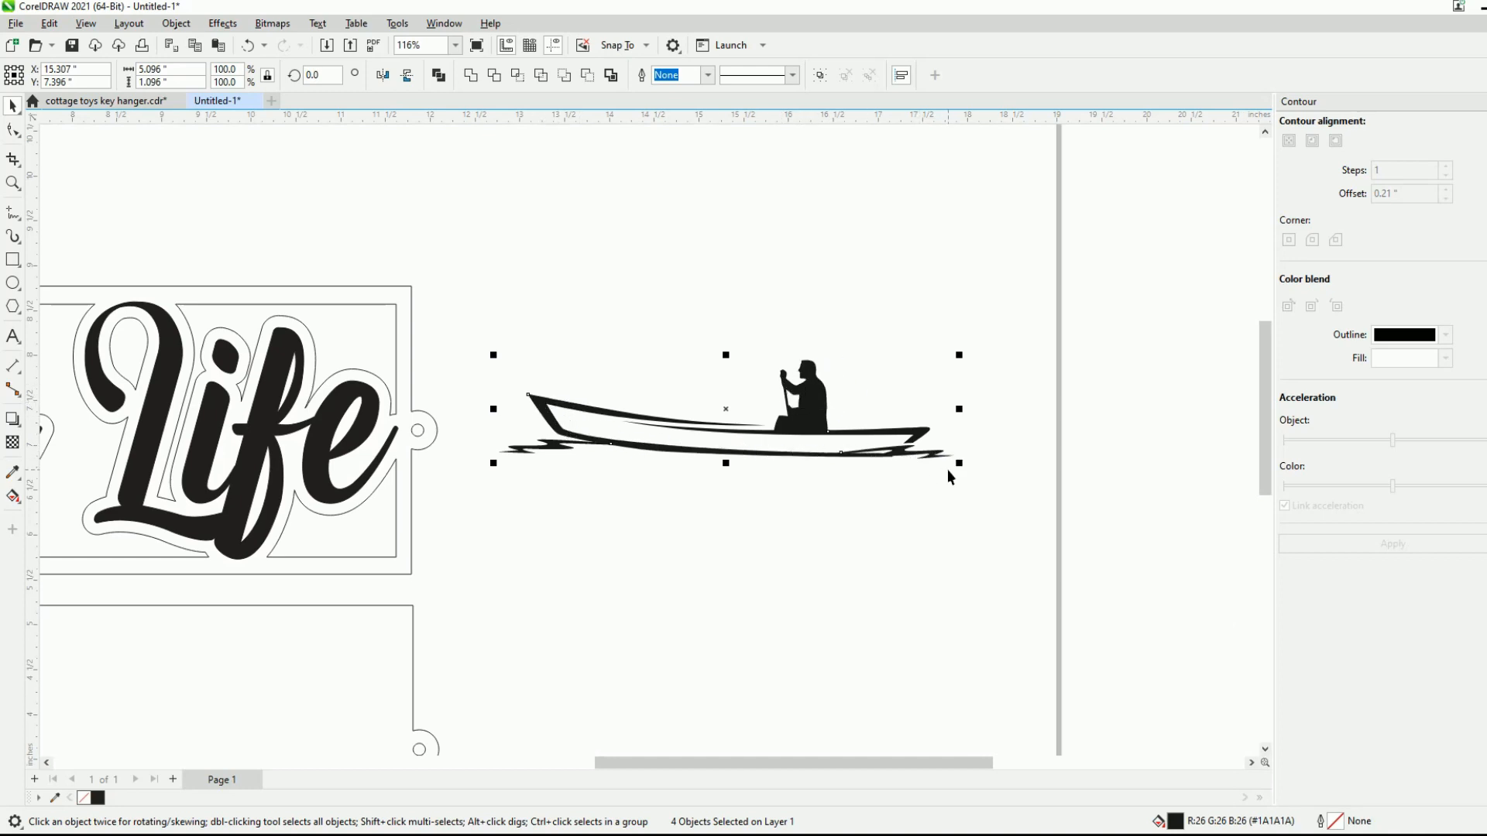
left_click(471, 75)
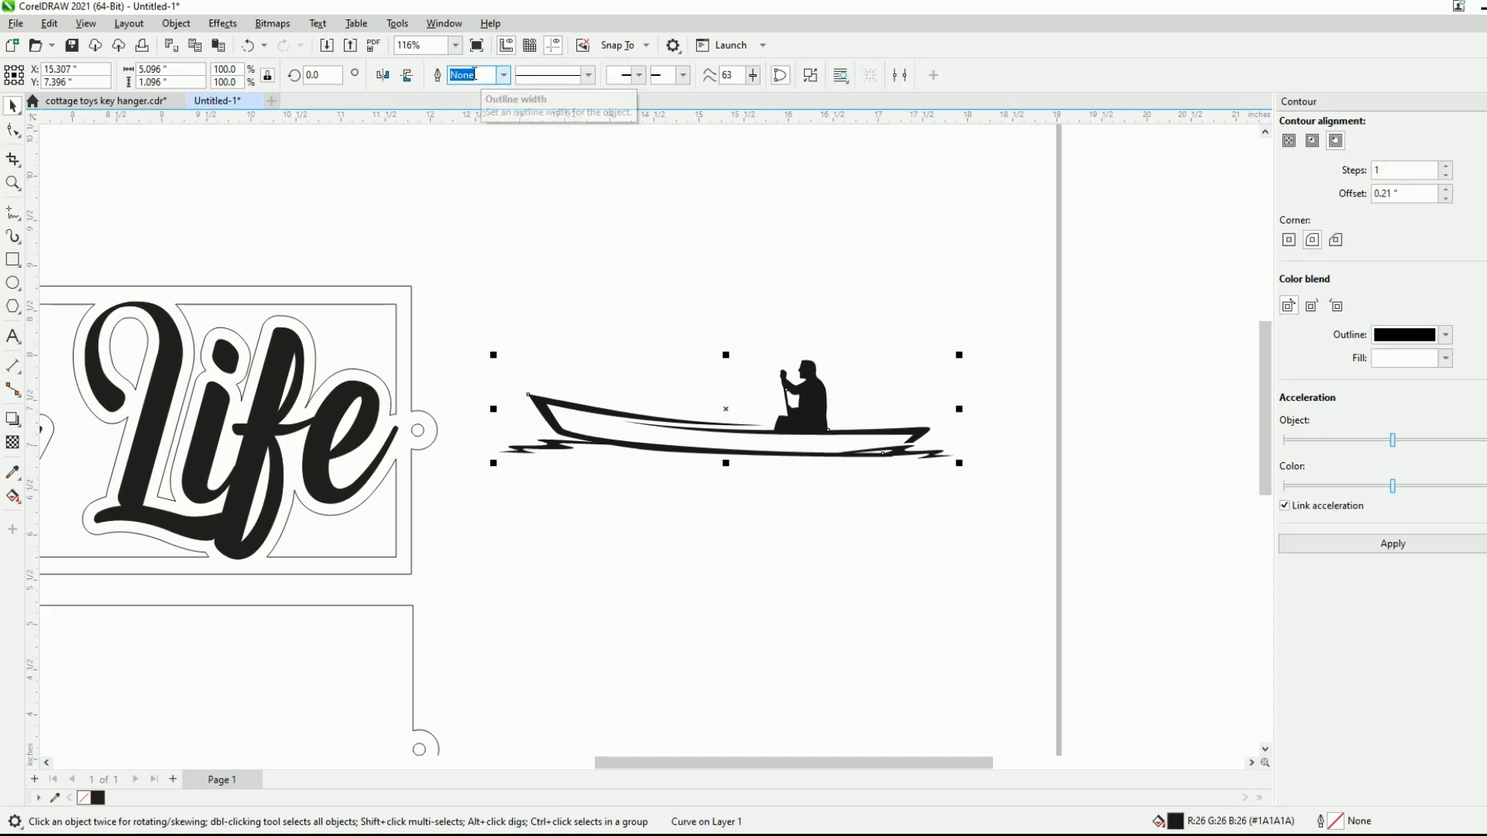
- Move the welded canoe silhouette directly above the Lake Life frame, centred at about X 7.35 and Y 9.43 inches
left_click_drag(725, 414, 748, 534)
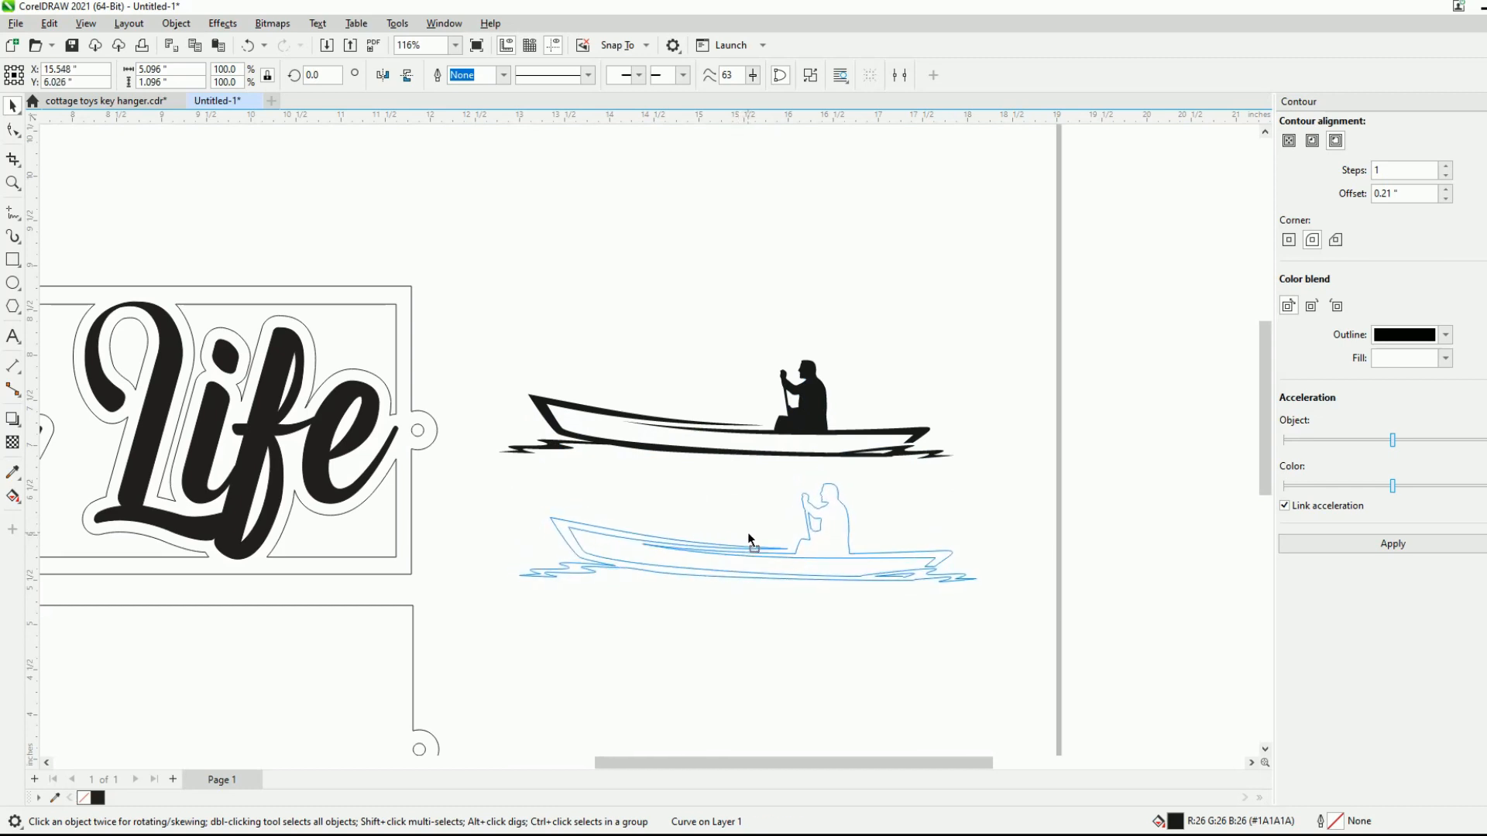
left_click_drag(747, 532, 746, 533)
scroll(915, 403, "down", 4)
mouse_move(847, 458)
left_mouse_down()
mouse_move(679, 359)
mouse_move(529, 332)
left_mouse_up()
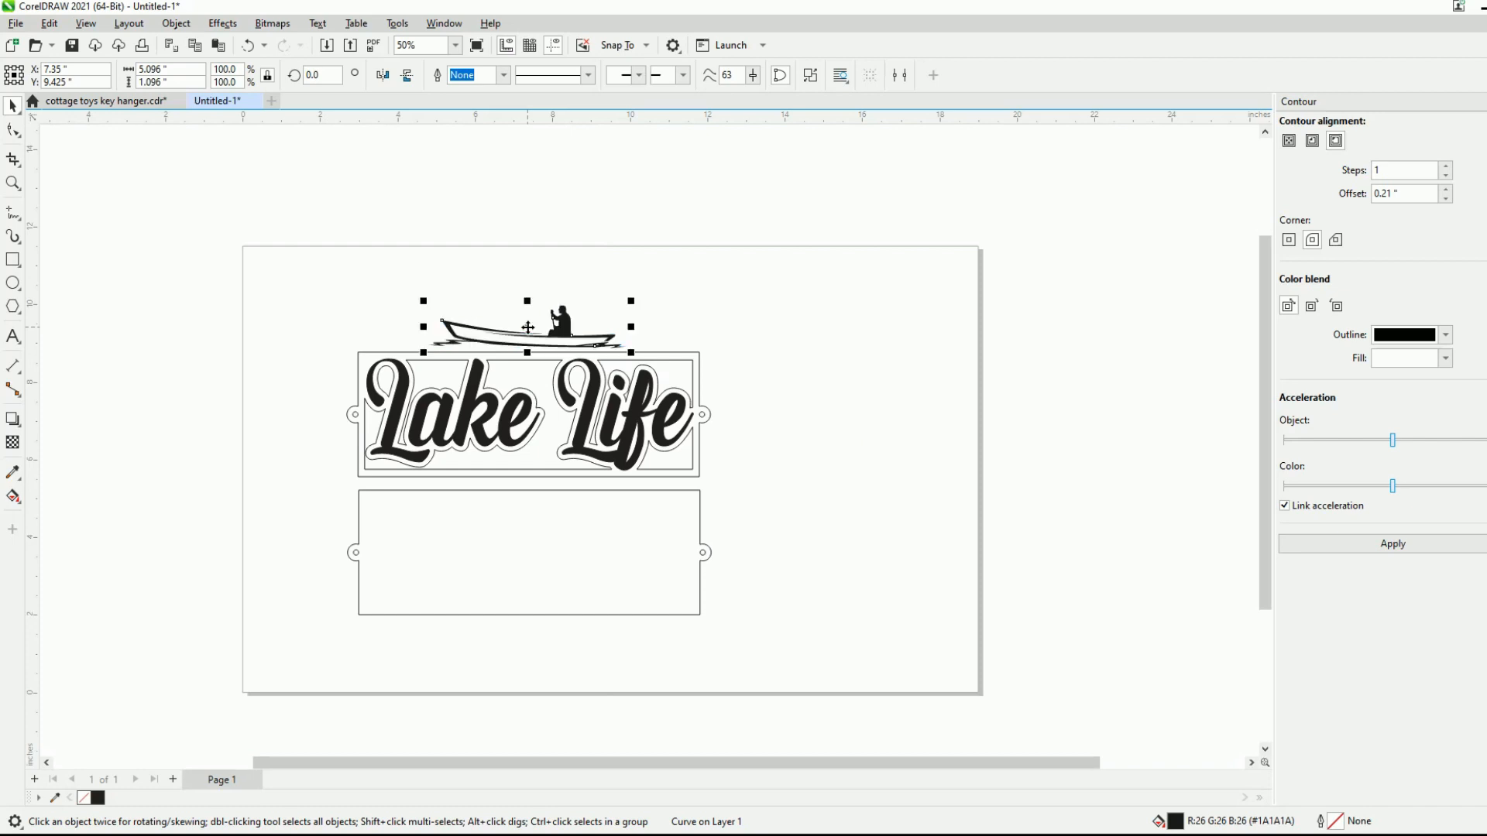
scroll(489, 308, "up", 3)
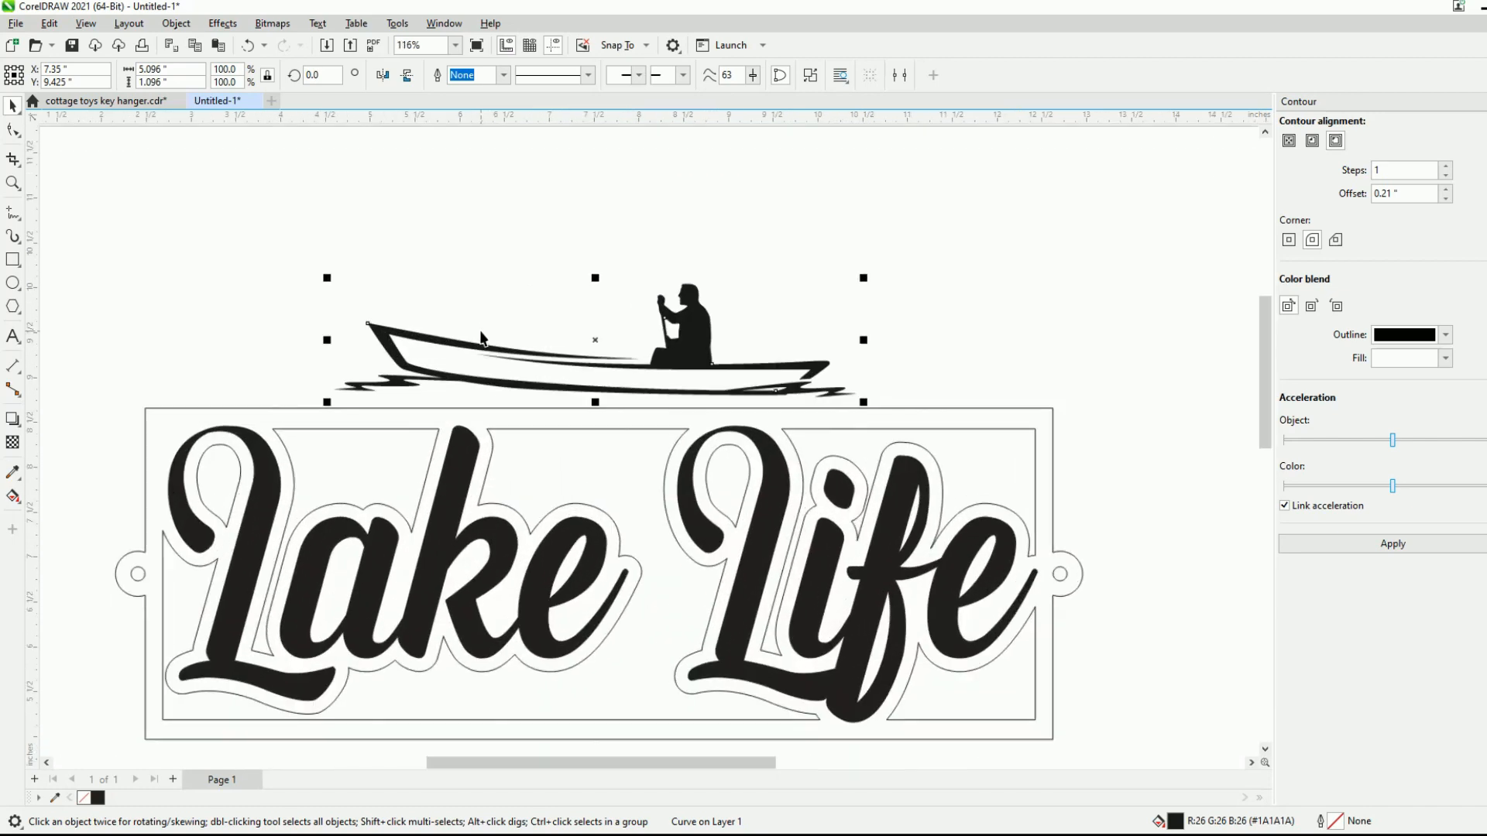
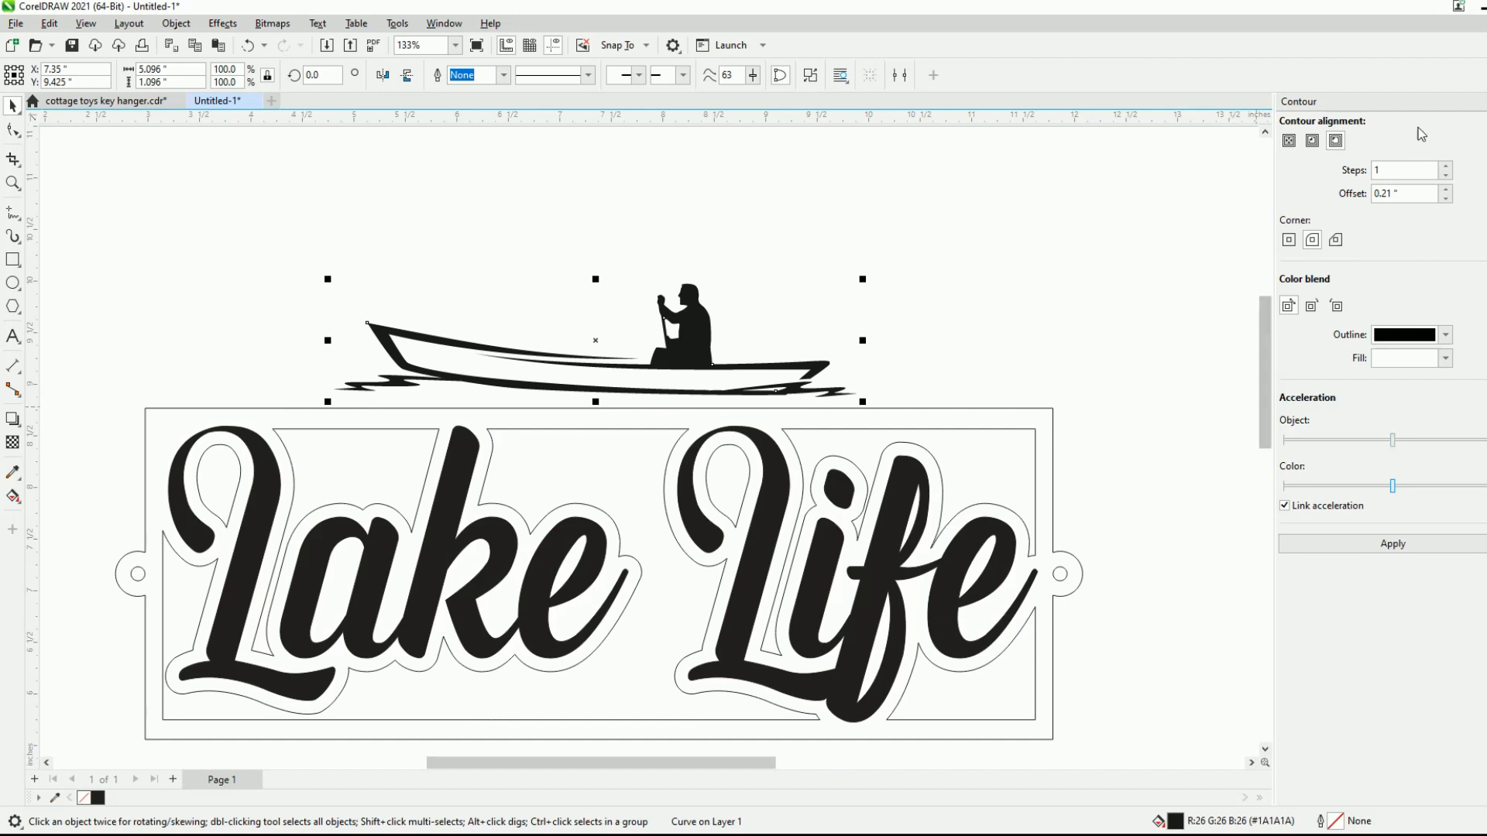
- Apply a one-step 0.21-inch outside contour to the canoe silhouette, break it apart, and set both pieces to a Hairline outline
left_click(1393, 545)
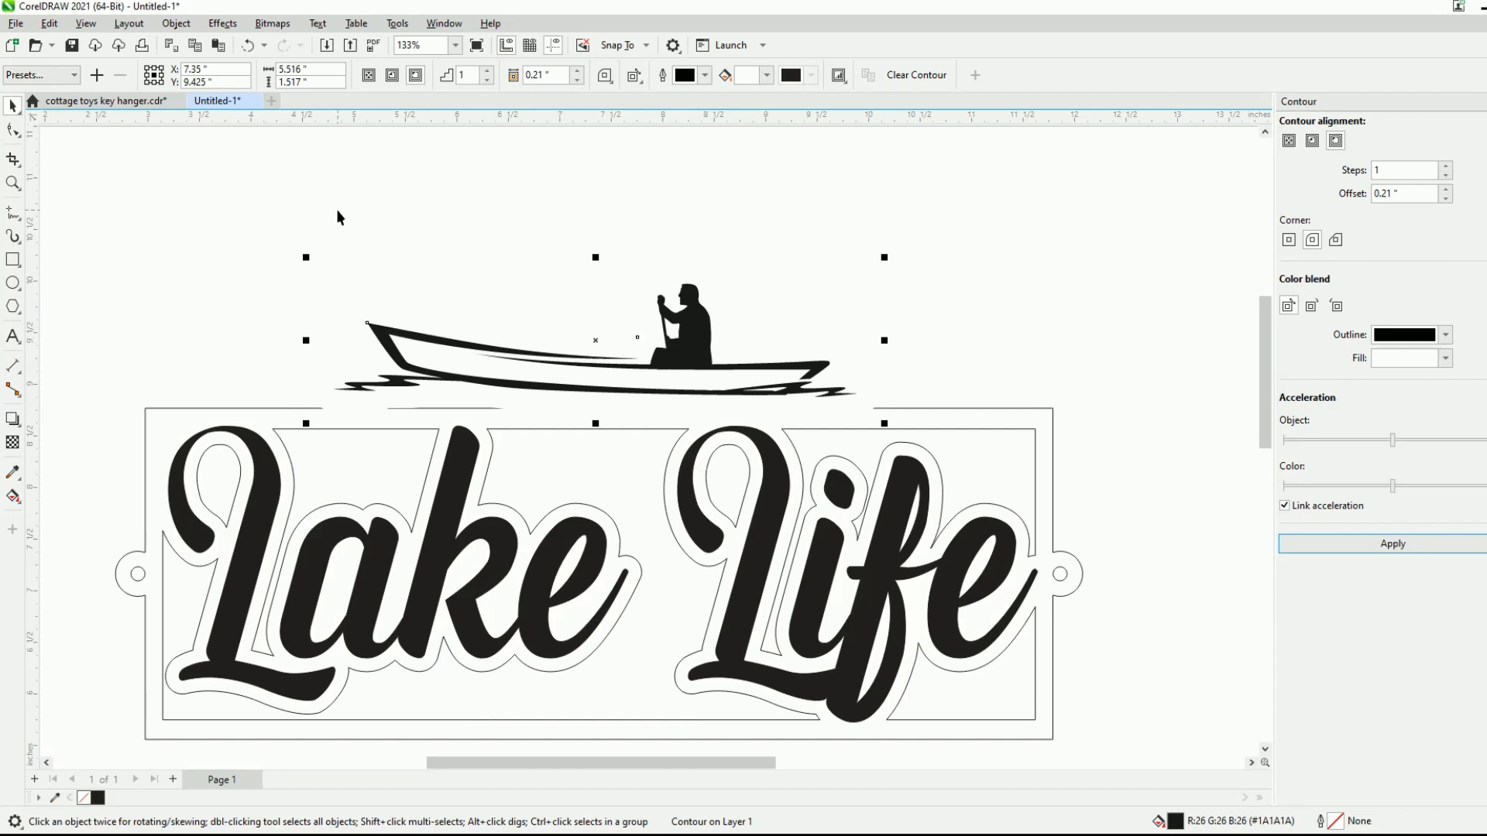
left_click(176, 23)
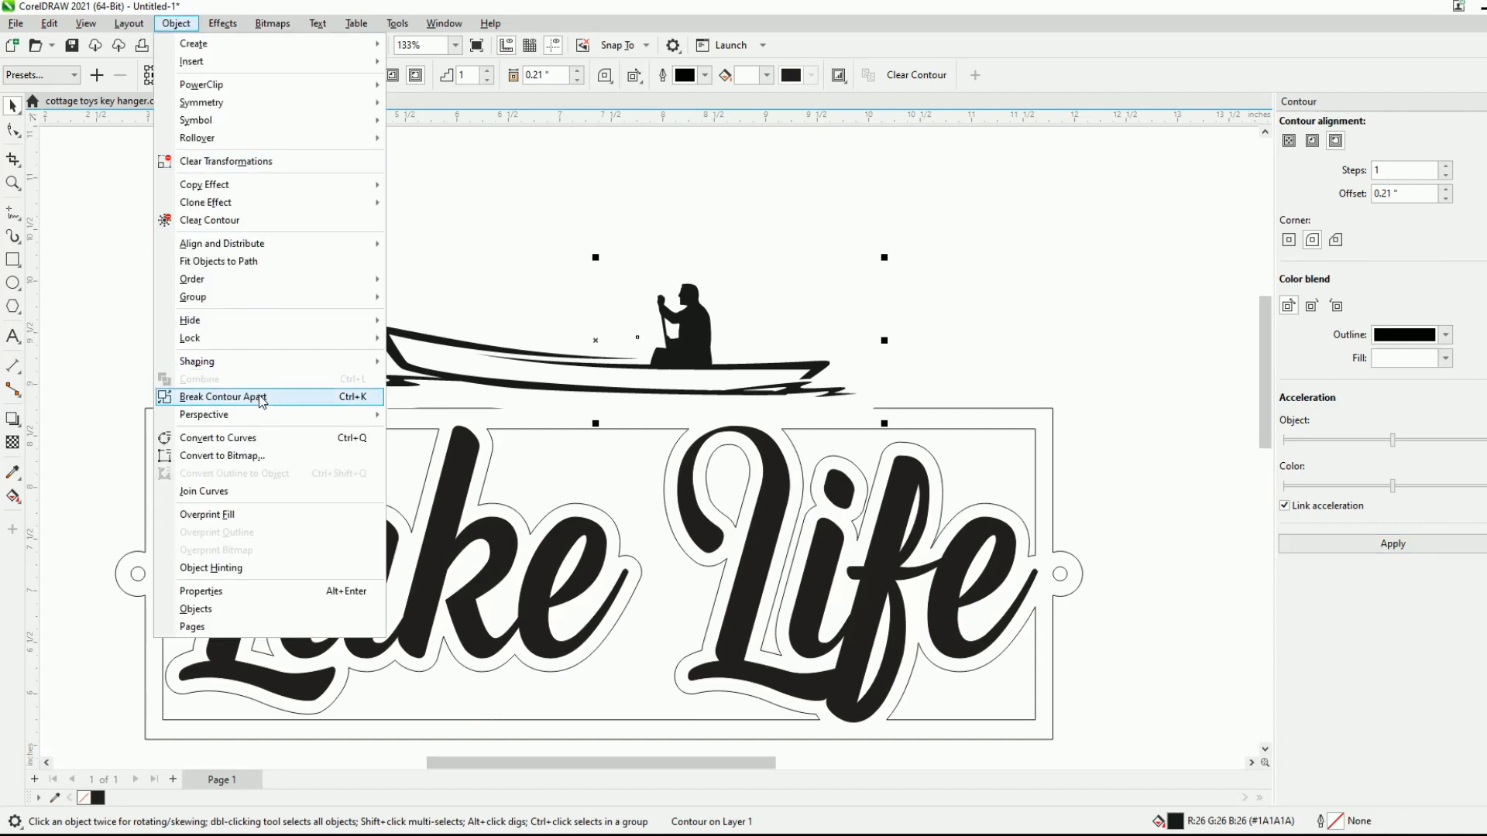
left_click(260, 396)
left_click(707, 75)
left_click(698, 100)
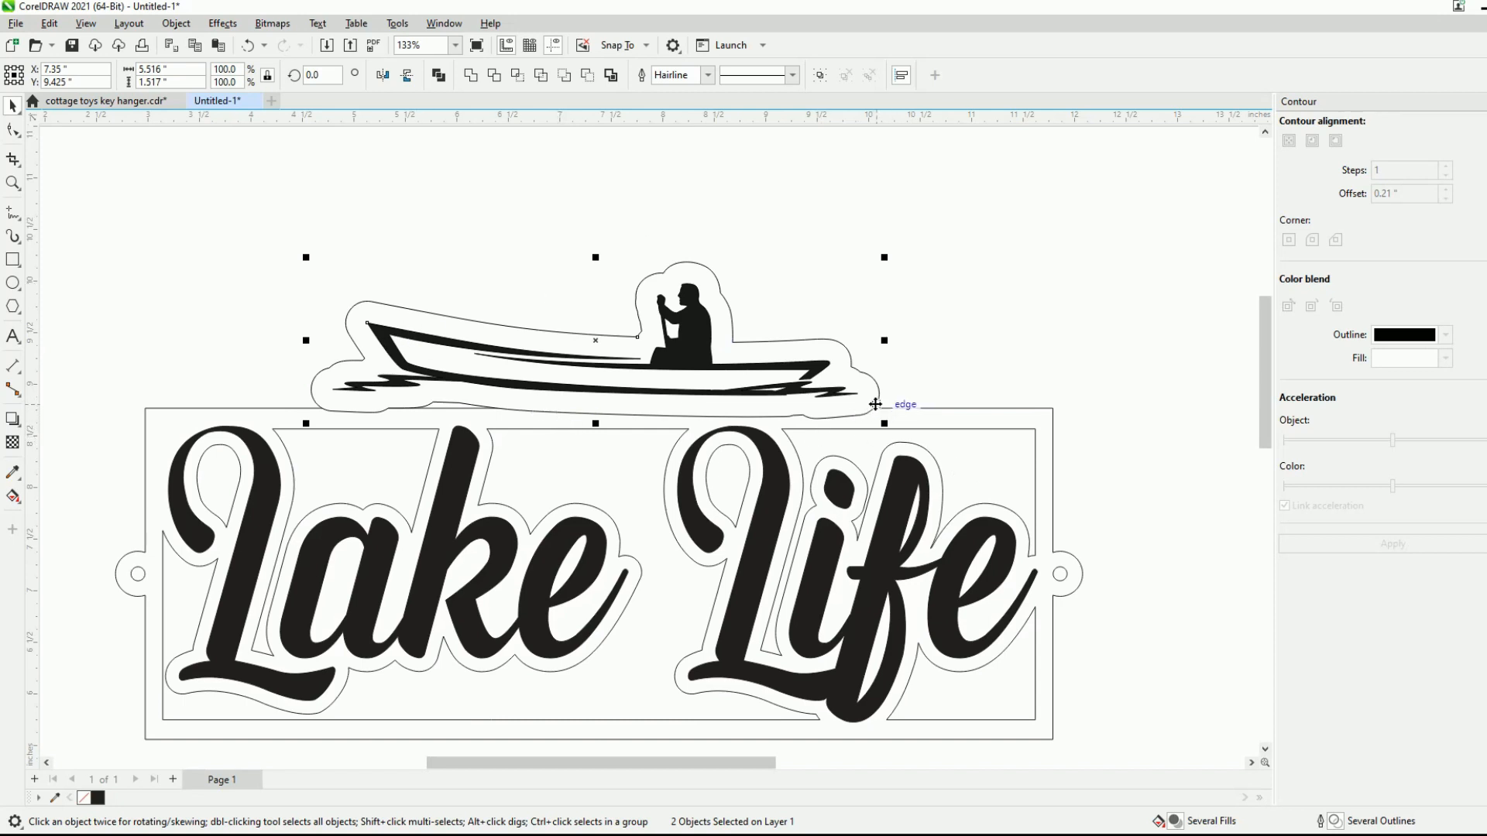
- Weld the canoe's contour outline to the outer Lake Life frame
left_click(212, 318)
left_click(350, 312)
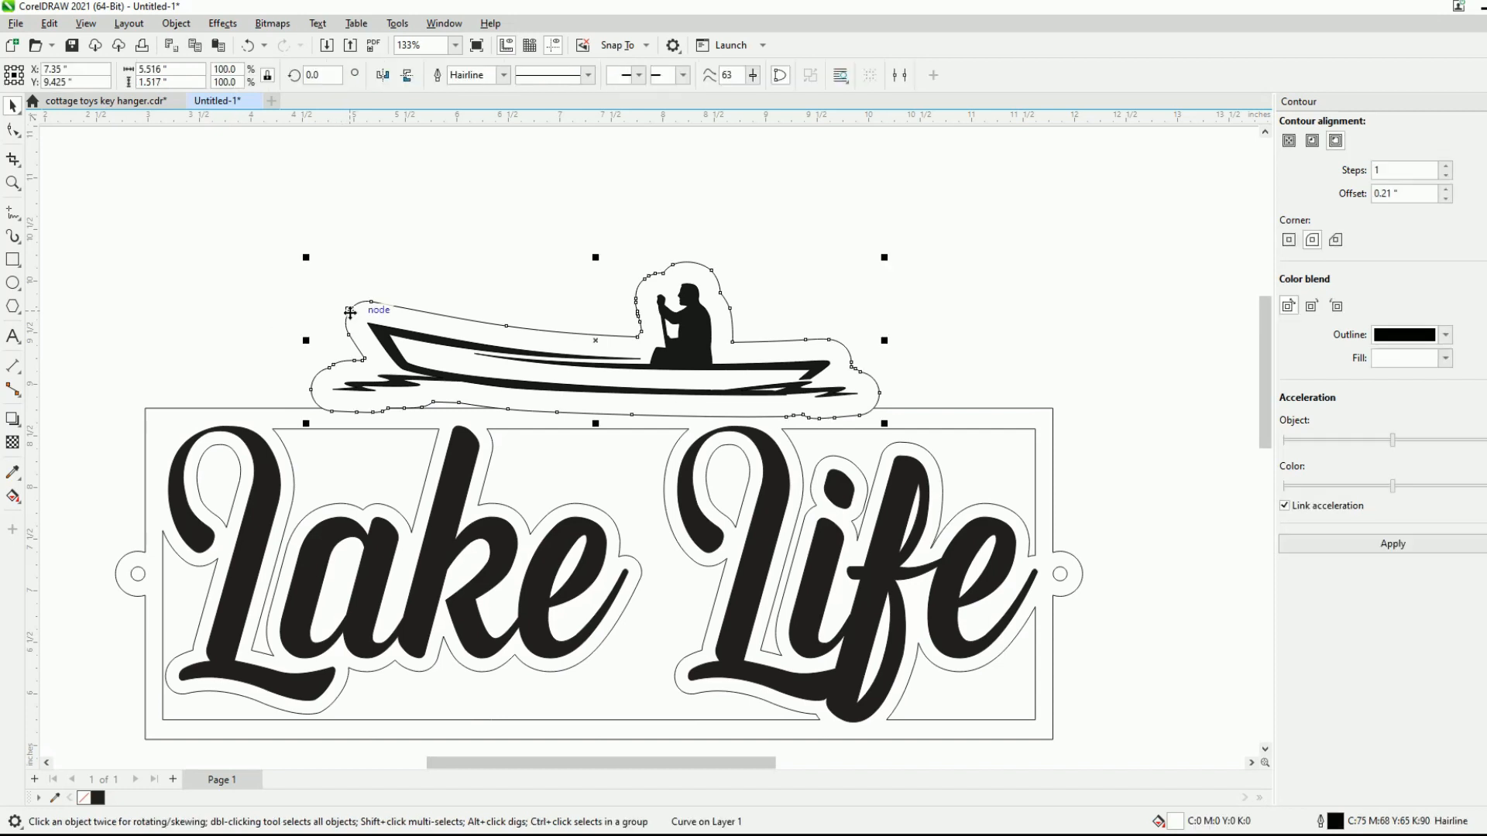
left_click(255, 409, "shift")
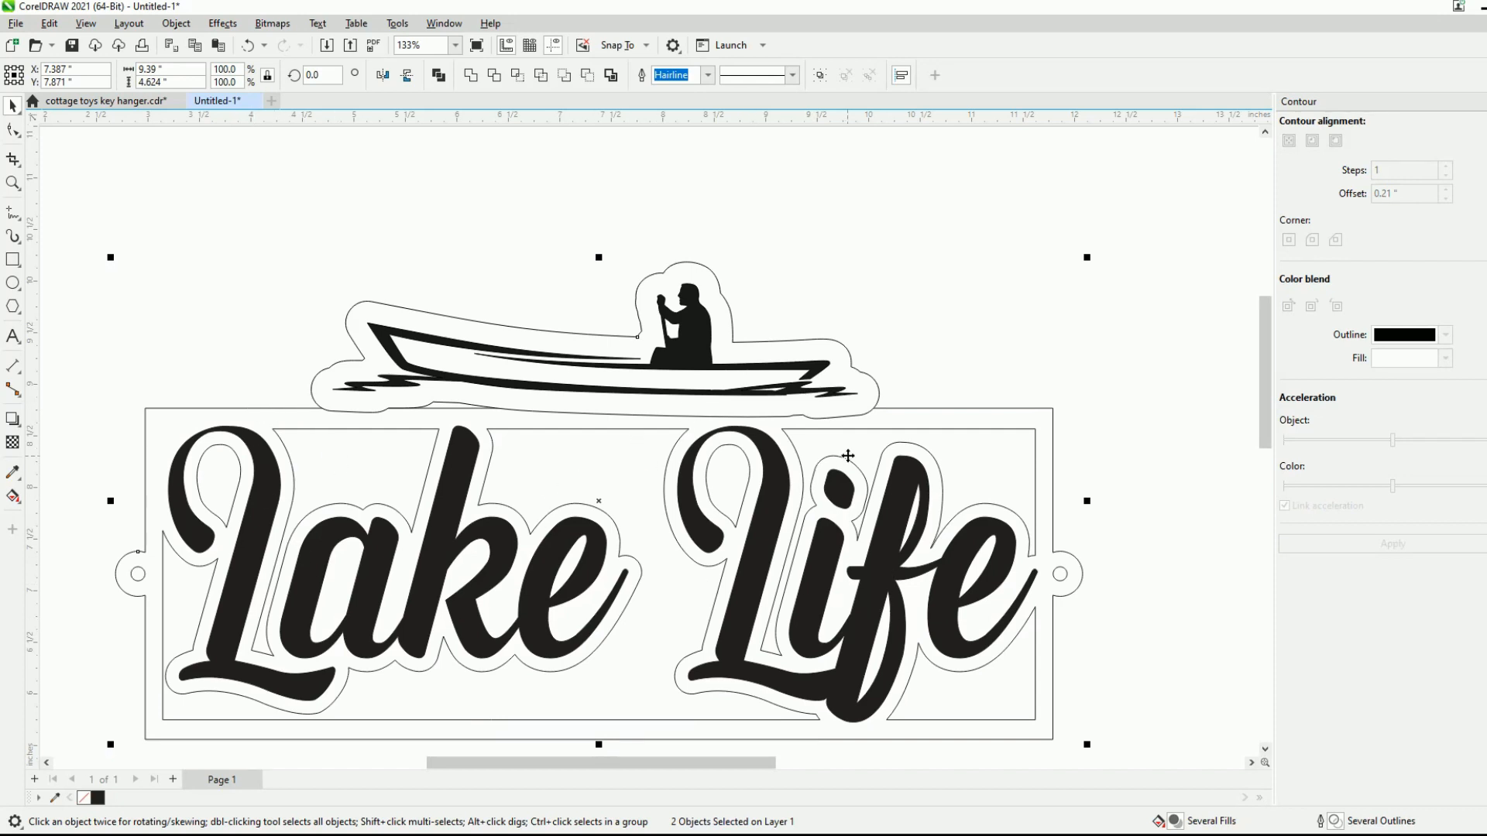
left_click(471, 75)
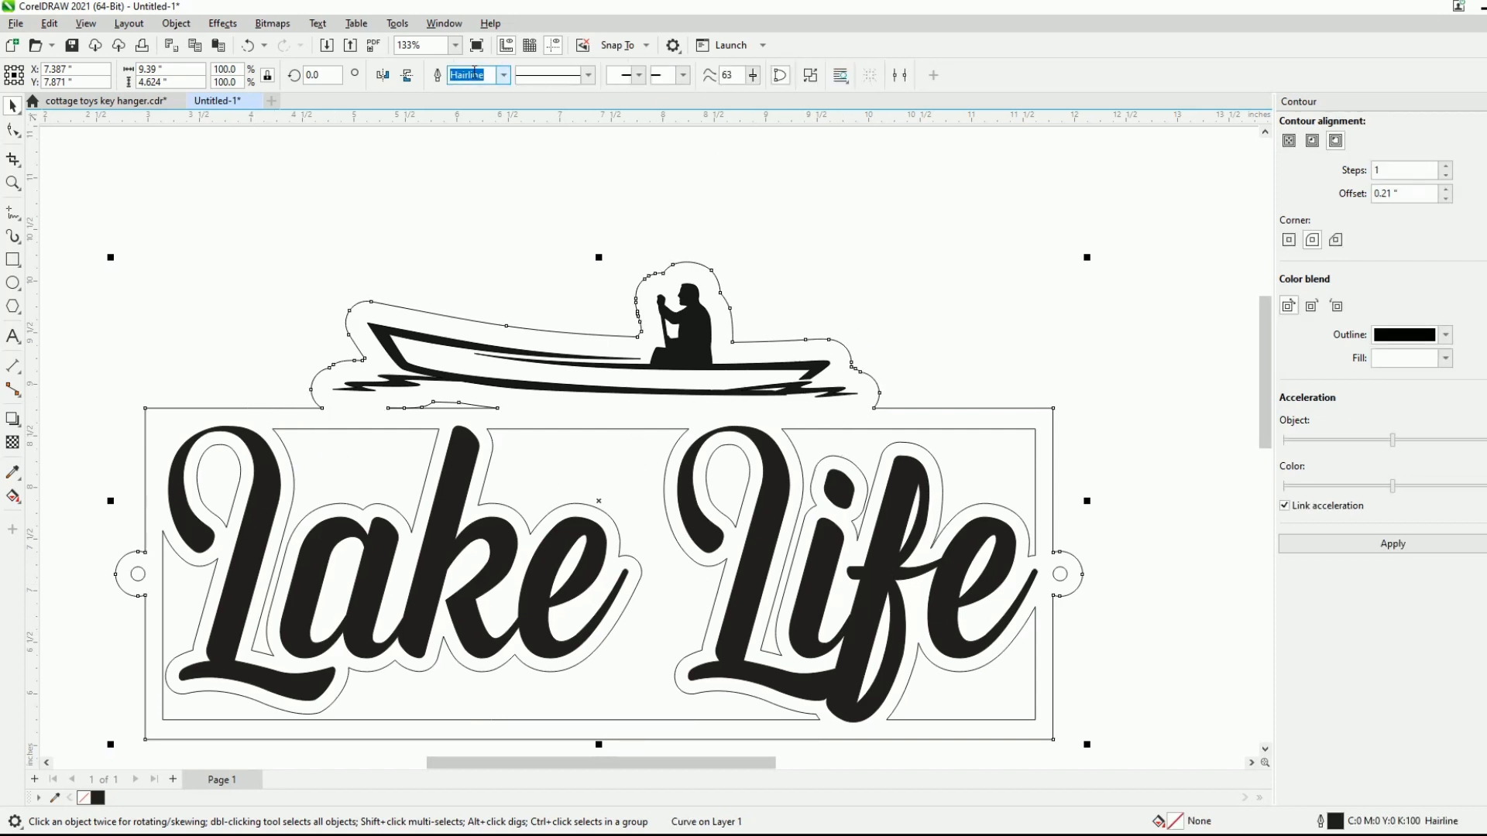
left_click(888, 211)
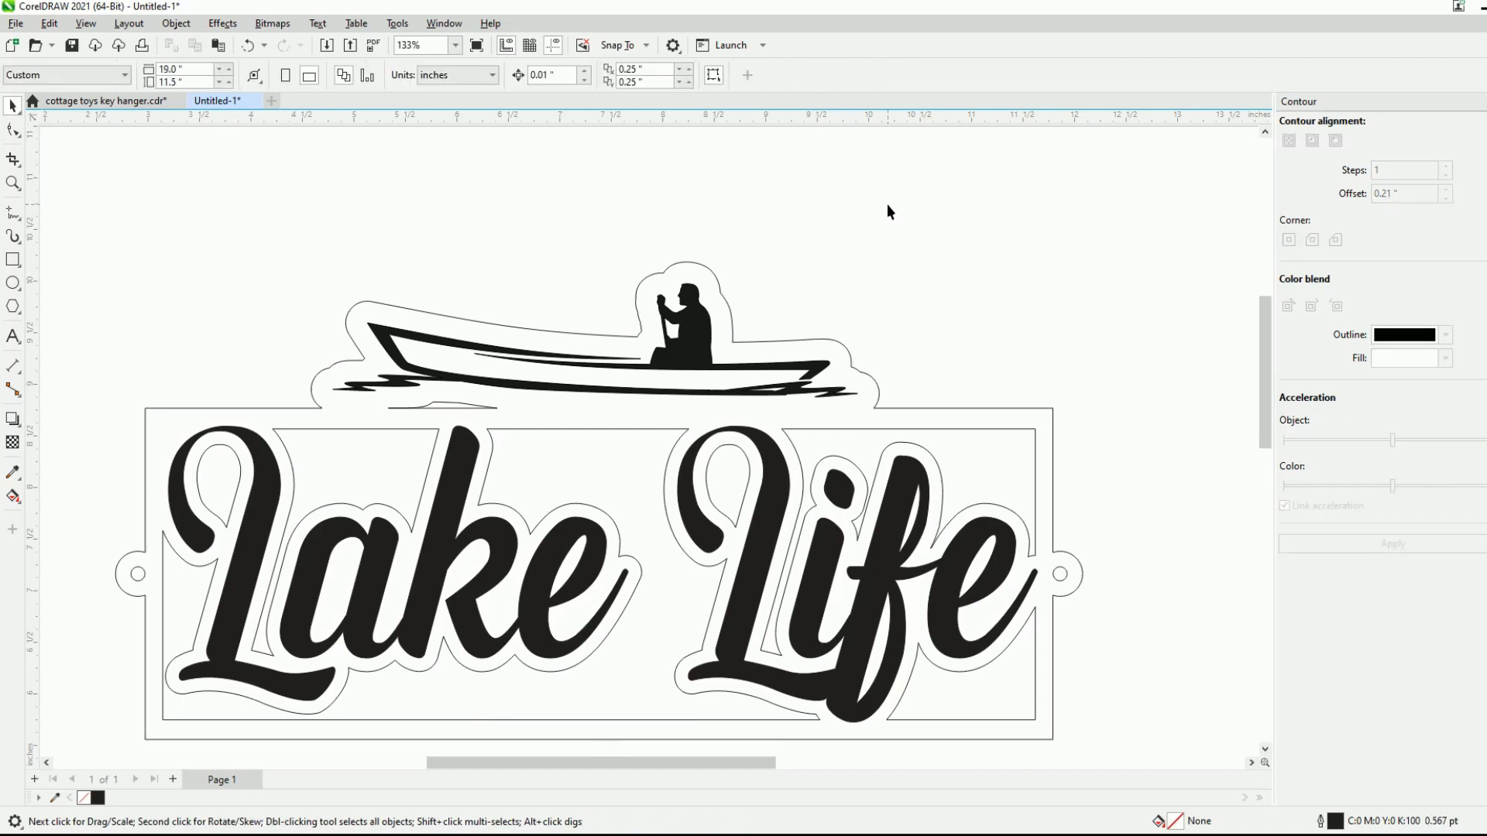
scroll(762, 311, "down", 1)
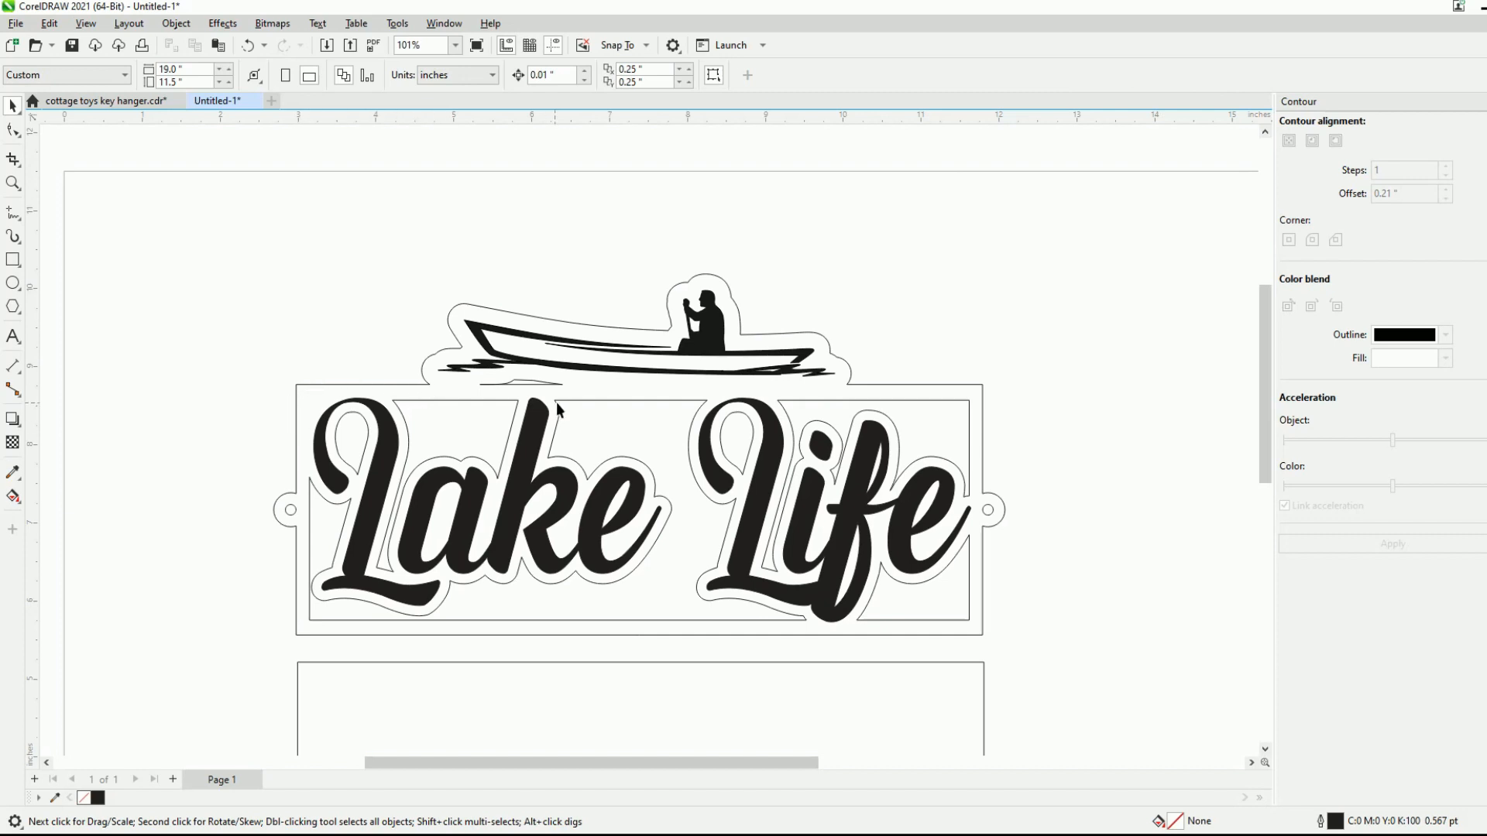
- Delete the thin leftover sliver between the canoe and the frame's upper edge
left_click(551, 381)
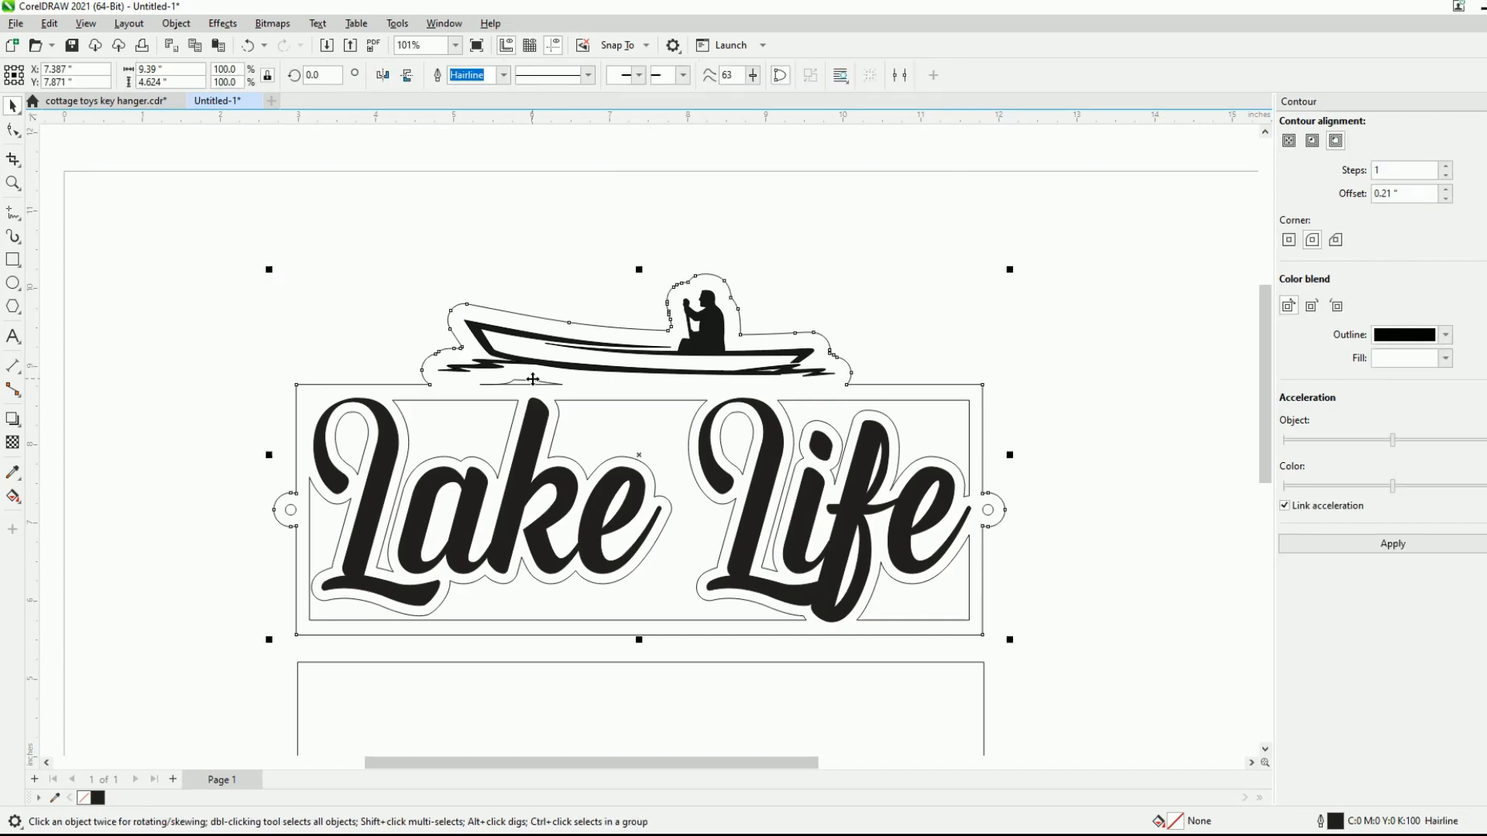
scroll(531, 376, "up", 1)
scroll(529, 375, "up", 3)
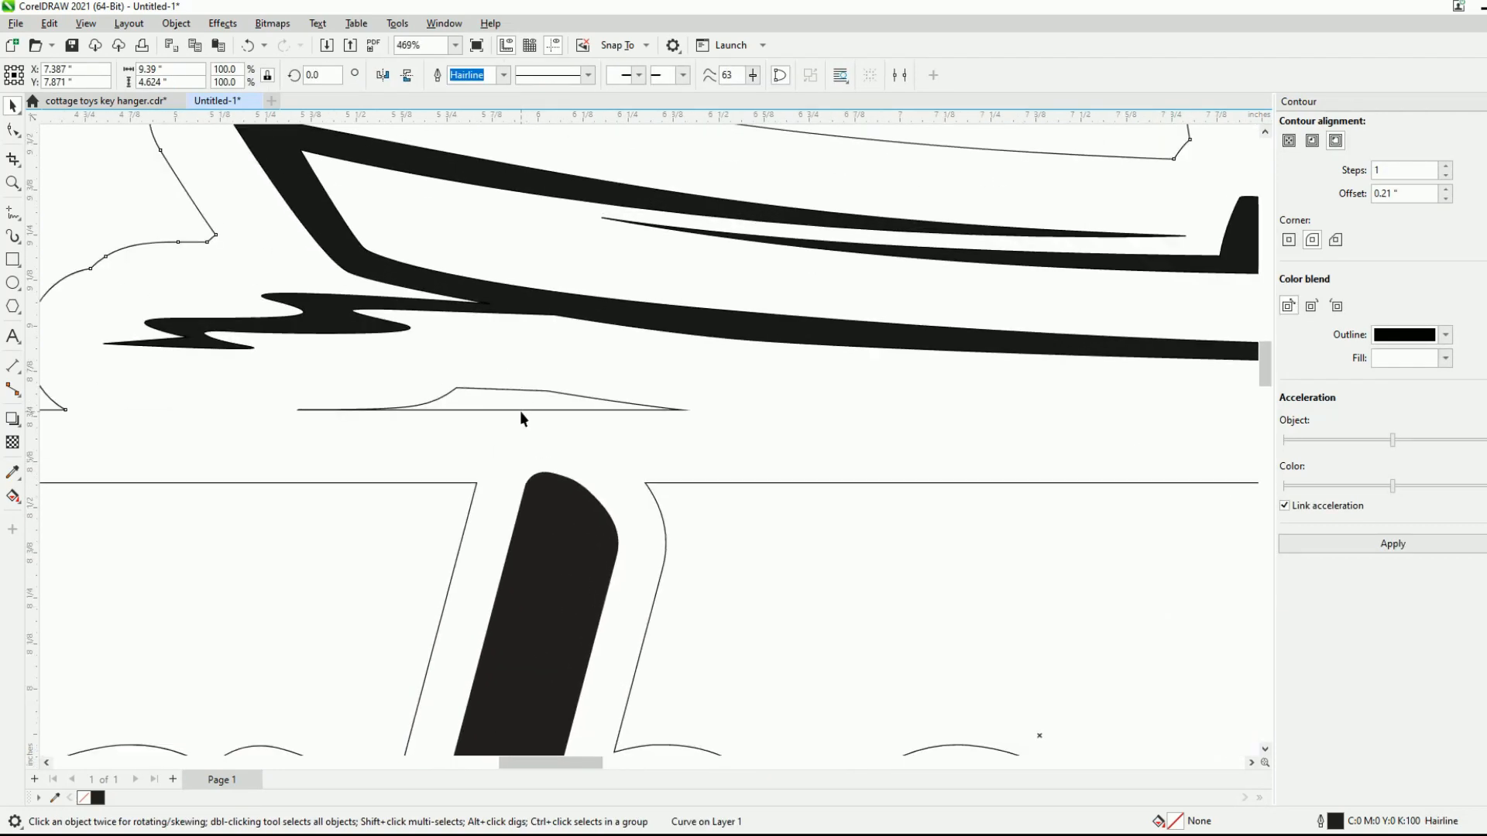
left_click(521, 412)
key("Delete")
scroll(521, 408, "down", 5)
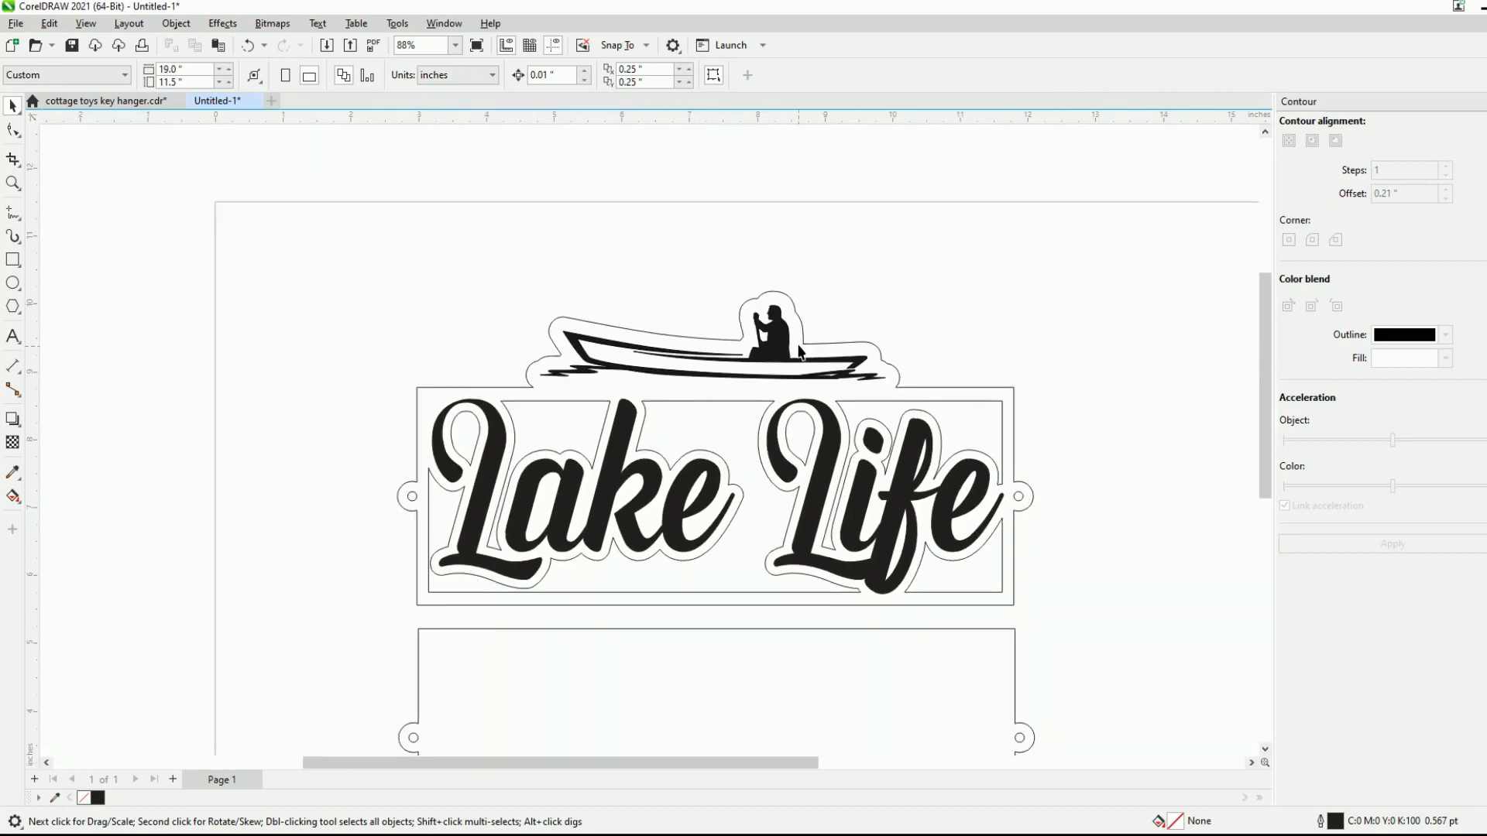
- Remove the outline from the canoe silhouette by setting its outline width to None
scroll(775, 333, "up", 2)
left_click(776, 327)
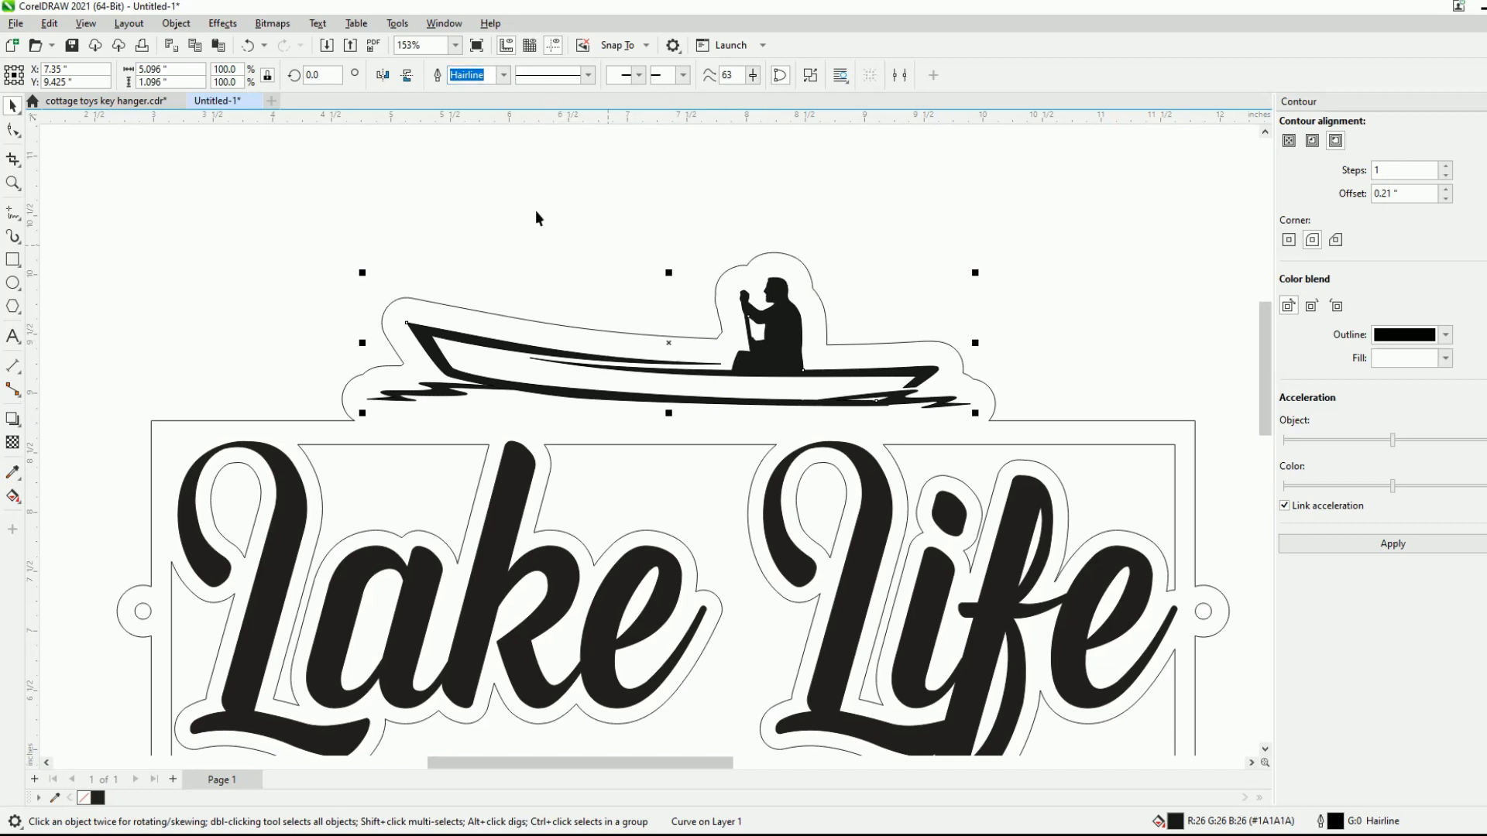
left_click(507, 75)
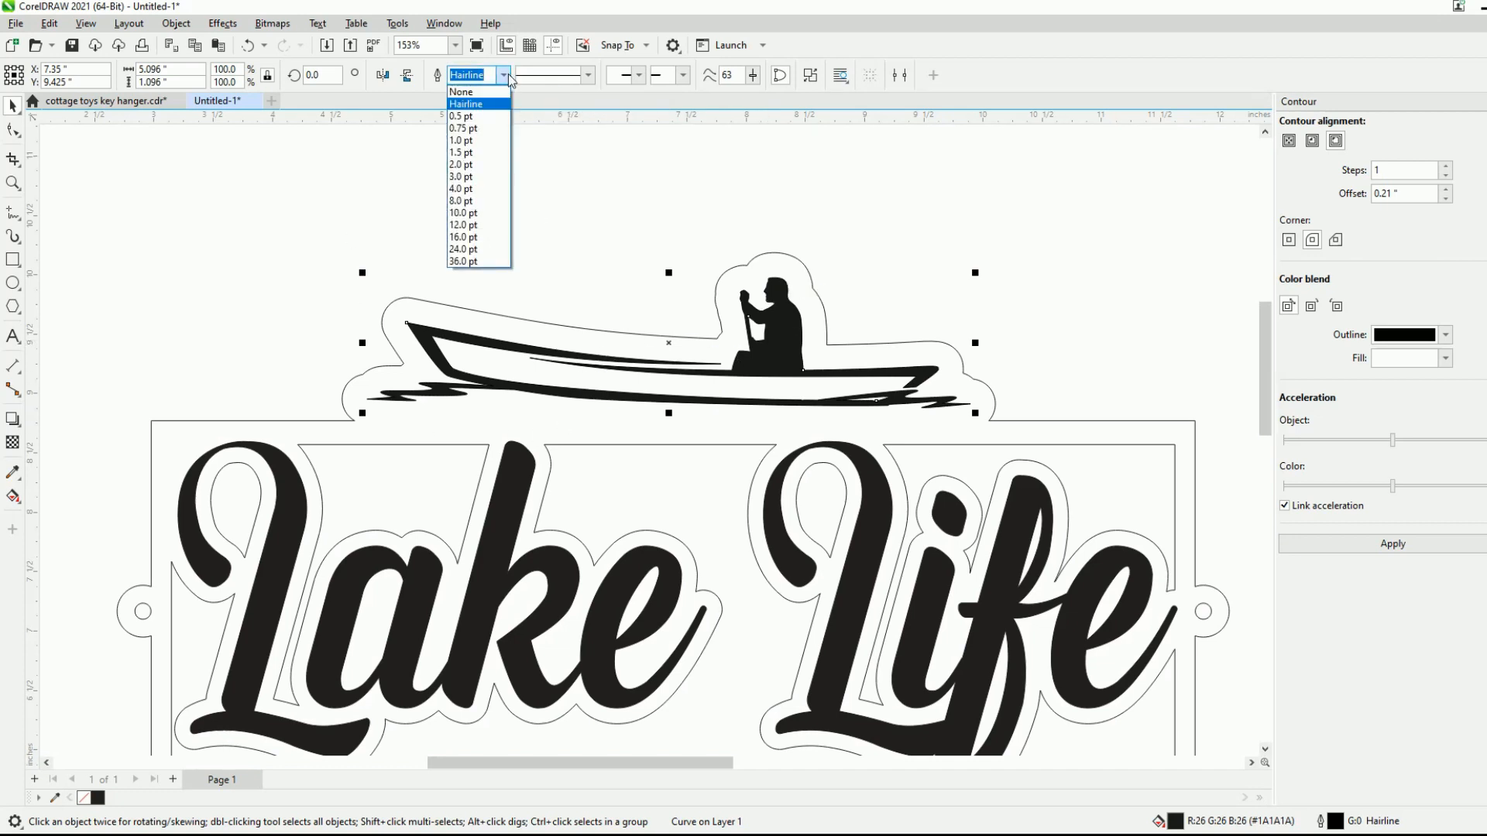
left_click(491, 92)
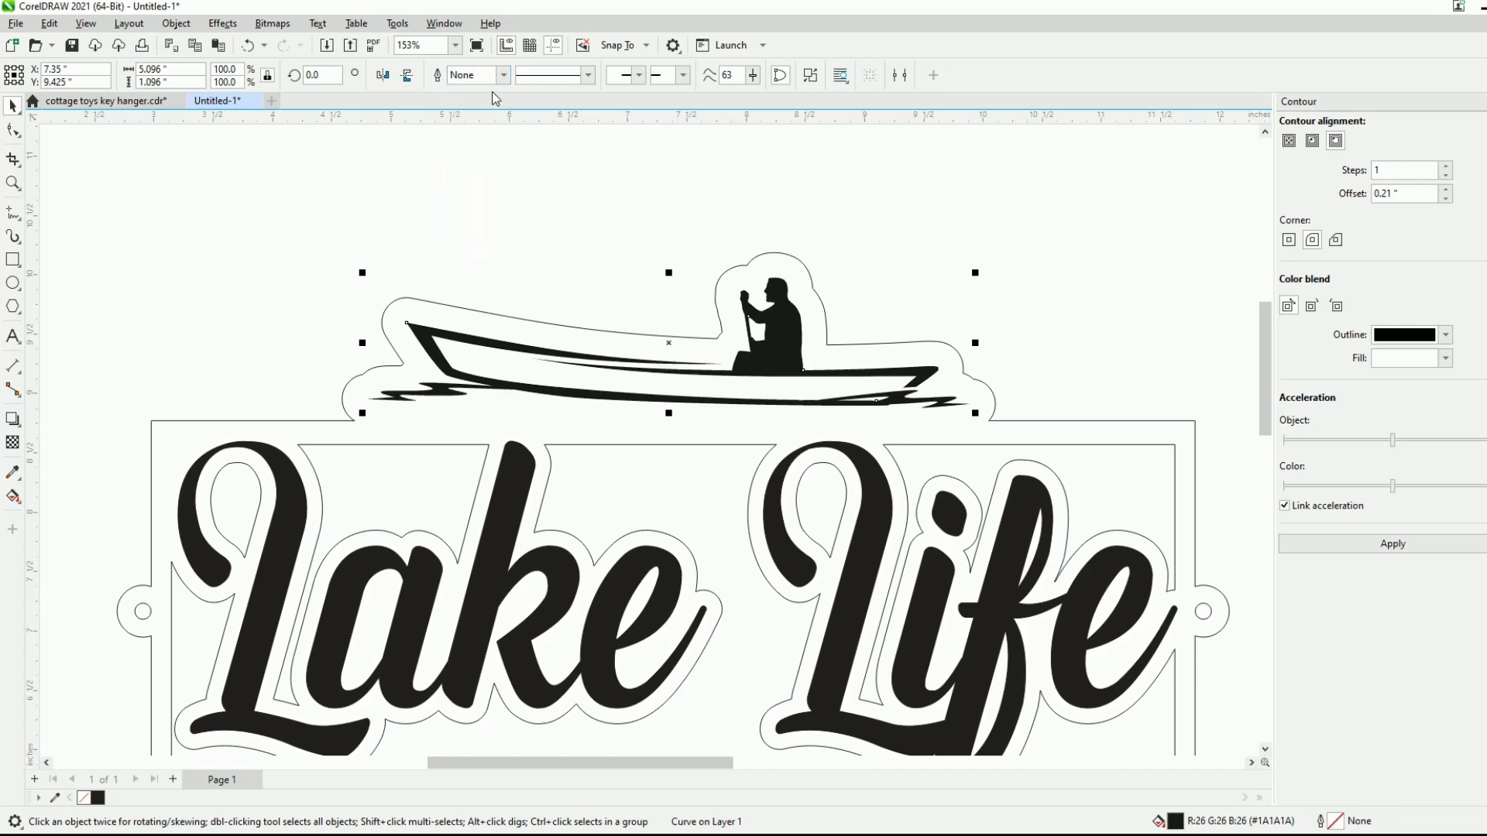
left_click(993, 232)
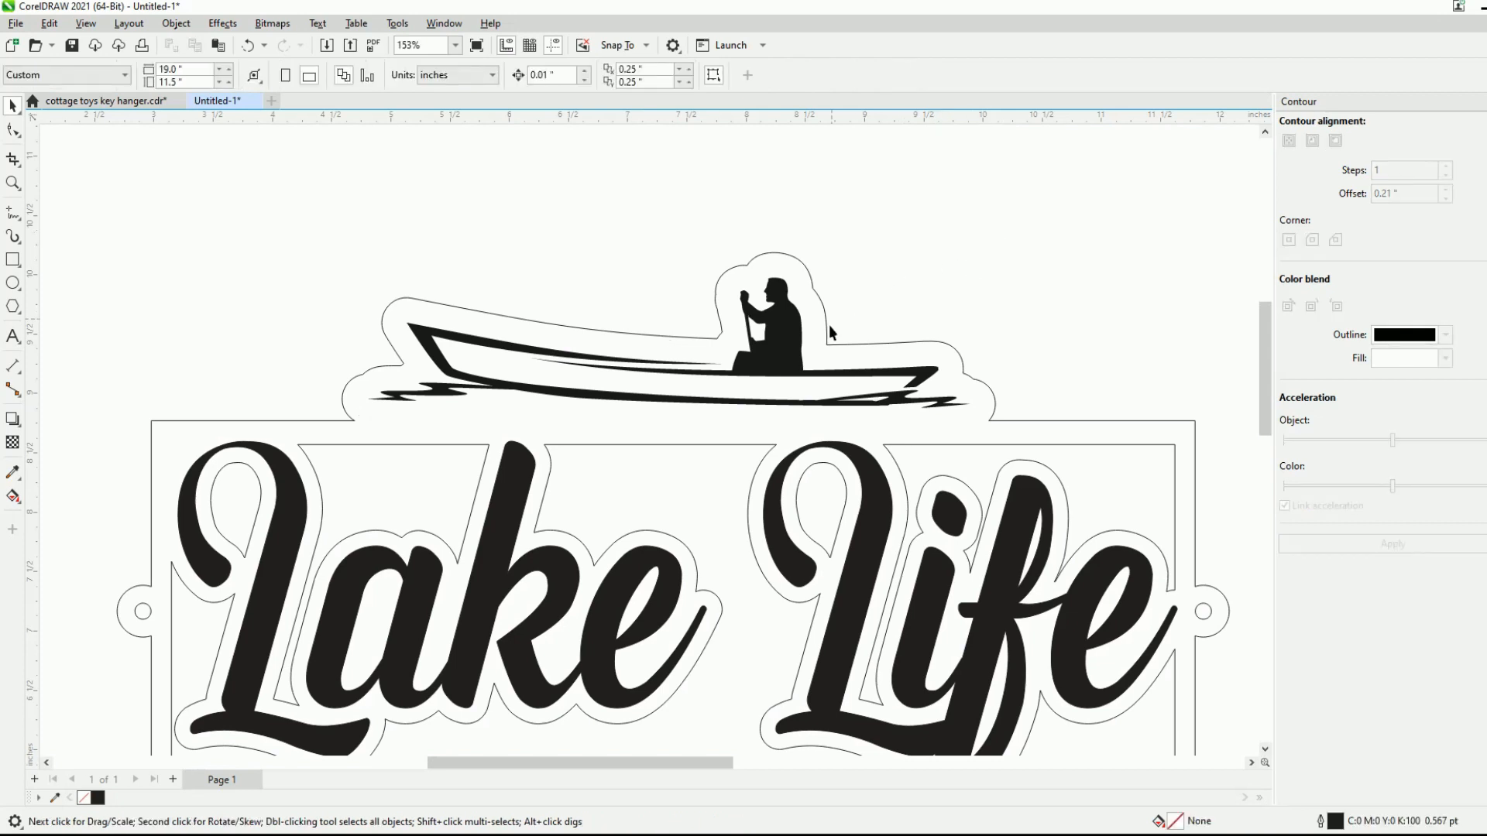
- Set the outline width of the Lake Life script lettering to None
left_click(524, 494)
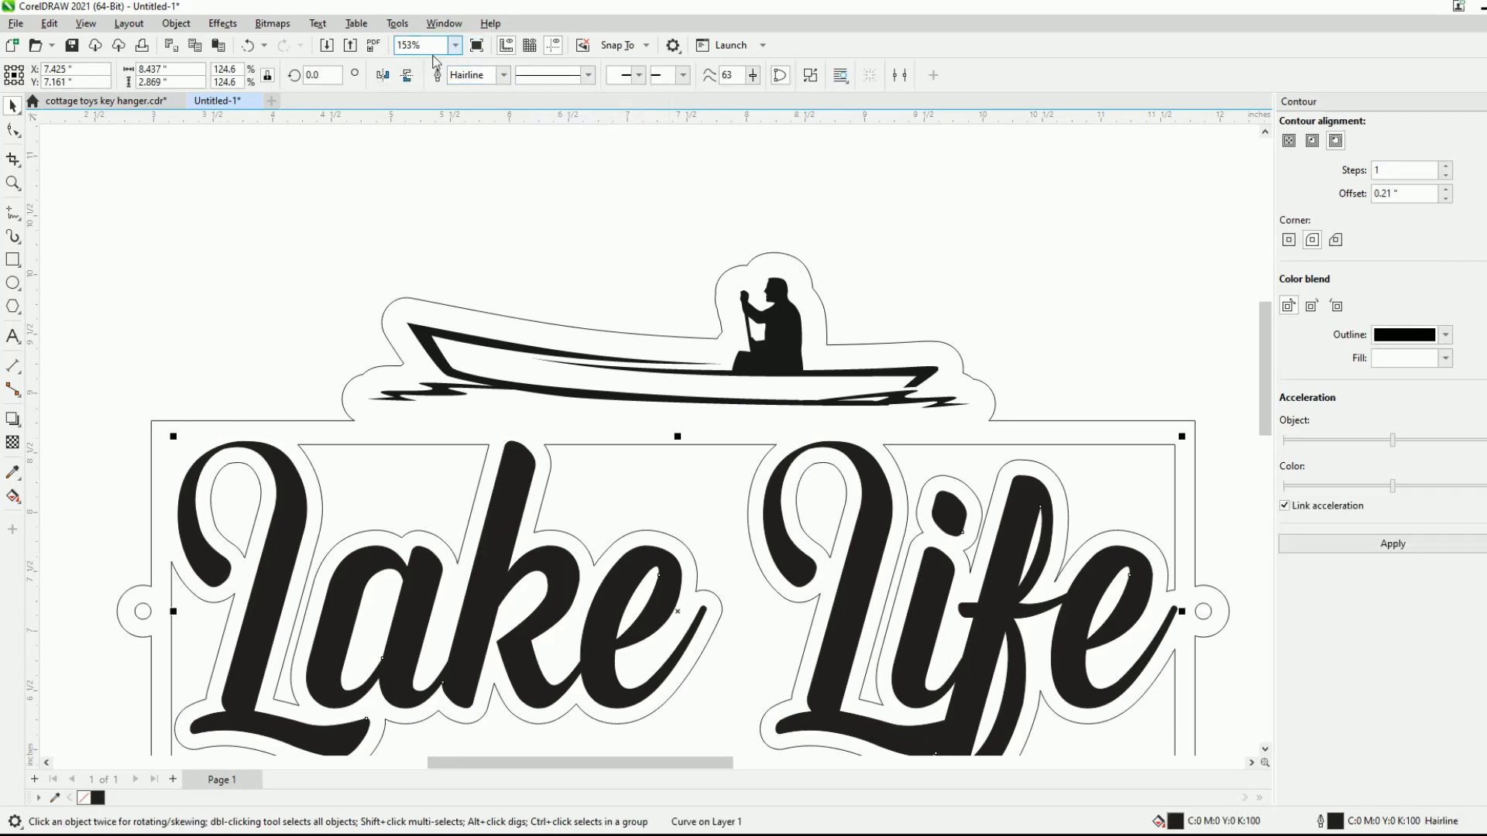
left_click(503, 76)
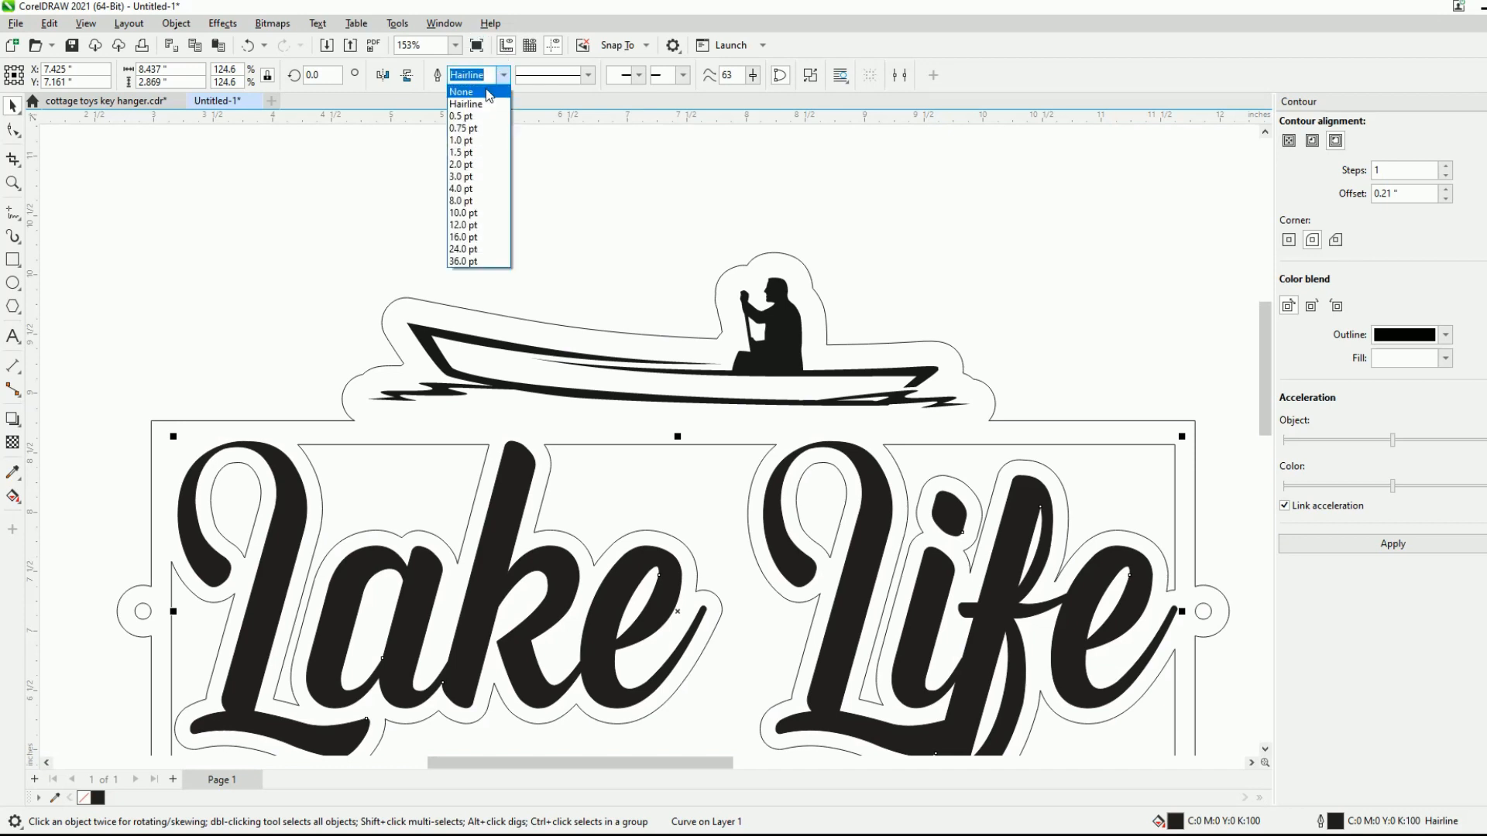
left_click(473, 92)
scroll(691, 266, "down", 2)
left_click(872, 271)
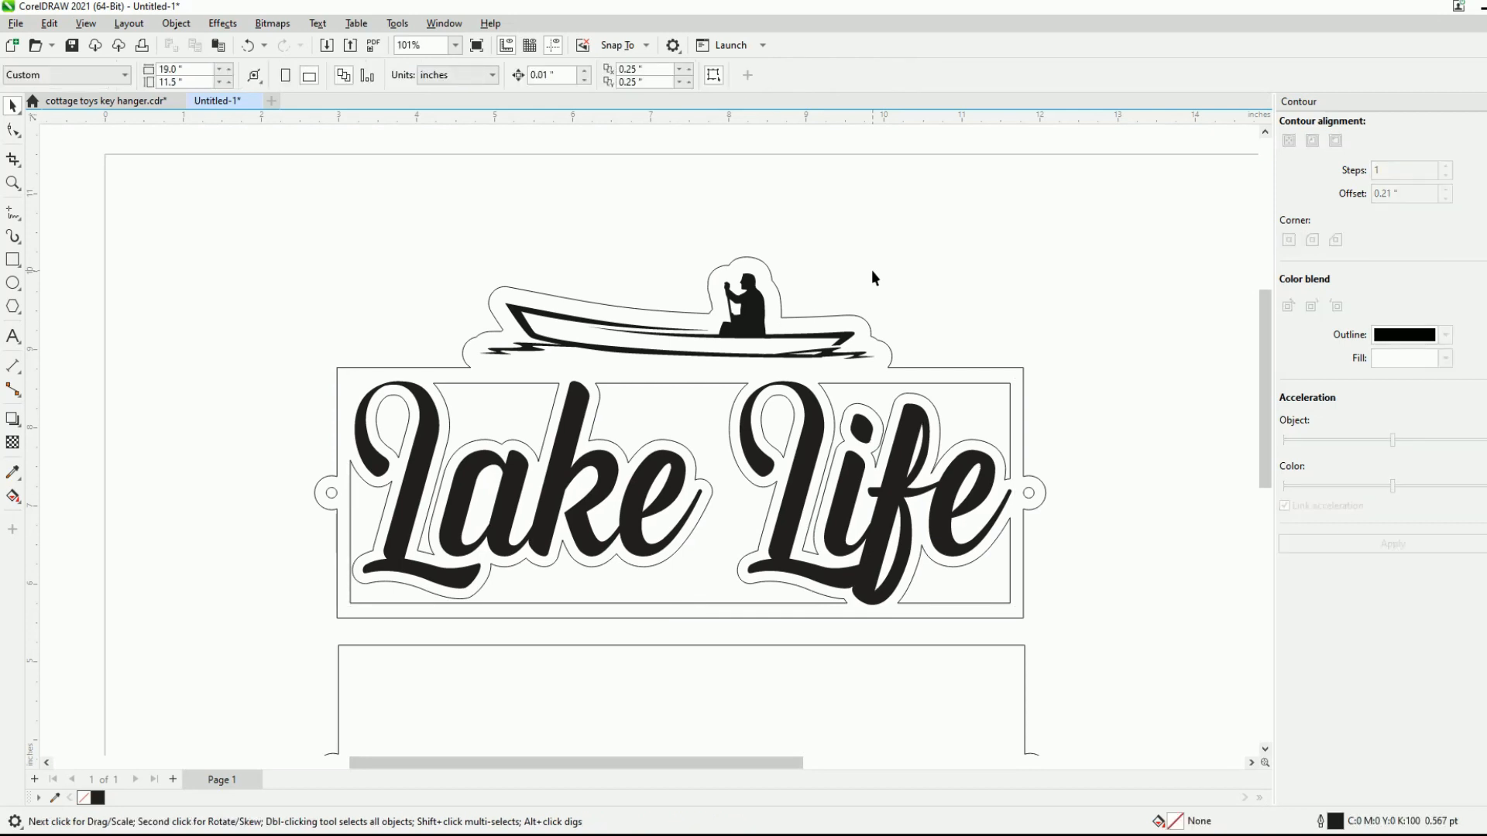
- Delete the old rectangular backing panel below the sign together with its two ring holes
scroll(890, 504, "down", 3)
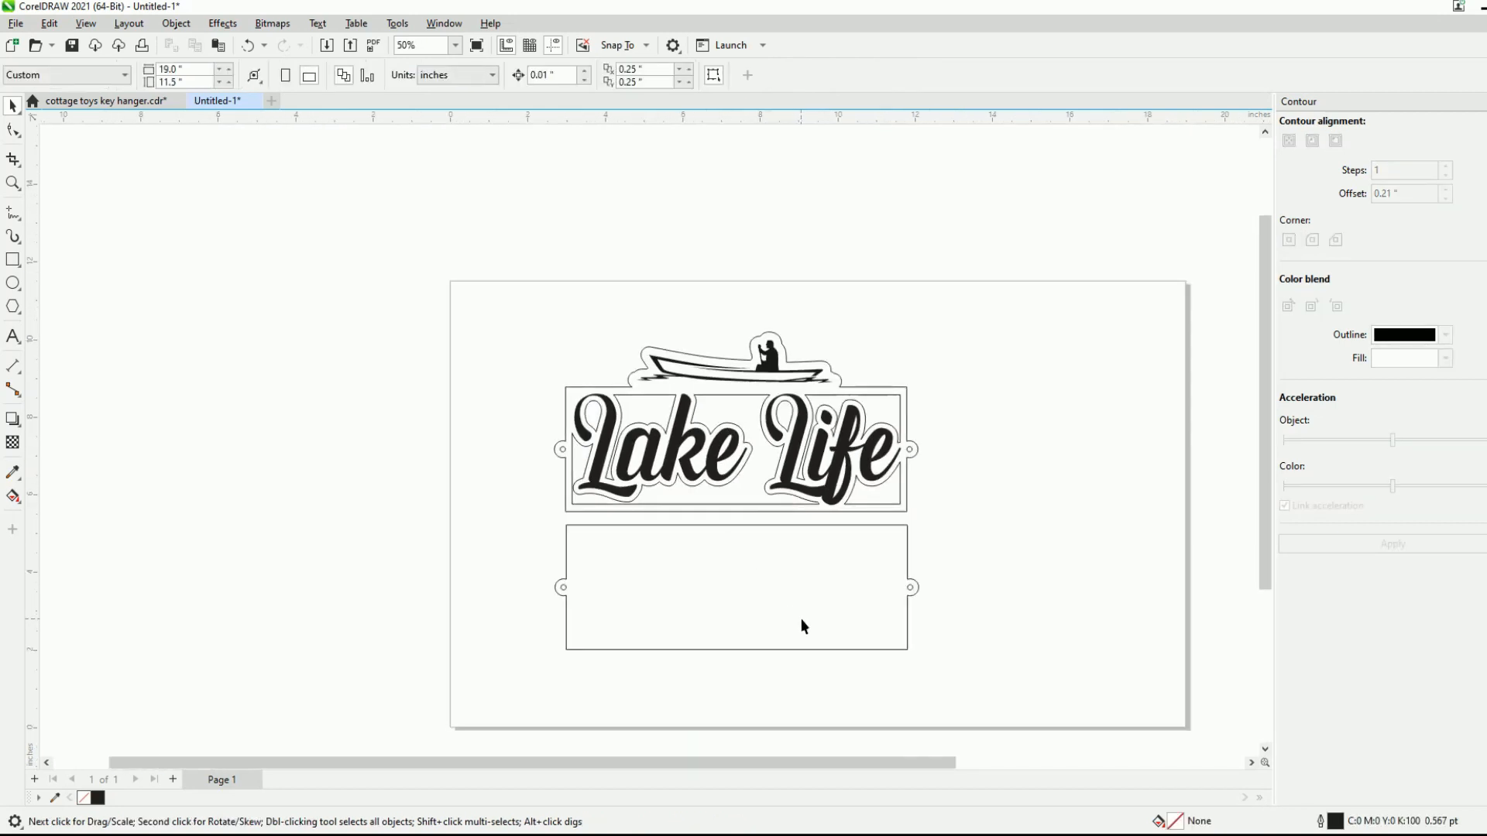
scroll(807, 612, "up", 2)
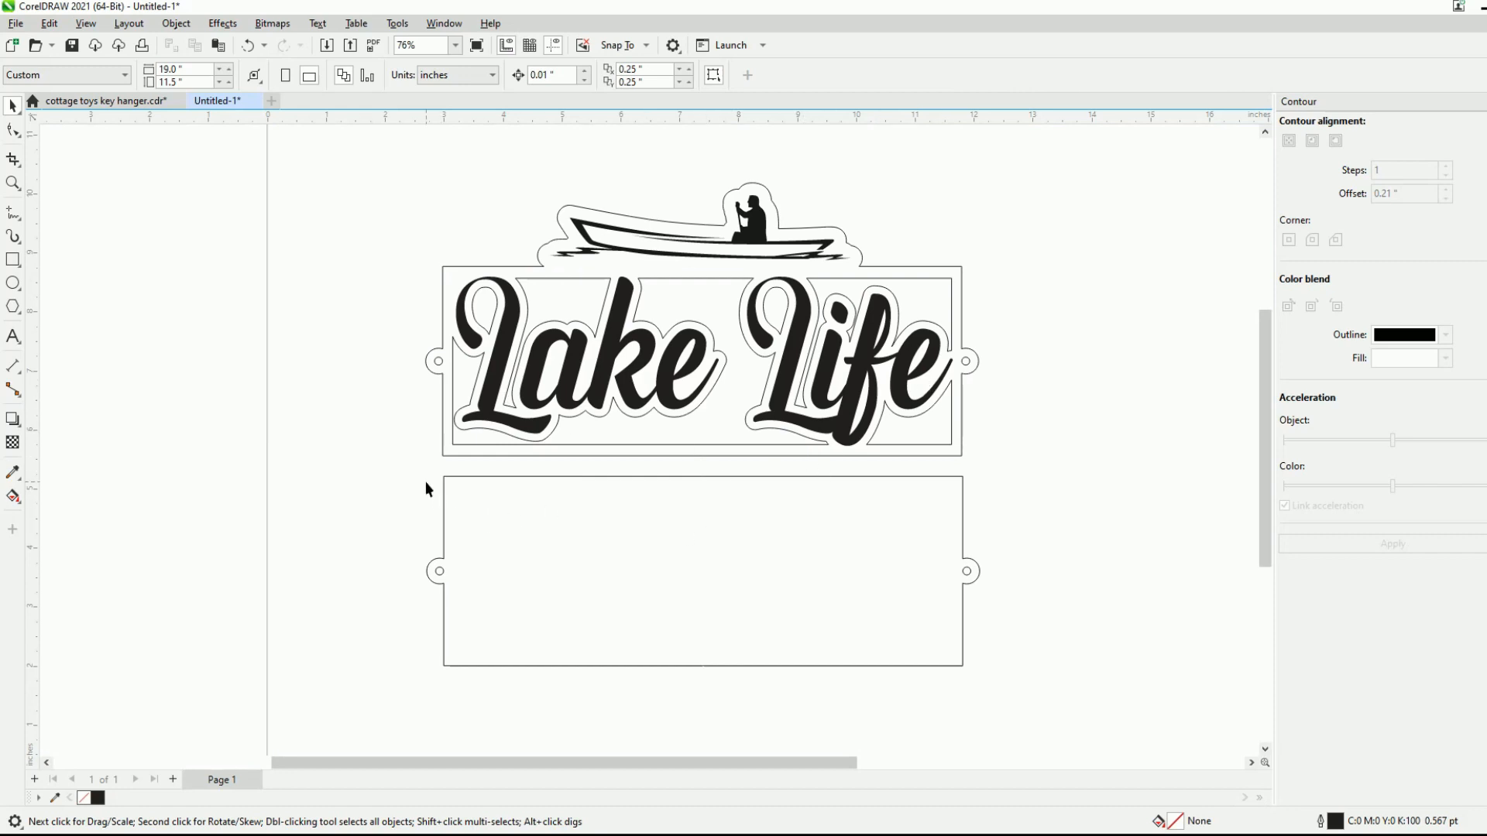
left_click_drag(427, 481, 1046, 705)
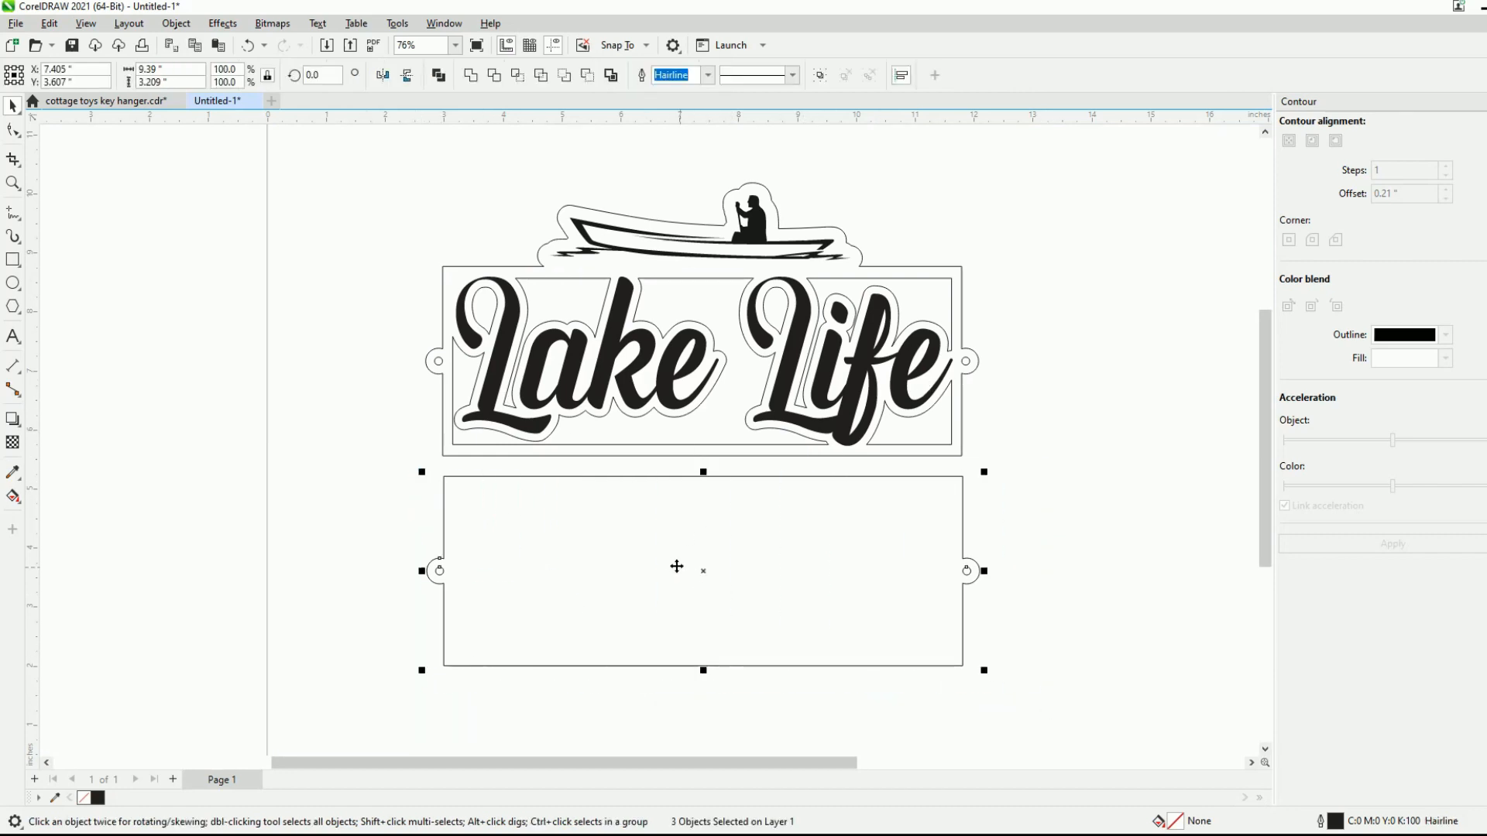
left_click_drag(711, 575, 720, 641)
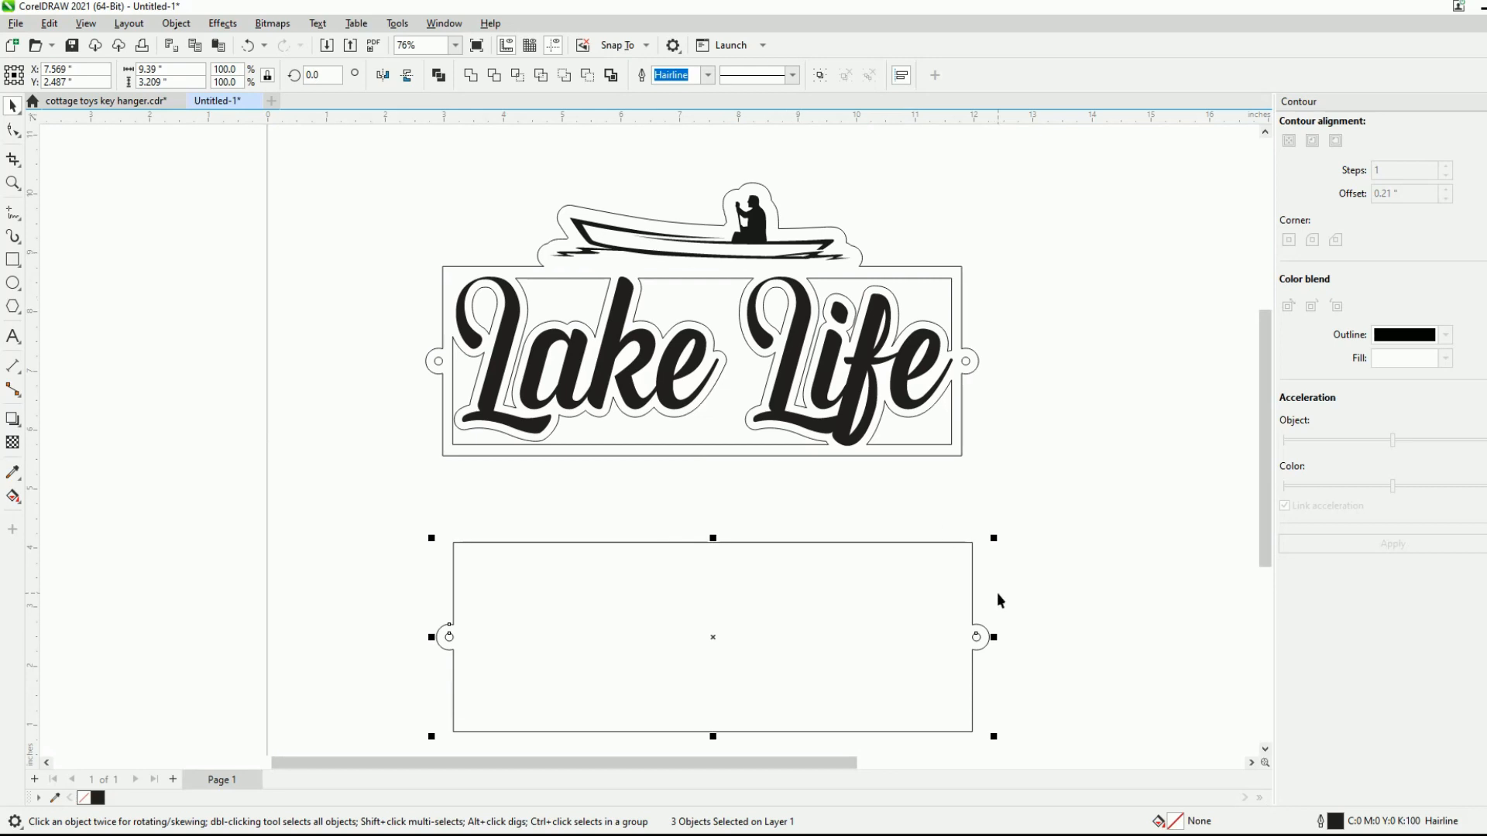
key("Delete")
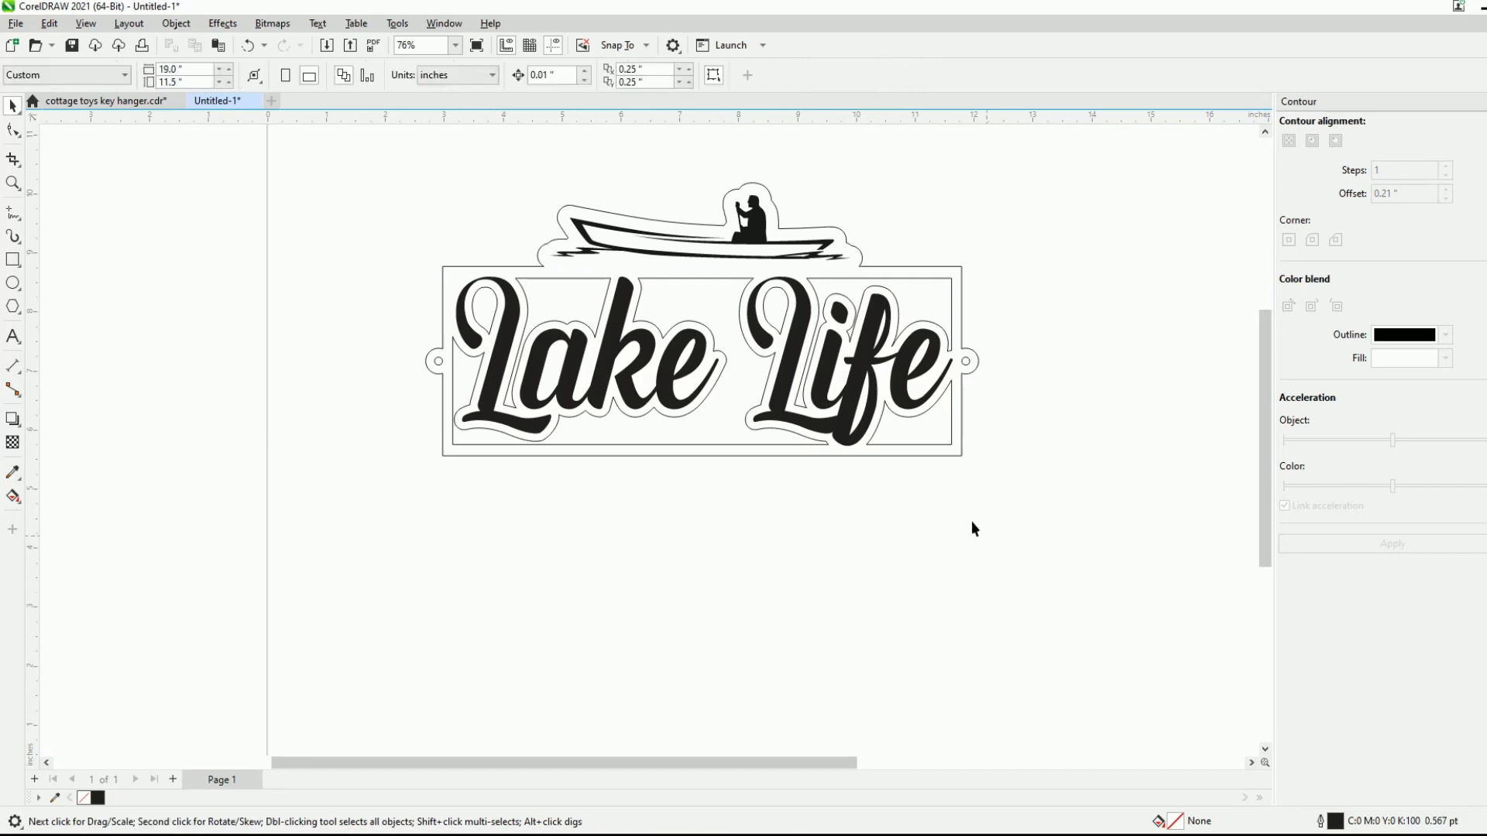
left_click(725, 217)
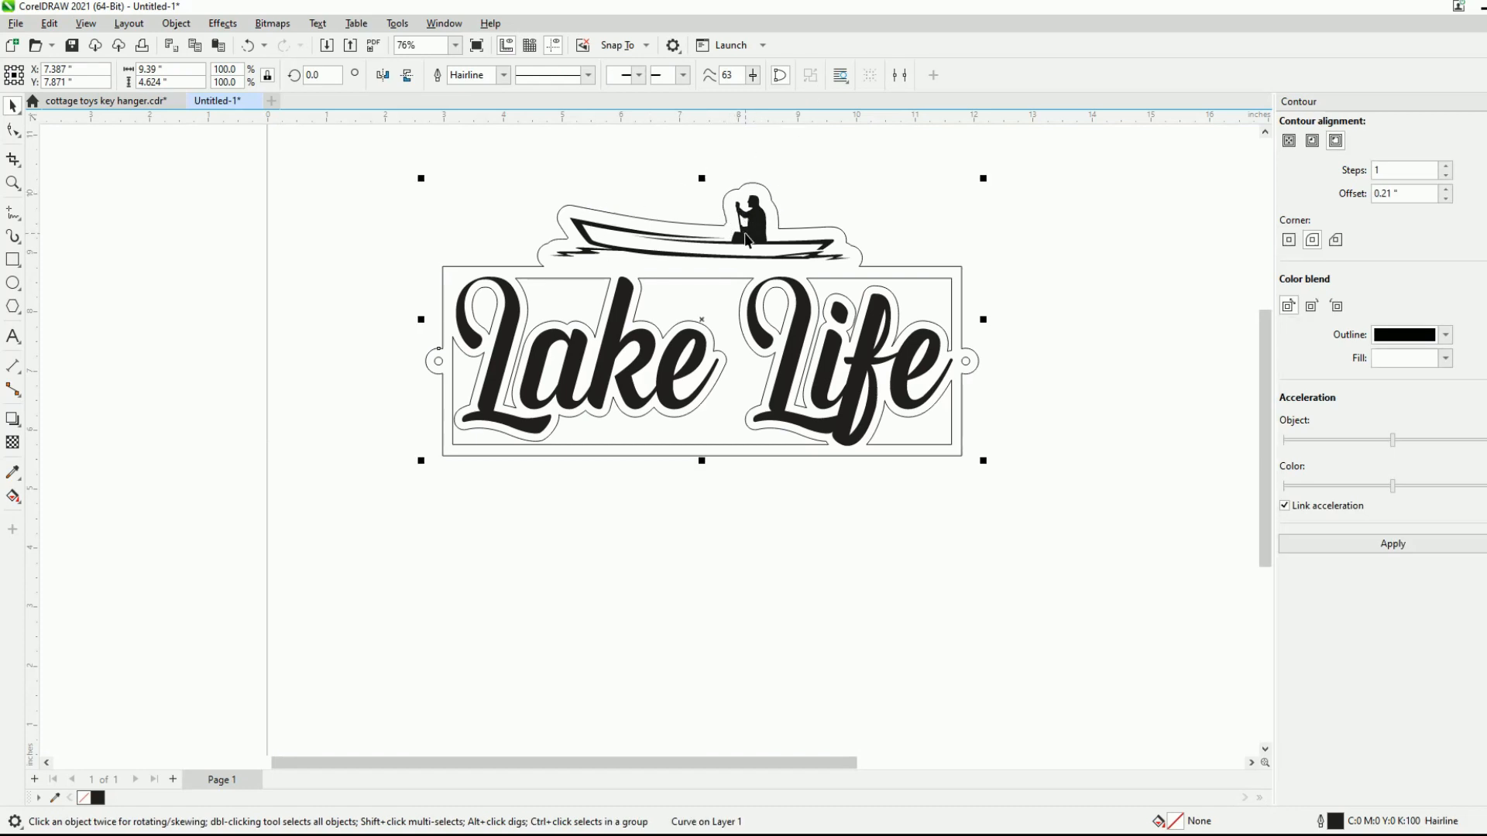
key("ctrl+d")
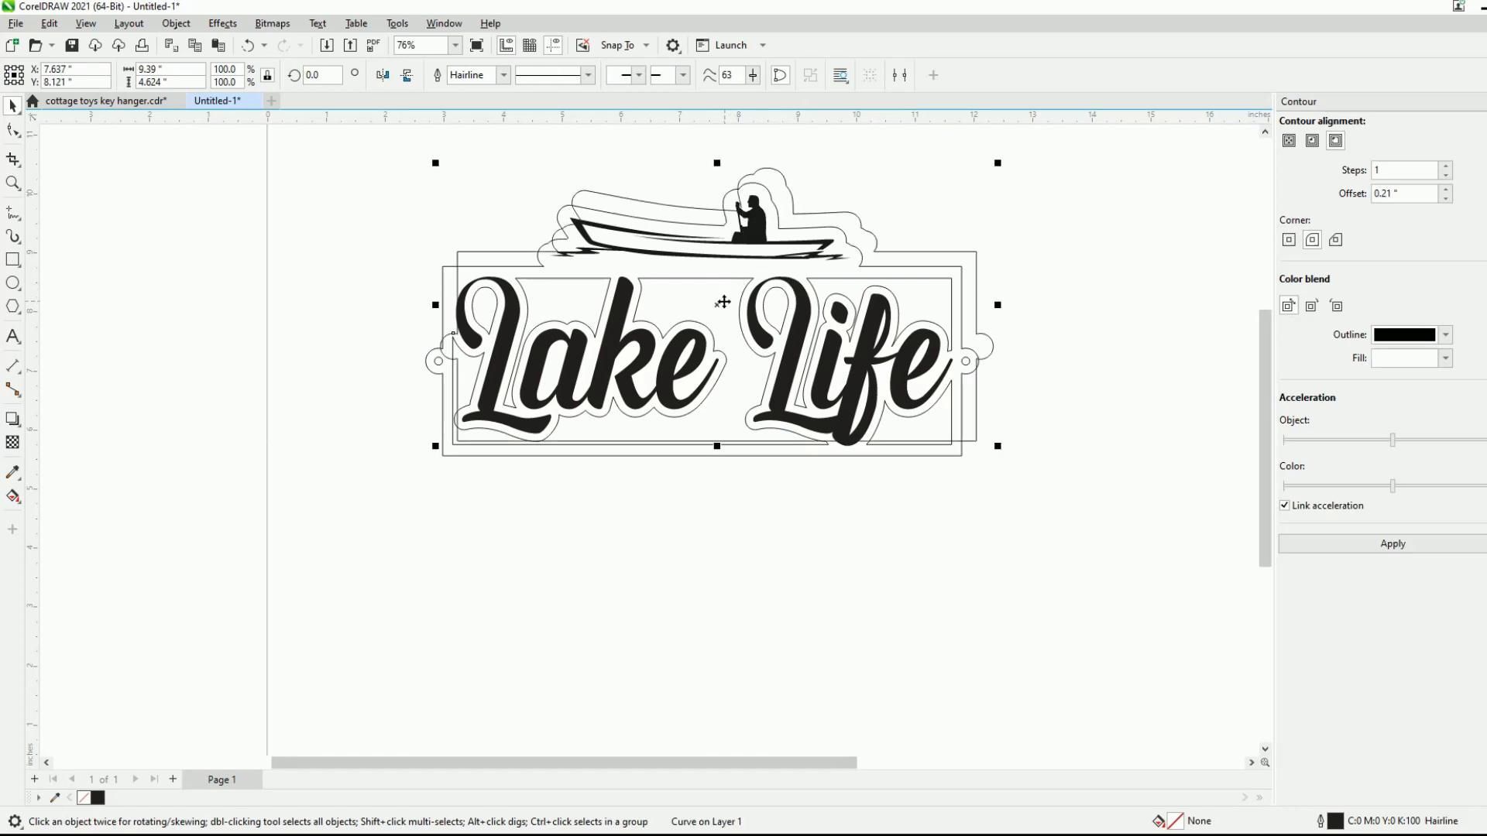
left_click_drag(720, 306, 704, 604)
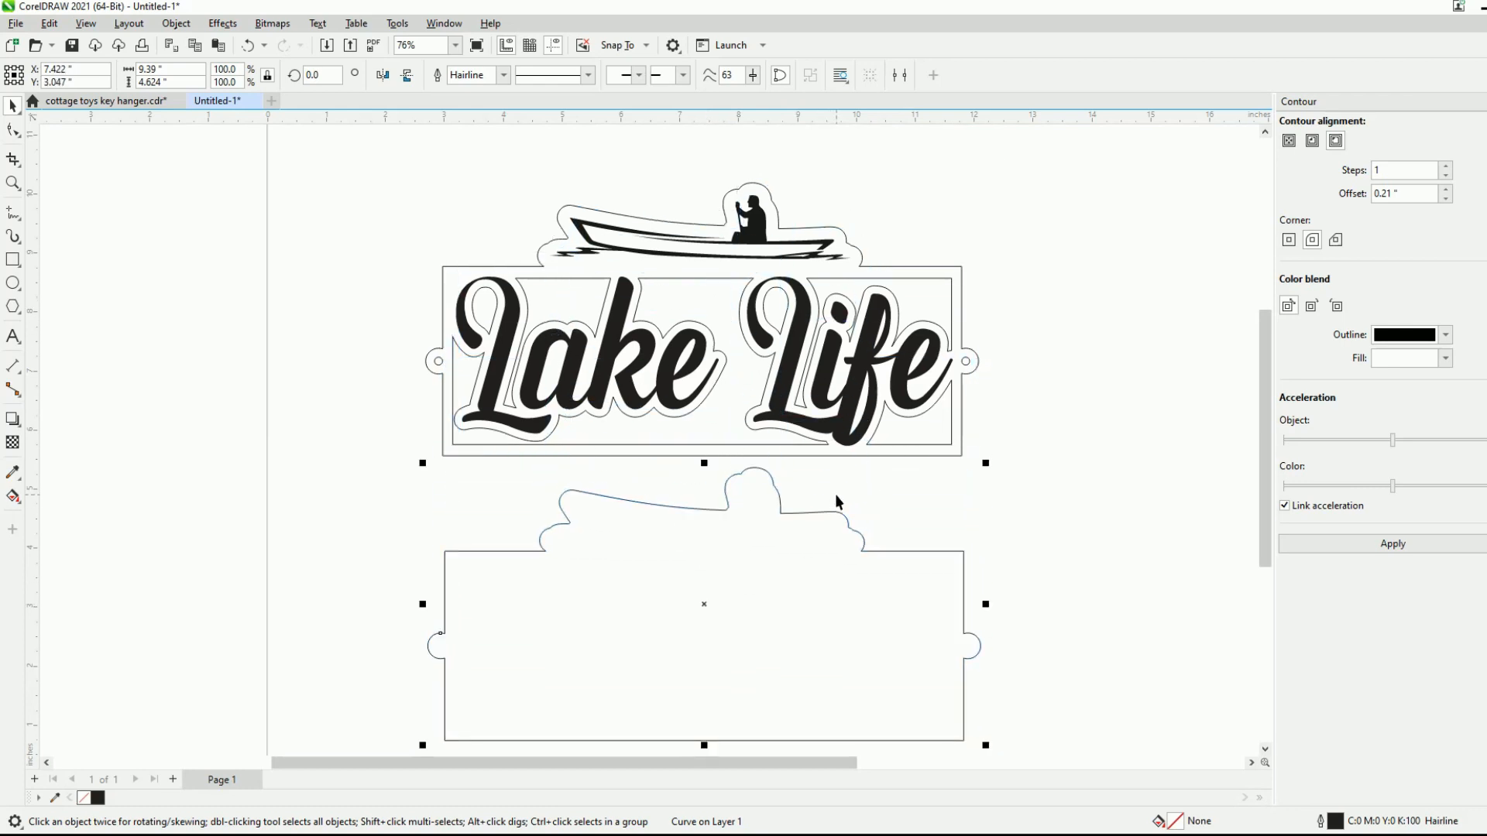
key("ctrl+z")
key("ctrl+z")
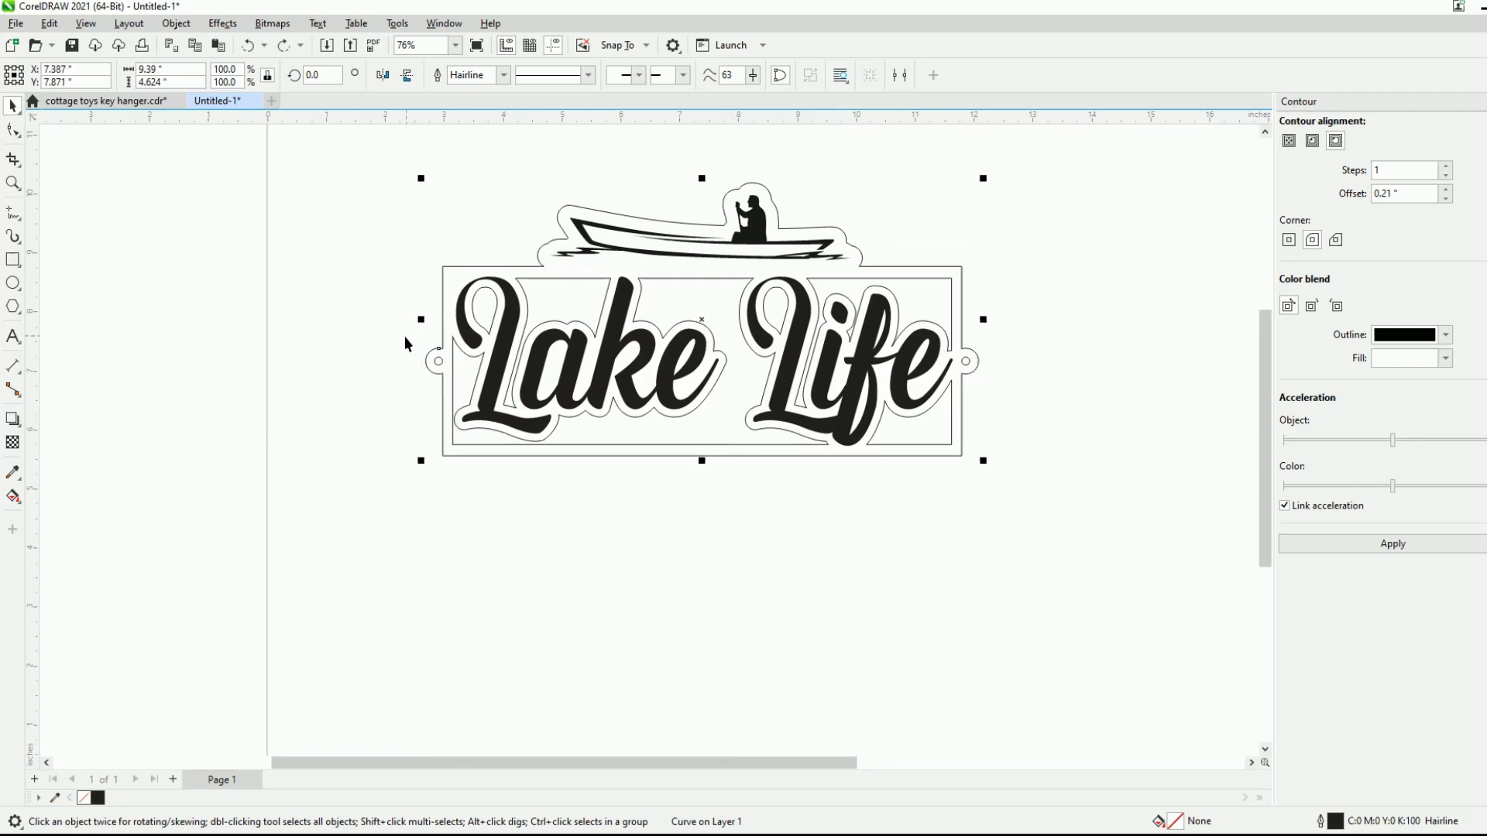
- Duplicate the sign's outer outline with both ring holes and place the copy below as backing, at about X 7.44 and Y 3.08 inches
left_click(448, 382, "shift")
left_click_drag(1015, 328, 961, 386)
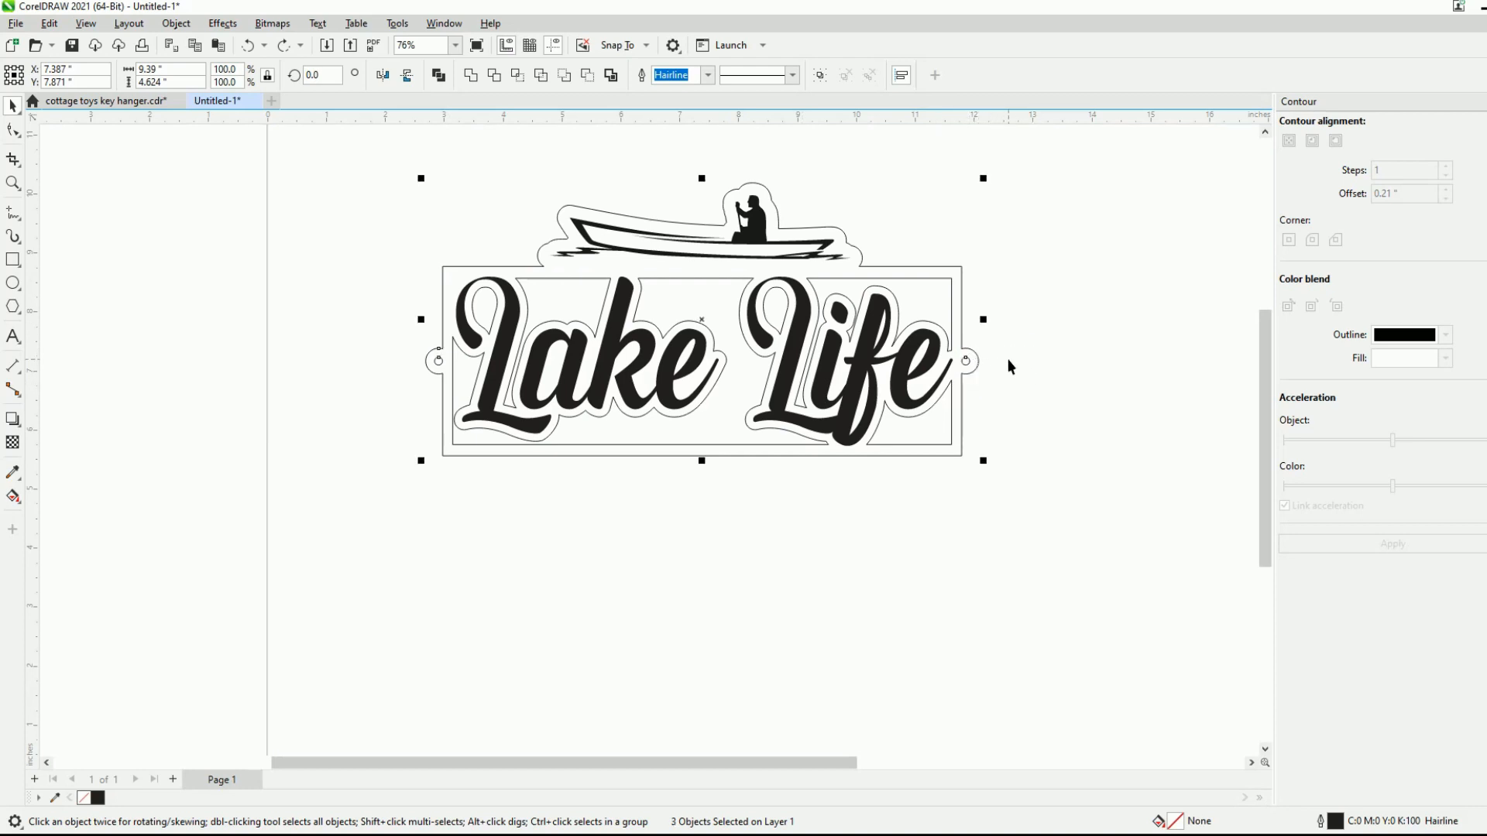
key("ctrl+d")
left_click_drag(709, 310, 705, 602)
scroll(744, 372, "down", 1)
scroll(821, 574, "up", 1)
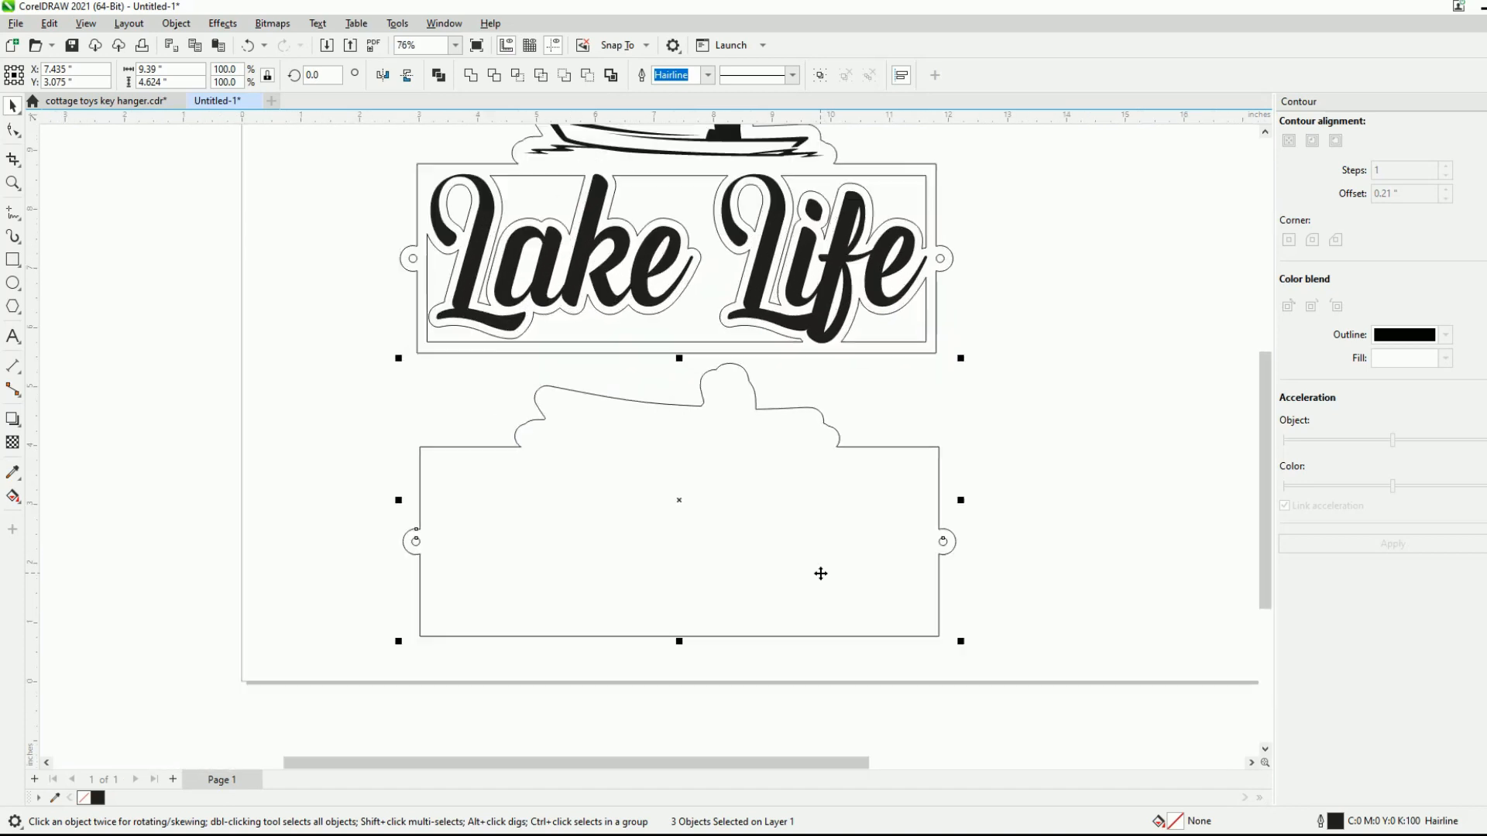
left_click(1000, 330)
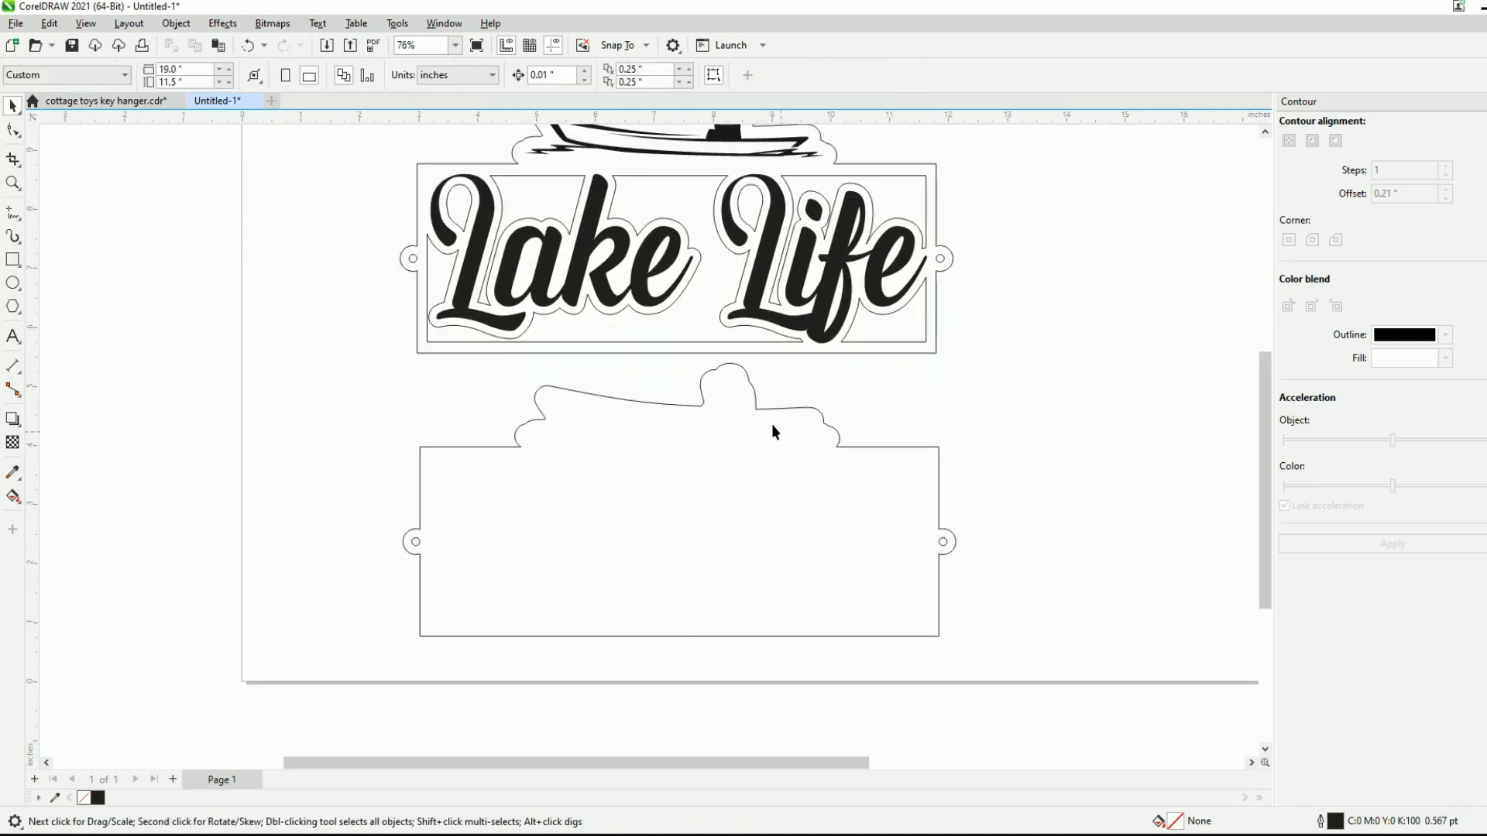
- Group the Lake Life sign together with its backing and set the group's rotation angle to 90 degrees
scroll(806, 584, "down", 2)
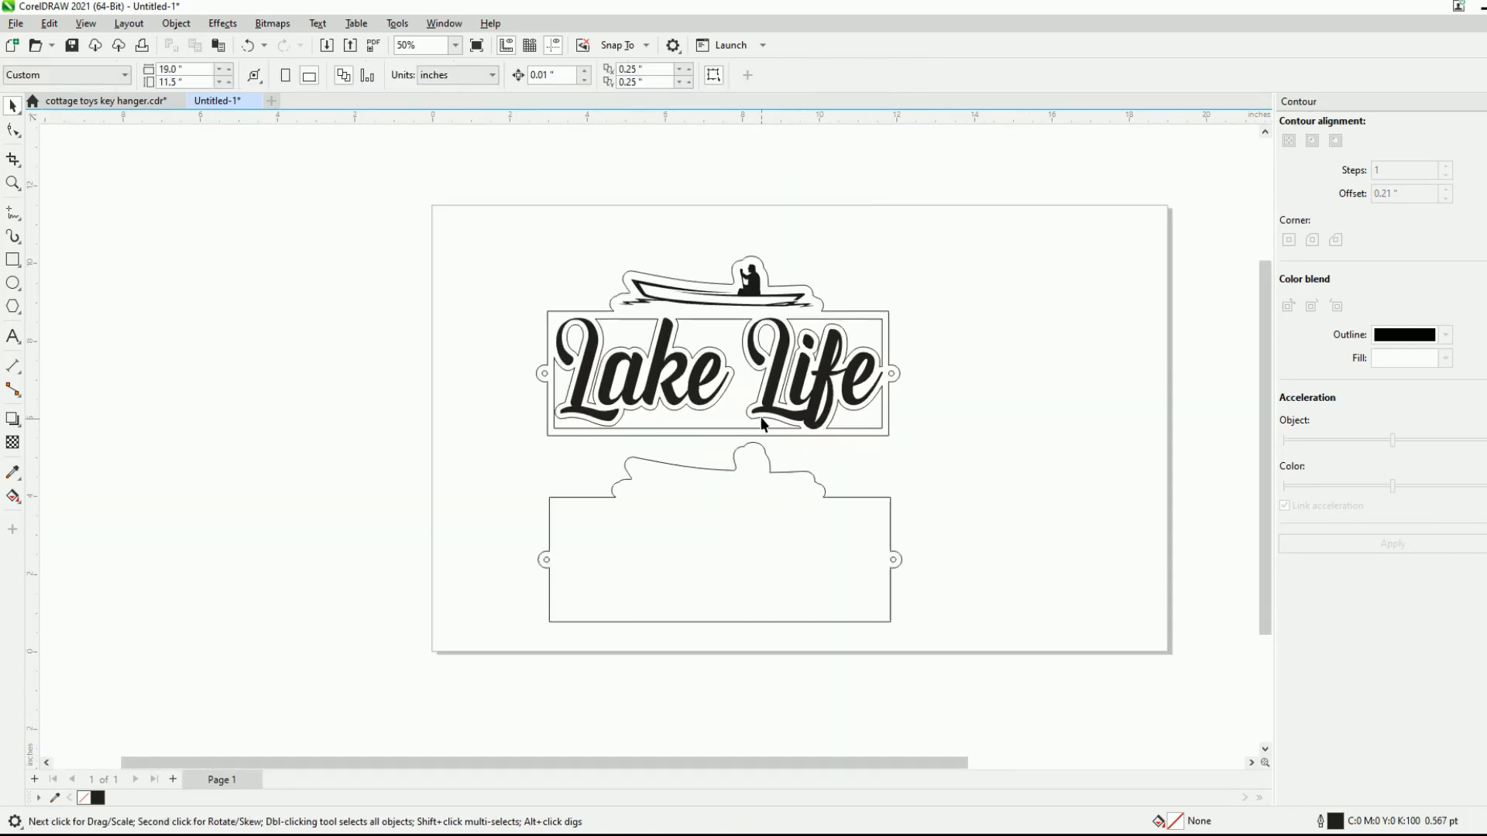
scroll(762, 421, "up", 1)
scroll(762, 341, "up", 1)
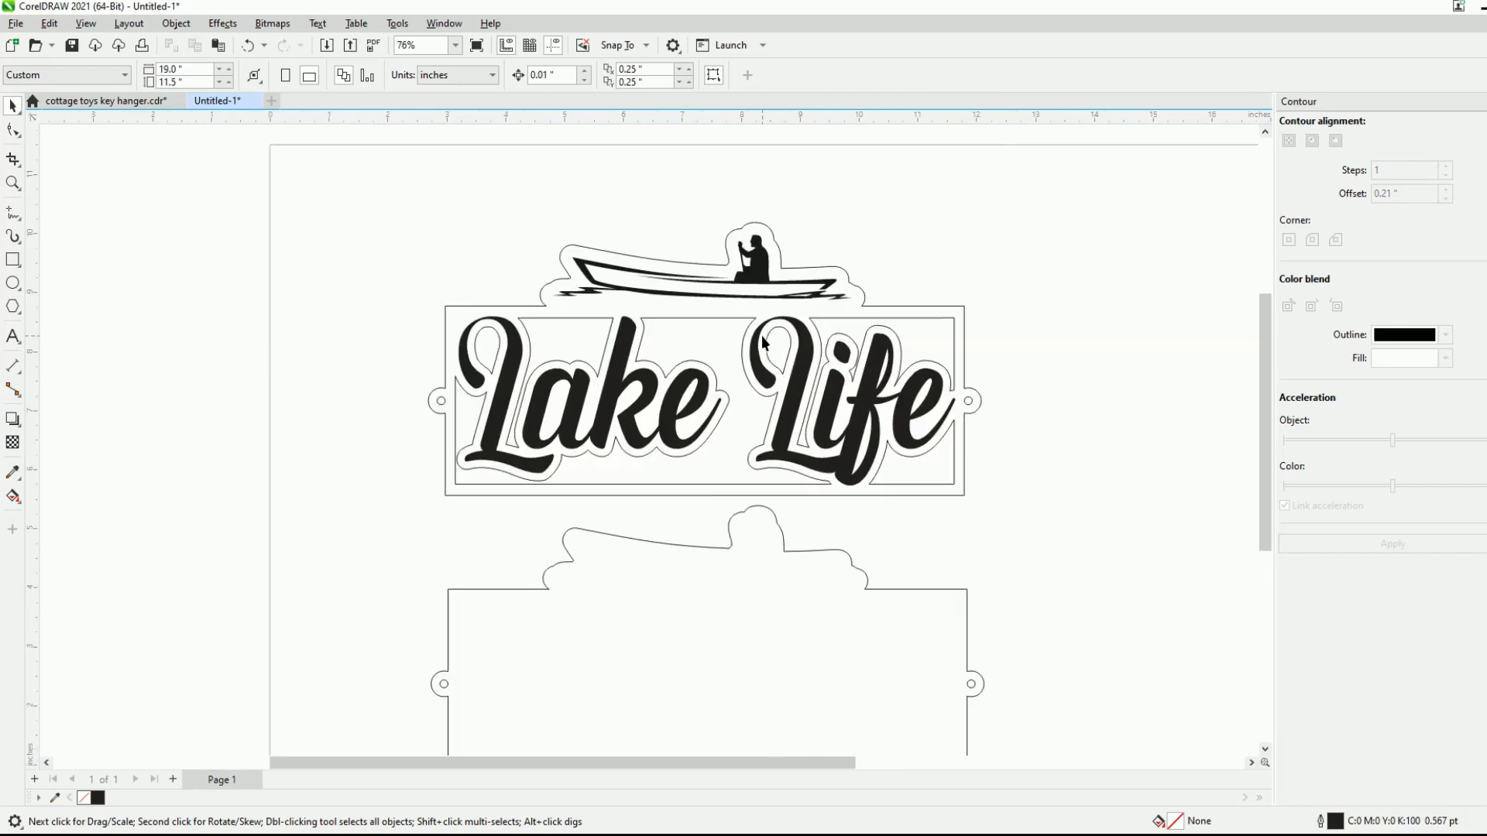
scroll(784, 306, "down", 1)
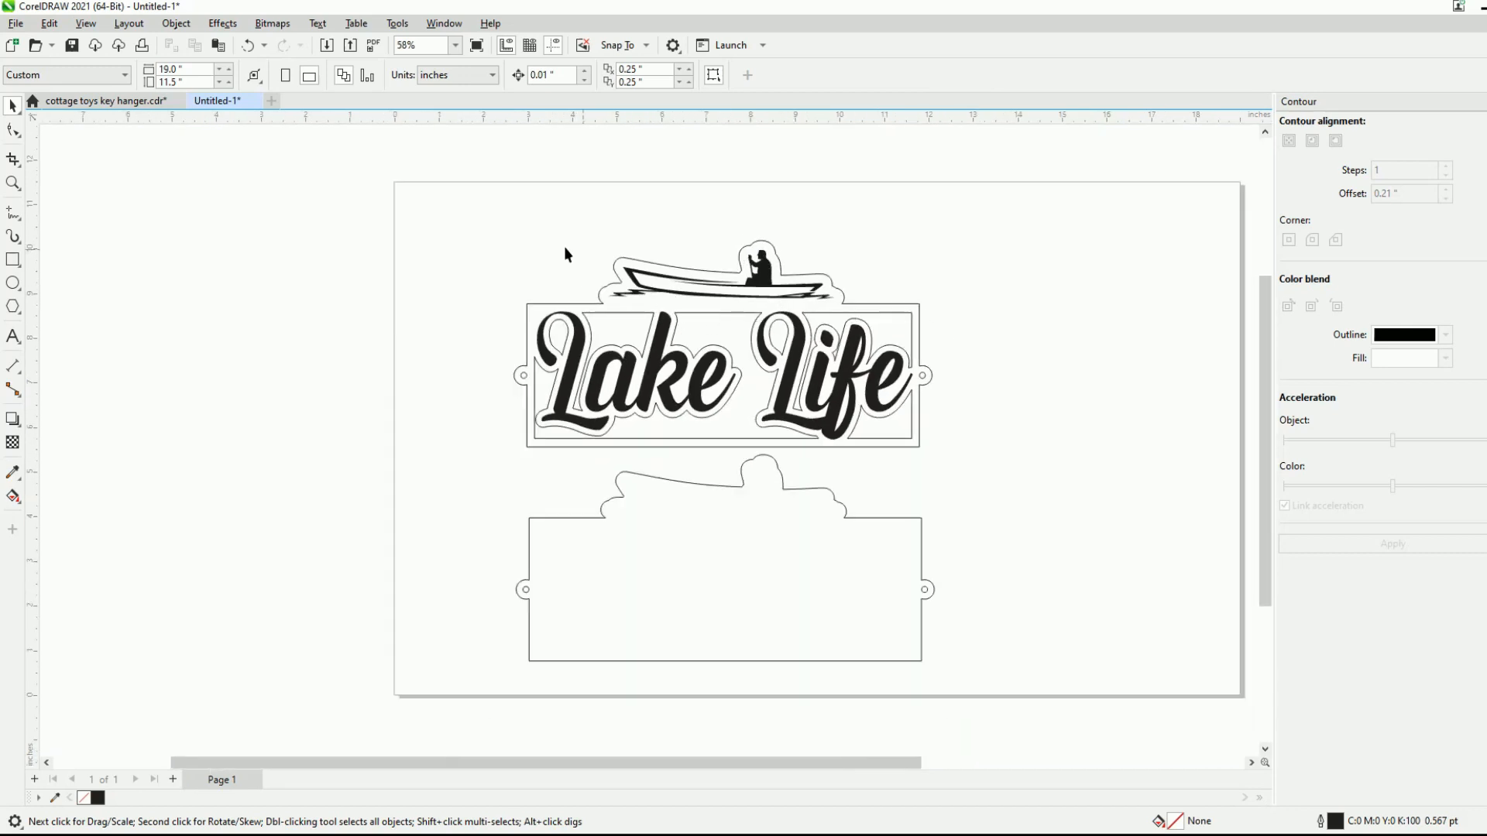
left_click_drag(476, 211, 1016, 699)
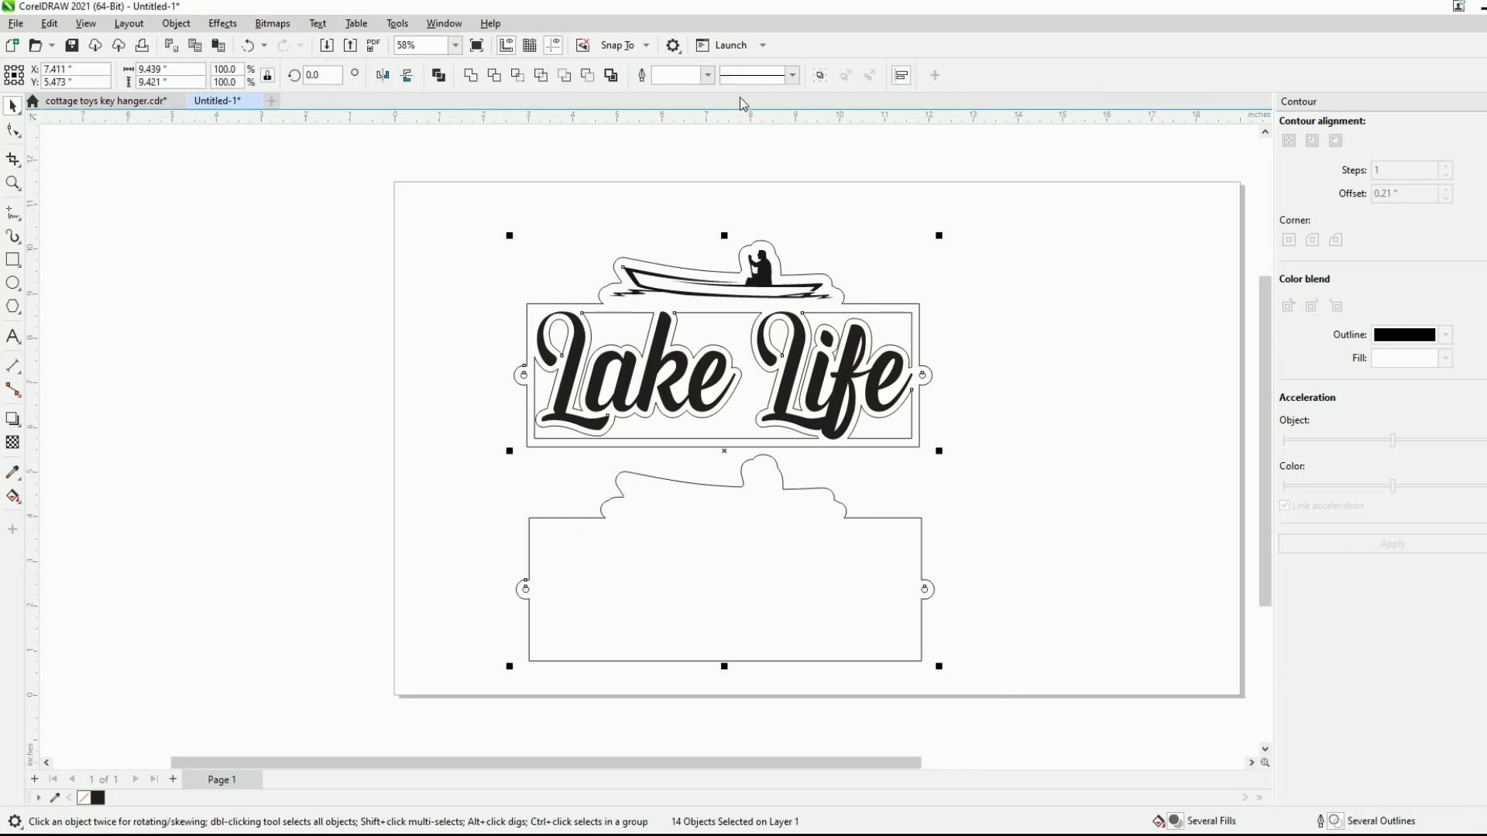
left_click(819, 75)
left_click(340, 75)
type("90")
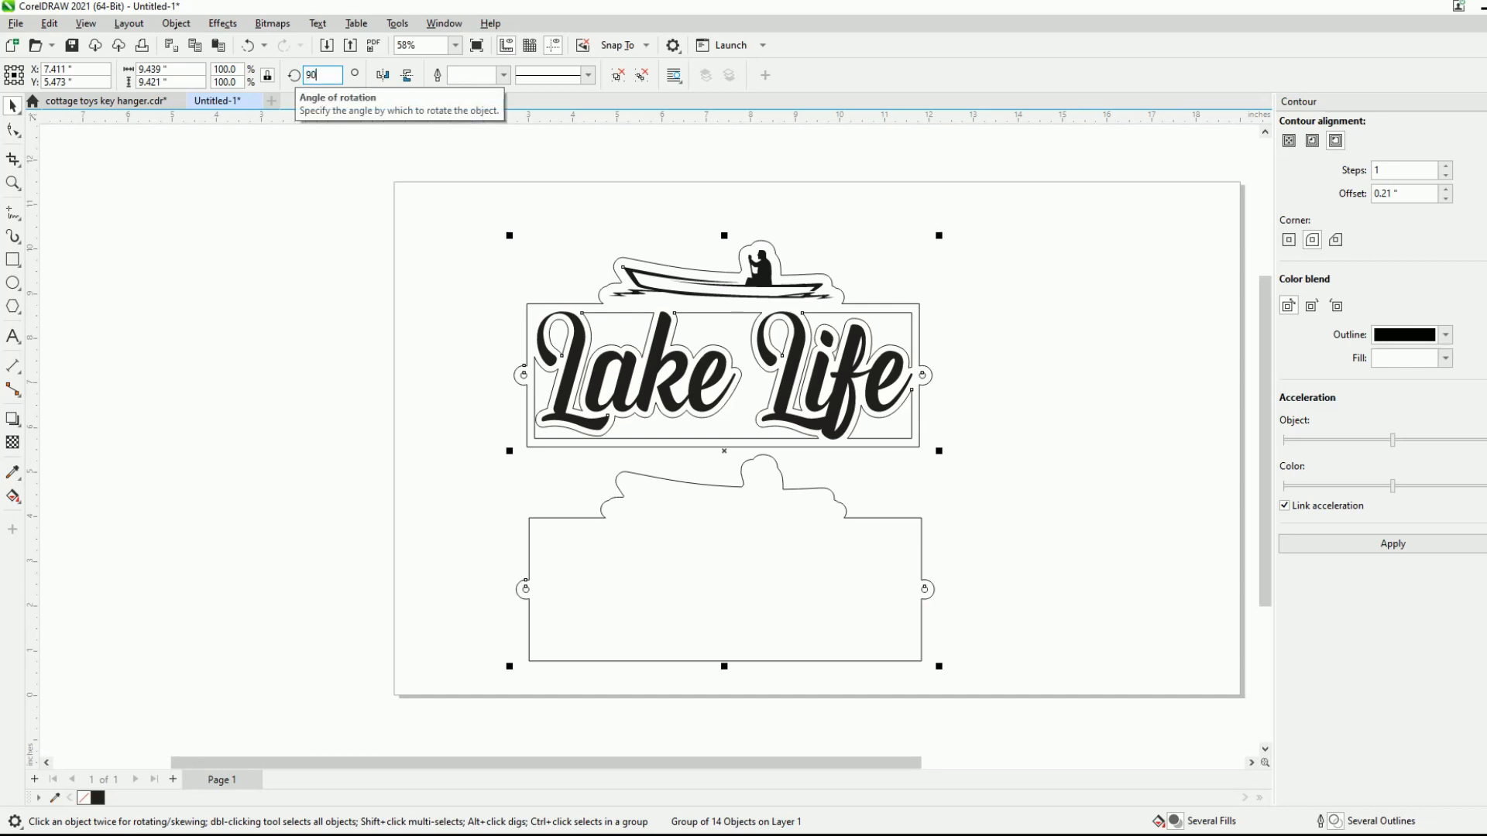
key("Return")
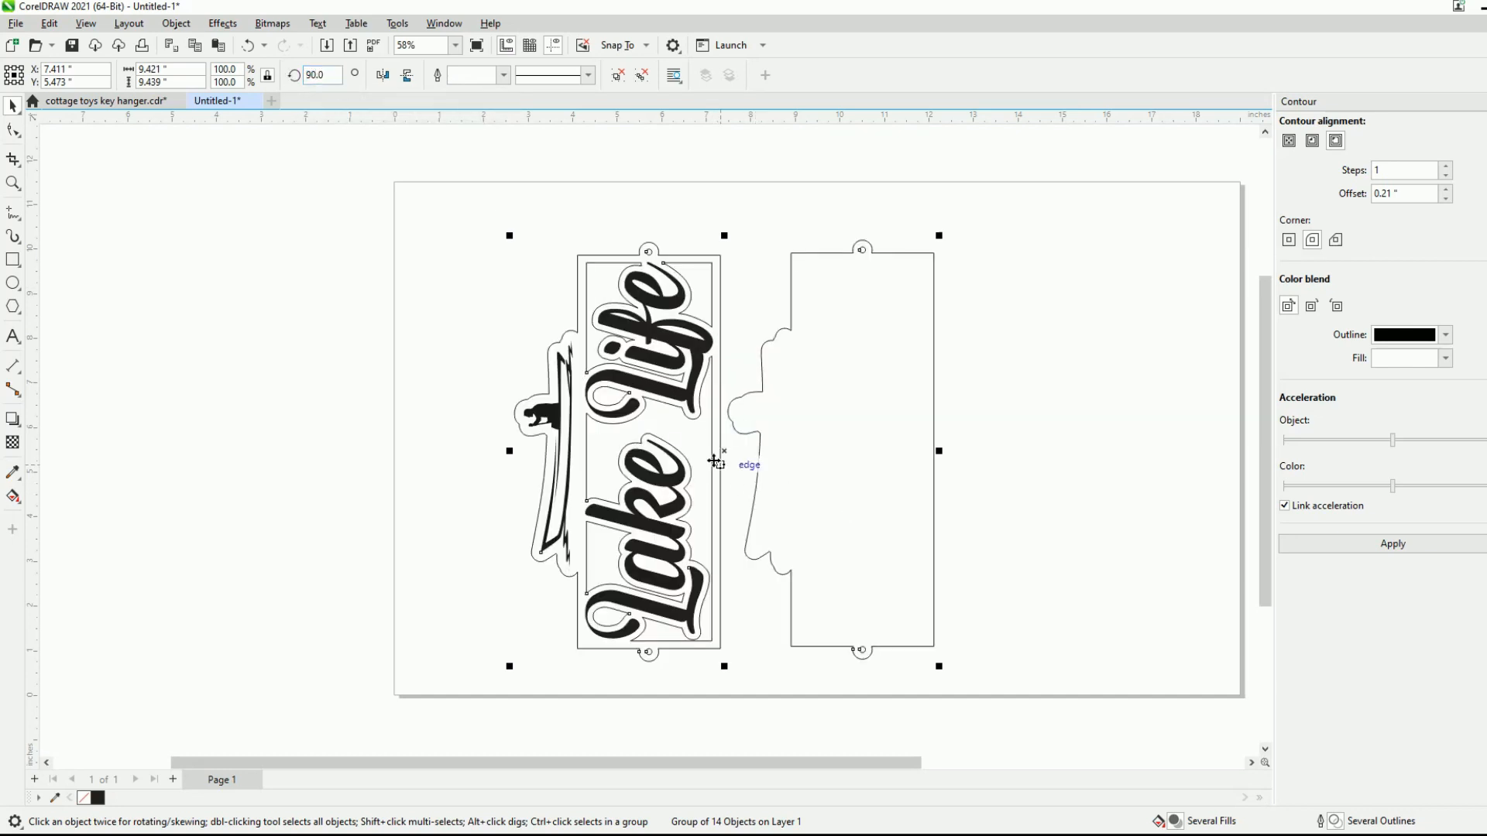
- Move the rotated group to the page's left edge, at about X 4.81 and Y 5.62 inches
left_click_drag(721, 452, 605, 445)
scroll(621, 408, "down", 1)
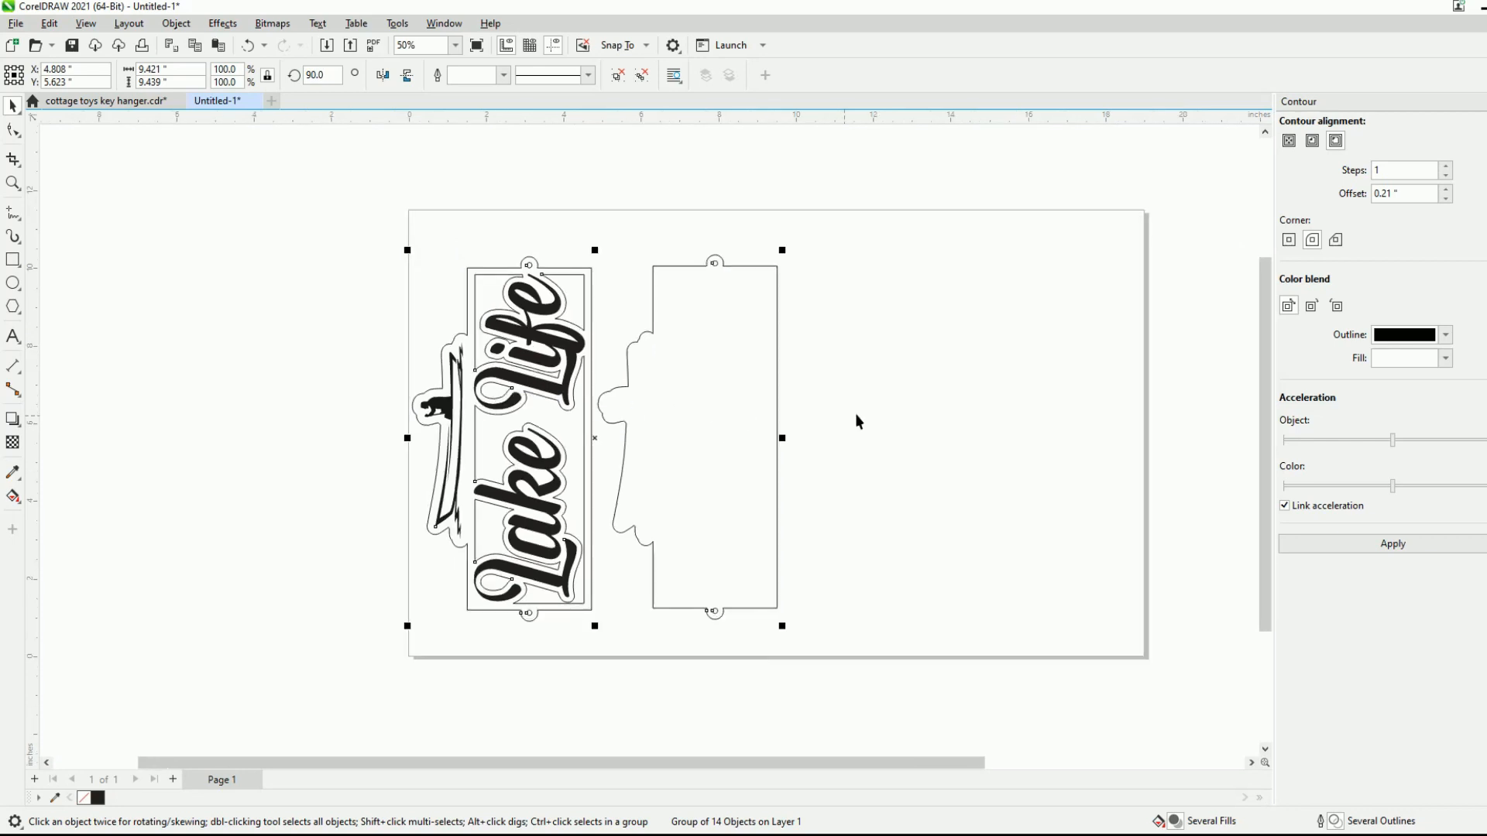
scroll(929, 397, "up", 1)
- Ungroup the sign and backing, and group only the backing outline with its two ring holes
left_click(764, 295)
left_click(691, 392)
left_click(796, 190)
left_click_drag(812, 188, 541, 701)
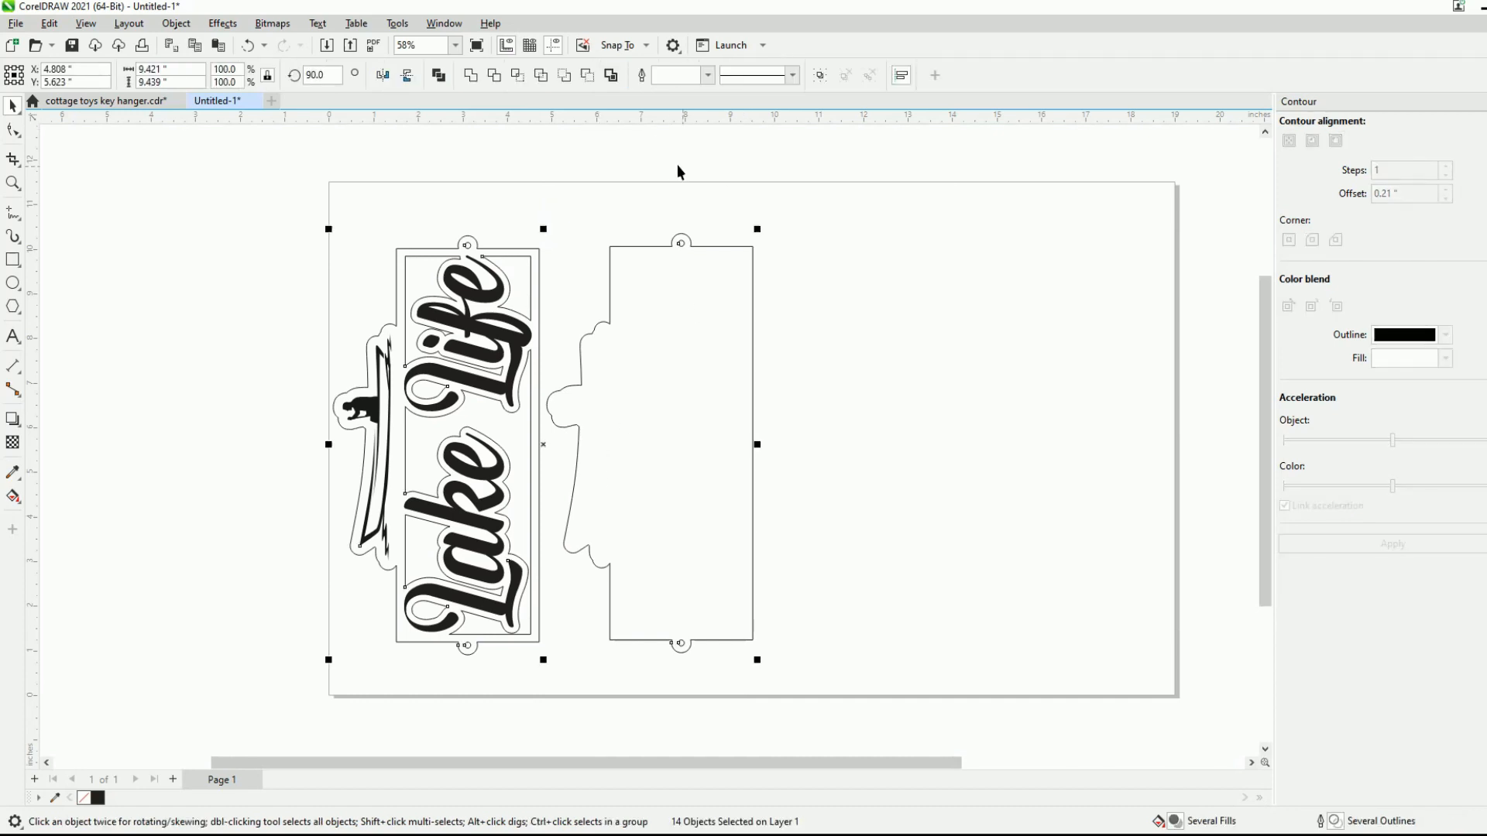
left_click(584, 228)
left_click_drag(540, 180, 825, 736)
key("ctrl+g")
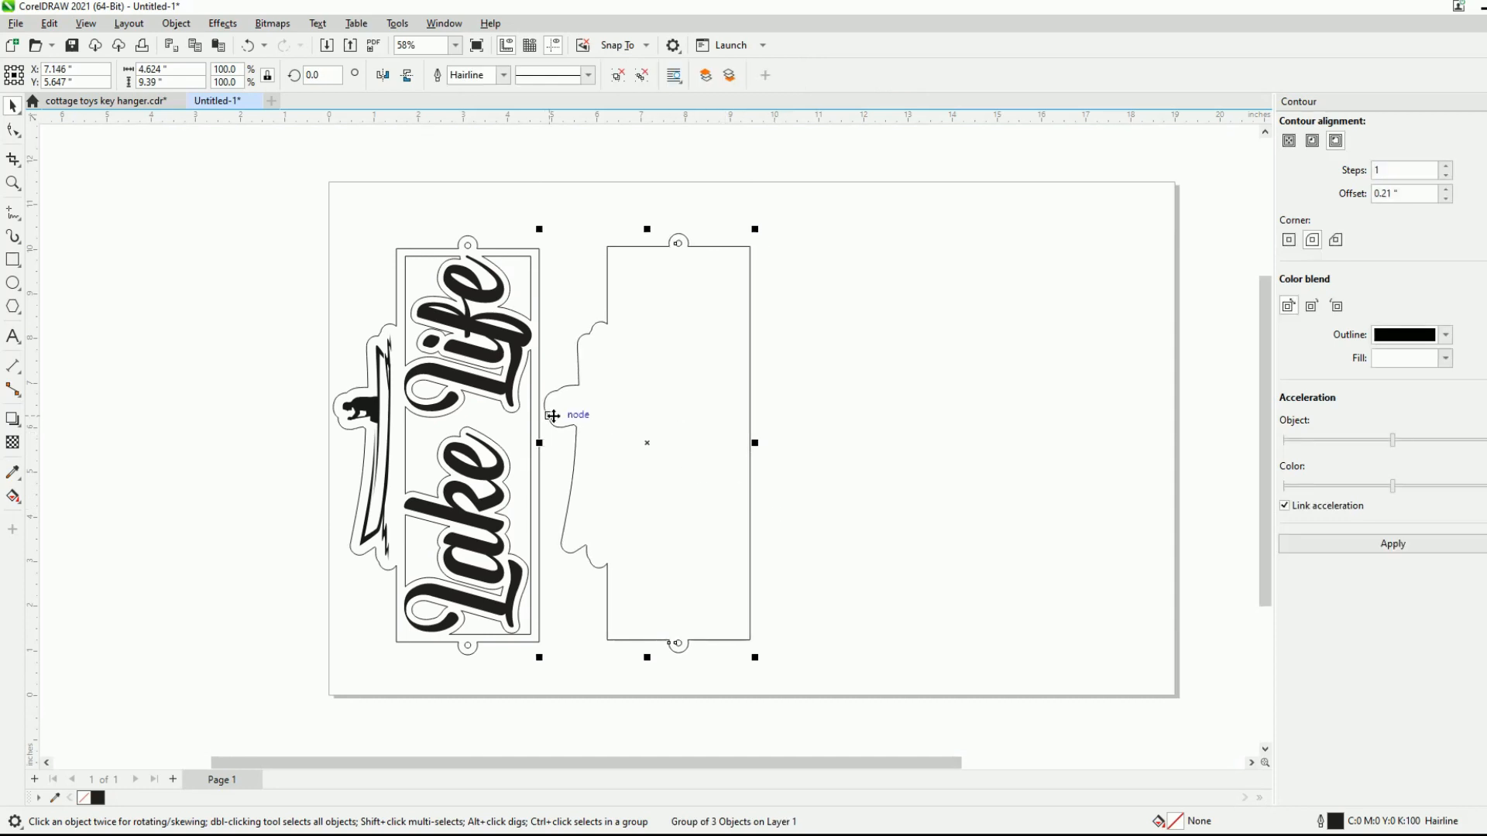
- Nudge the backing group toward the sign to about X 7.09 inches, keeping a narrow gap between them
scroll(546, 406, "up", 2)
key("Left")
key("Left")
key("Left")
key("Left")
key("Left")
key("Left")
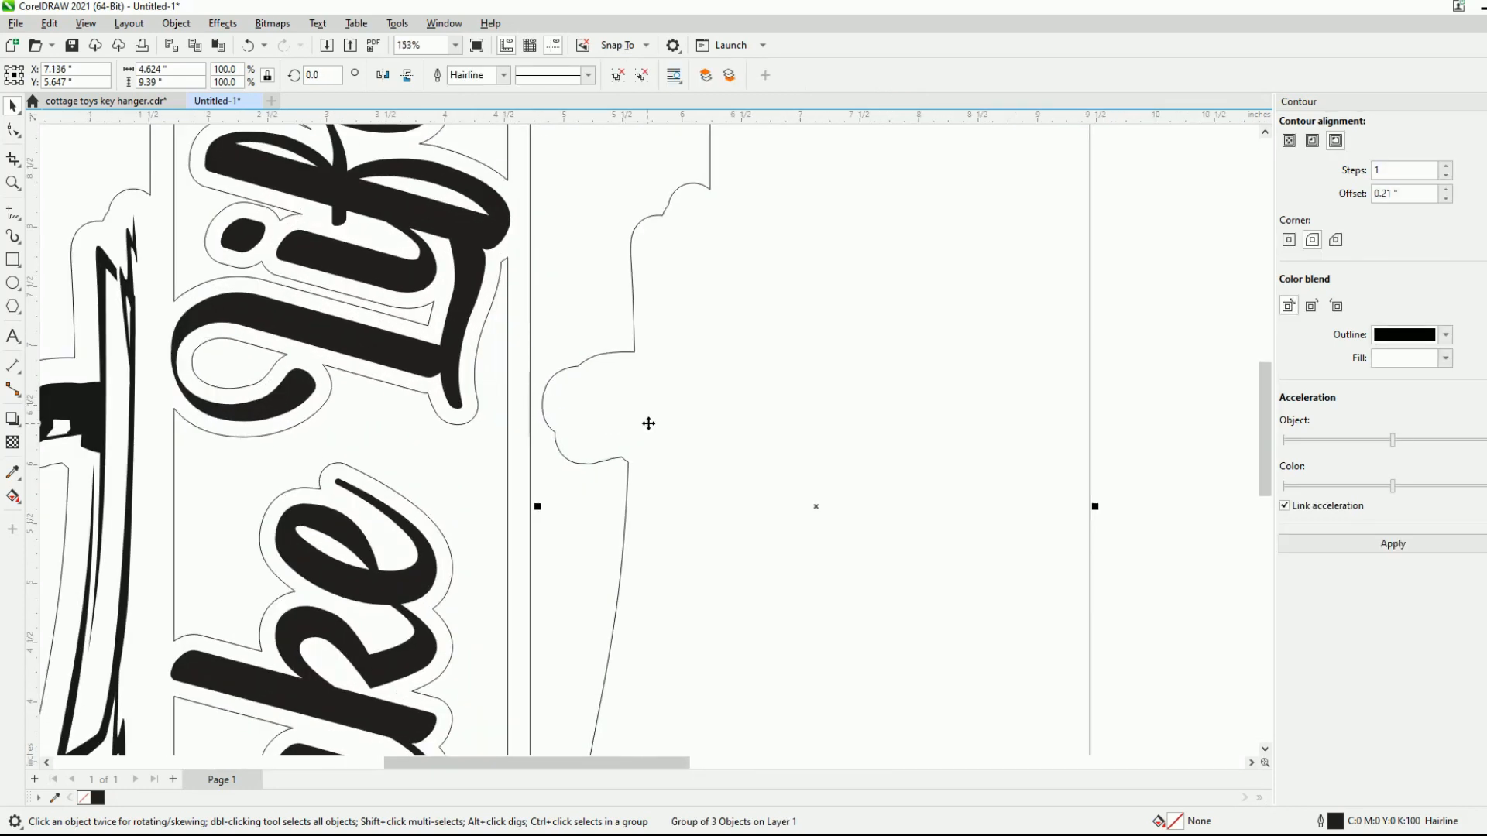
scroll(499, 419, "down", 2)
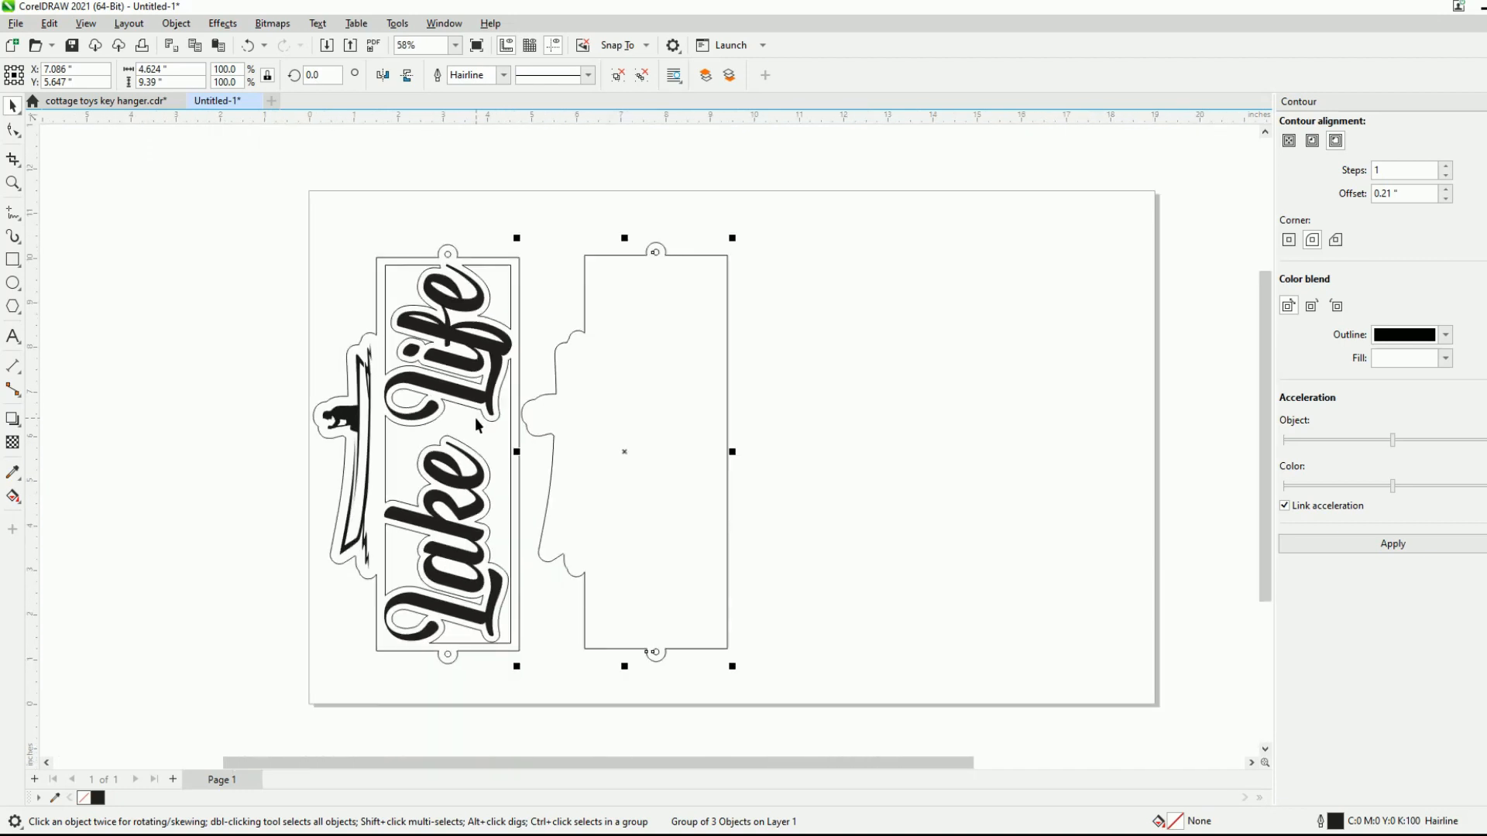
- Duplicate the sign and its backing and place the copy beside them, at about X 14.34 and Y 5.60 inches
left_click_drag(283, 199, 802, 718)
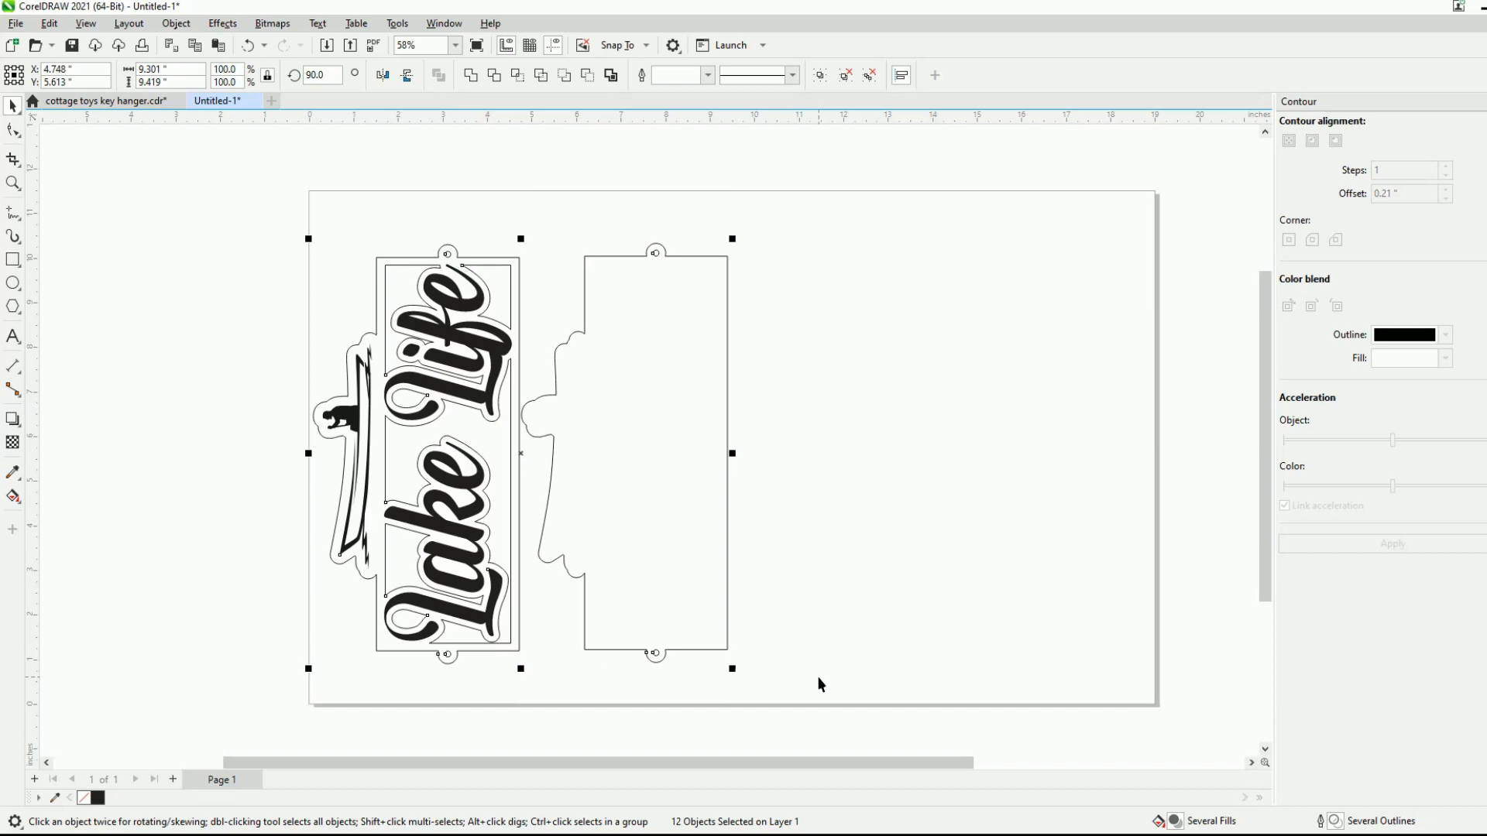
key("ctrl+d")
left_click_drag(529, 445, 946, 455)
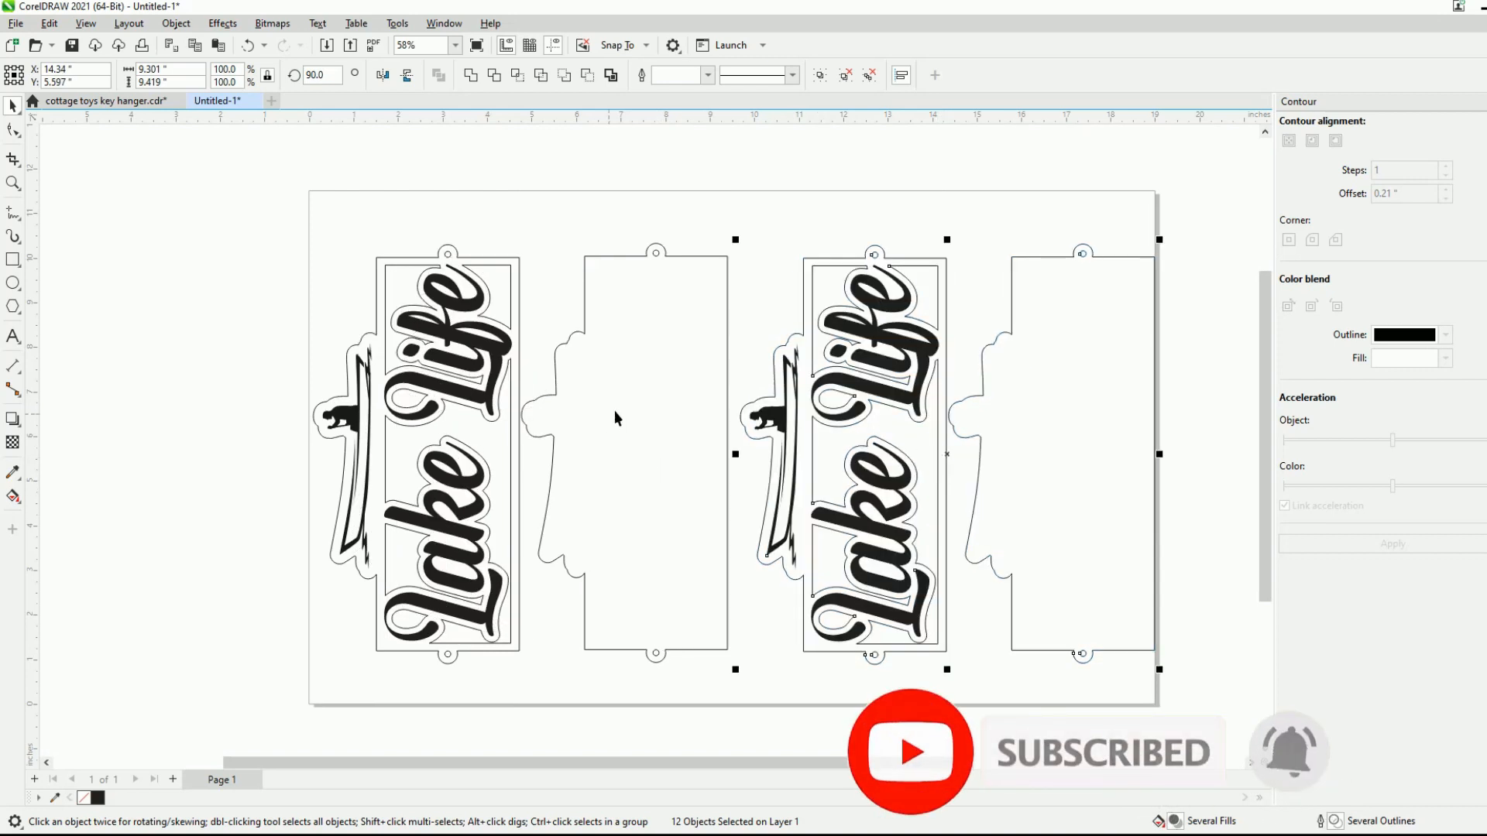
- Group the original sign and backing and set the group's rotation angle to 270 degrees
scroll(327, 318, "down", 1)
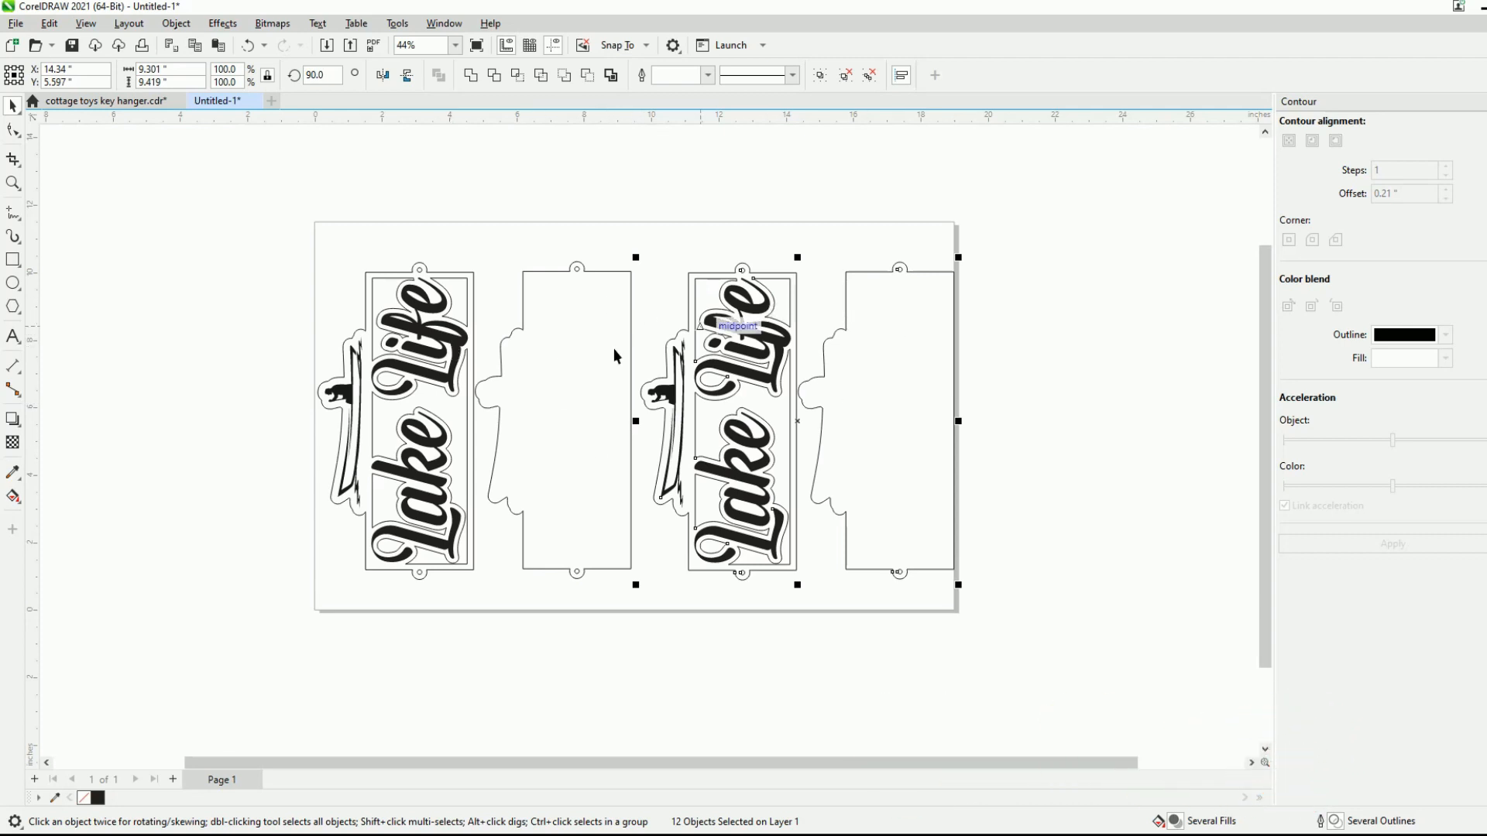
left_click_drag(299, 199, 640, 639)
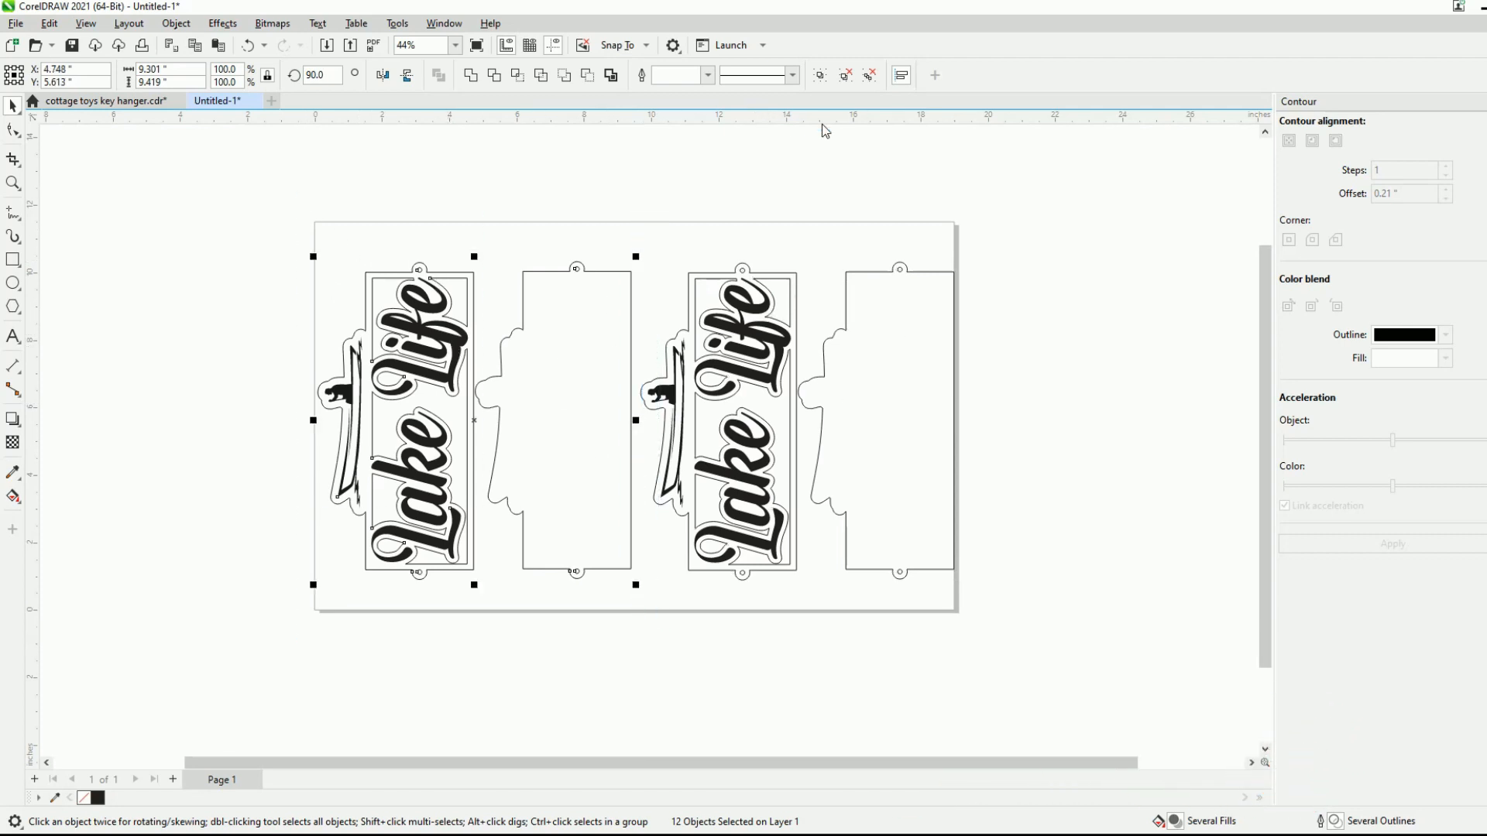
left_click(827, 75)
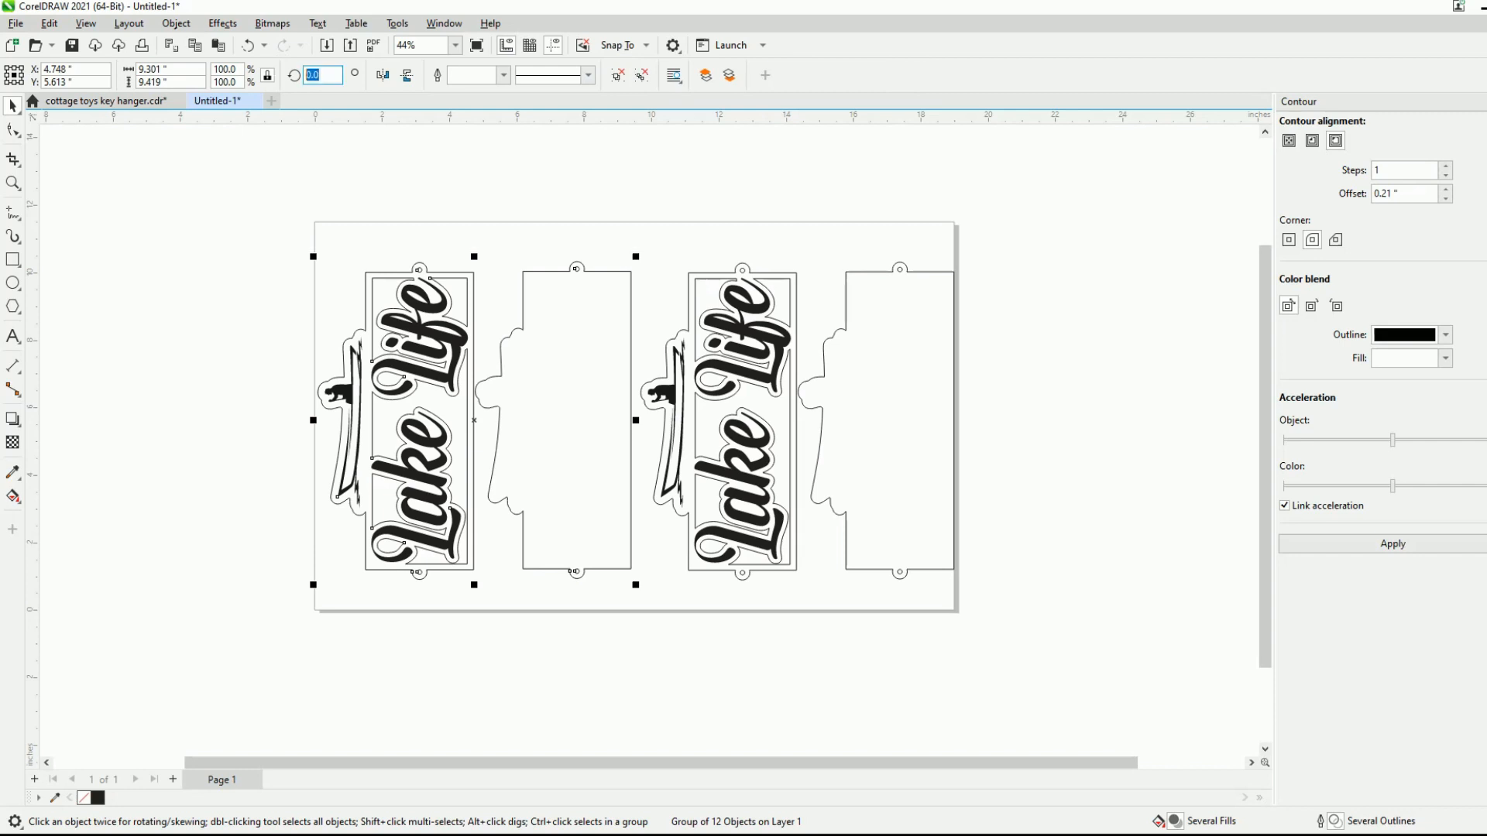
key("Return")
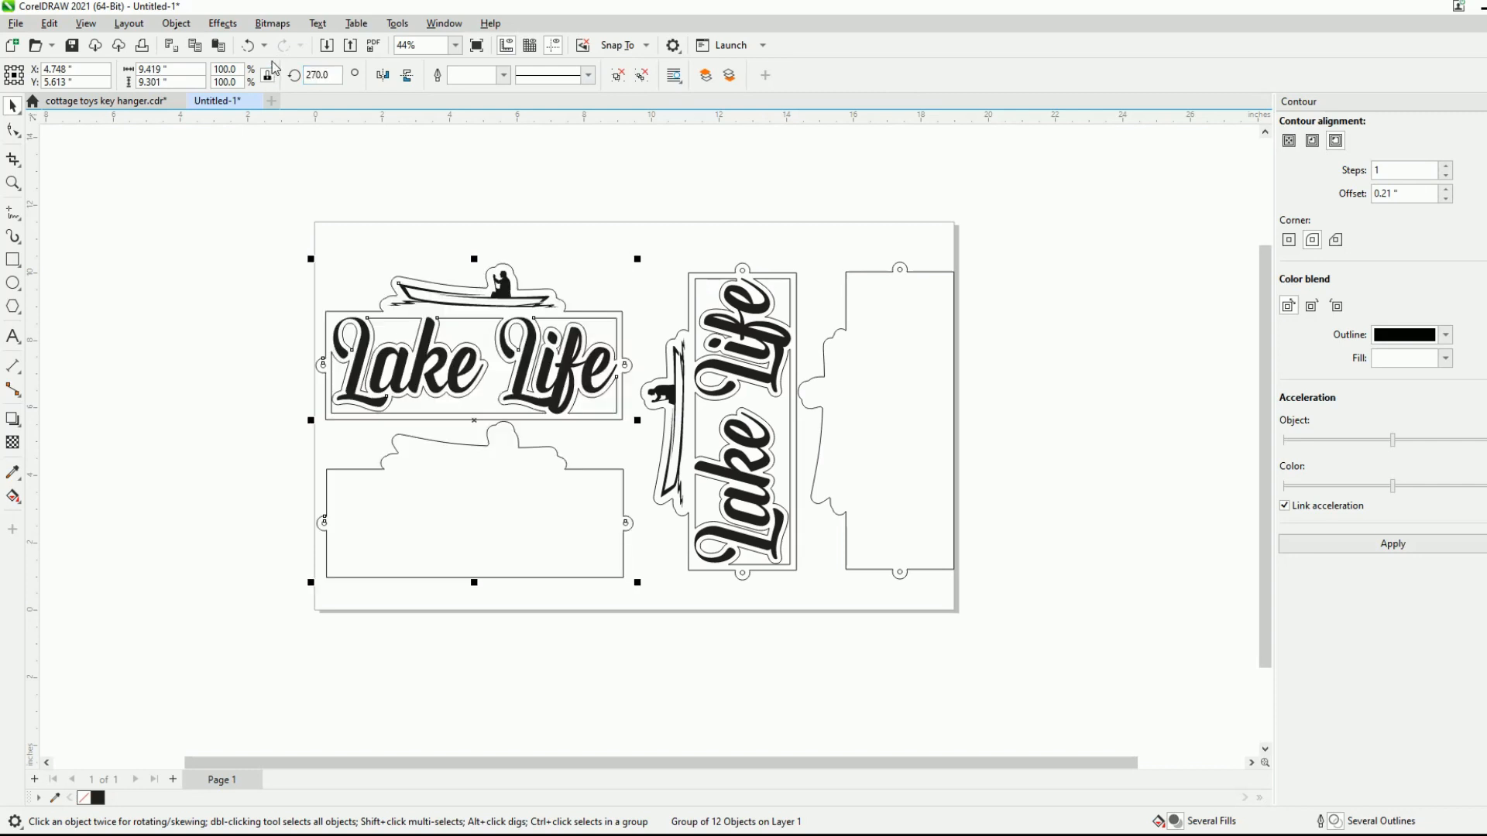
- Group the duplicated sign and backing and set their rotation angle to 270 degrees to match the original pair
left_click_drag(629, 203, 967, 535)
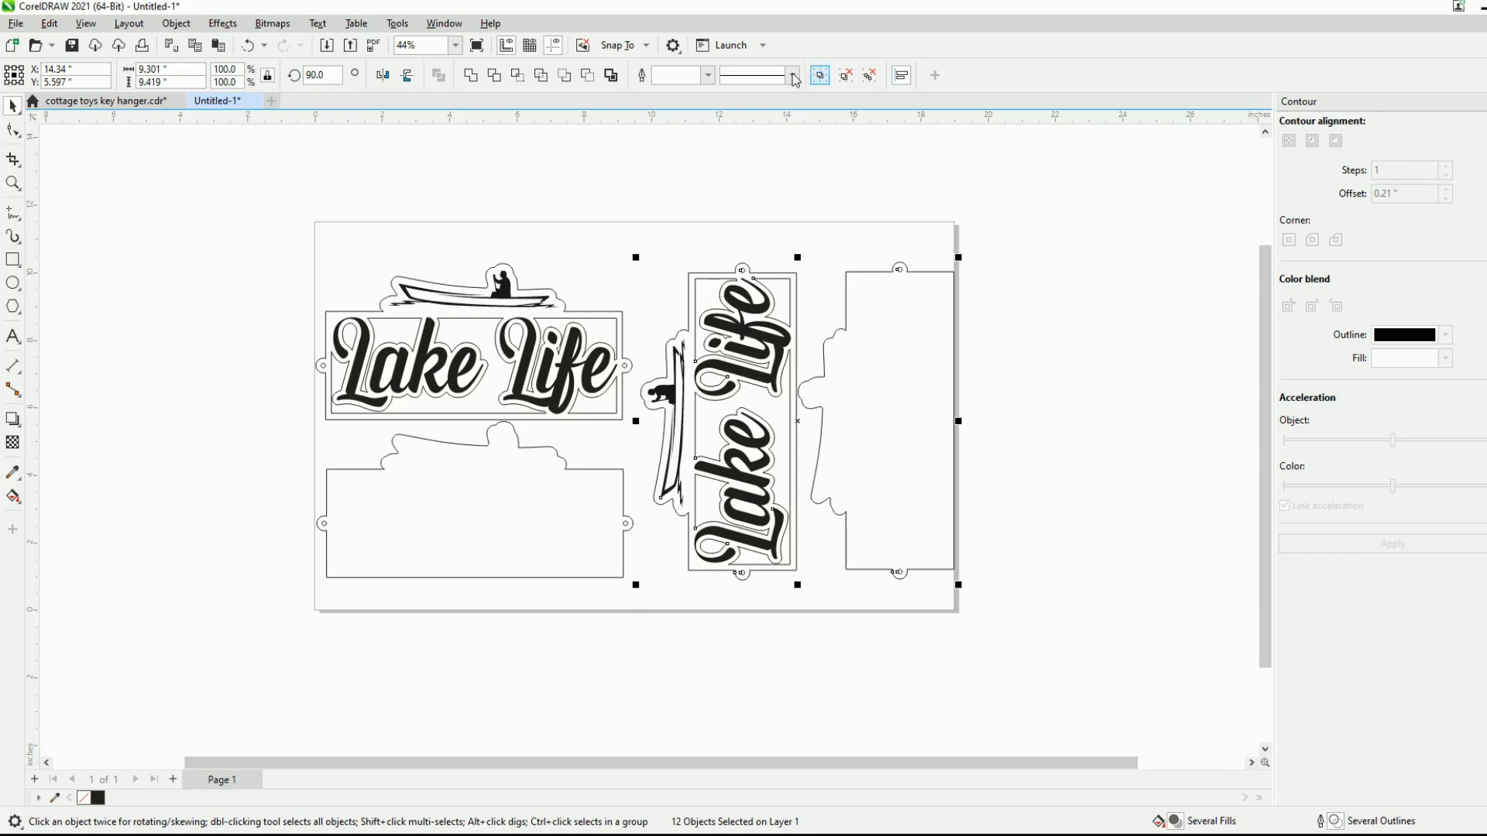
left_click(814, 75)
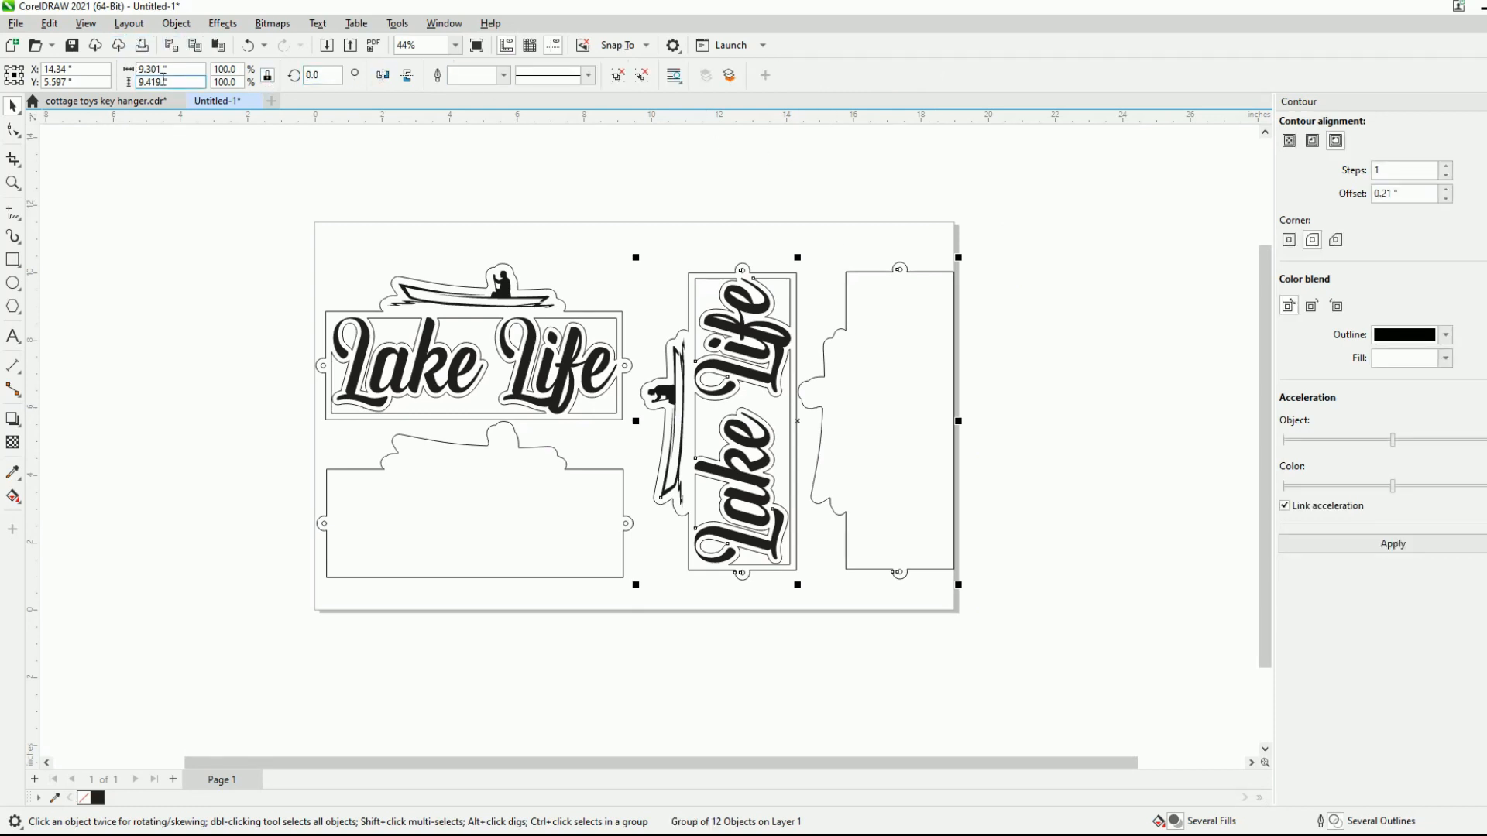
double_click(313, 75)
type("270")
key("Return")
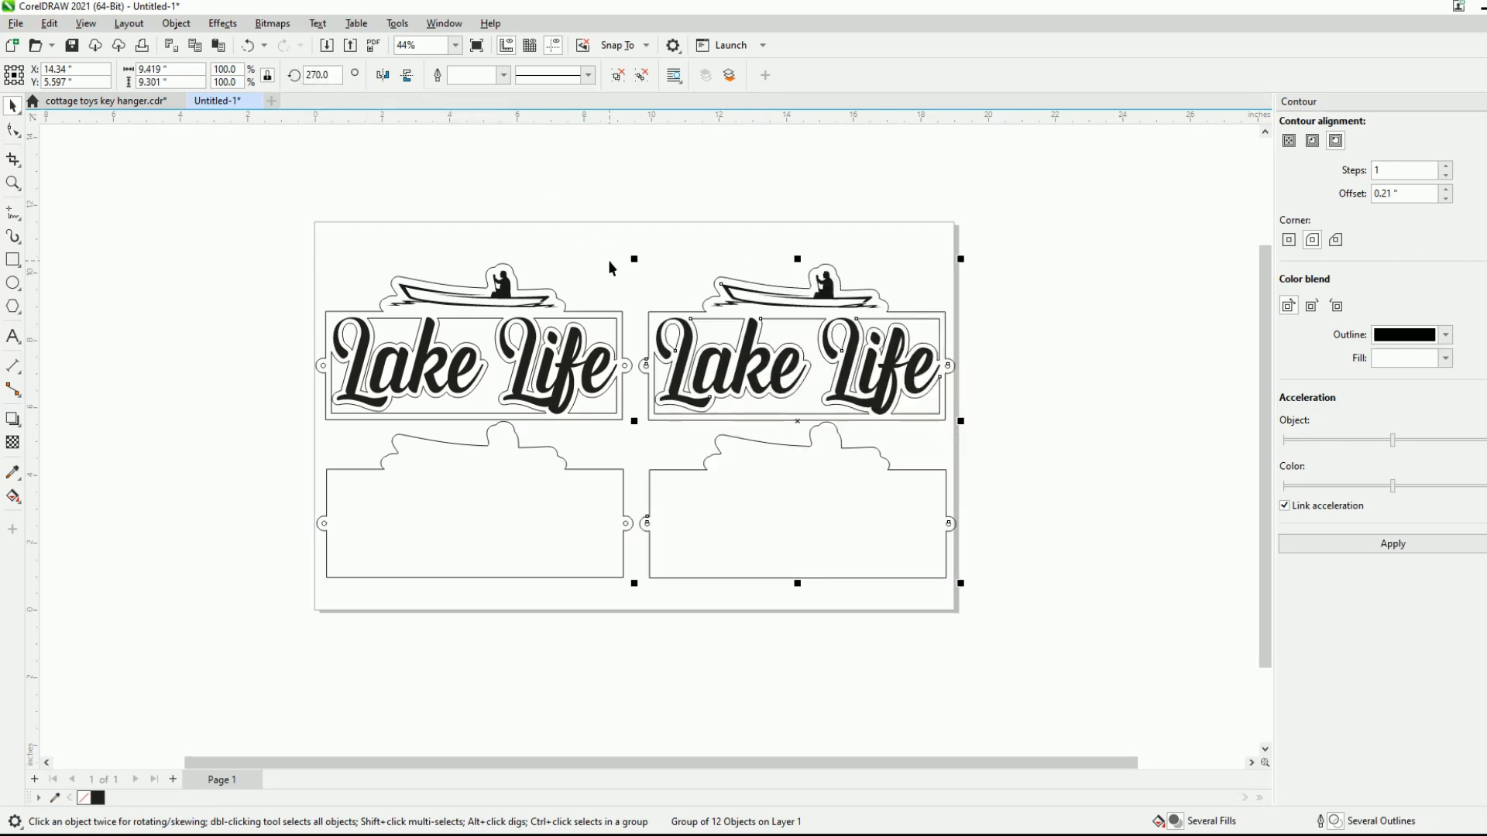
- Nudge the duplicated sign-and-backing group inward to about X 14.22 inches so its rings fit within the page
left_click(511, 192)
scroll(722, 522, "up", 1)
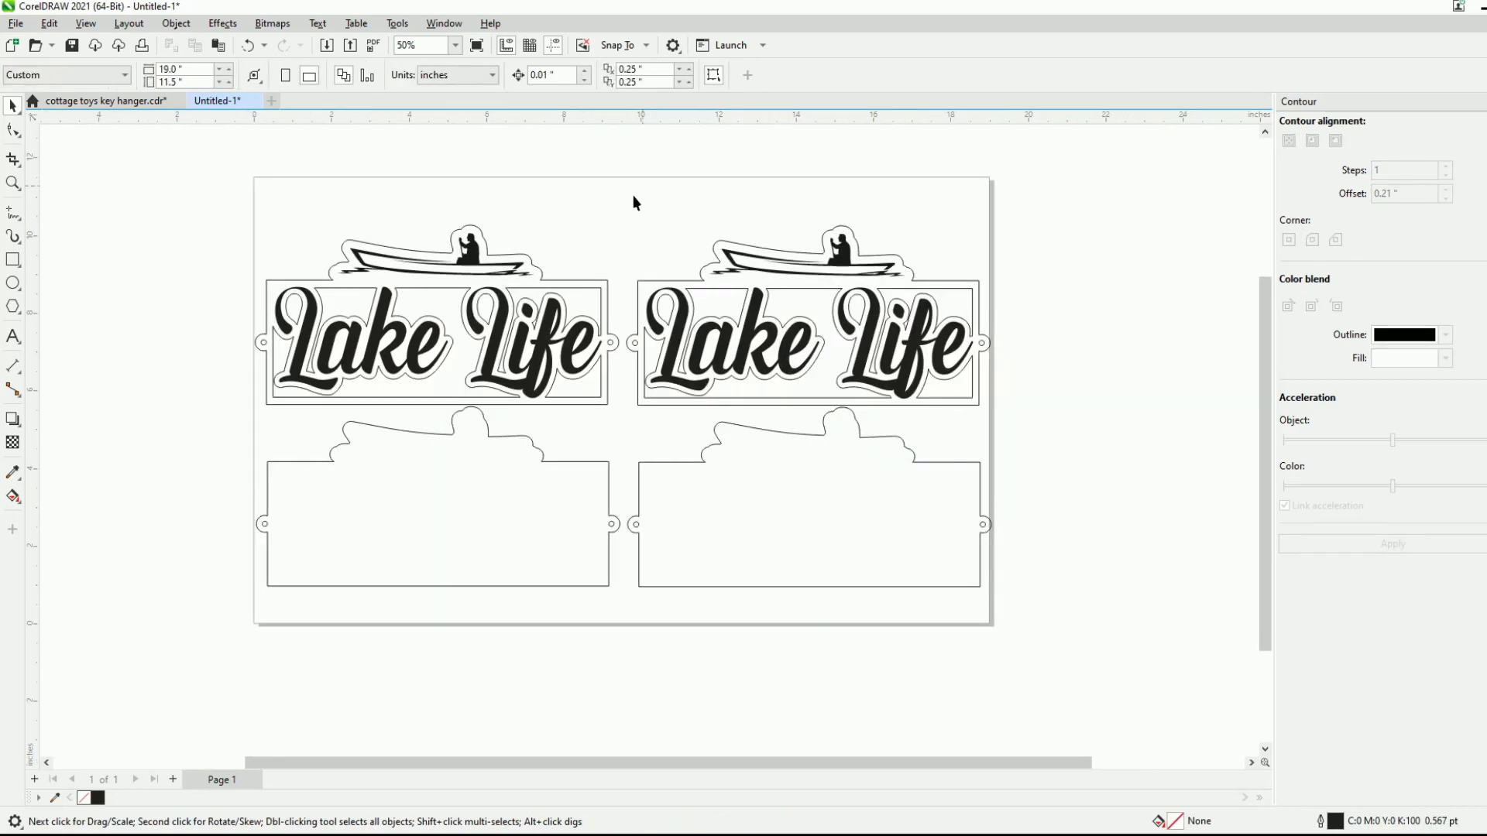
left_click_drag(627, 193, 1039, 645)
left_click(666, 292)
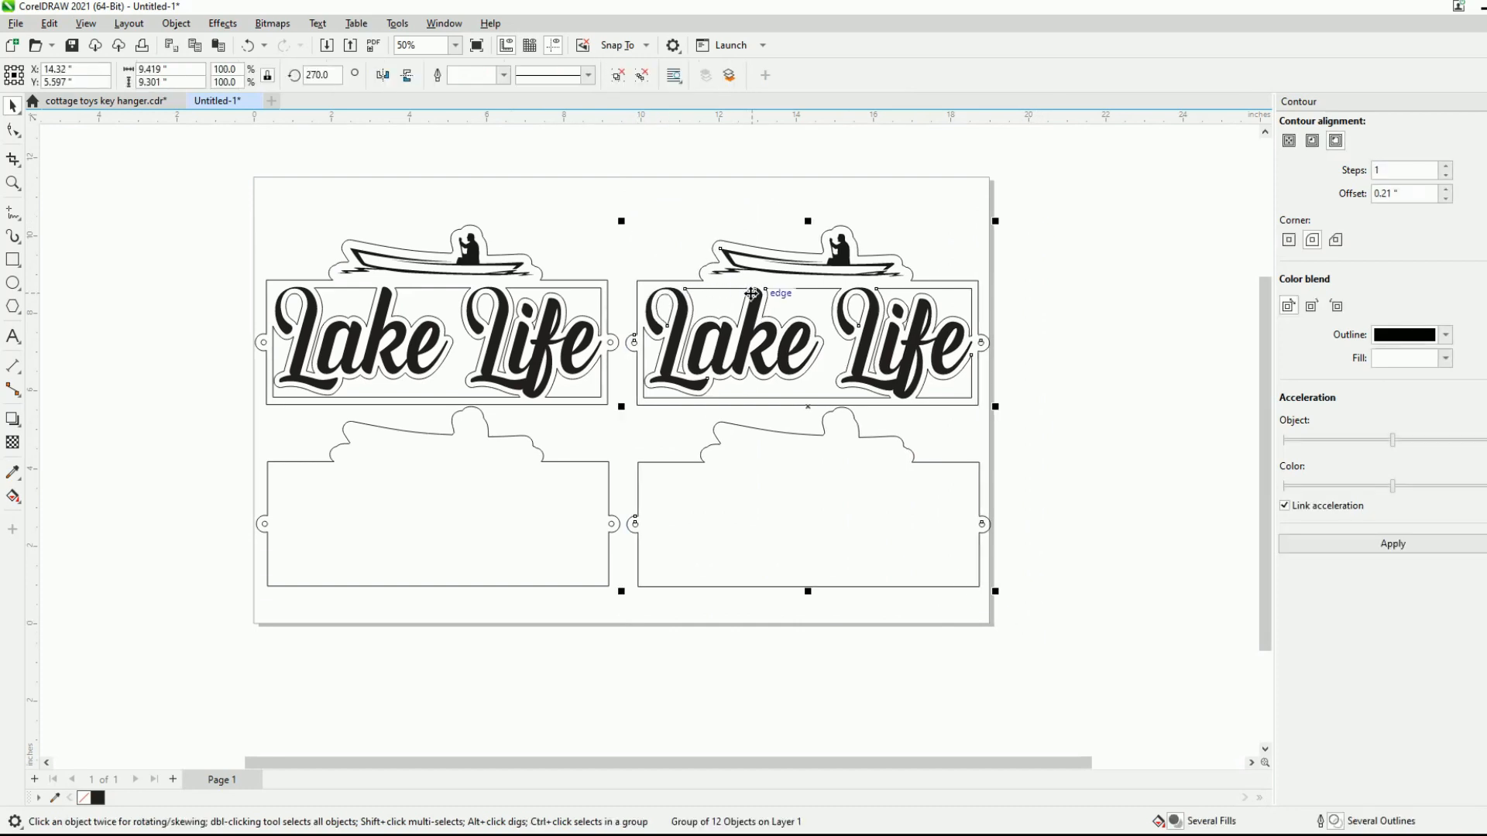
key("Left")
key("Left")
key("Left")
key("Left")
key("Left")
key("Left")
key("Left")
key("Left")
key("Left")
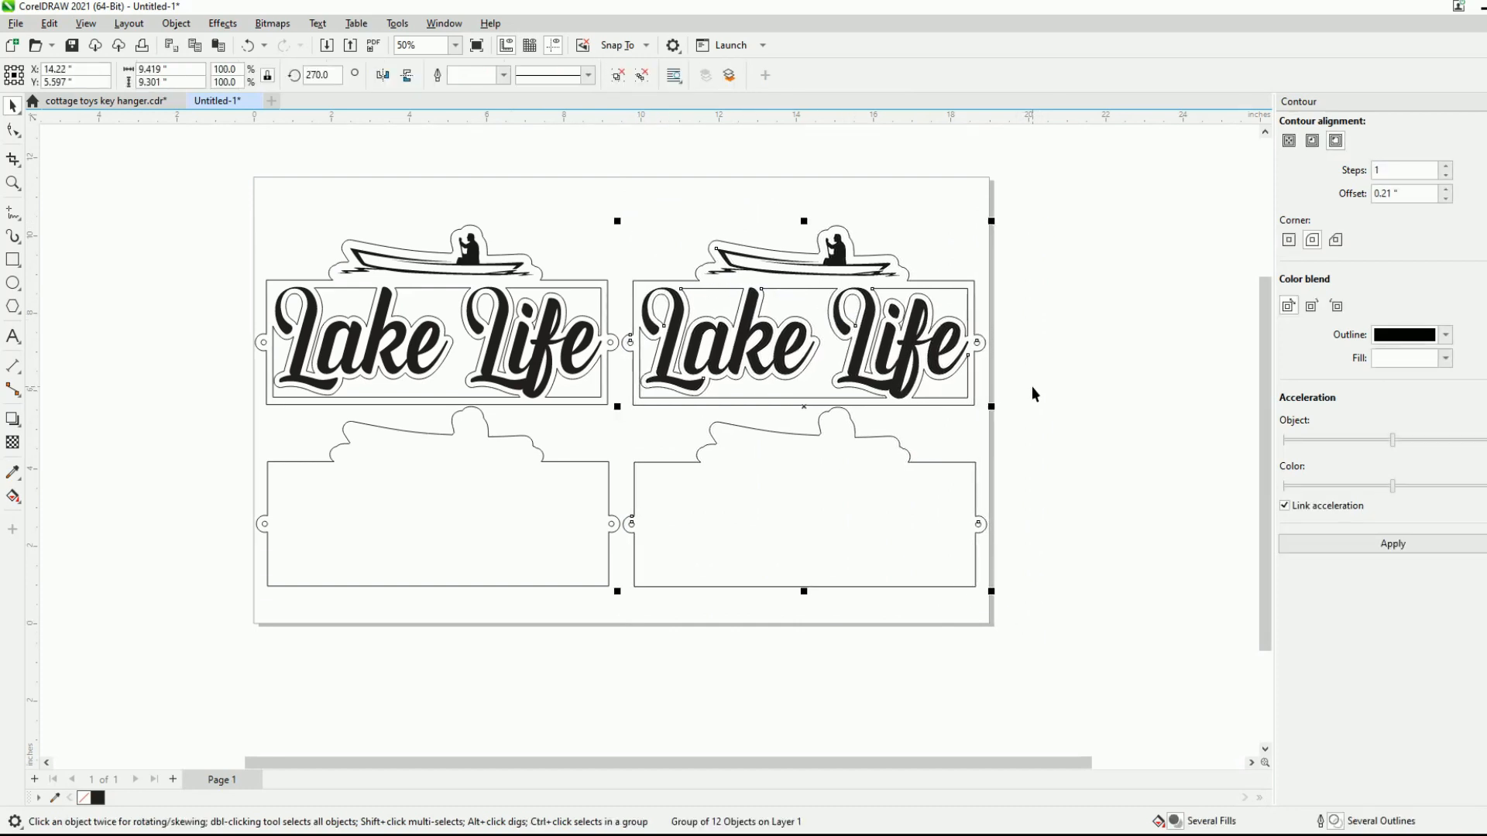
- Shift the original sign-and-backing group up and slightly inward to about X 4.92 and Y 6.11 inches, staggering the neighbouring rings
left_click_drag(224, 201, 629, 636)
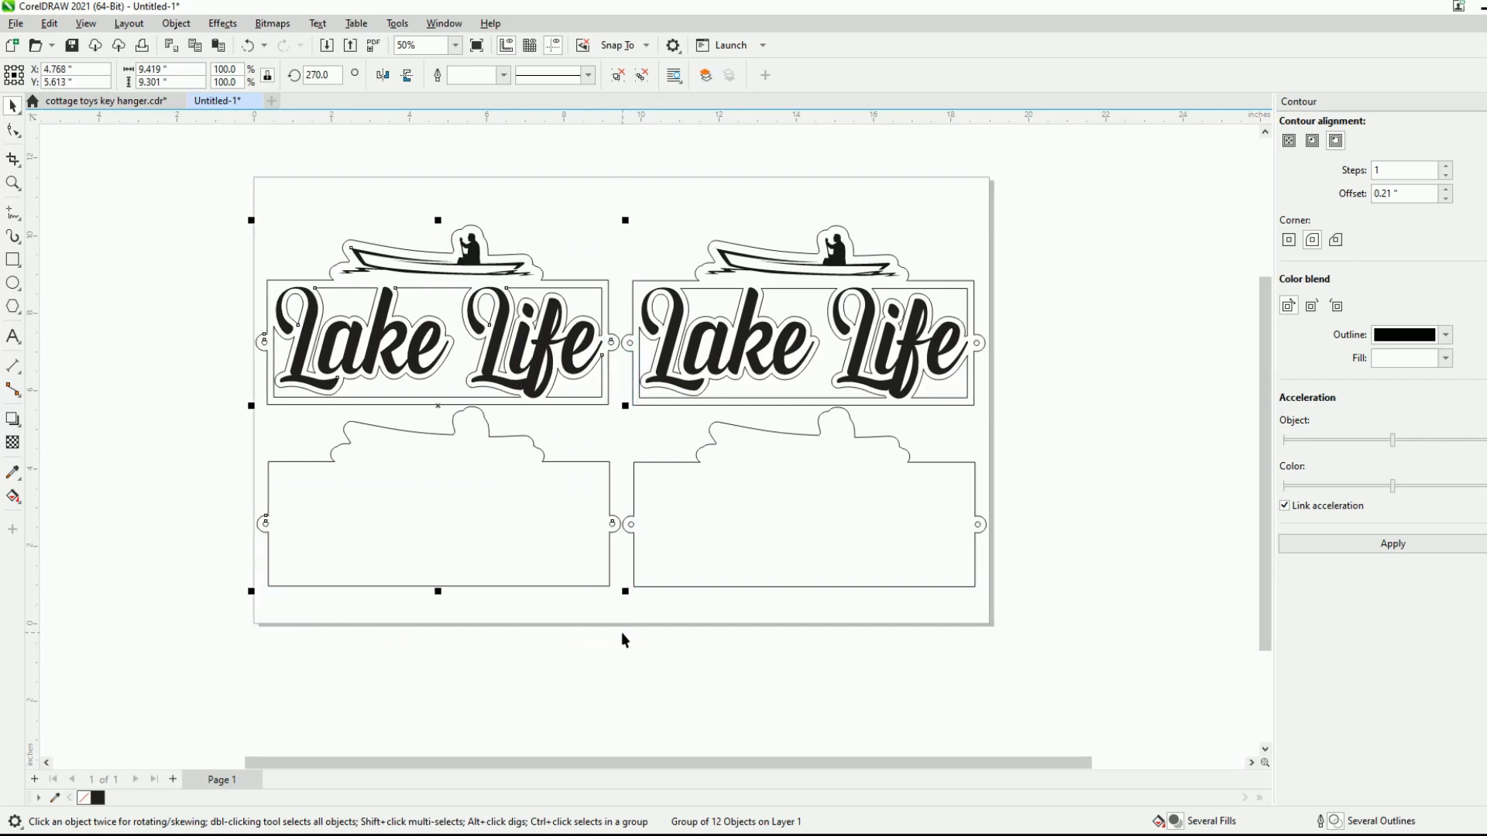
key("Up")
key("Up")
key("Up")
key("Up")
key("Up")
key("Up")
key("Up")
key("Up")
key("Up")
key("Up")
key("Up")
key("Up")
key("Up")
key("Up")
key("Up")
key("Up")
key("Up")
key("Up")
key("Up")
key("Up")
key("Up")
key("Up")
key("Up")
key("Up")
key("Up")
key("Up")
key("Up")
key("Up")
key("Up")
key("Up")
key("Up")
key("Up")
key("Up")
key("Up")
key("Up")
key("Up")
key("Up")
key("Up")
key("Up")
key("Up")
left_click_drag(437, 386, 443, 386)
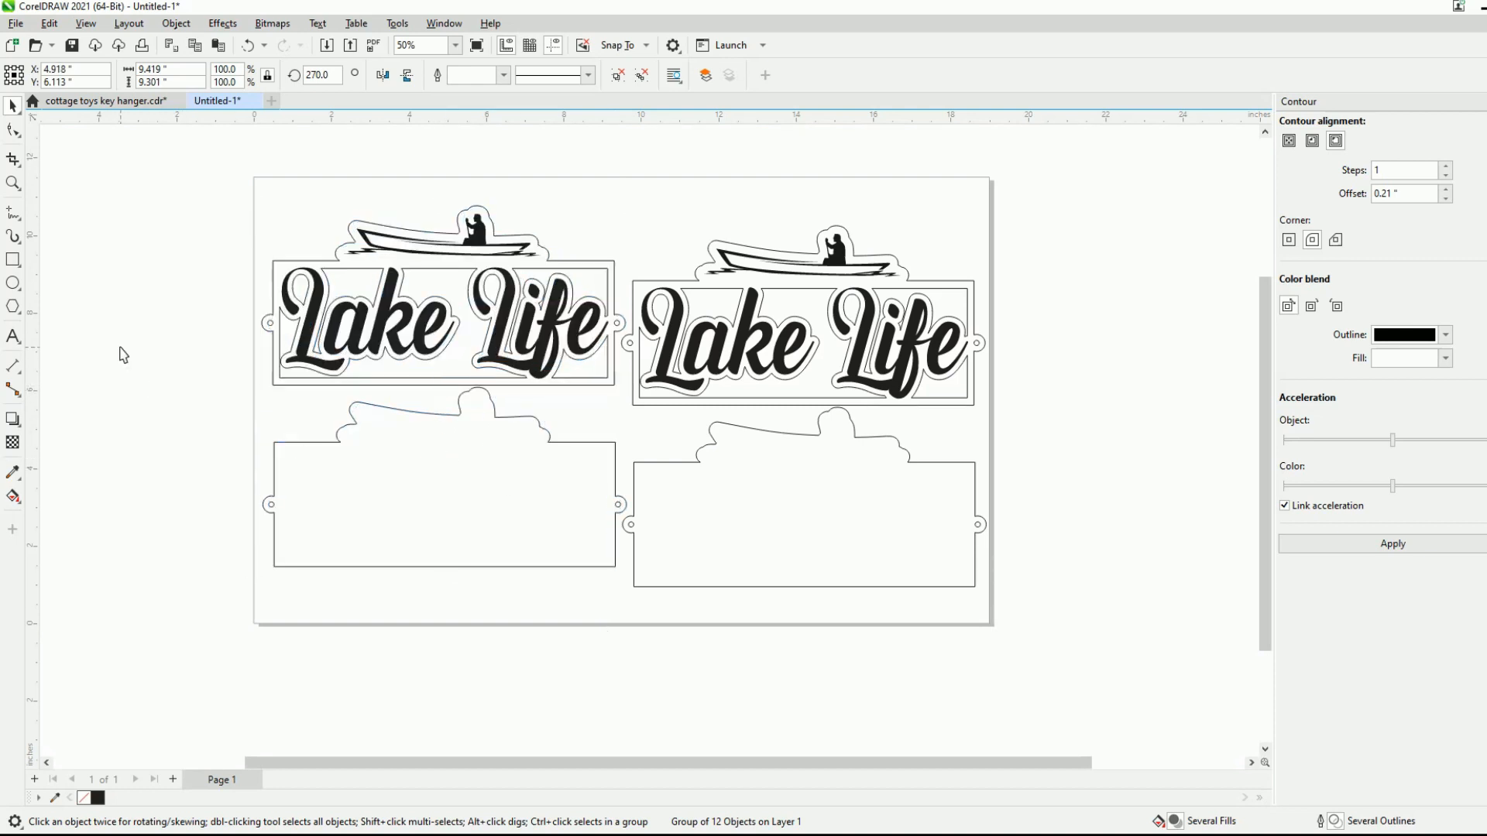
left_click(1019, 393)
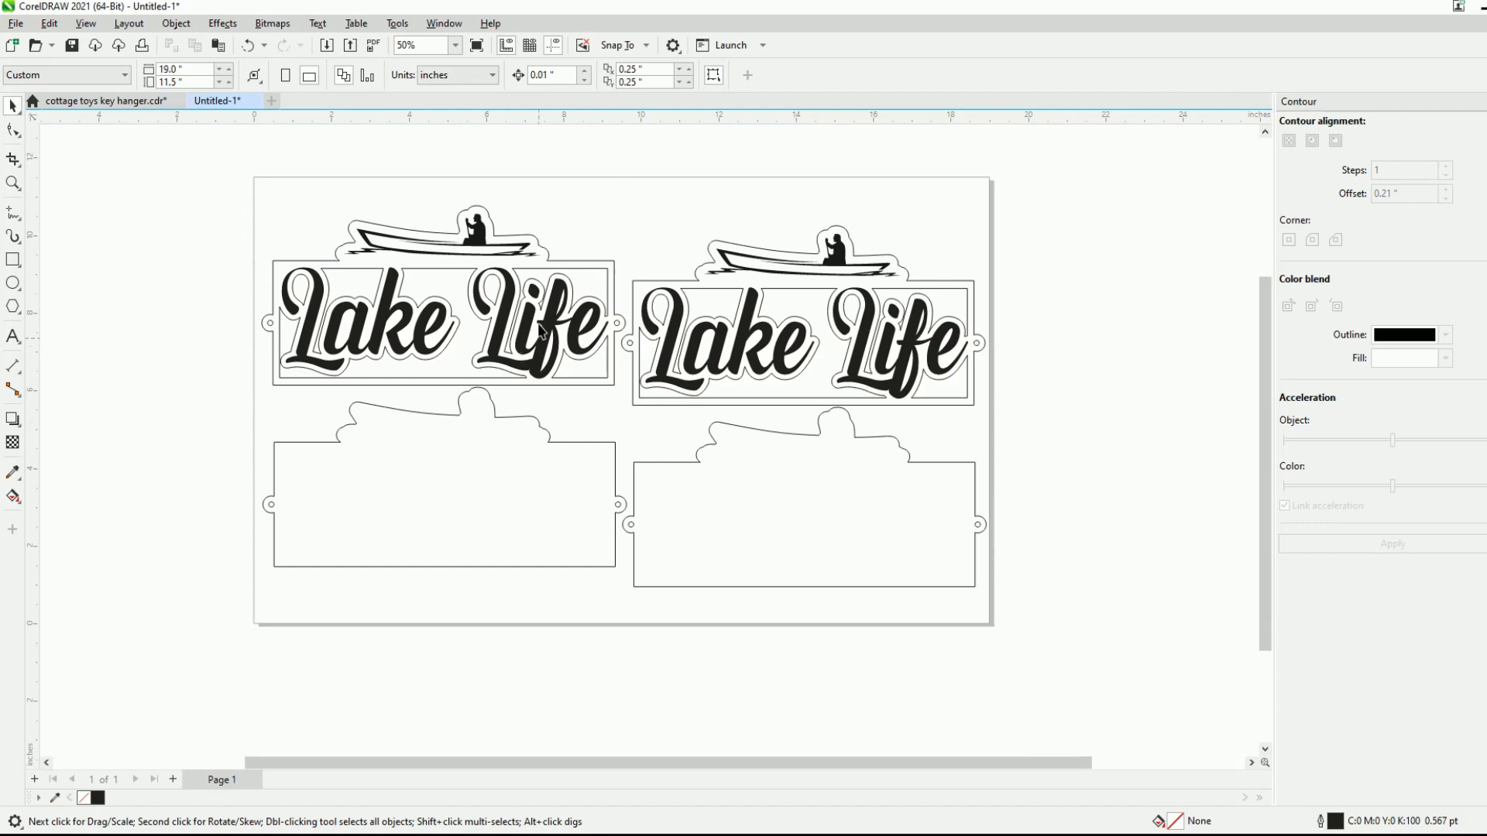
scroll(825, 244, "up", 2)
scroll(960, 341, "down", 1)
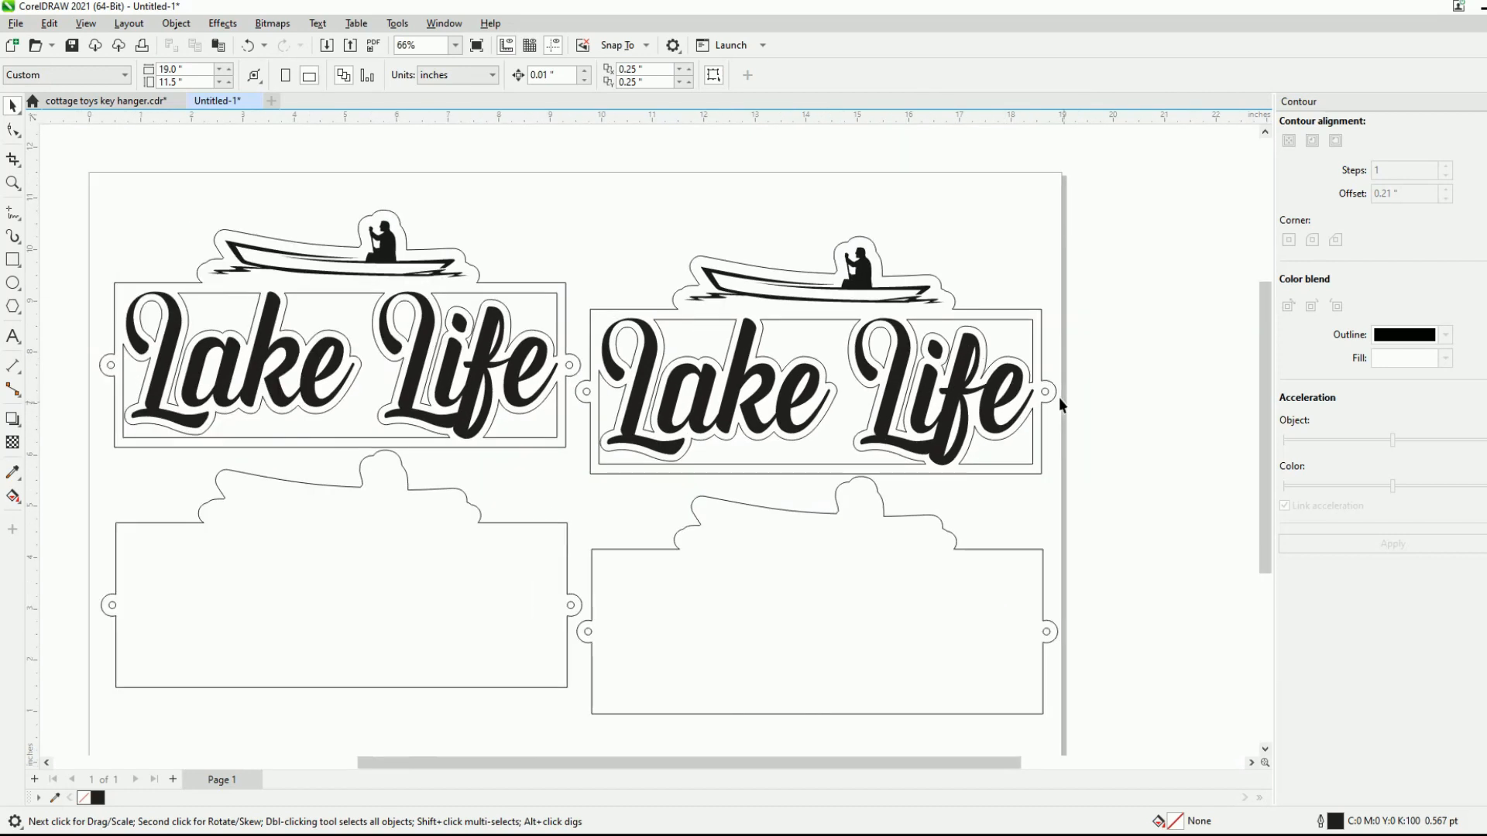
scroll(831, 508, "down", 1)
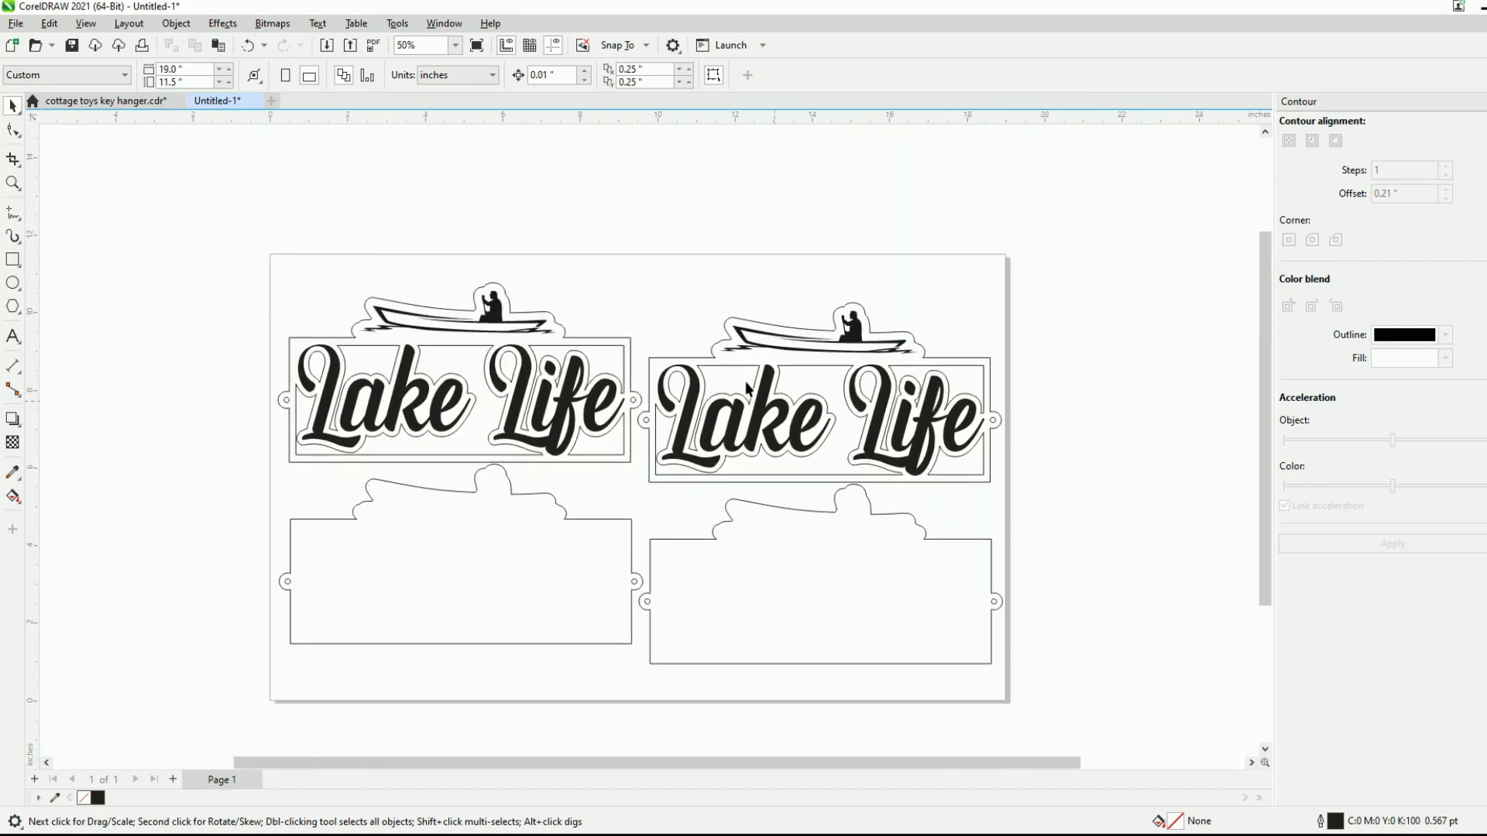
left_click(16, 24)
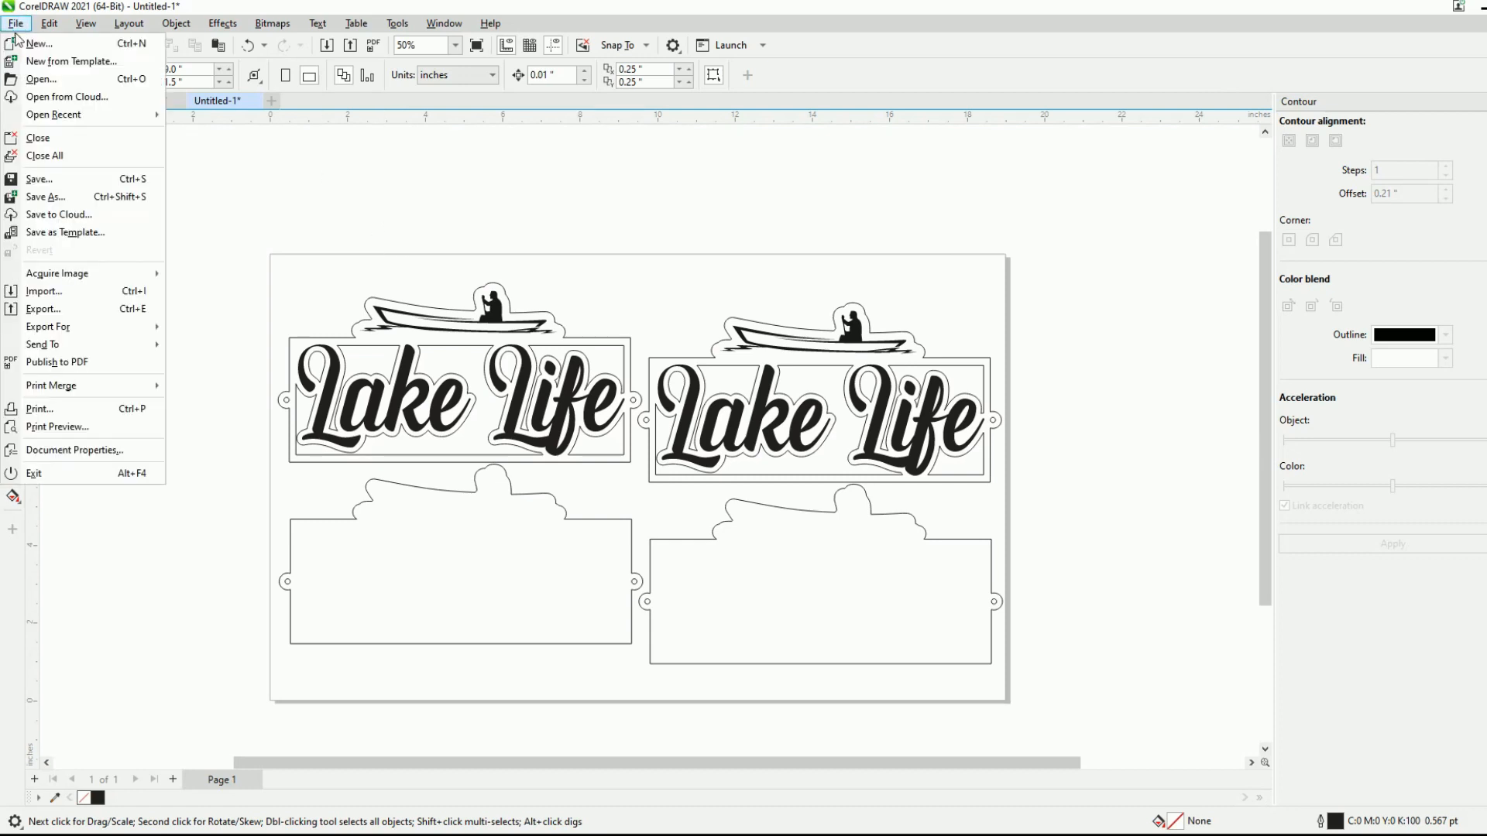
left_click(92, 362)
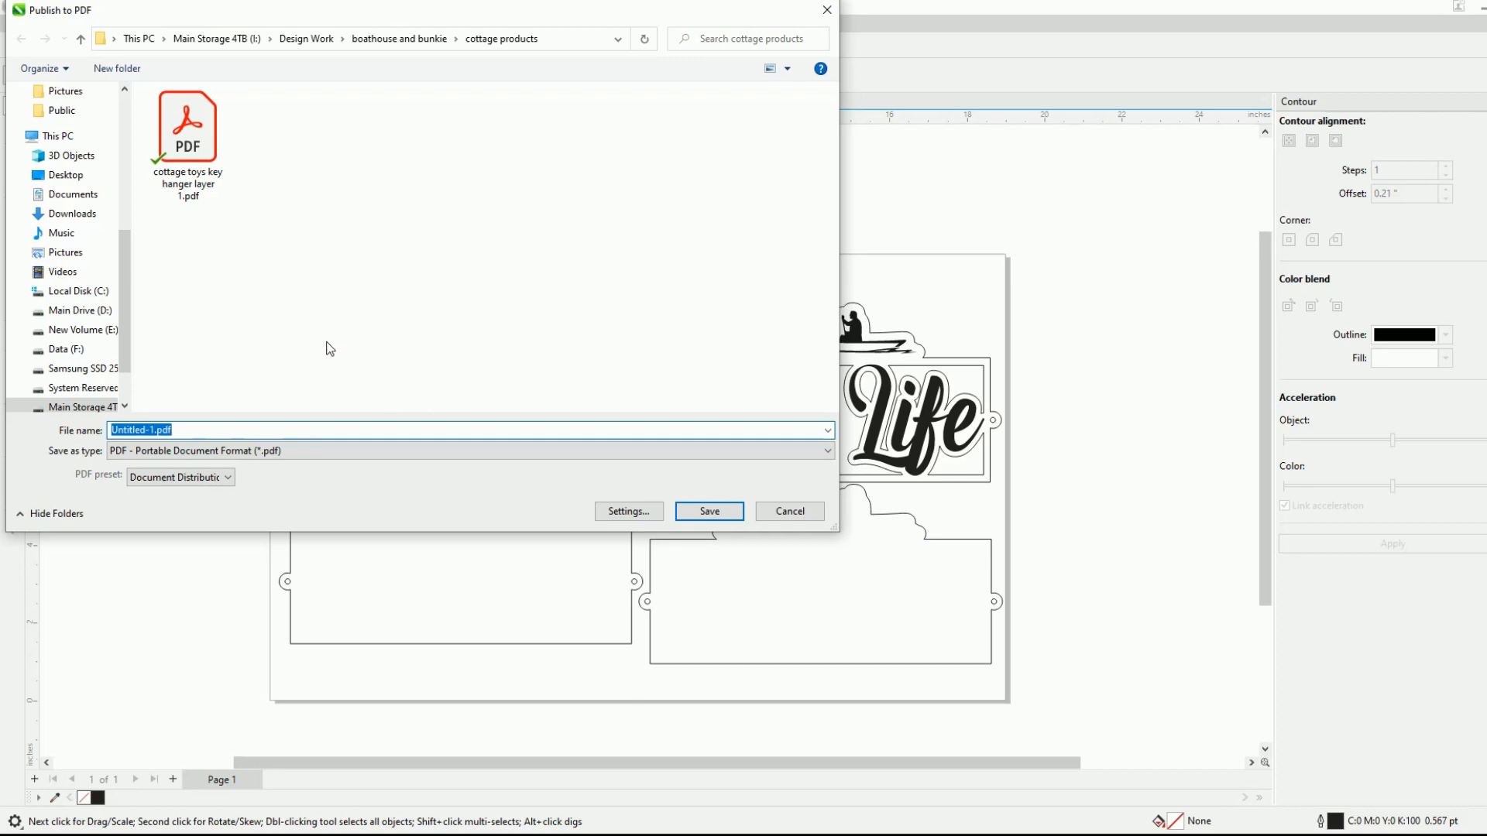
left_click(805, 511)
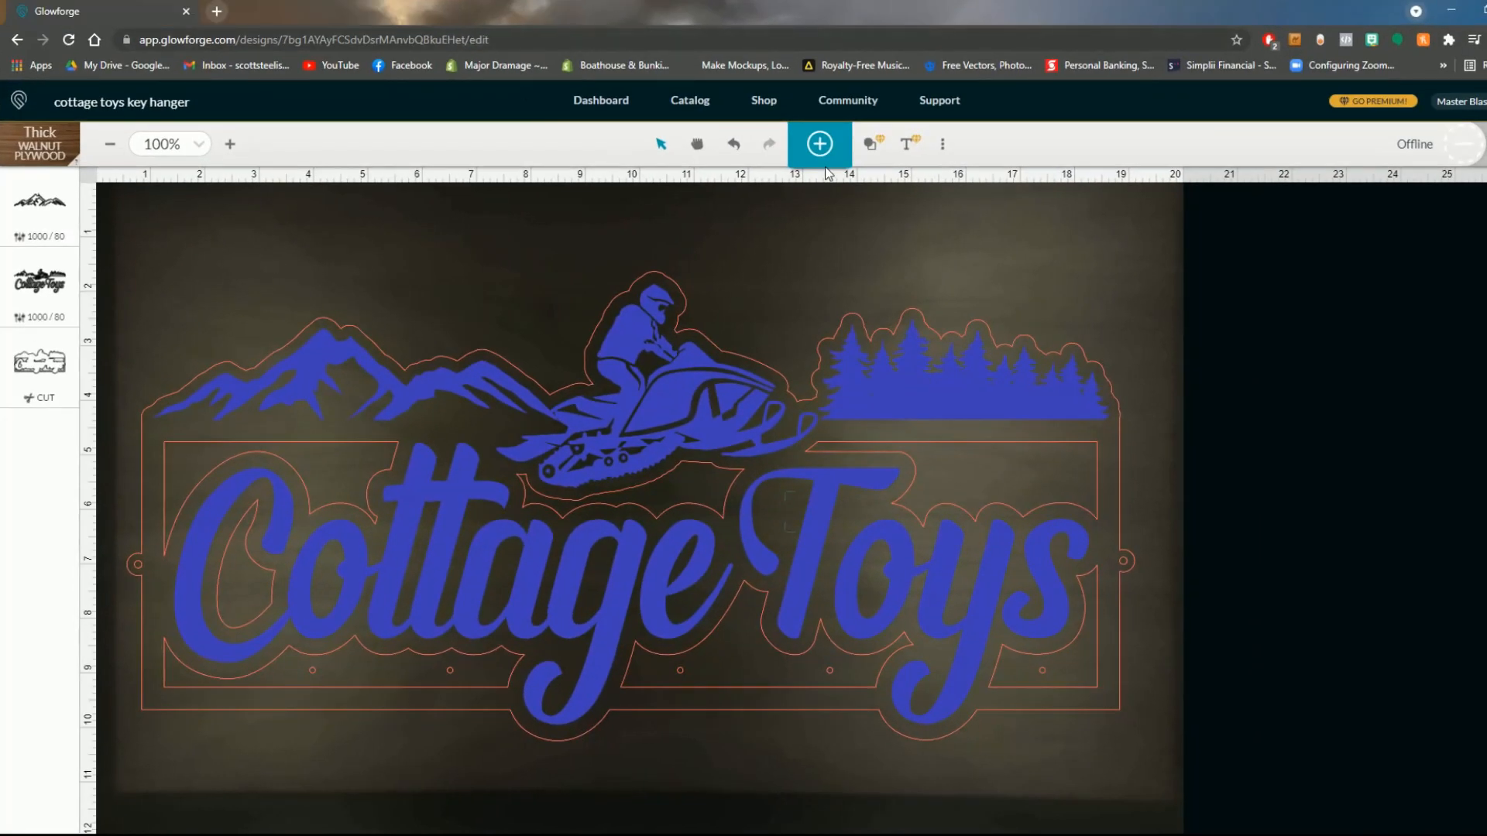
- In Glowforge, delete all of the Cottage Toys key hanger artwork from the workspace
left_click_drag(1146, 240, 167, 745)
key("Delete")
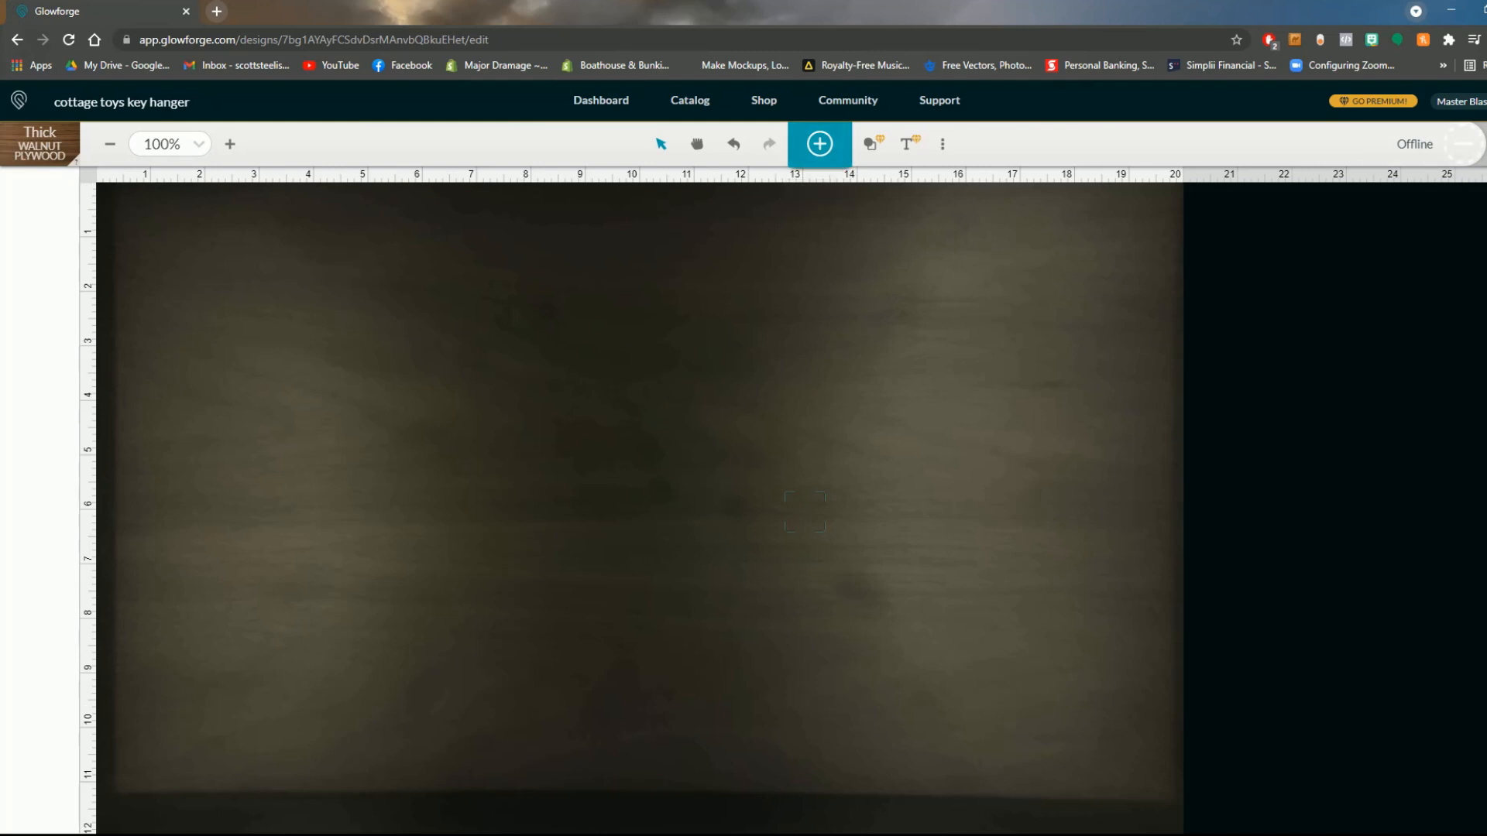
- Switch back to CorelDRAW and publish the Lake Life layout to the cottage products folder as a PDF named "lake life"
left_click(896, 782)
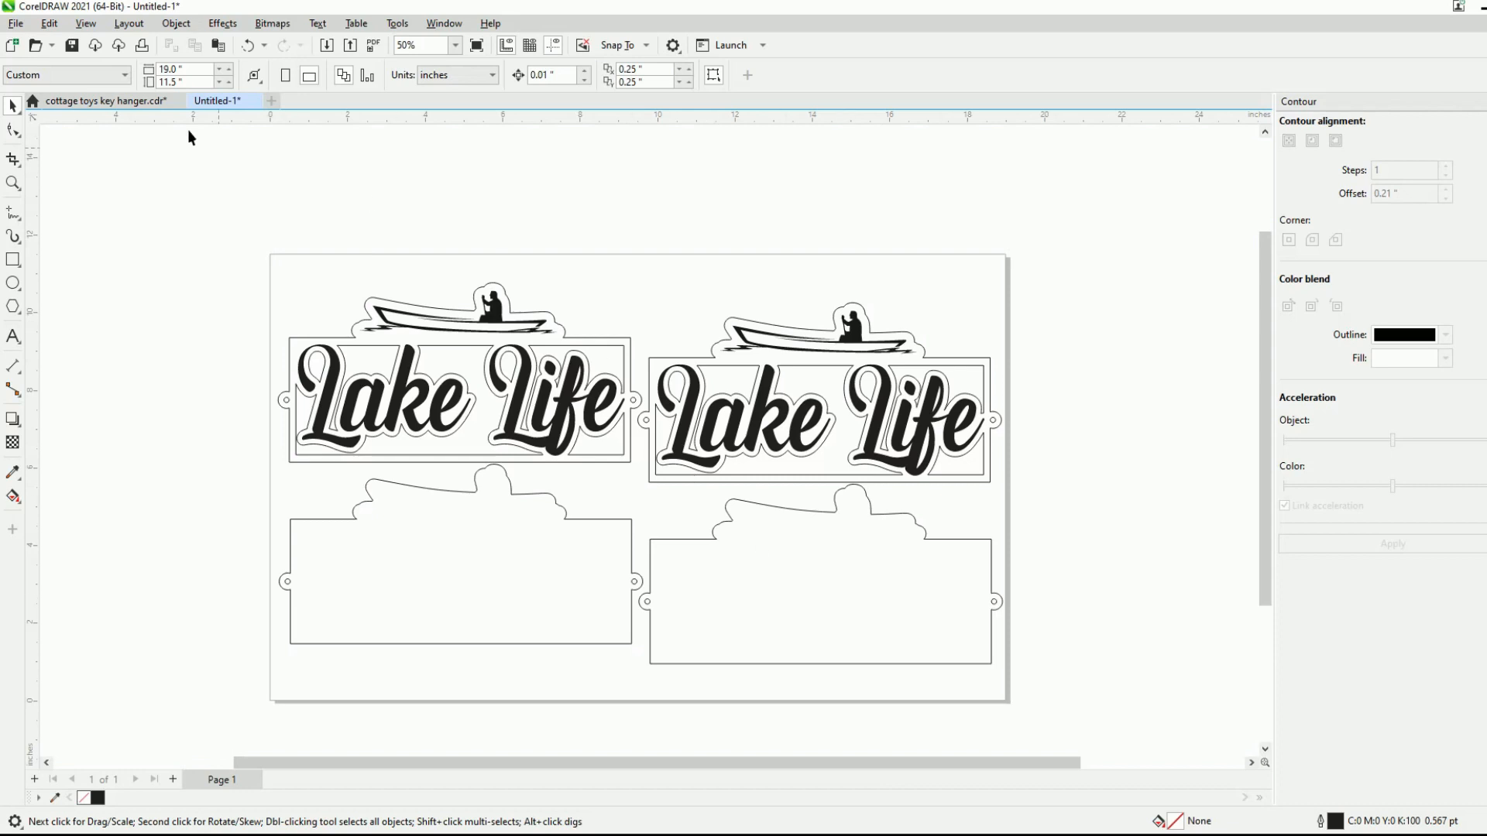
left_click(18, 26)
left_click(117, 363)
left_click(157, 430)
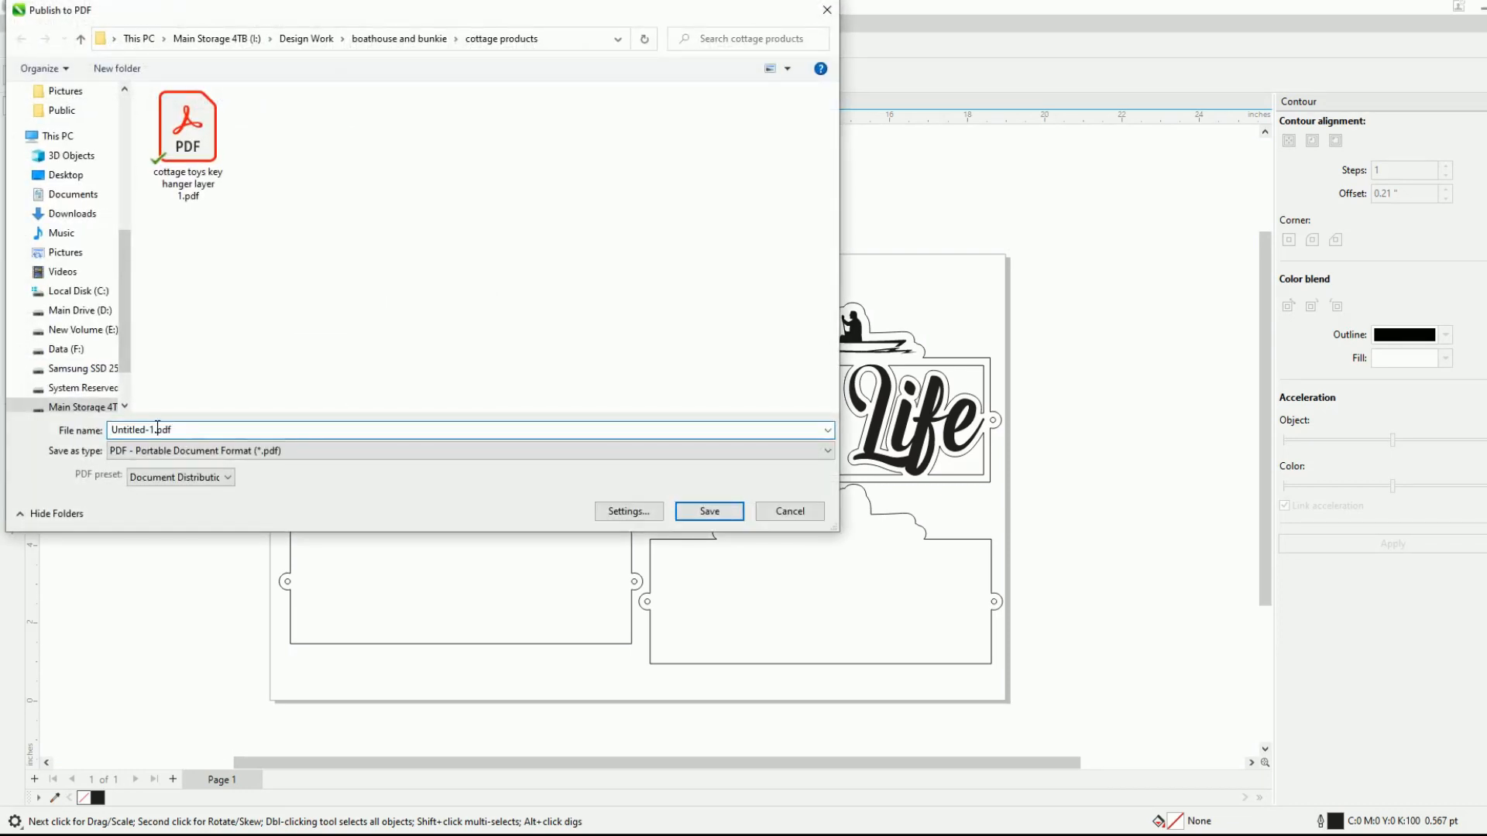
key("shift+Home")
type("lake life")
left_click(720, 511)
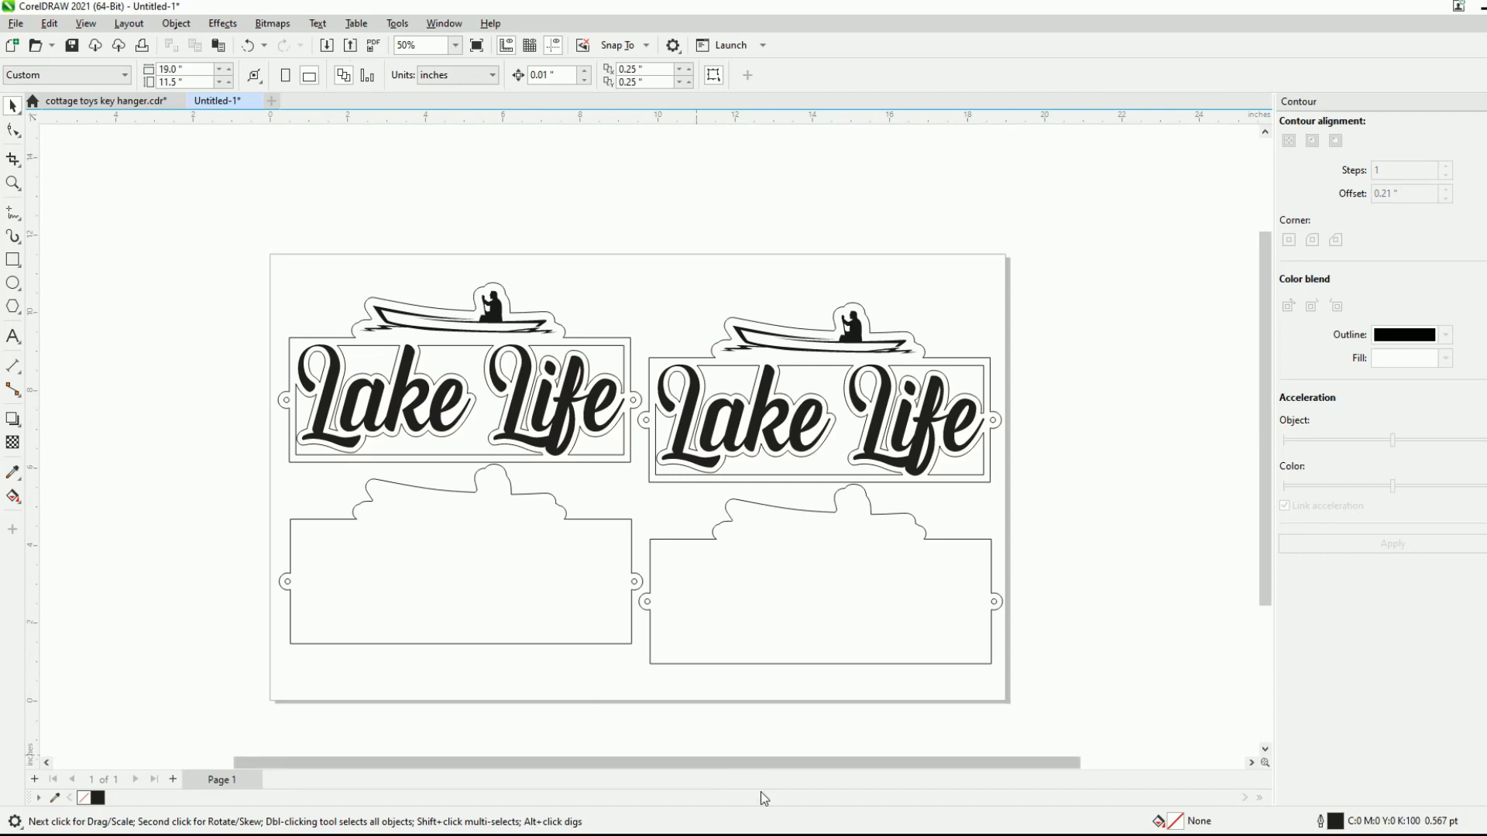
- Switch to Glowforge and import the "lake life" PDF into the empty workspace
mouse_move(766, 830)
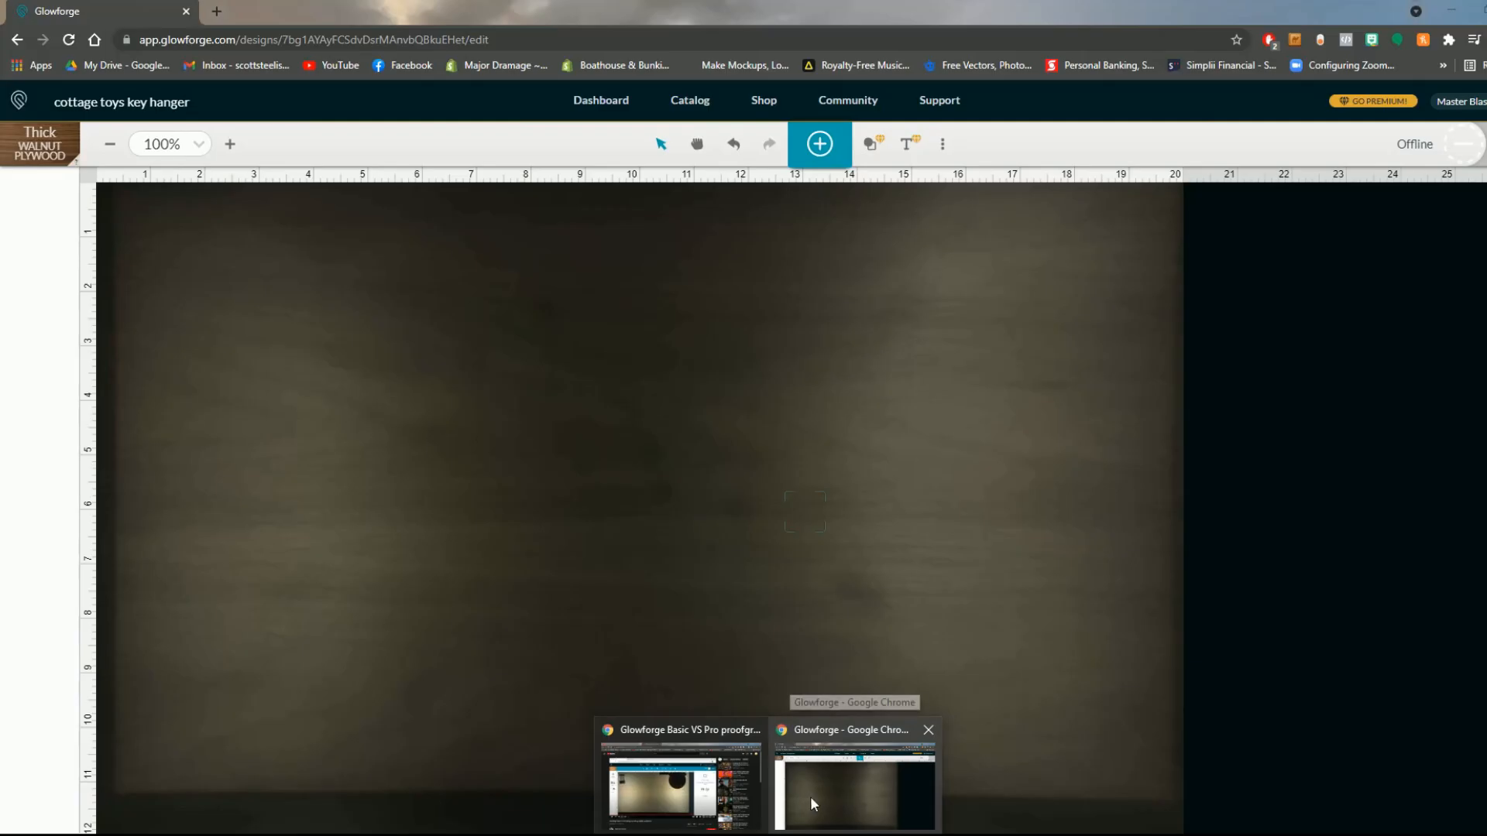
left_click(810, 796)
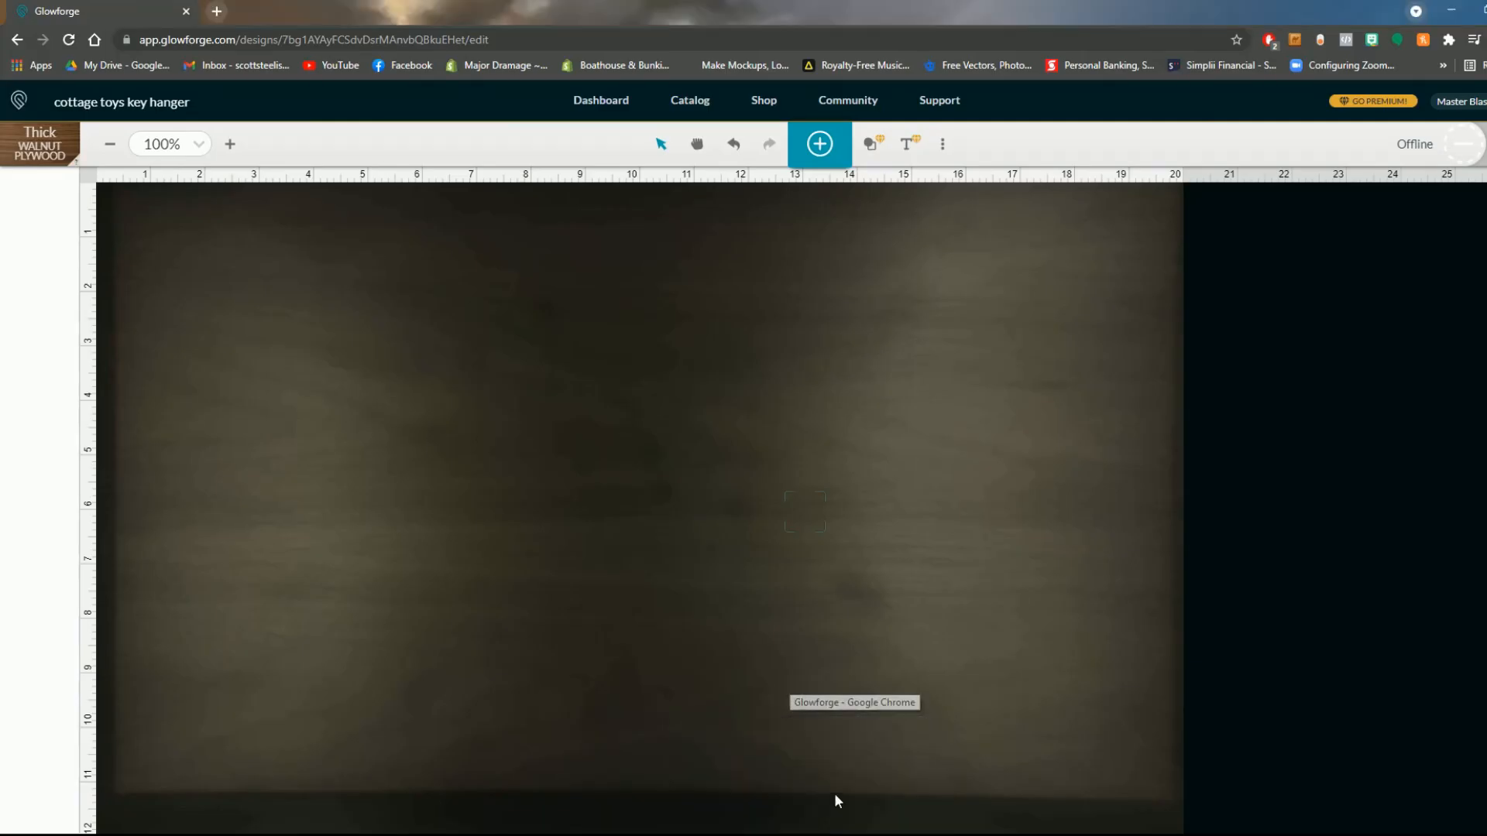
left_click(821, 145)
left_click(965, 124)
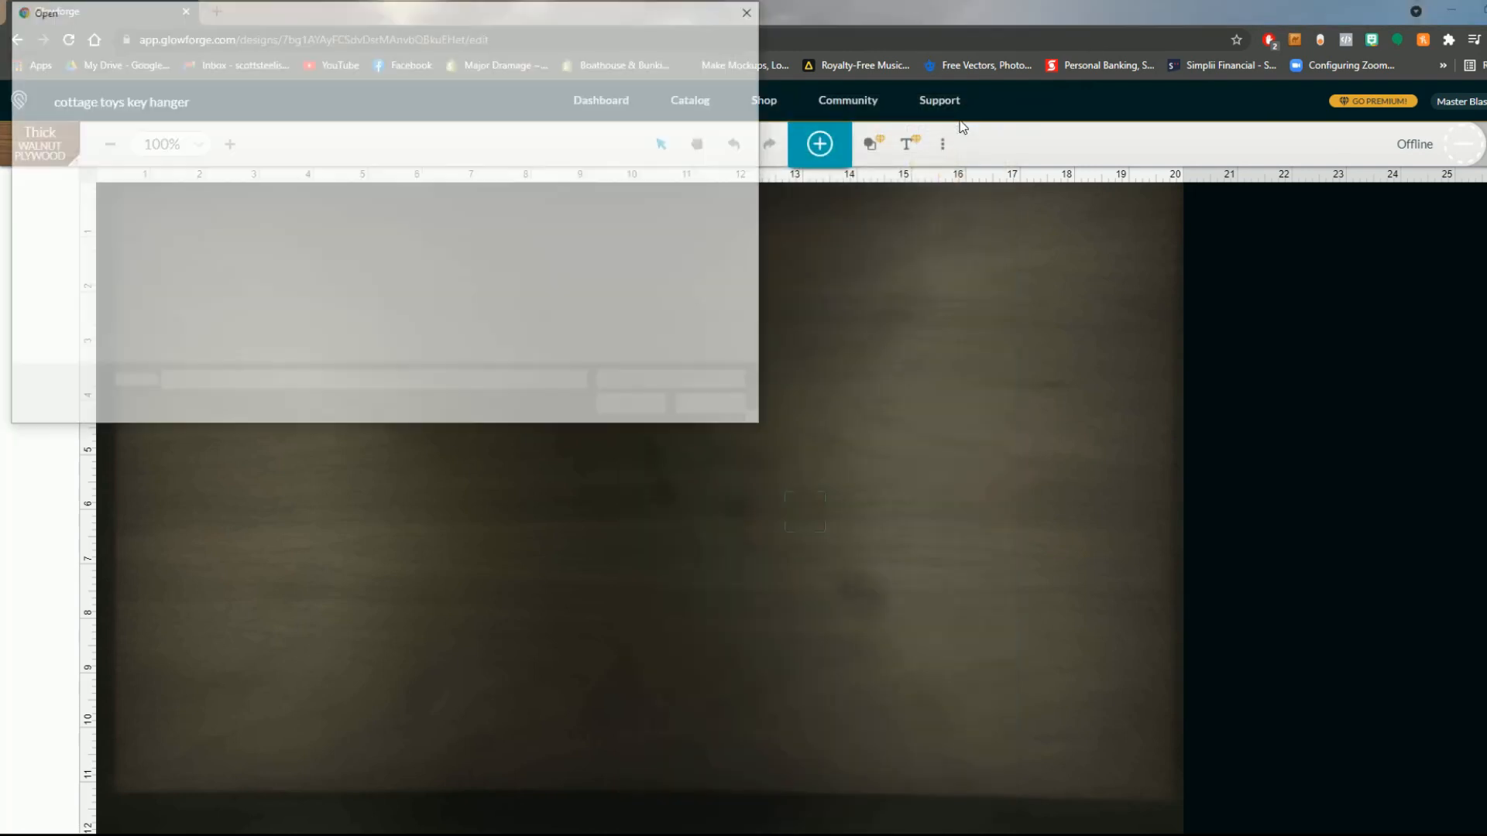
double_click(333, 127)
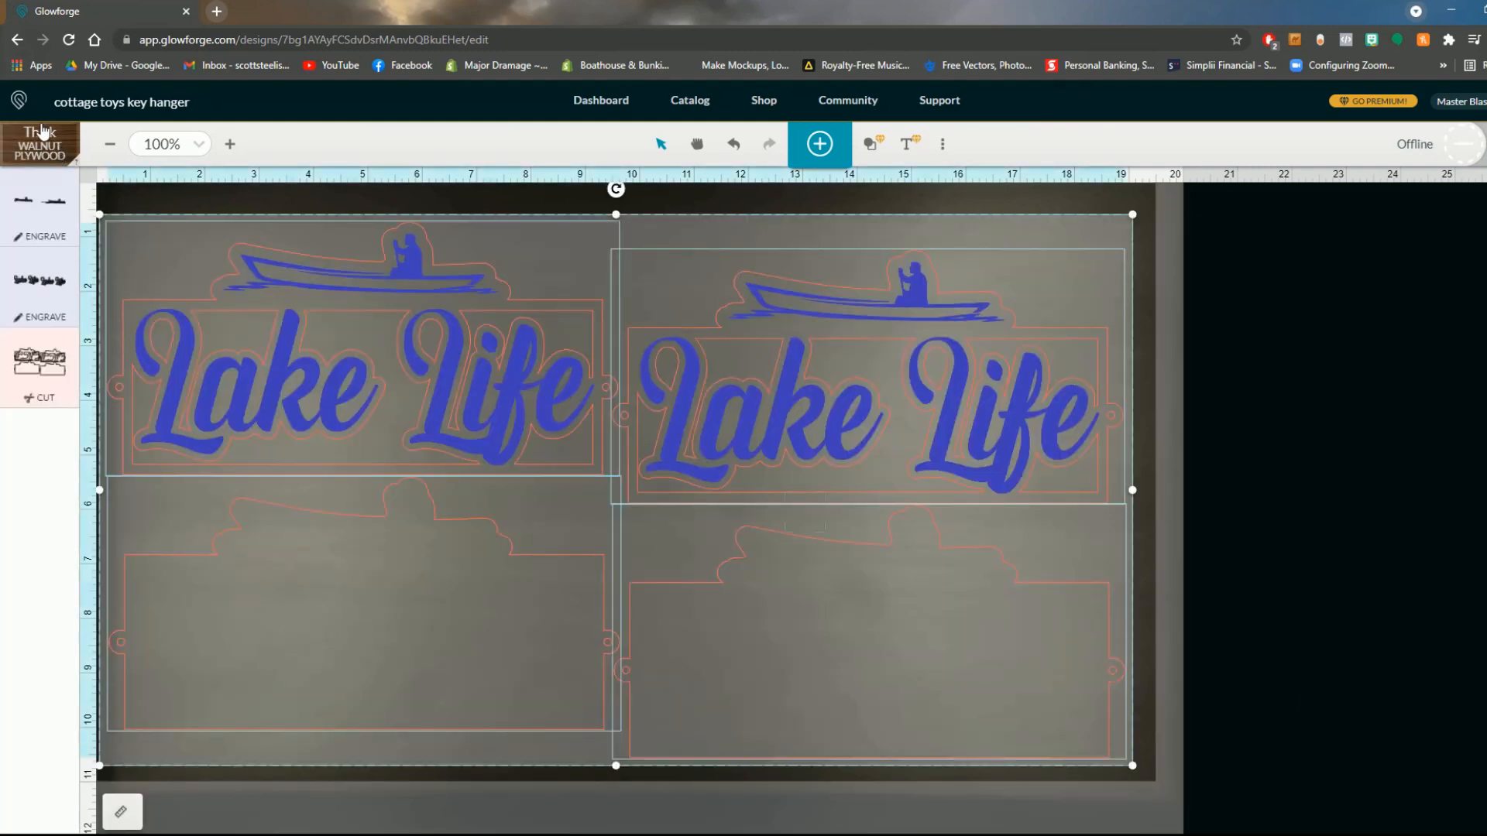
- Review the recent materials list against the selected Thick Walnut Plywood, keeping the current choice
left_click(50, 148)
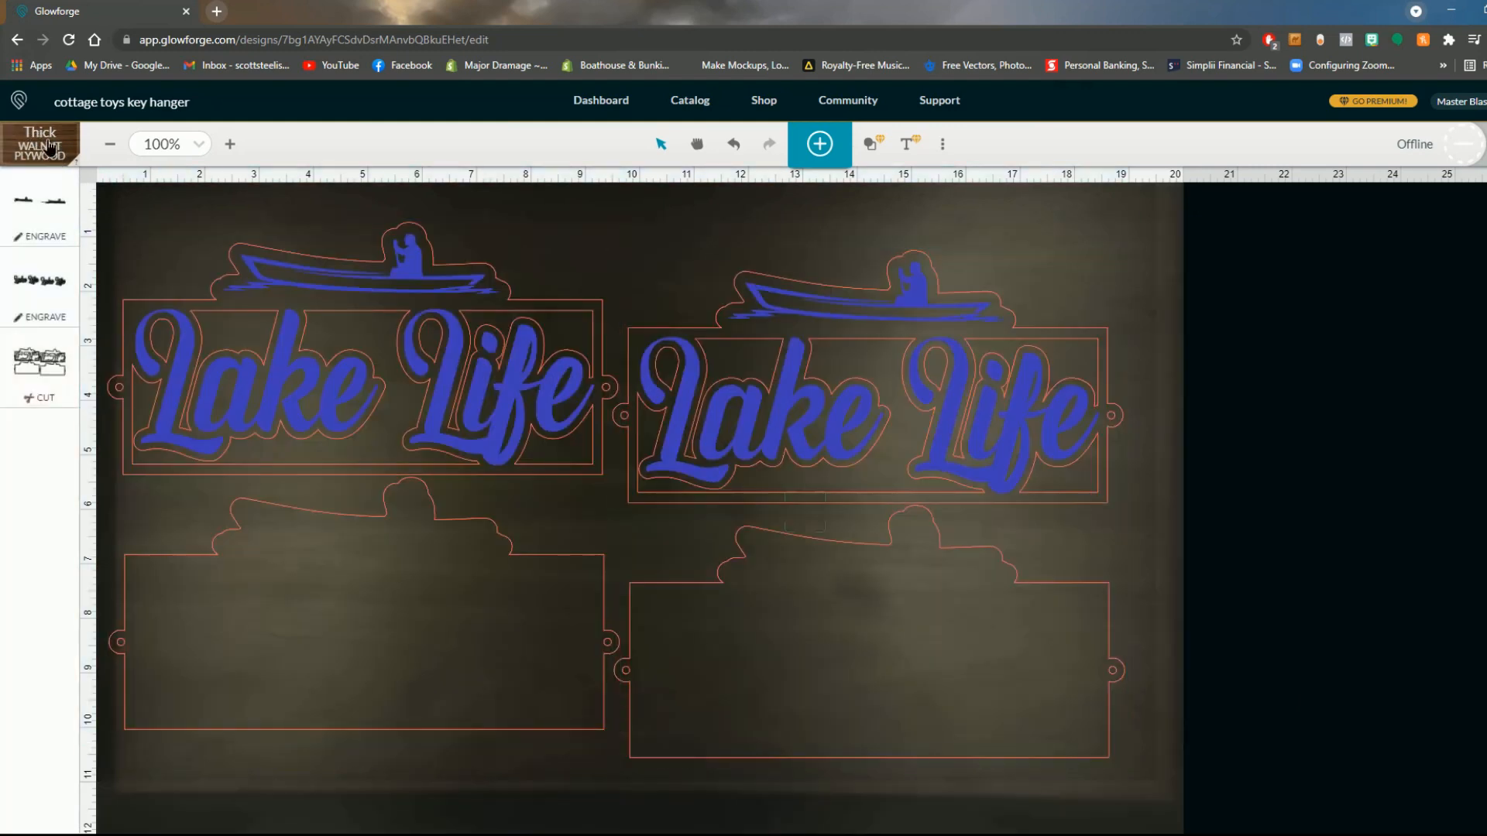
left_click(50, 147)
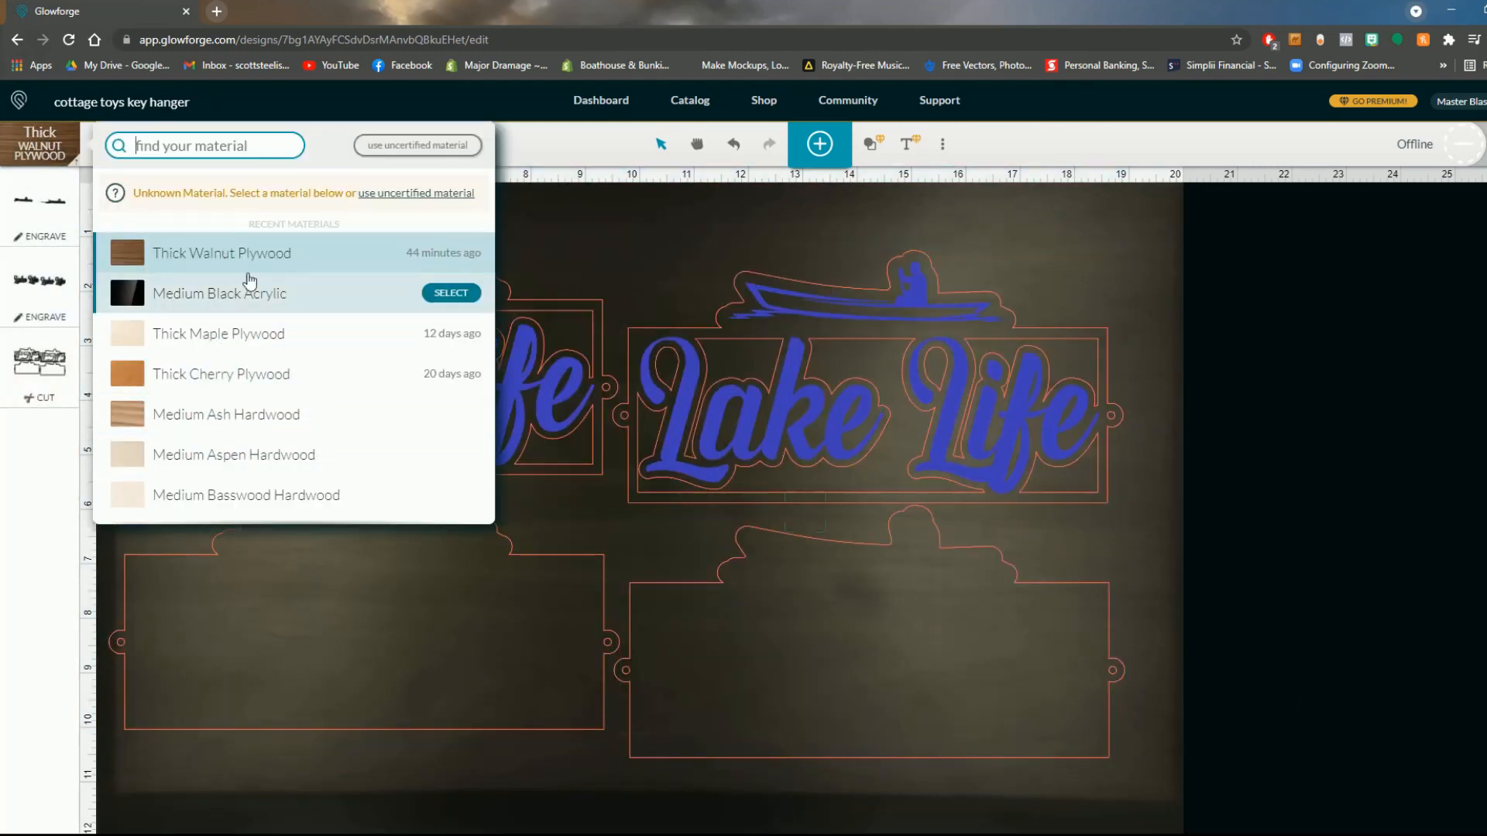
left_click(52, 157)
left_click(588, 310)
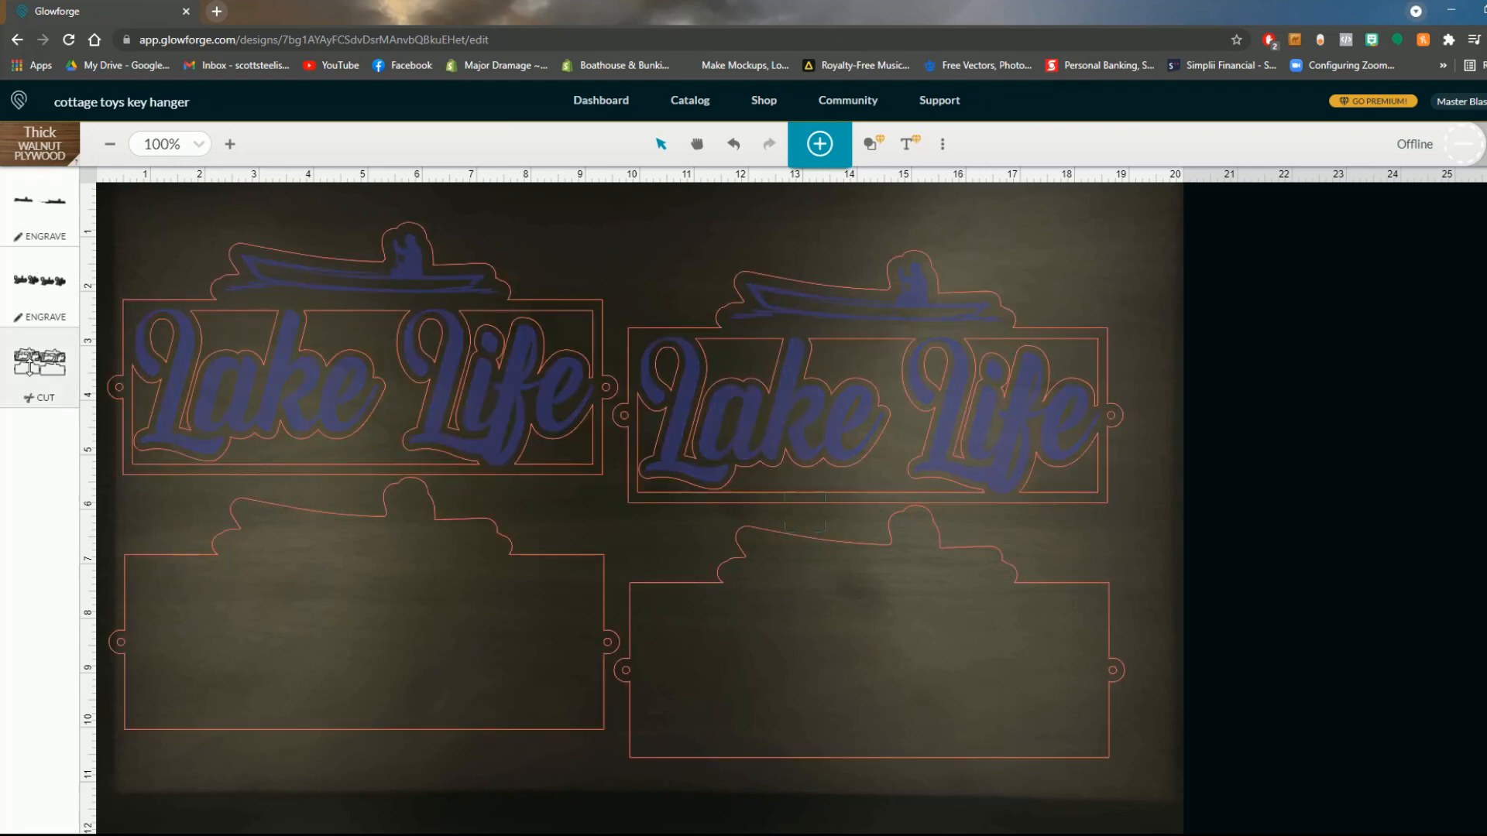
- Select all the imported Lake Life artwork and shift it about 0.4 inches to the right on the bed
left_click_drag(1236, 230, 288, 671)
left_click_drag(371, 623, 415, 621)
left_click(1241, 337)
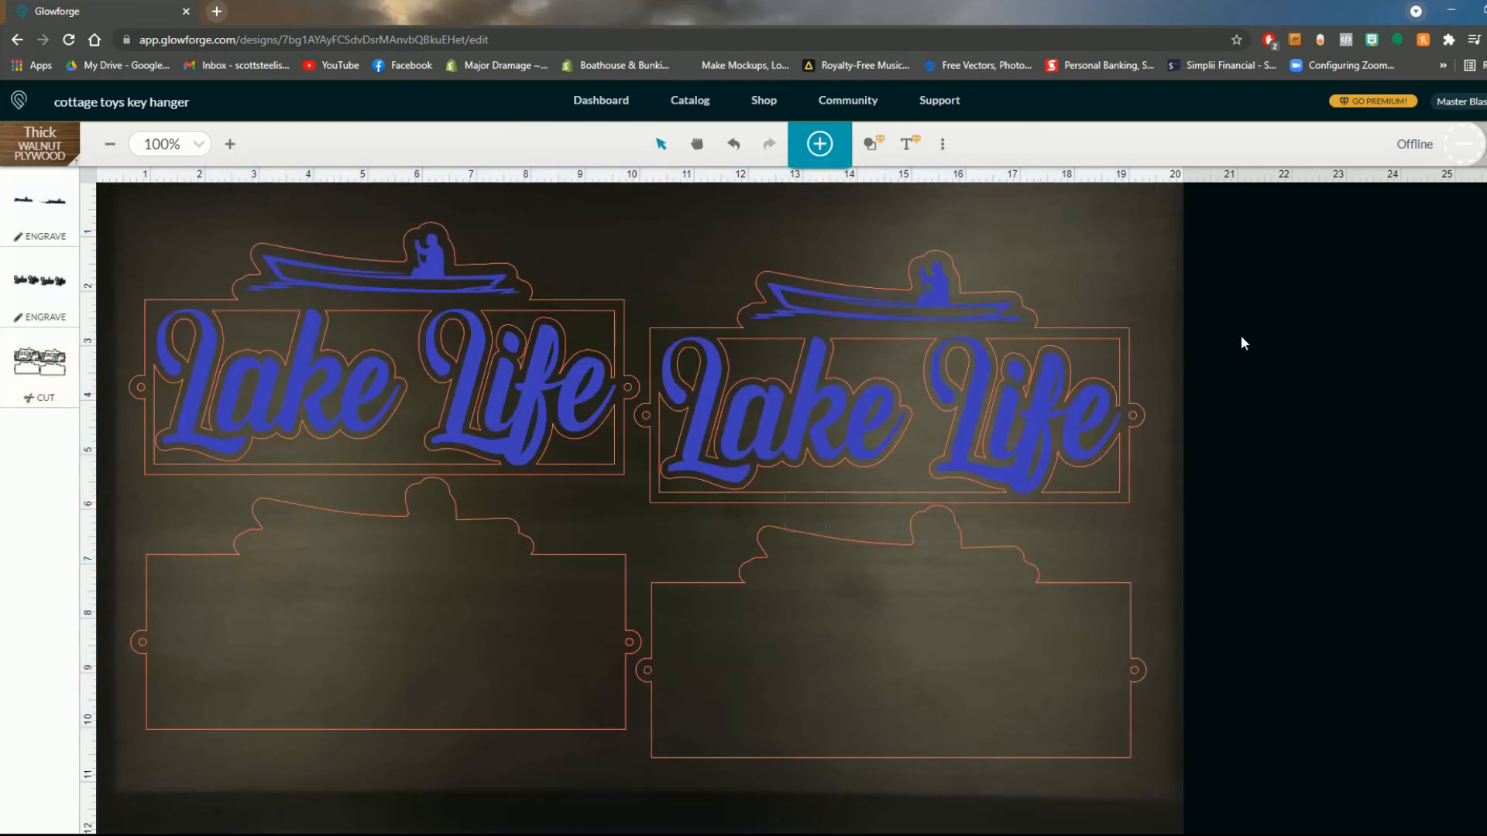
- Switch the canoe engraving to manual settings with speed 1000 and precision power 80
left_click(46, 205)
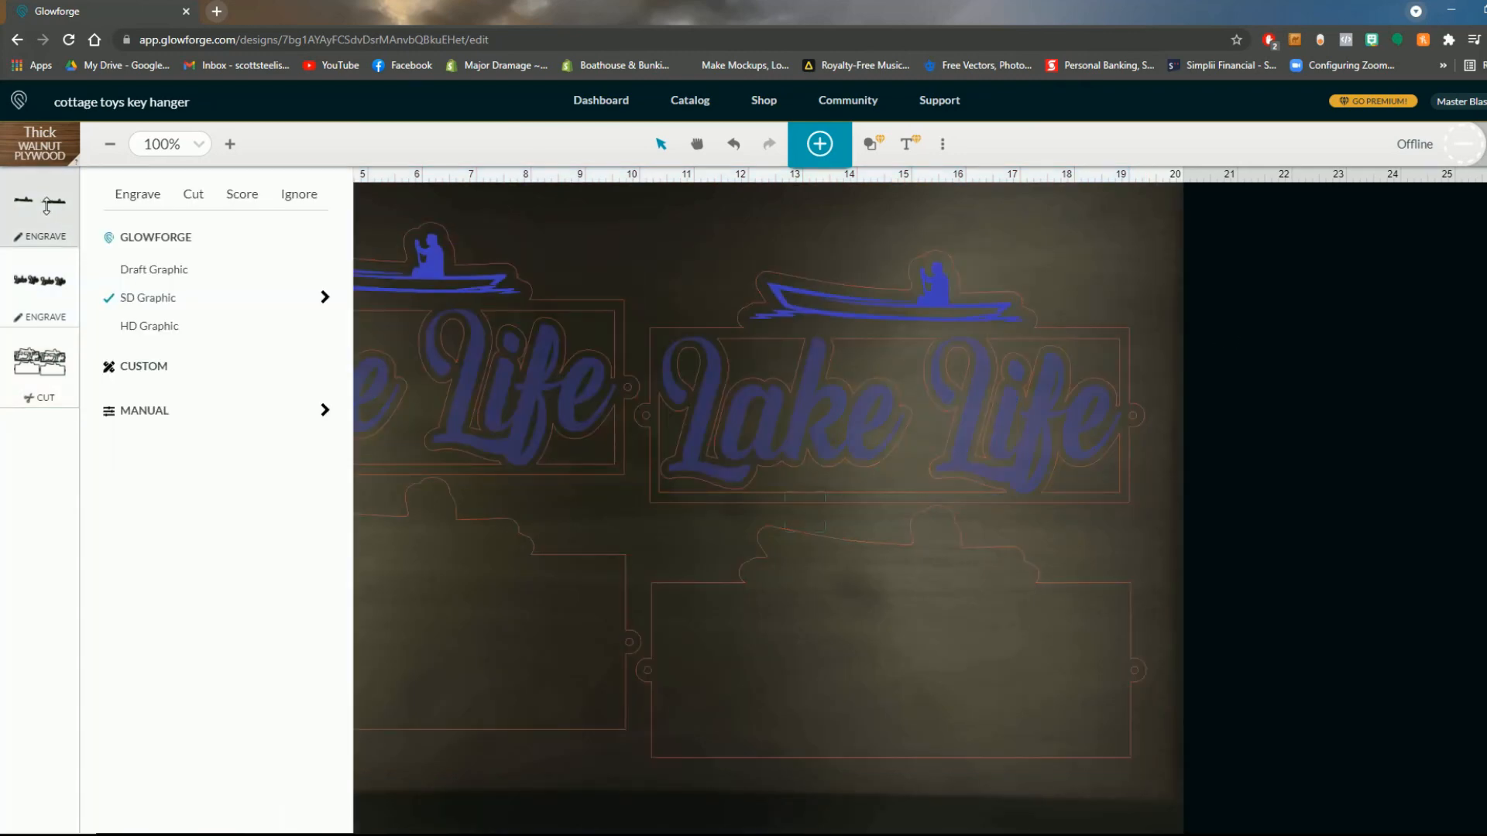
left_click(165, 414)
left_click(318, 245)
double_click(235, 318)
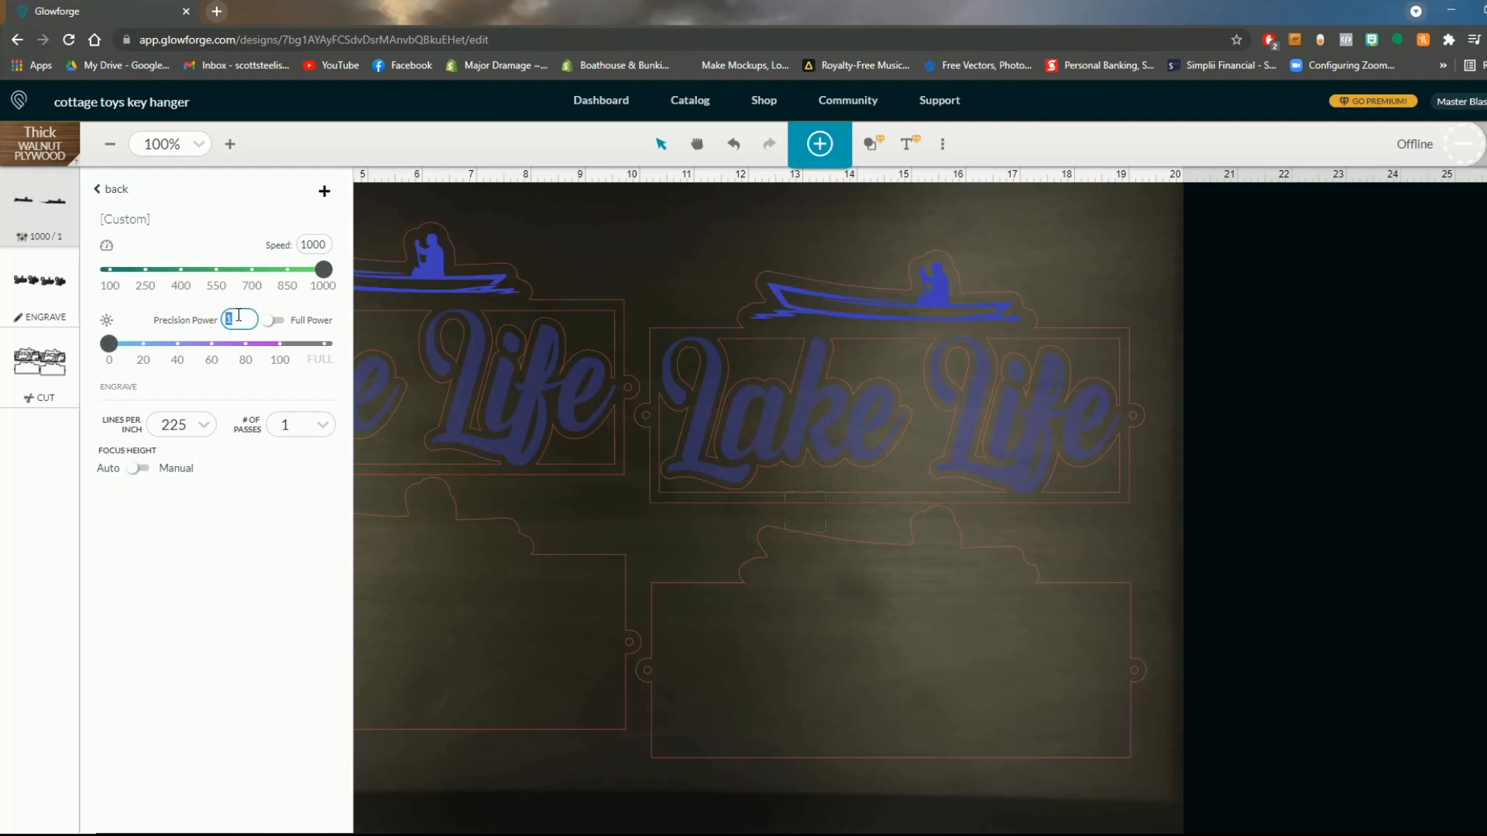
type("80")
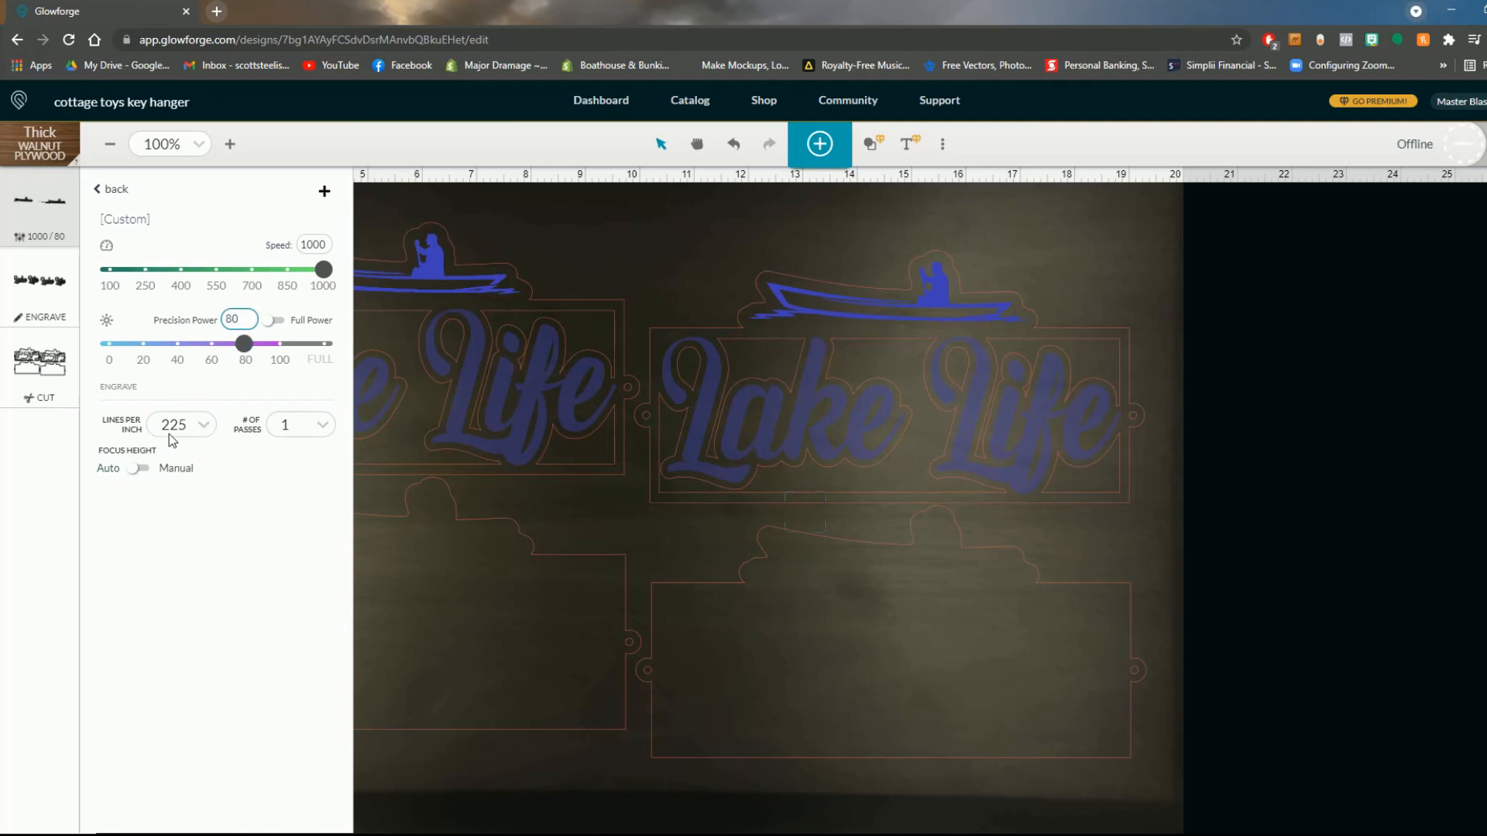
- Switch the Lake Life lettering engraving to manual settings and set its precision power to 80
left_click(51, 279)
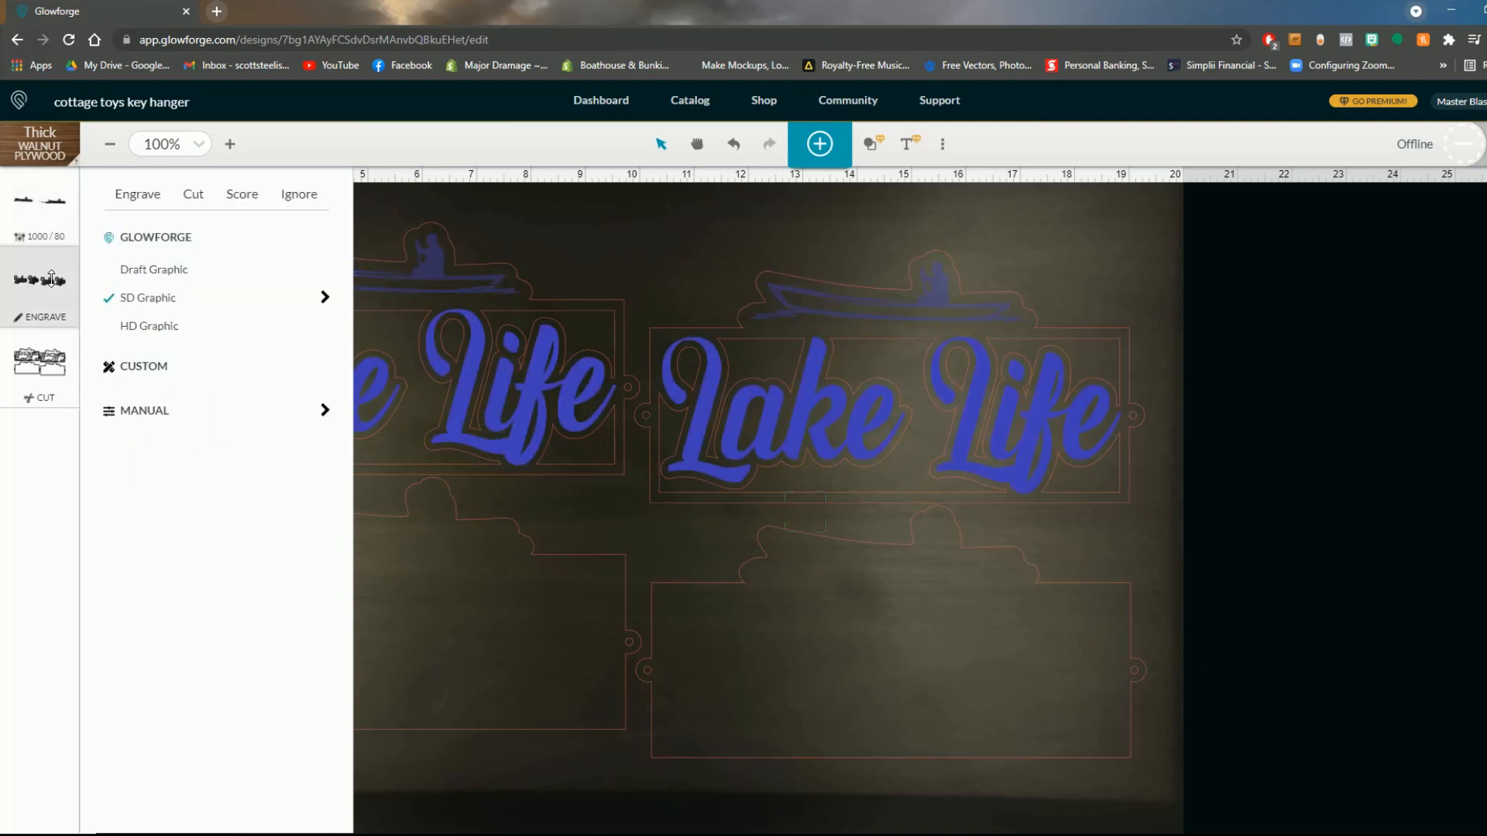
left_click(169, 413)
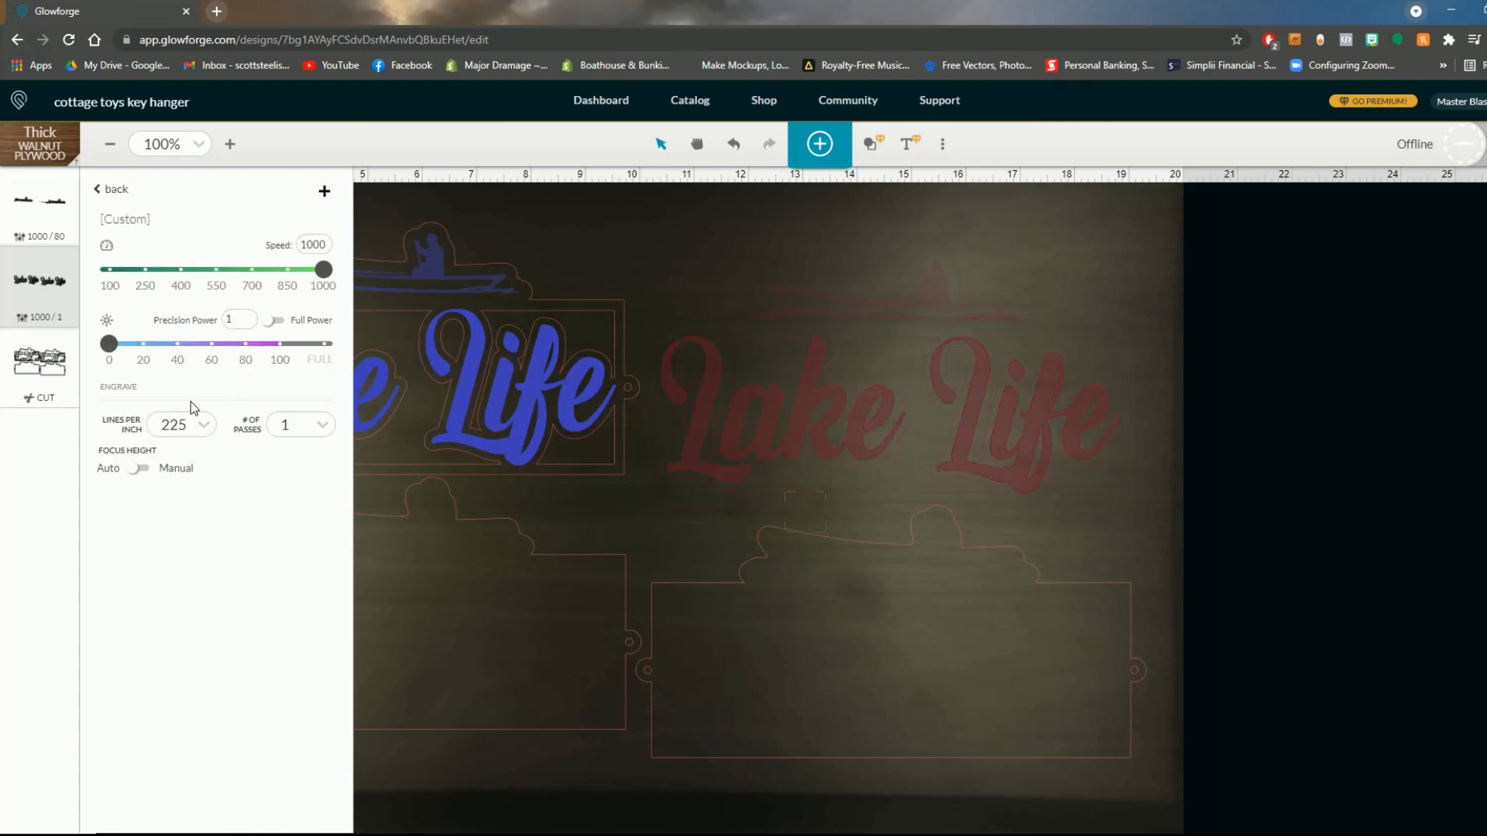
double_click(246, 316)
type("80")
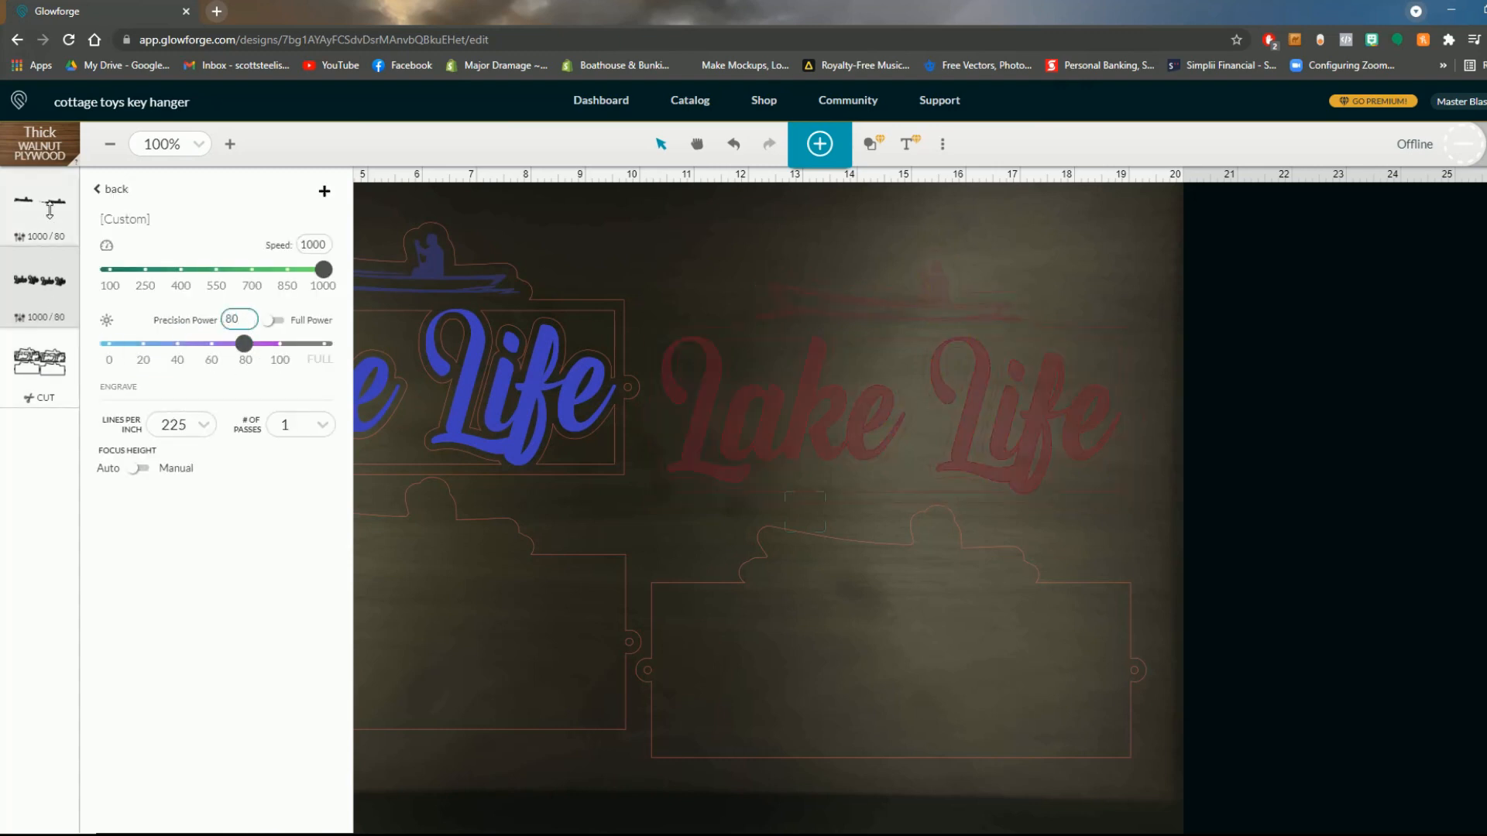
left_click(463, 236)
left_click(554, 208)
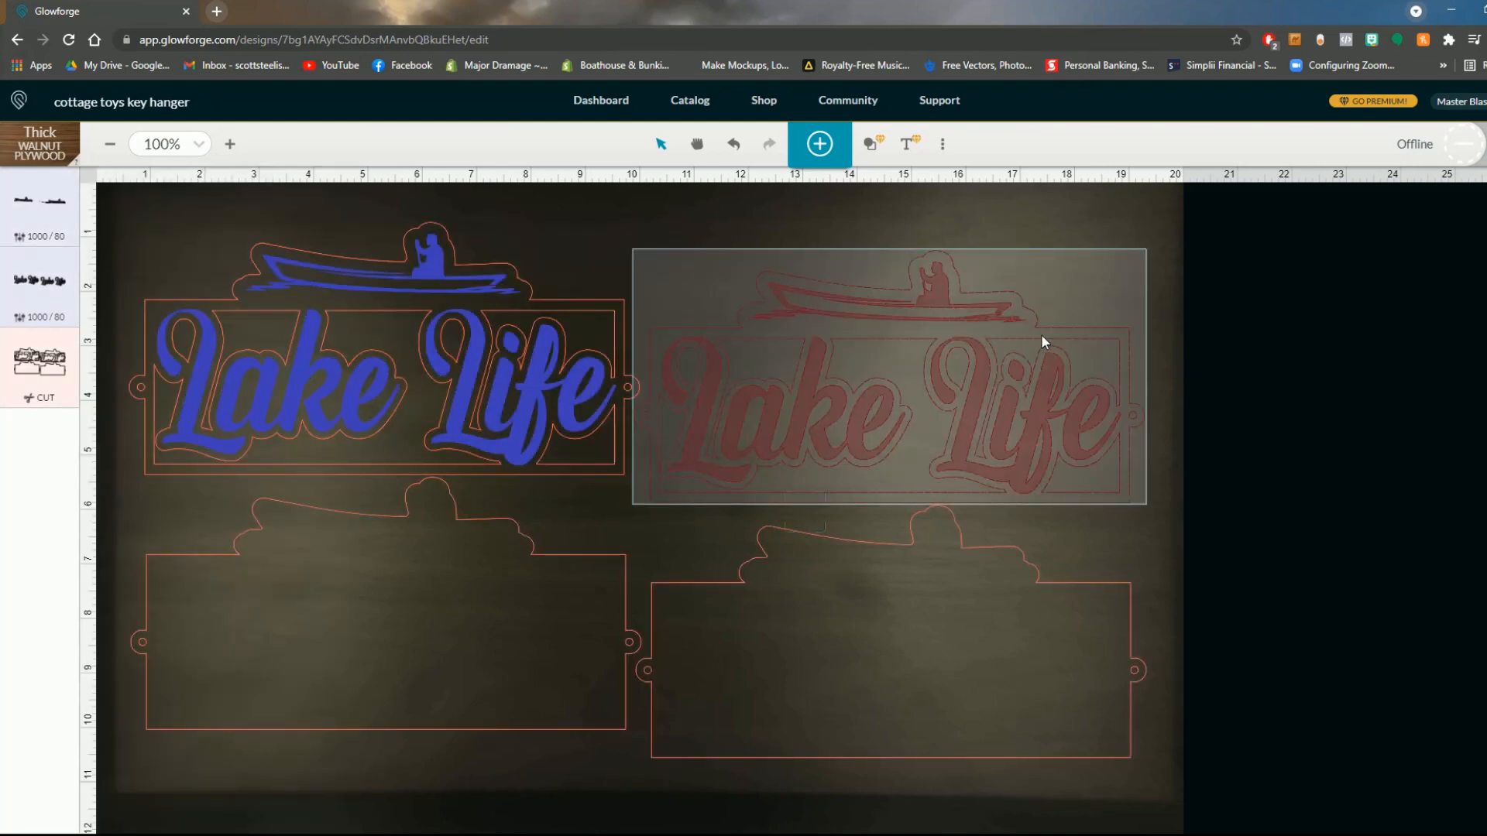
- Move the right-hand Lake Life sign about 0.1 inches left and slightly down so it fits within the engravable area
left_click(899, 387)
left_click_drag(911, 392, 890, 397)
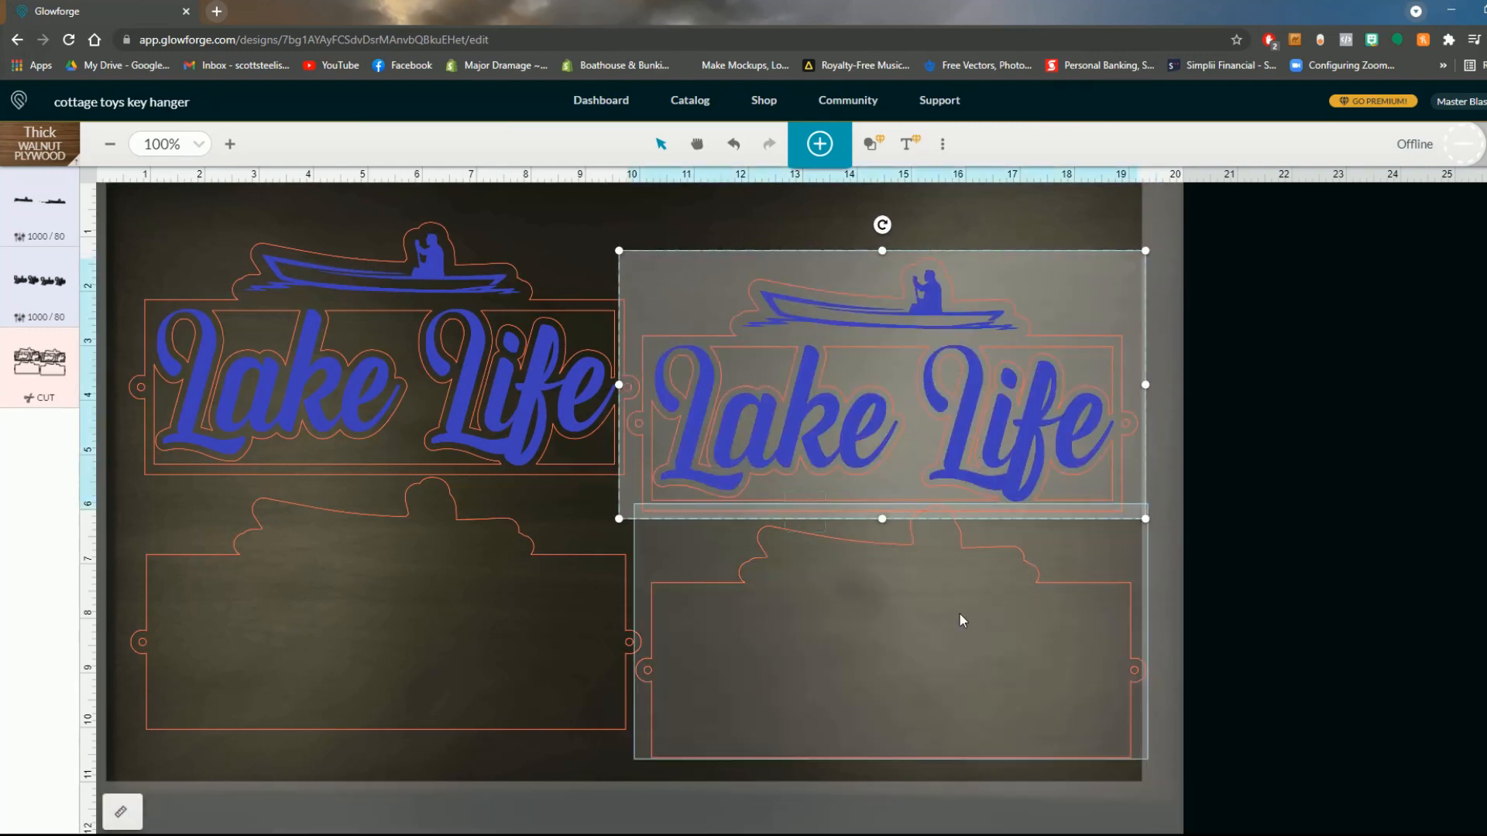
left_click_drag(857, 427, 871, 428)
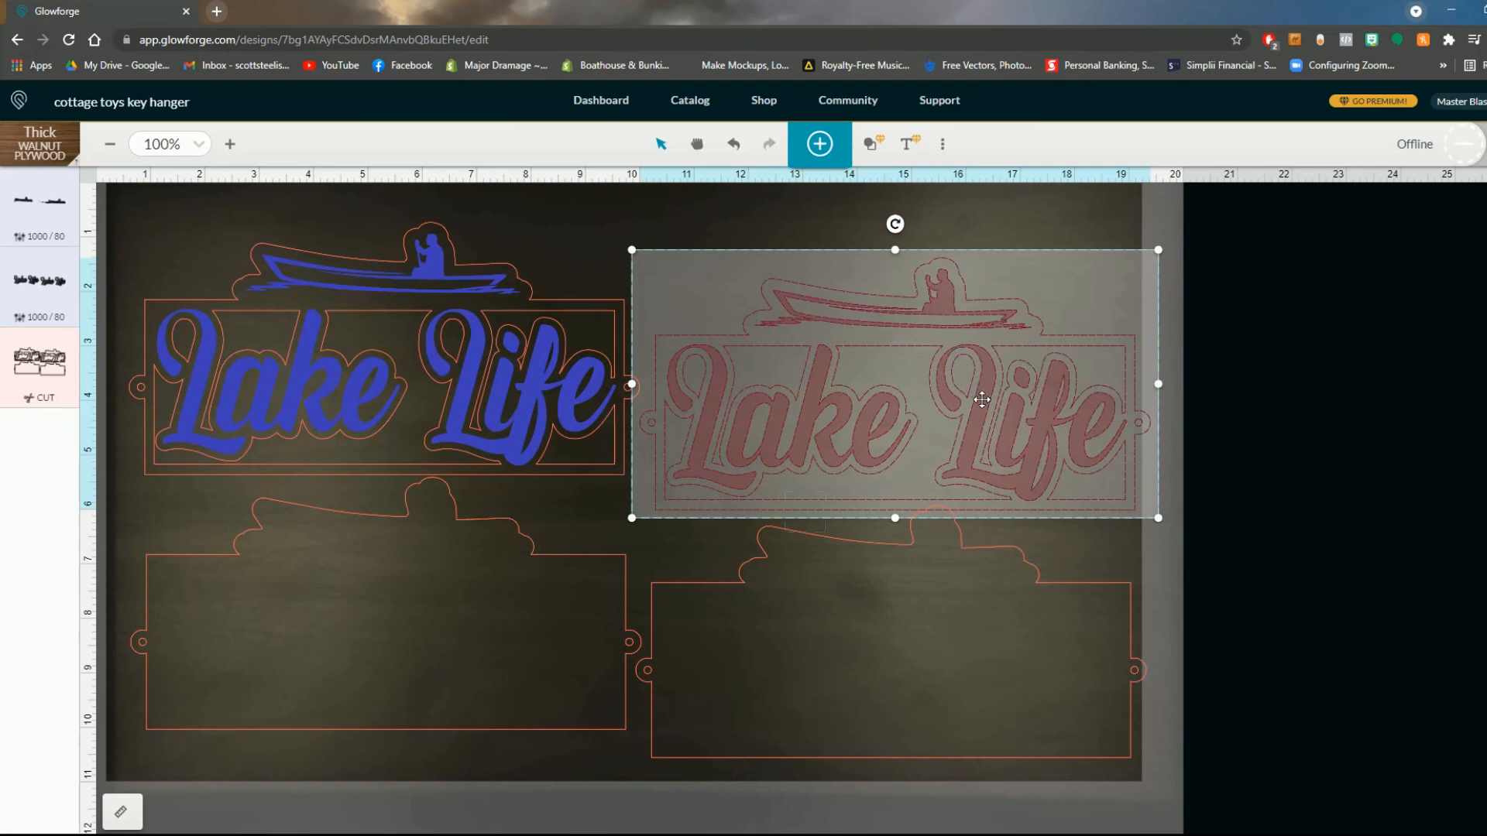
left_click_drag(968, 398, 970, 397)
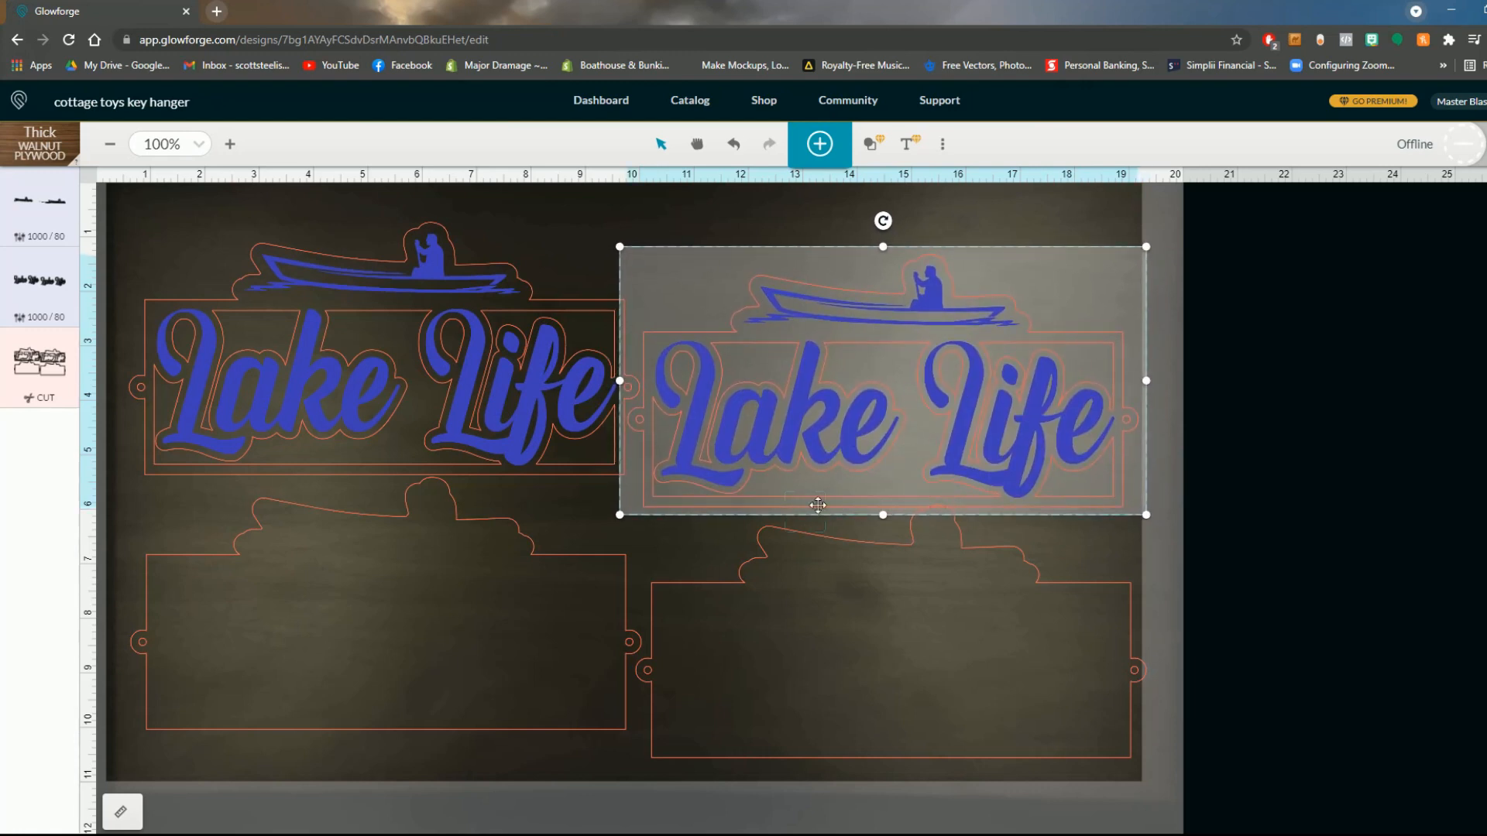
- Shift the right-hand backing about 0.1 inches left beneath its sign, and switch back to CorelDRAW
left_click(867, 625)
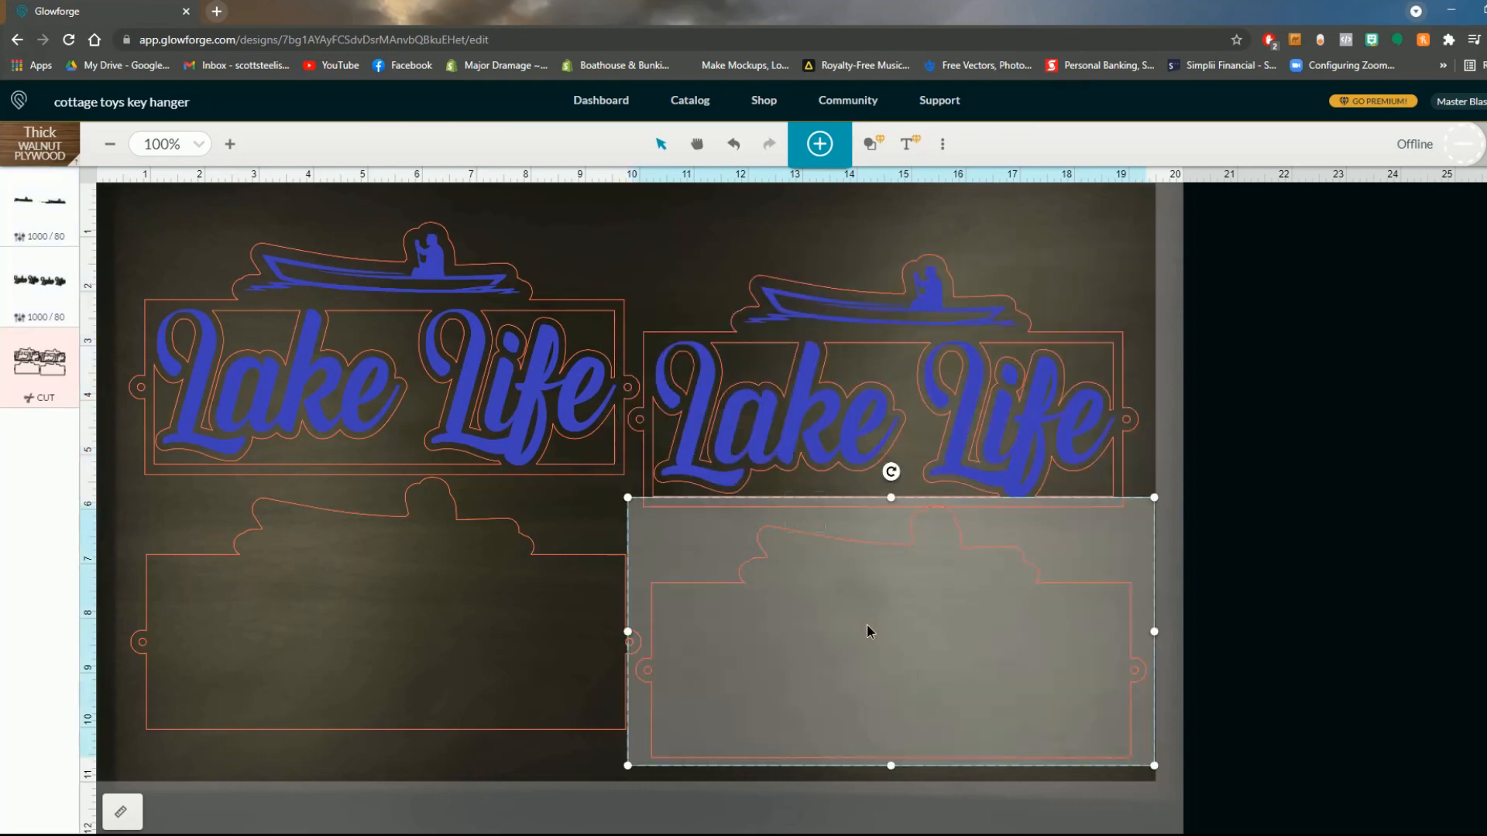
left_click_drag(867, 626, 862, 627)
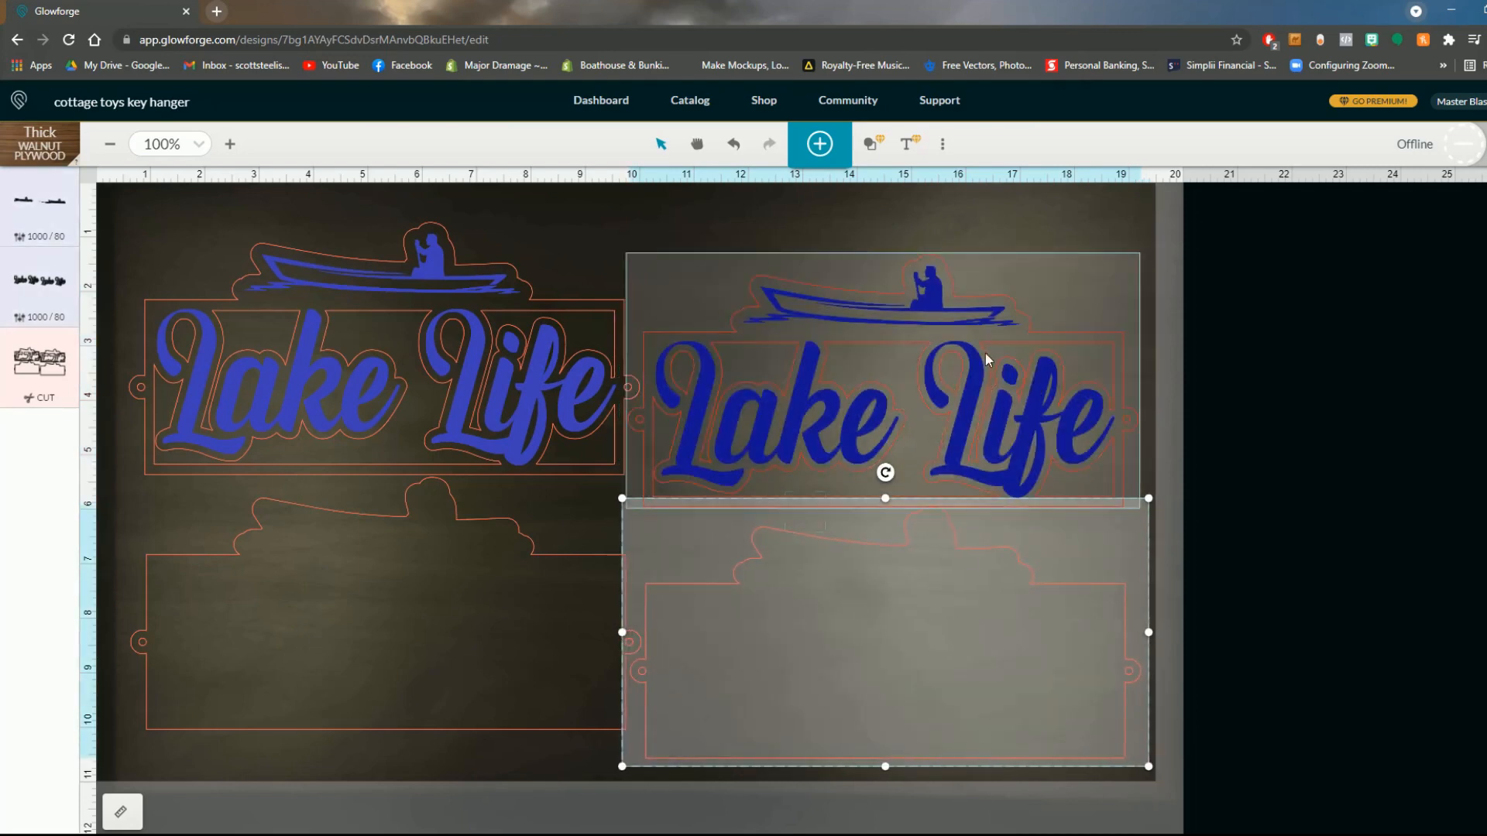
left_click(897, 212)
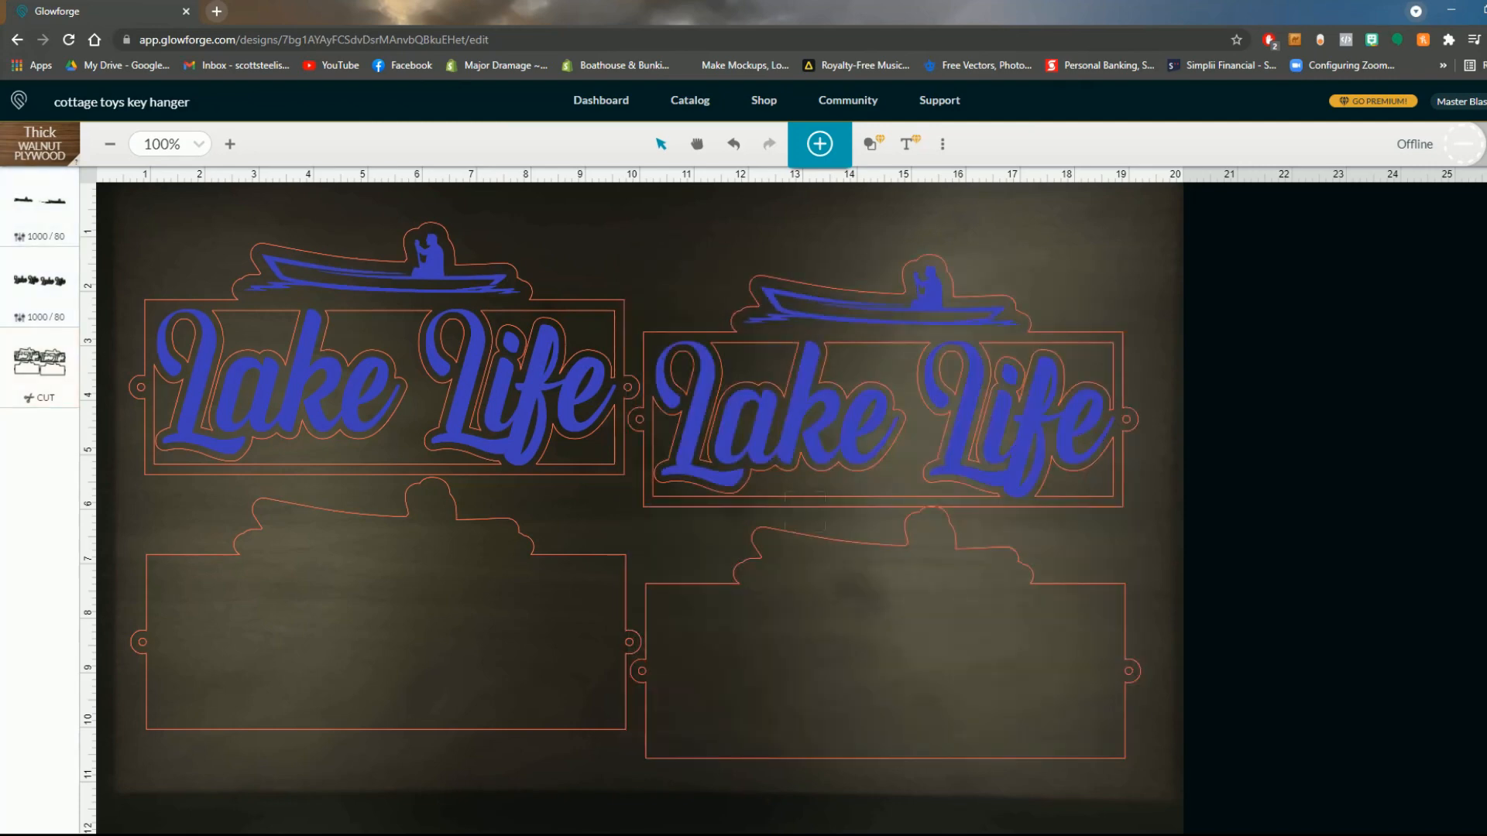
left_click(879, 796)
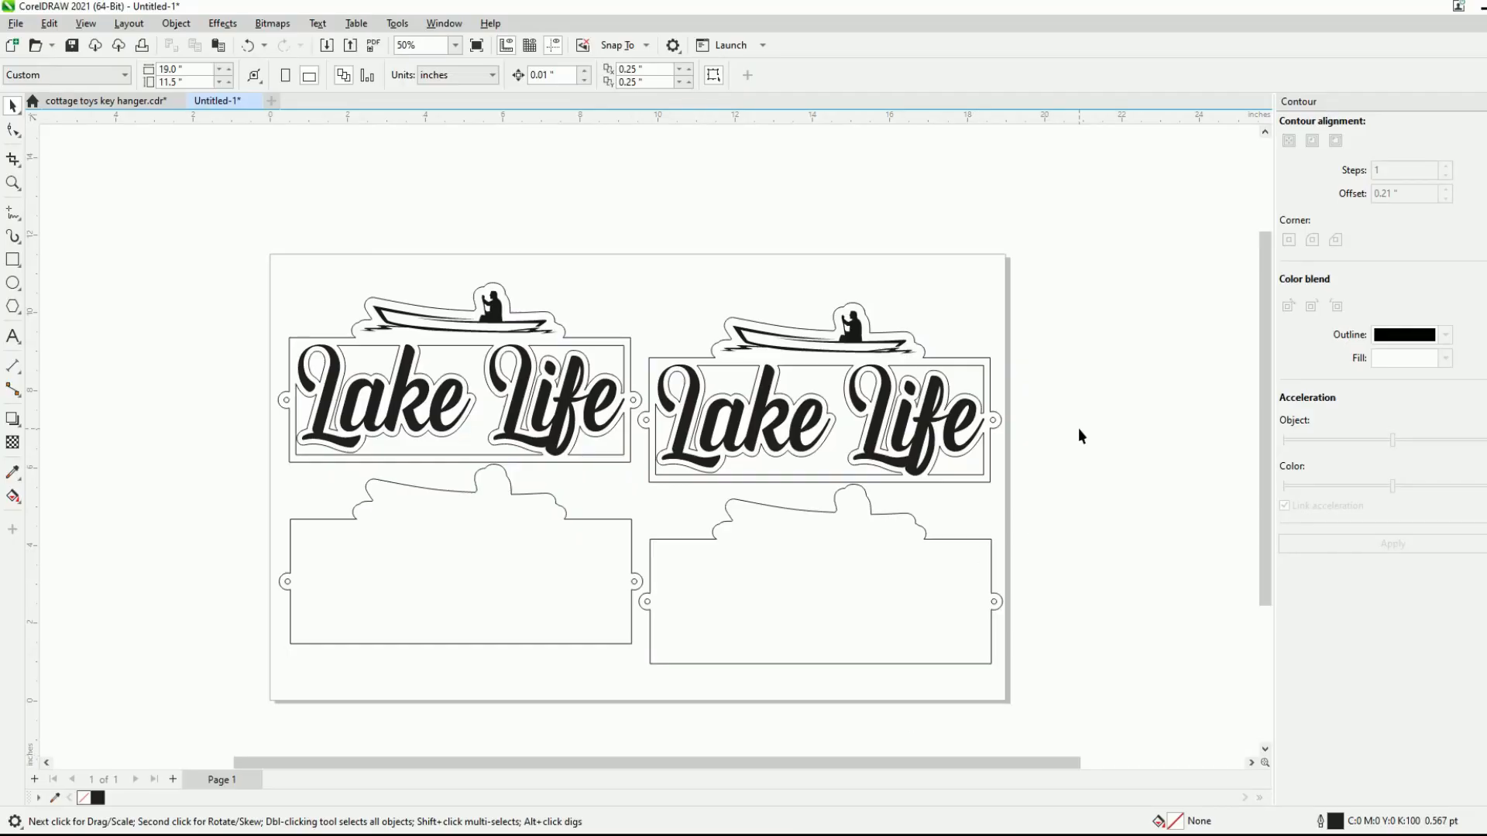